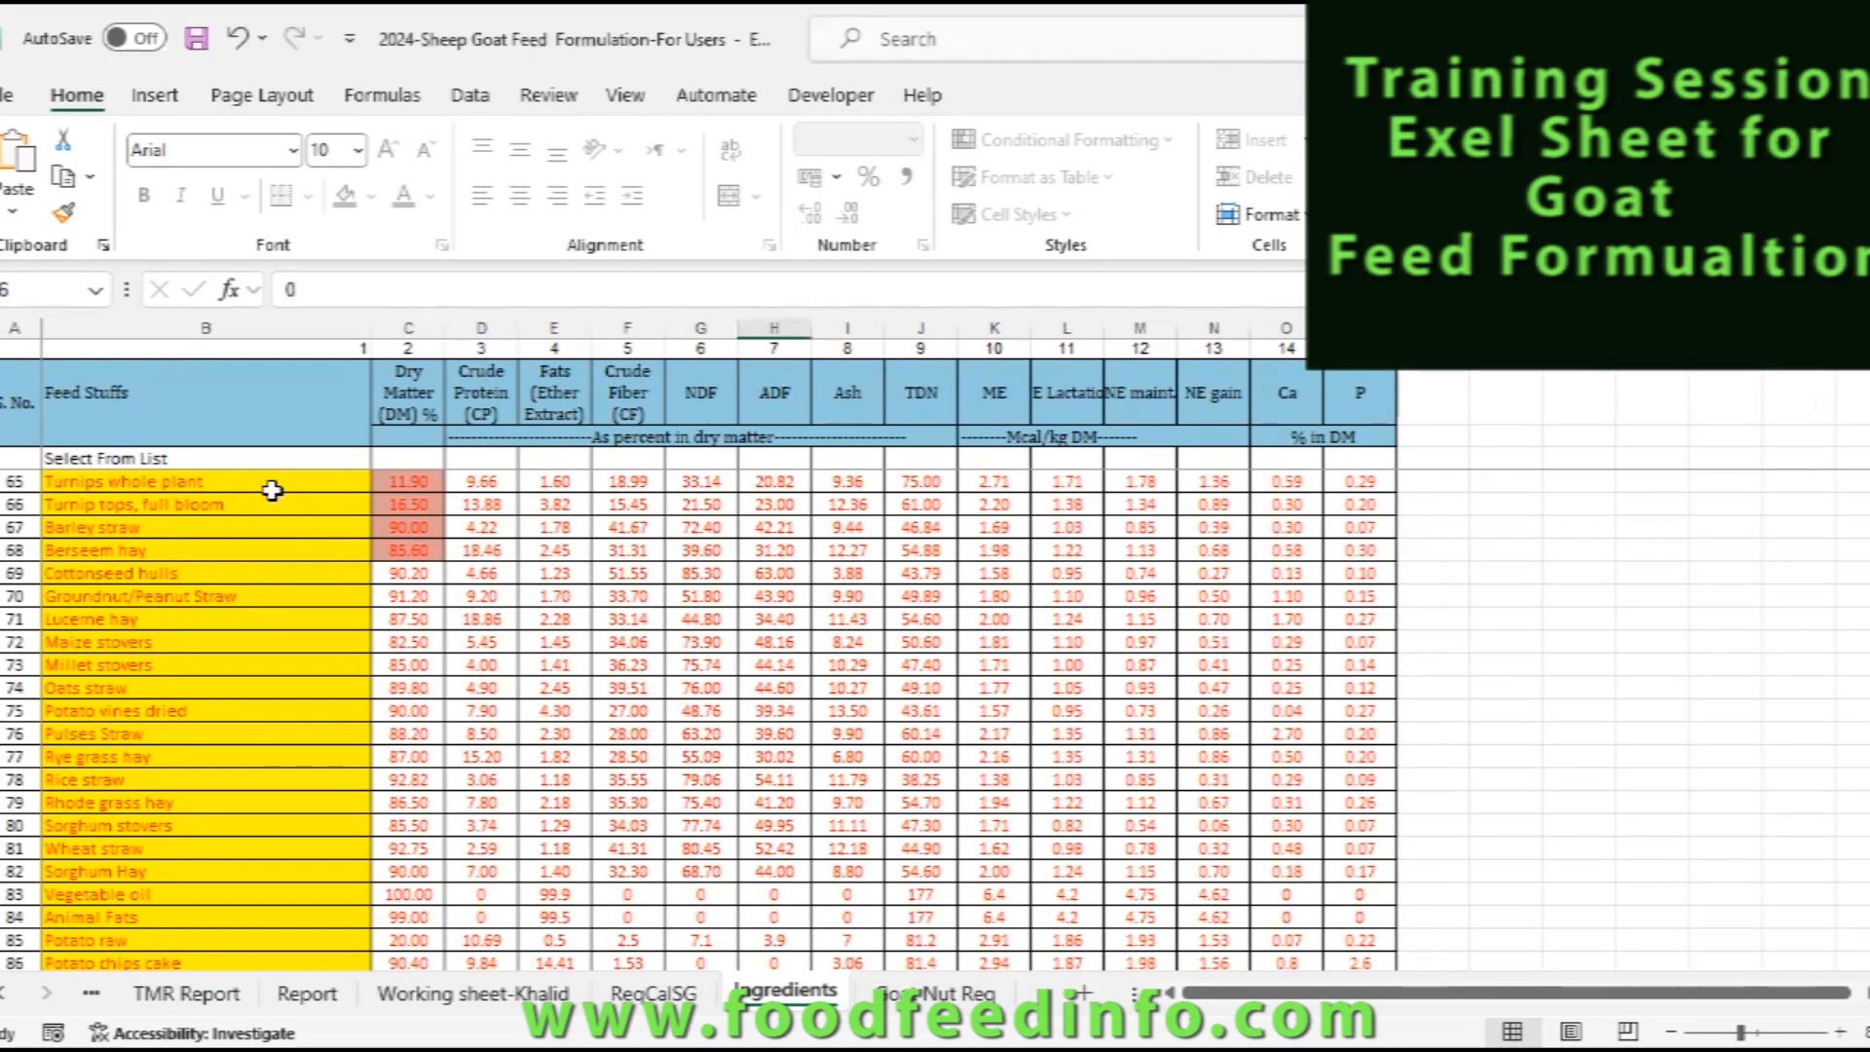
- Look through the feed stuffs on the Ingredients sheet down to the rows open for data entry
scroll(261, 545, up, 1)
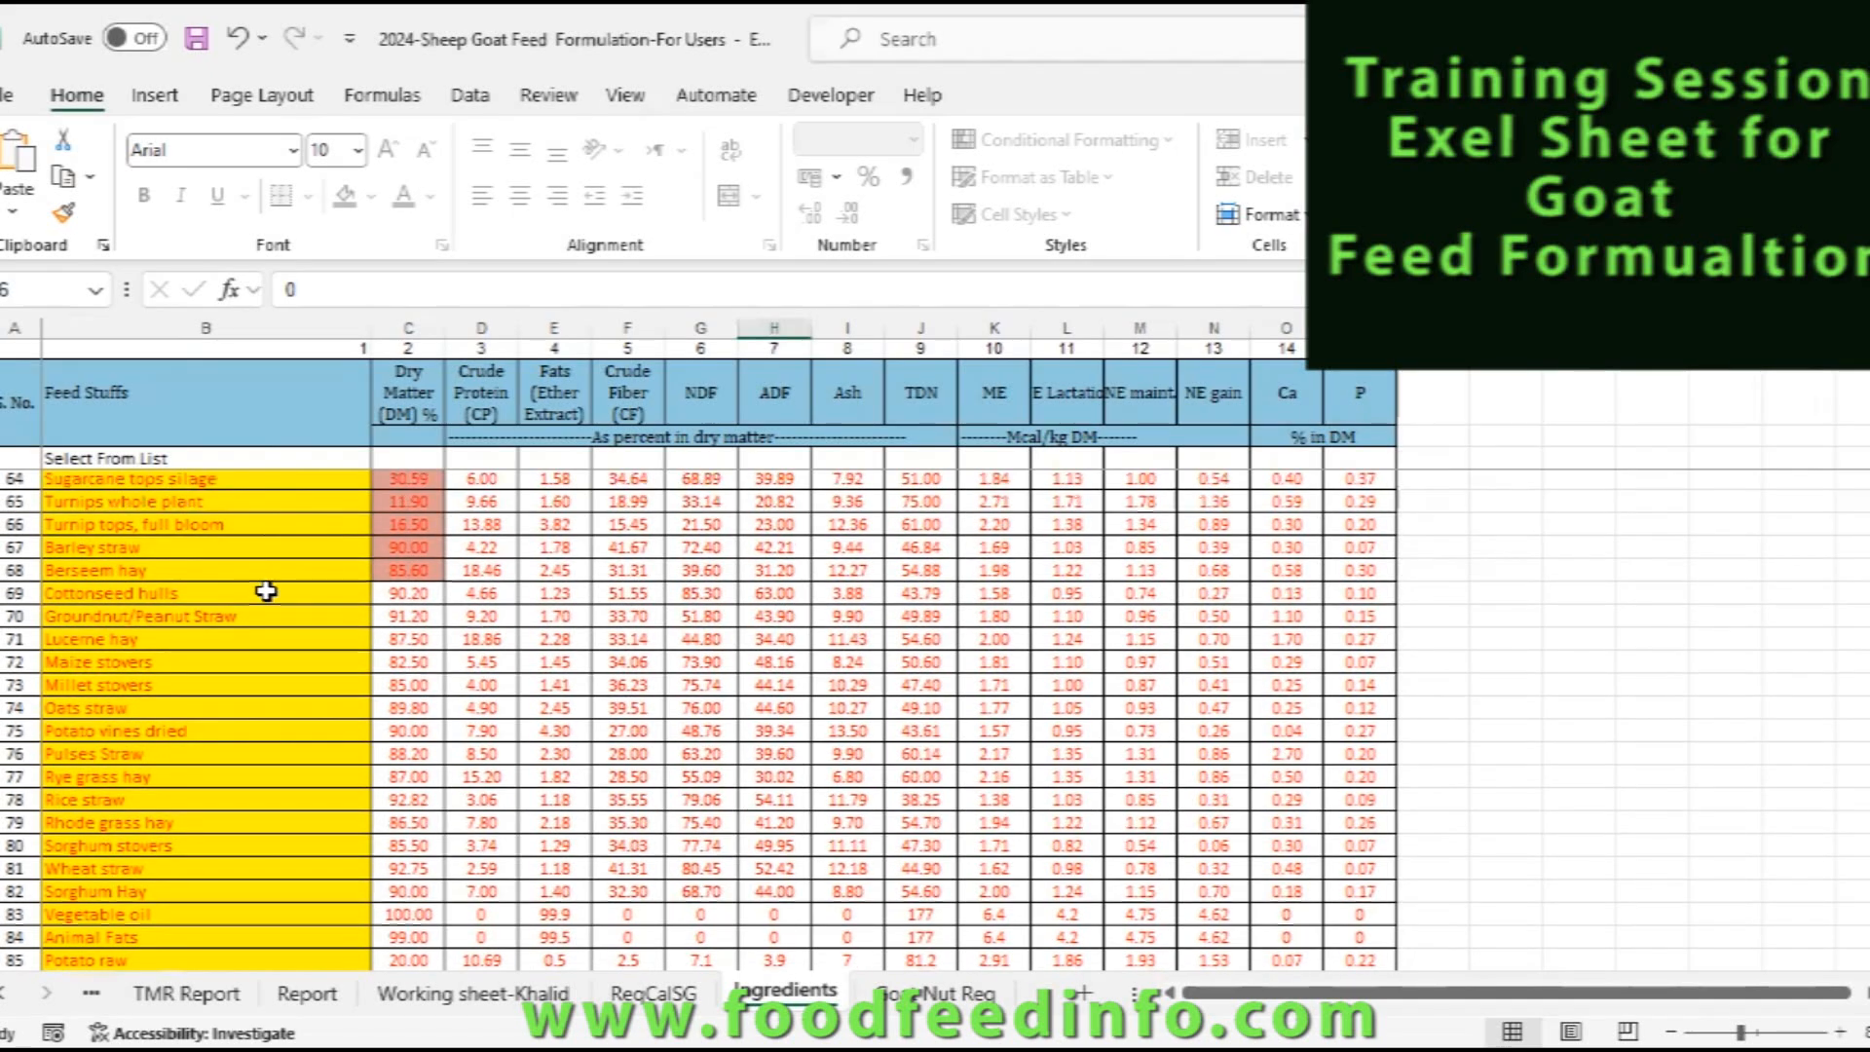
scroll(419, 716, down, 4)
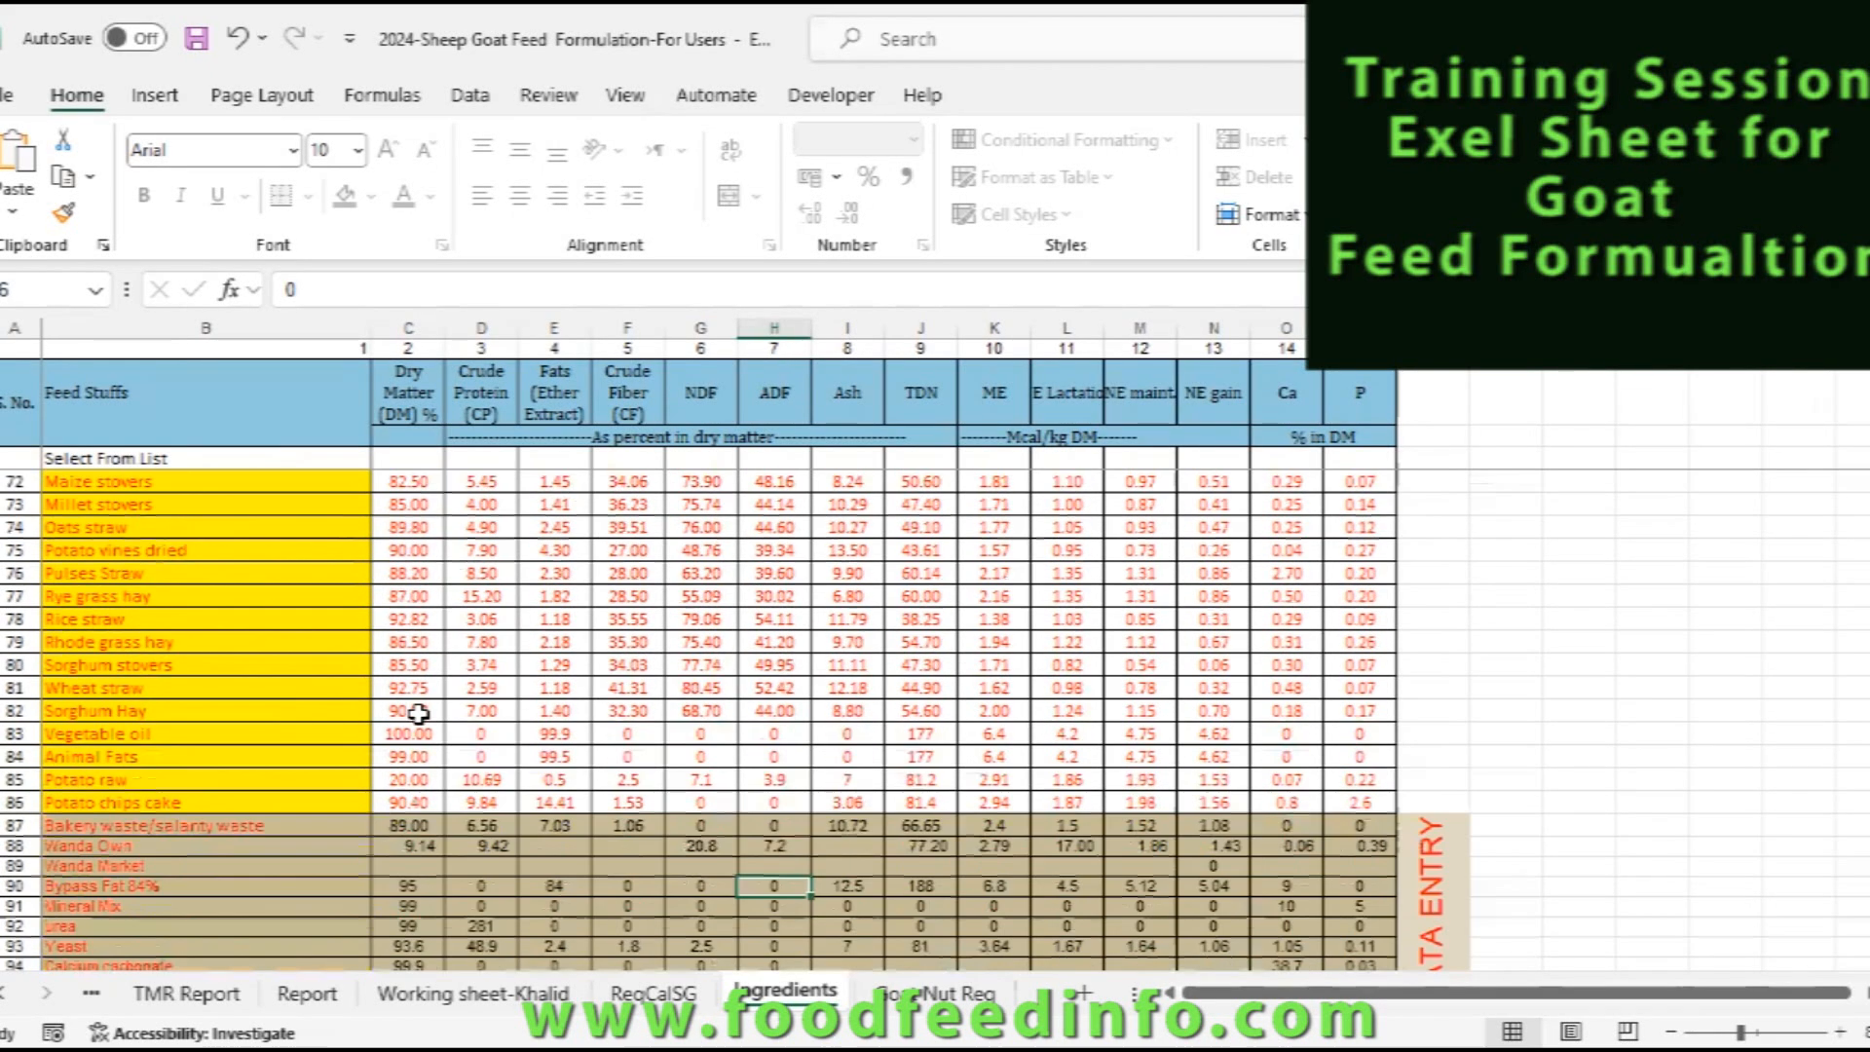
scroll(419, 716, up, 1)
scroll(419, 716, down, 1)
scroll(419, 716, up, 2)
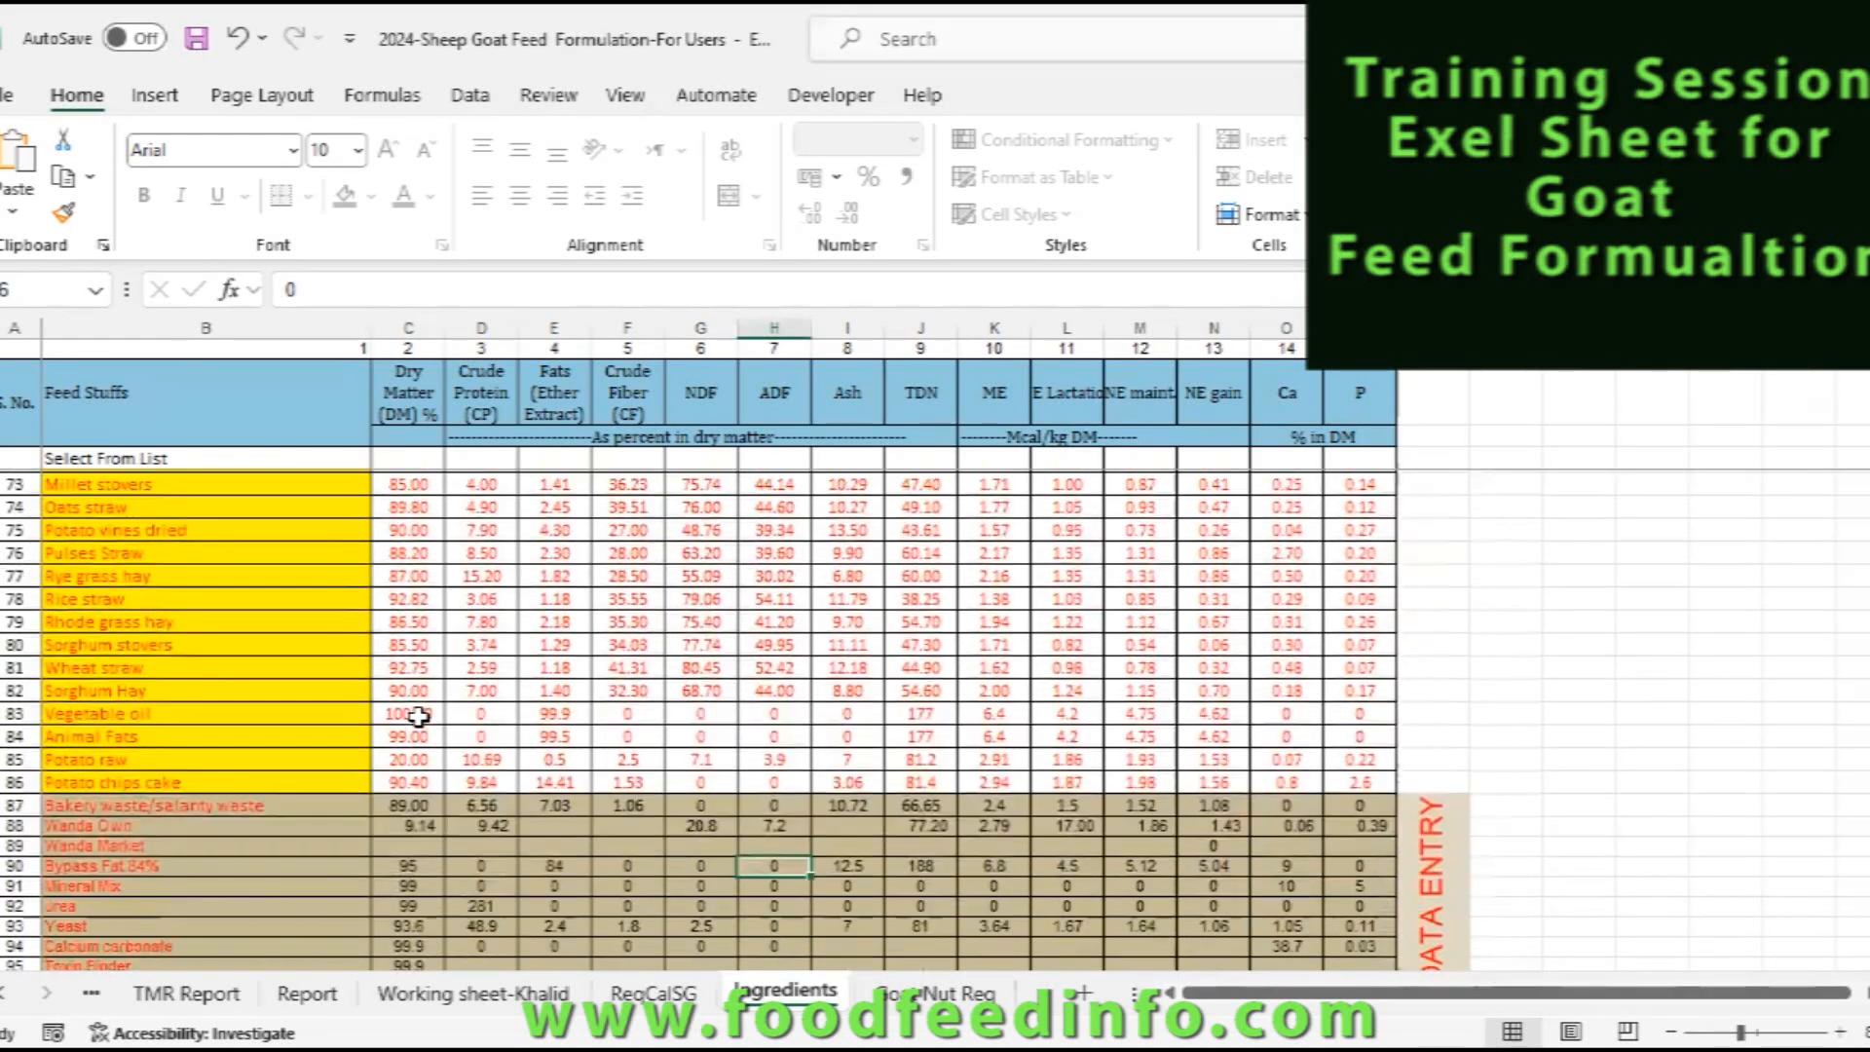
scroll(419, 716, down, 1)
drag(1869, 821, 1869, 856)
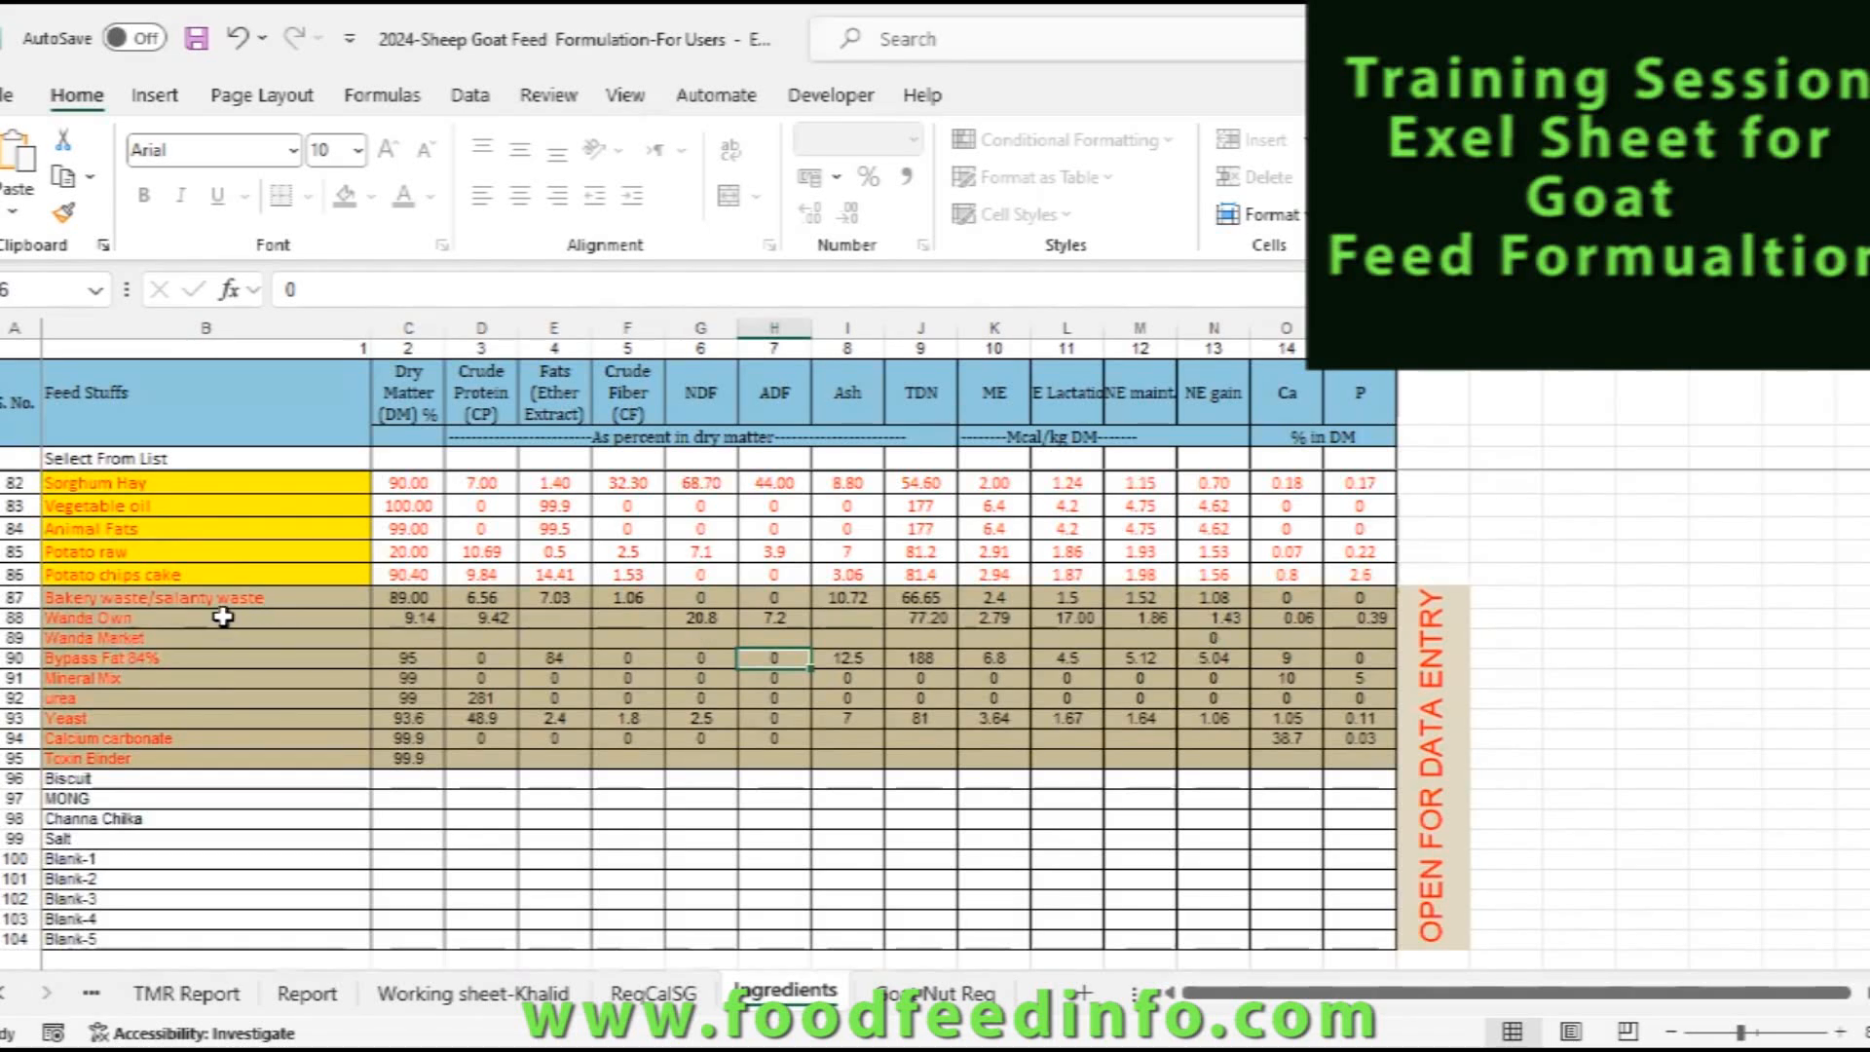
- Examine the open data entry rows, including Wanda Own, Wanda Market, MONG, Channa Chilka and Salt
click(15, 617)
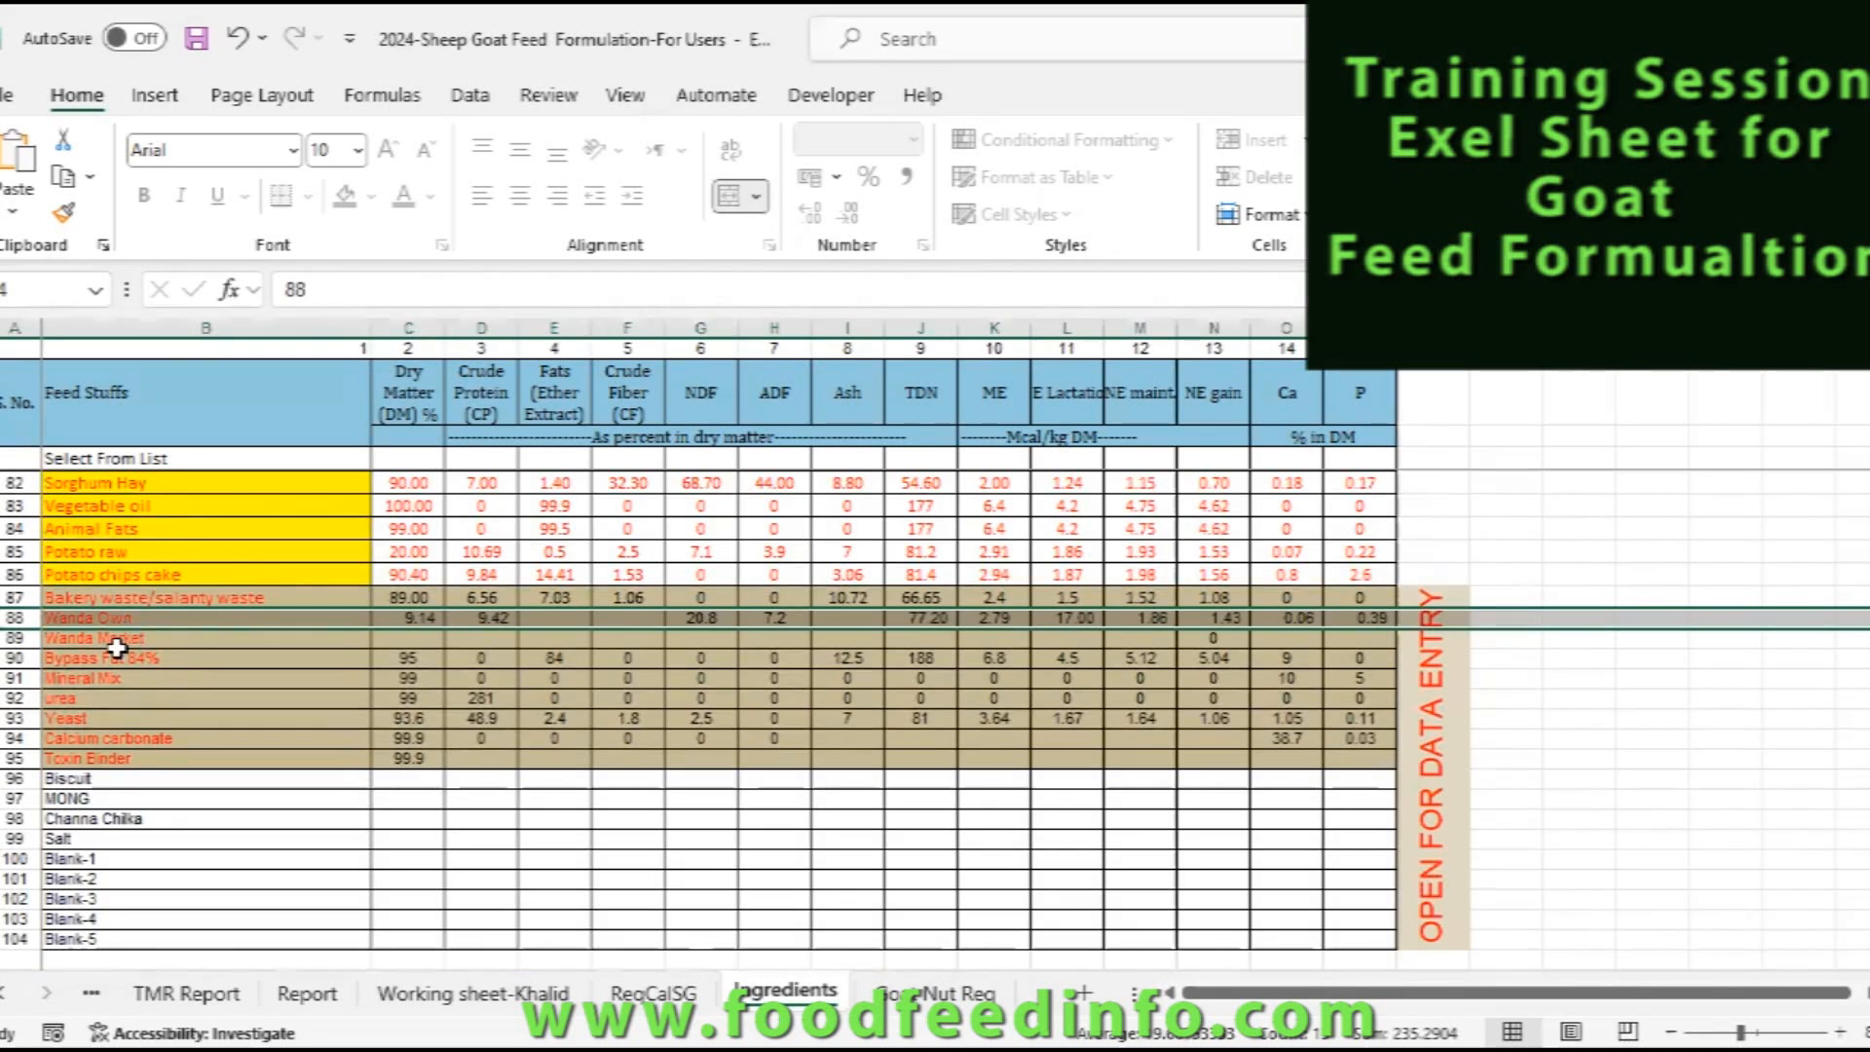
click(161, 638)
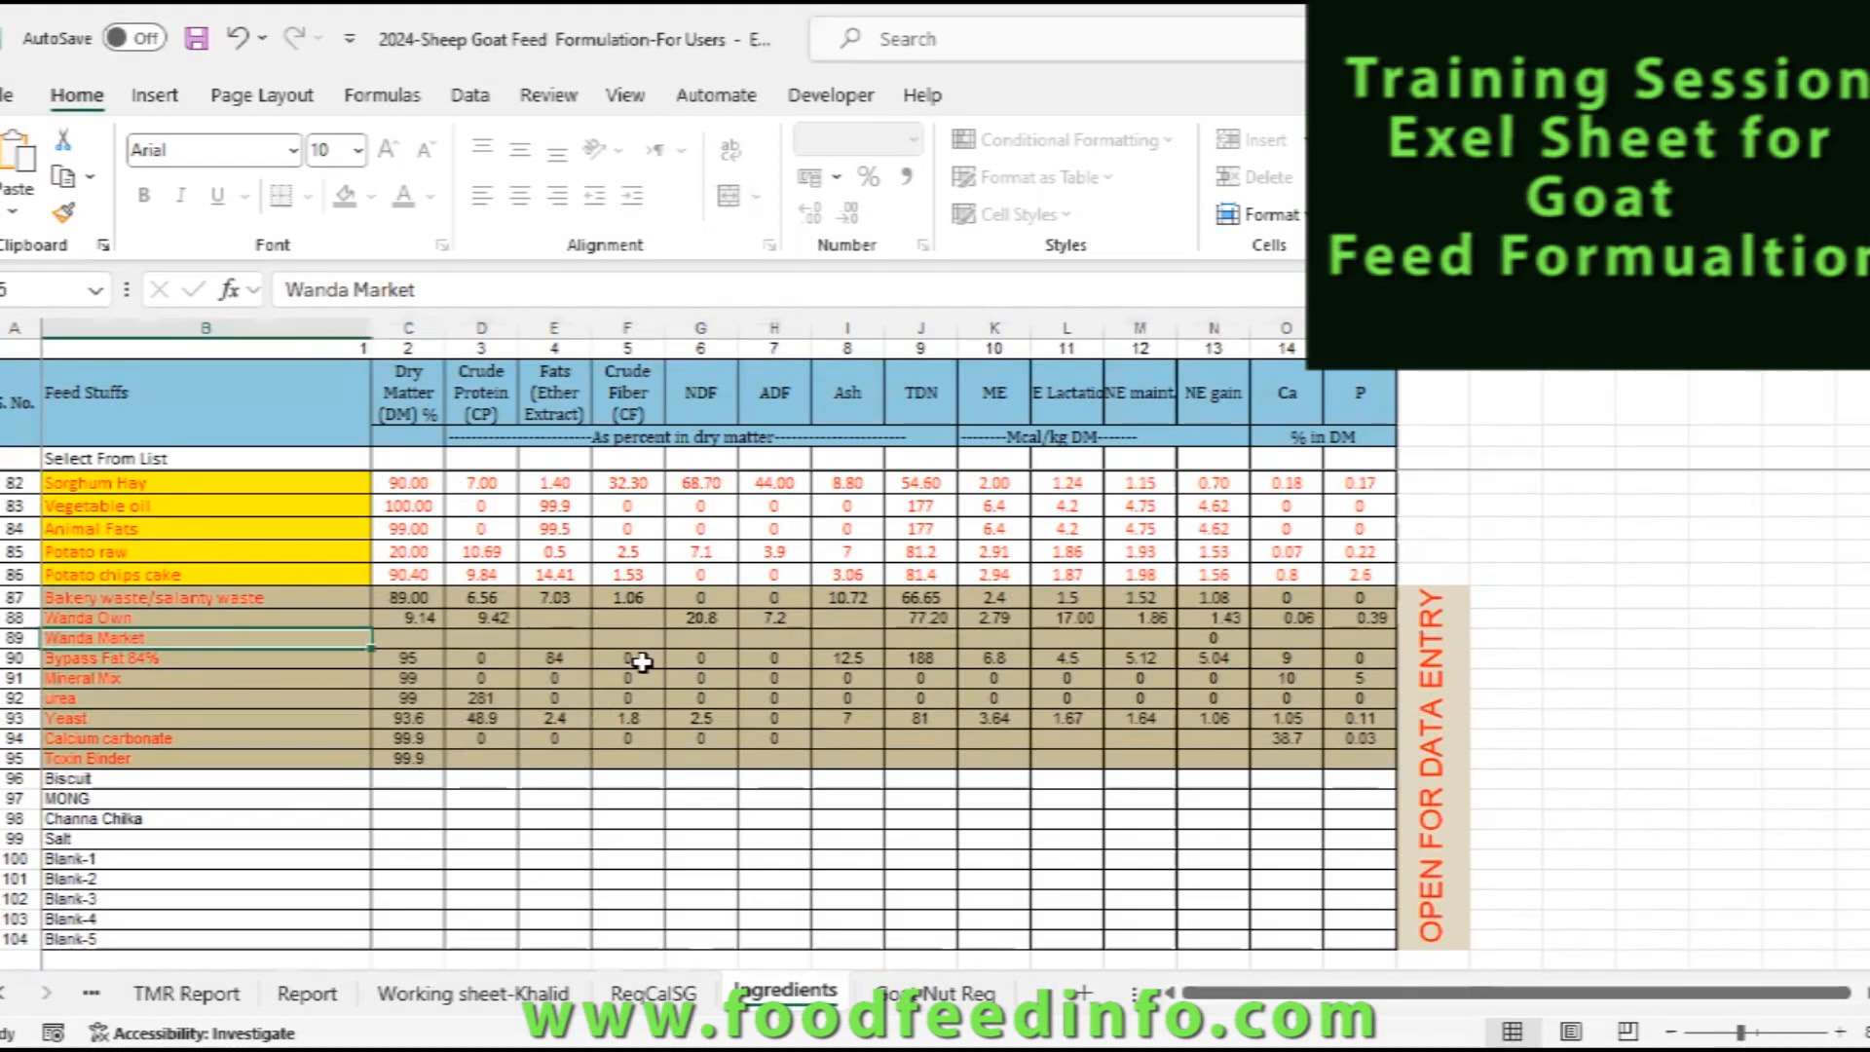
drag(78, 617, 1374, 638)
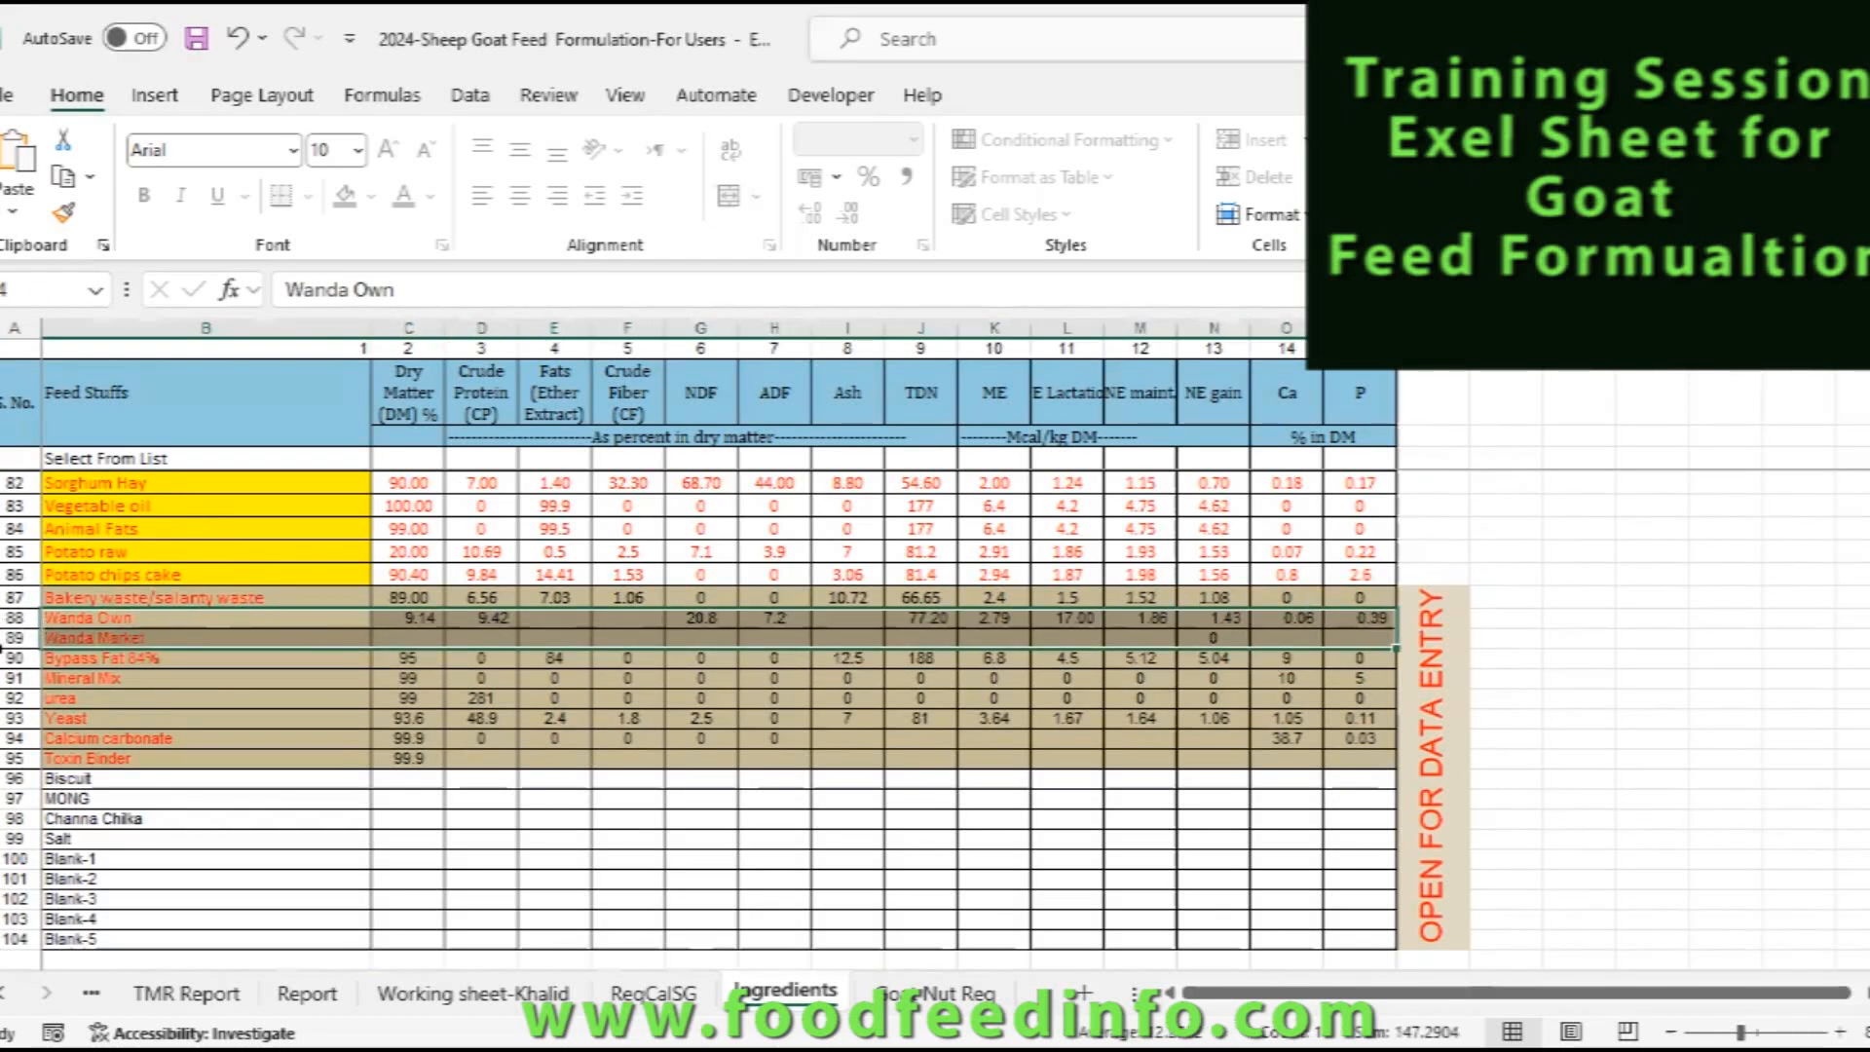
click(165, 617)
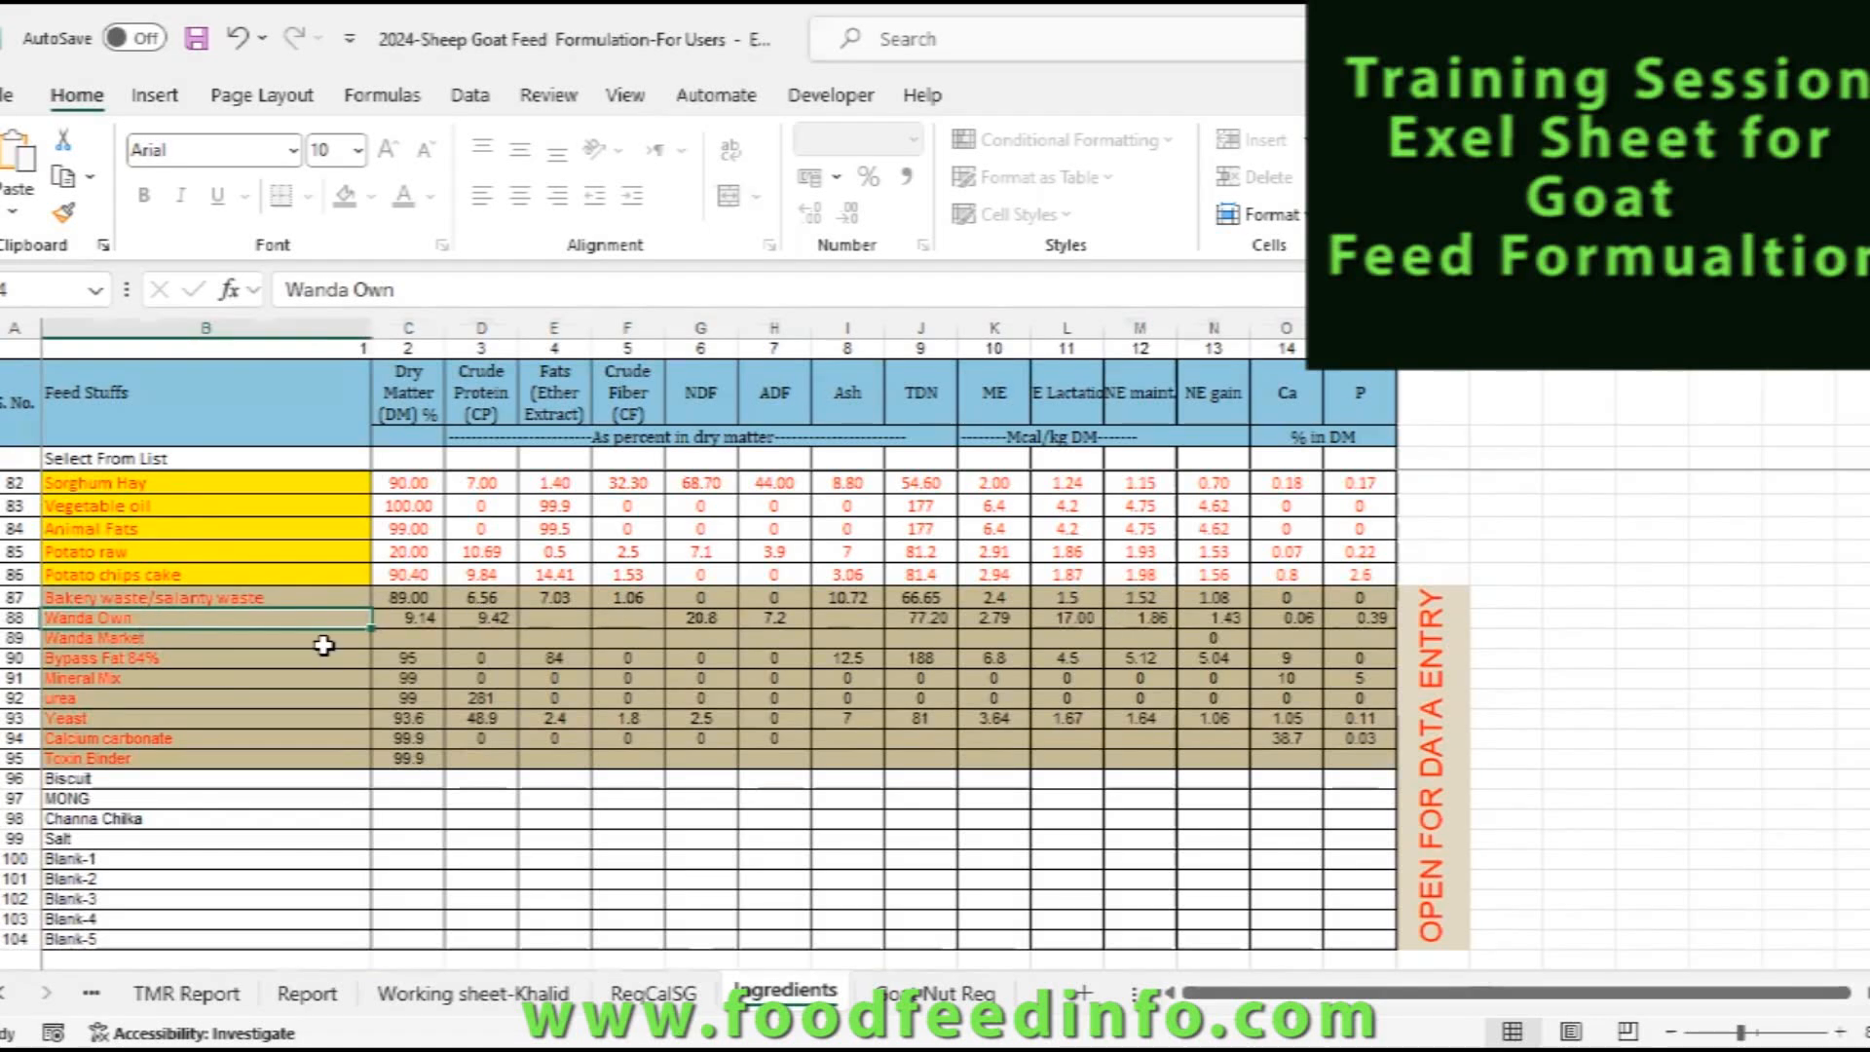
click(103, 639)
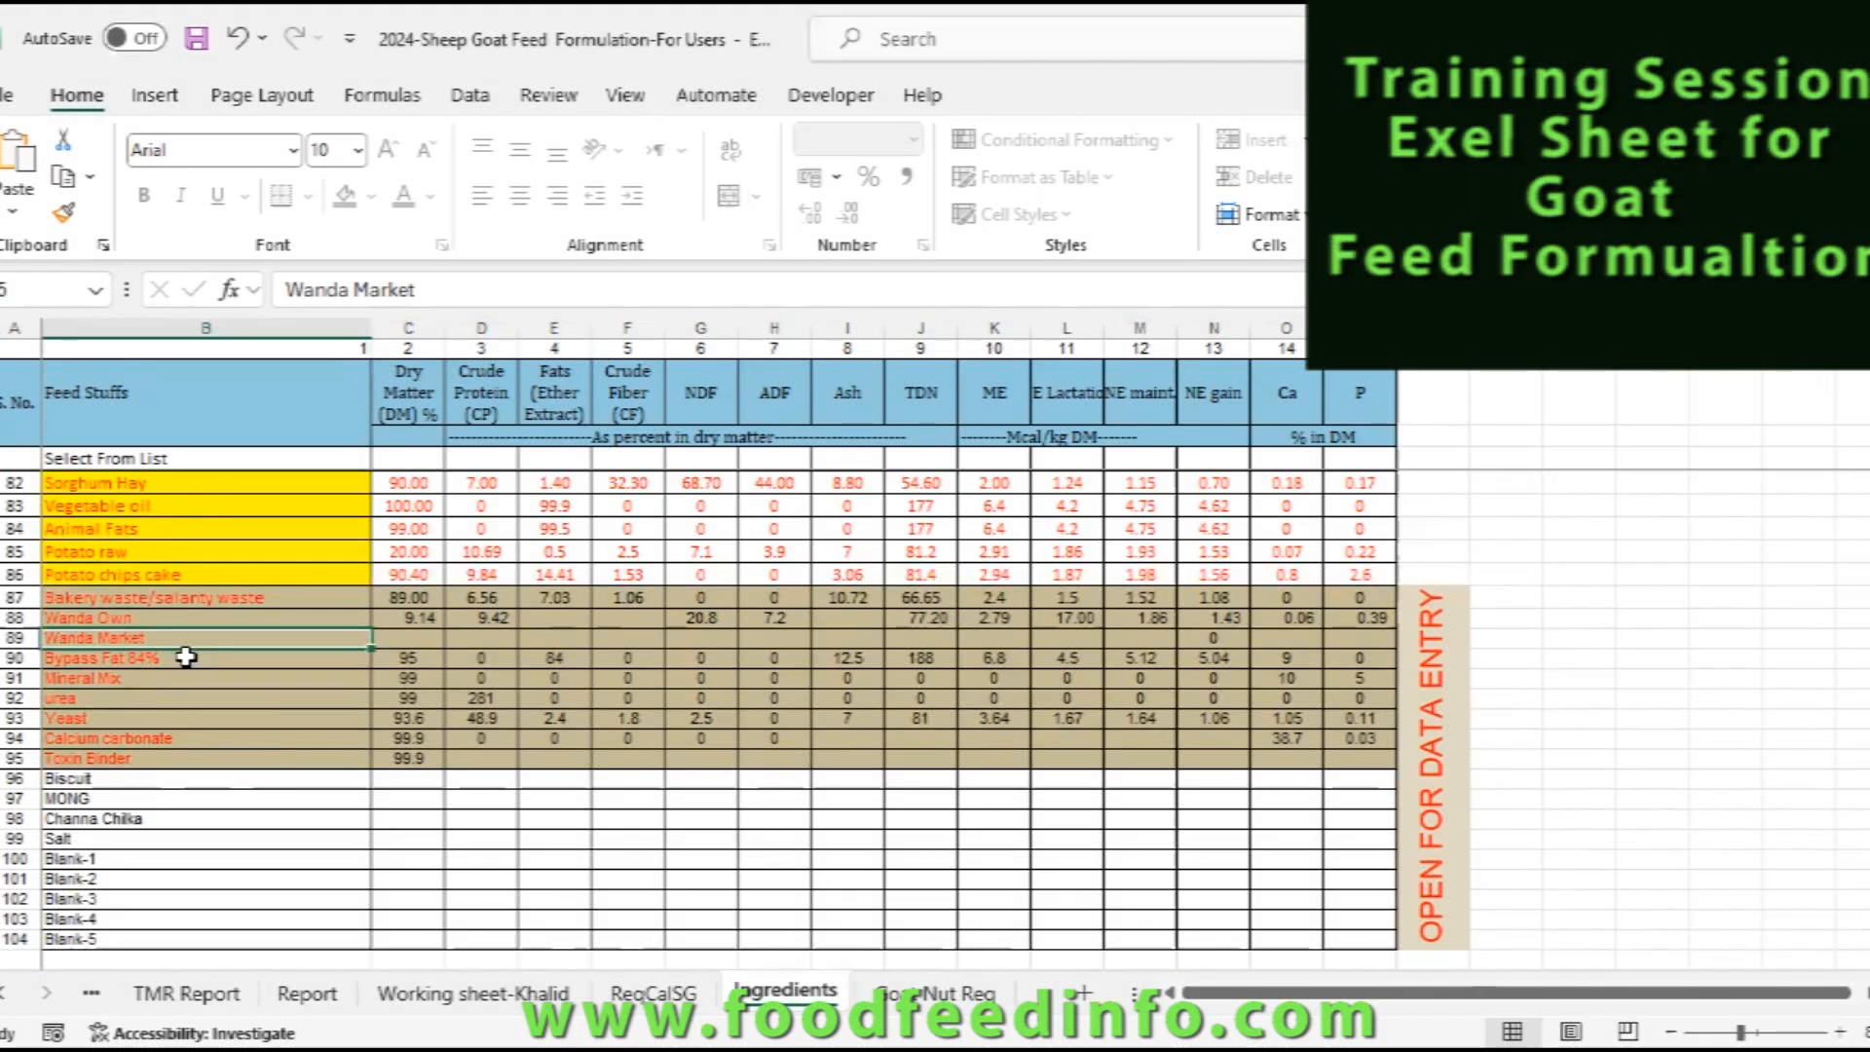
click(180, 802)
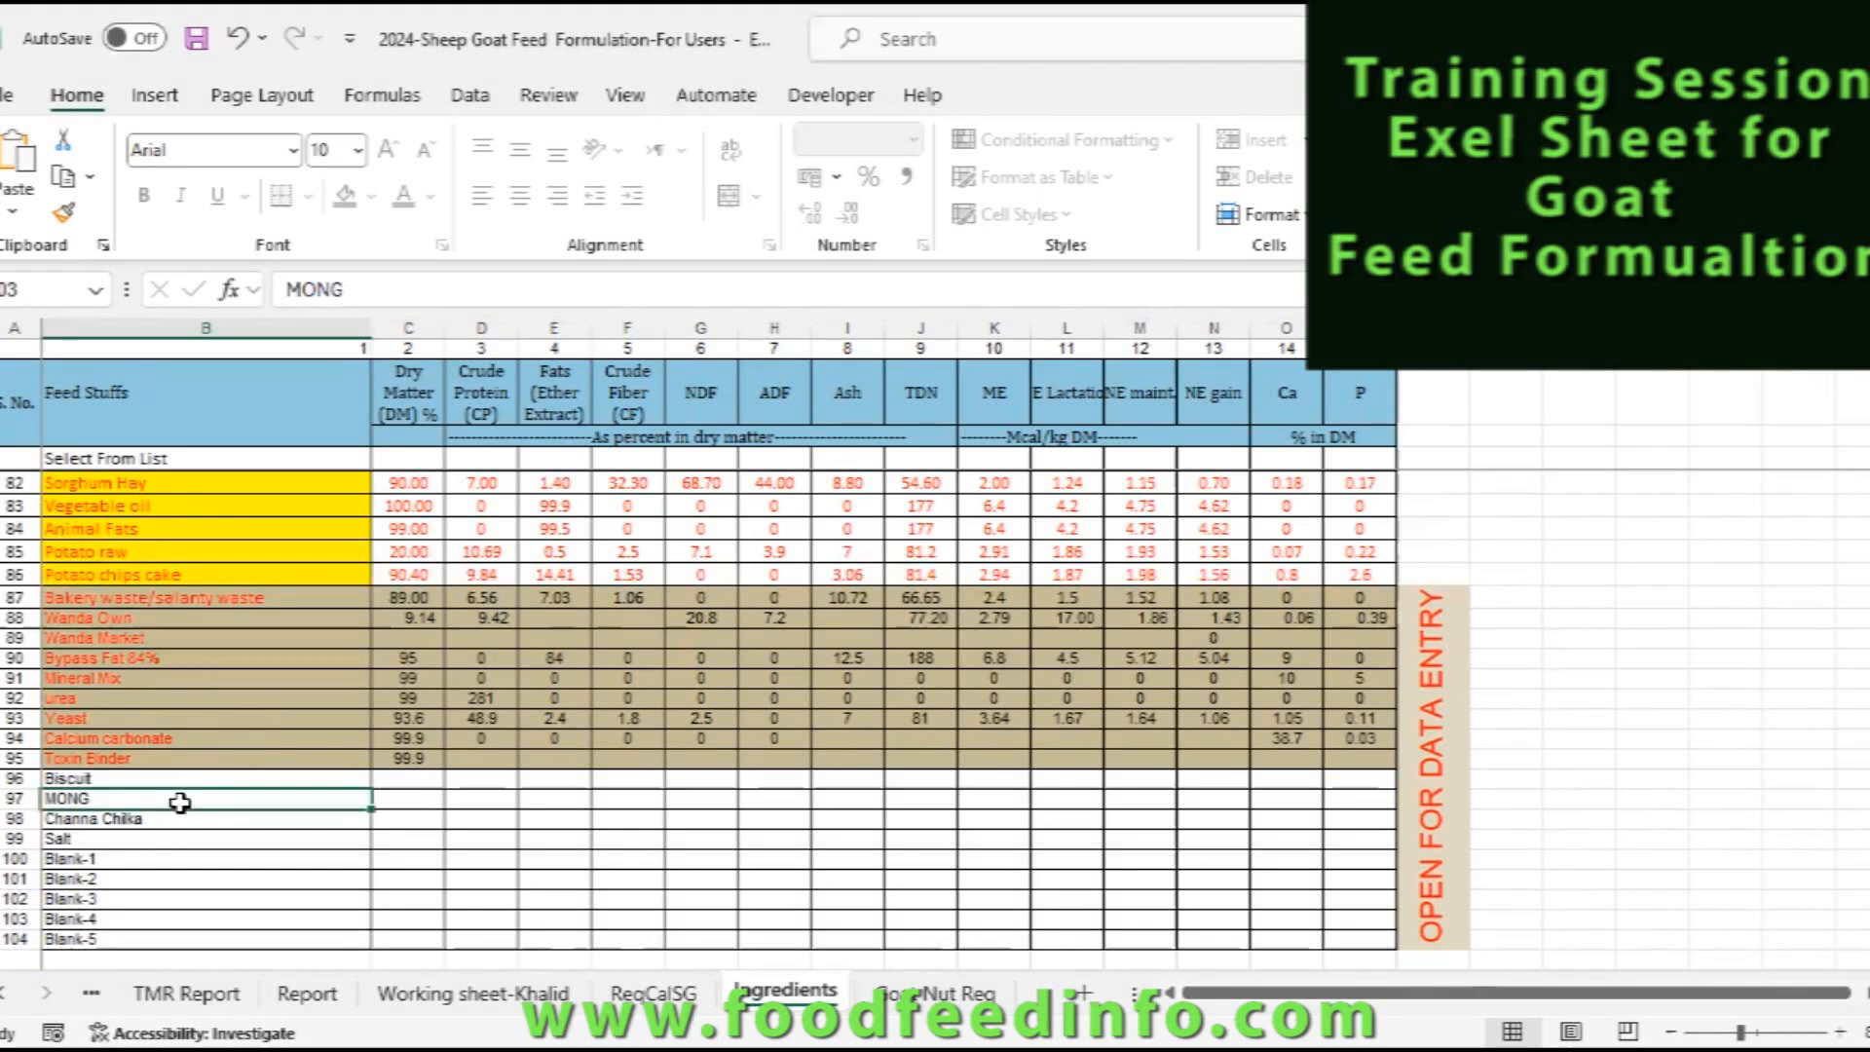
click(197, 820)
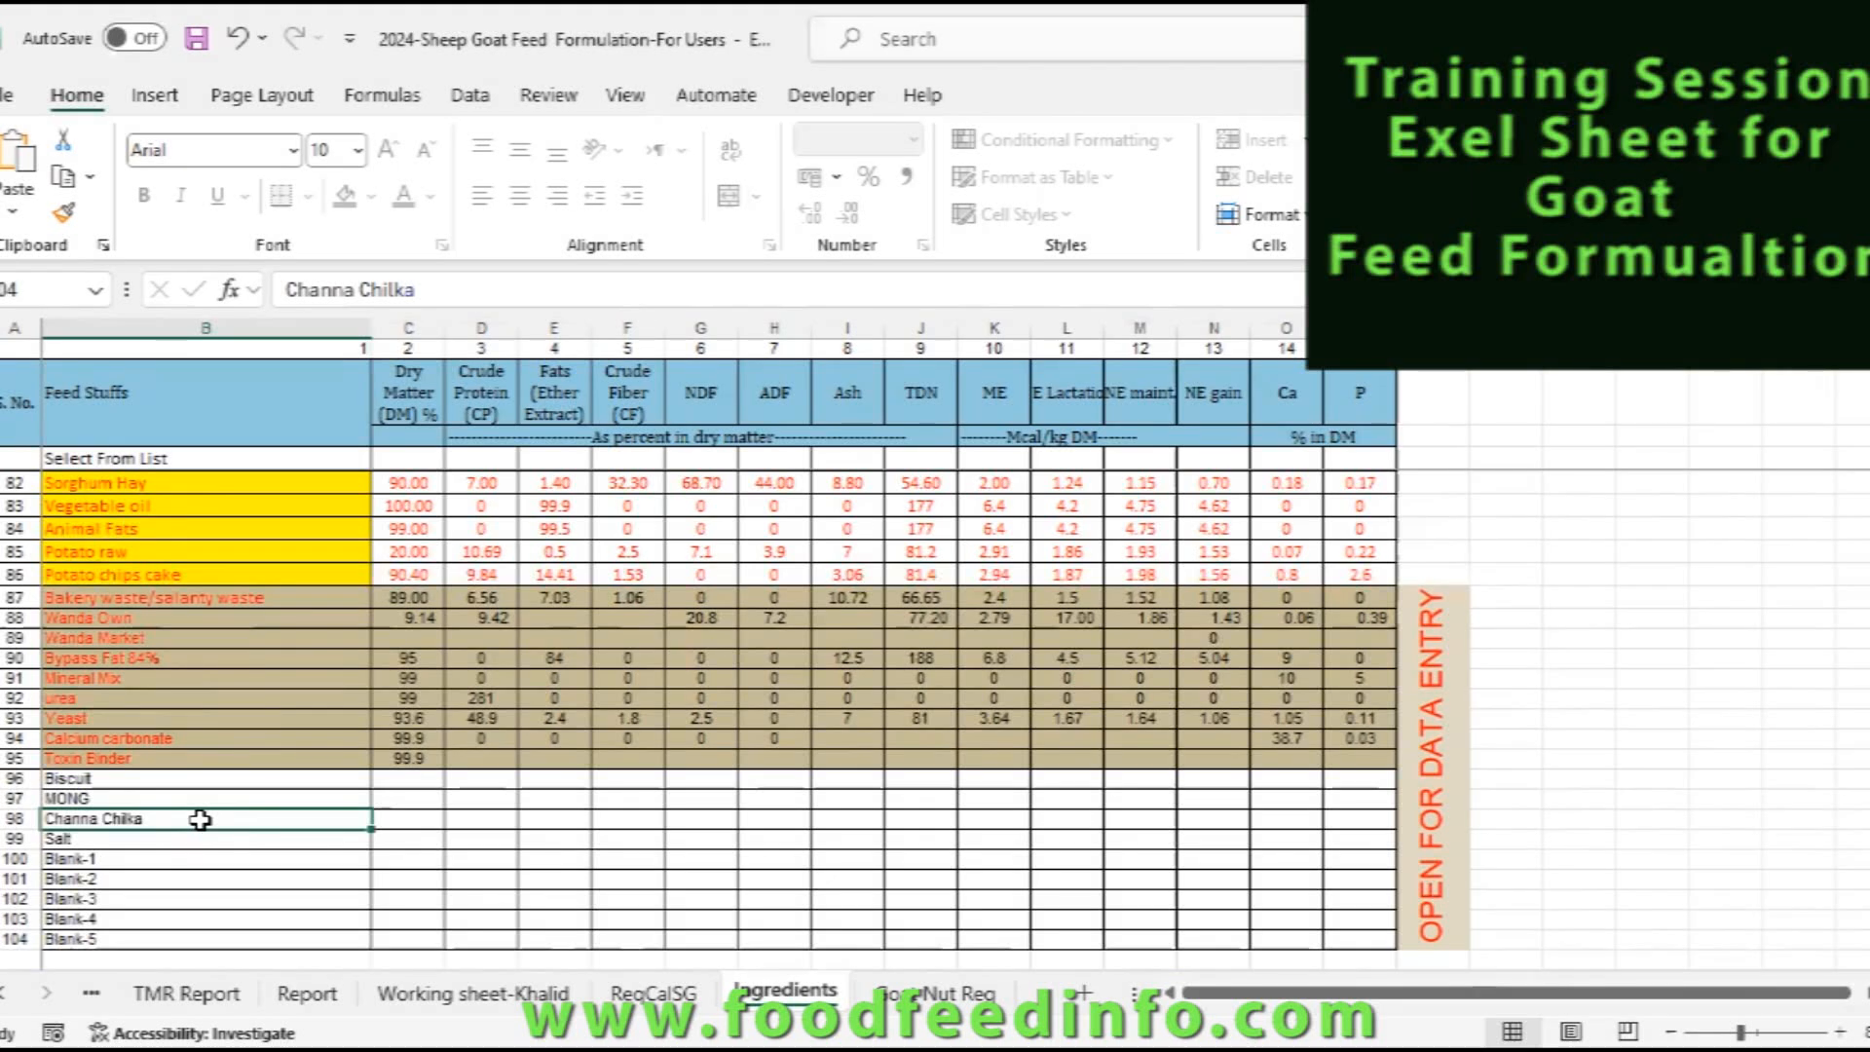
click(221, 840)
- Rename the Blank-1 feed stuff on the Ingredients sheet as "Hydropoinic Fodder"
click(226, 859)
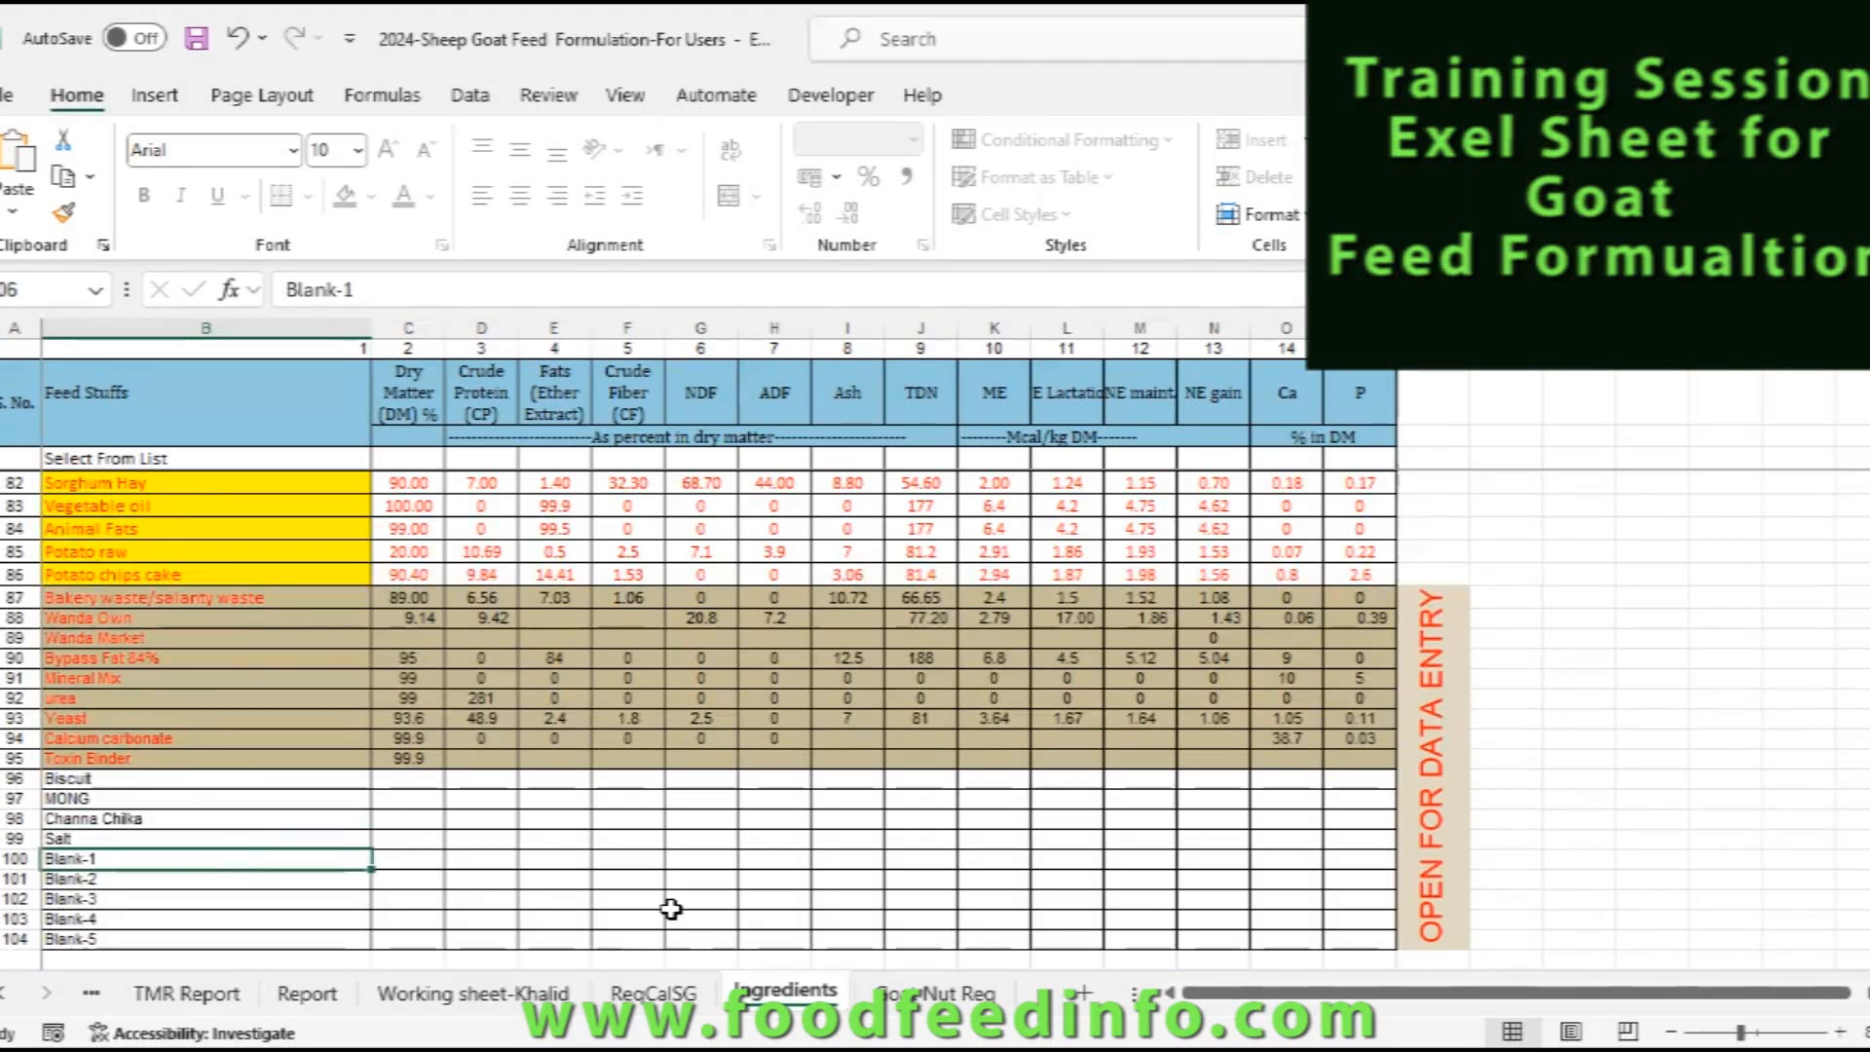
key(Down)
key(Down)
key(Down)
key(Down)
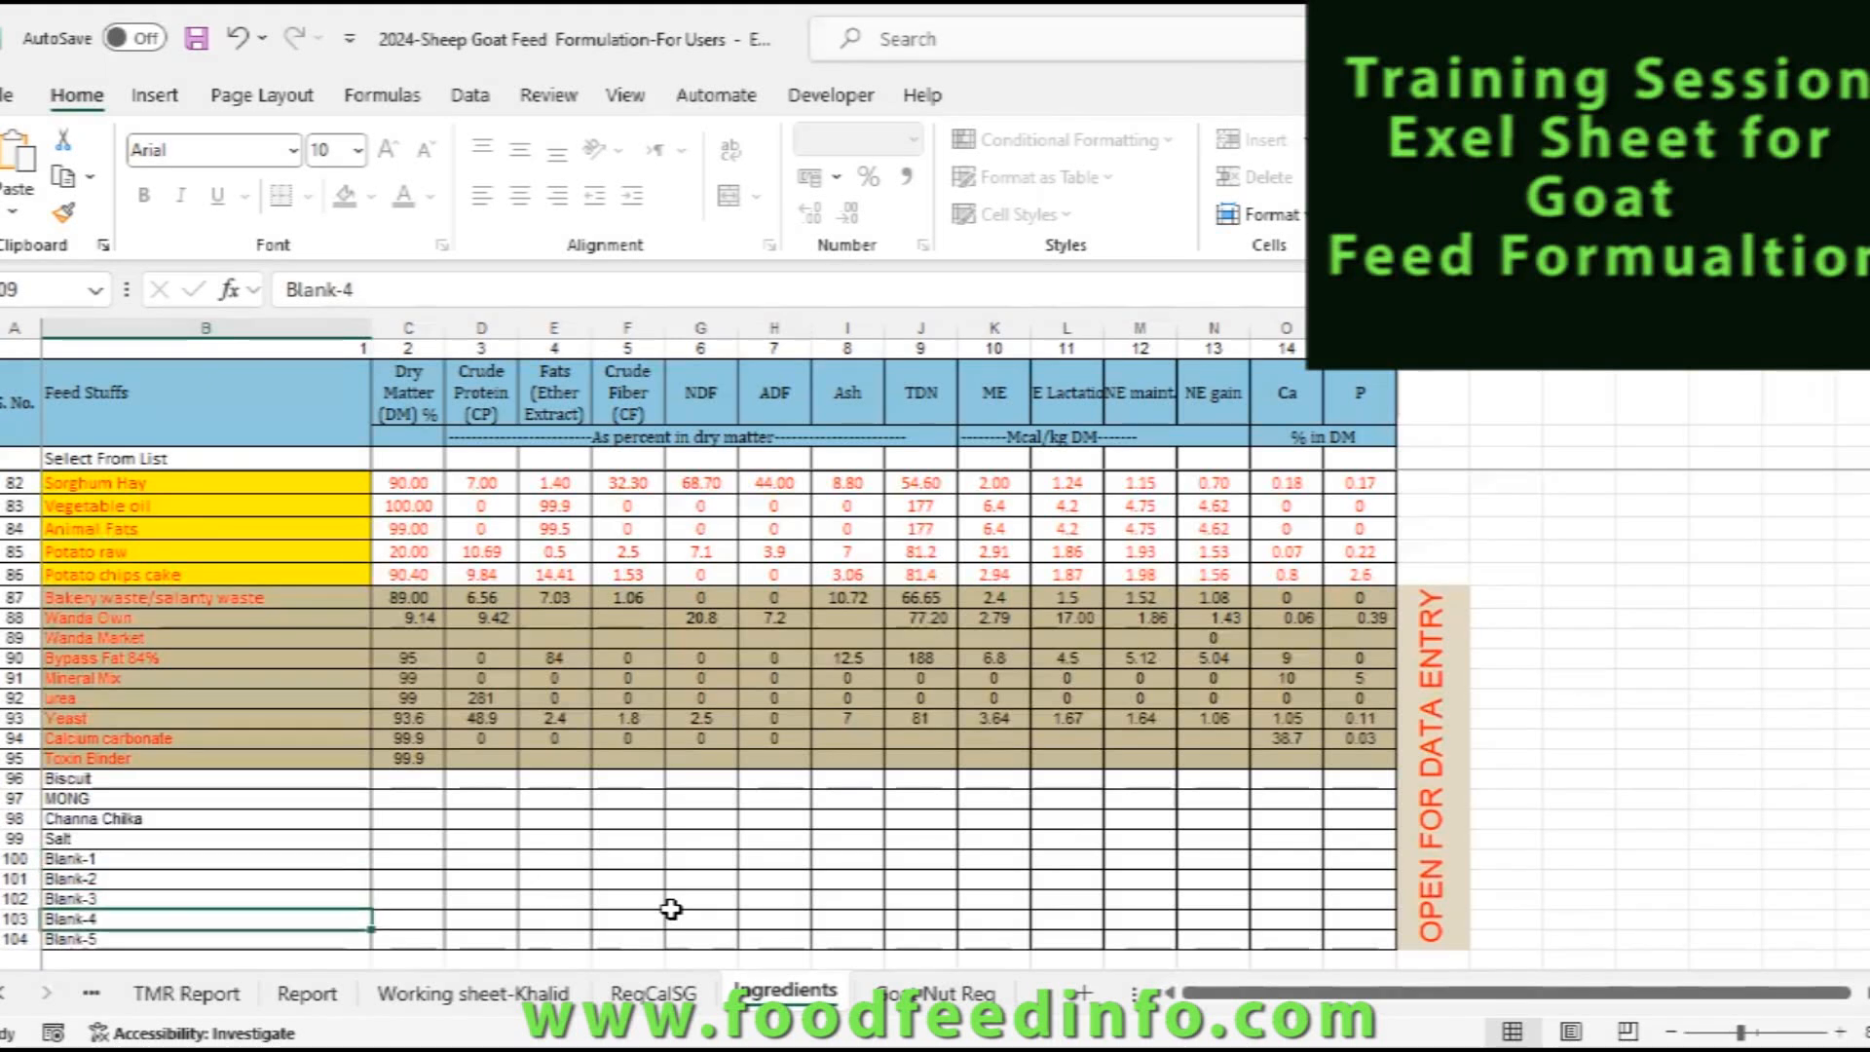
key(Up)
key(Up)
key(Up)
key(Up)
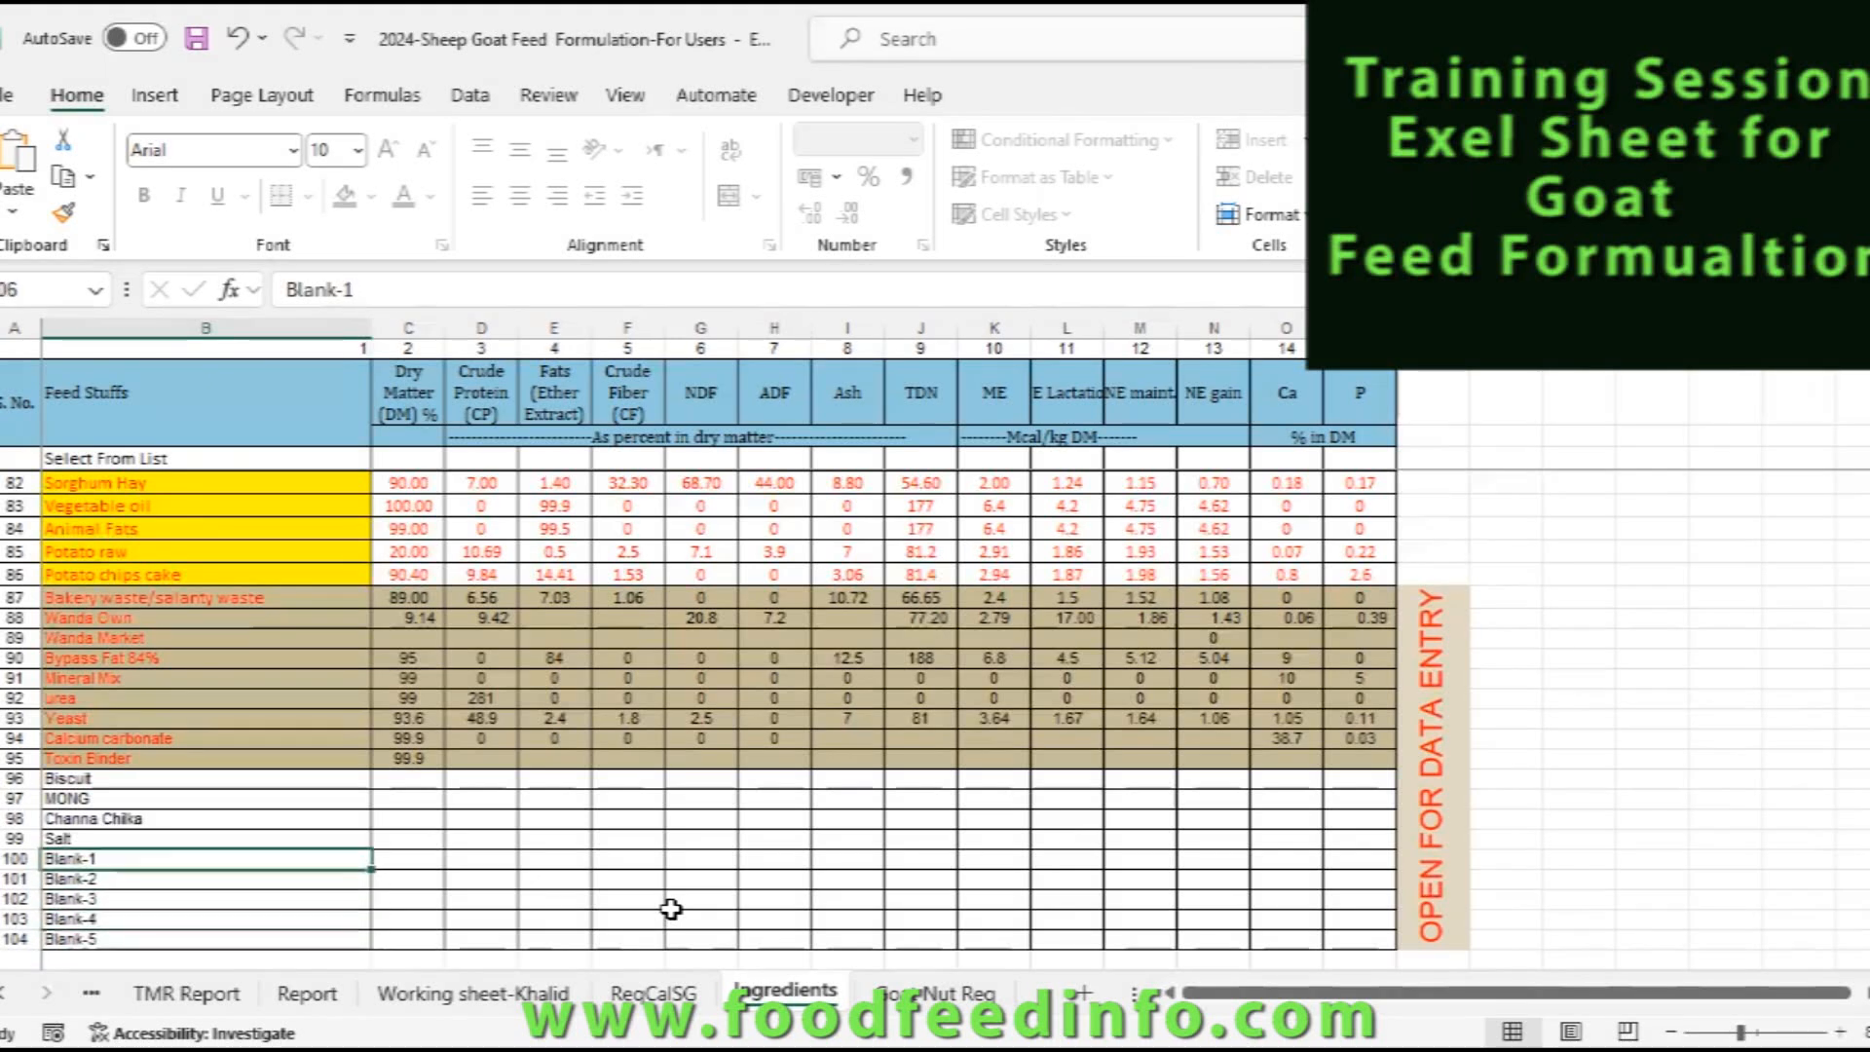
text(Hydrop)
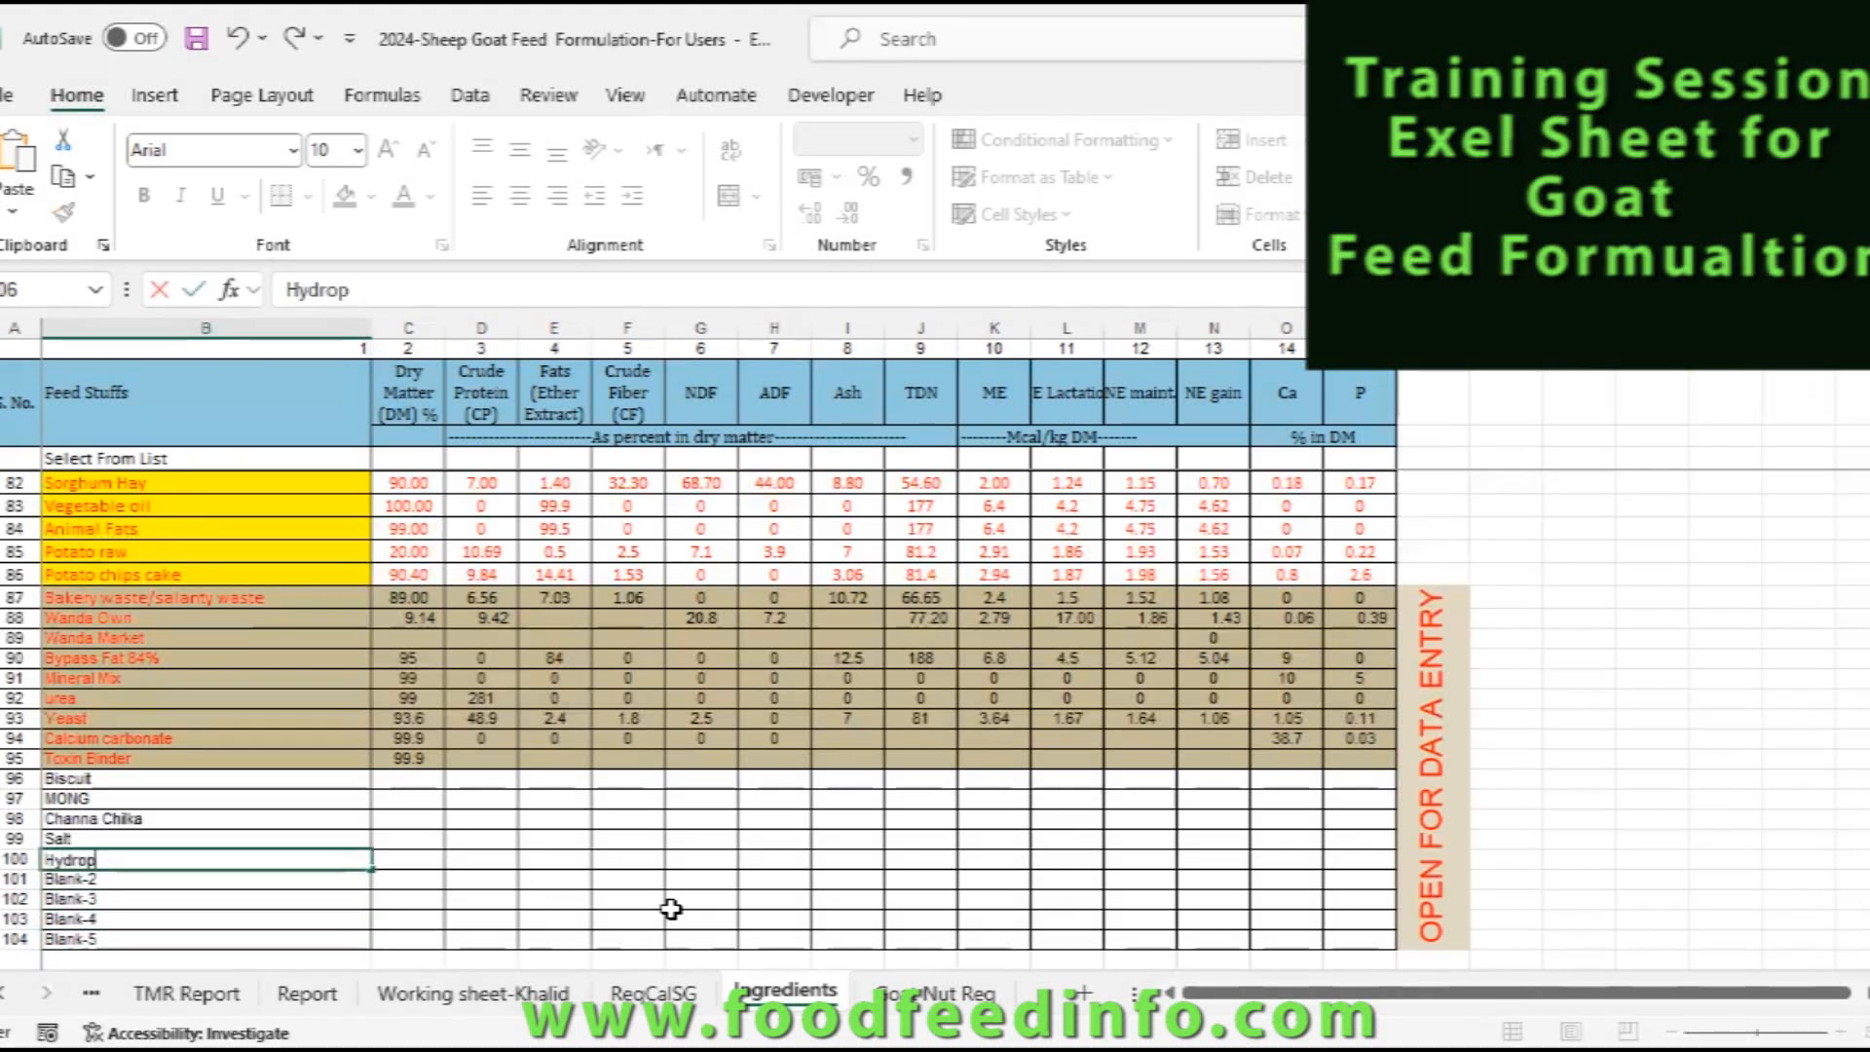
text(oinic Fodder)
key(Return)
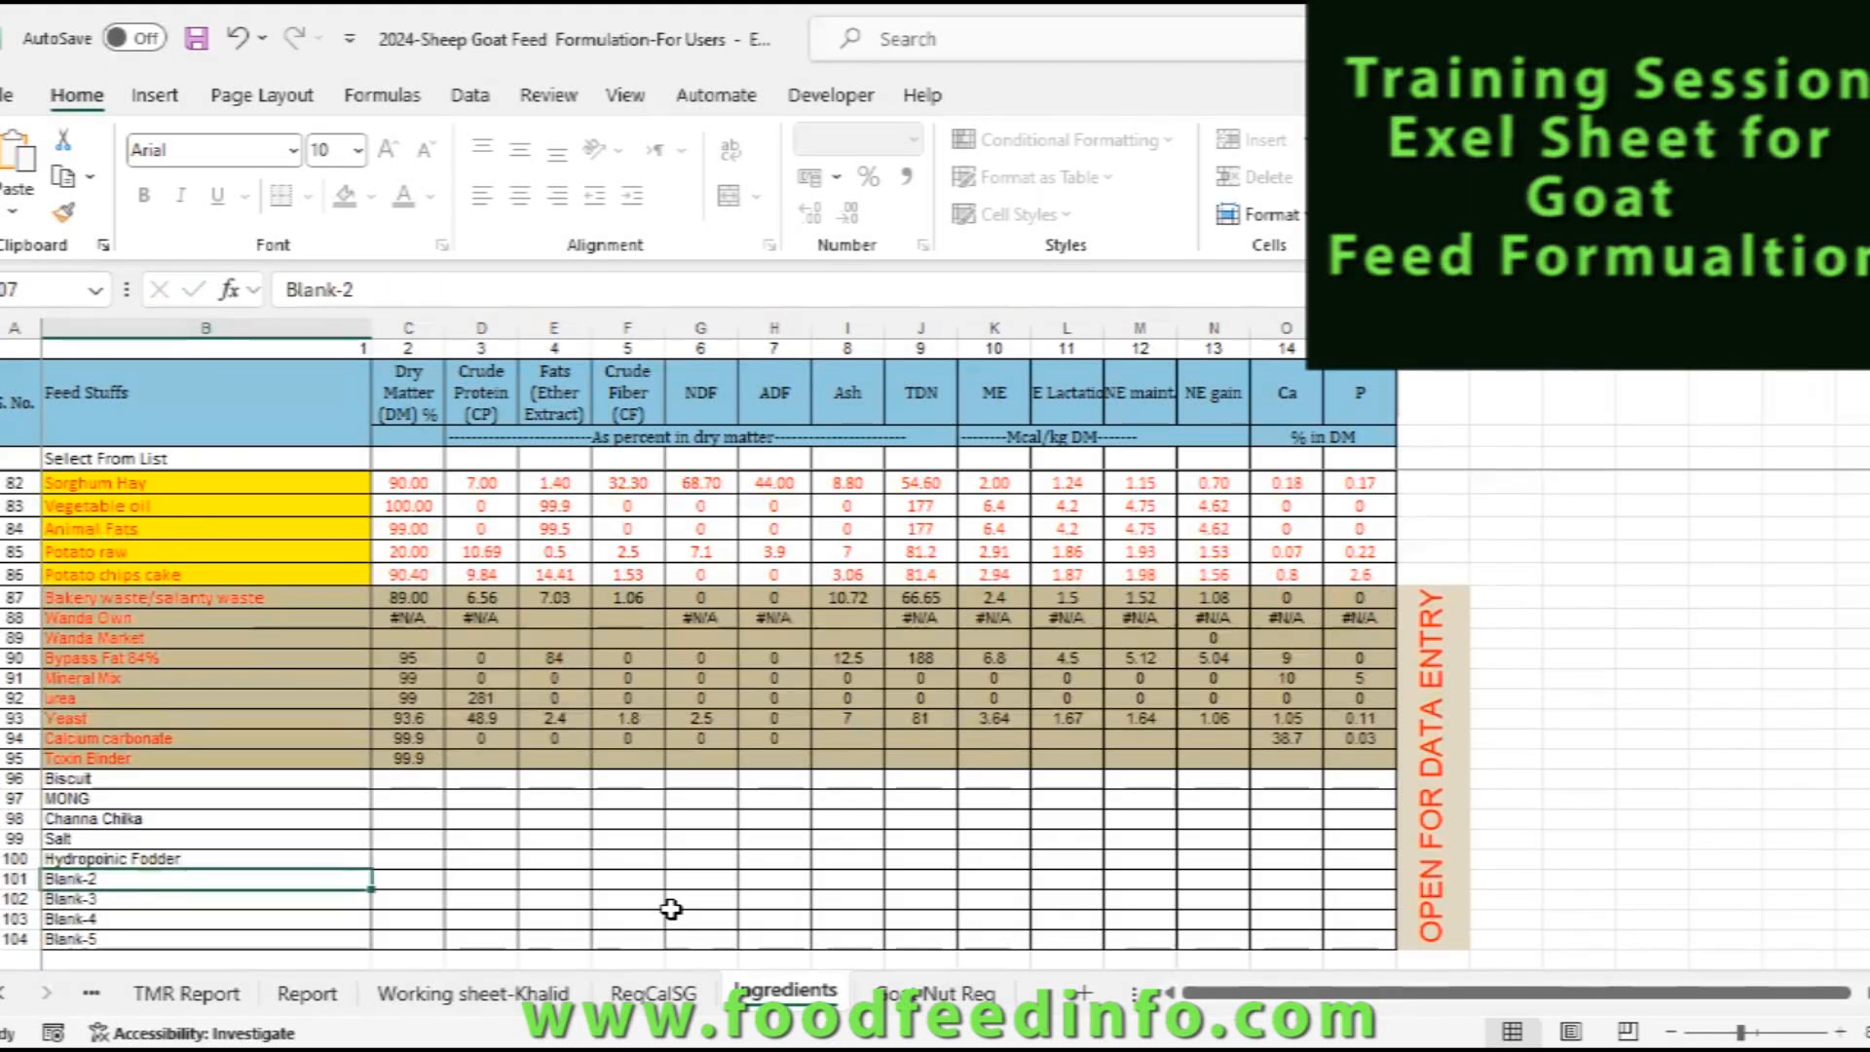
key(Up)
key(Up)
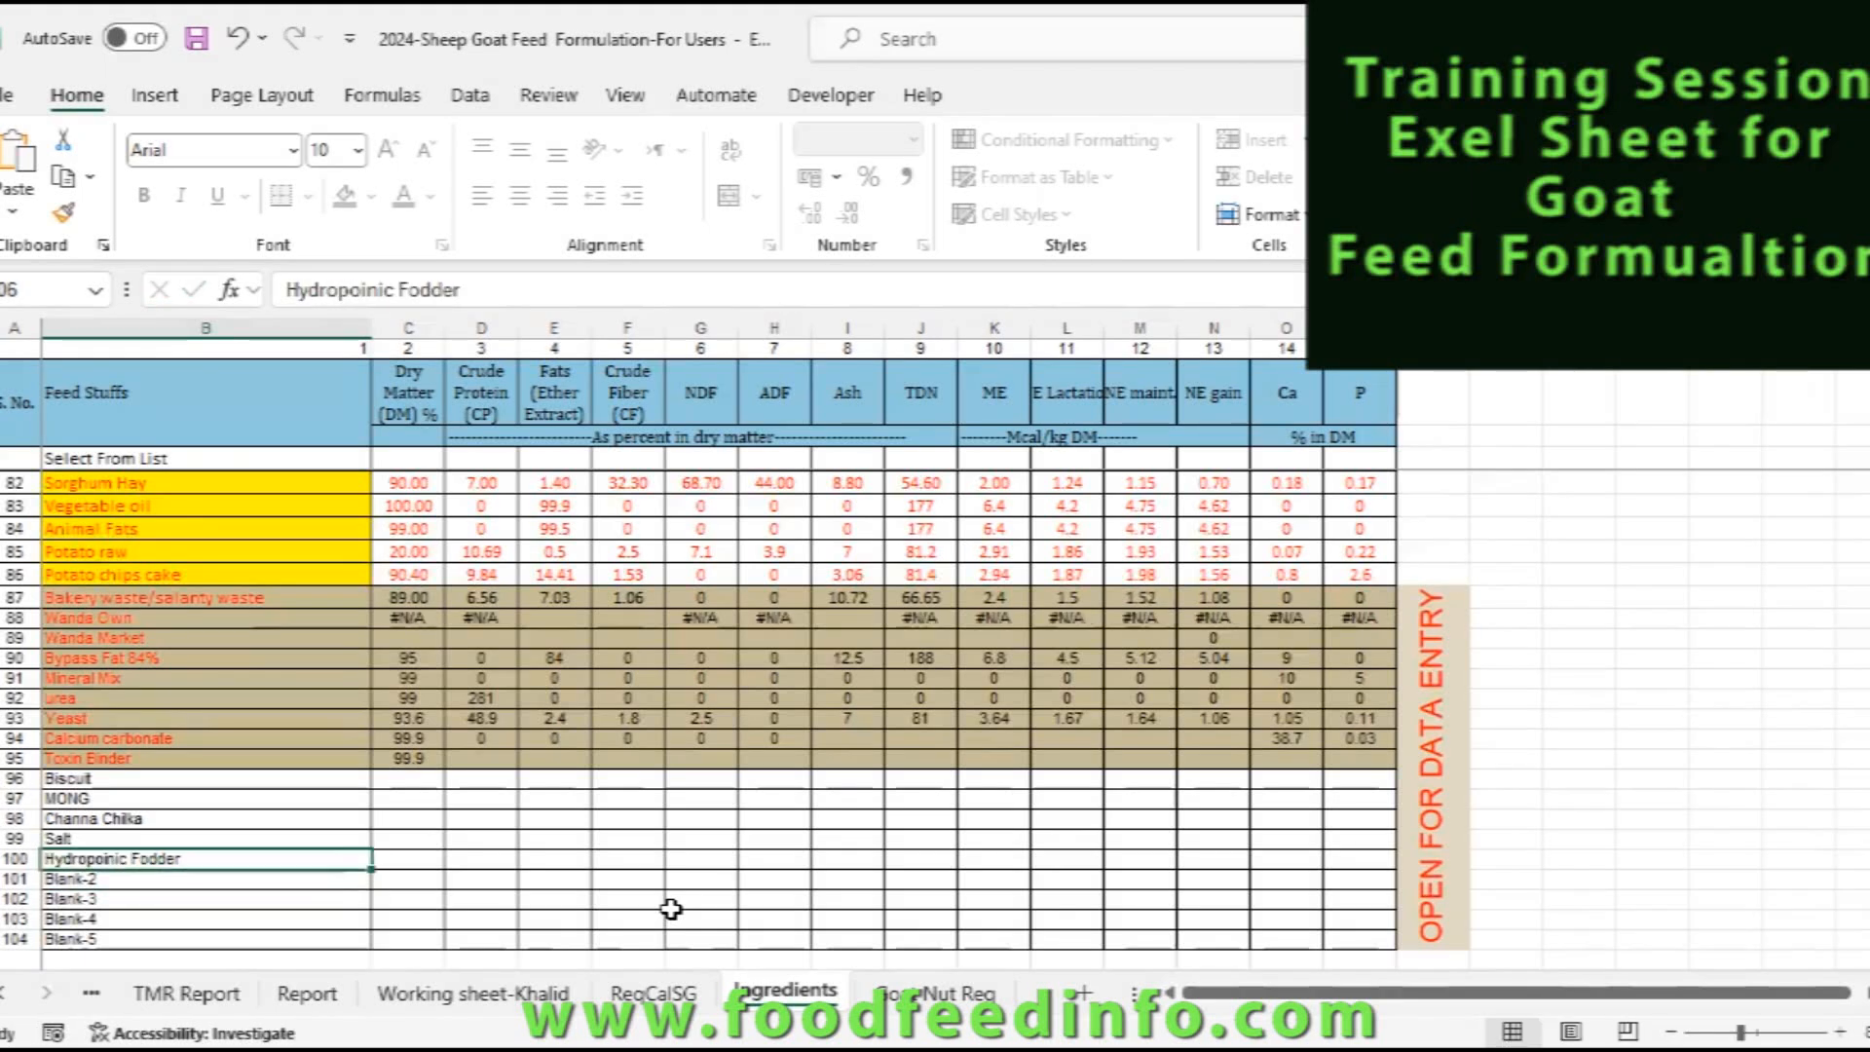
key(Down)
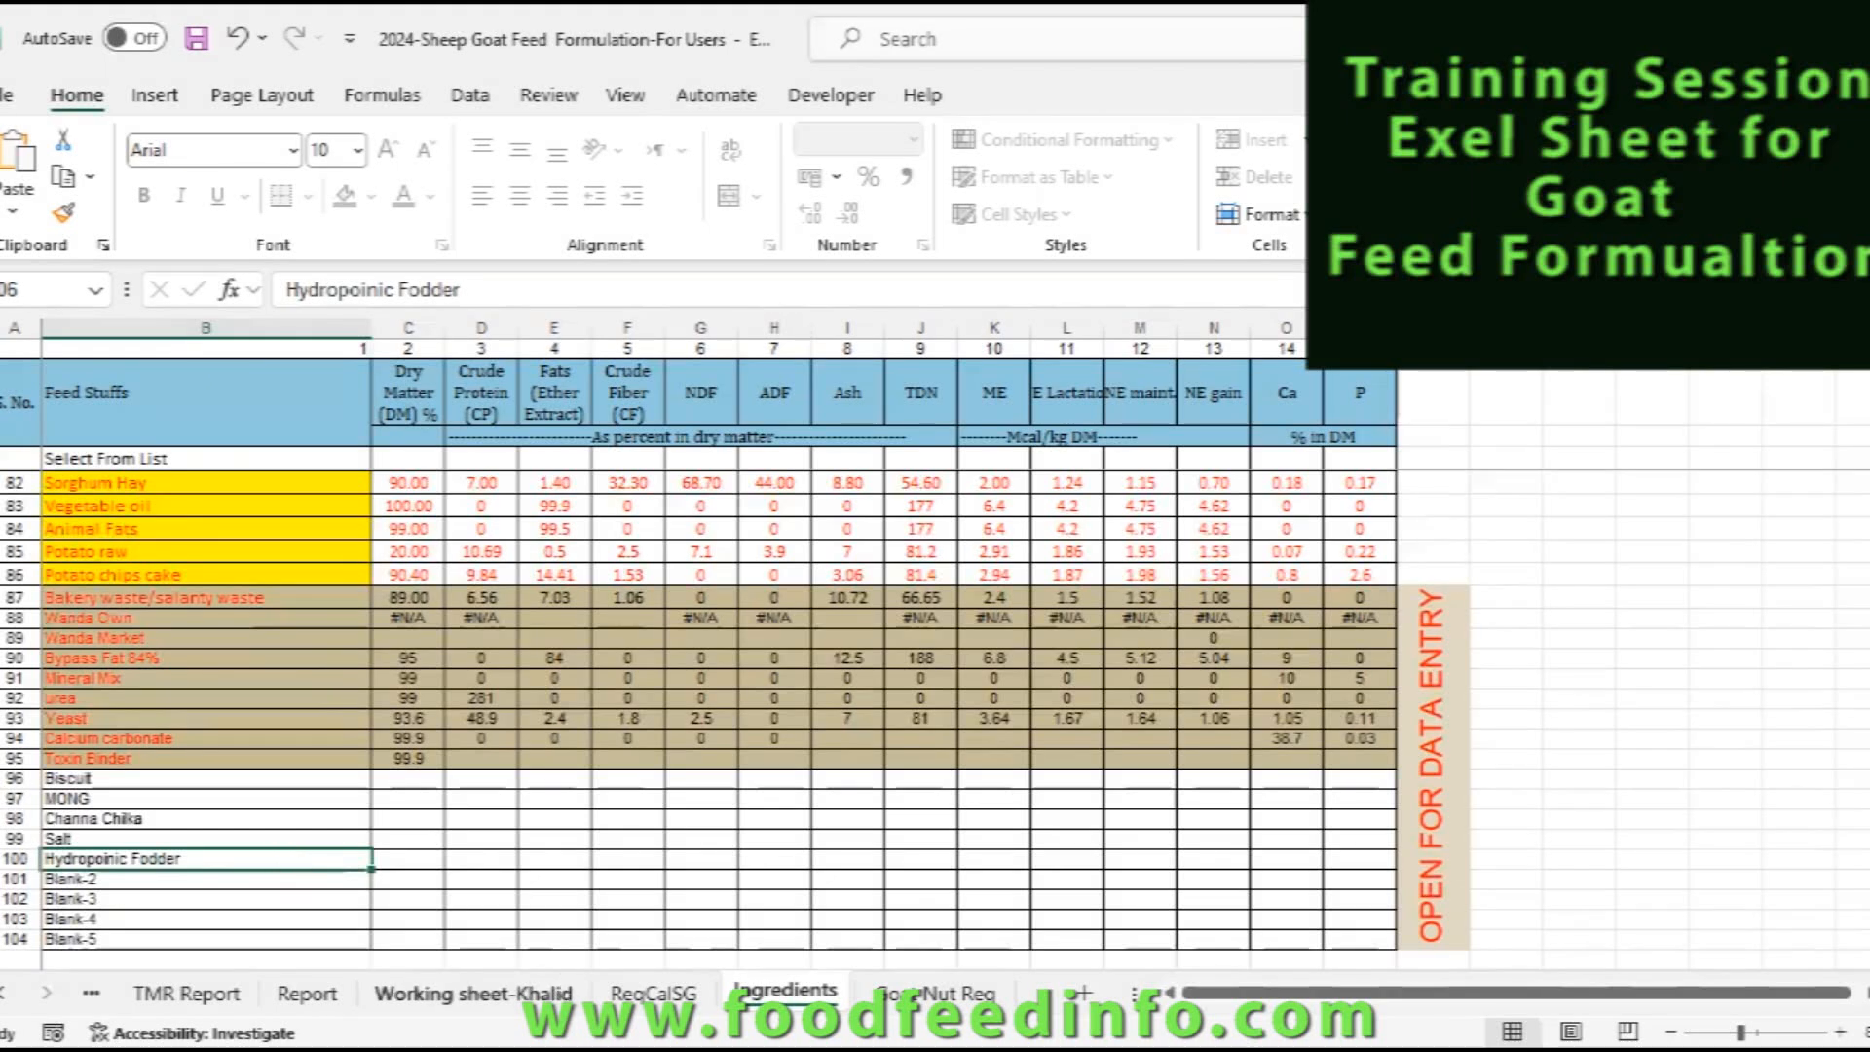
- On the working sheet, replace the Blank-1 ingredient below Molasses with Hydropoinic Fodder from its list of choices
click(507, 1003)
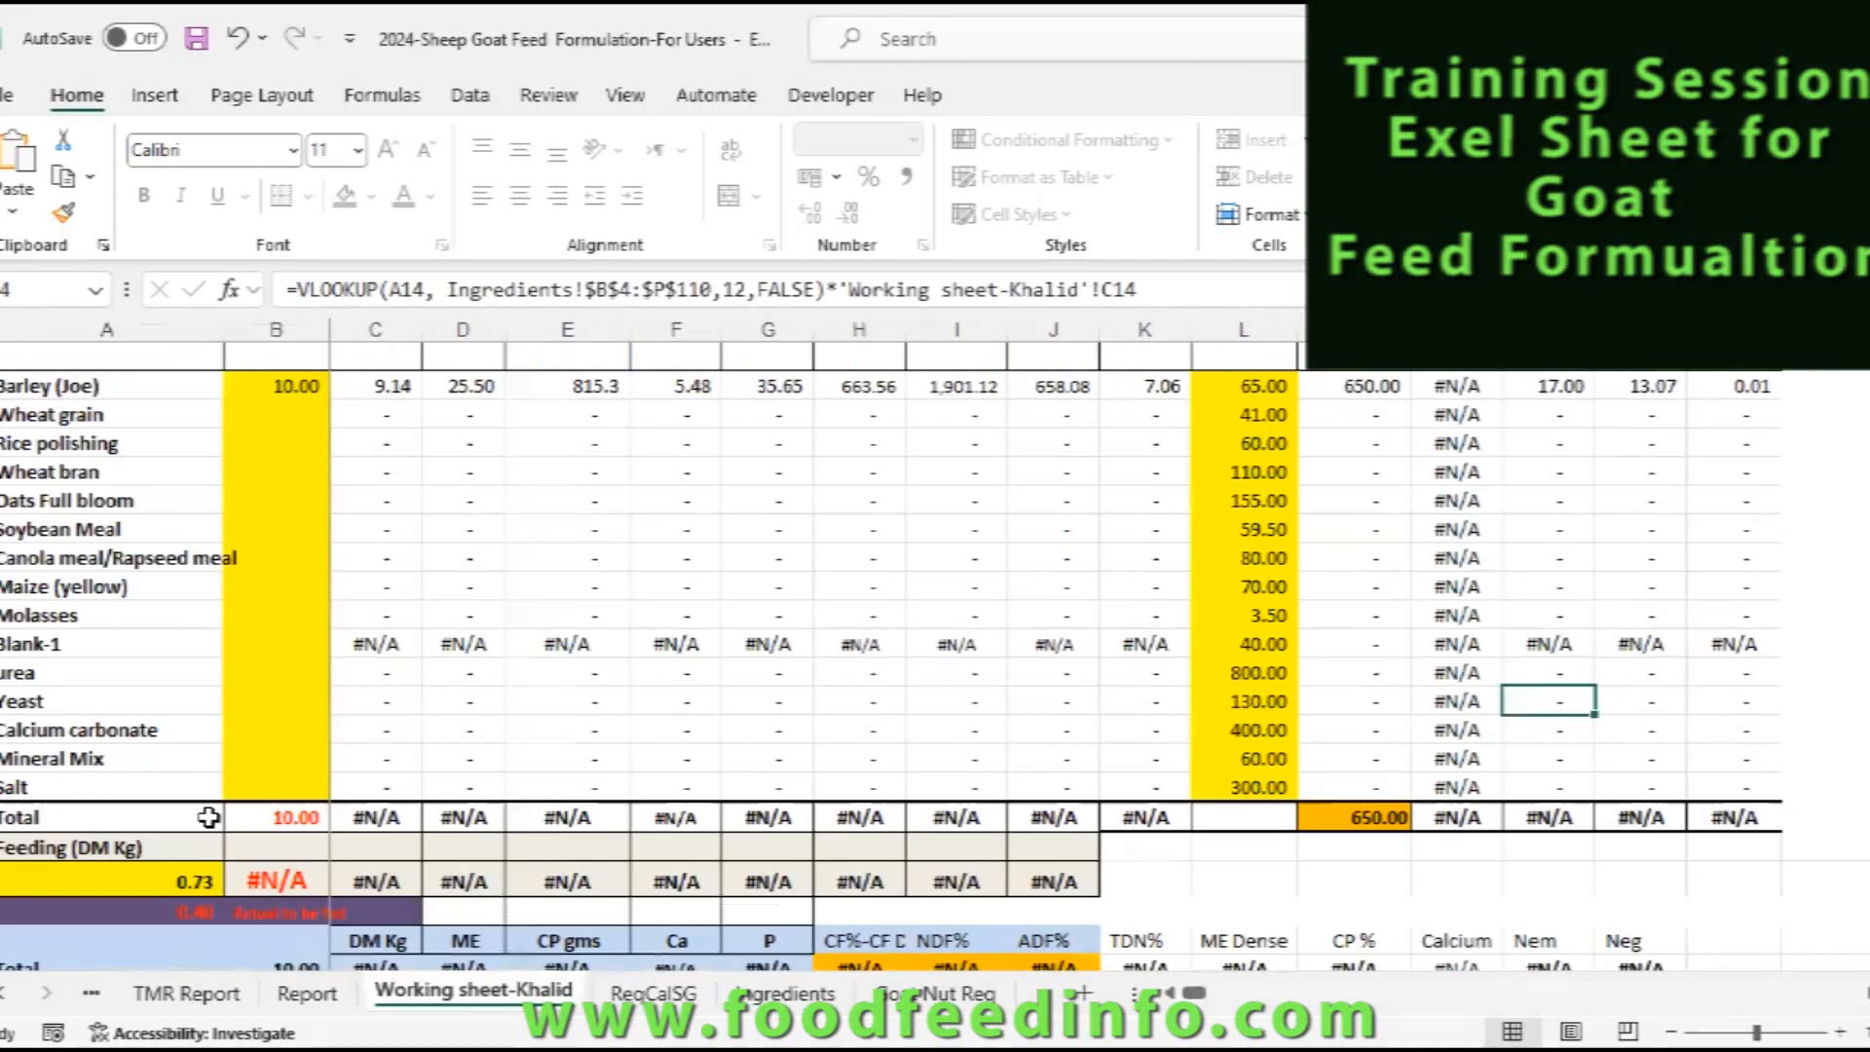
click(126, 640)
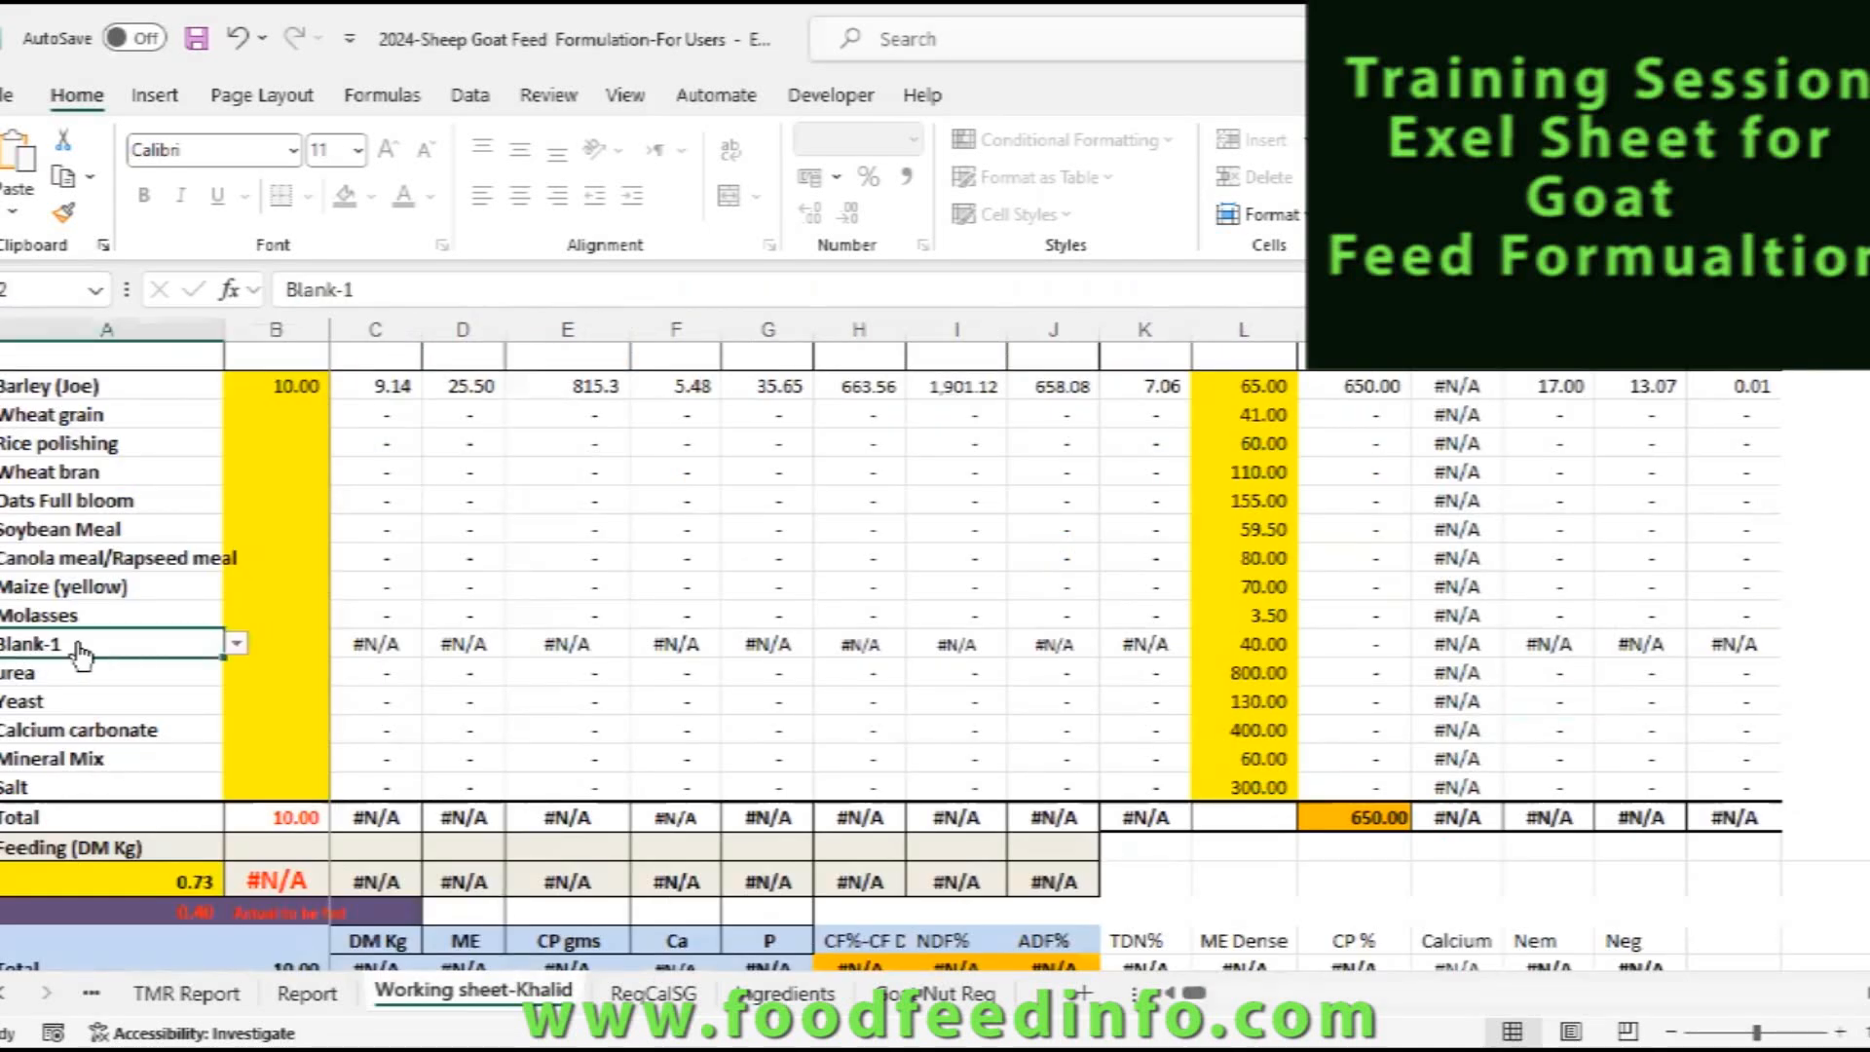
click(235, 647)
drag(354, 707, 364, 933)
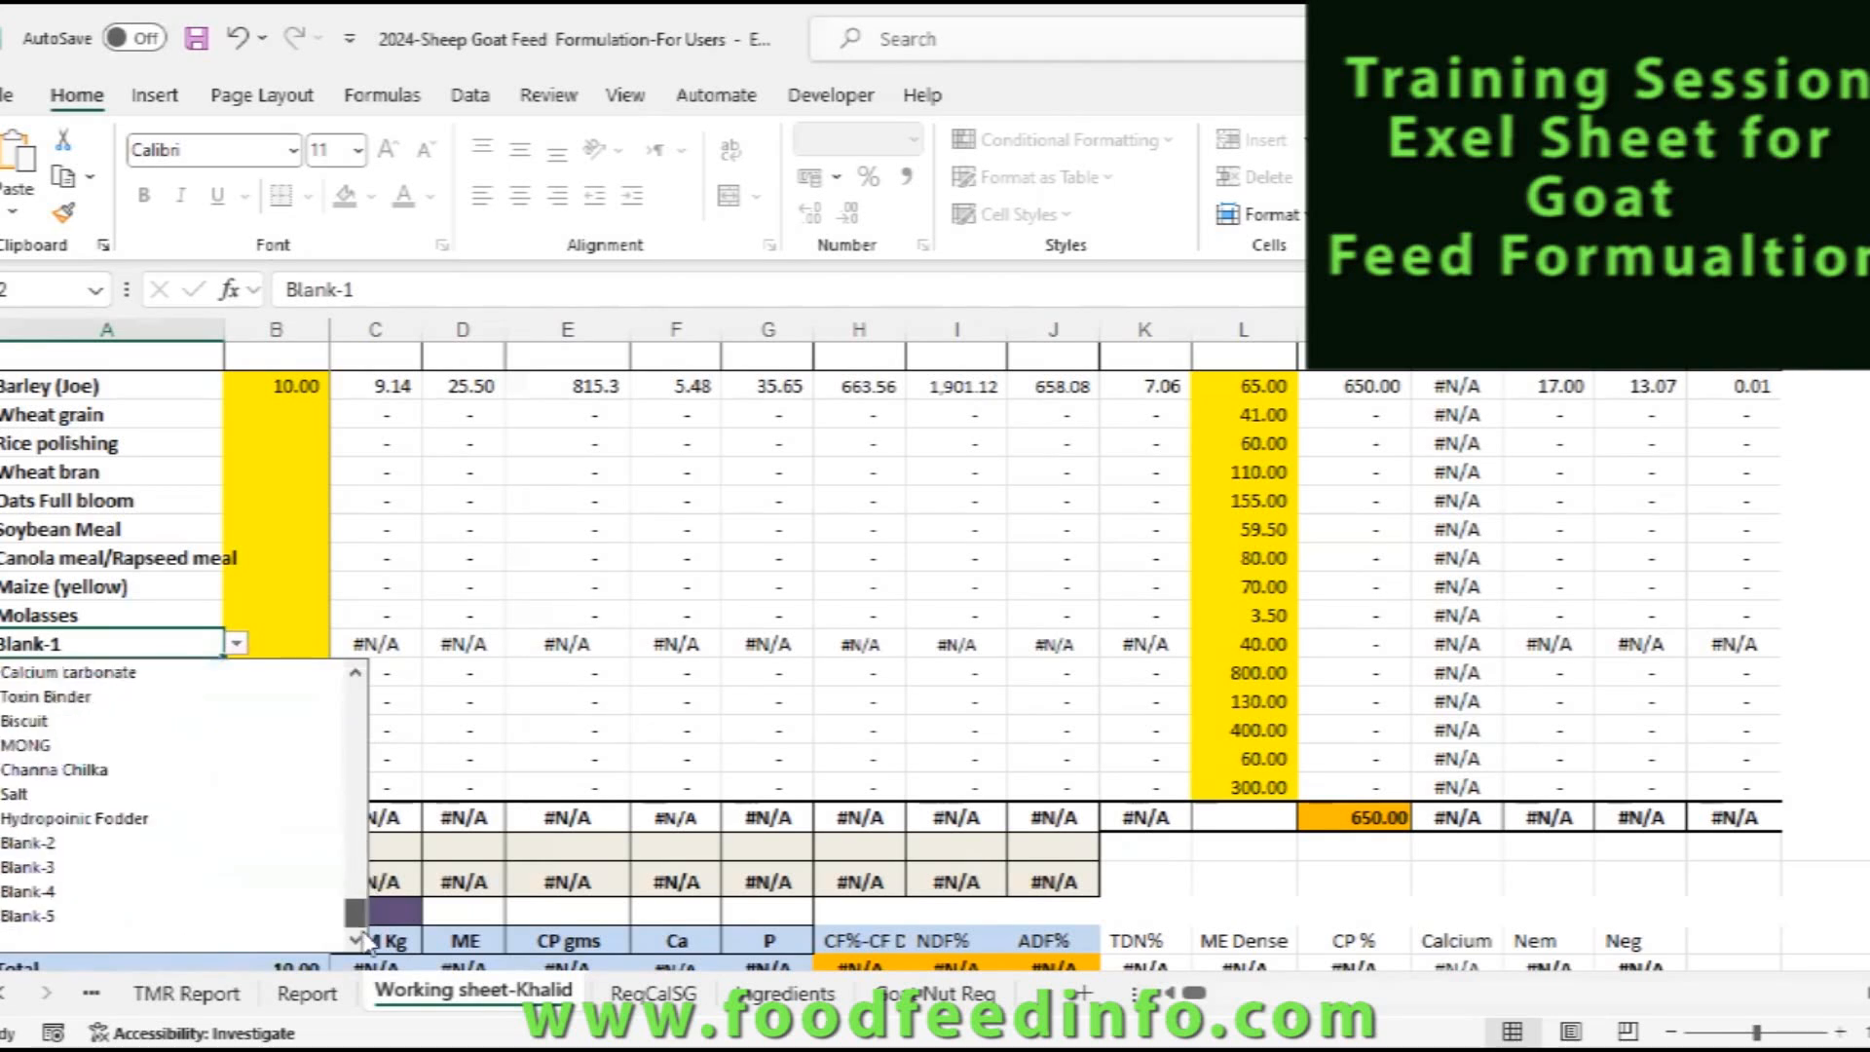
click(151, 813)
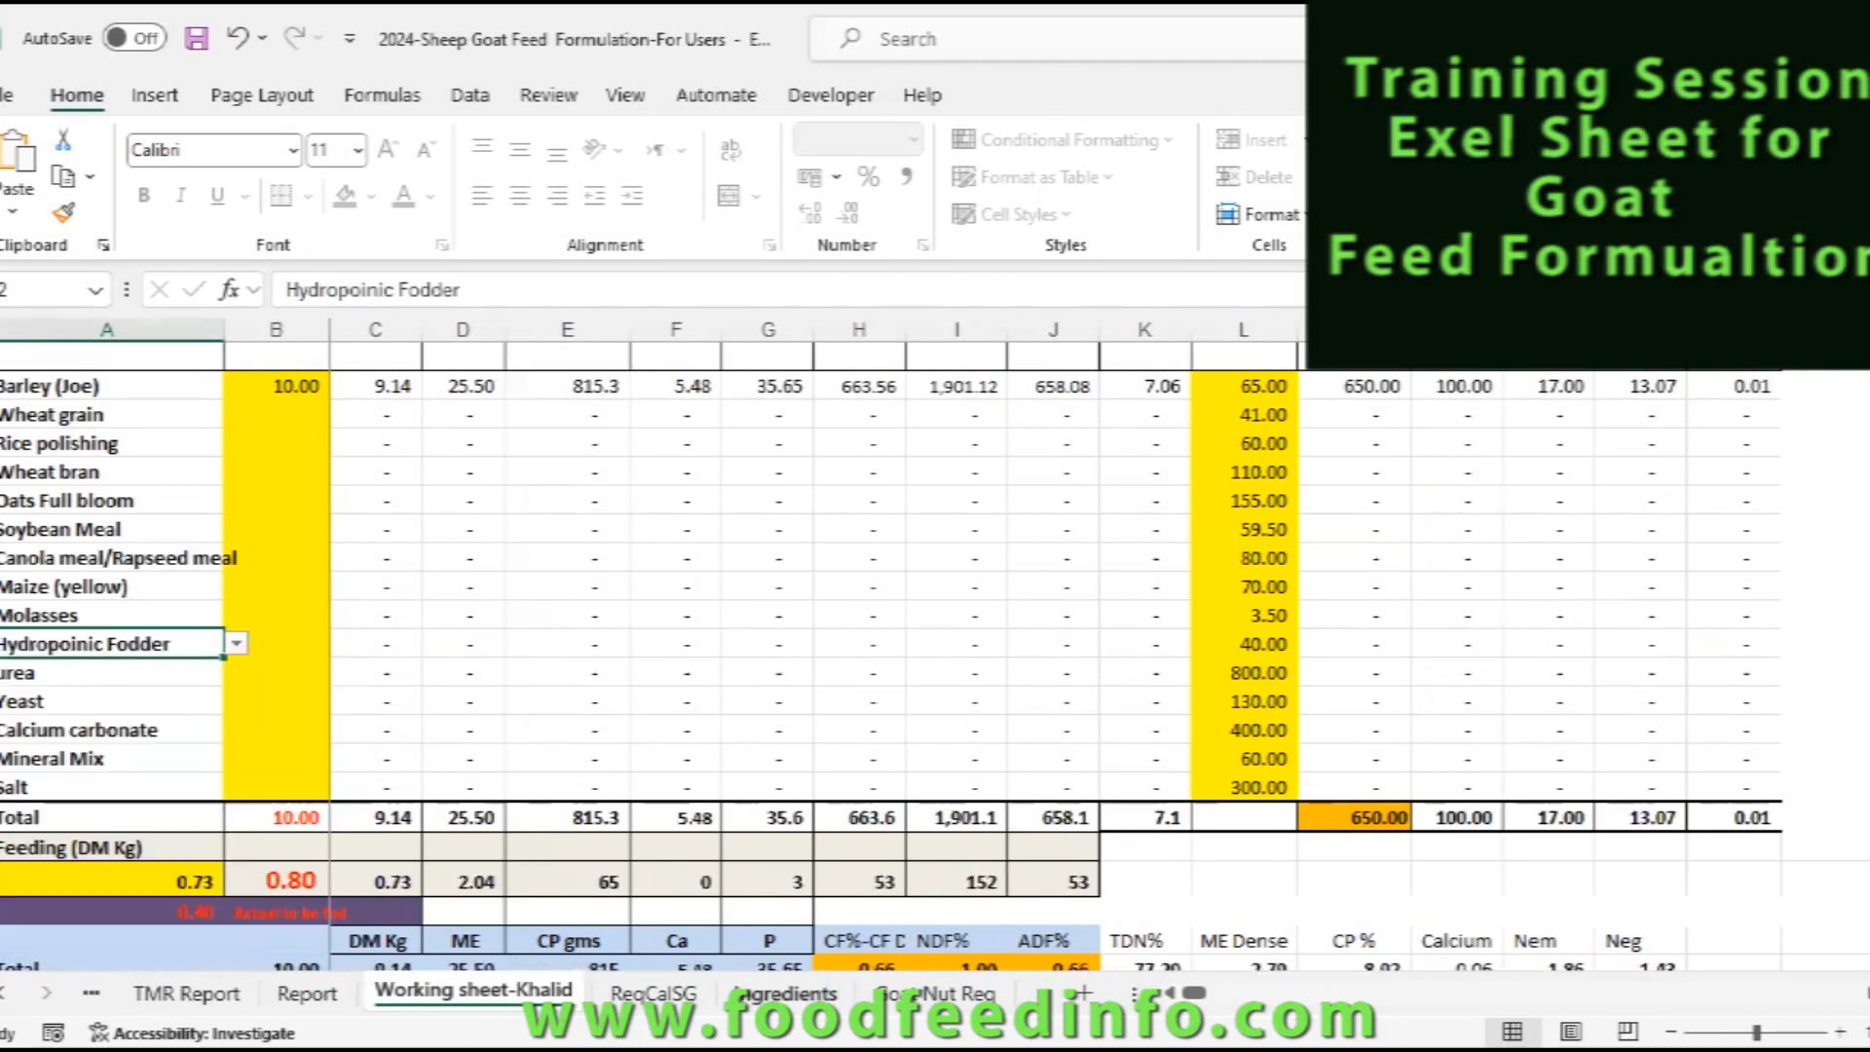
- Return to the Ingredients sheet and rename the Blank-2 feed stuff as "Maize hydropinic"
click(784, 993)
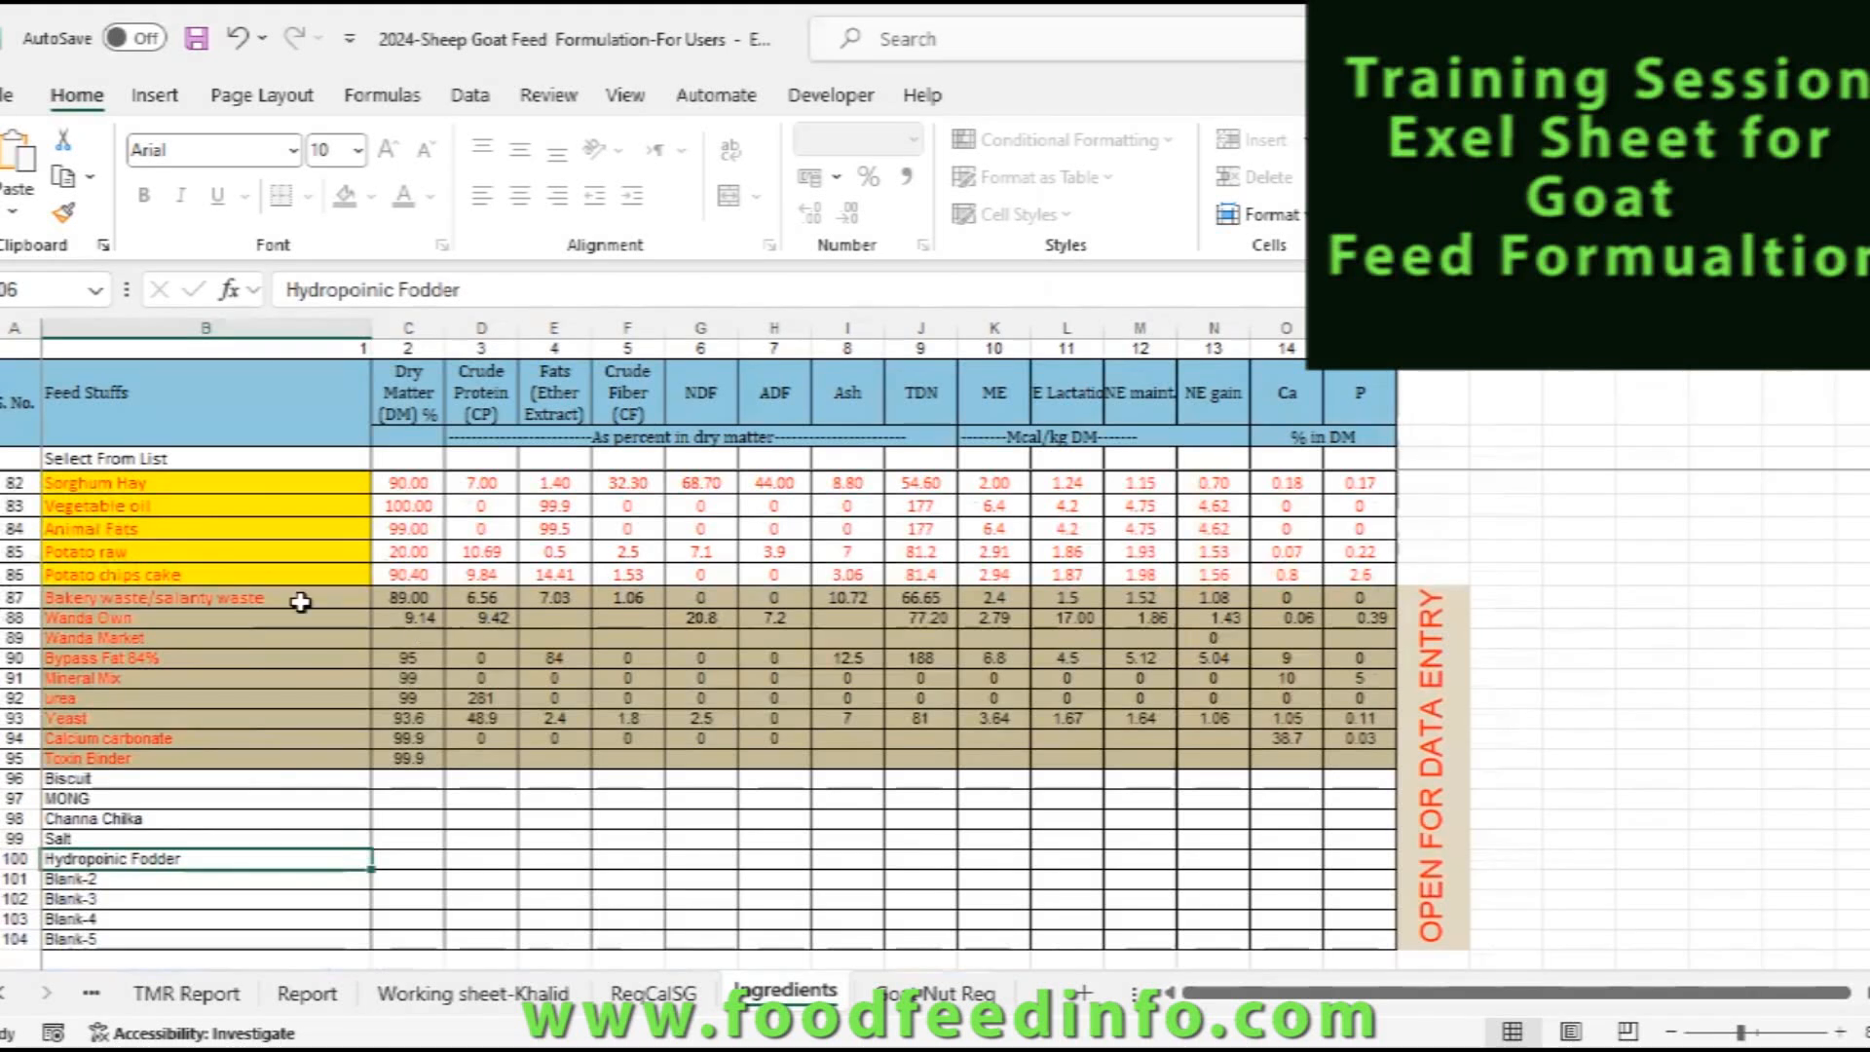
click(24, 615)
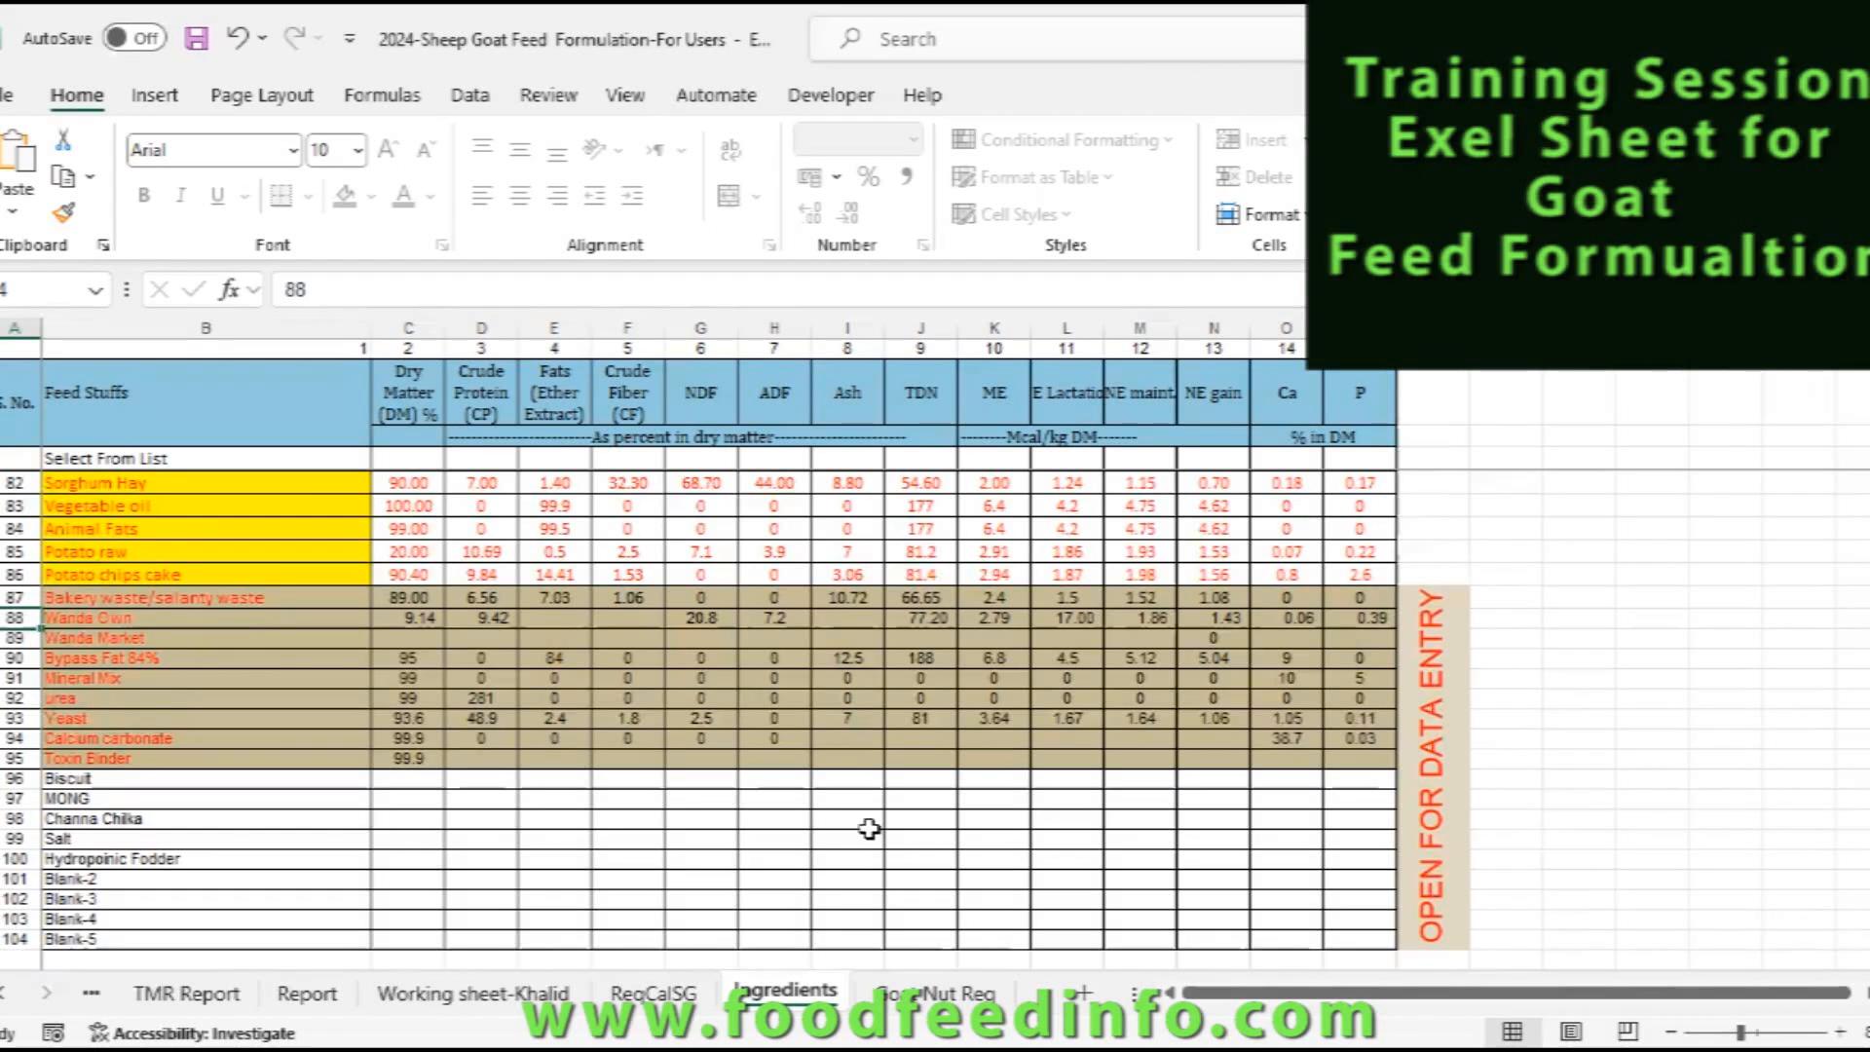
click(241, 881)
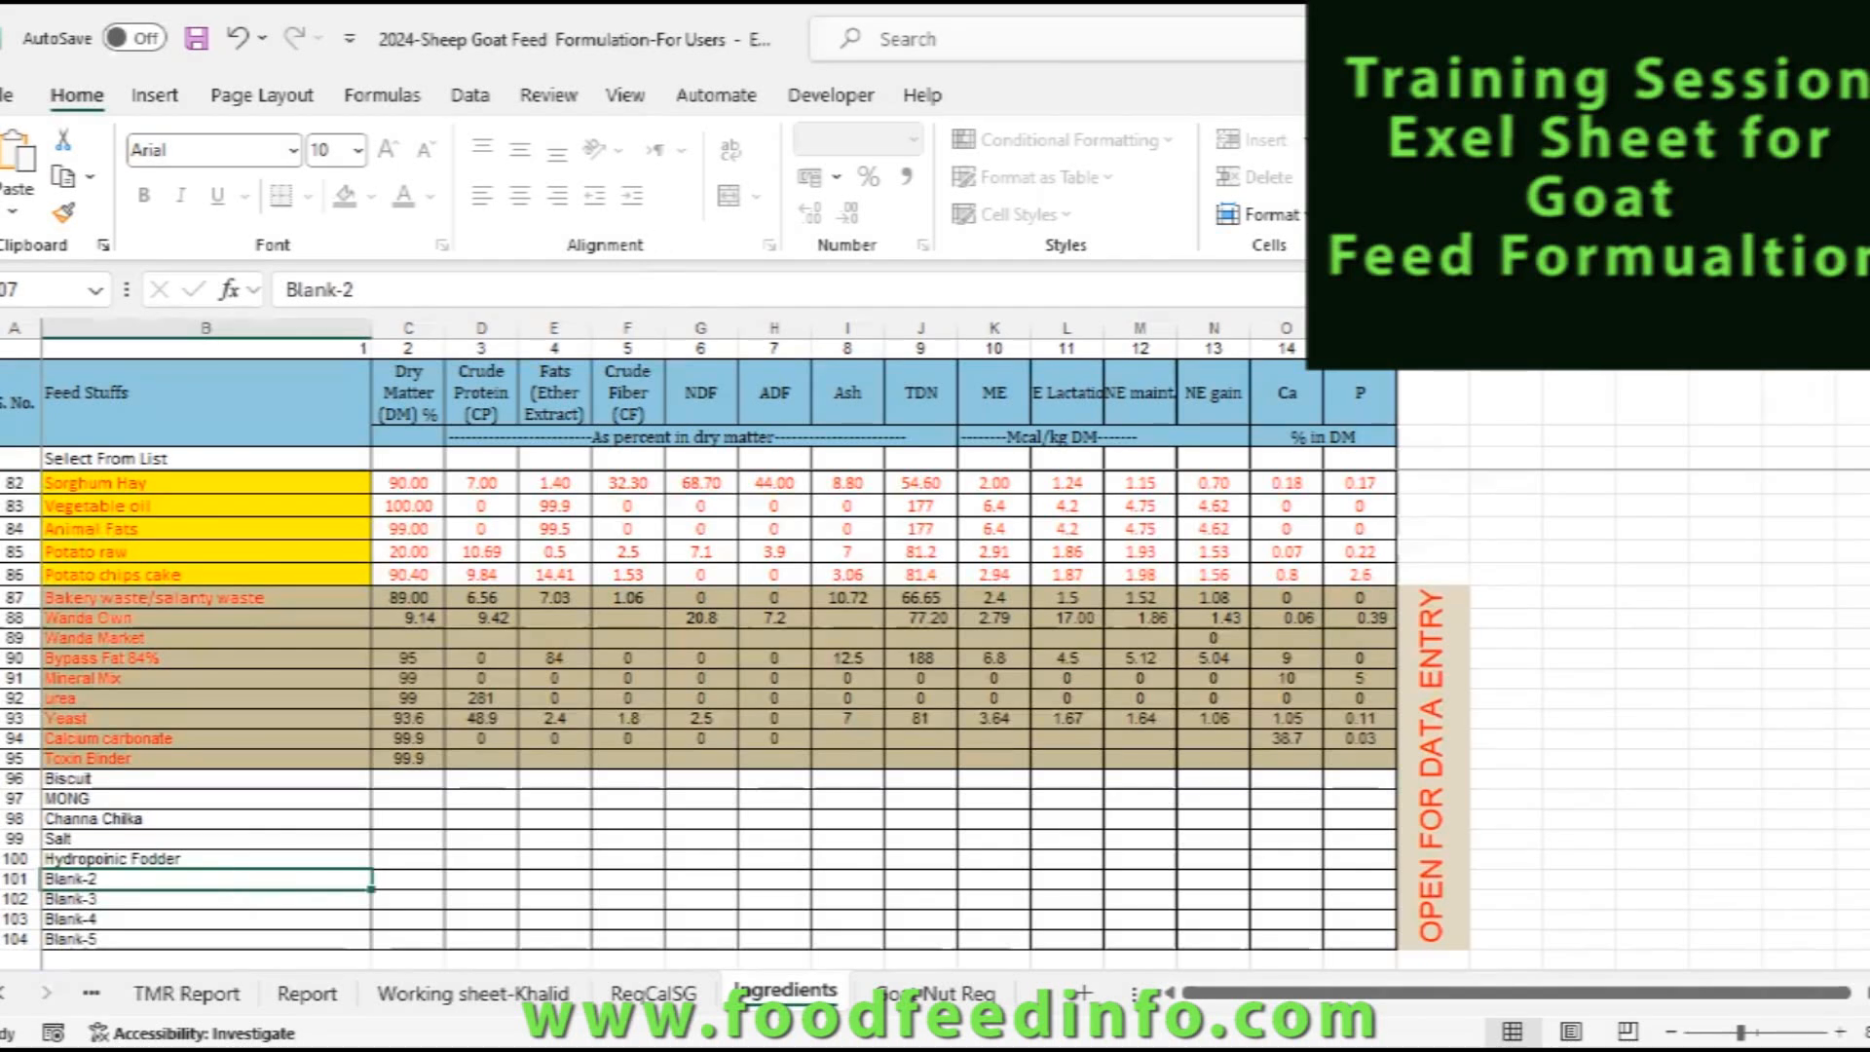
key(Up)
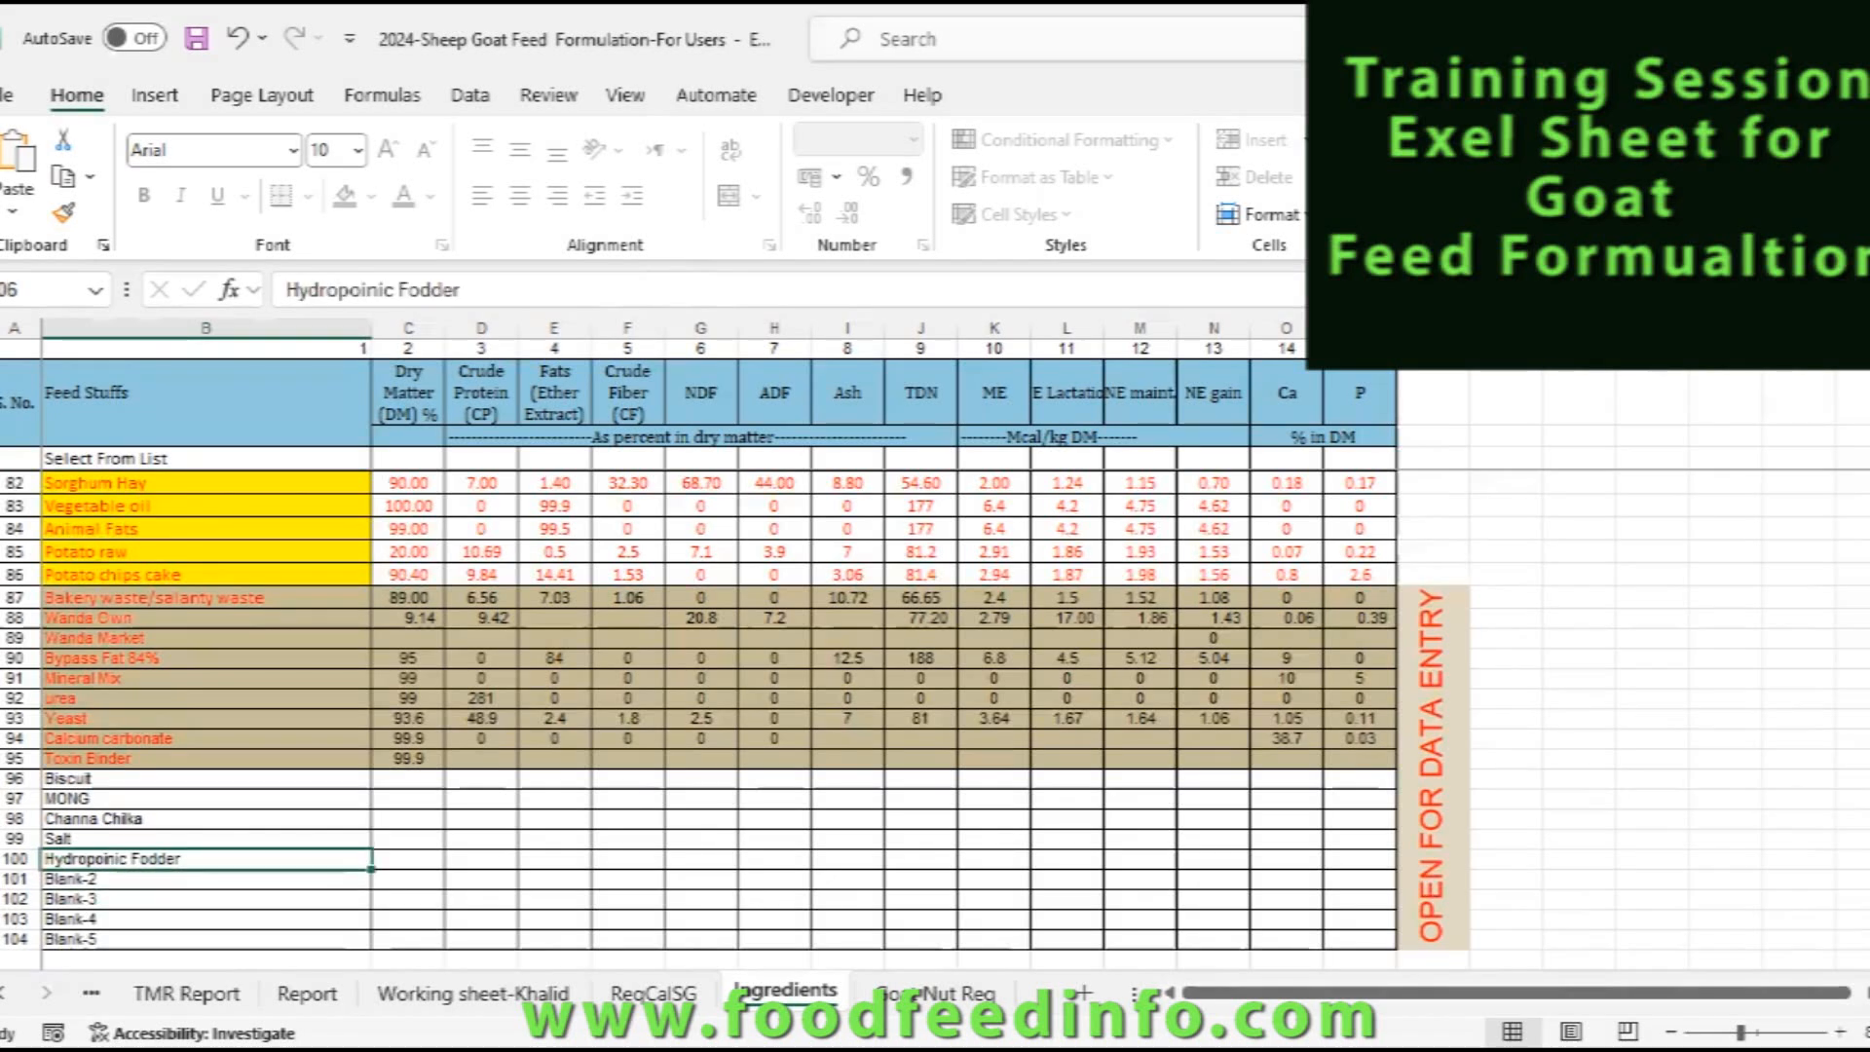
key(Down)
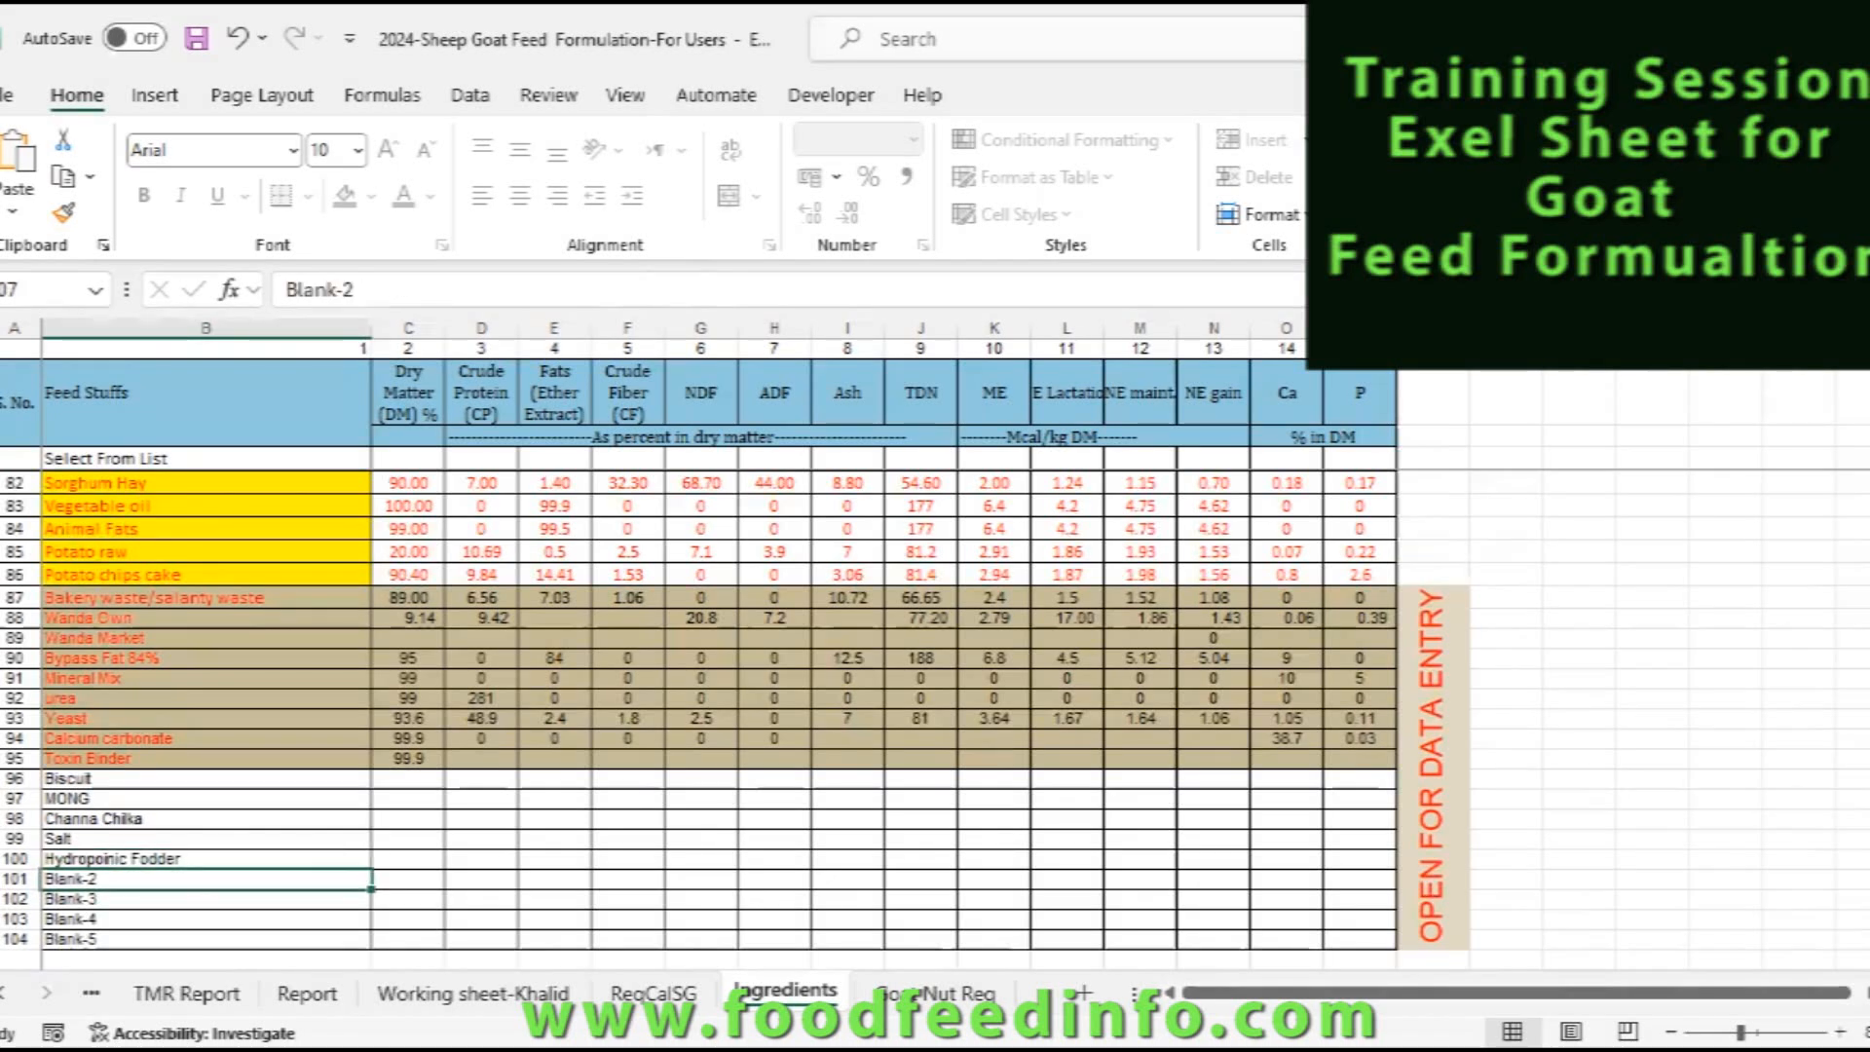
key(Up)
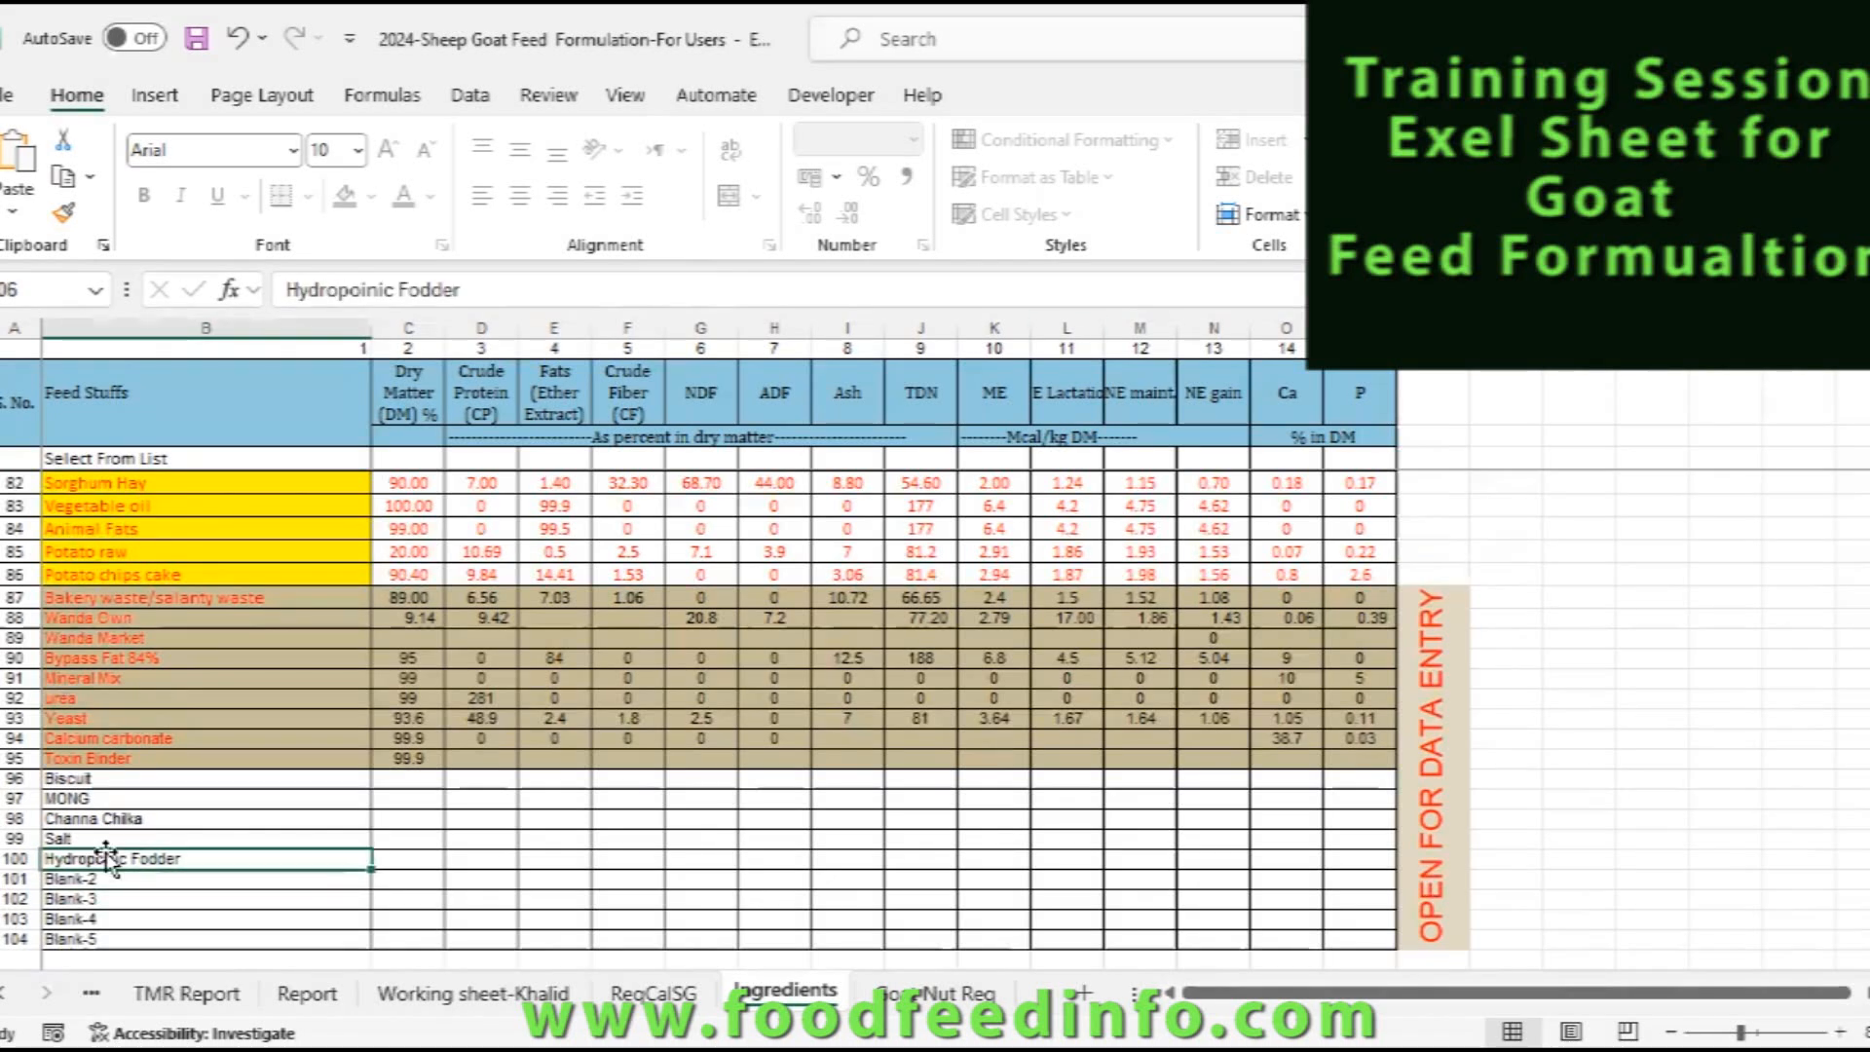
click(106, 881)
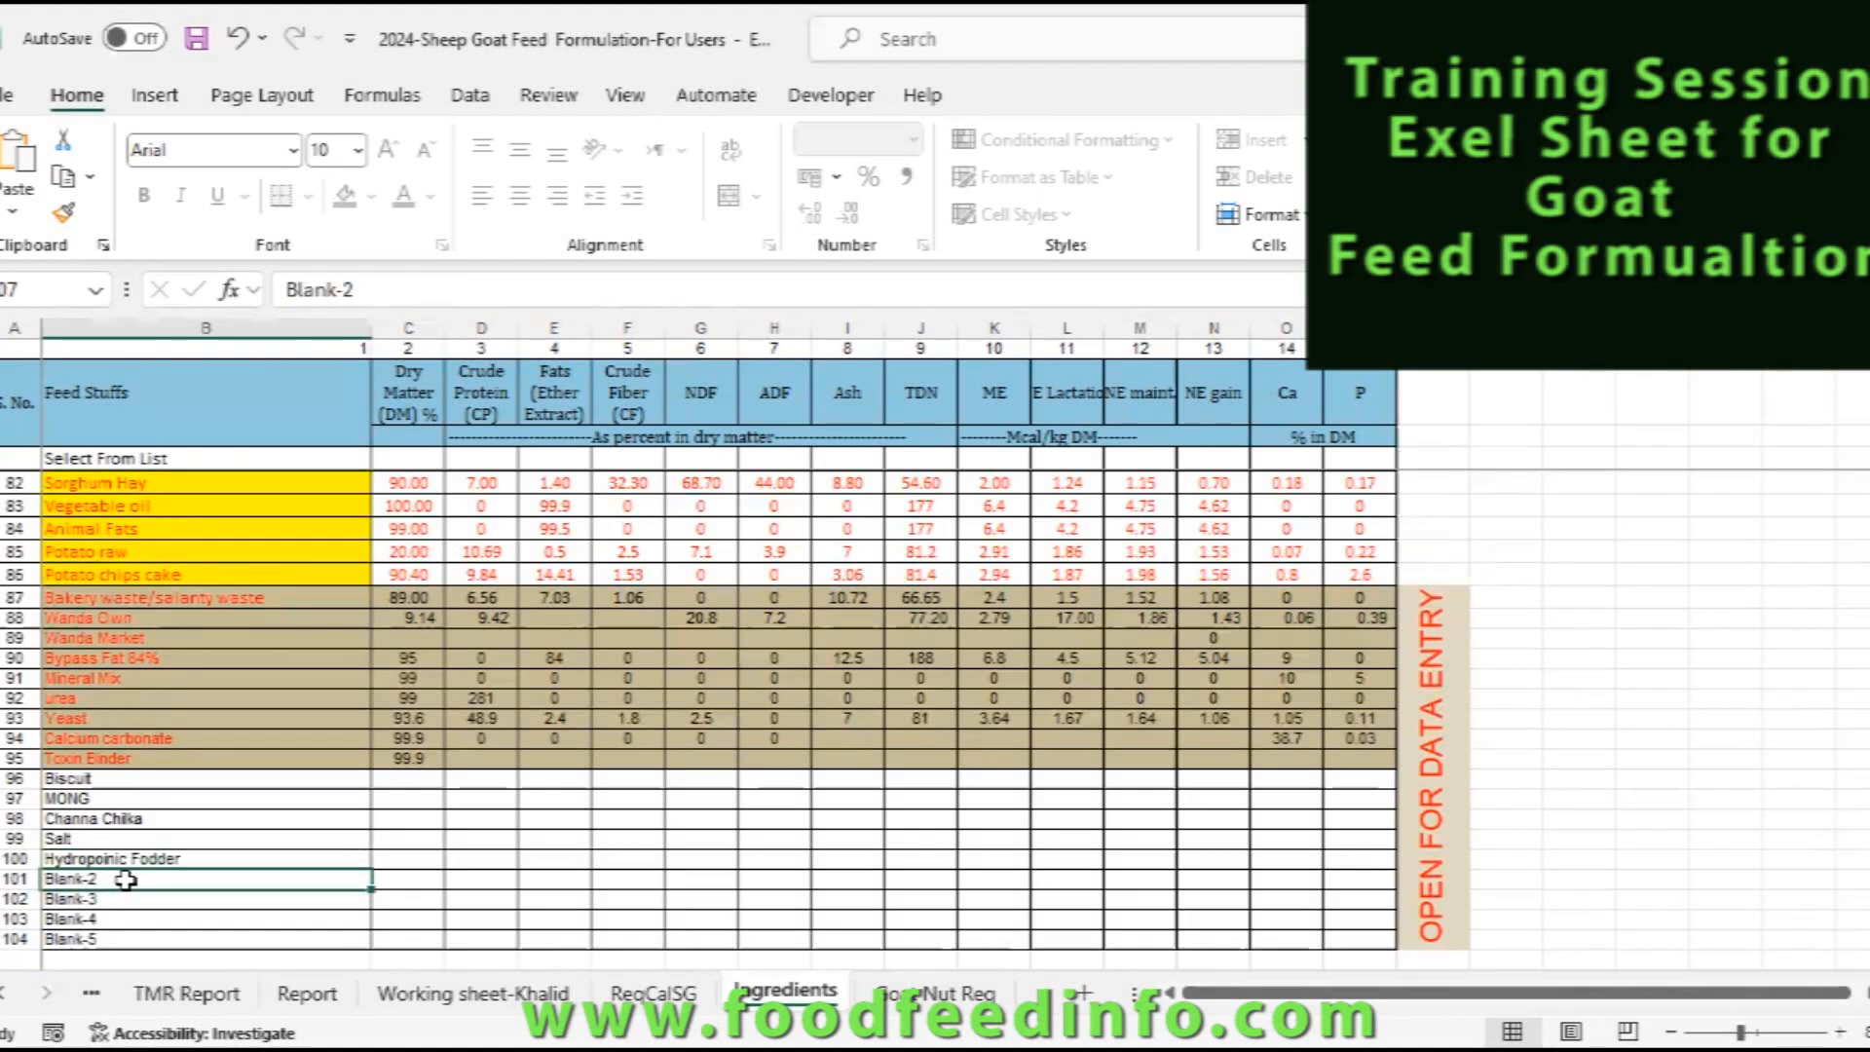
text(Maize hydropoinic)
key(Return)
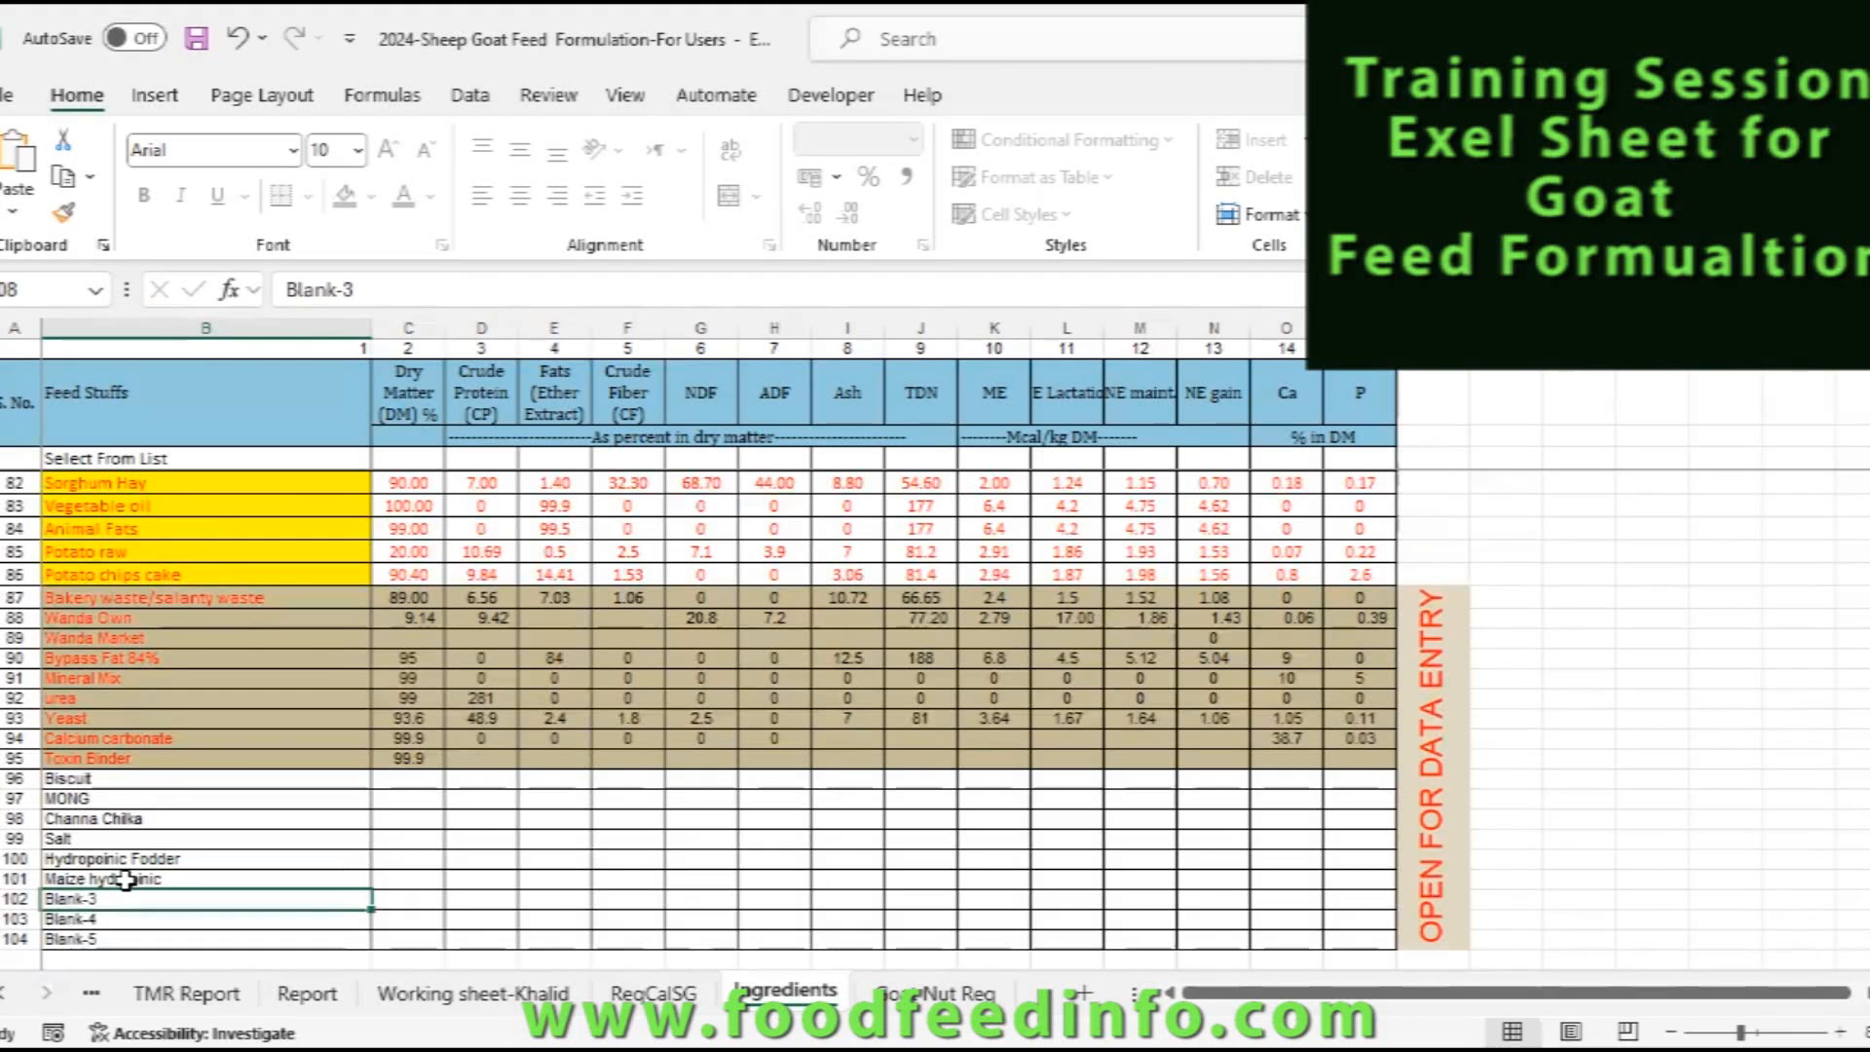
key(Up)
key(Up)
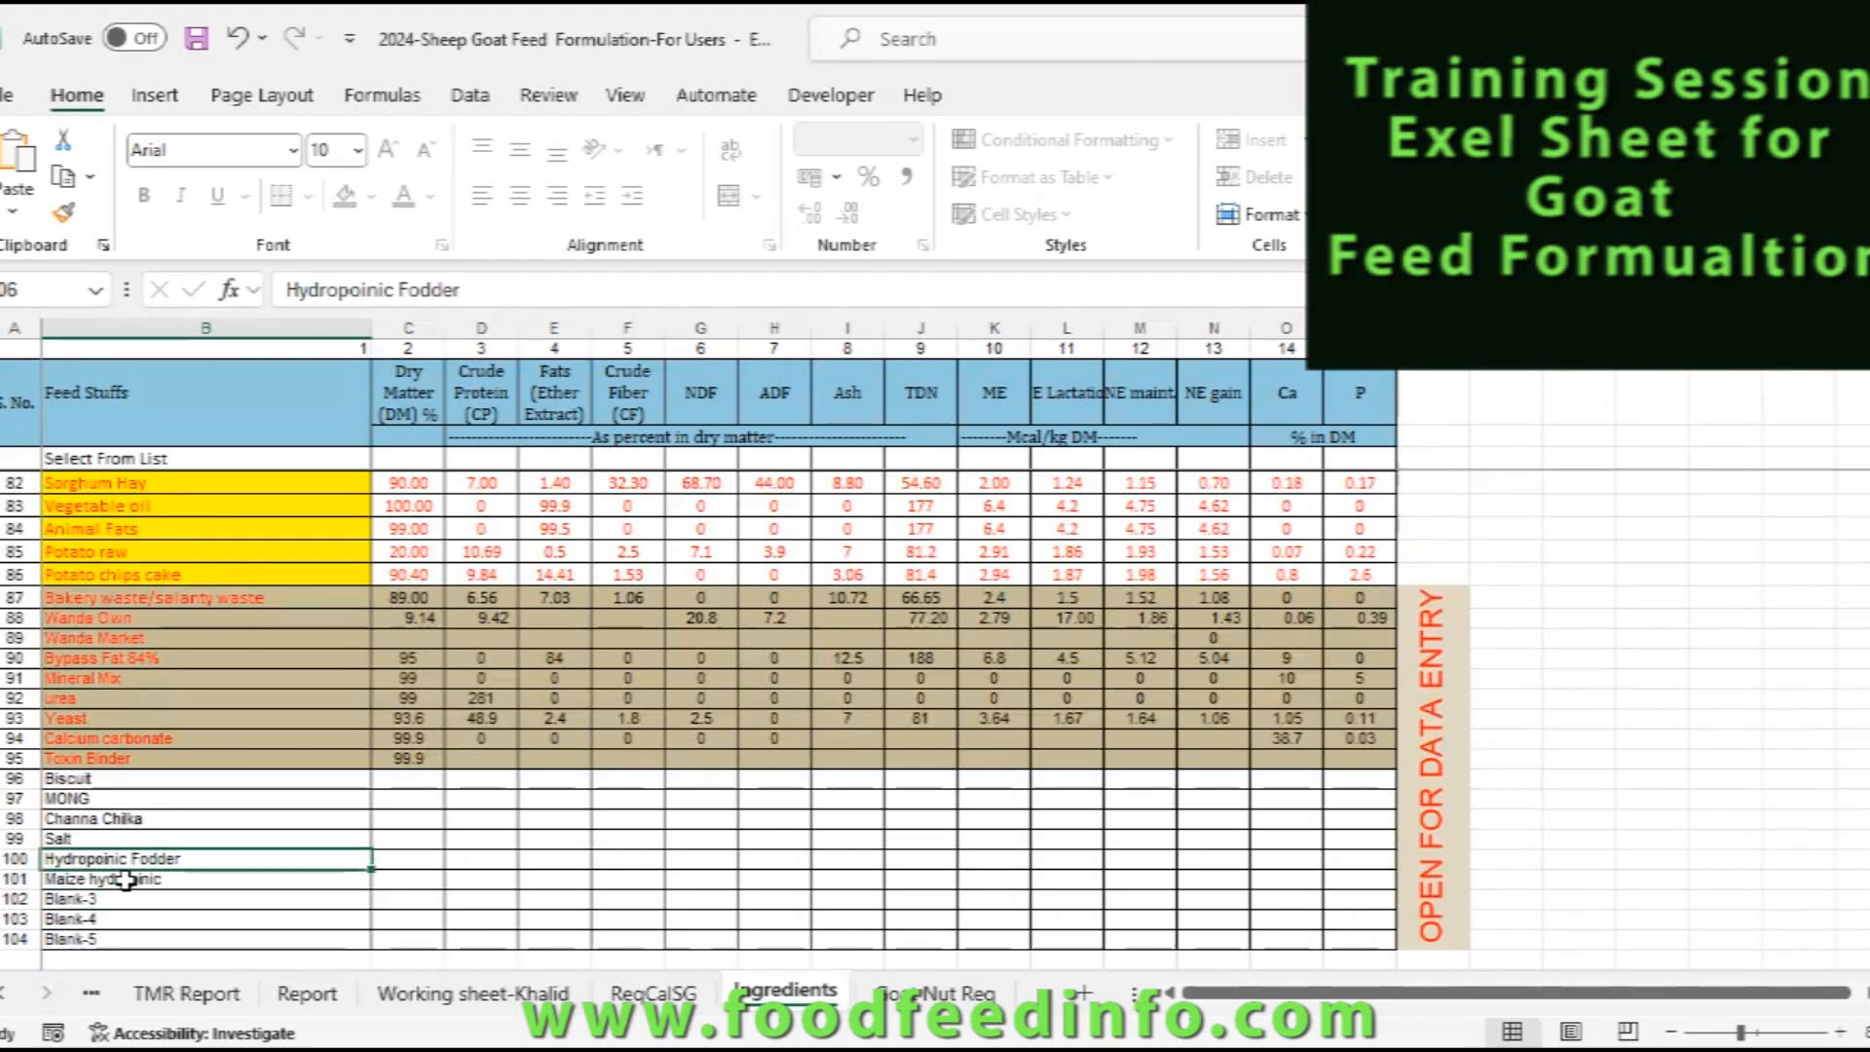
key(Down)
key(Down)
key(Down)
key(Down)
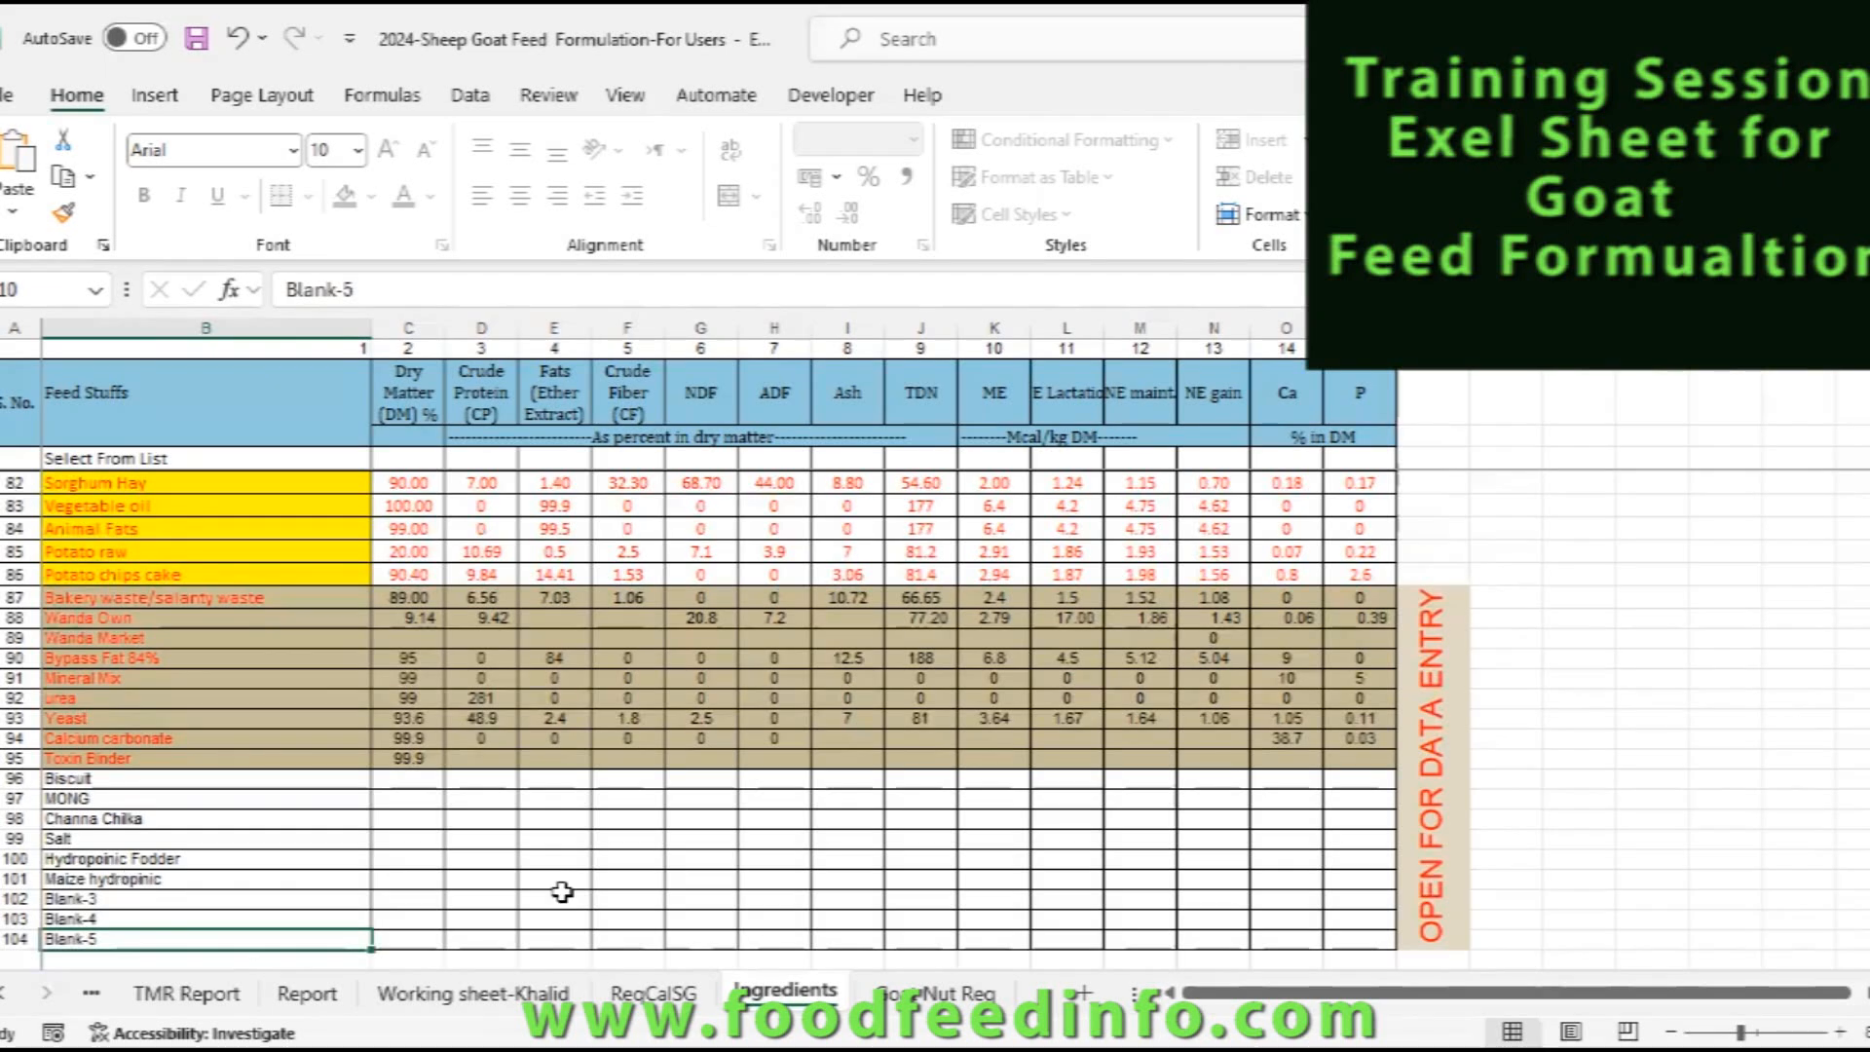
- On the ReqCalSG sheet, switch the animal type to Sheep and back to Goat
click(670, 992)
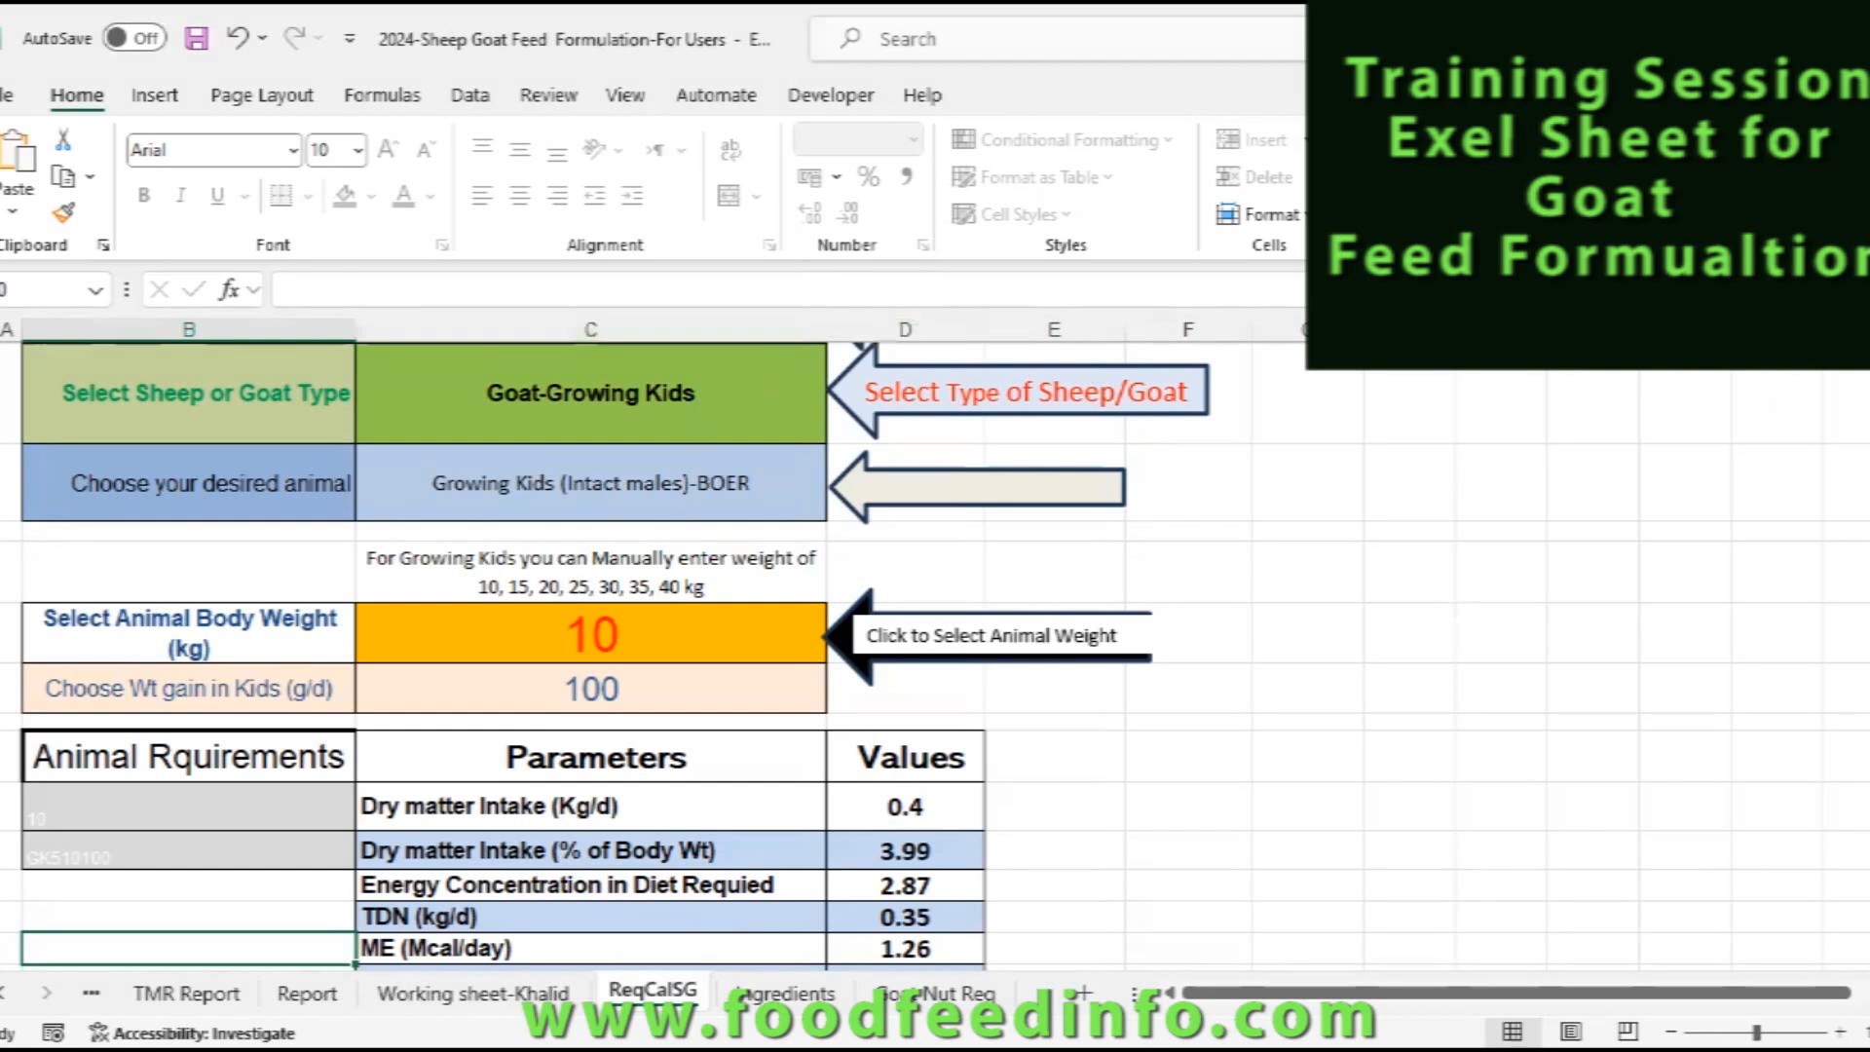
scroll(564, 376, up, 1)
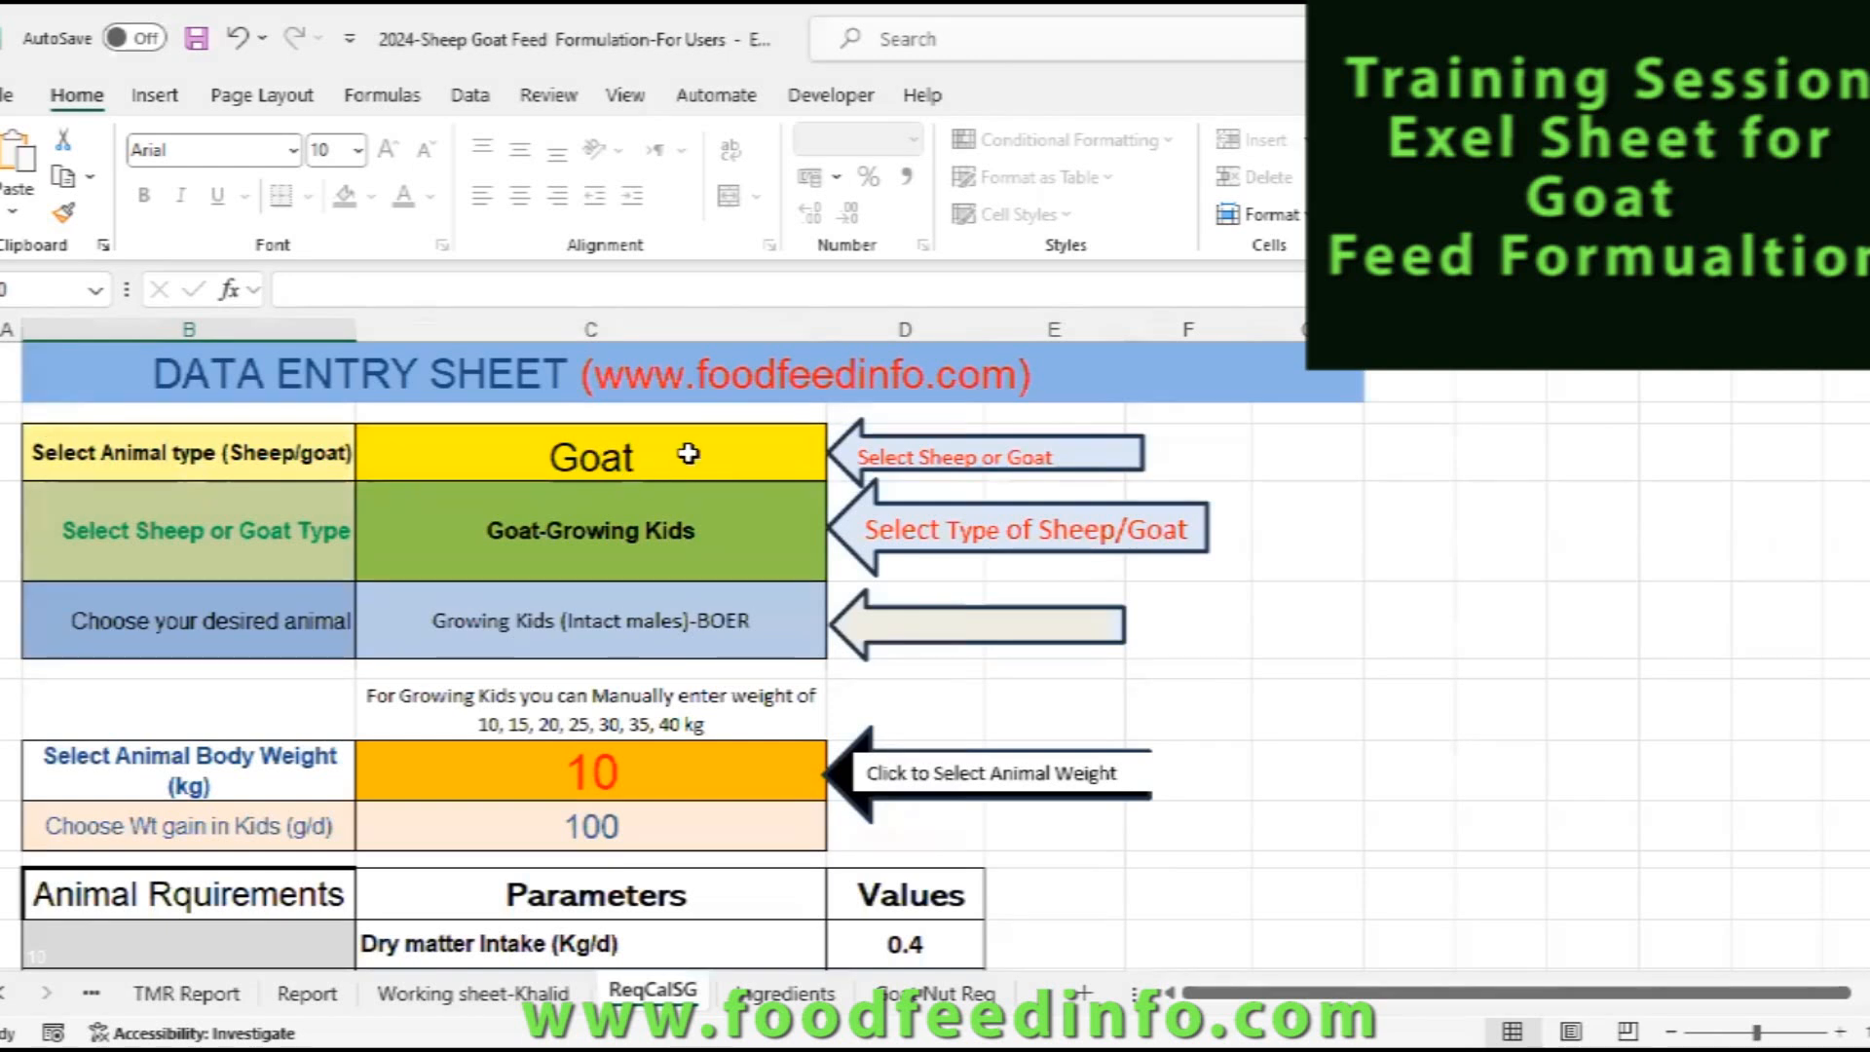
click(659, 457)
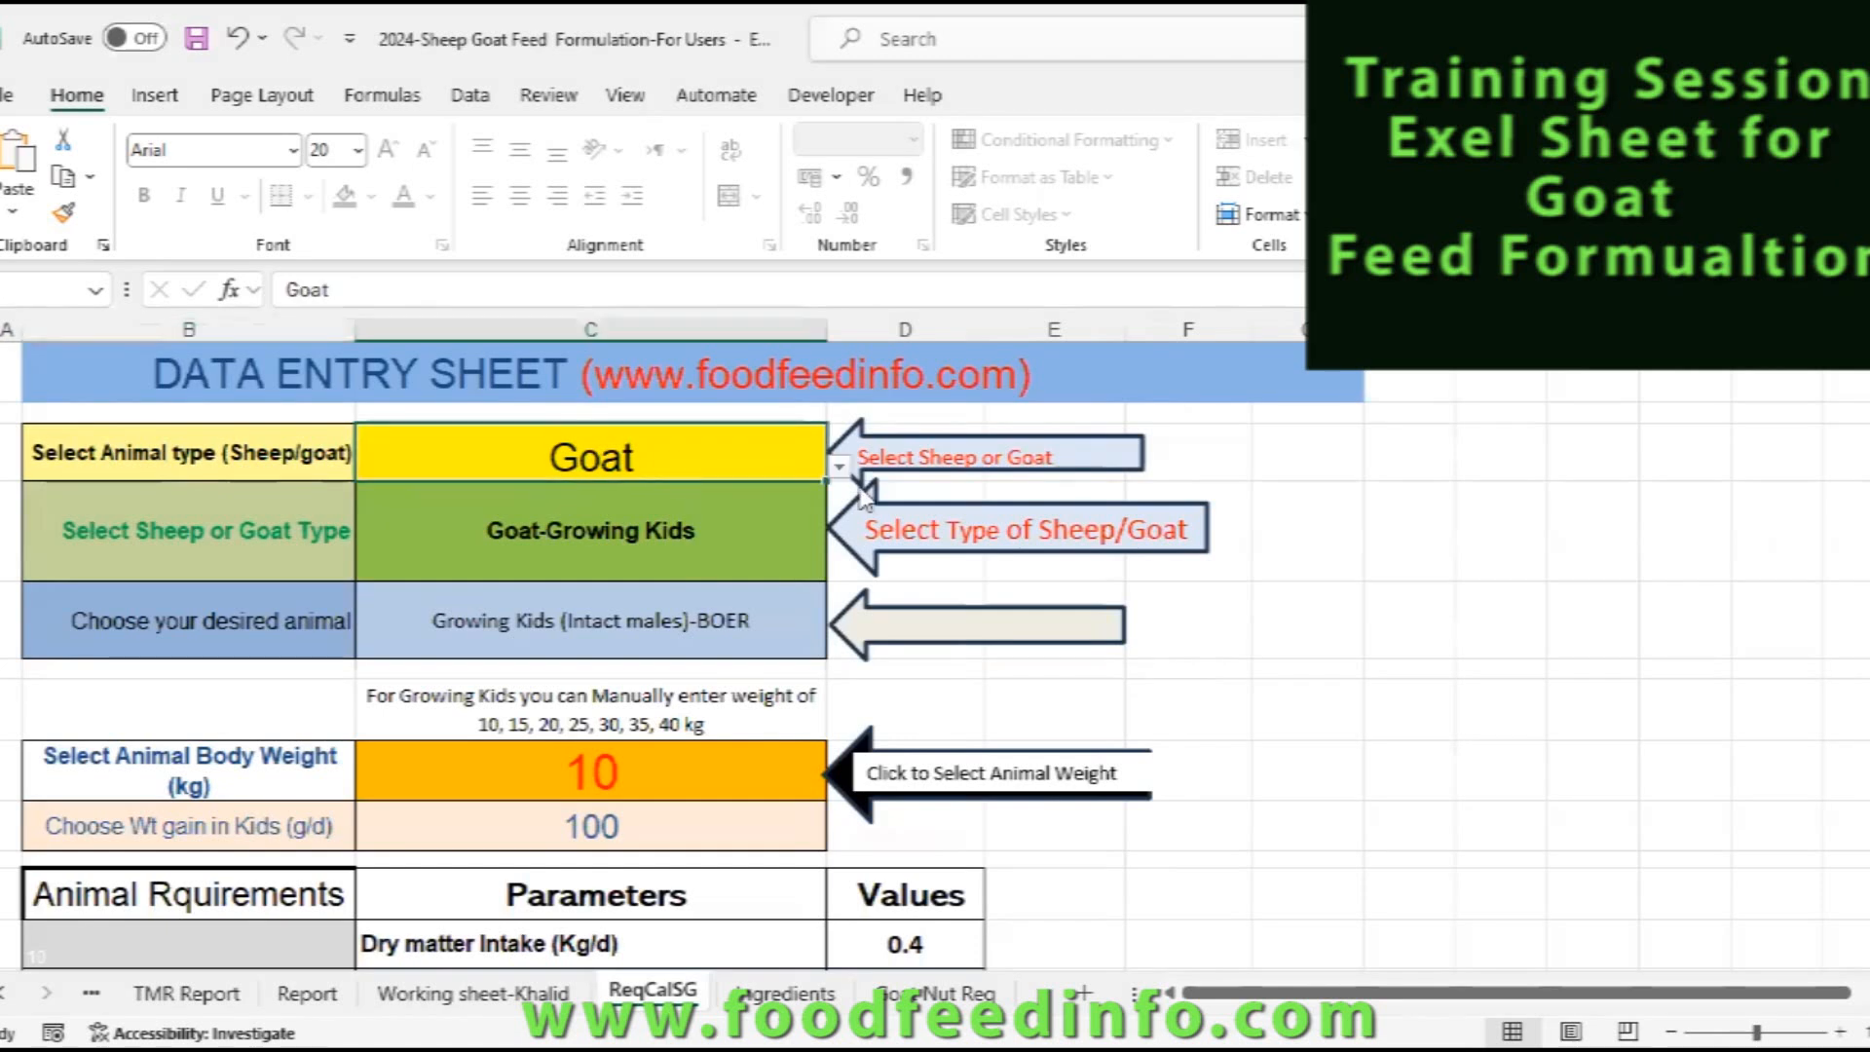
click(840, 470)
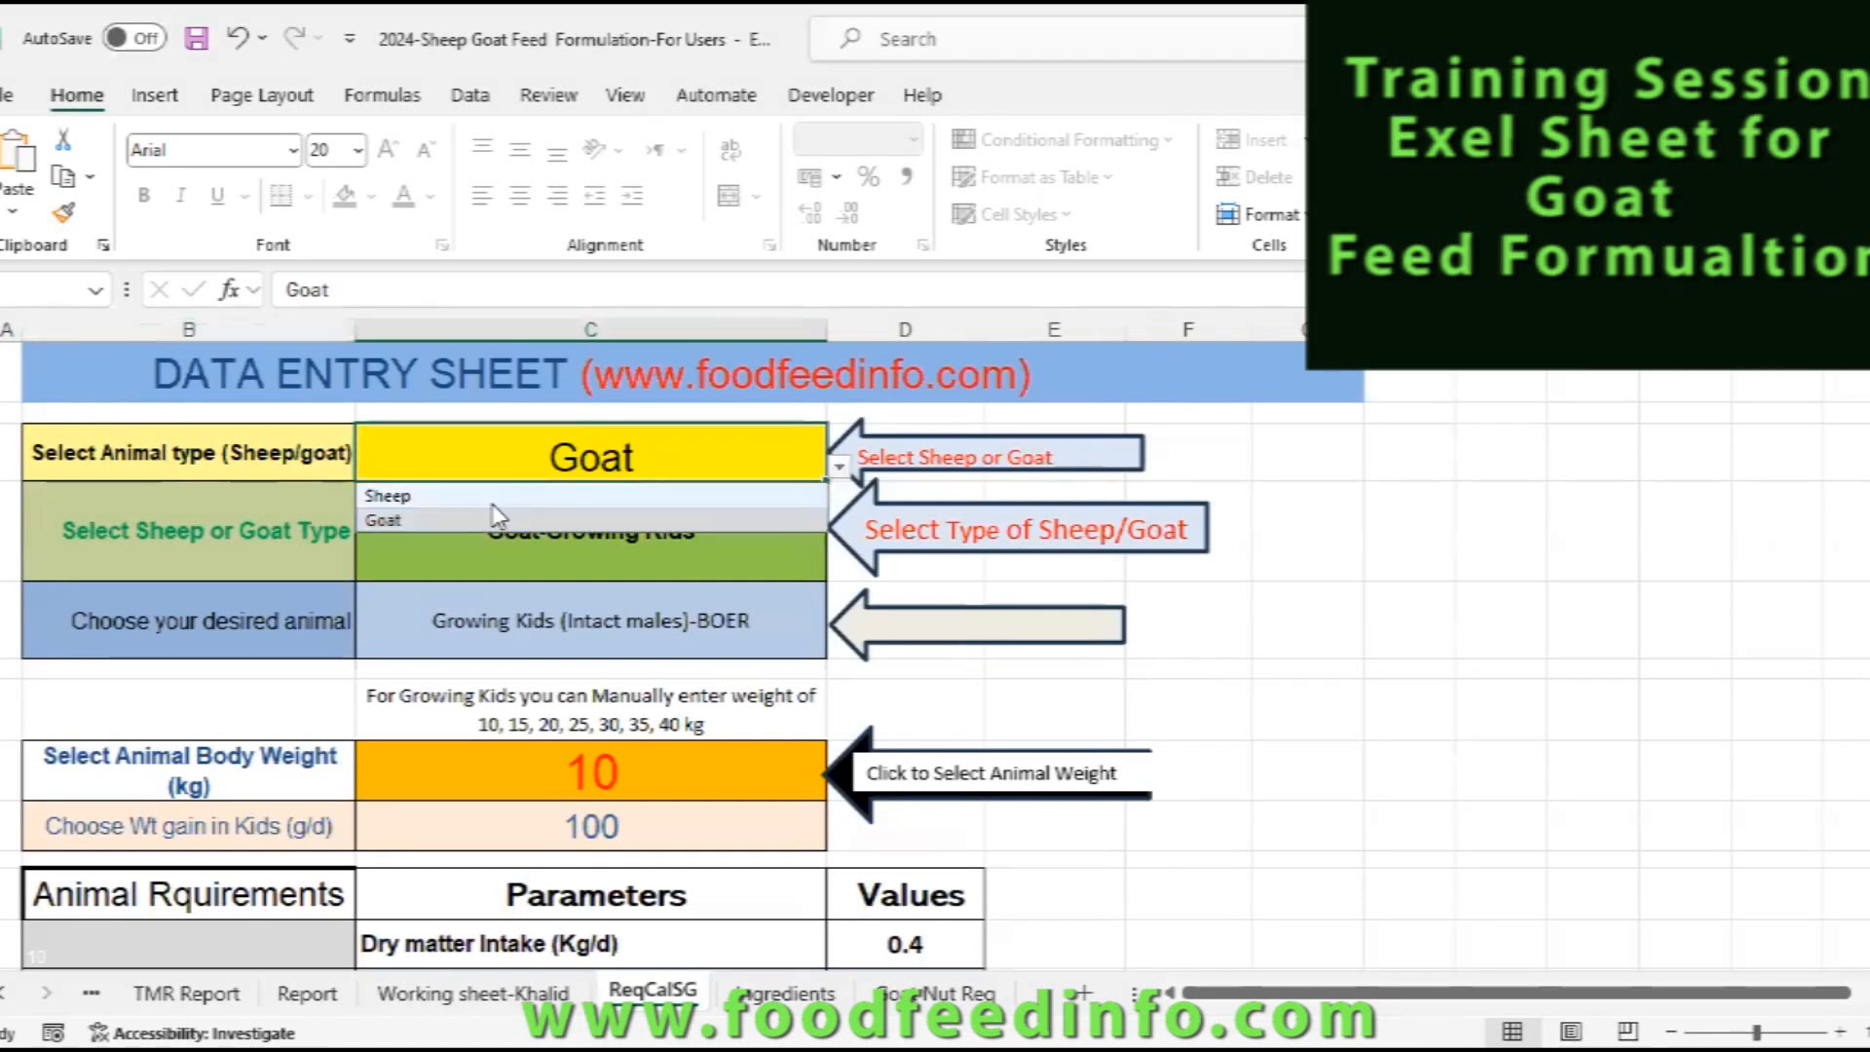
click(641, 494)
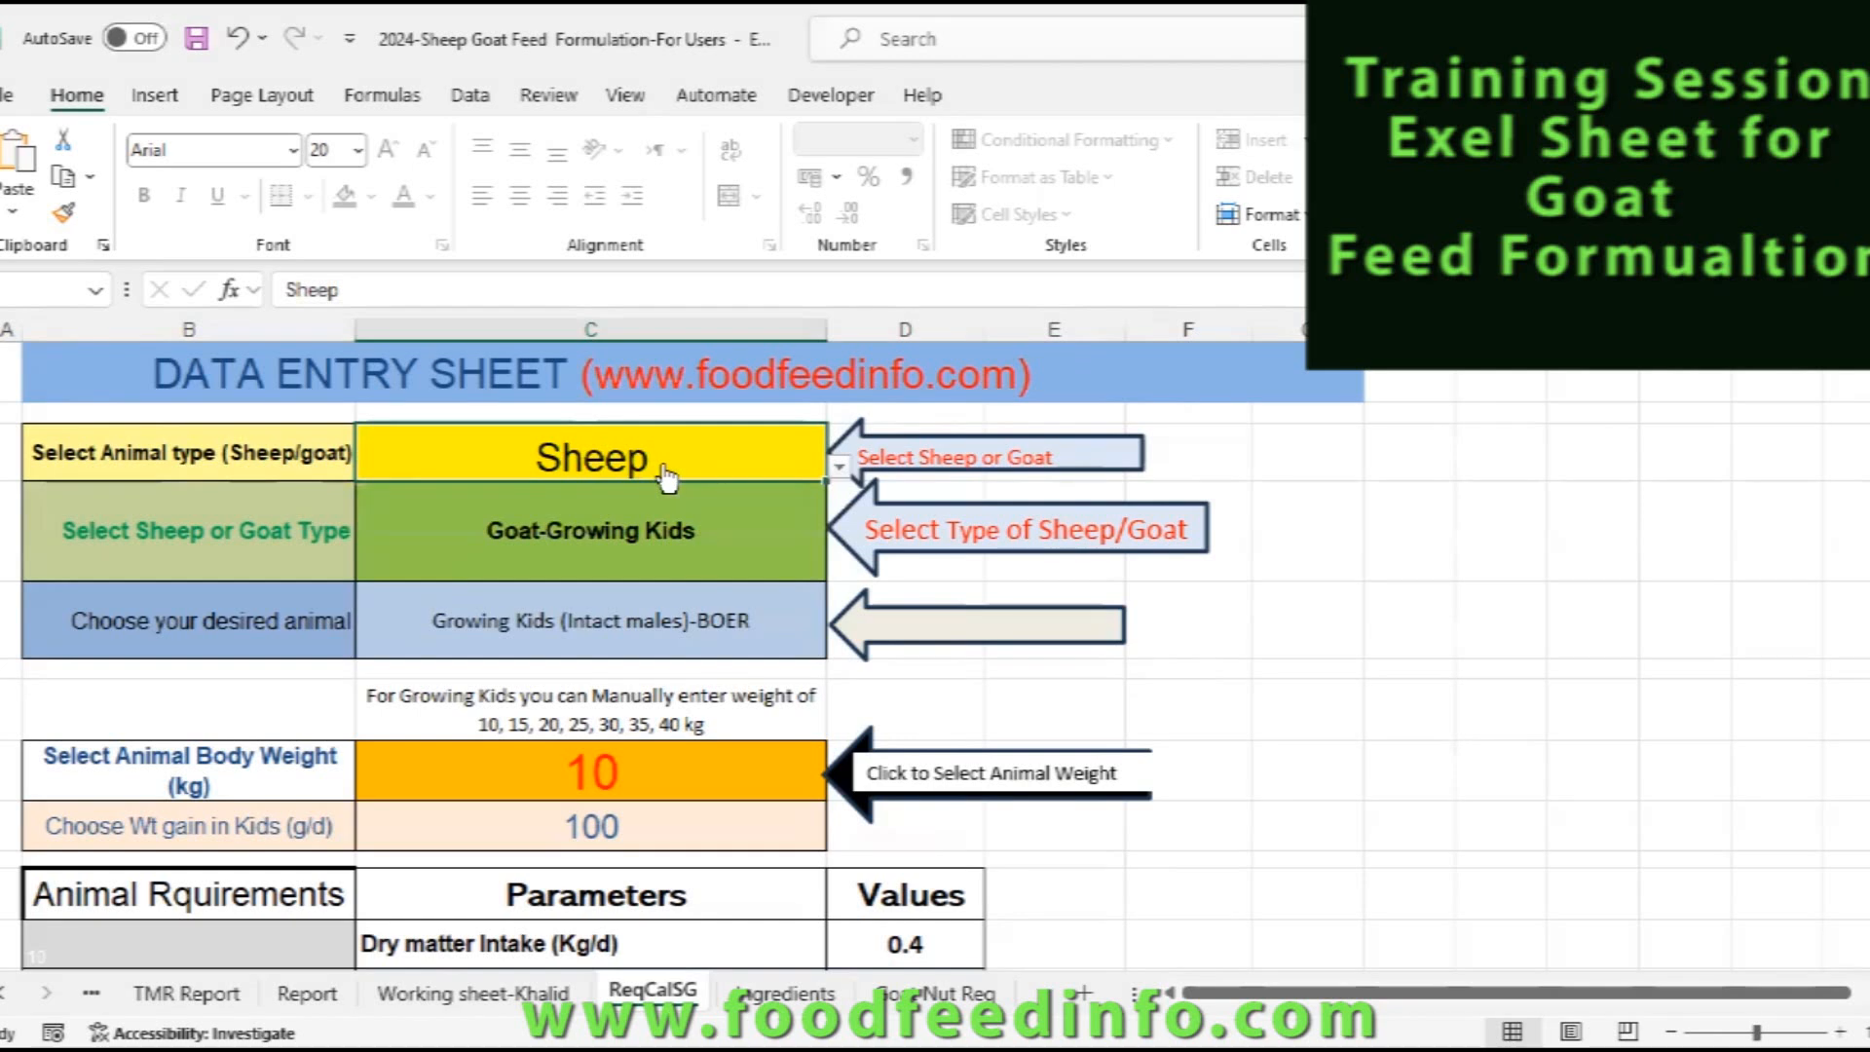
click(840, 469)
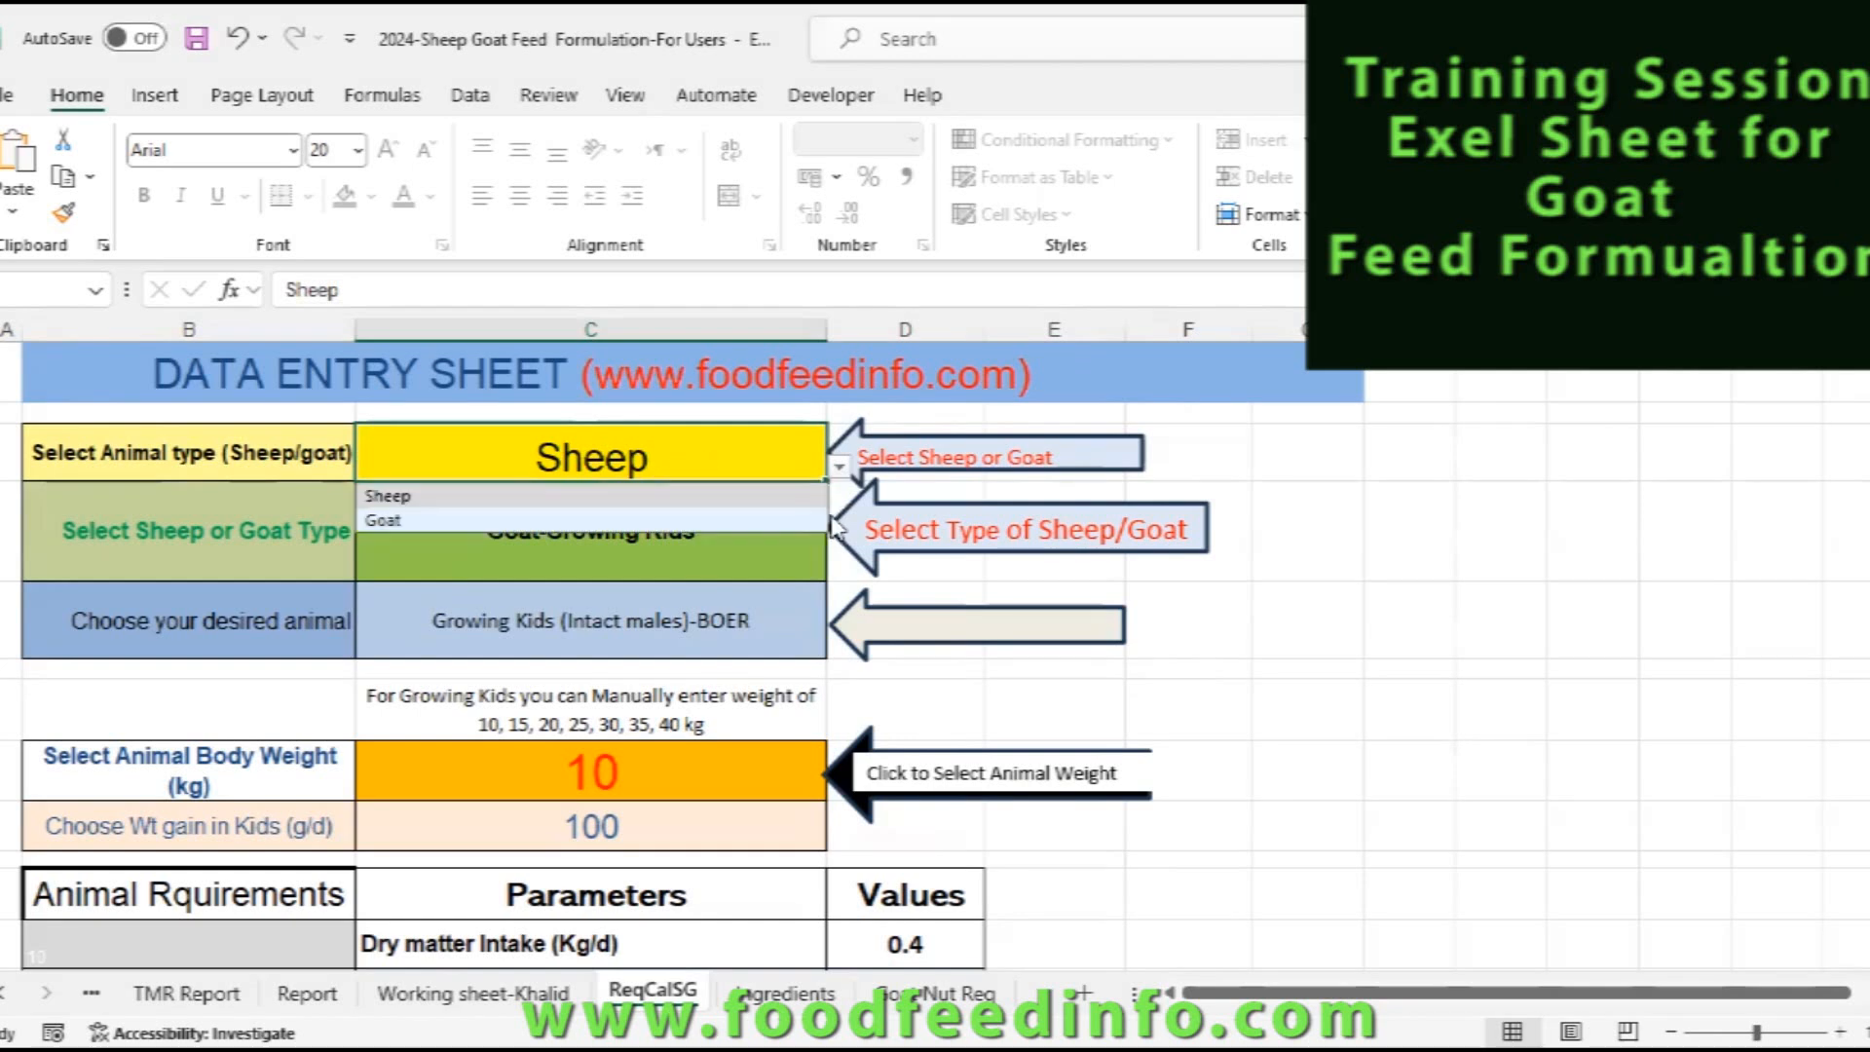
click(598, 525)
- Choose Goat-Growing Kids as the sheep or goat type
click(565, 557)
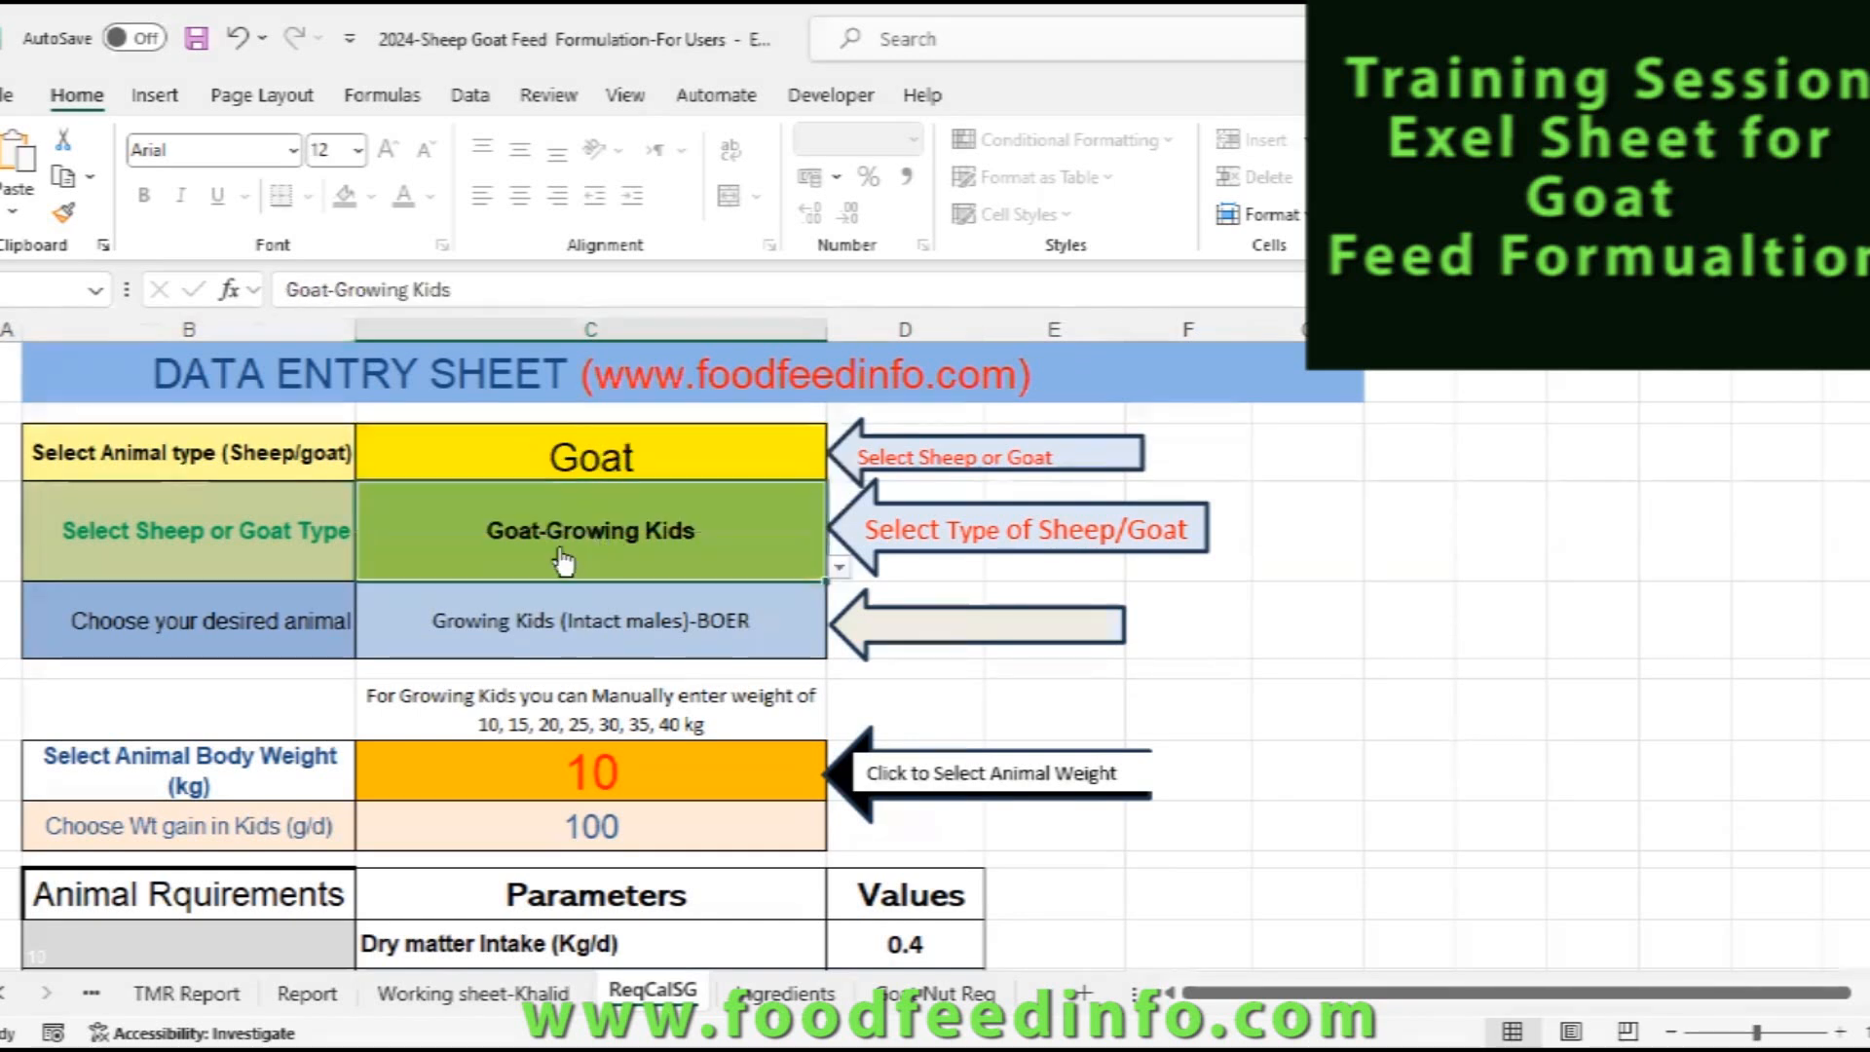
click(839, 573)
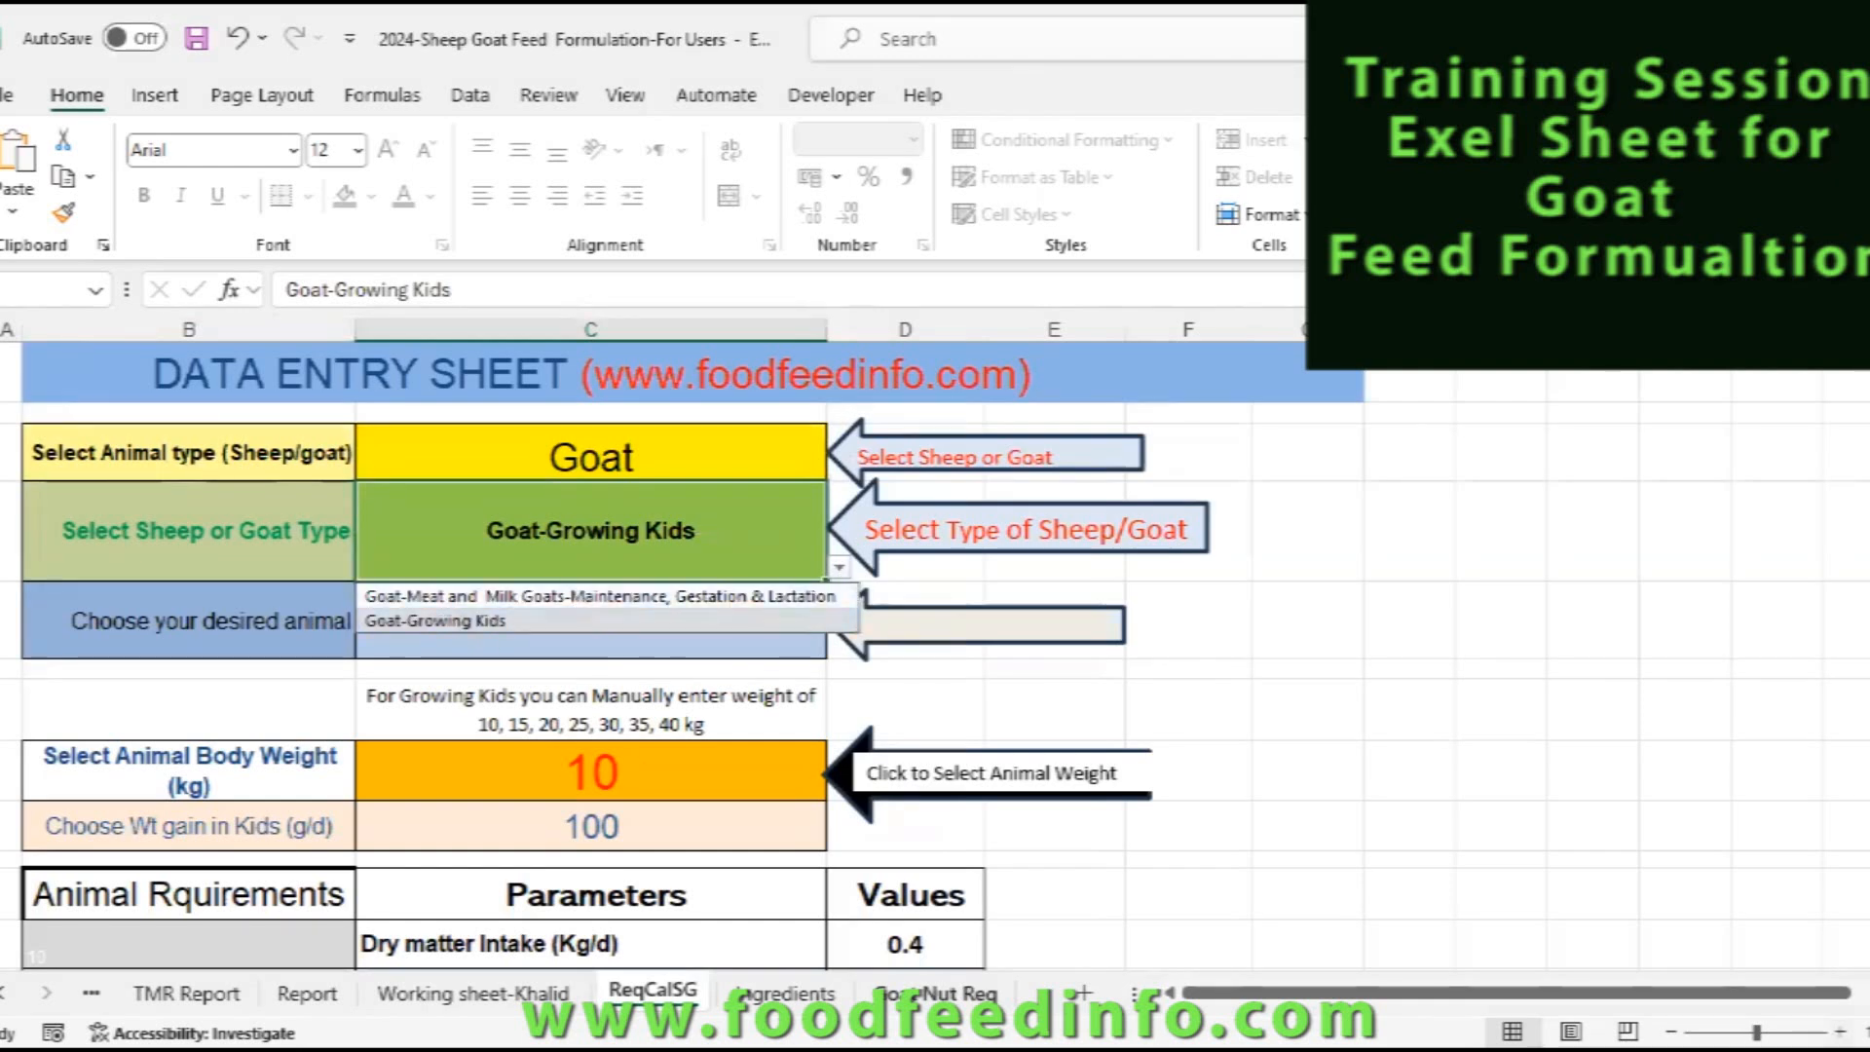
click(1840, 1032)
click(1839, 1032)
click(1840, 1033)
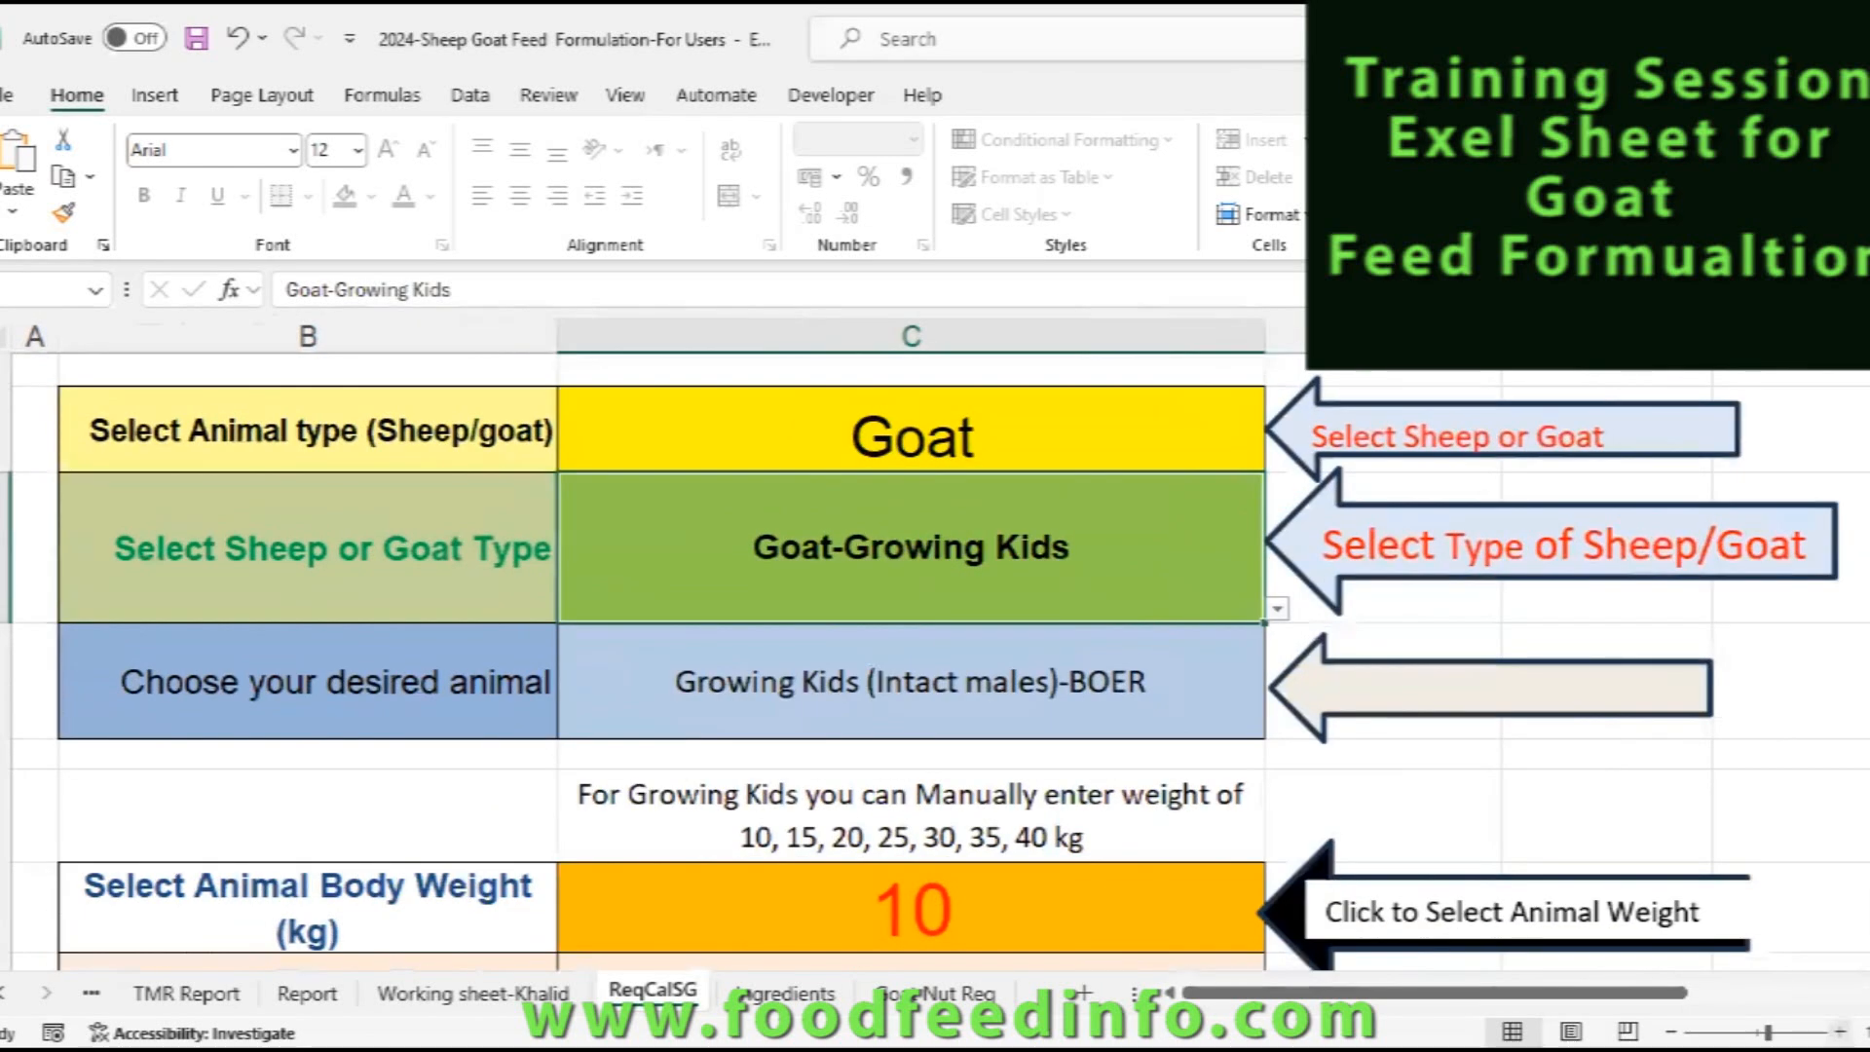
click(1277, 612)
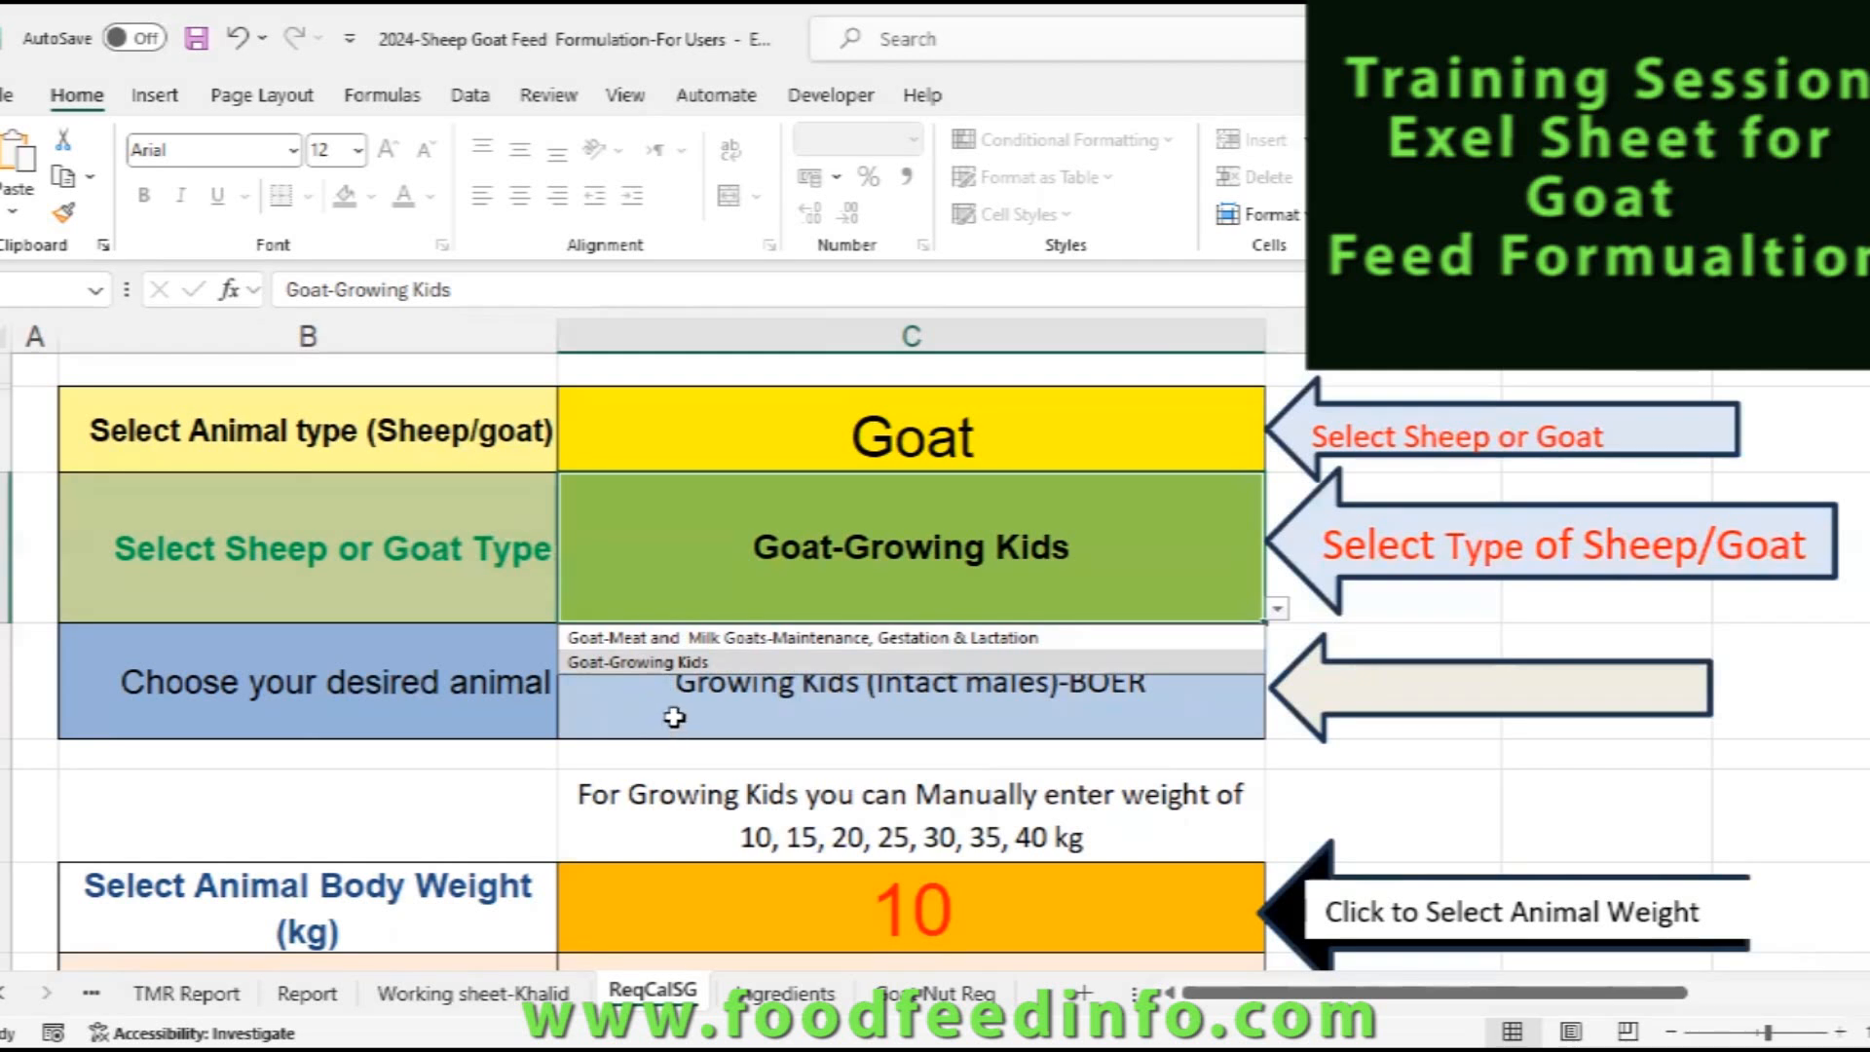
click(665, 661)
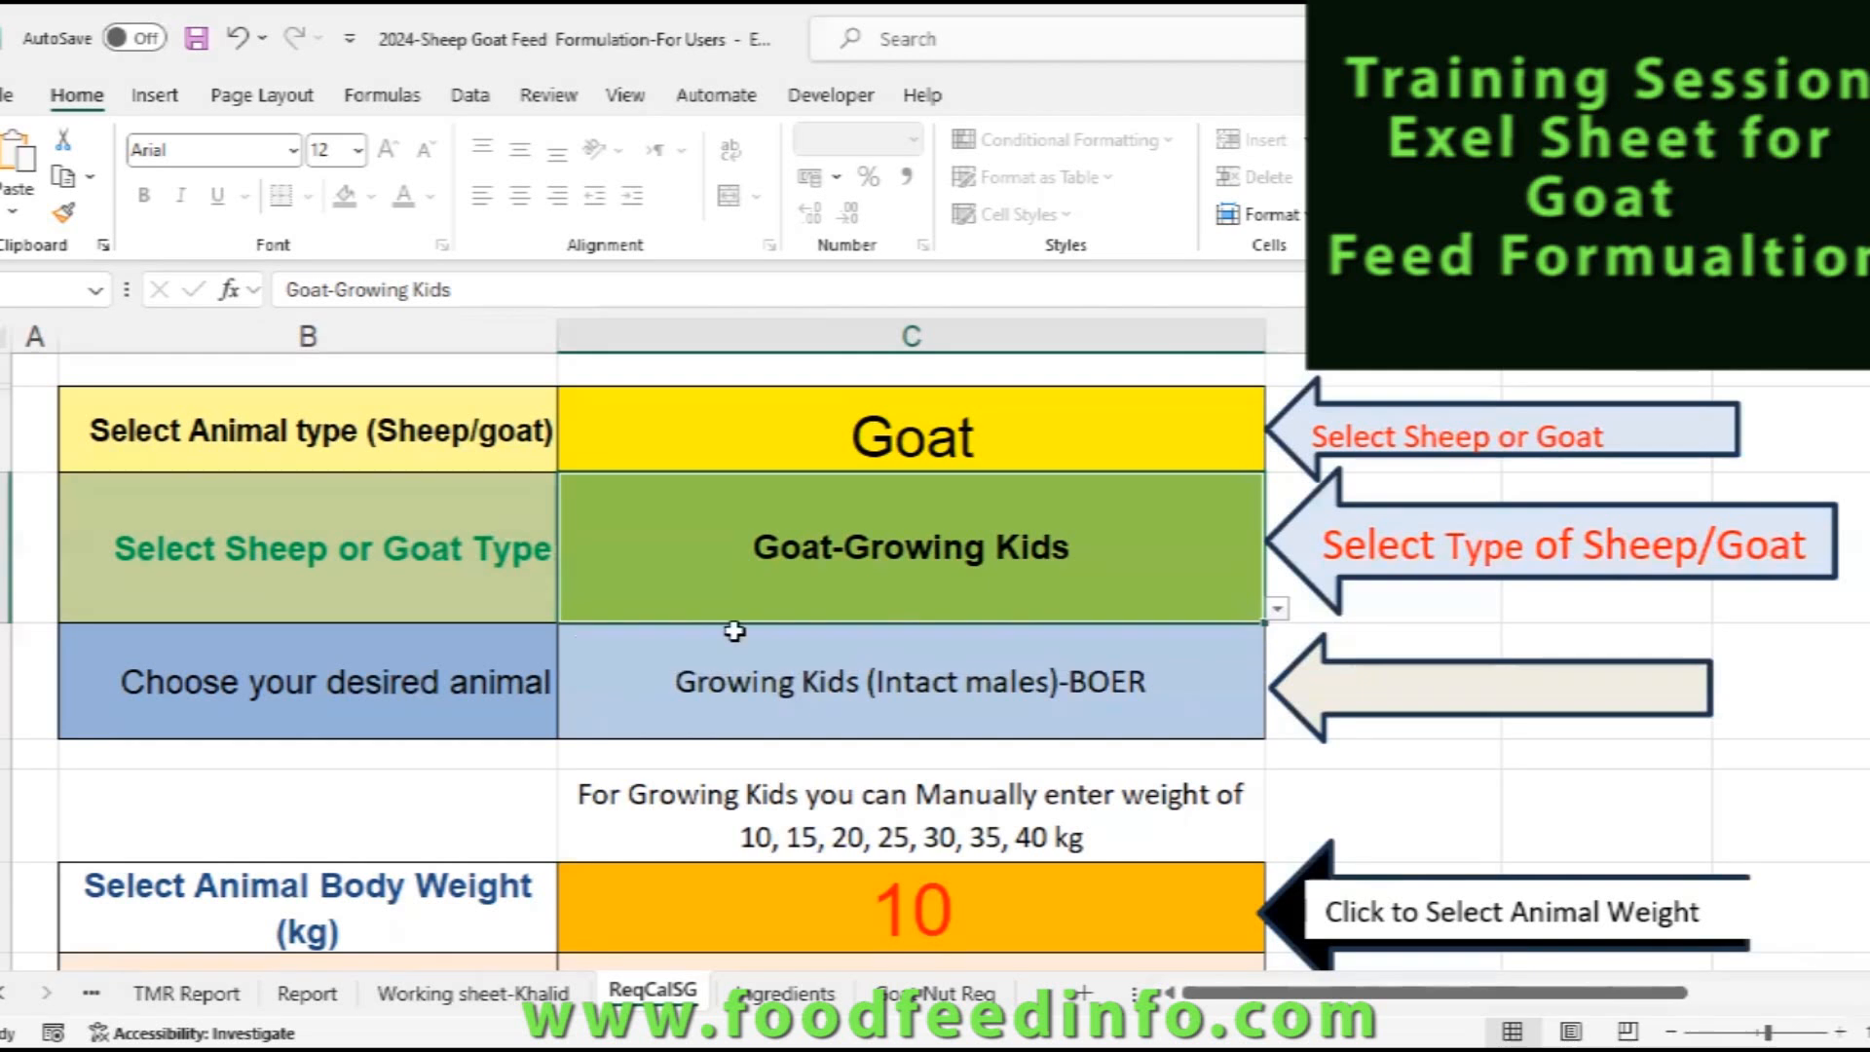
- Choose Growing Kids (Intact males)-Indigenous Local as the desired animal
click(1208, 725)
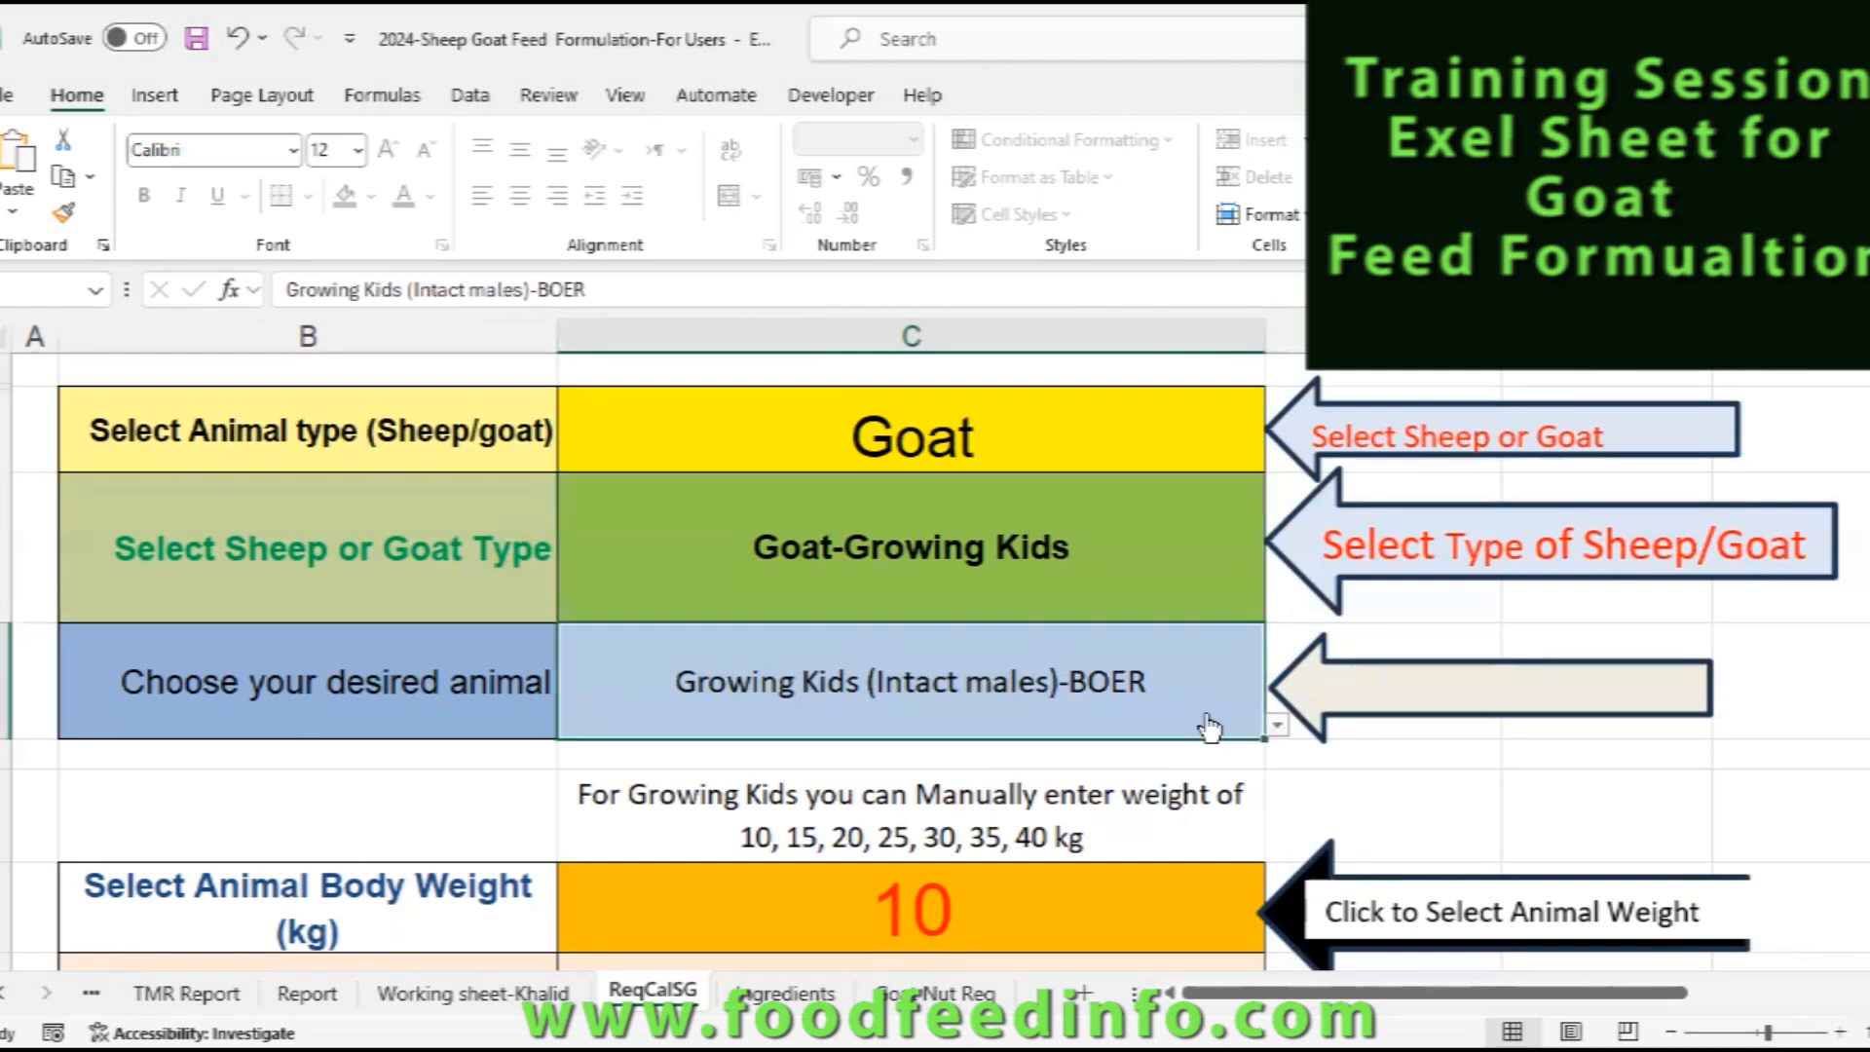
click(1280, 737)
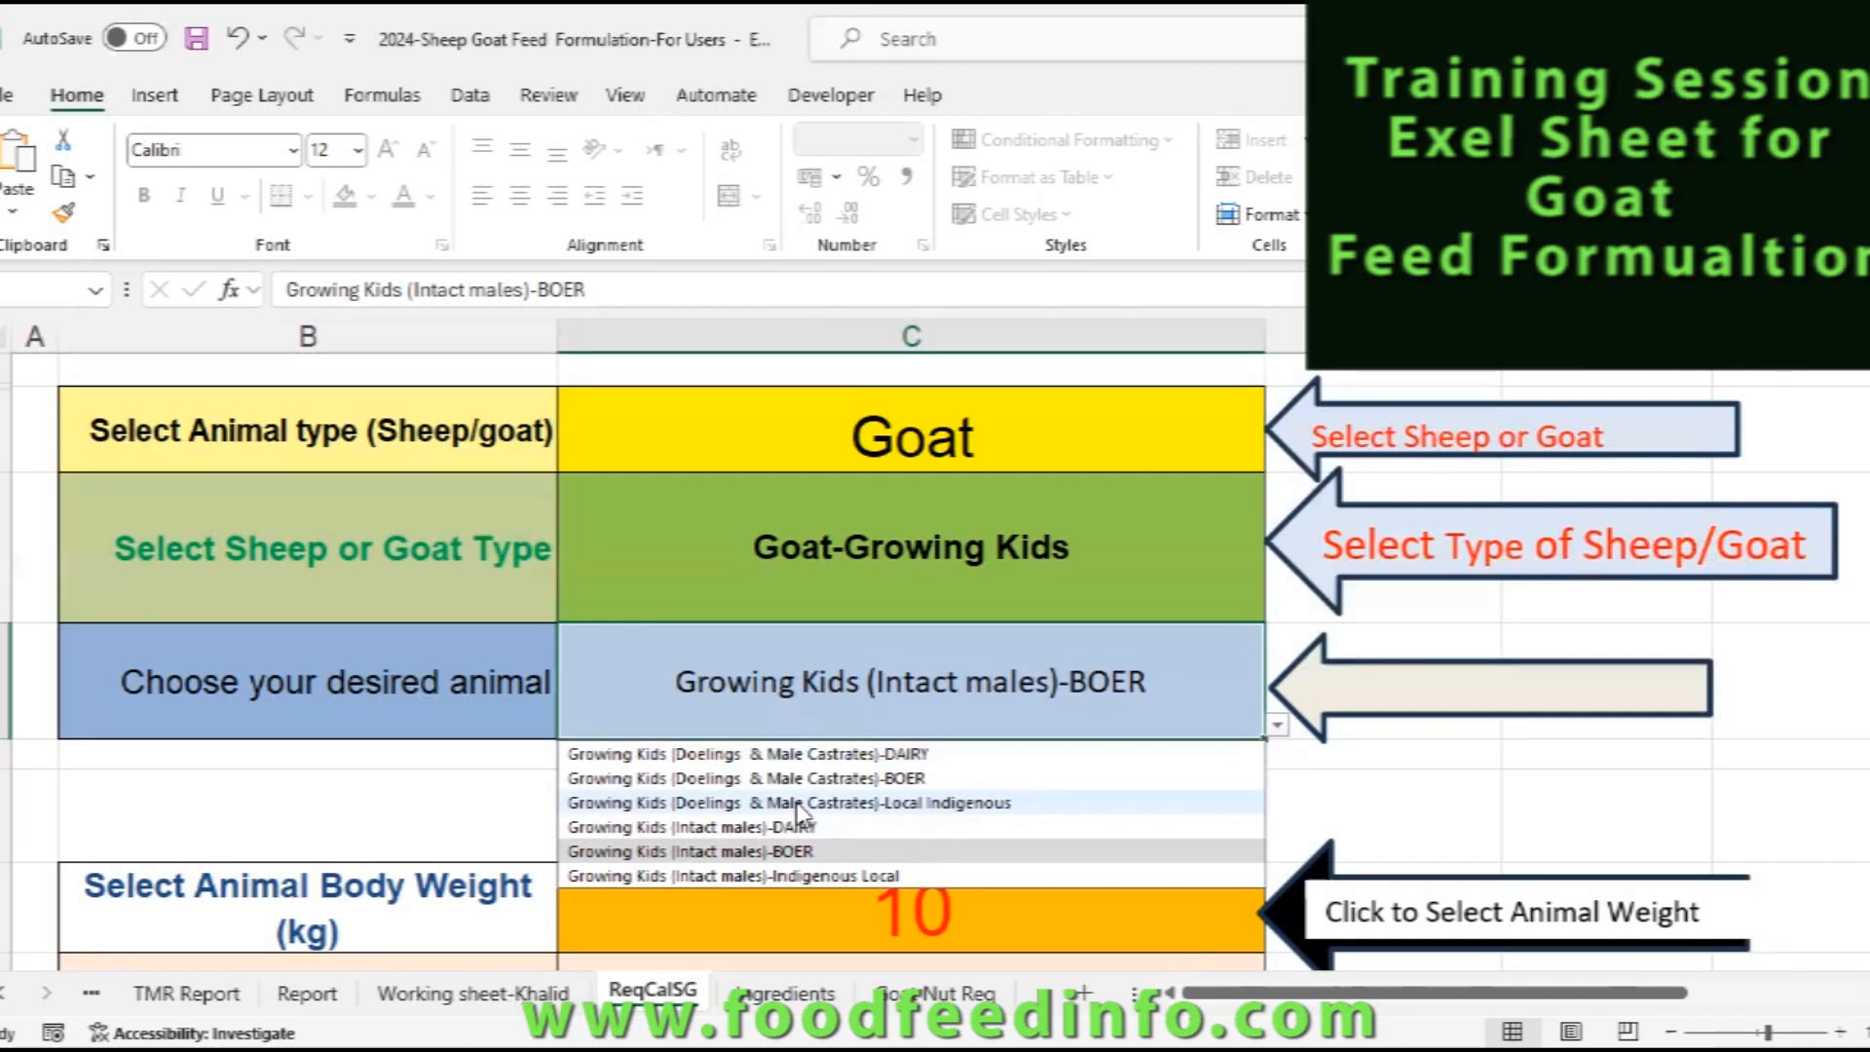
click(769, 876)
- Review the body weight choices for does, bucks and growing kids, and set the animal body weight to 15 kg from the Growing Kids of Goat group
scroll(1294, 748, down, 1)
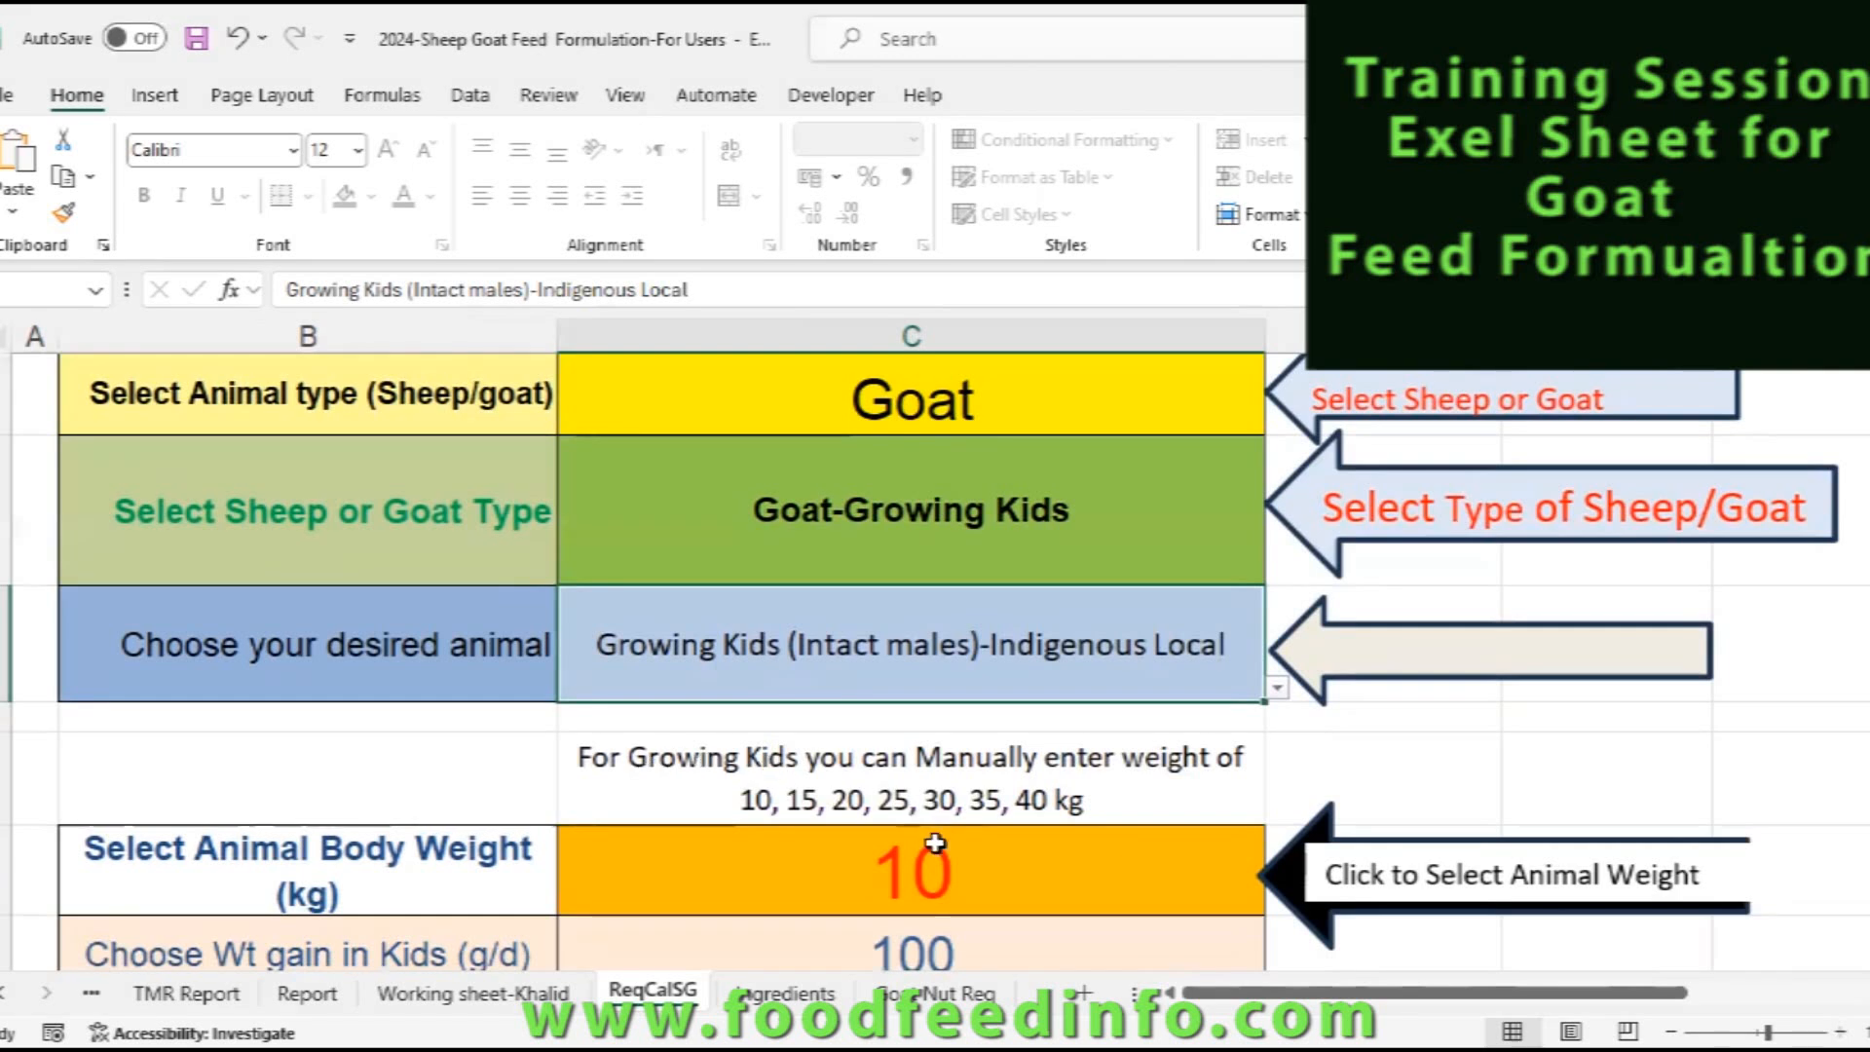
scroll(926, 833, down, 1)
scroll(1149, 826, up, 2)
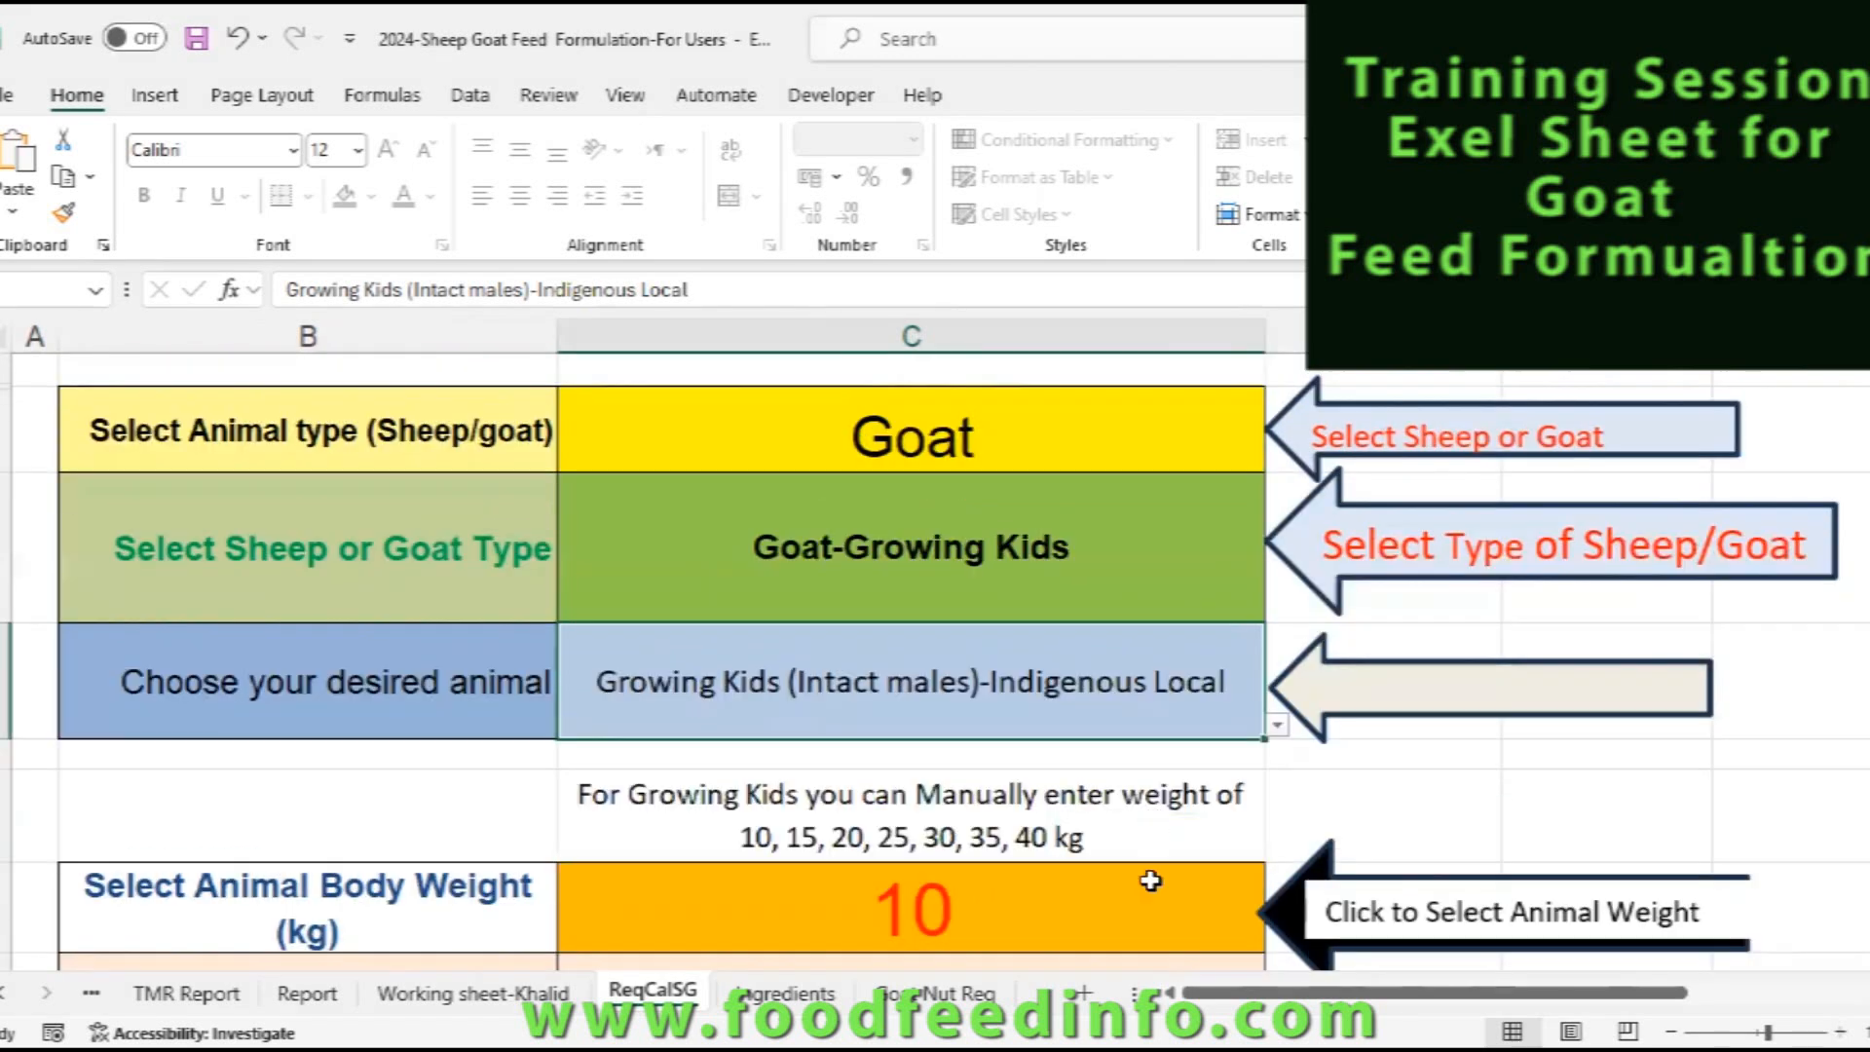
scroll(1142, 911, down, 1)
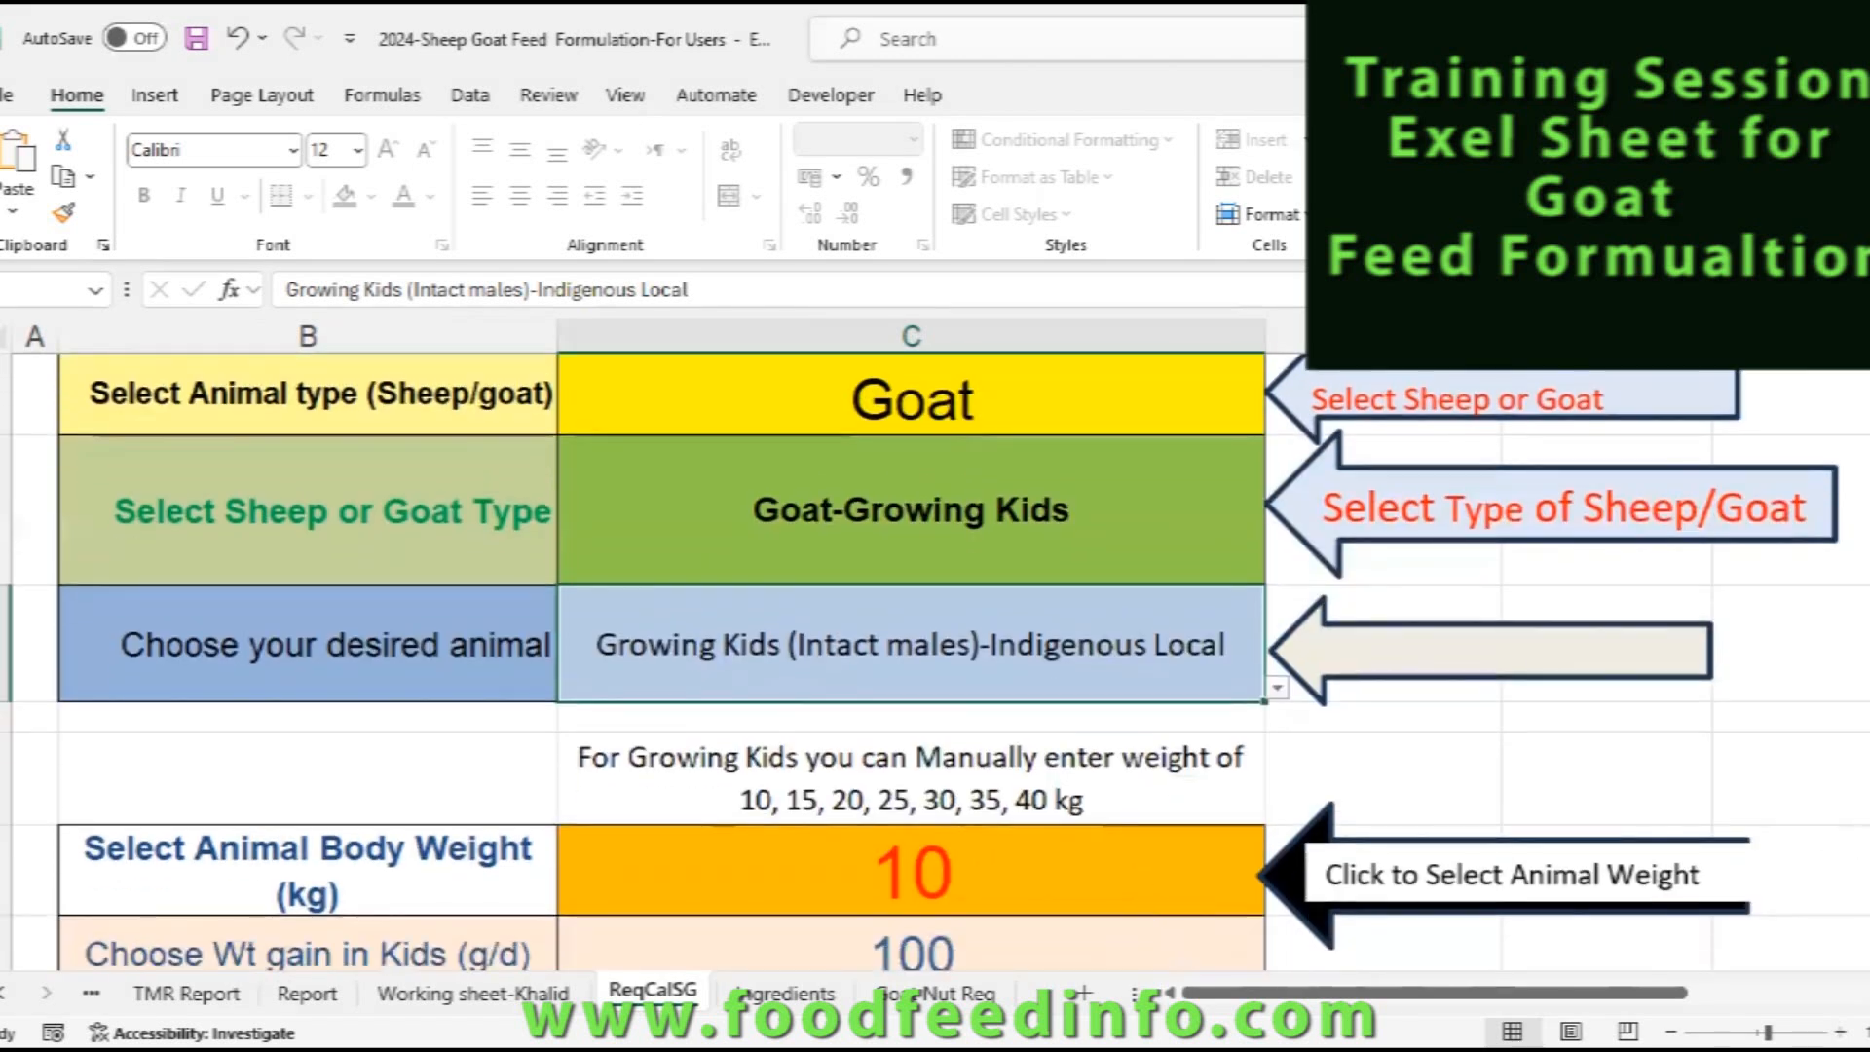
scroll(1730, 839, down, 3)
scroll(1730, 840, down, 1)
click(1198, 506)
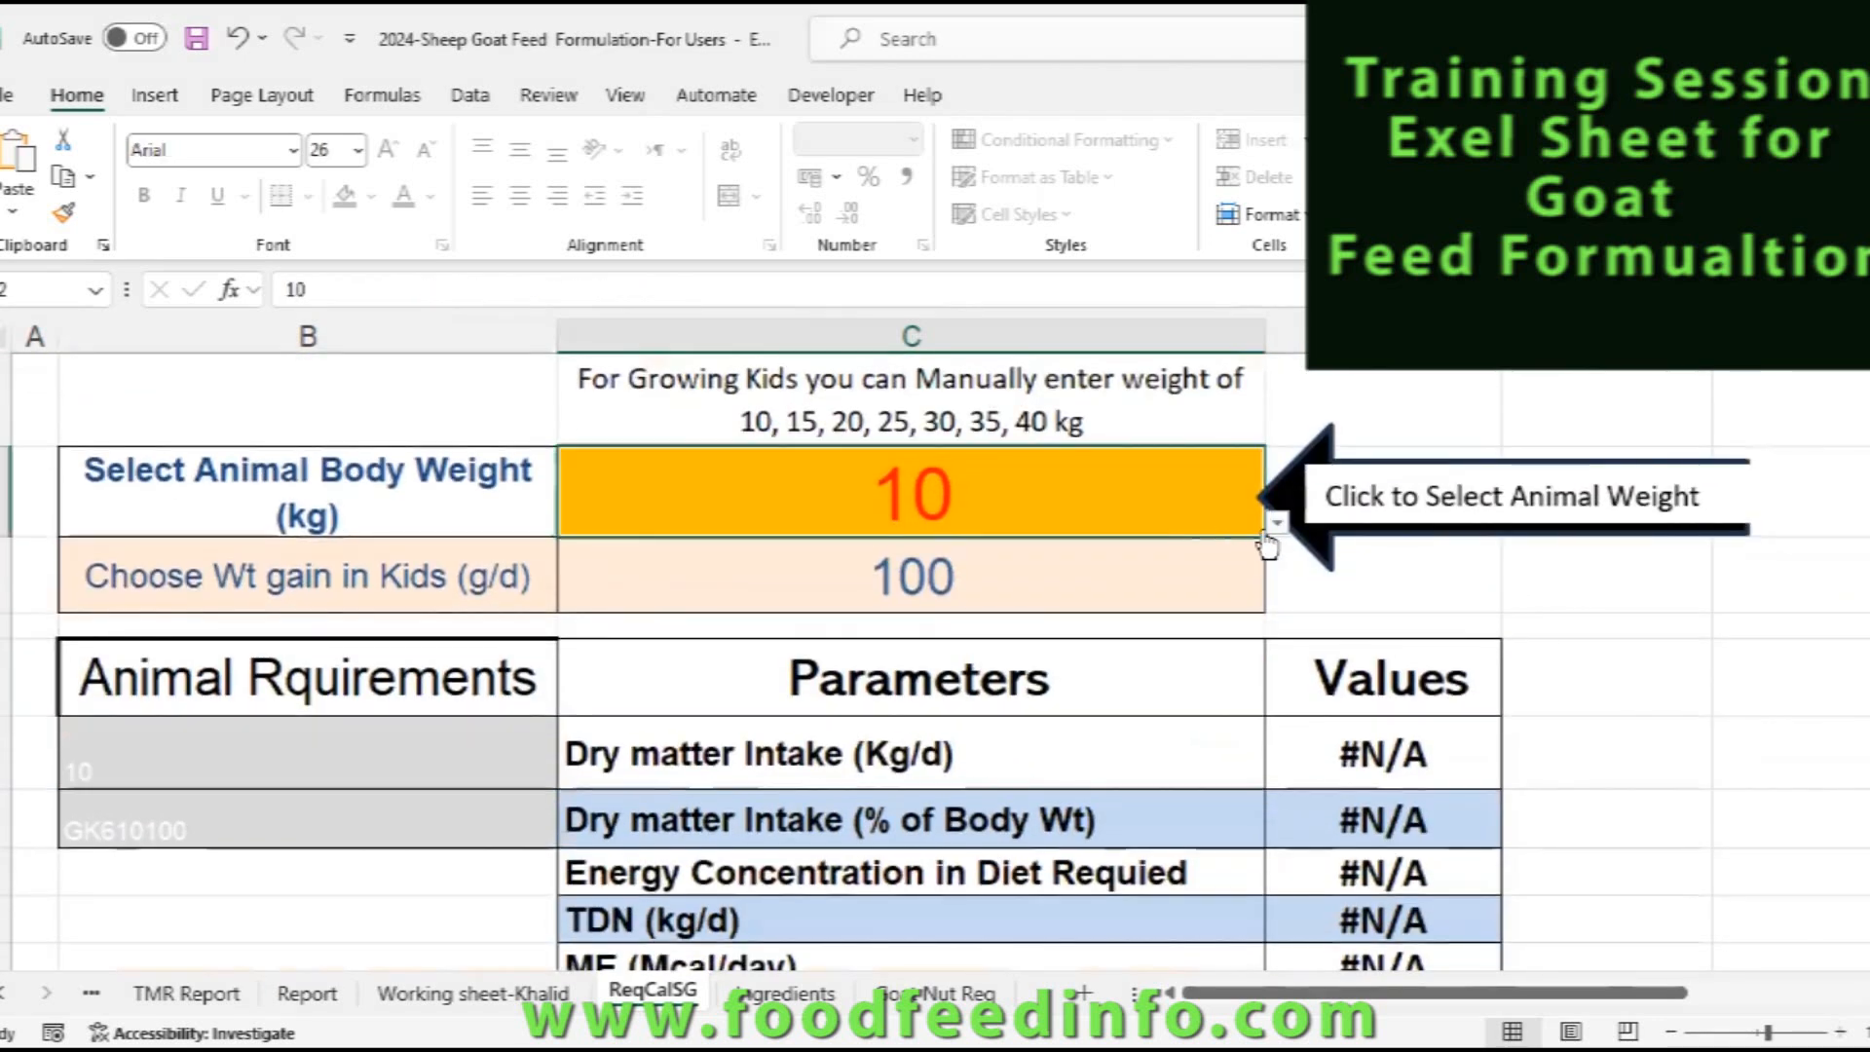
click(1276, 523)
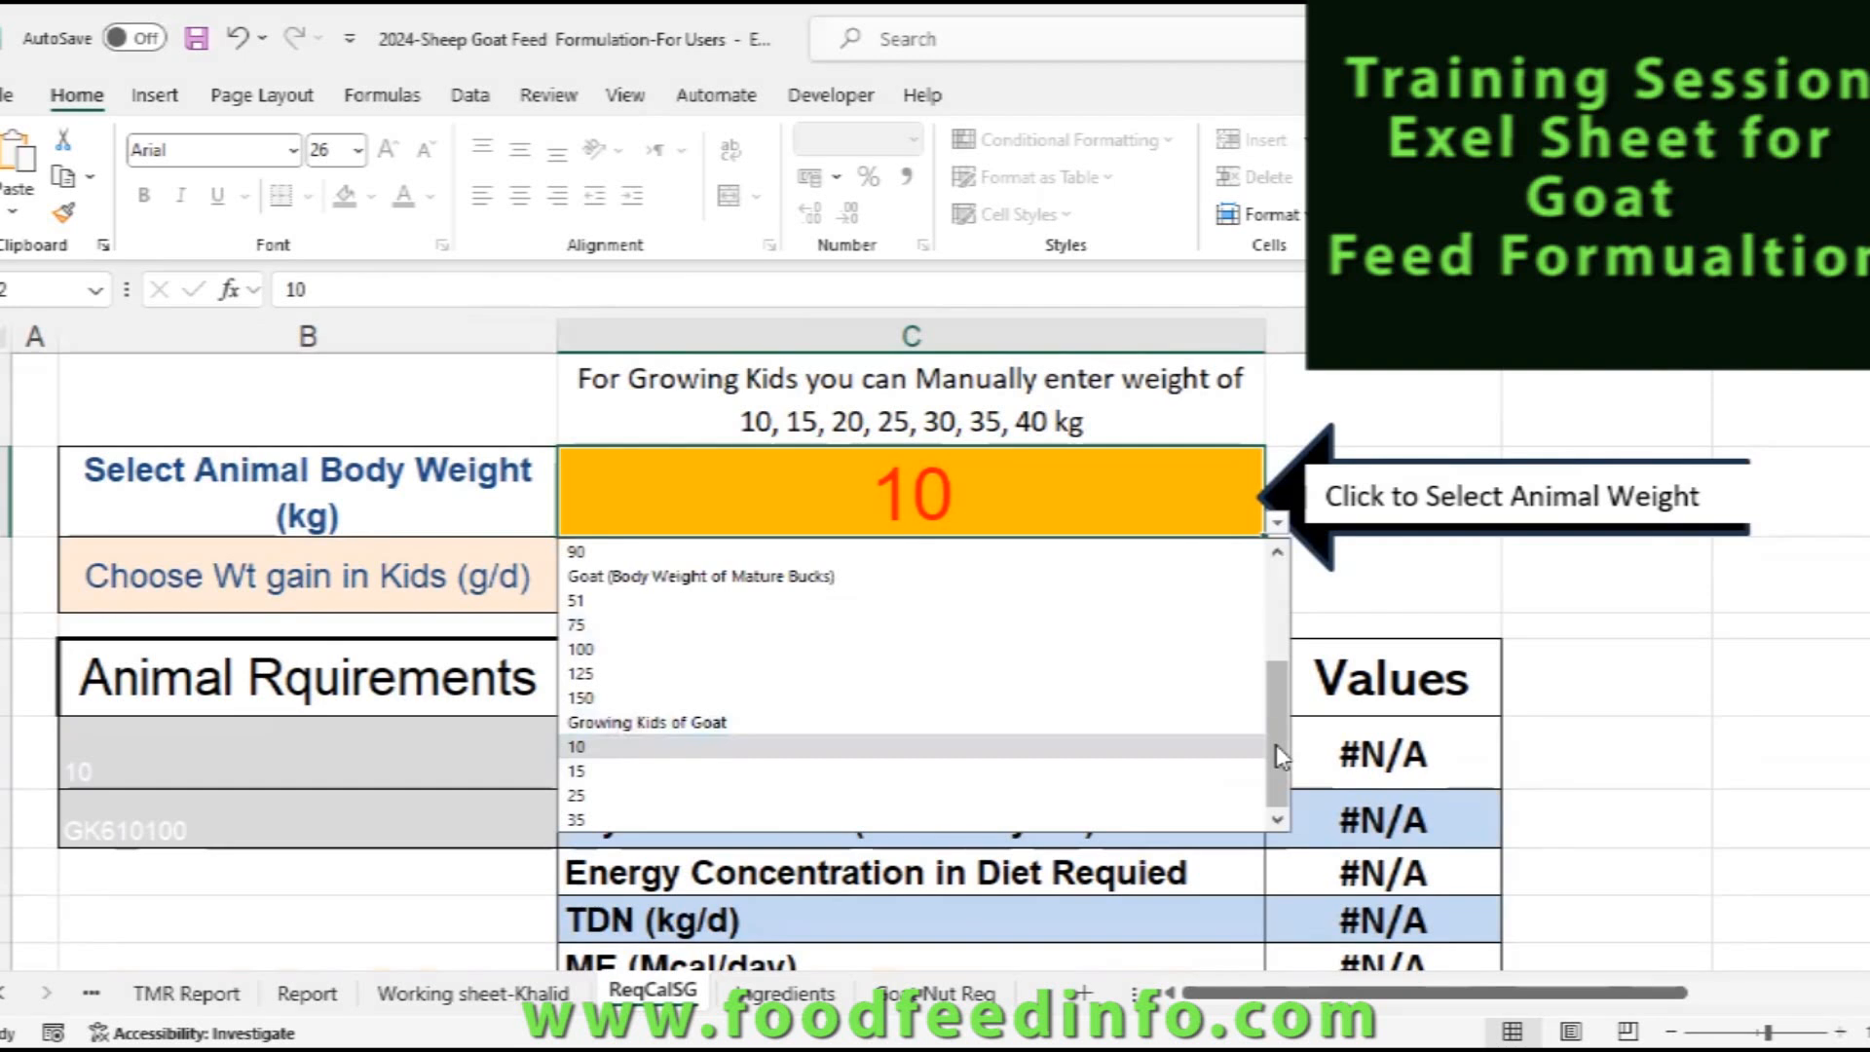
drag(1276, 744, 1268, 593)
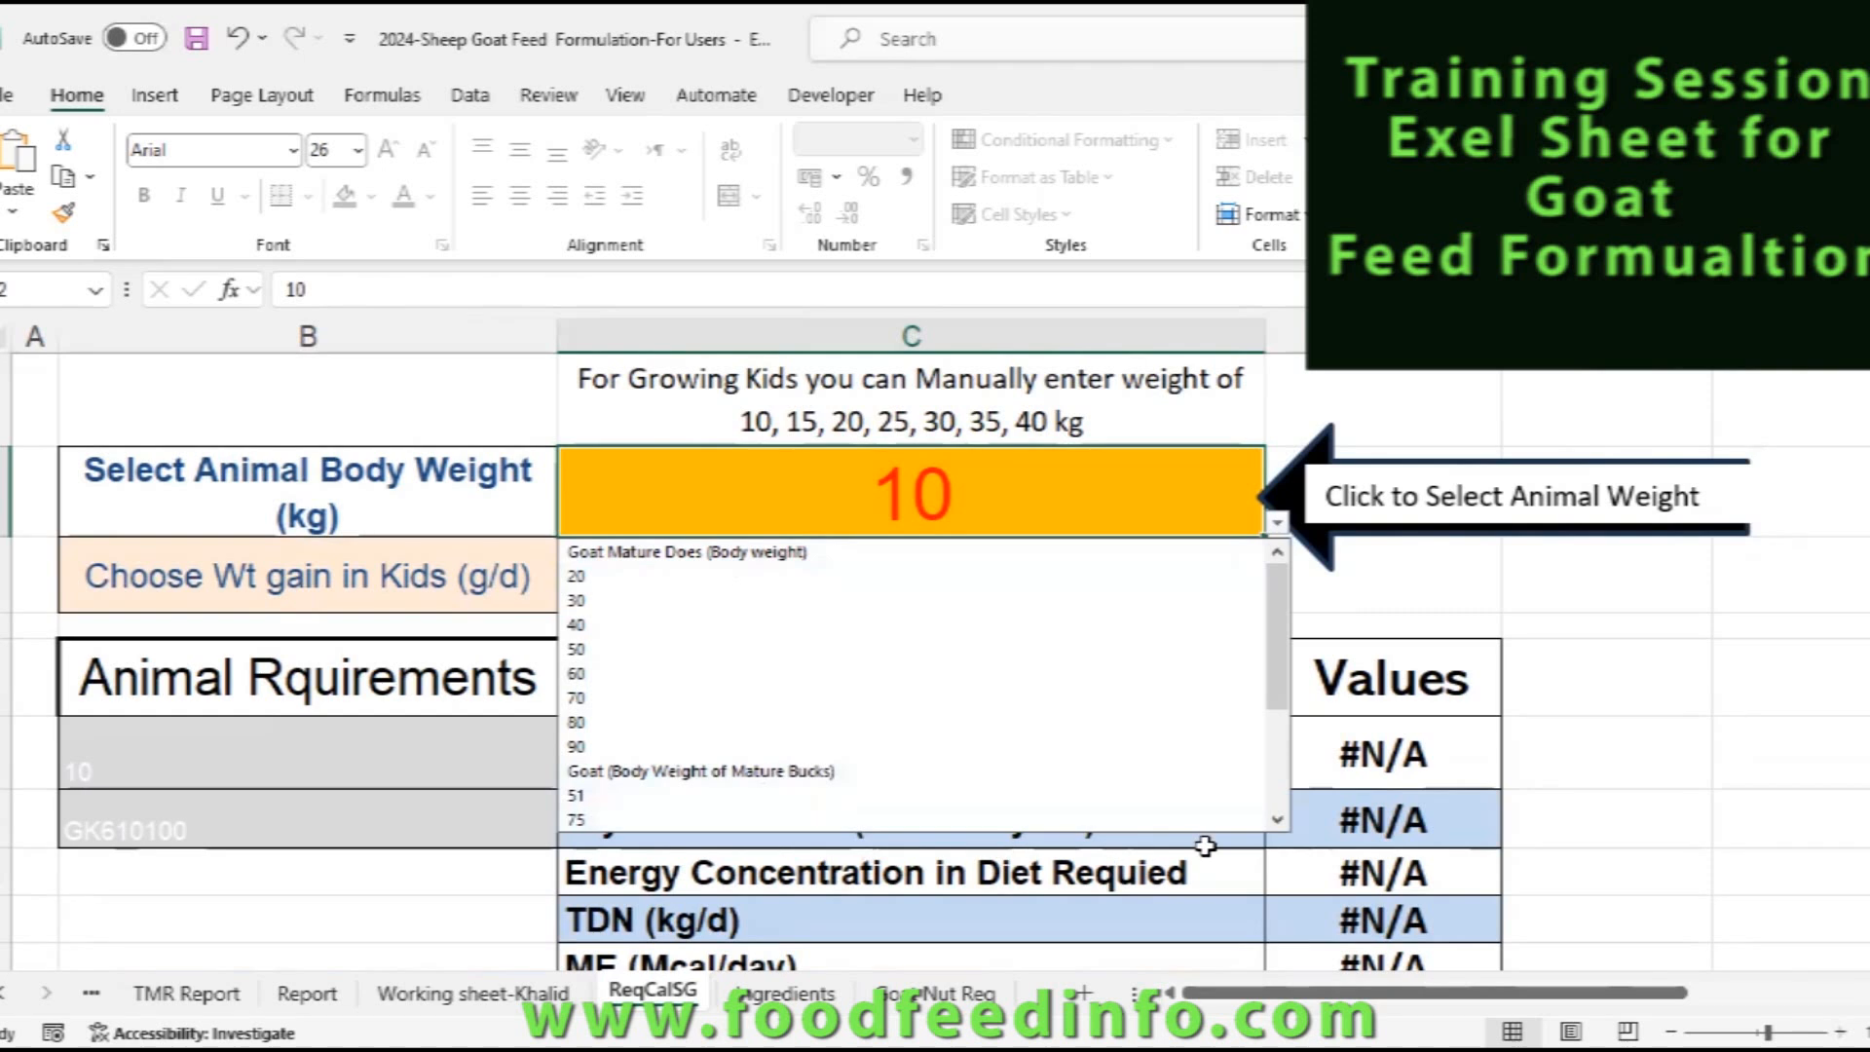
click(1278, 821)
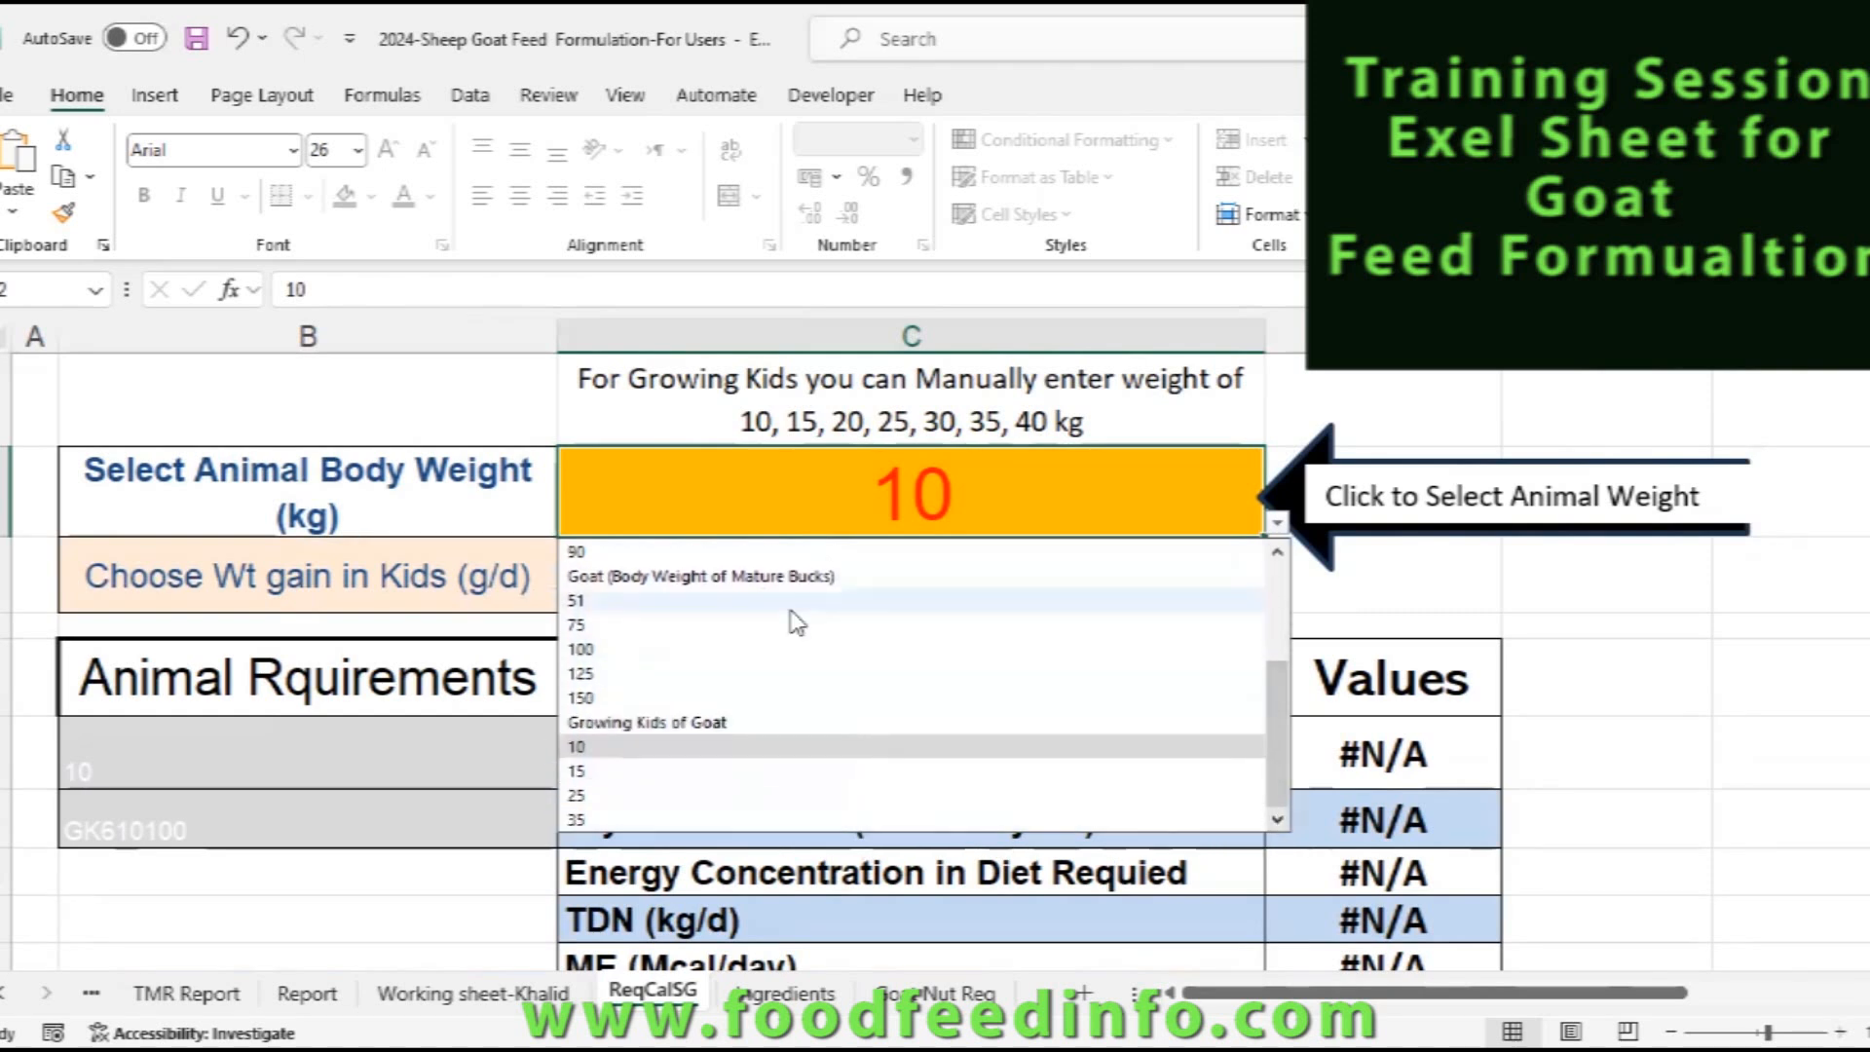
scroll(1290, 733, up, 3)
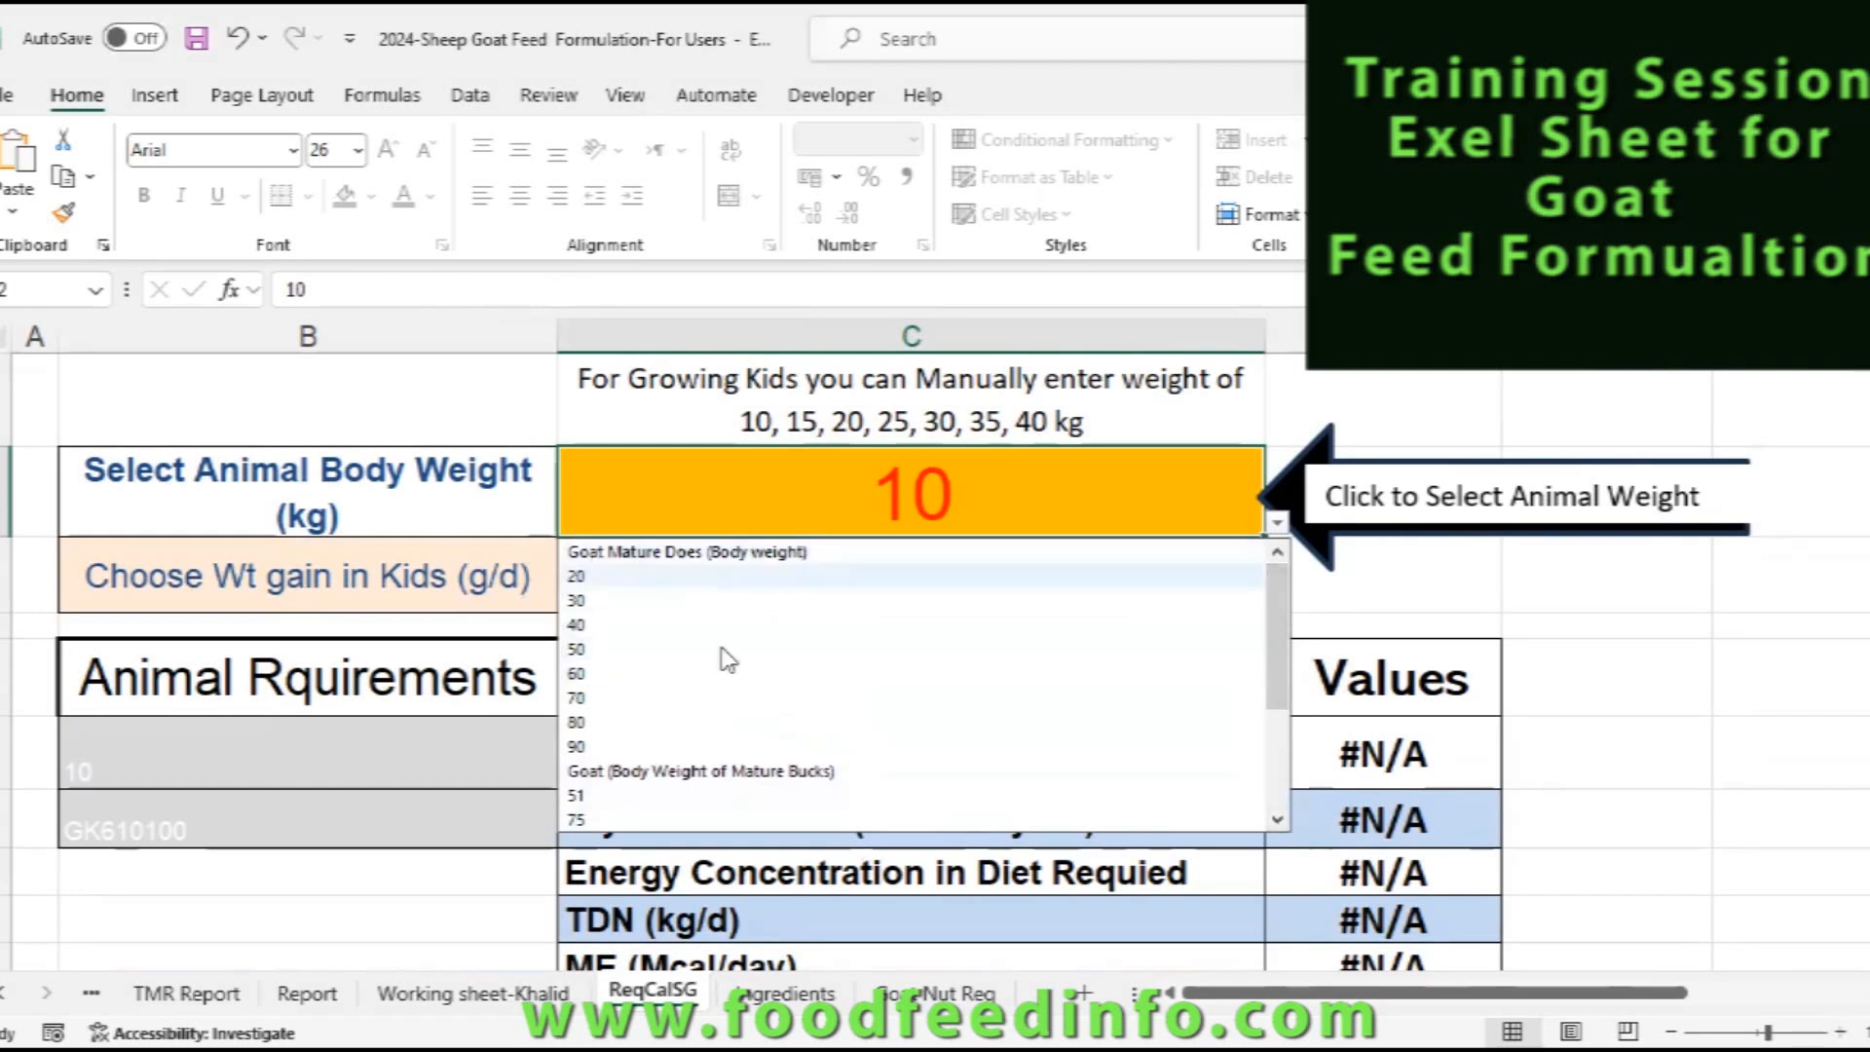
click(1279, 823)
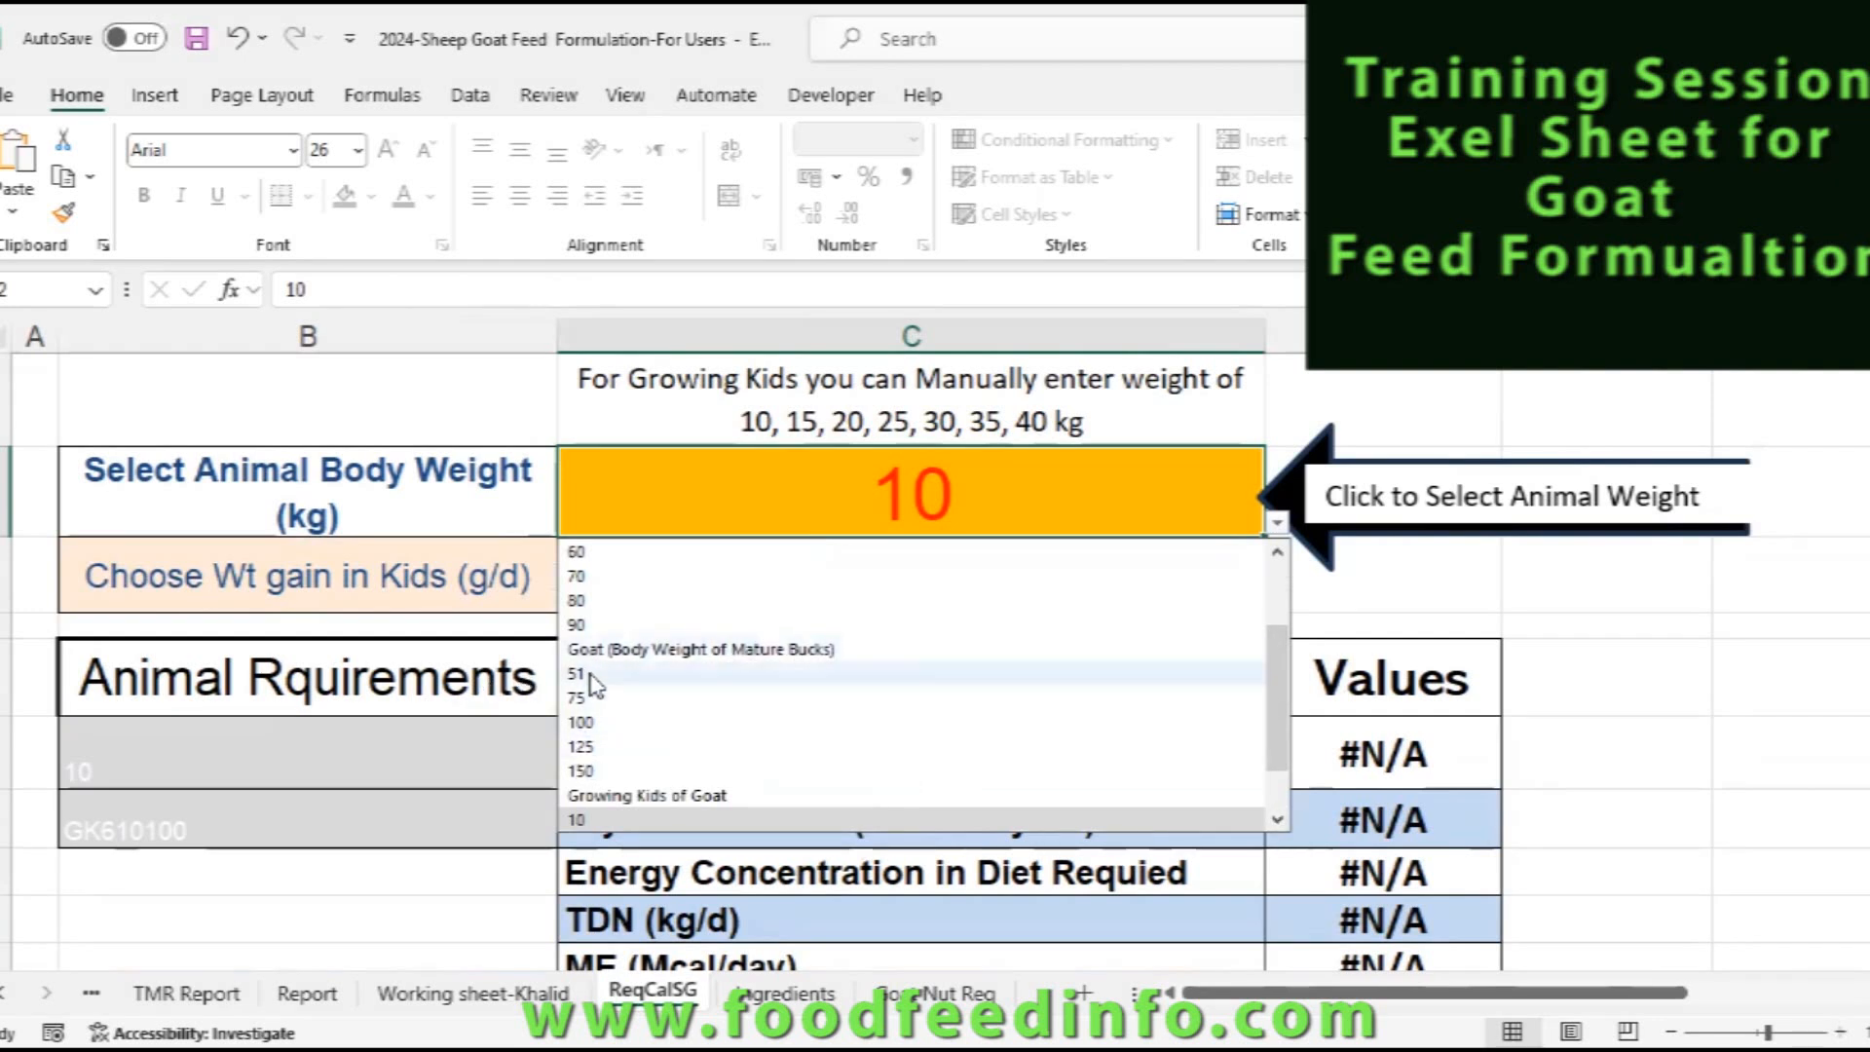
click(1278, 821)
click(1278, 823)
click(1278, 823)
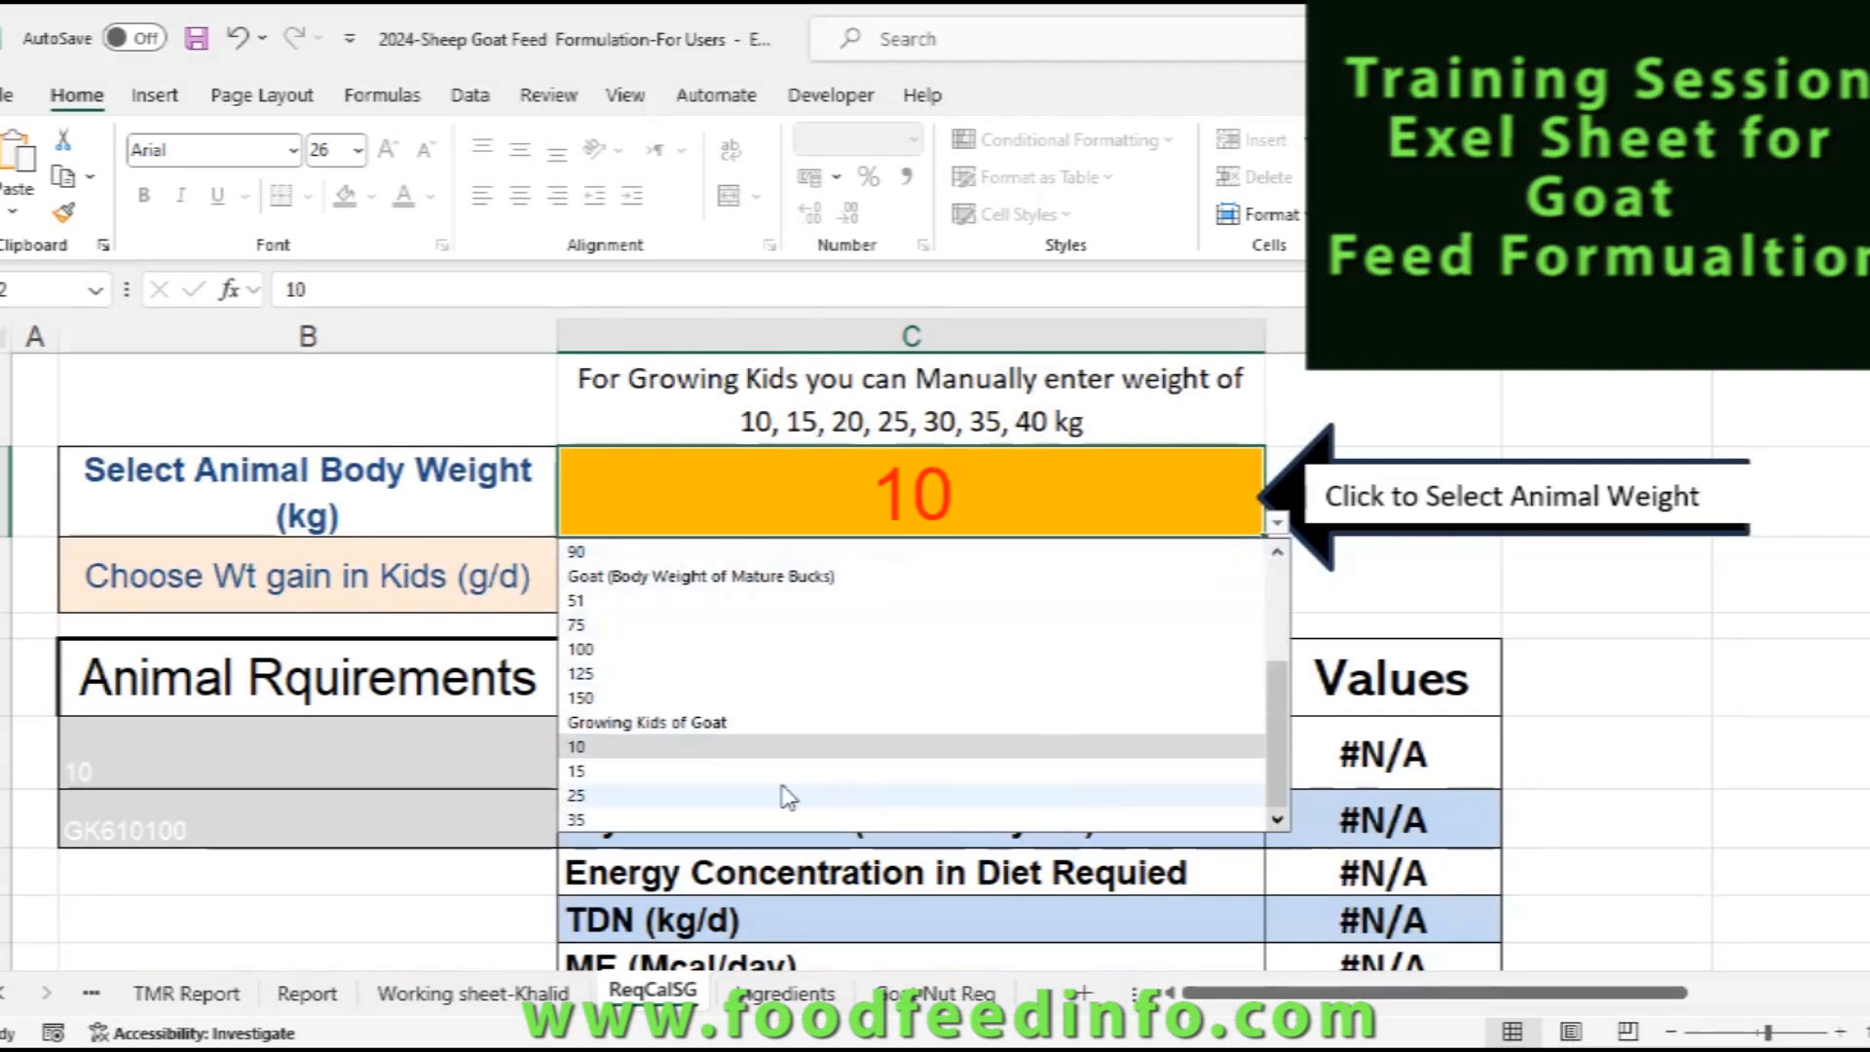
click(650, 775)
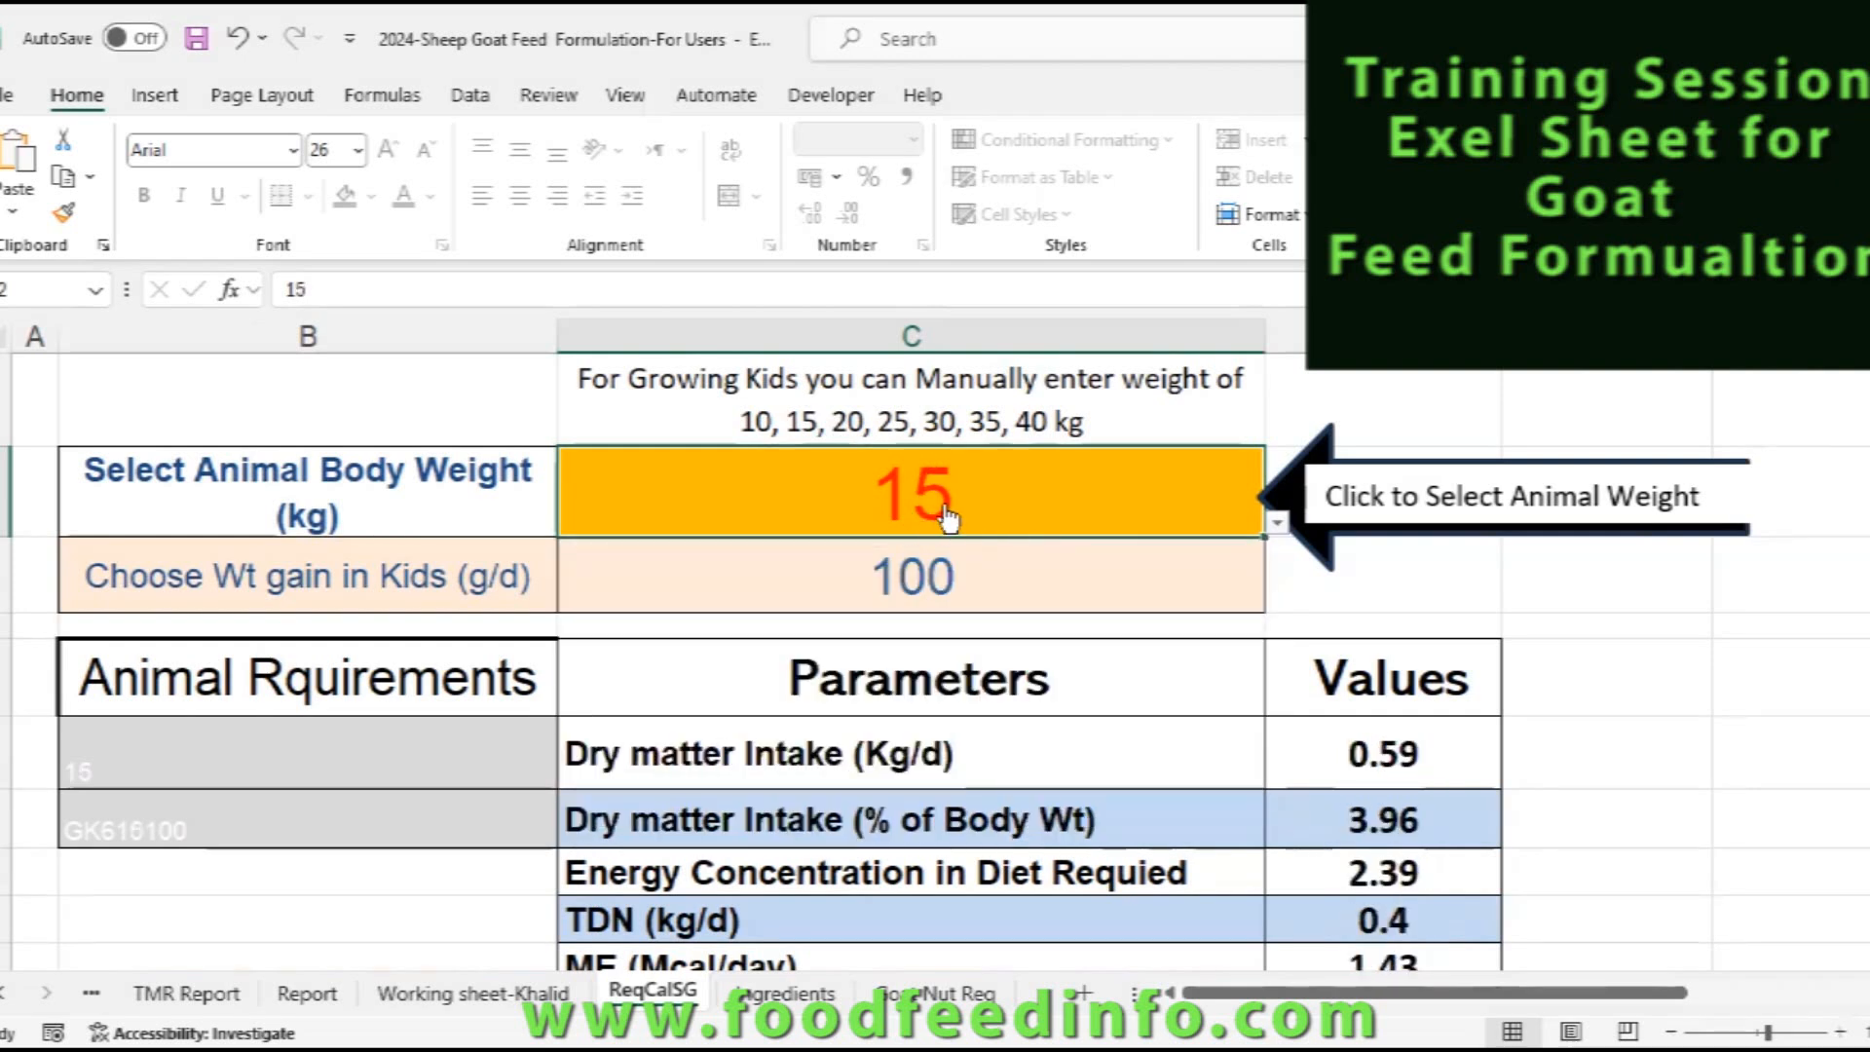
- Manually enter 30 kg as the animal body weight
key(alt+Down)
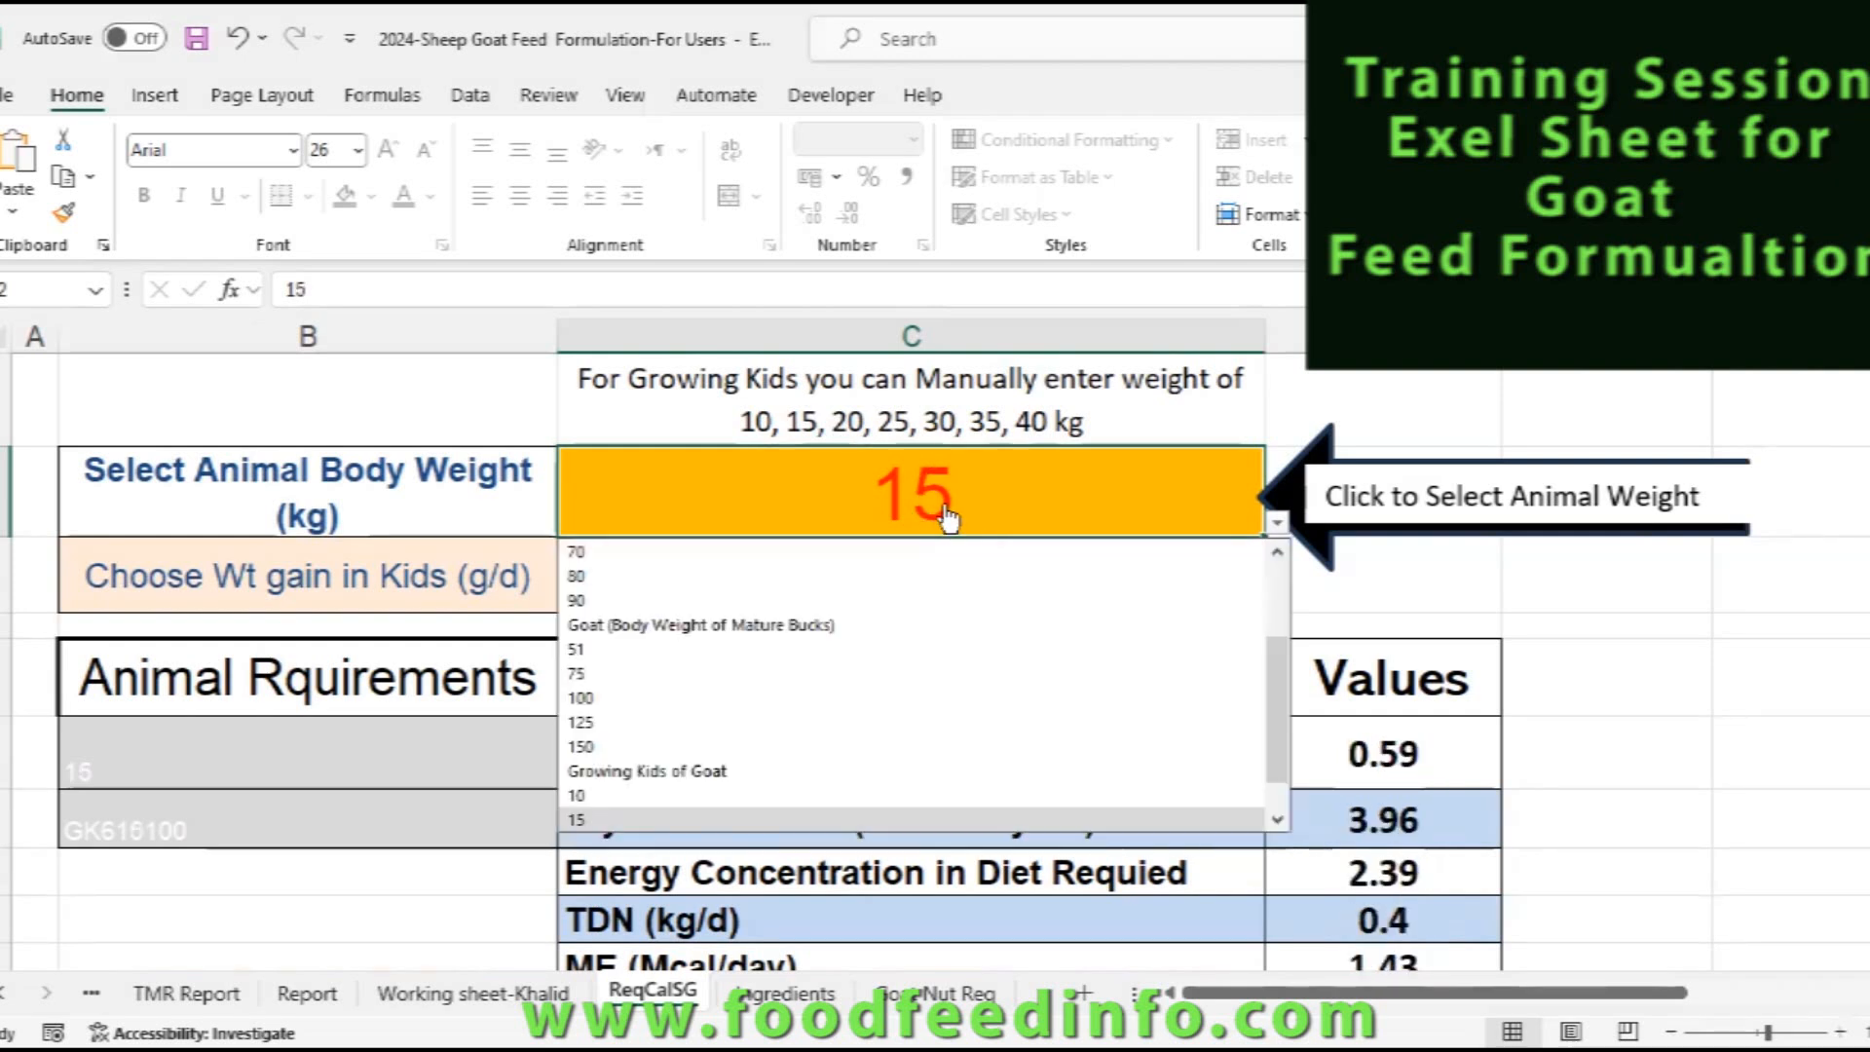
text(30)
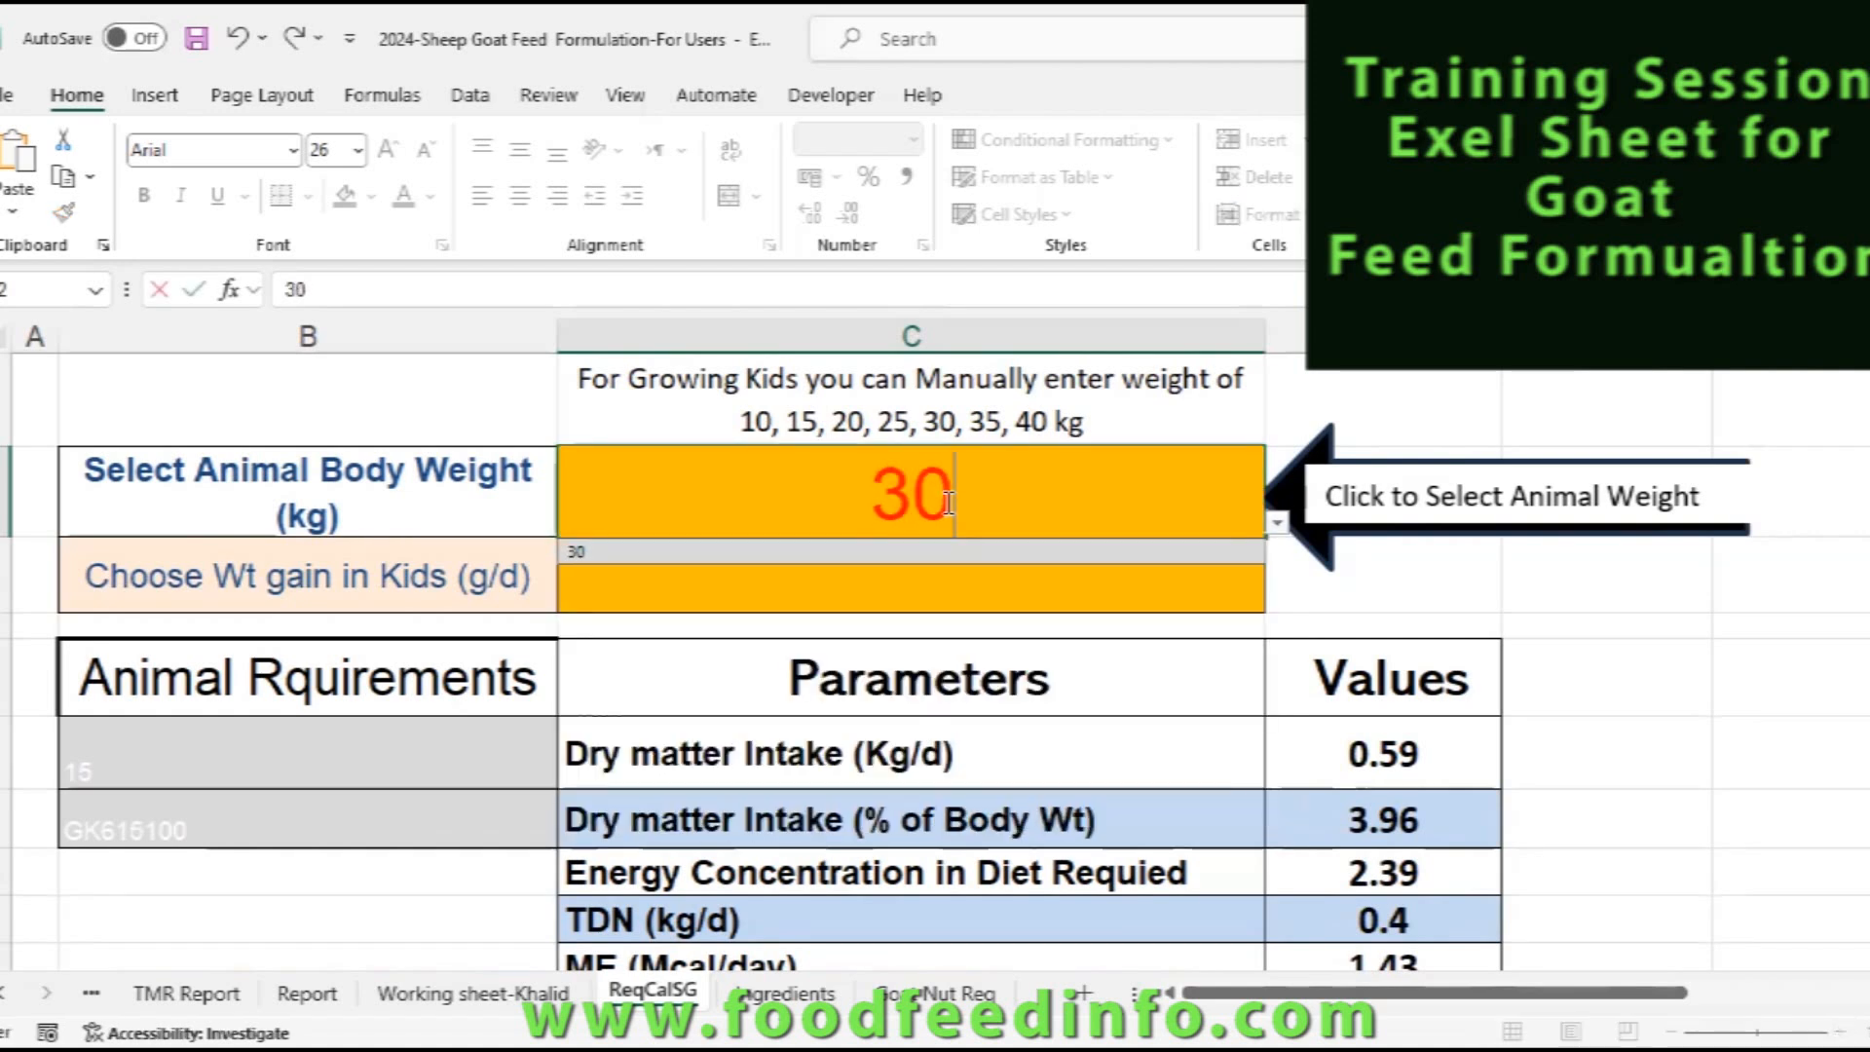
click(609, 552)
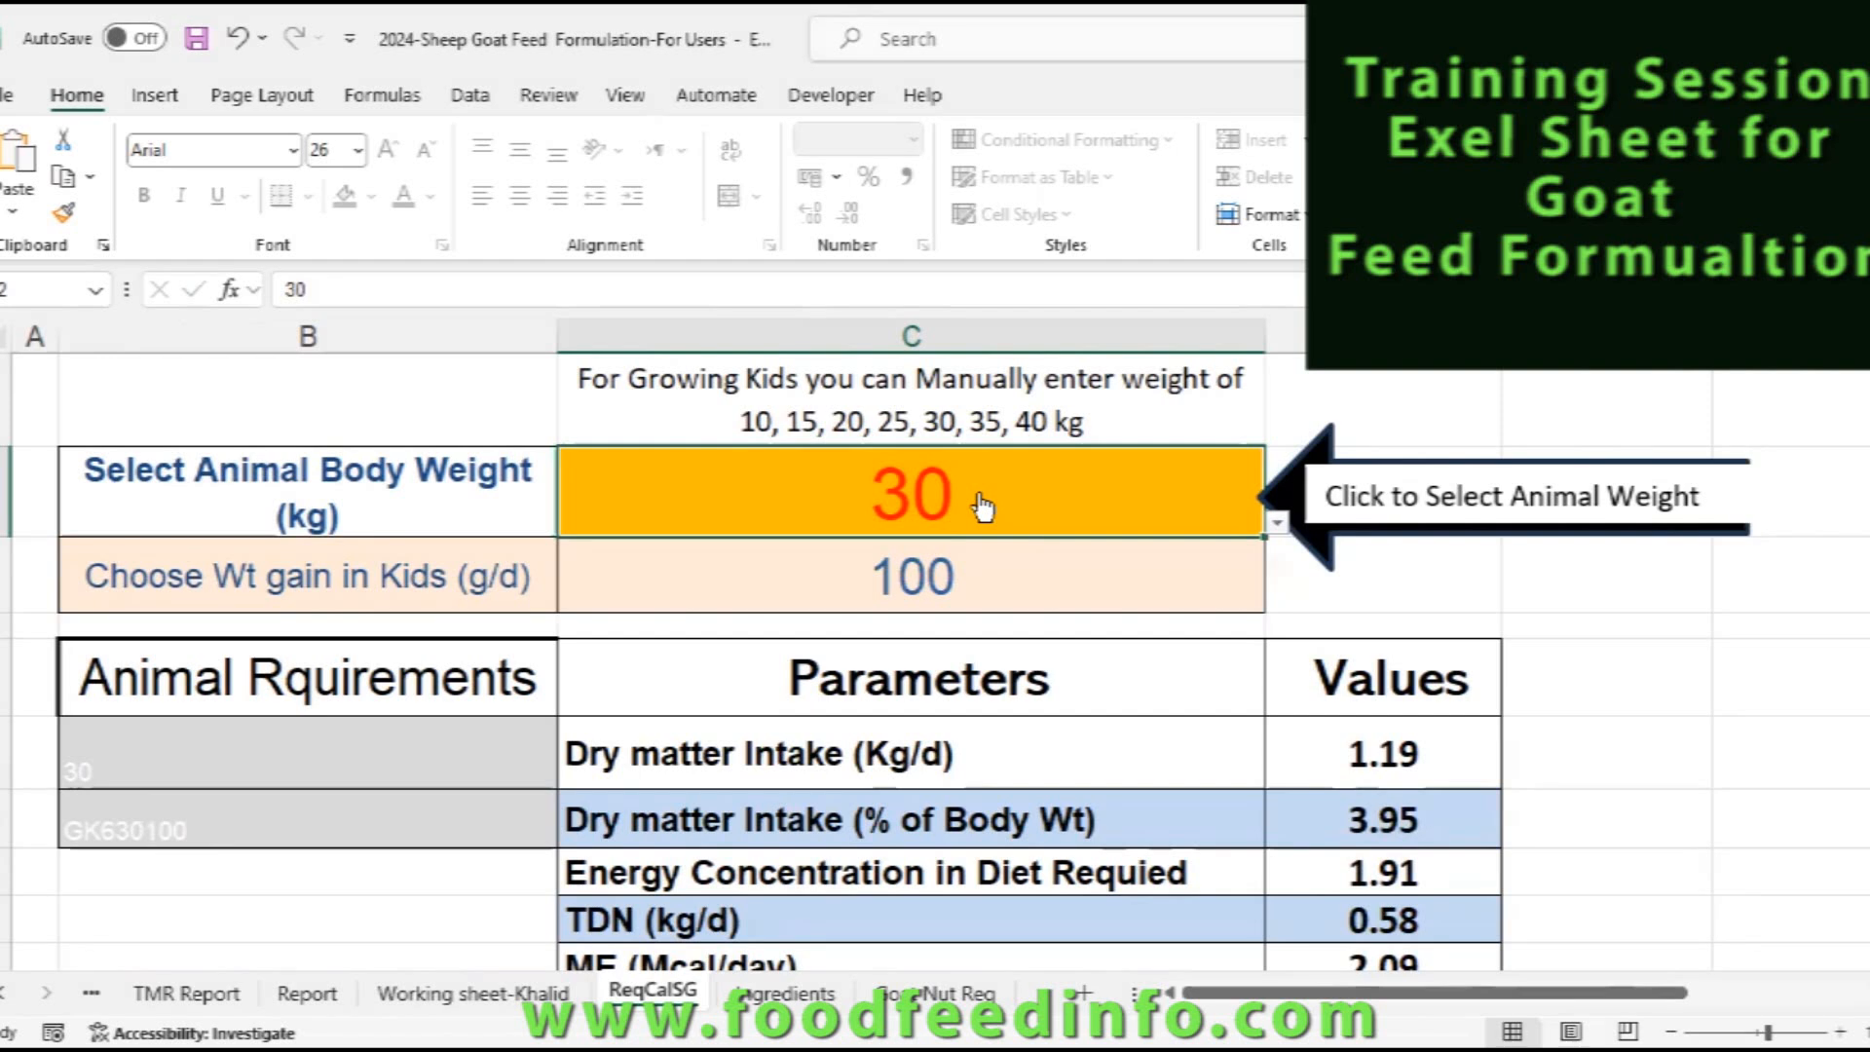
- Try a body weight of 51 kg from the Mature Bucks group, and set the body weight back to 30 kg
click(1279, 526)
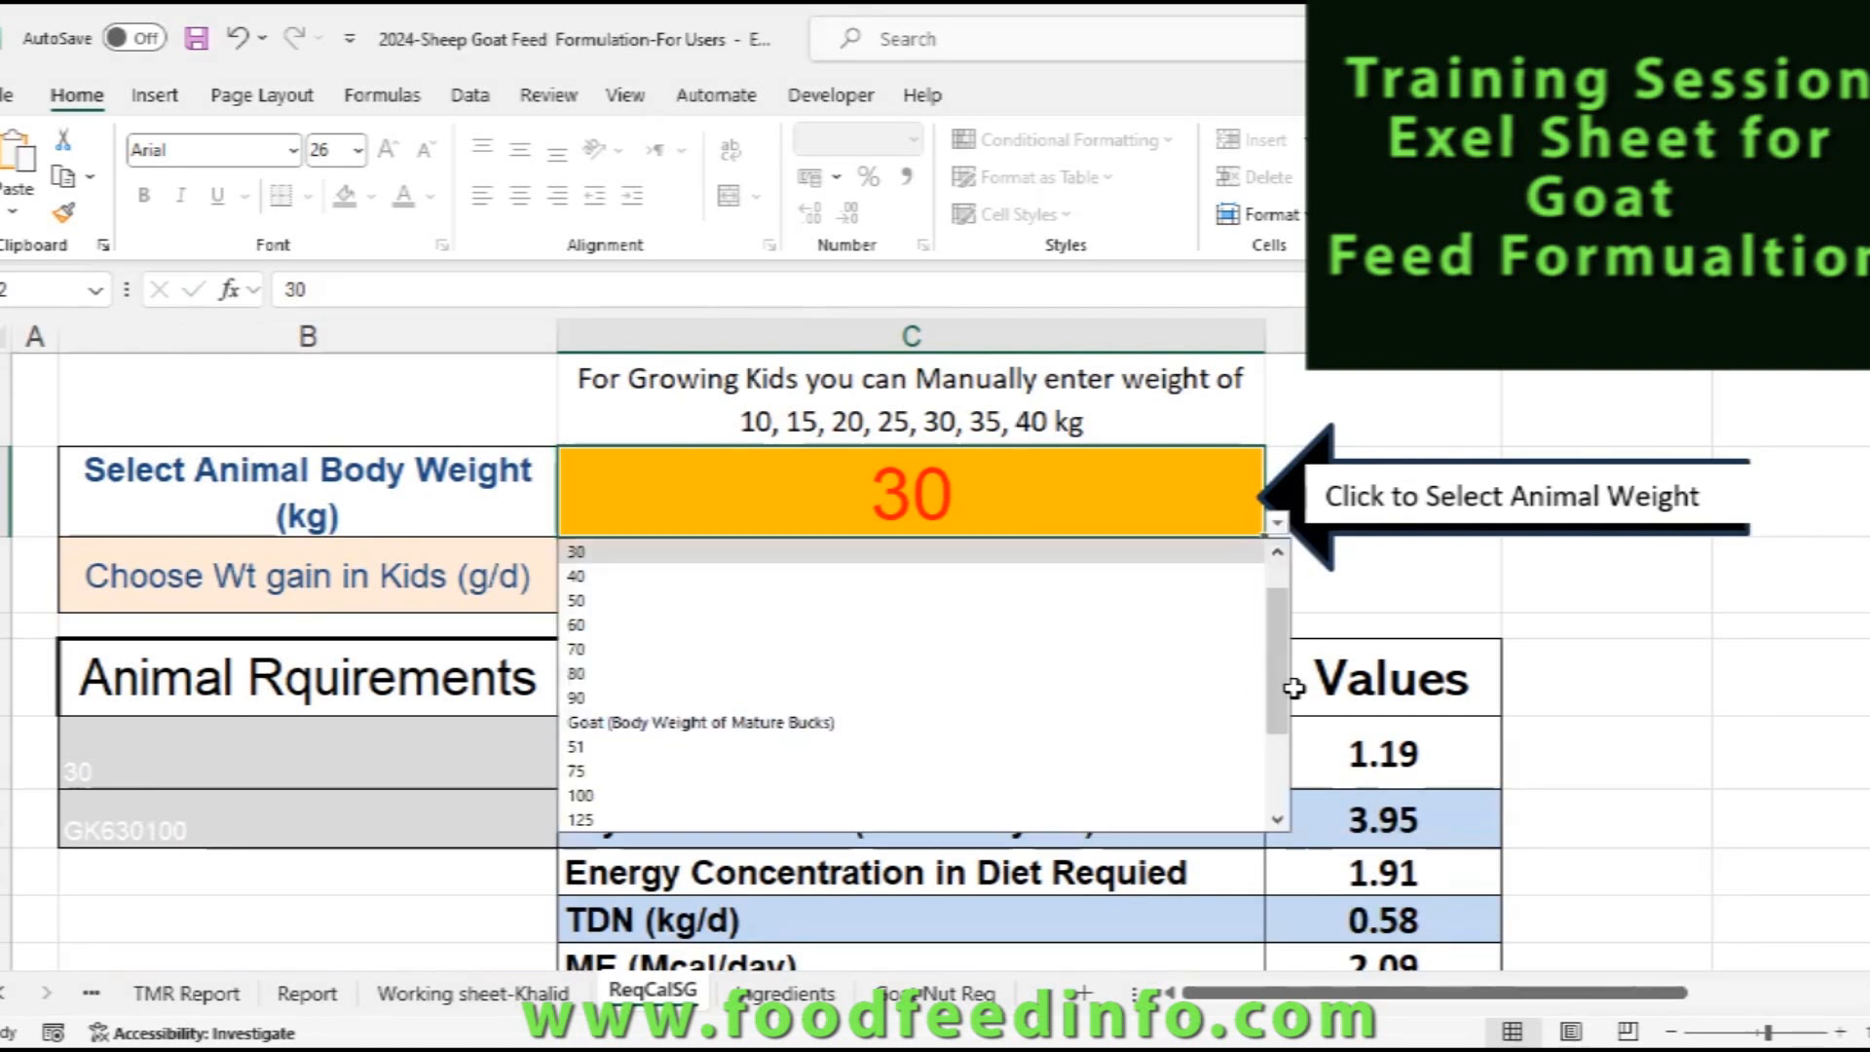
click(576, 746)
click(1273, 531)
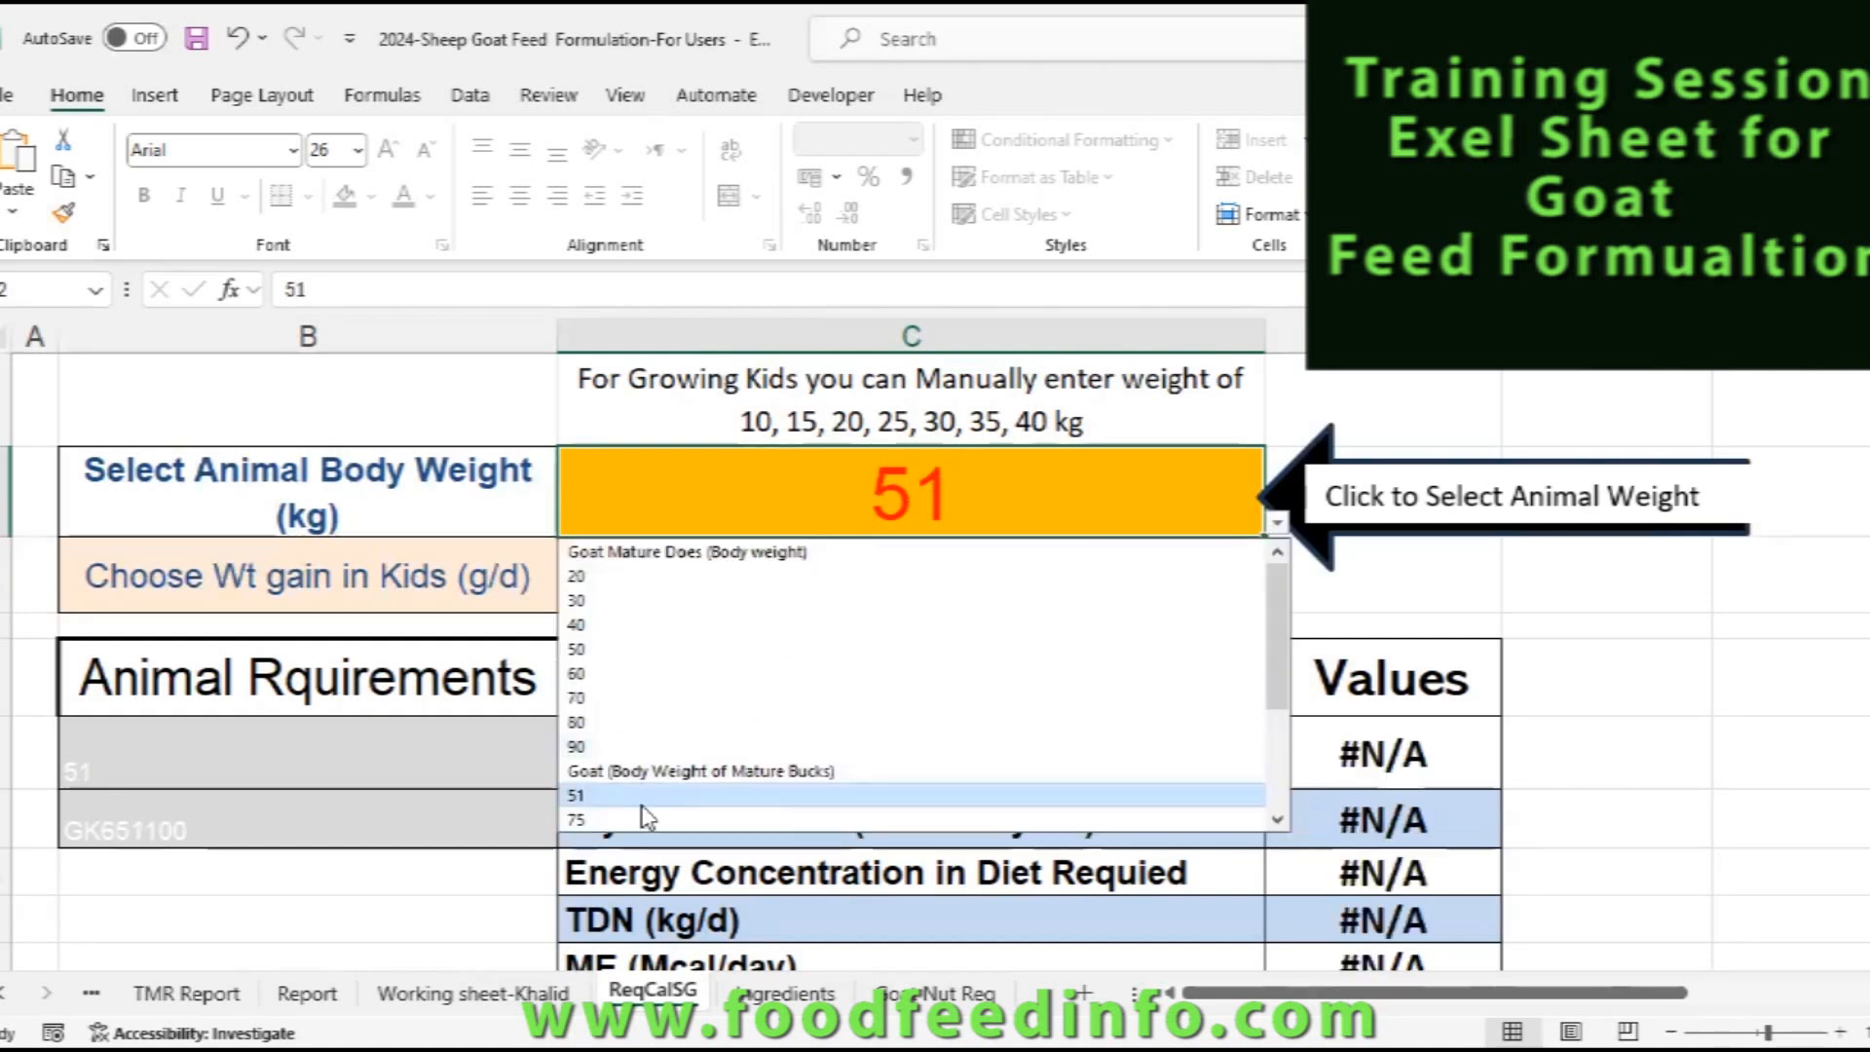
click(991, 475)
double_click(991, 475)
key(BackSpace)
key(BackSpace)
text(30)
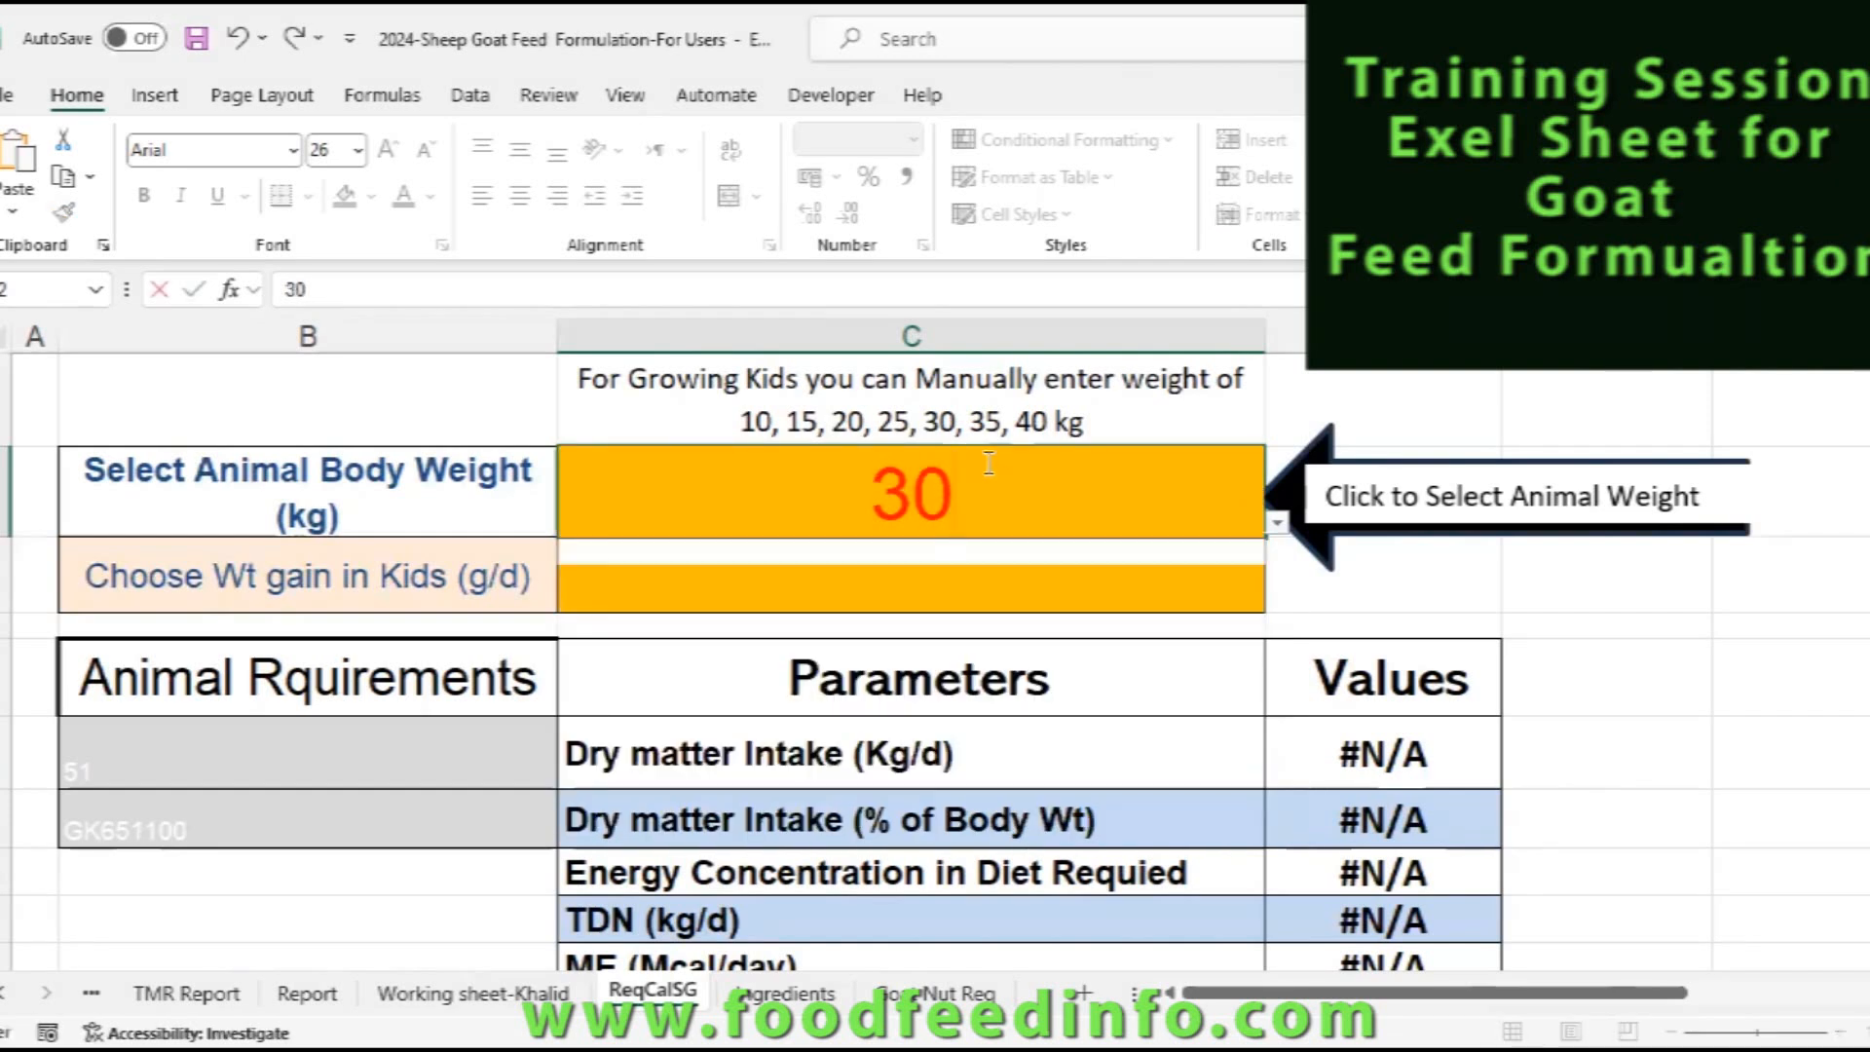
click(872, 550)
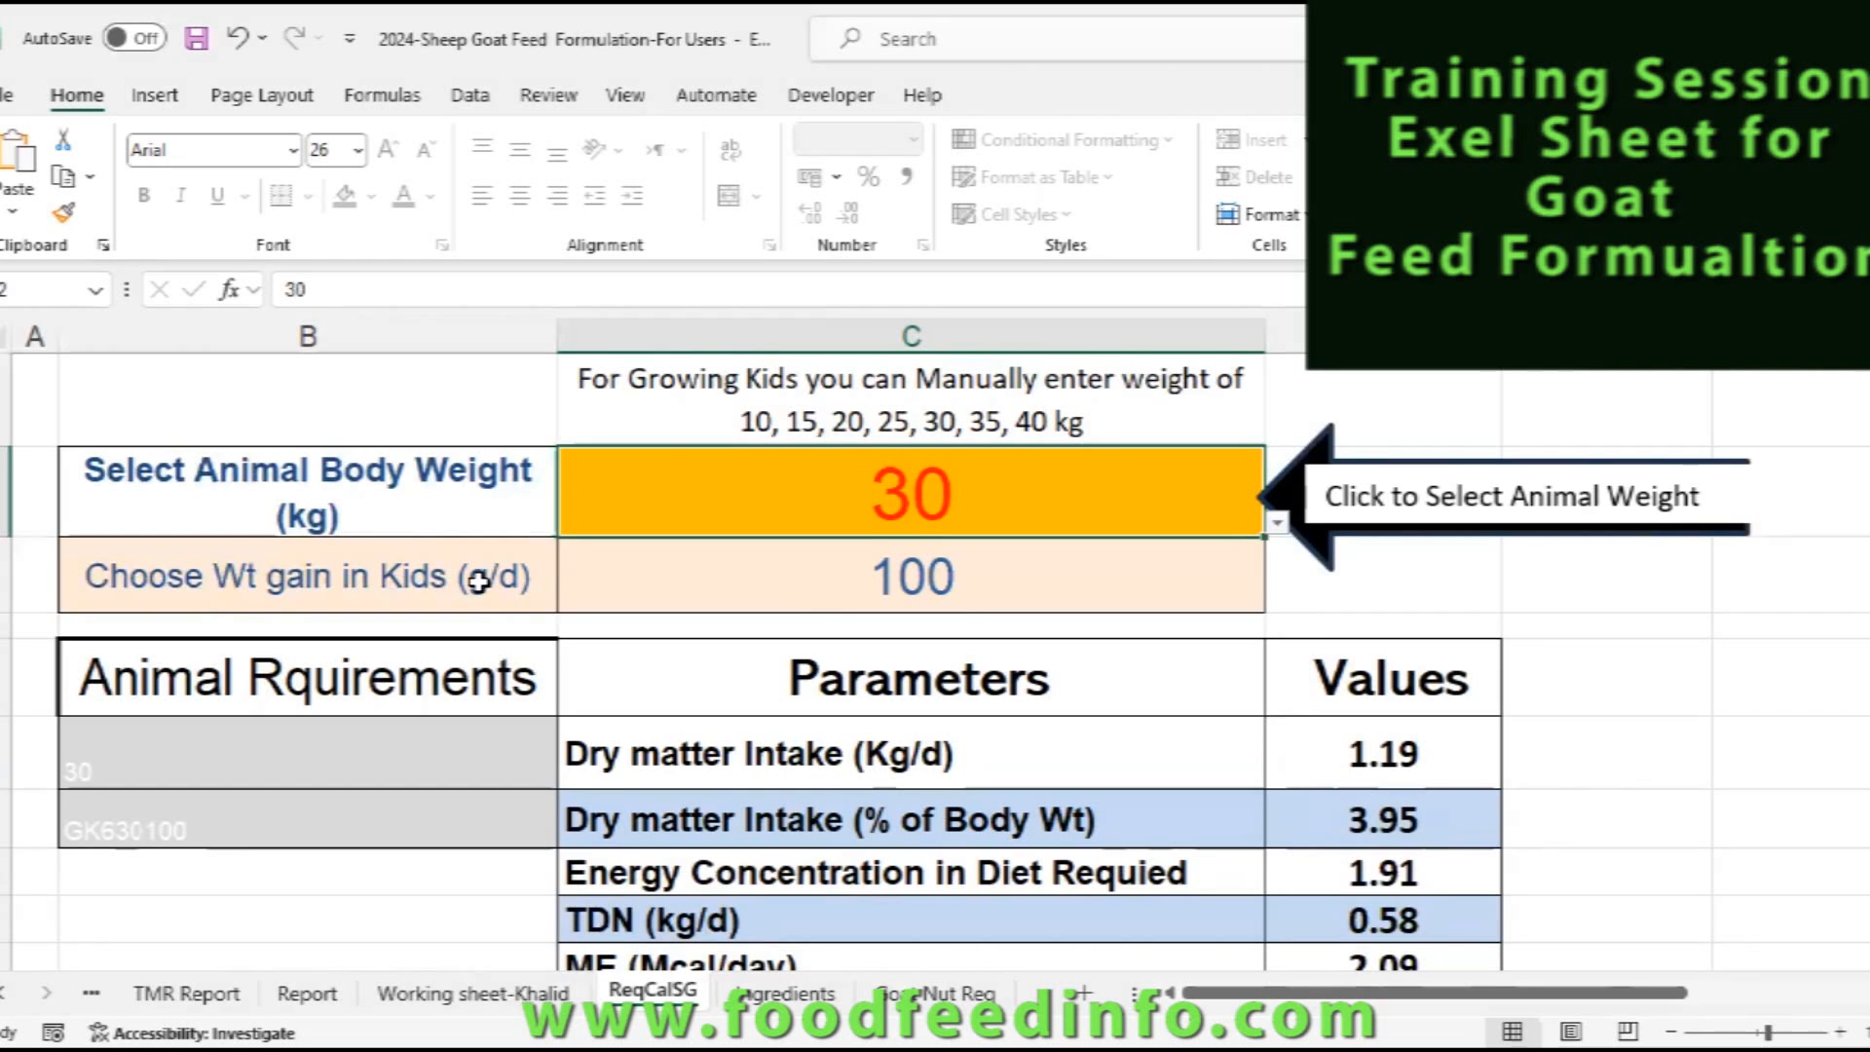
- Set the weight gain in kids to 25 g/d and bring the calculated animal requirements into view
click(1009, 582)
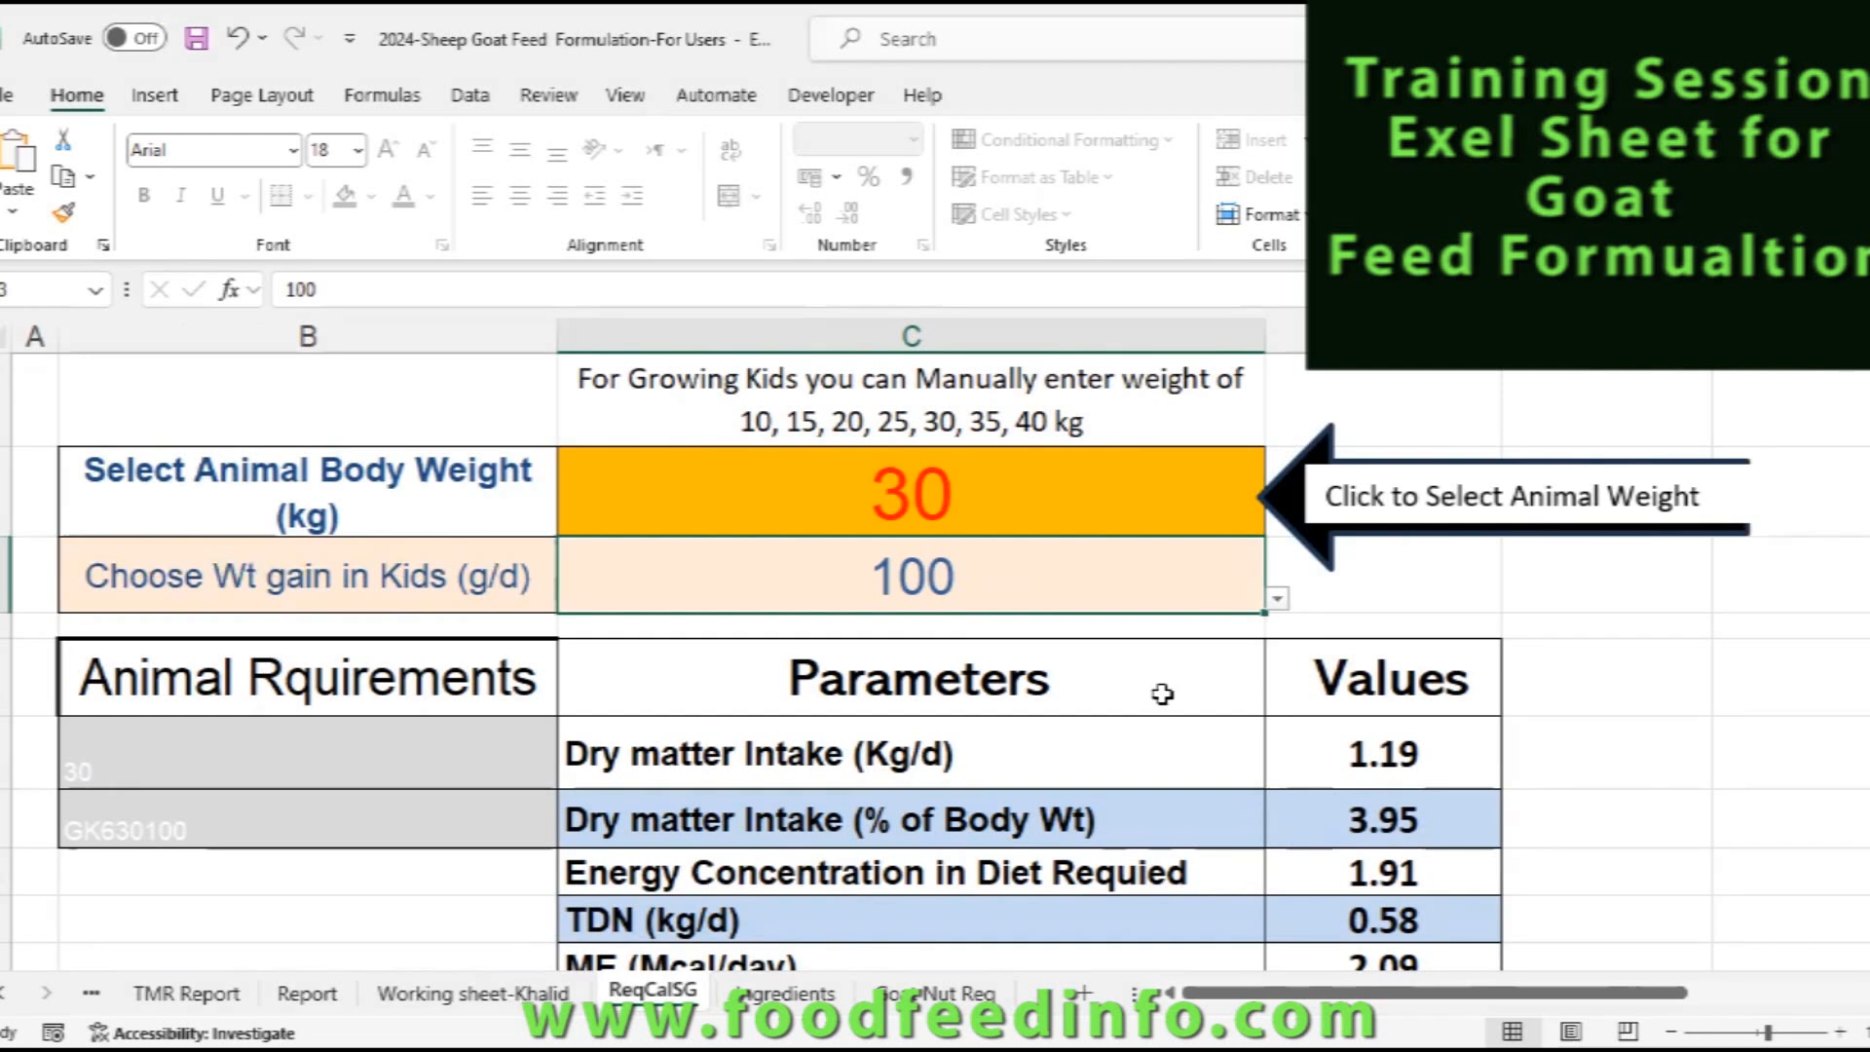
click(1277, 598)
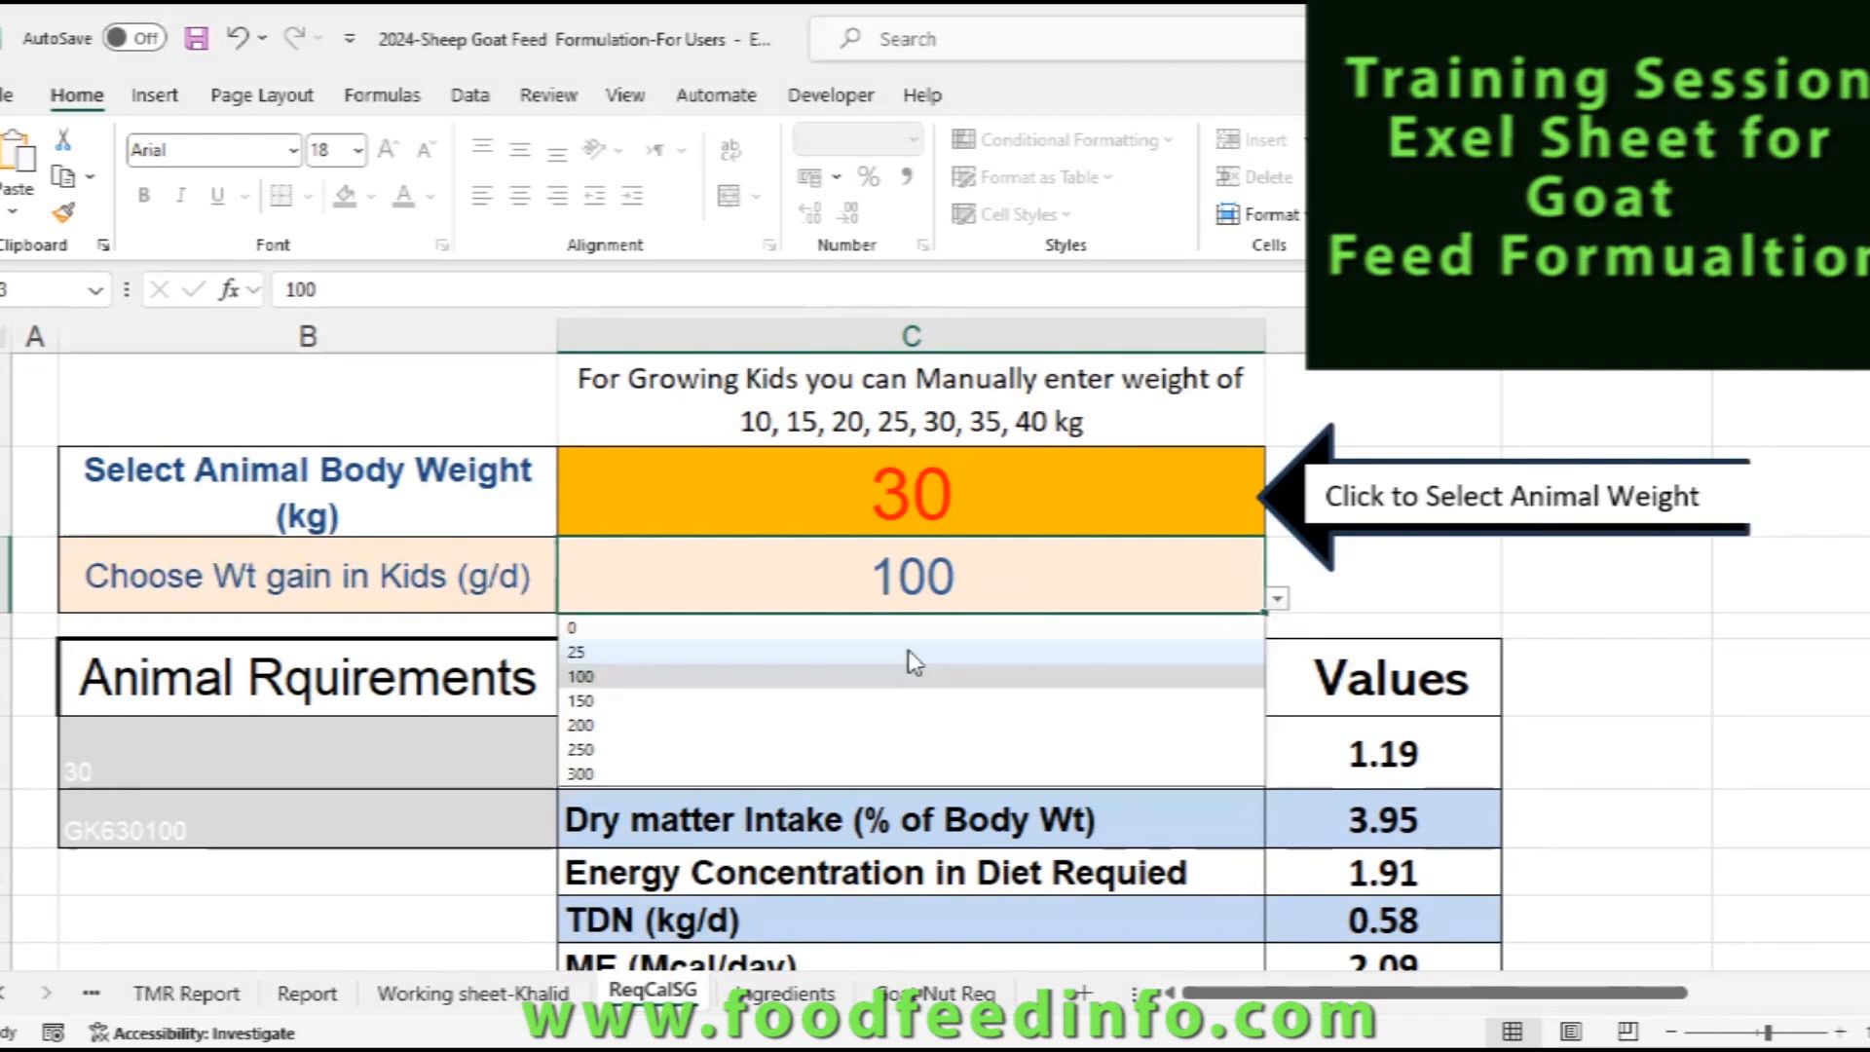
click(779, 652)
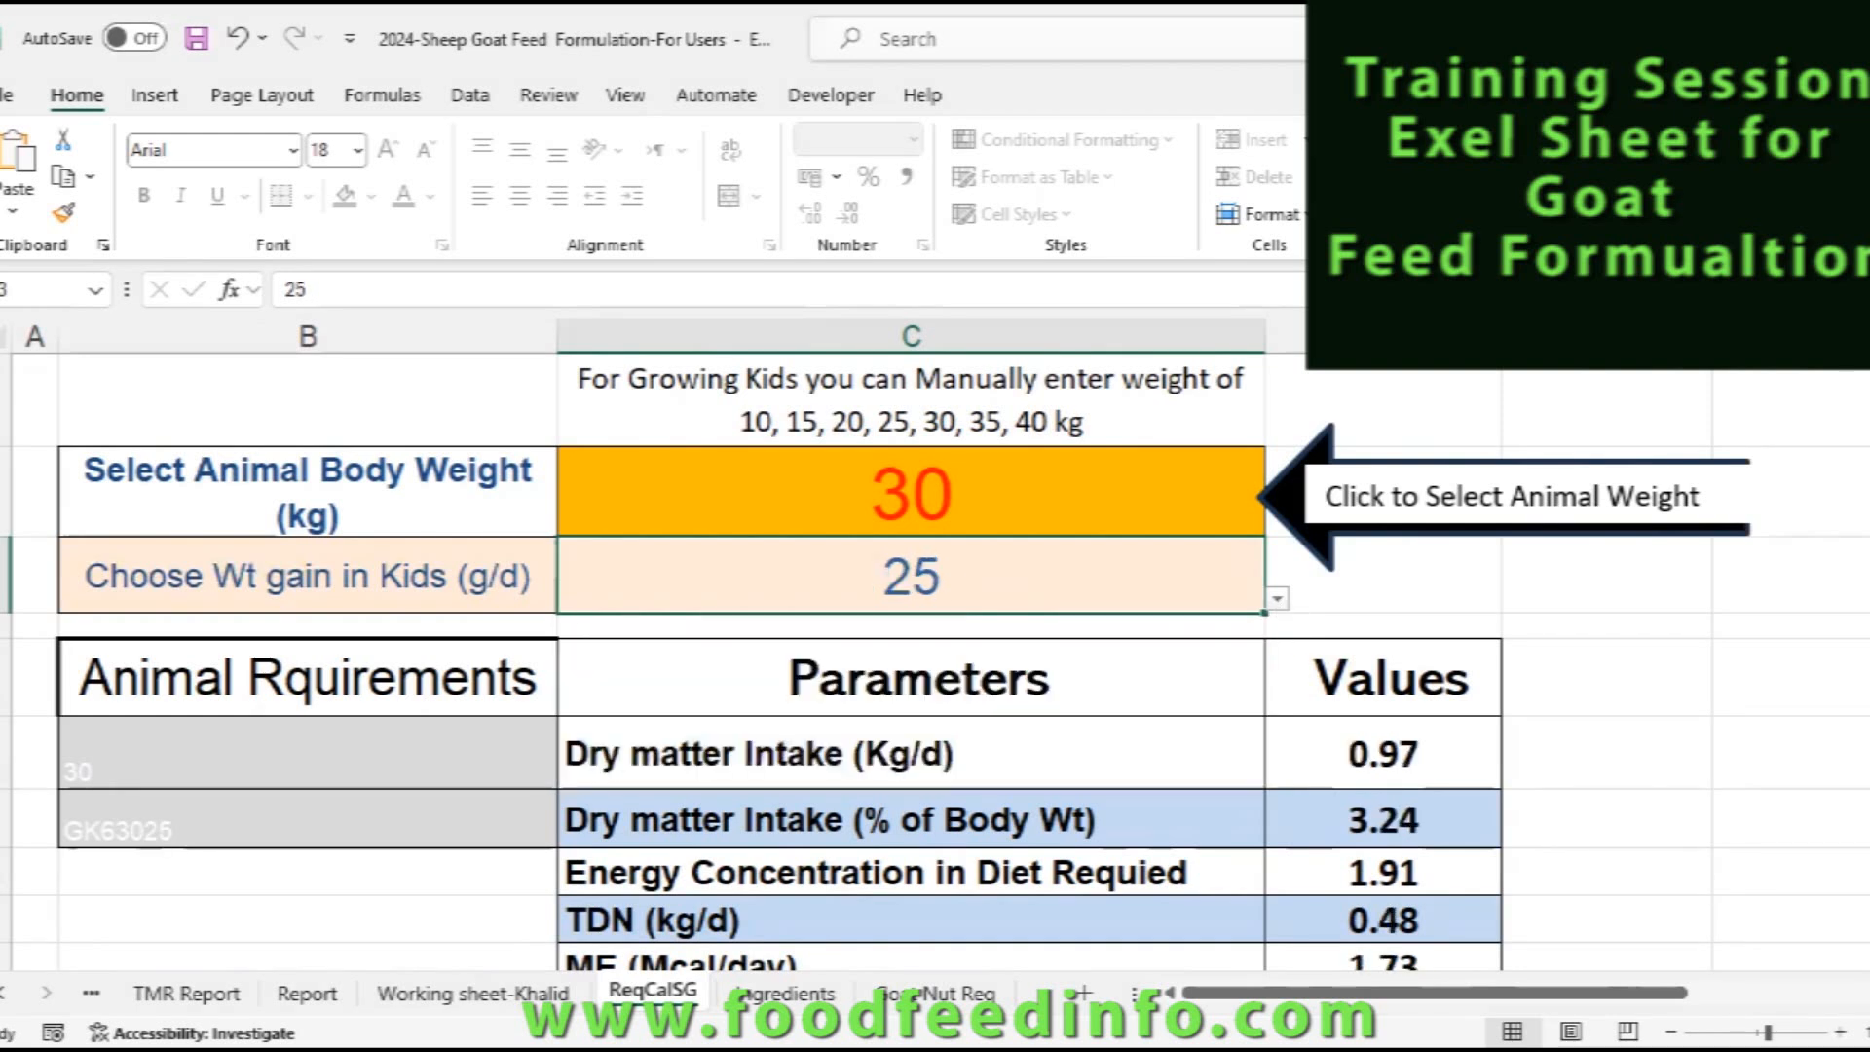
scroll(857, 492, down, 1)
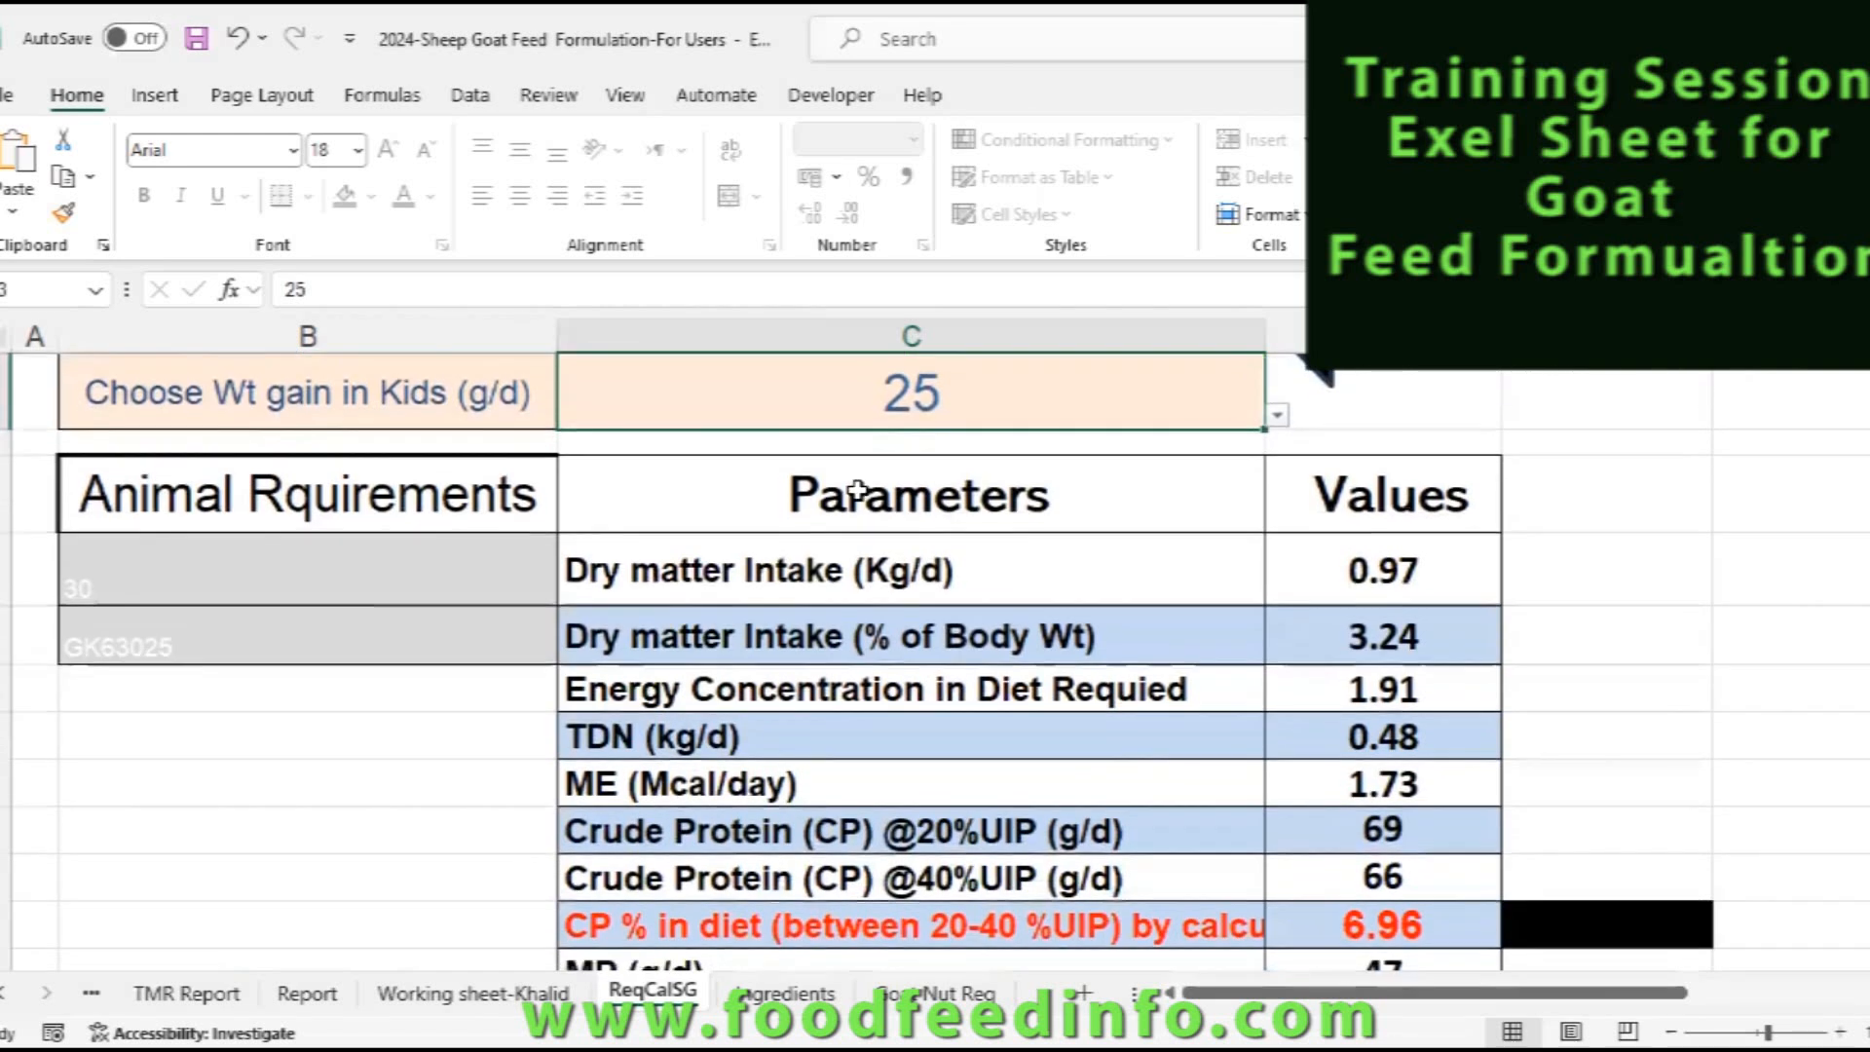
- Try weight gains of 100, 150 and 300 g/d in turn for the 30 kg growing kids
click(1276, 419)
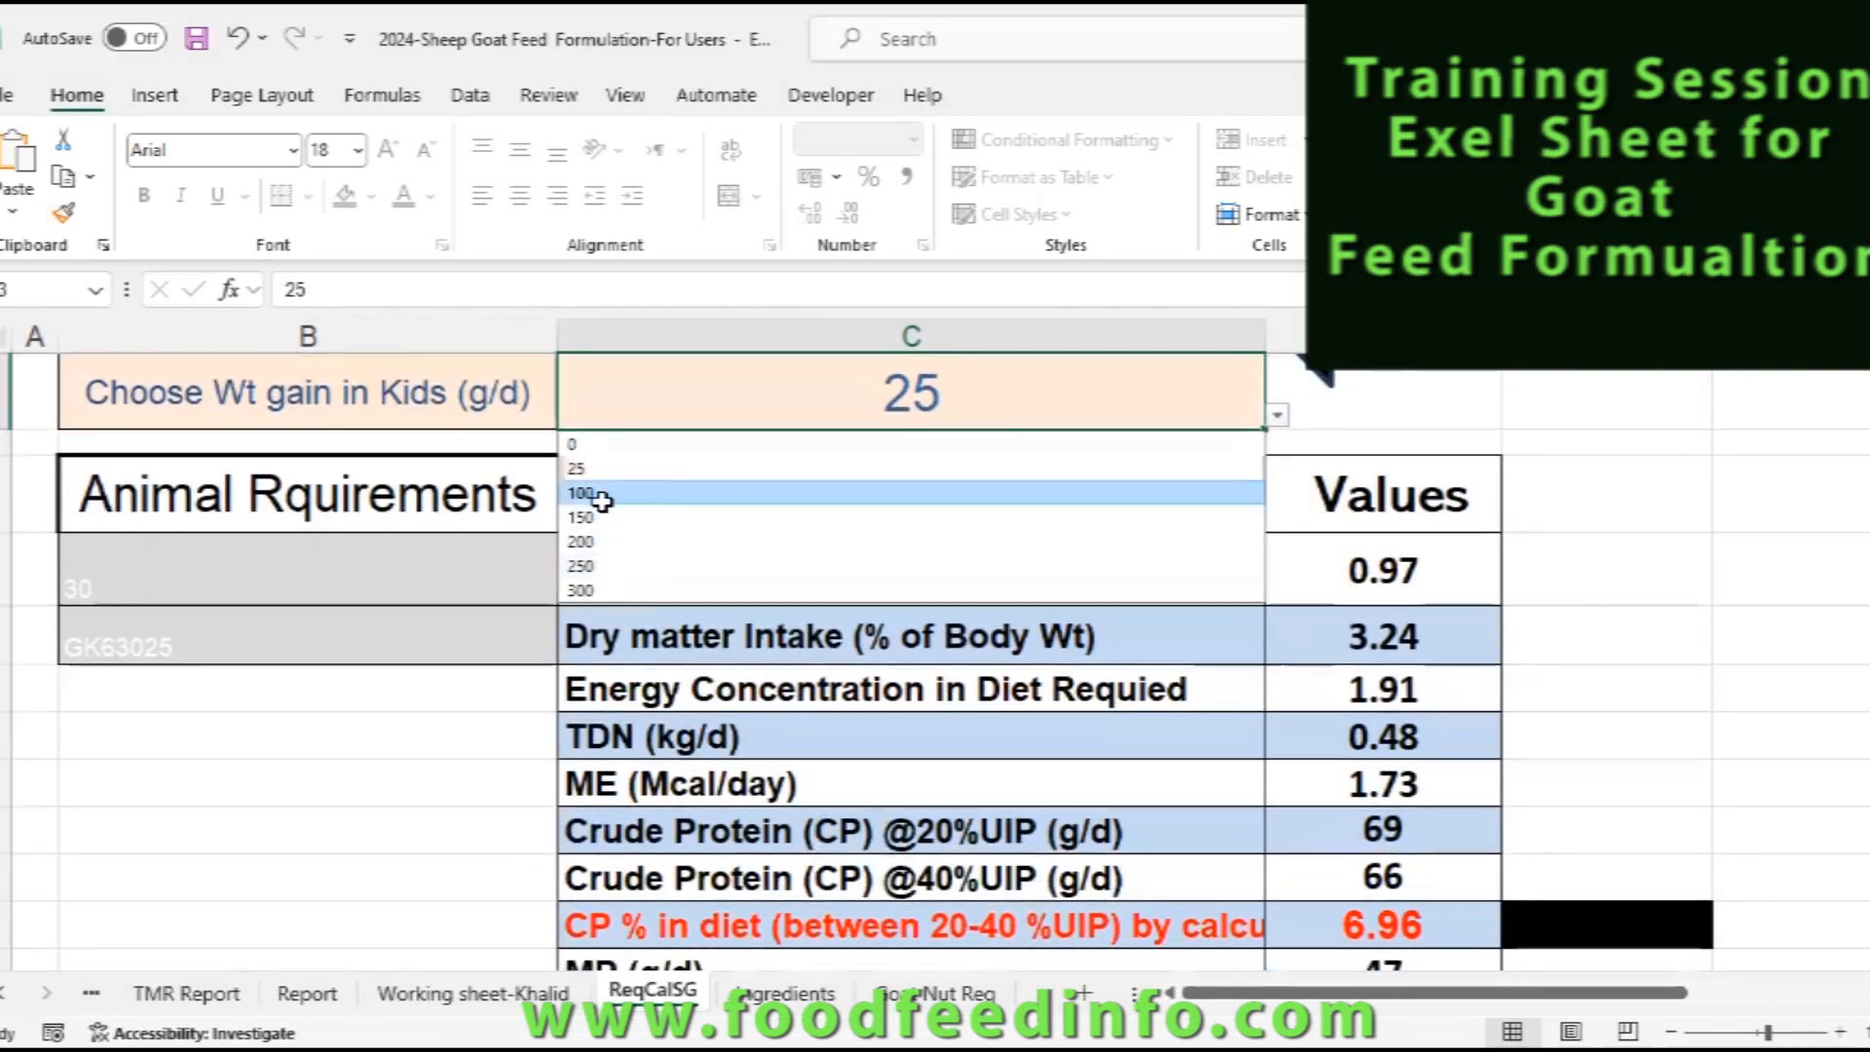
click(1190, 482)
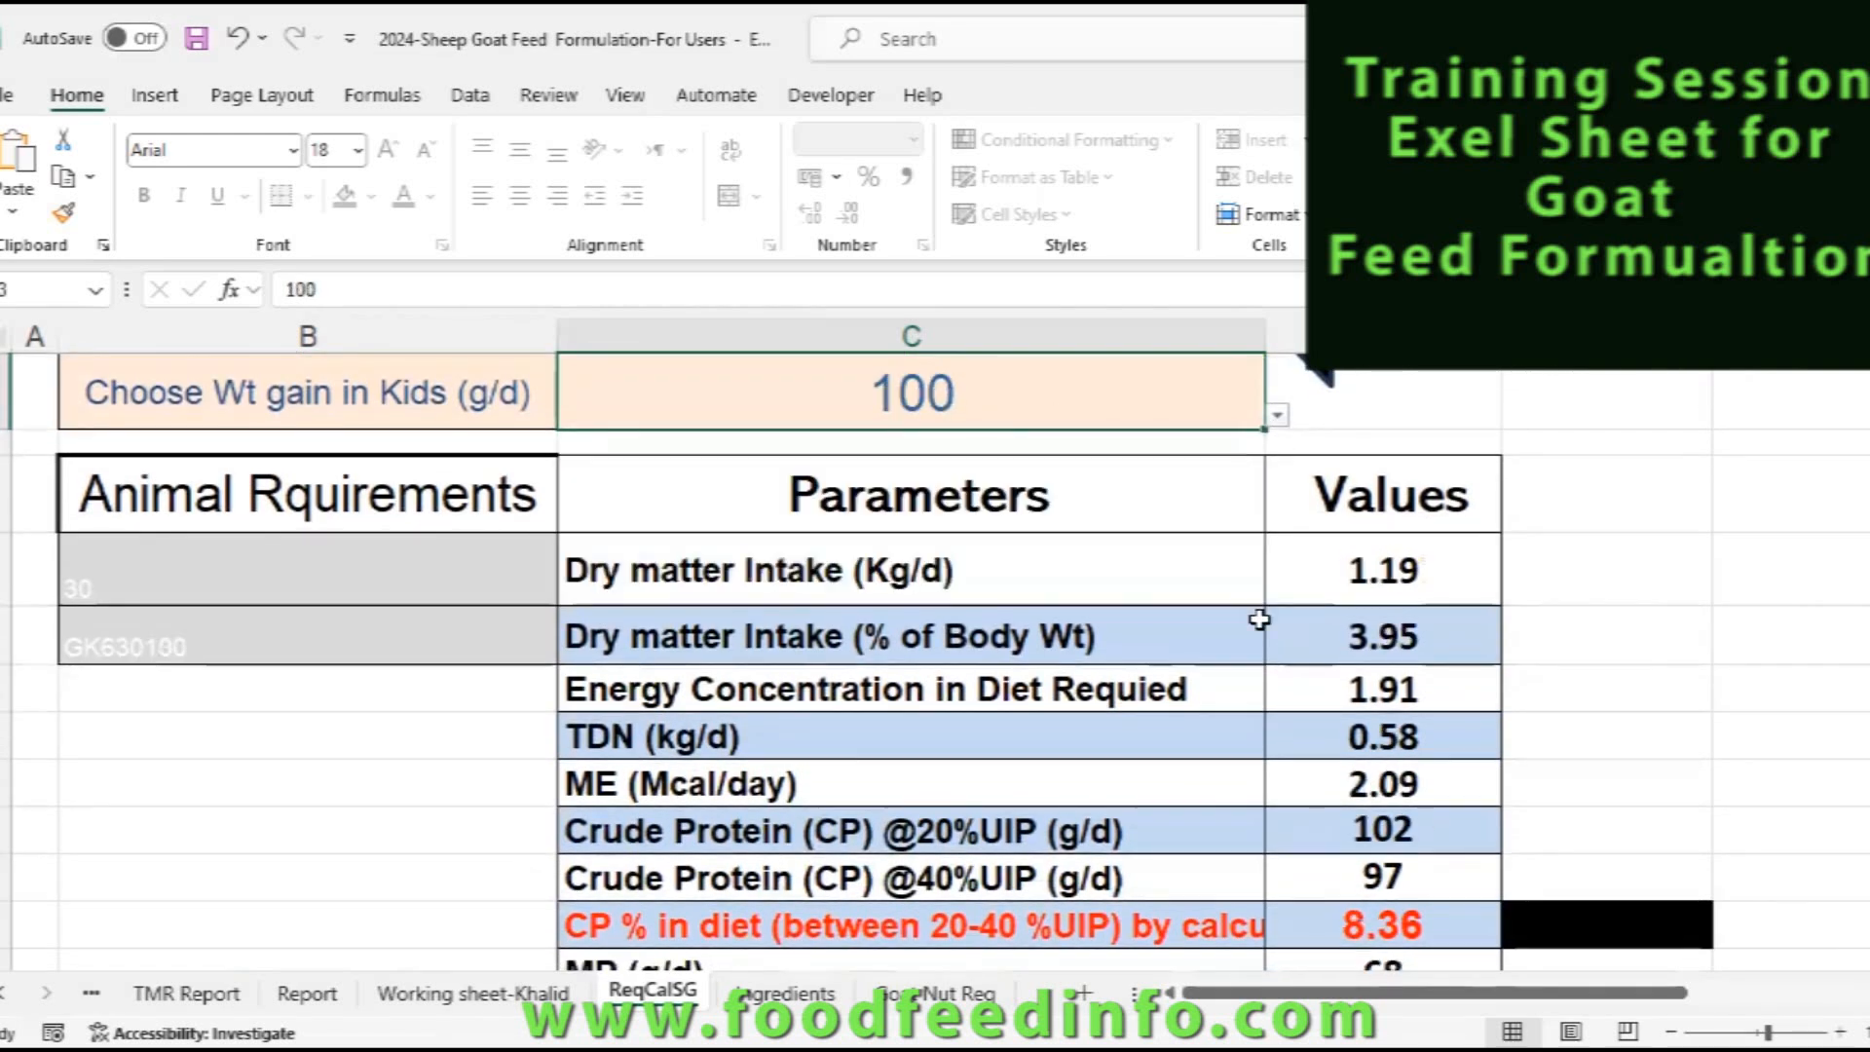
click(1278, 428)
click(990, 521)
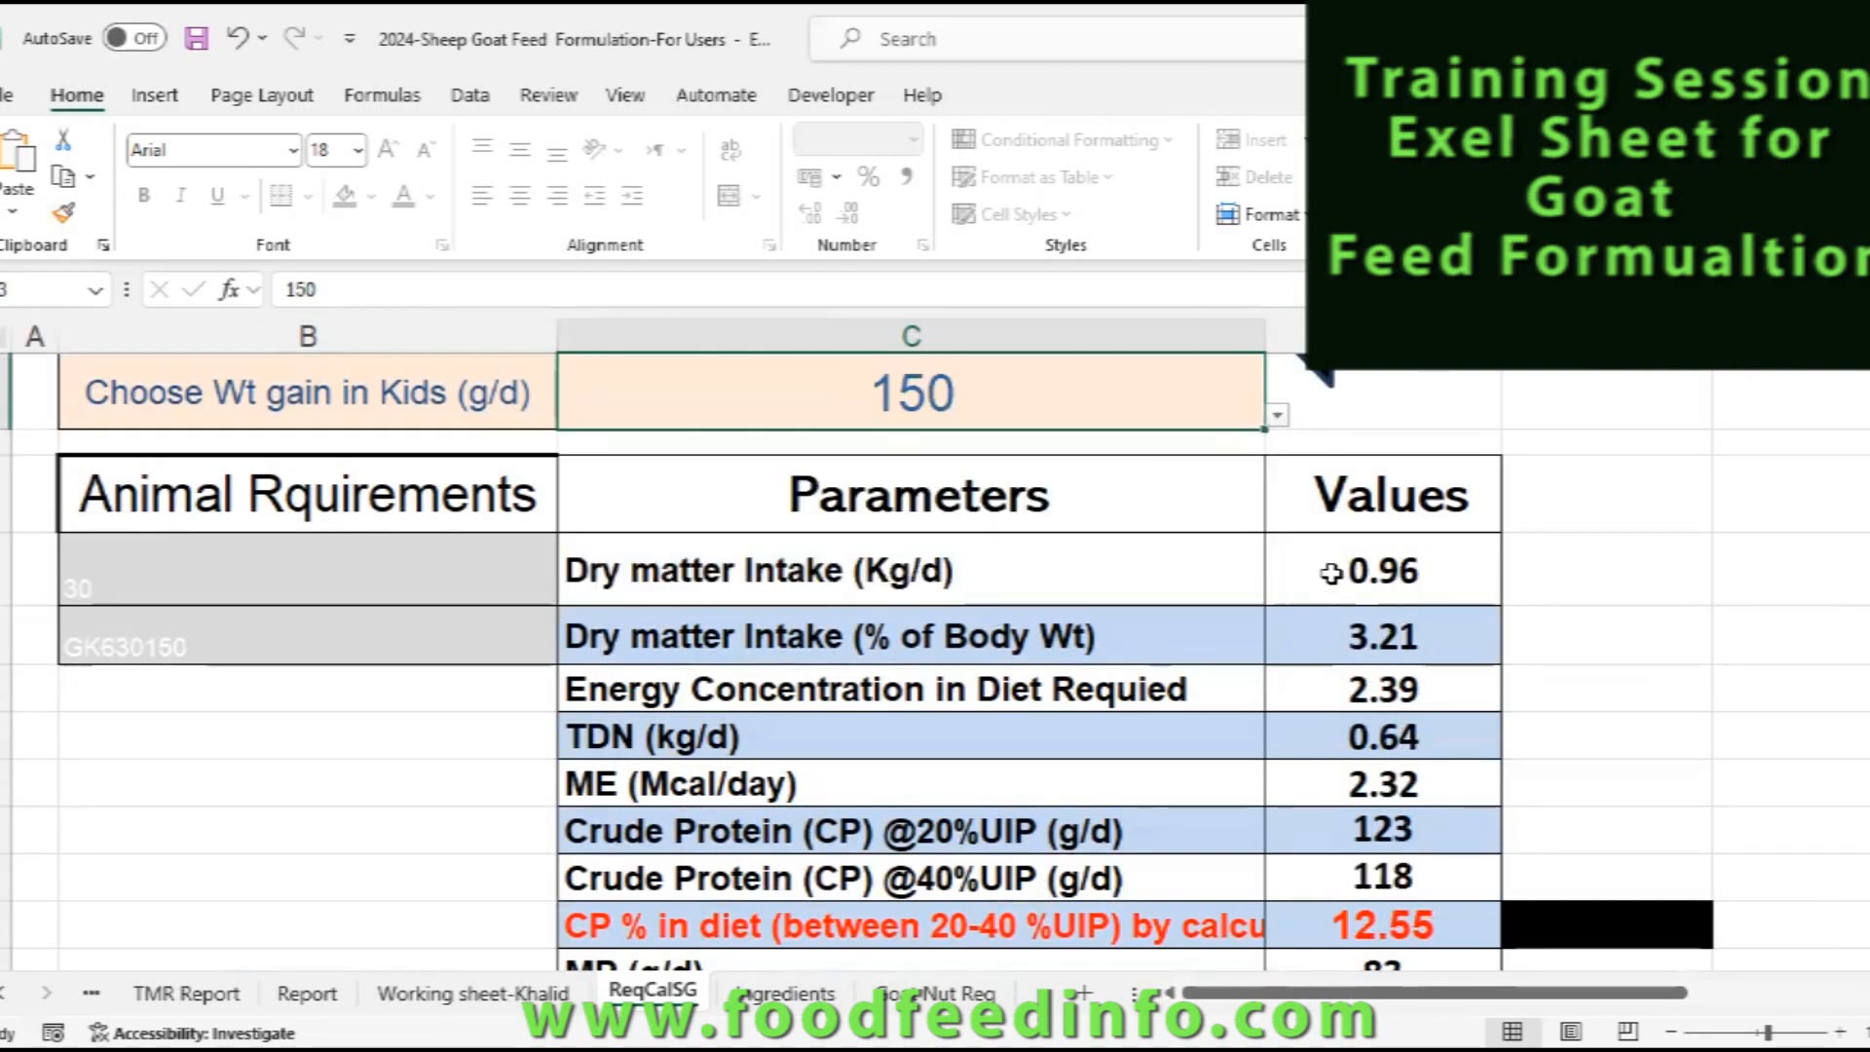
click(1277, 415)
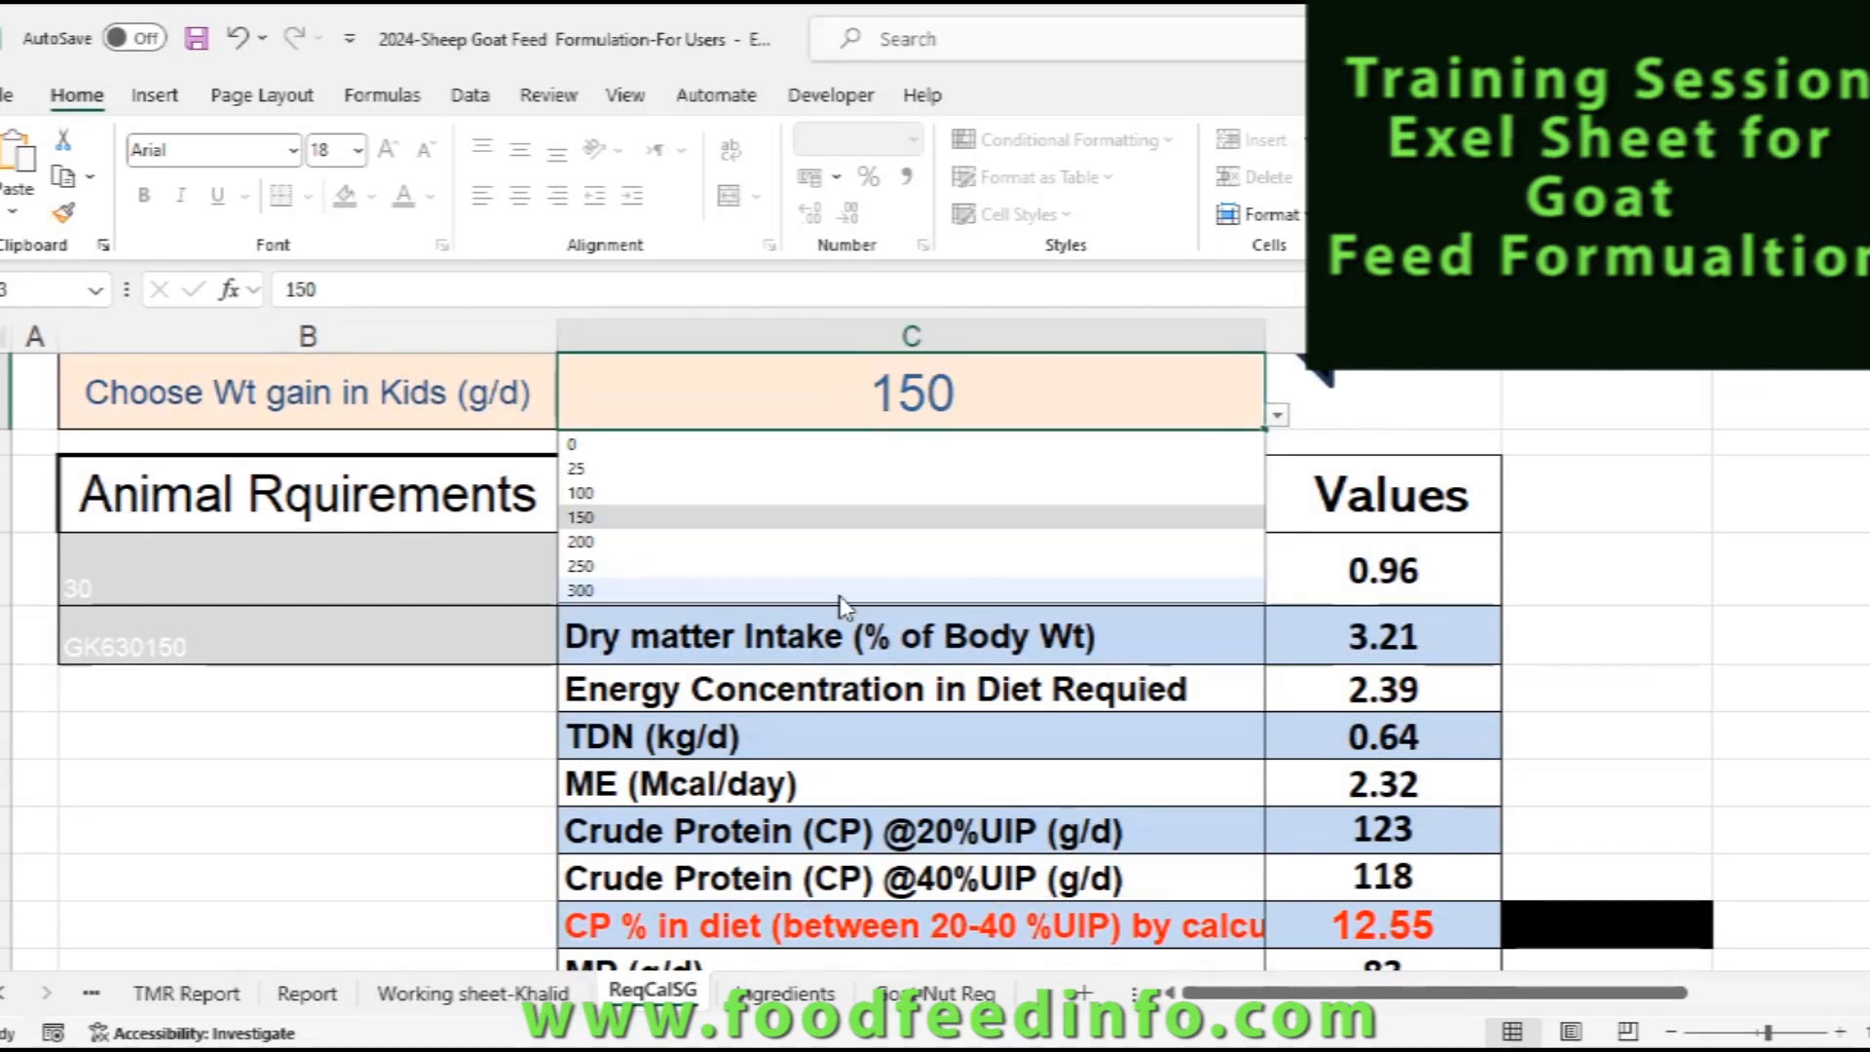
click(840, 592)
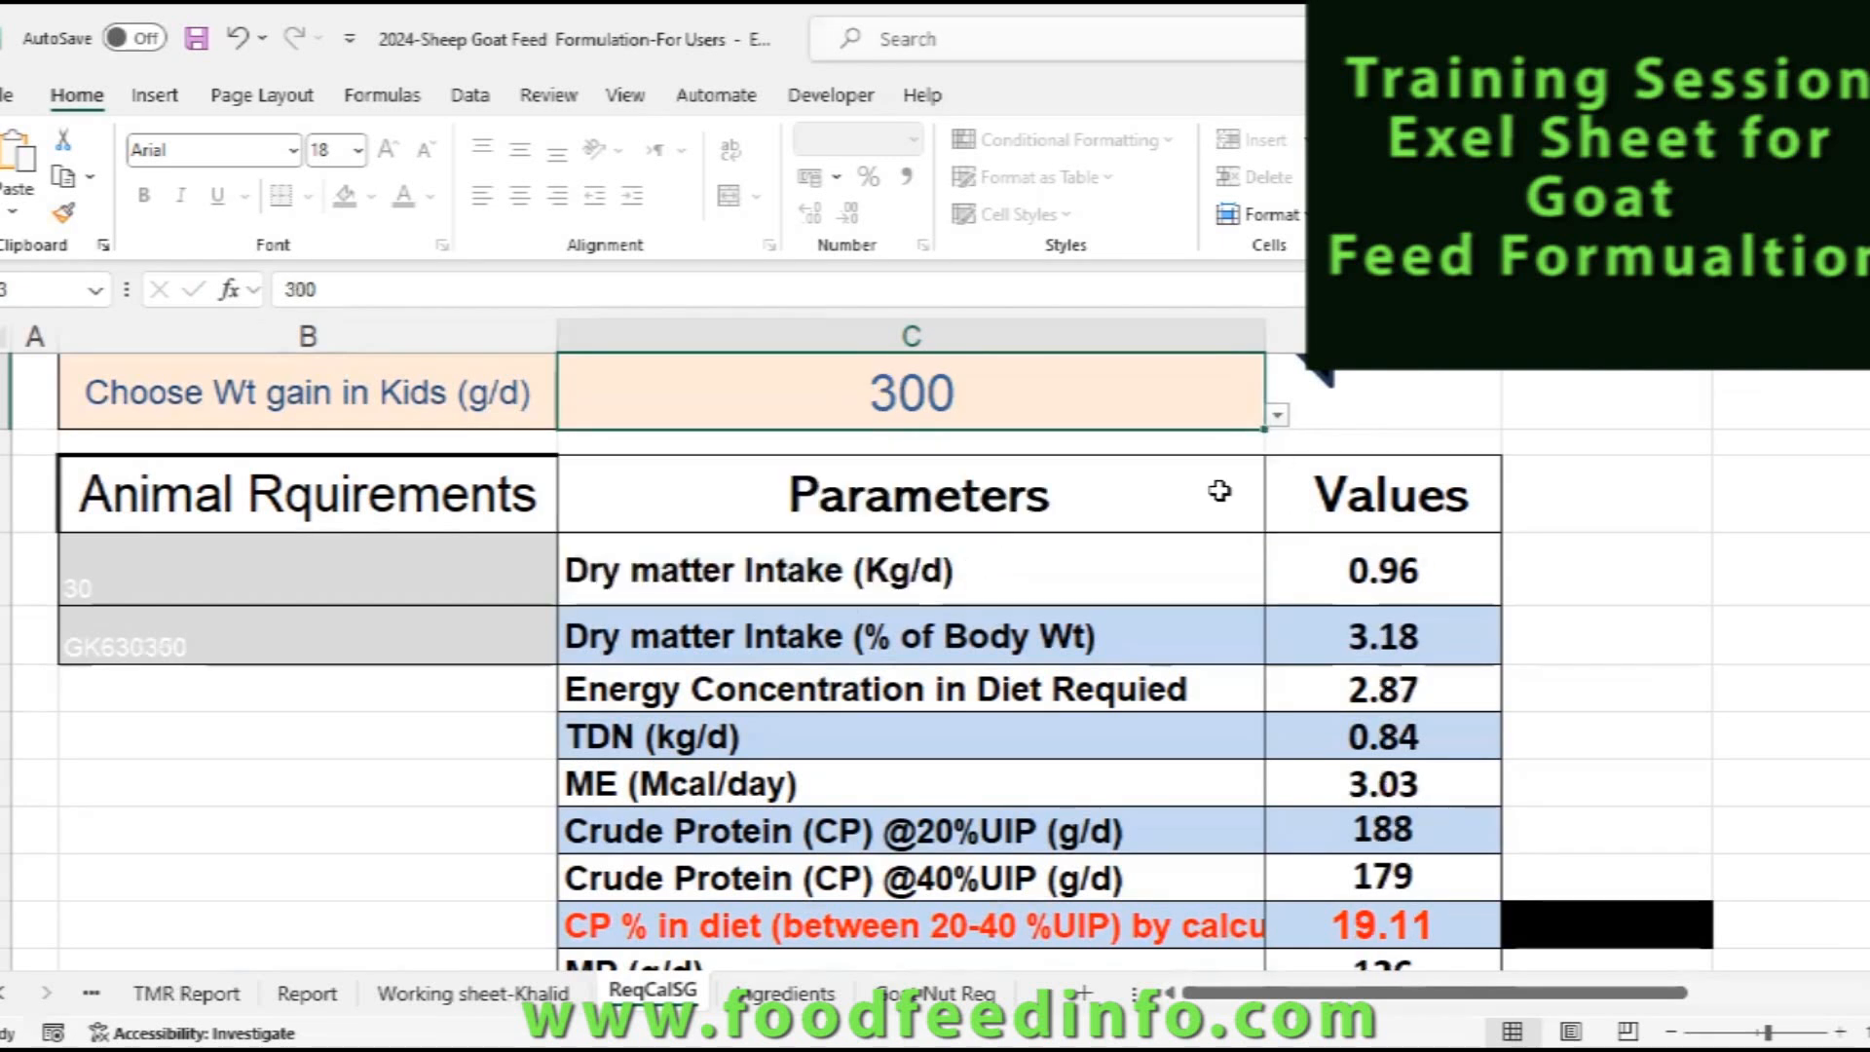
- Switch the kids' weight gain to another listed value, and return it to 300 g/d
click(1277, 415)
click(660, 559)
click(1275, 418)
click(711, 590)
scroll(964, 599, up, 1)
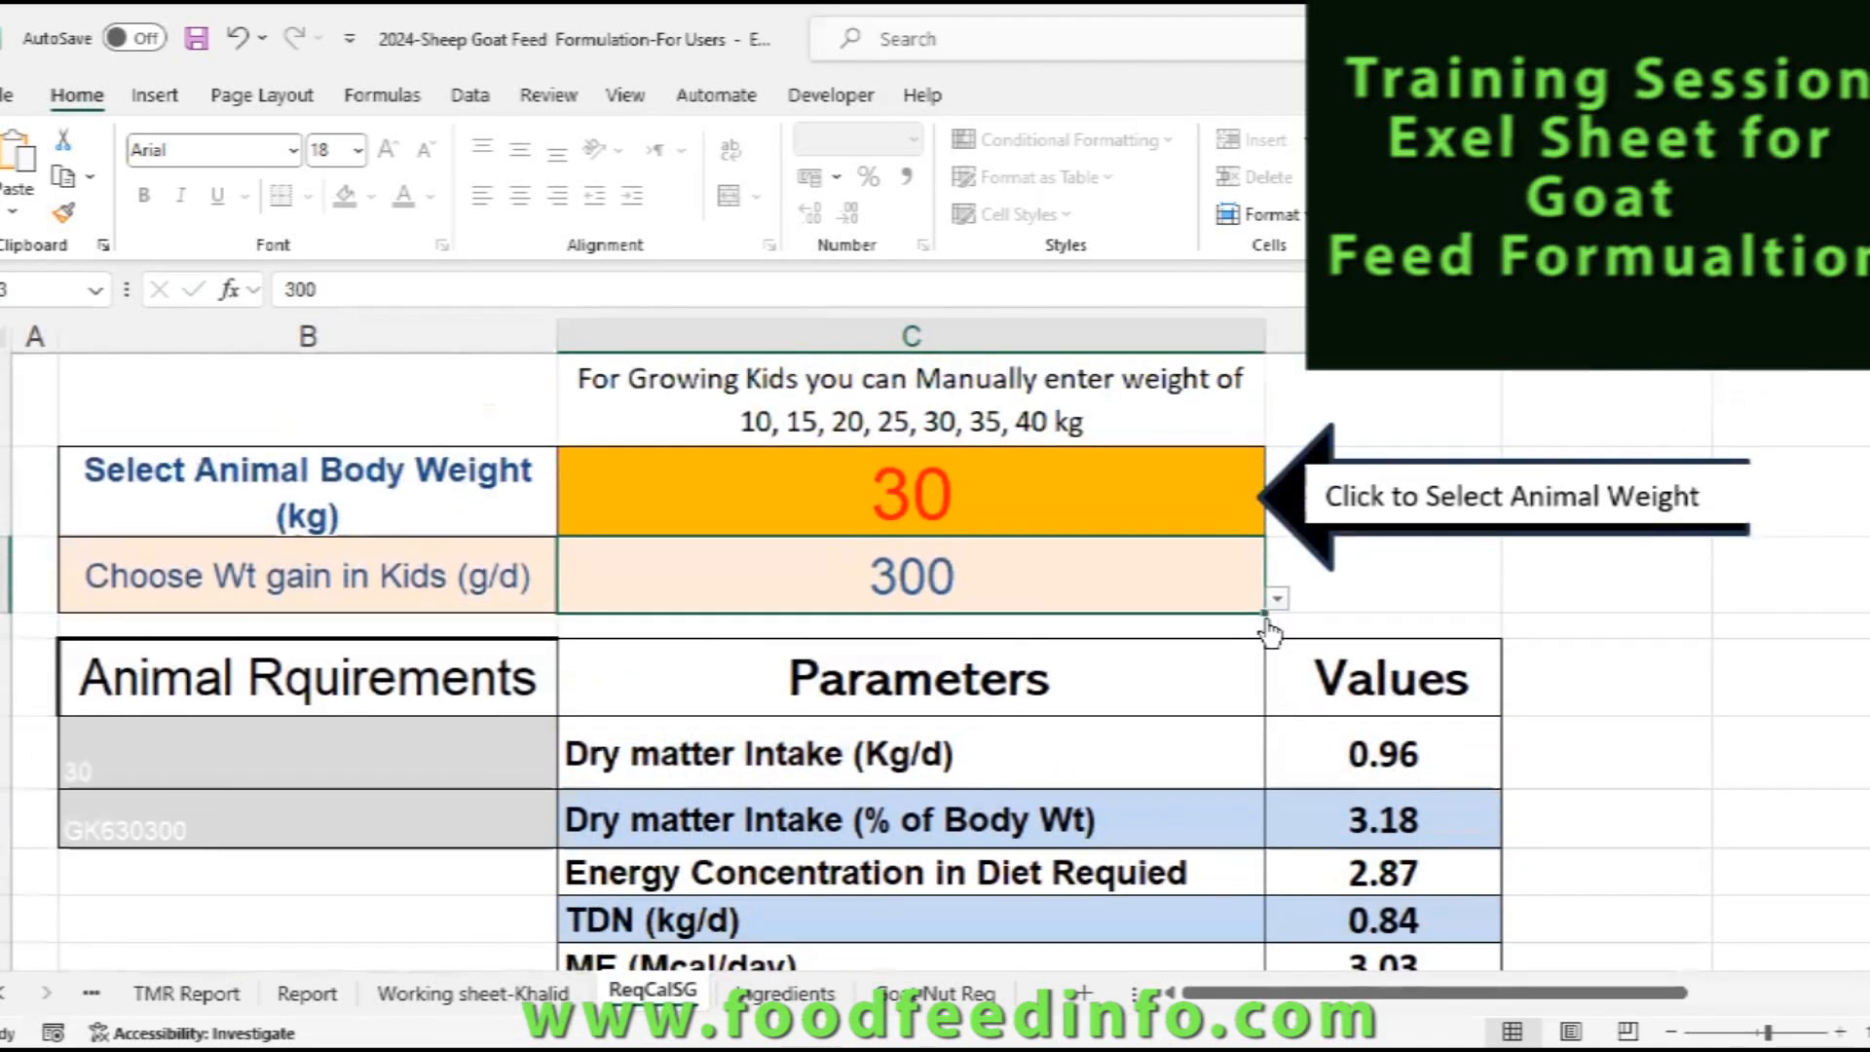
- Set the animal body weight to 20 kg from the Goat Mature Does group, and review the animal type selections
click(1083, 499)
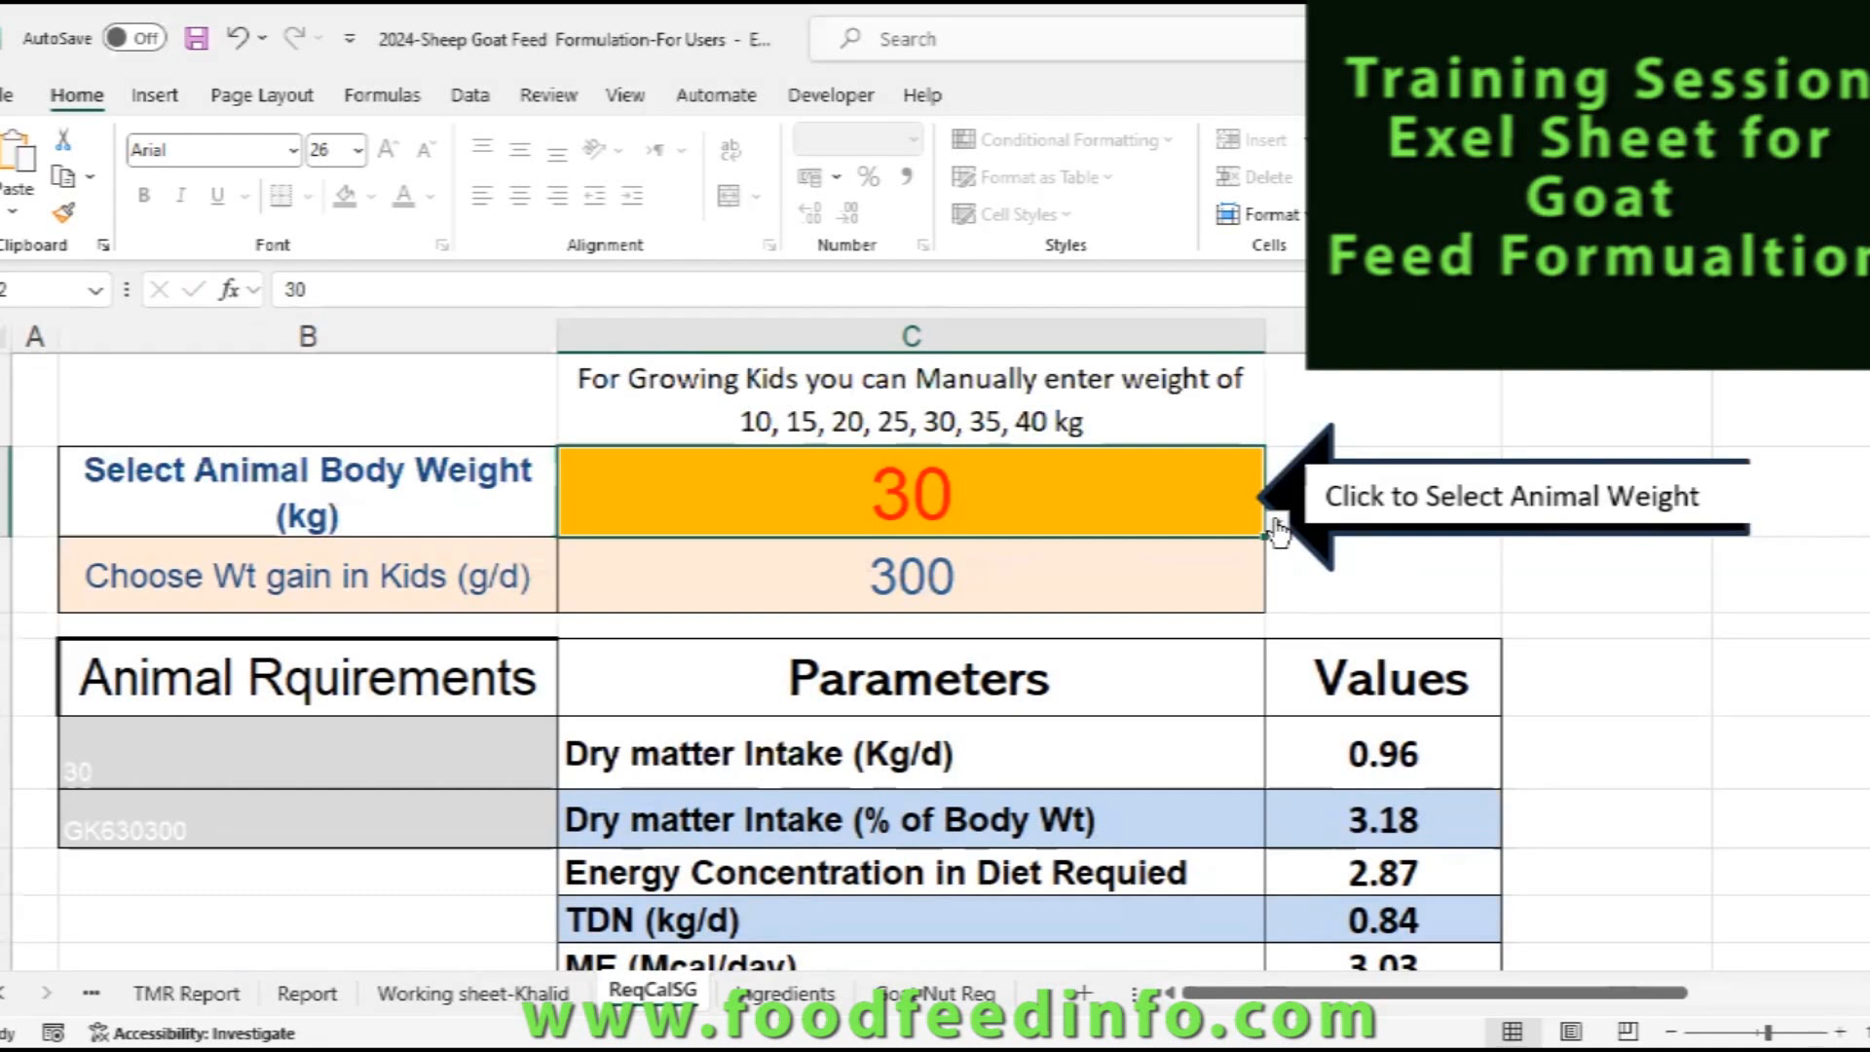
click(1276, 524)
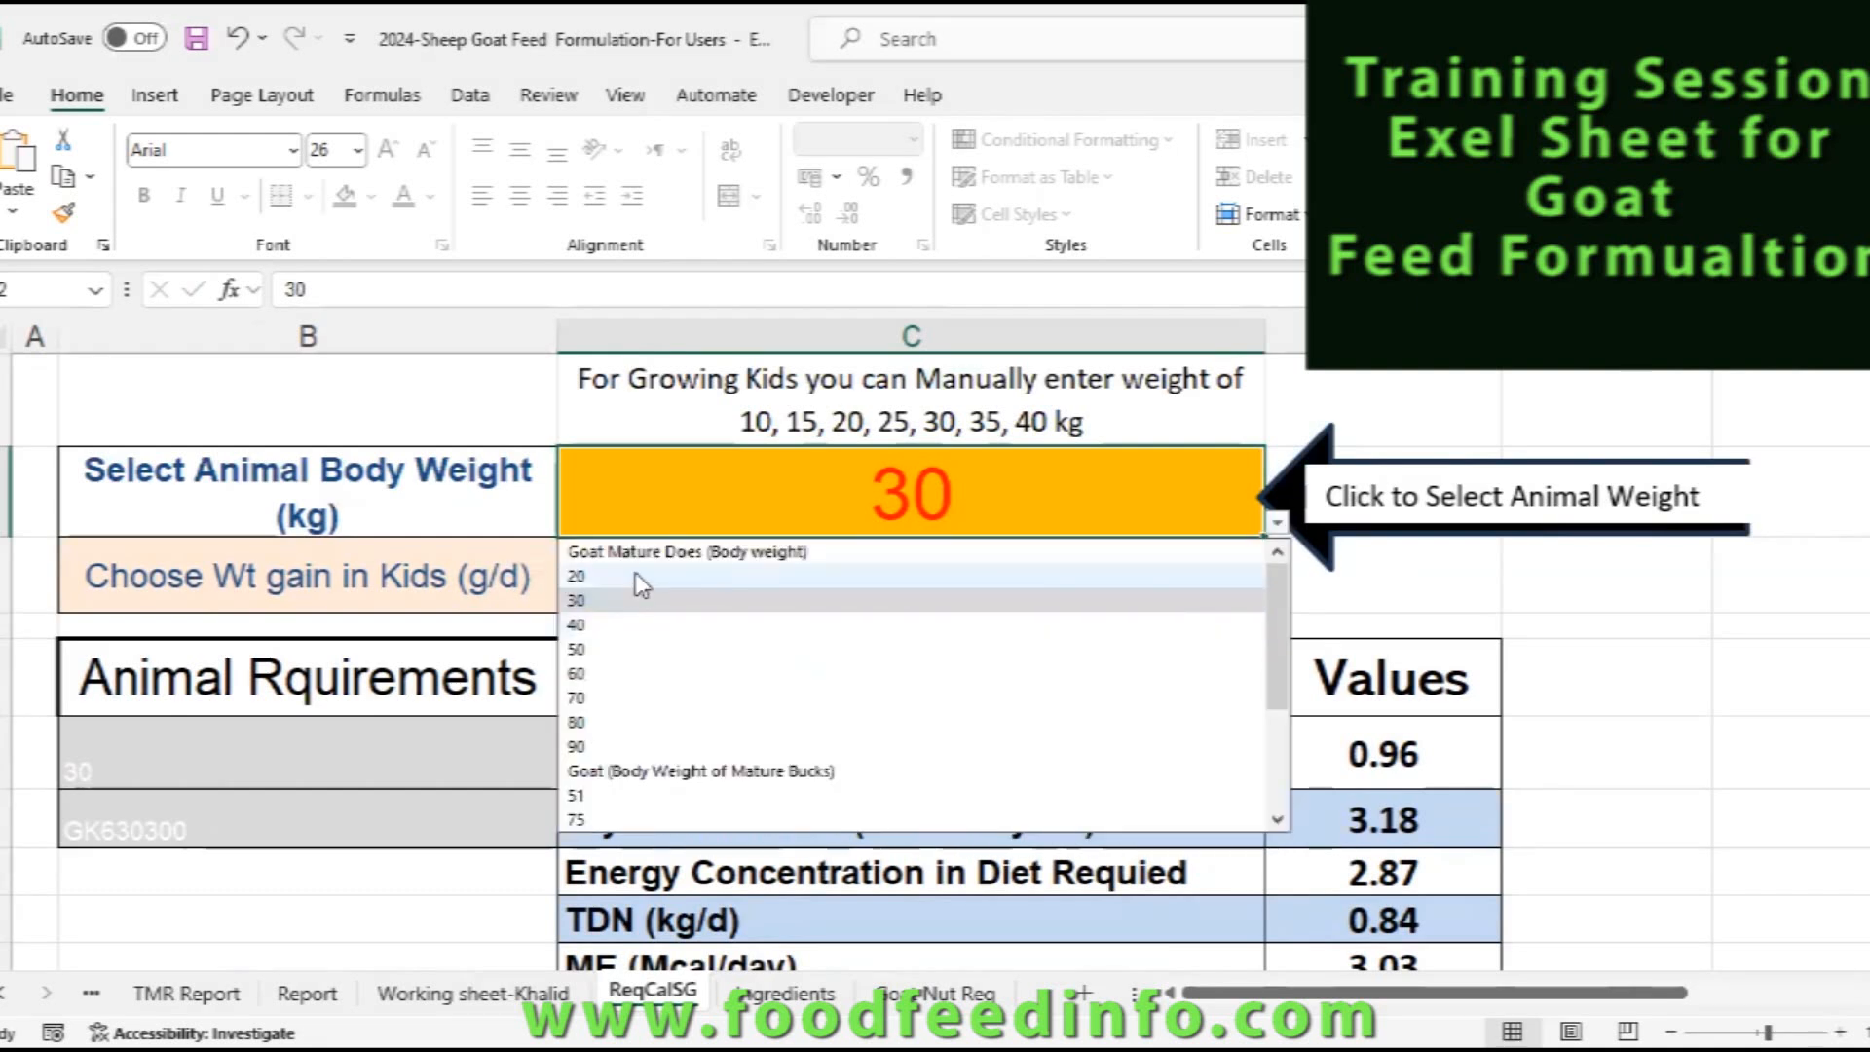
click(808, 577)
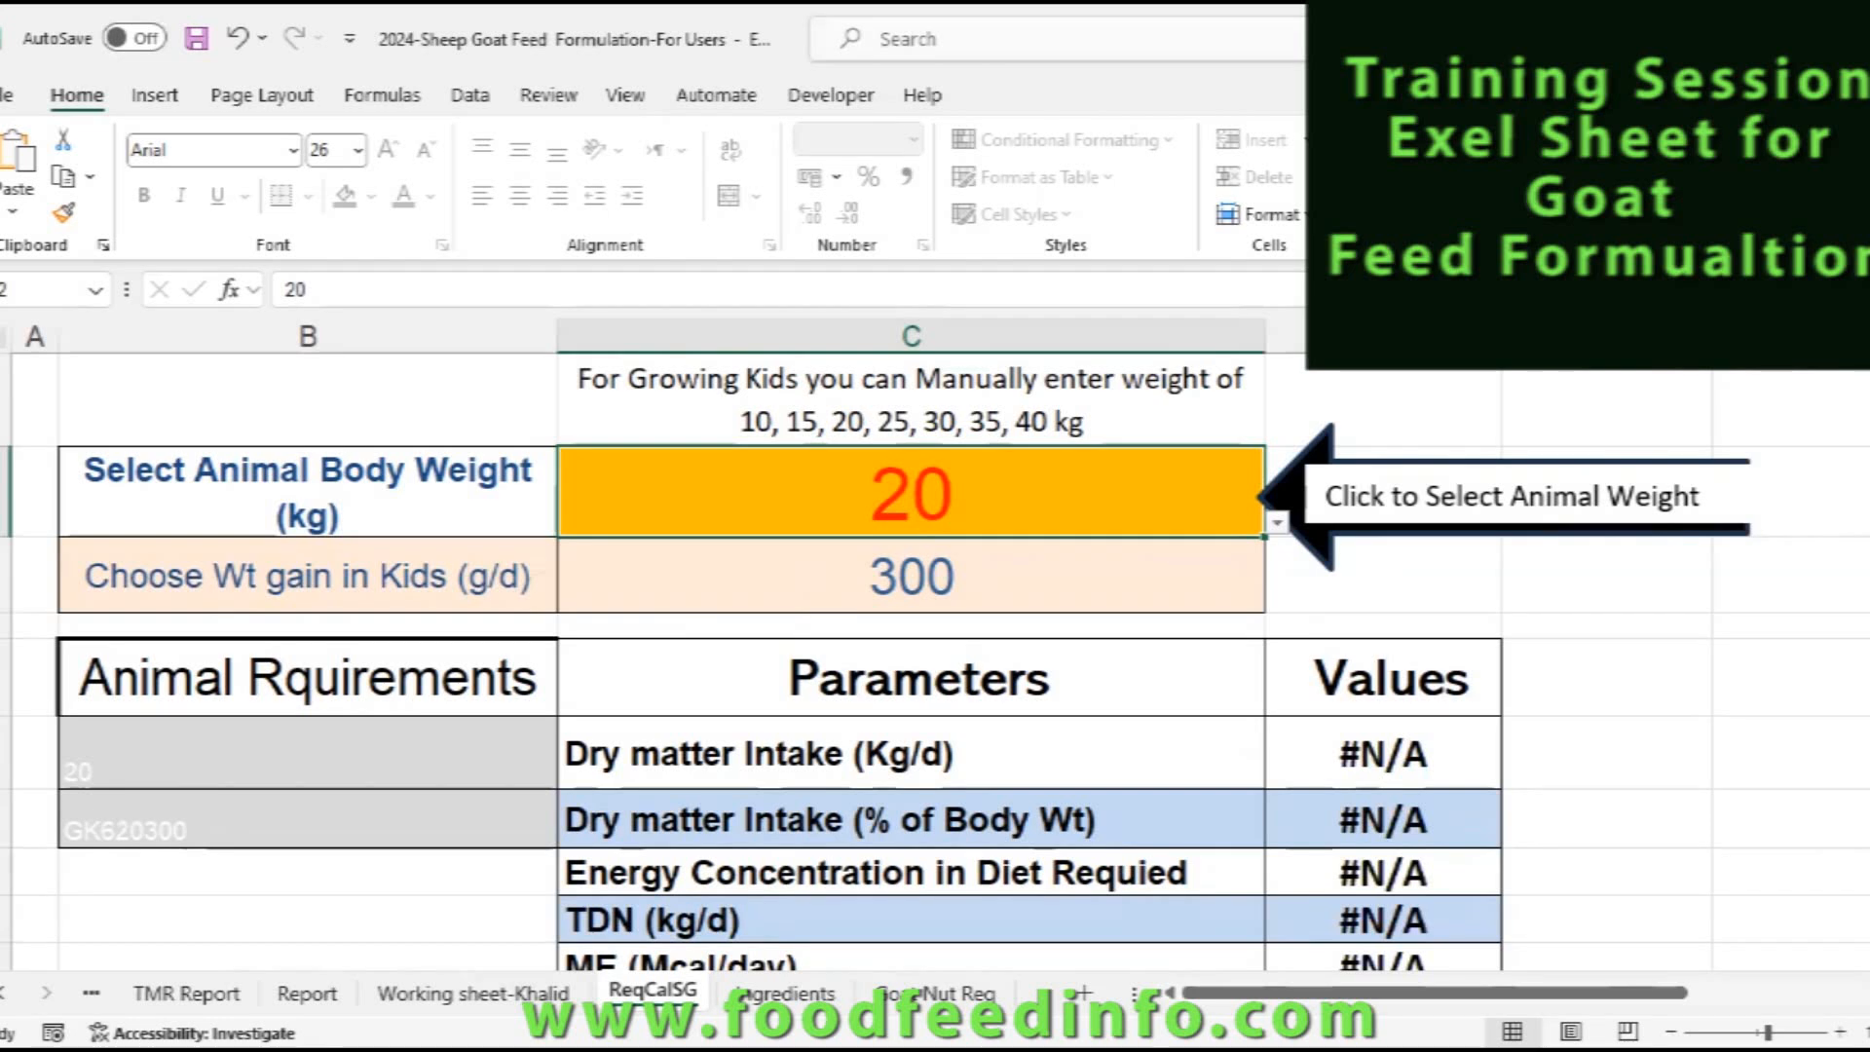
scroll(935, 662, up, 2)
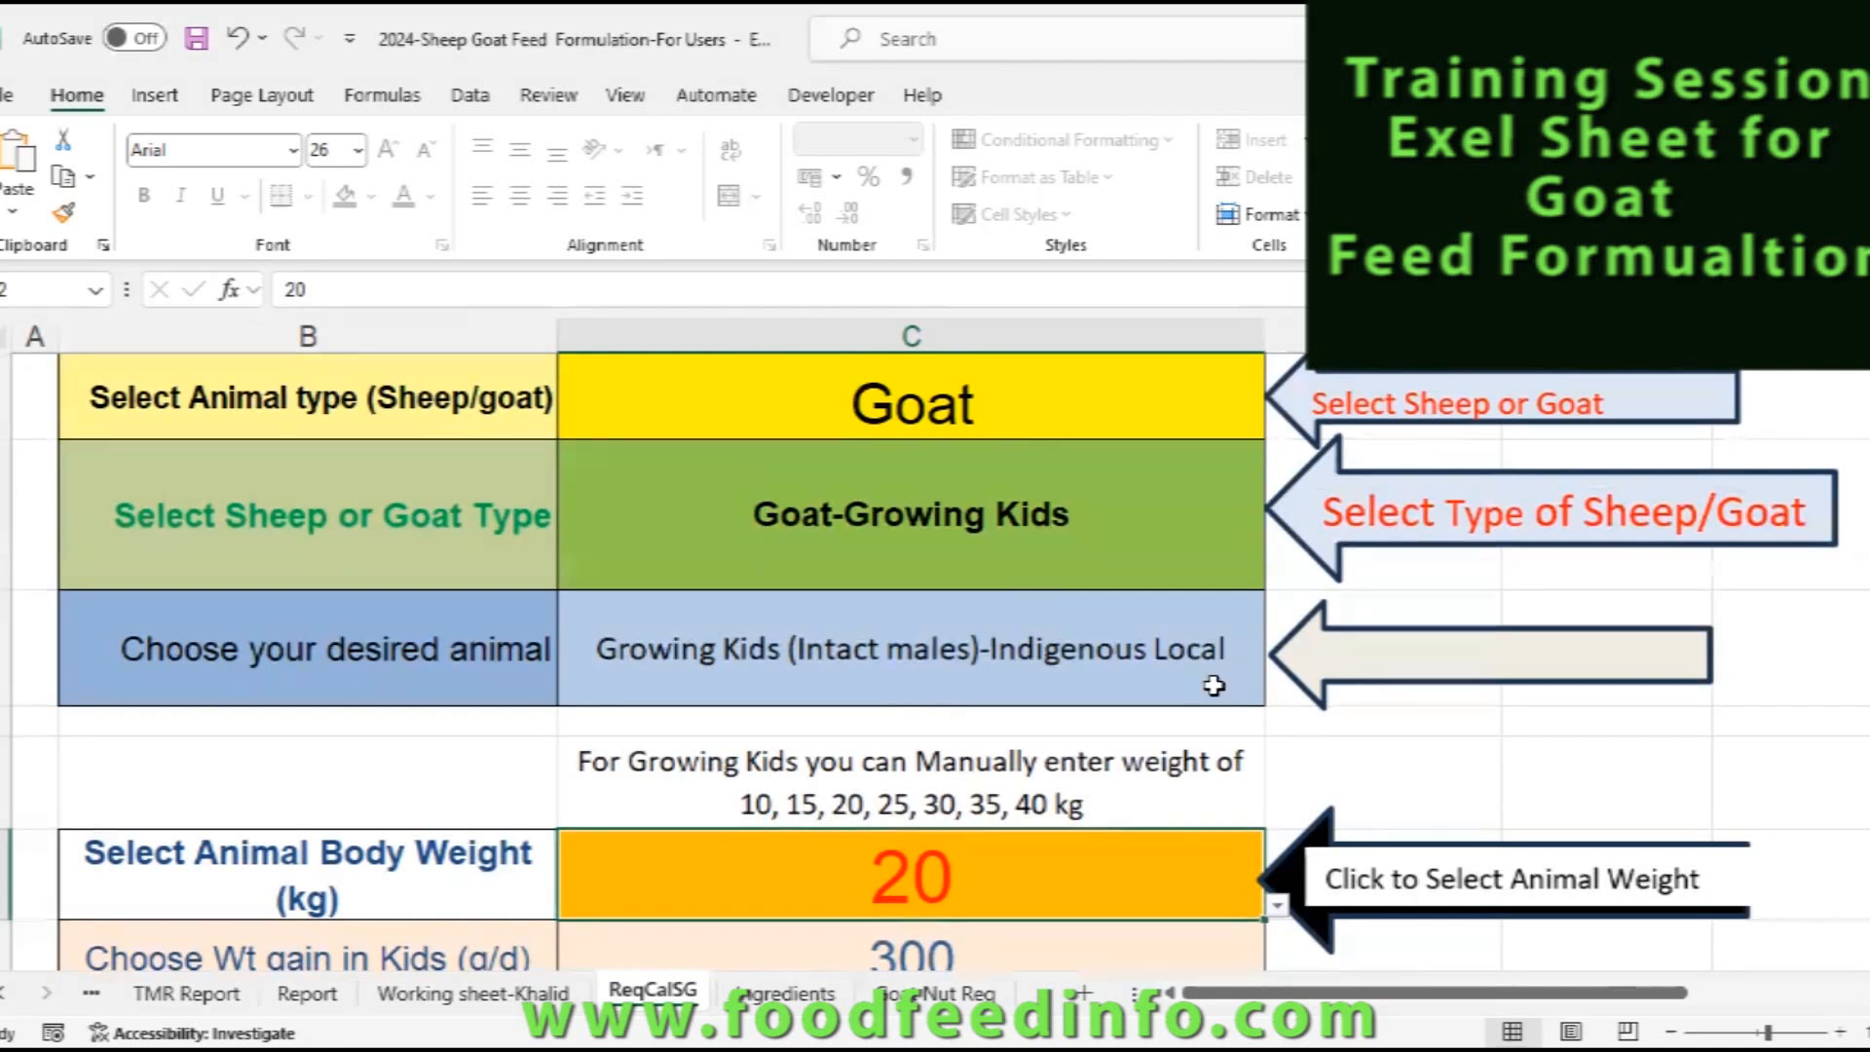
scroll(877, 482, down, 3)
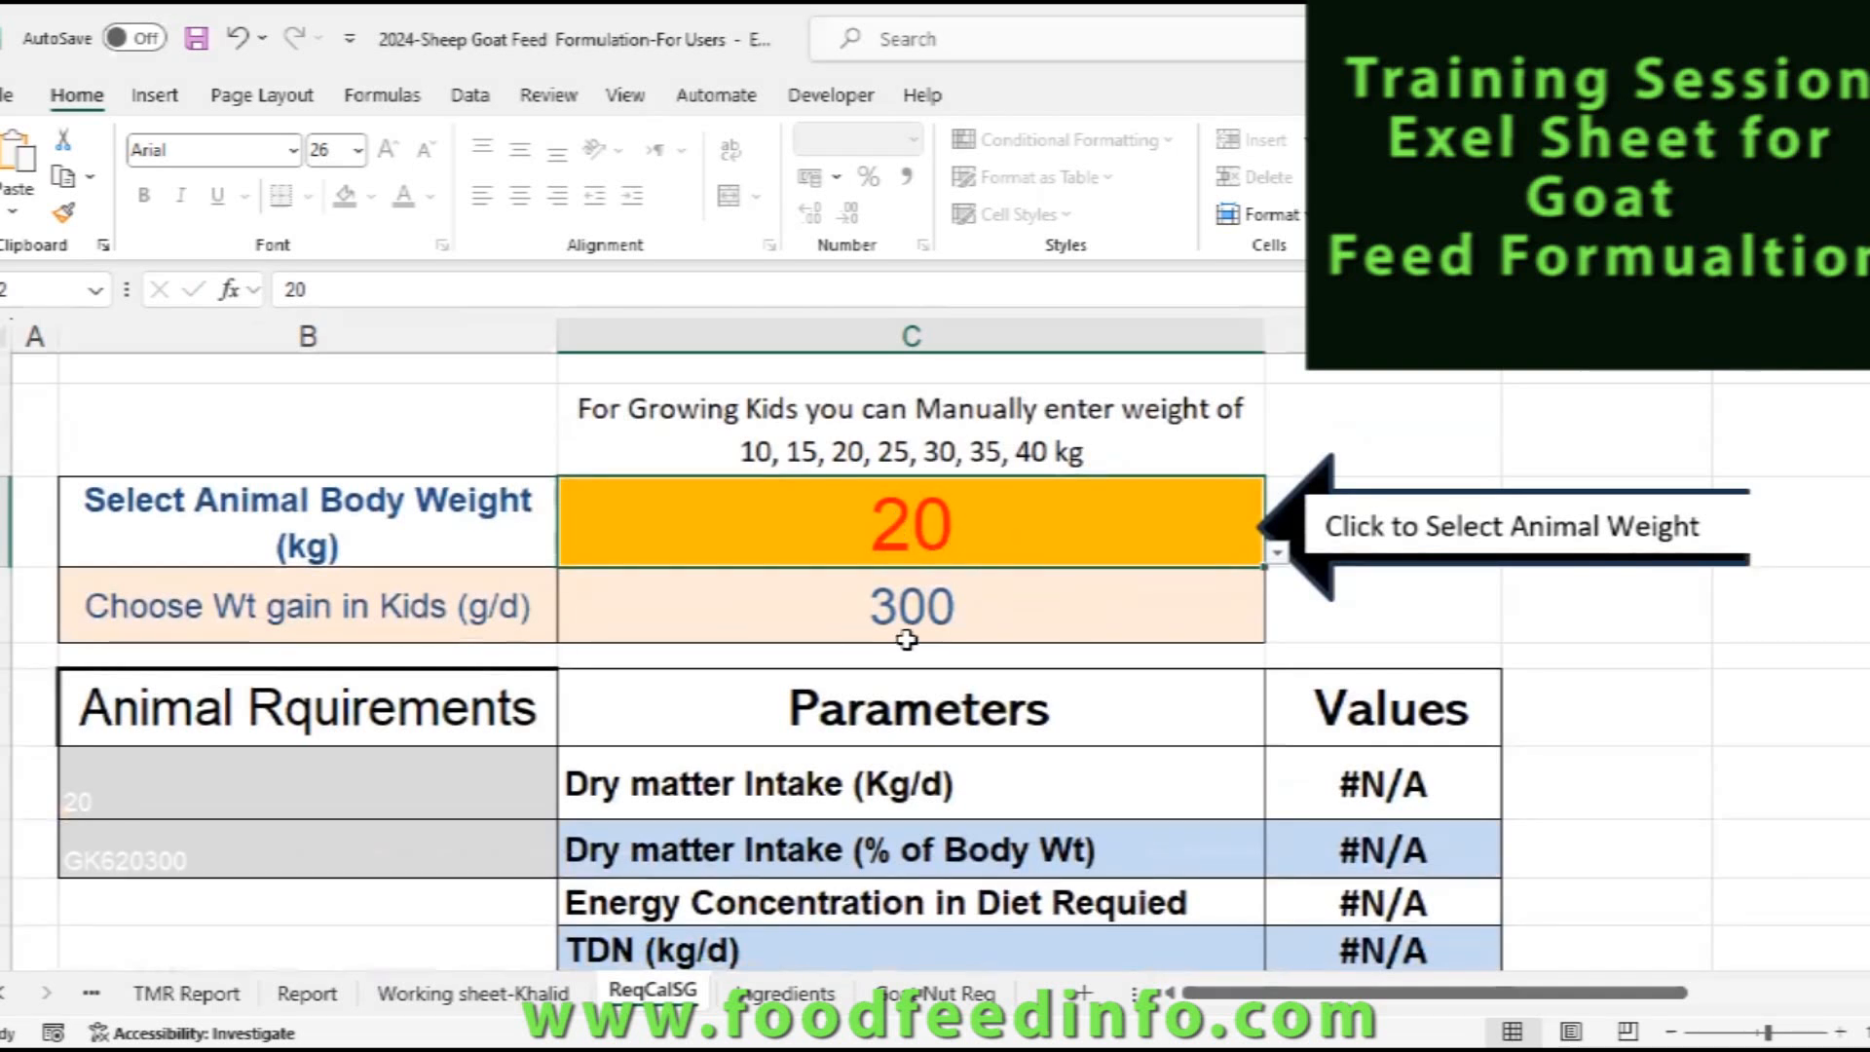
- Set the weight gain in kids to 25 g/d, try 100 g/d, and return it to 25 g/d
click(1216, 638)
click(1276, 633)
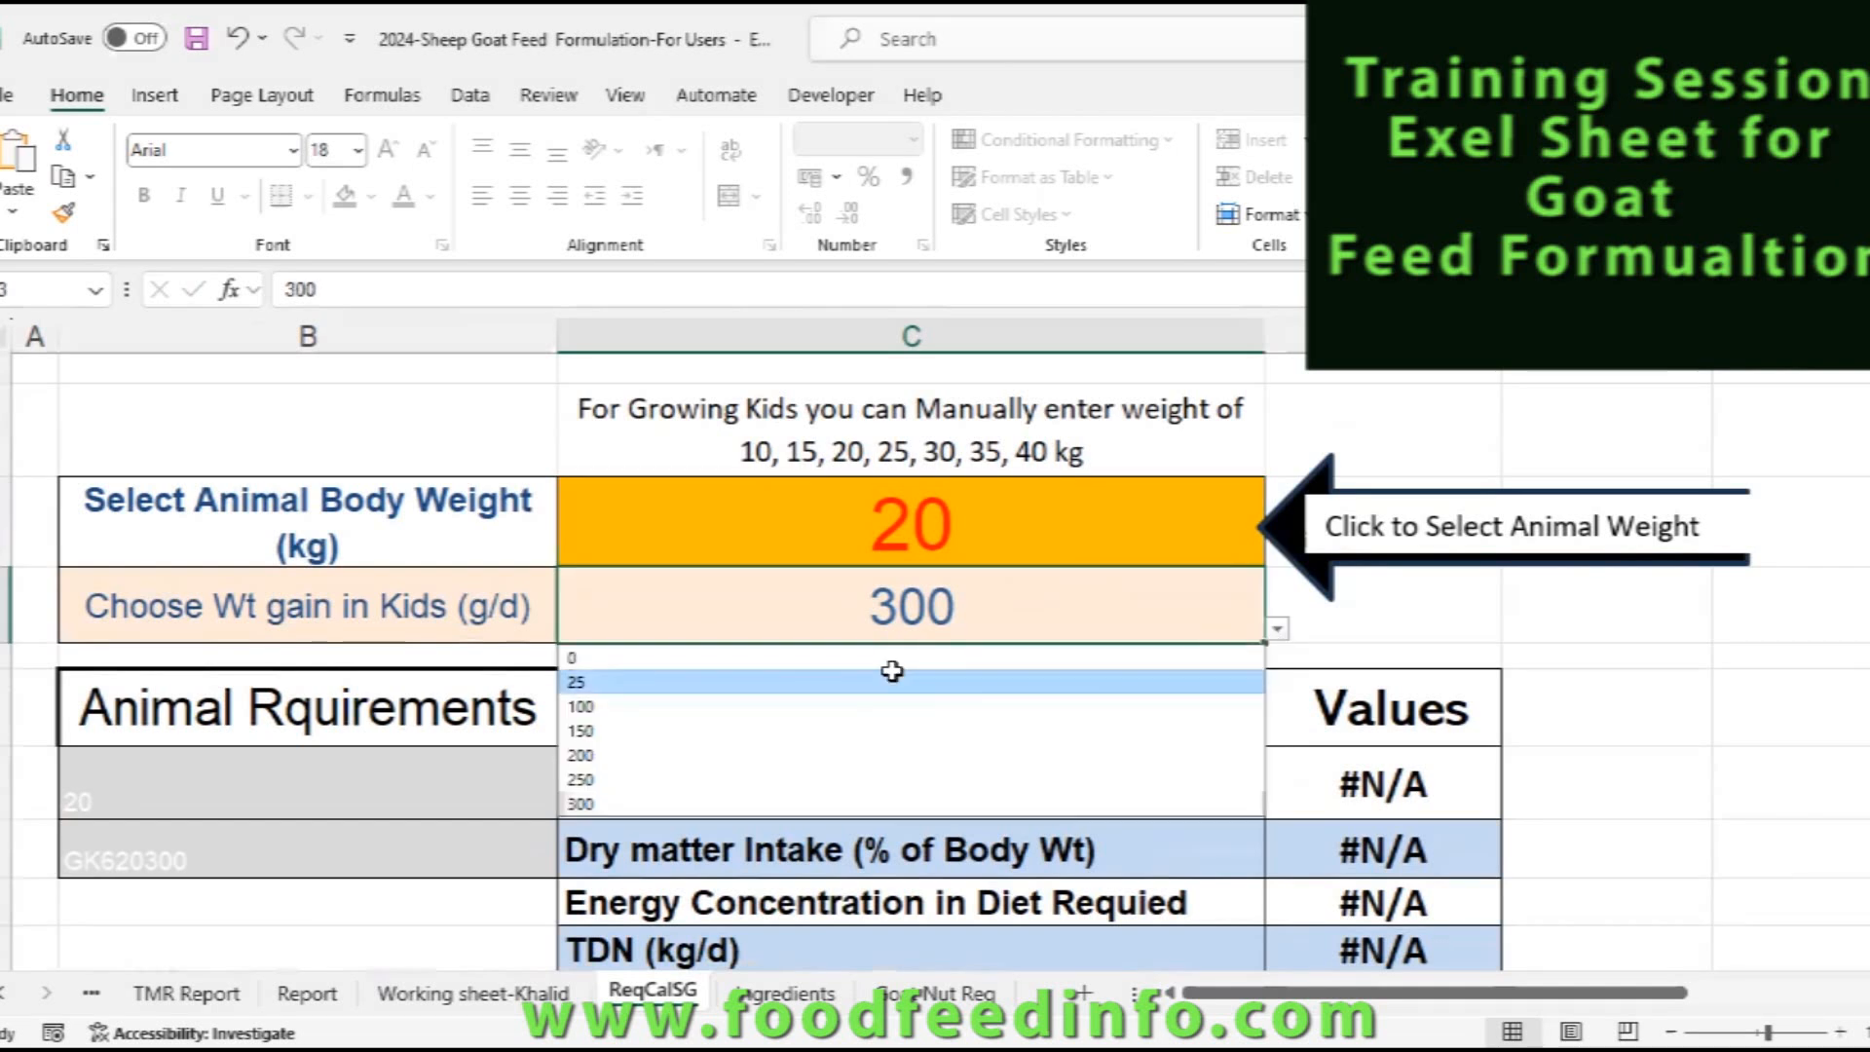
click(889, 677)
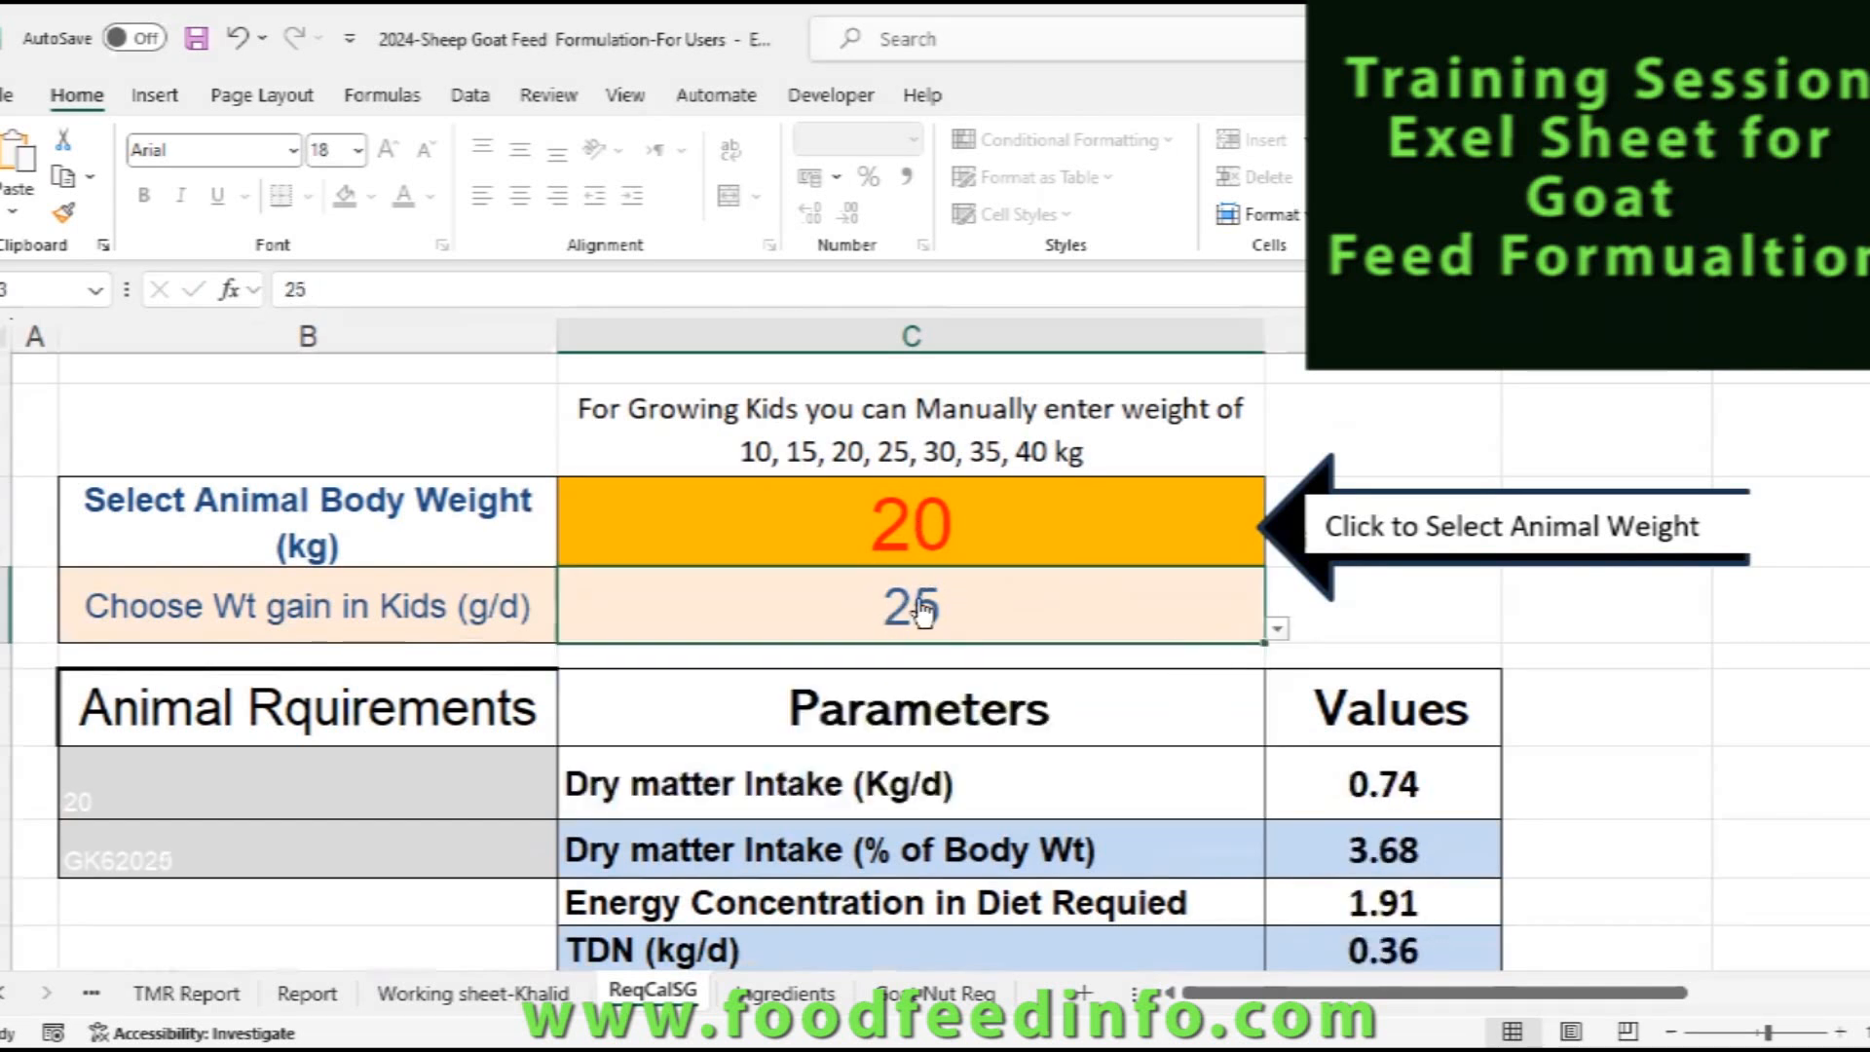
click(1279, 639)
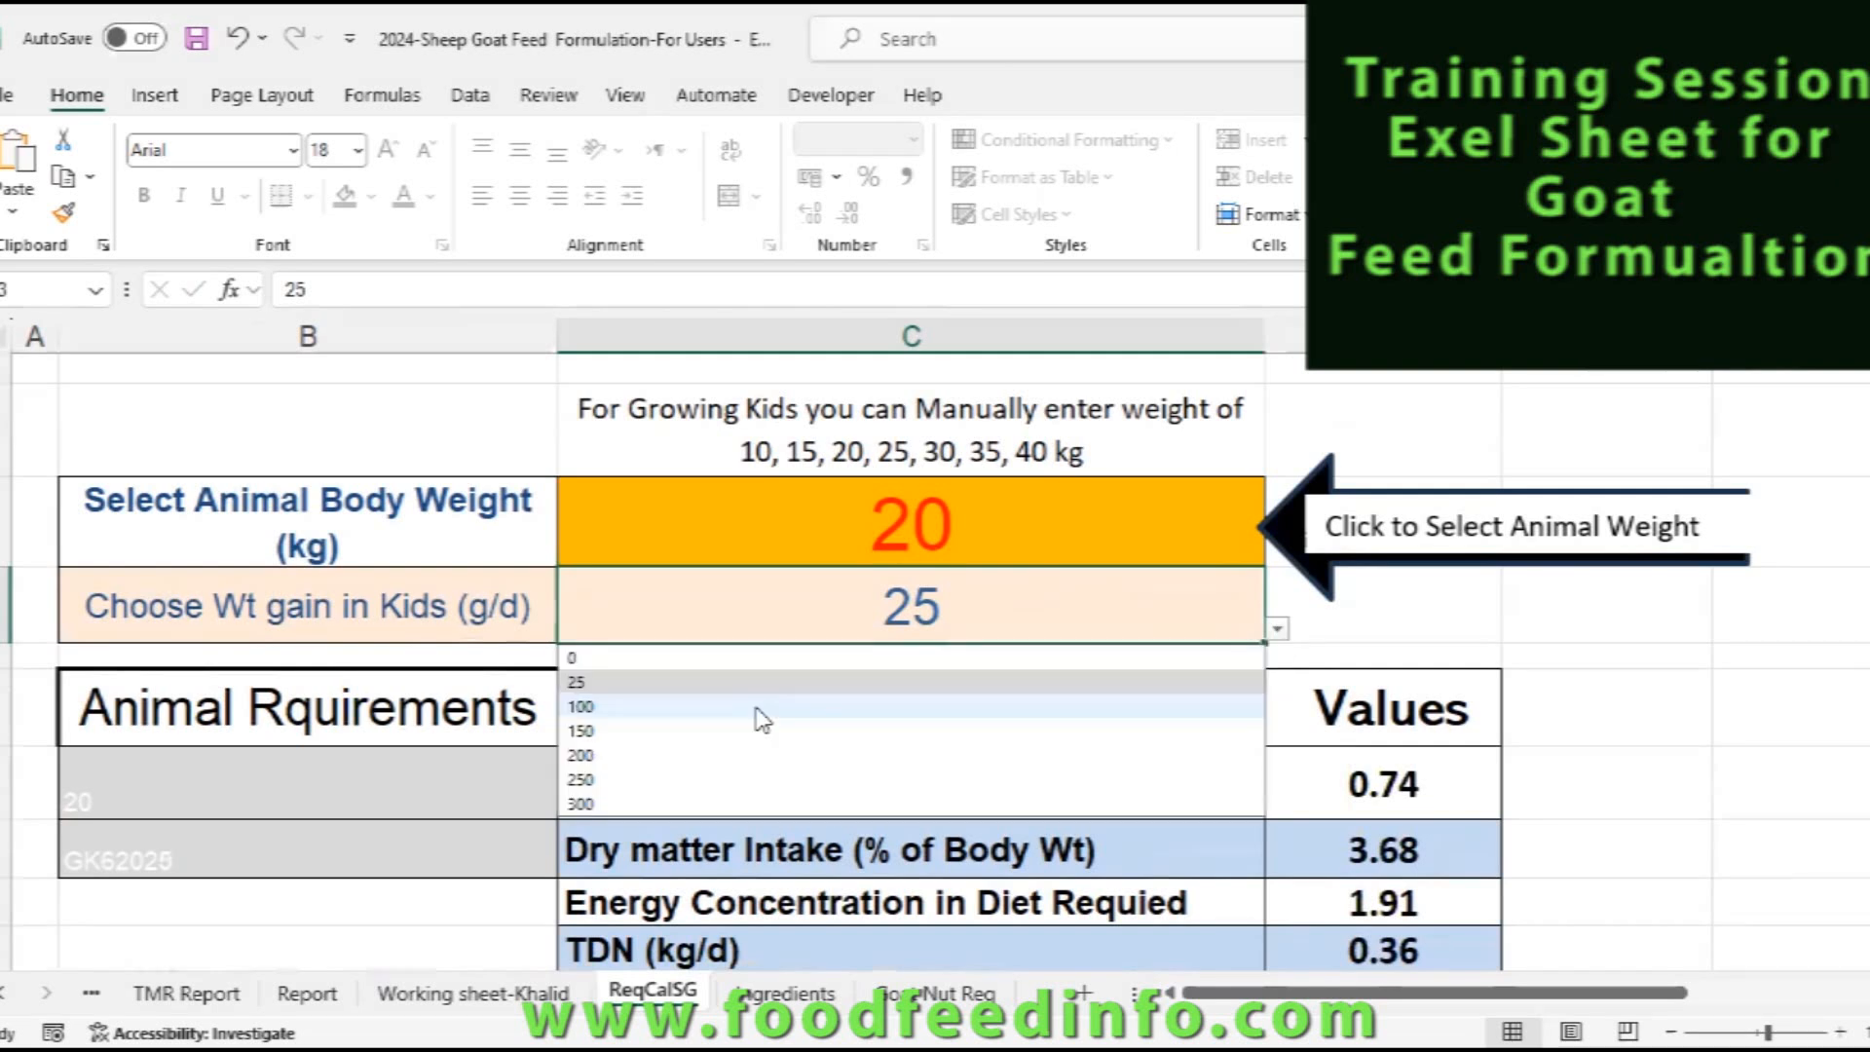
click(754, 703)
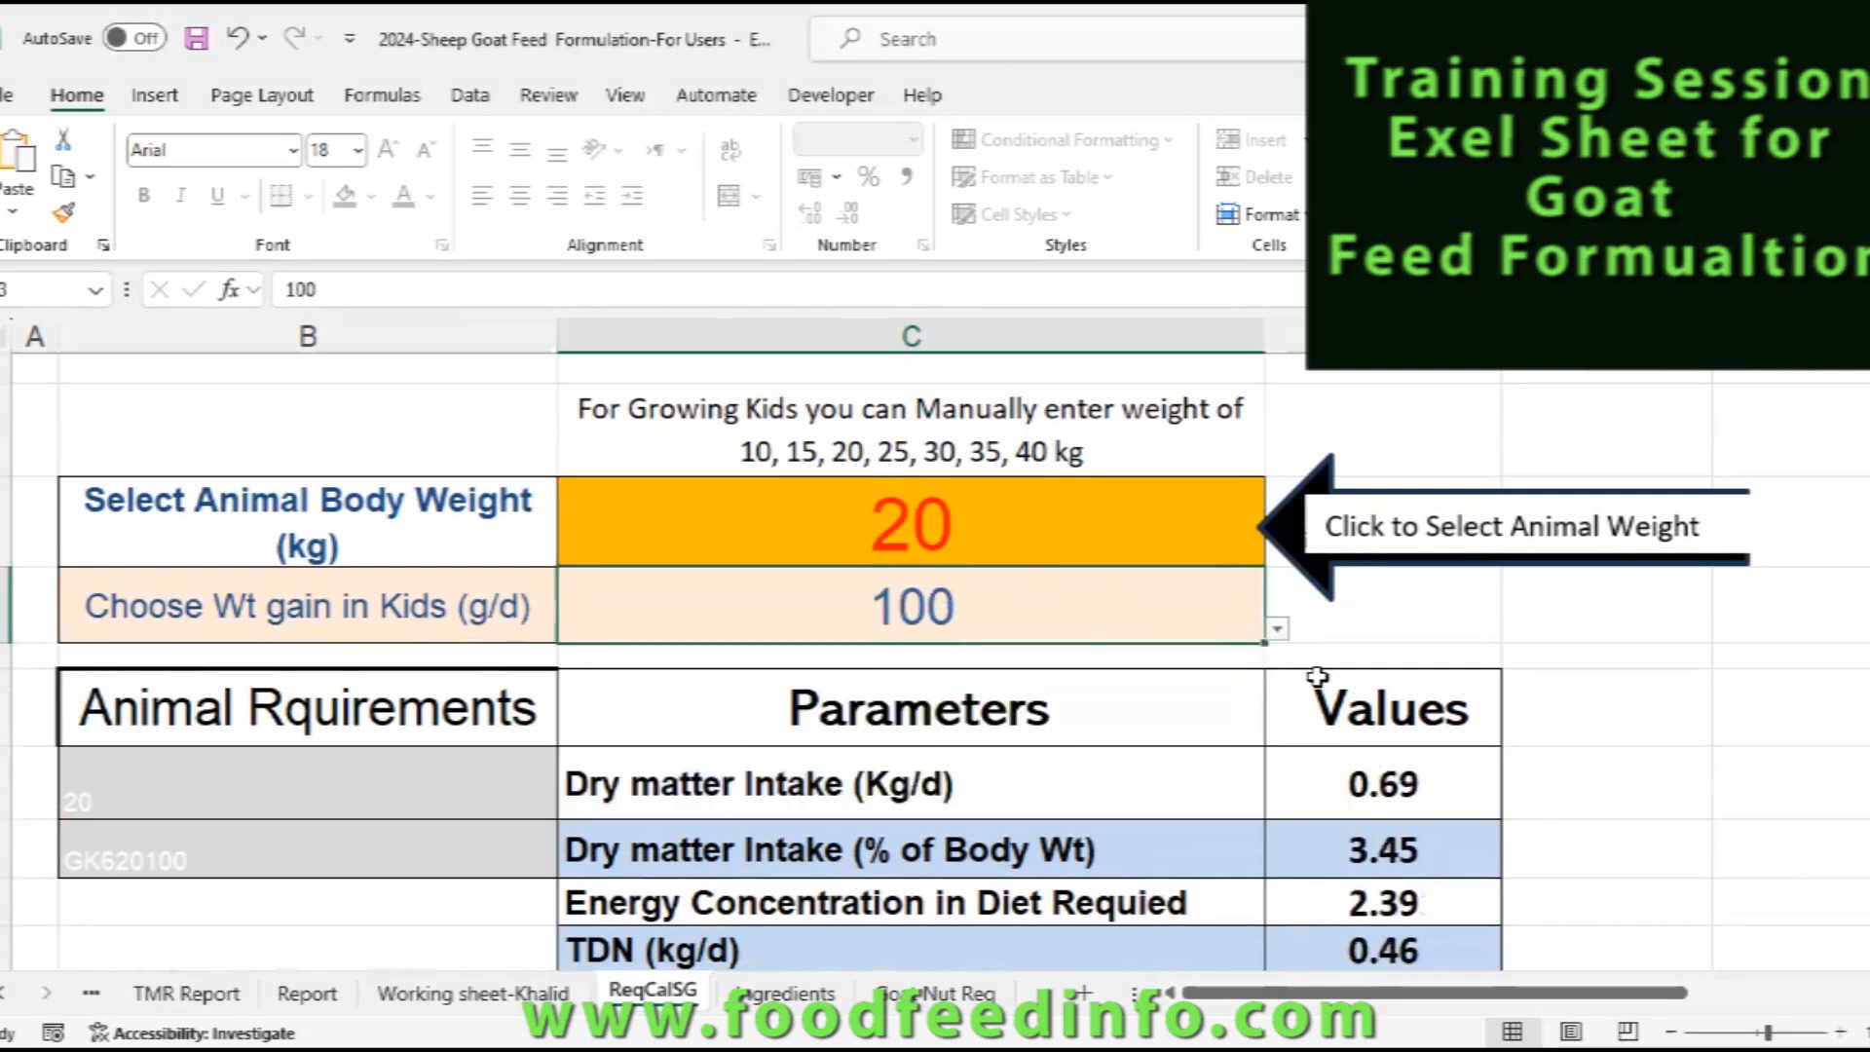
click(1280, 633)
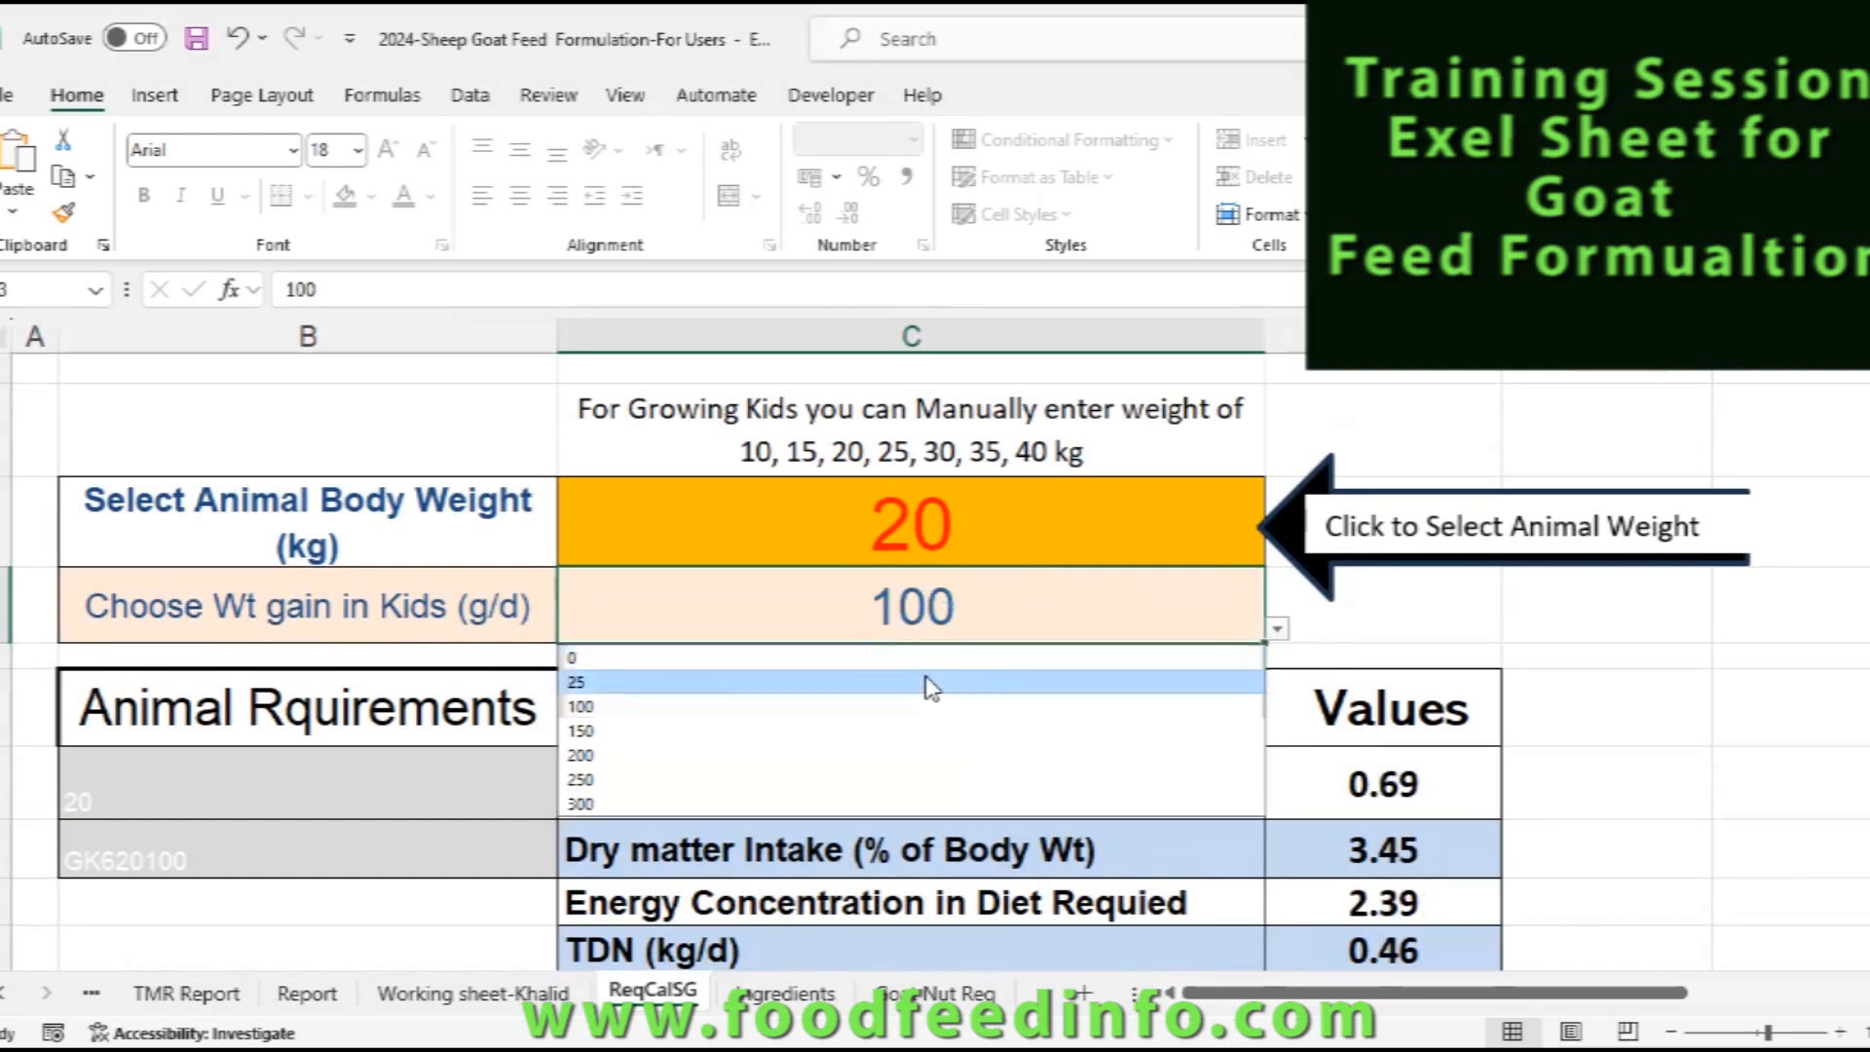
click(930, 684)
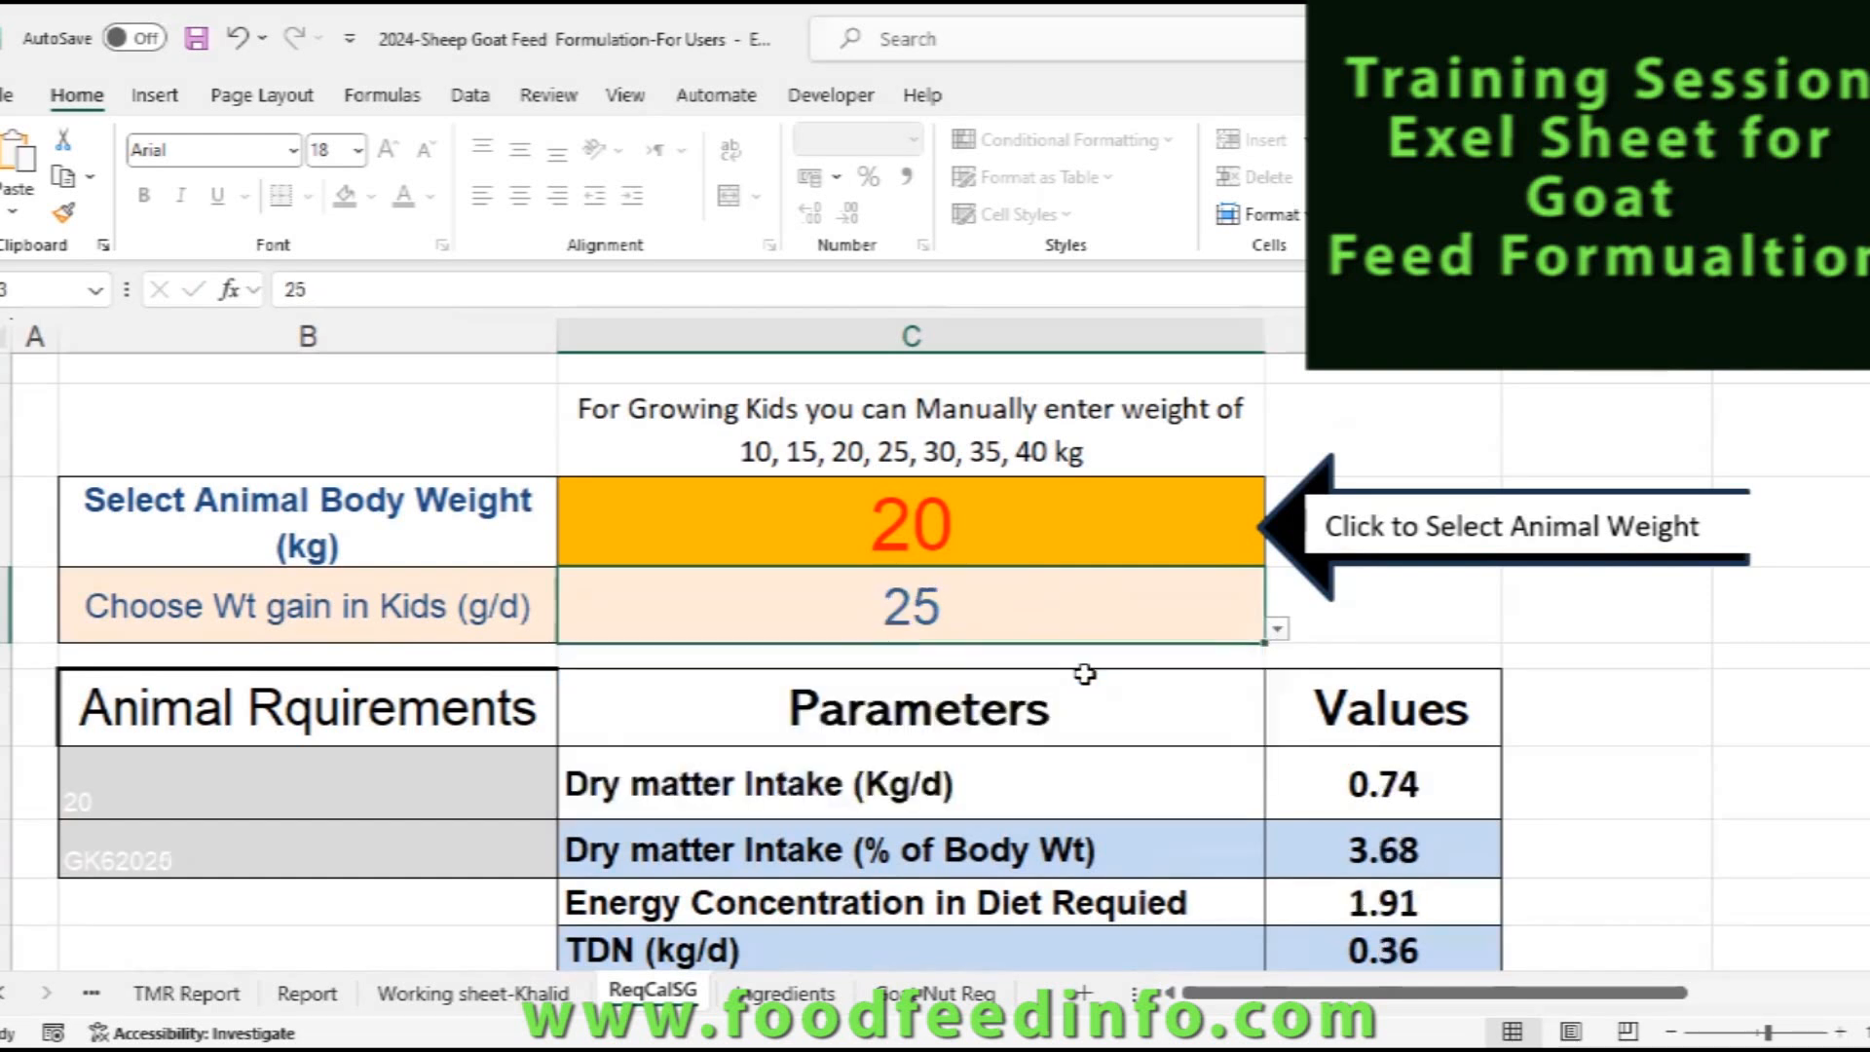
- Try weight gains of 150 and 200 g/d for the 20 kg body weight
click(1277, 631)
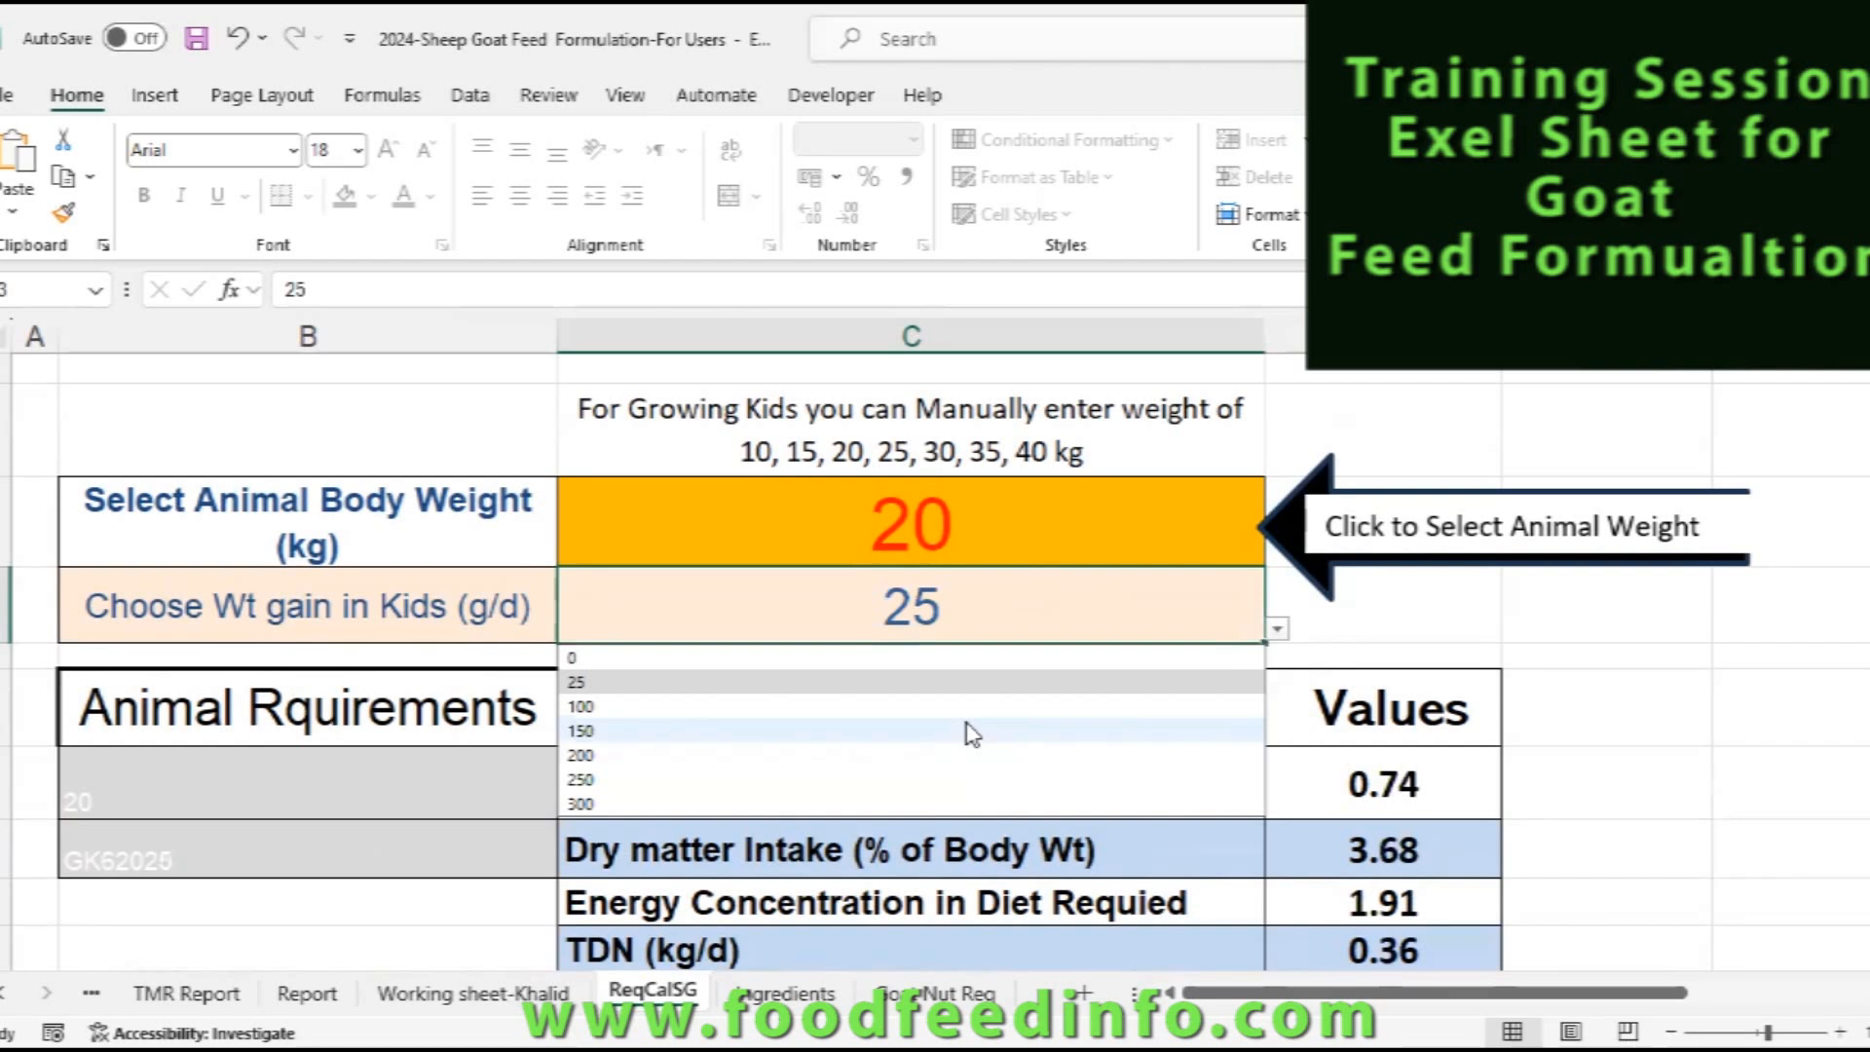
click(965, 726)
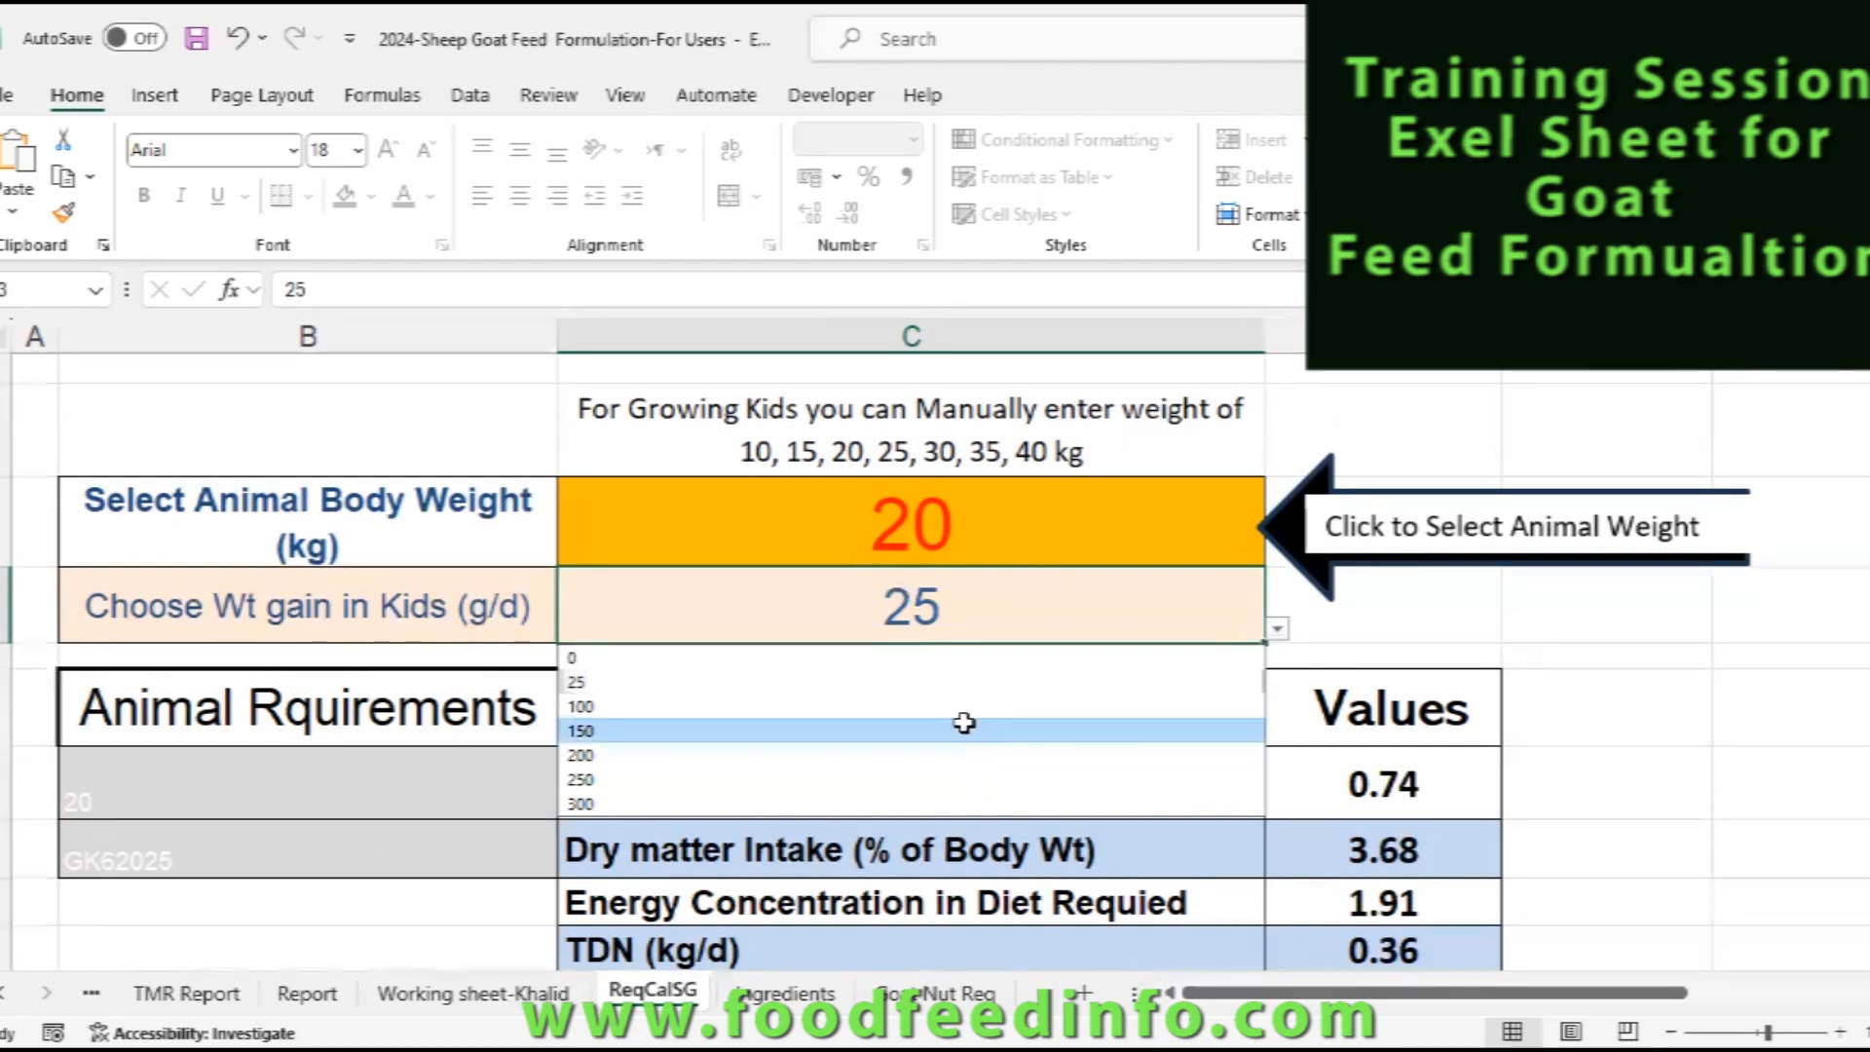
click(964, 722)
click(1277, 629)
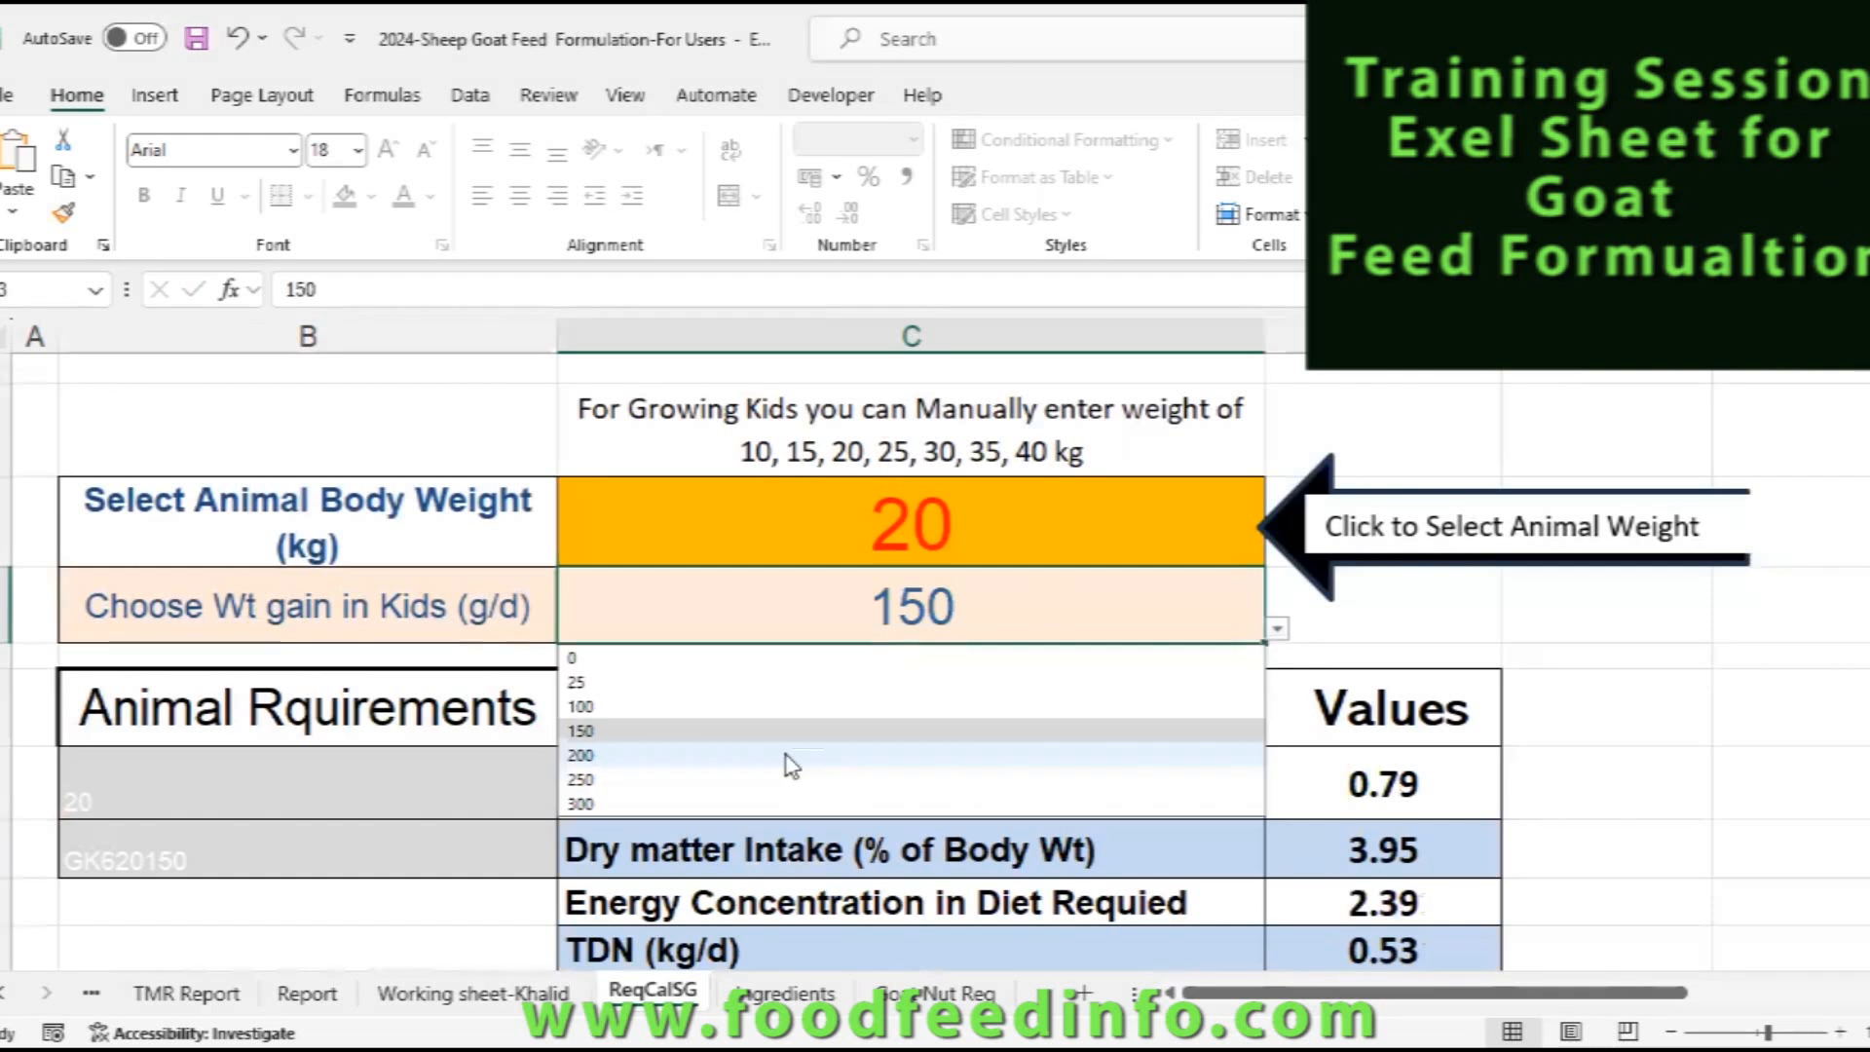
click(778, 764)
click(778, 764)
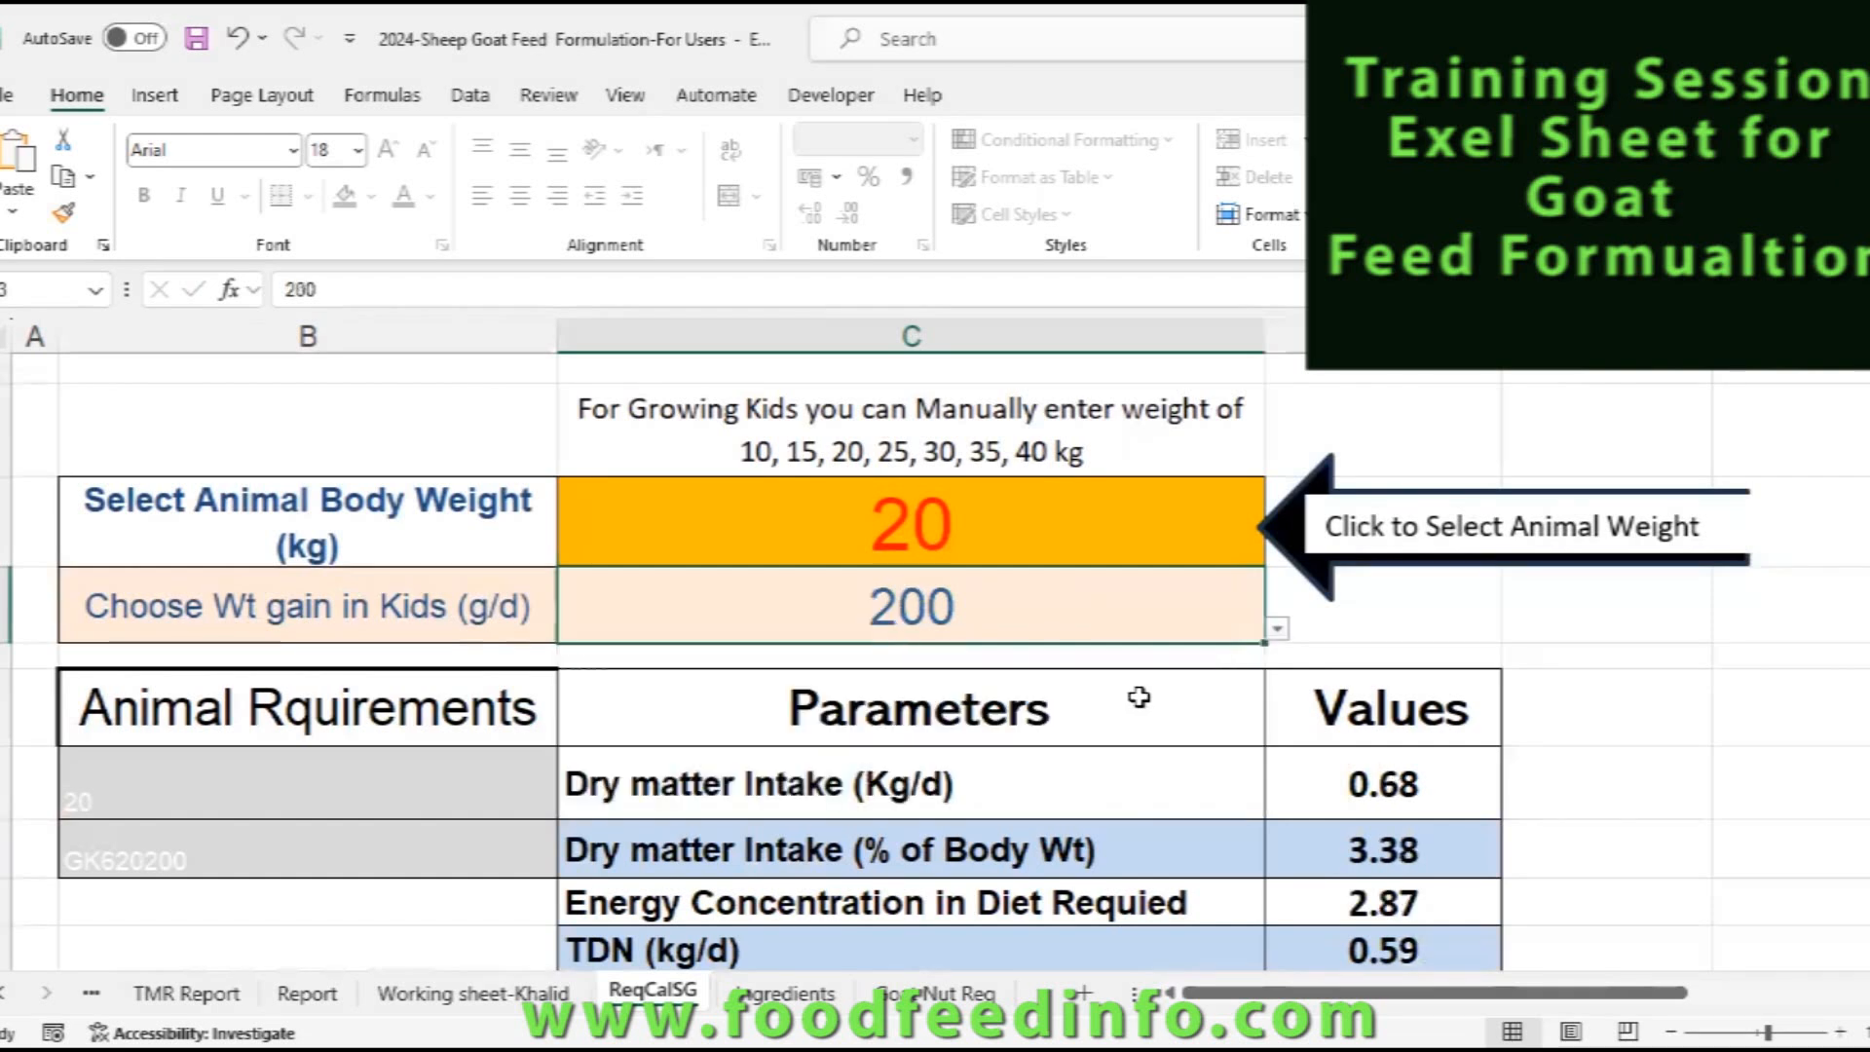
- Raise the weight gain to 250 and 300 g/d, and bring it back to 250 g/d
click(1277, 631)
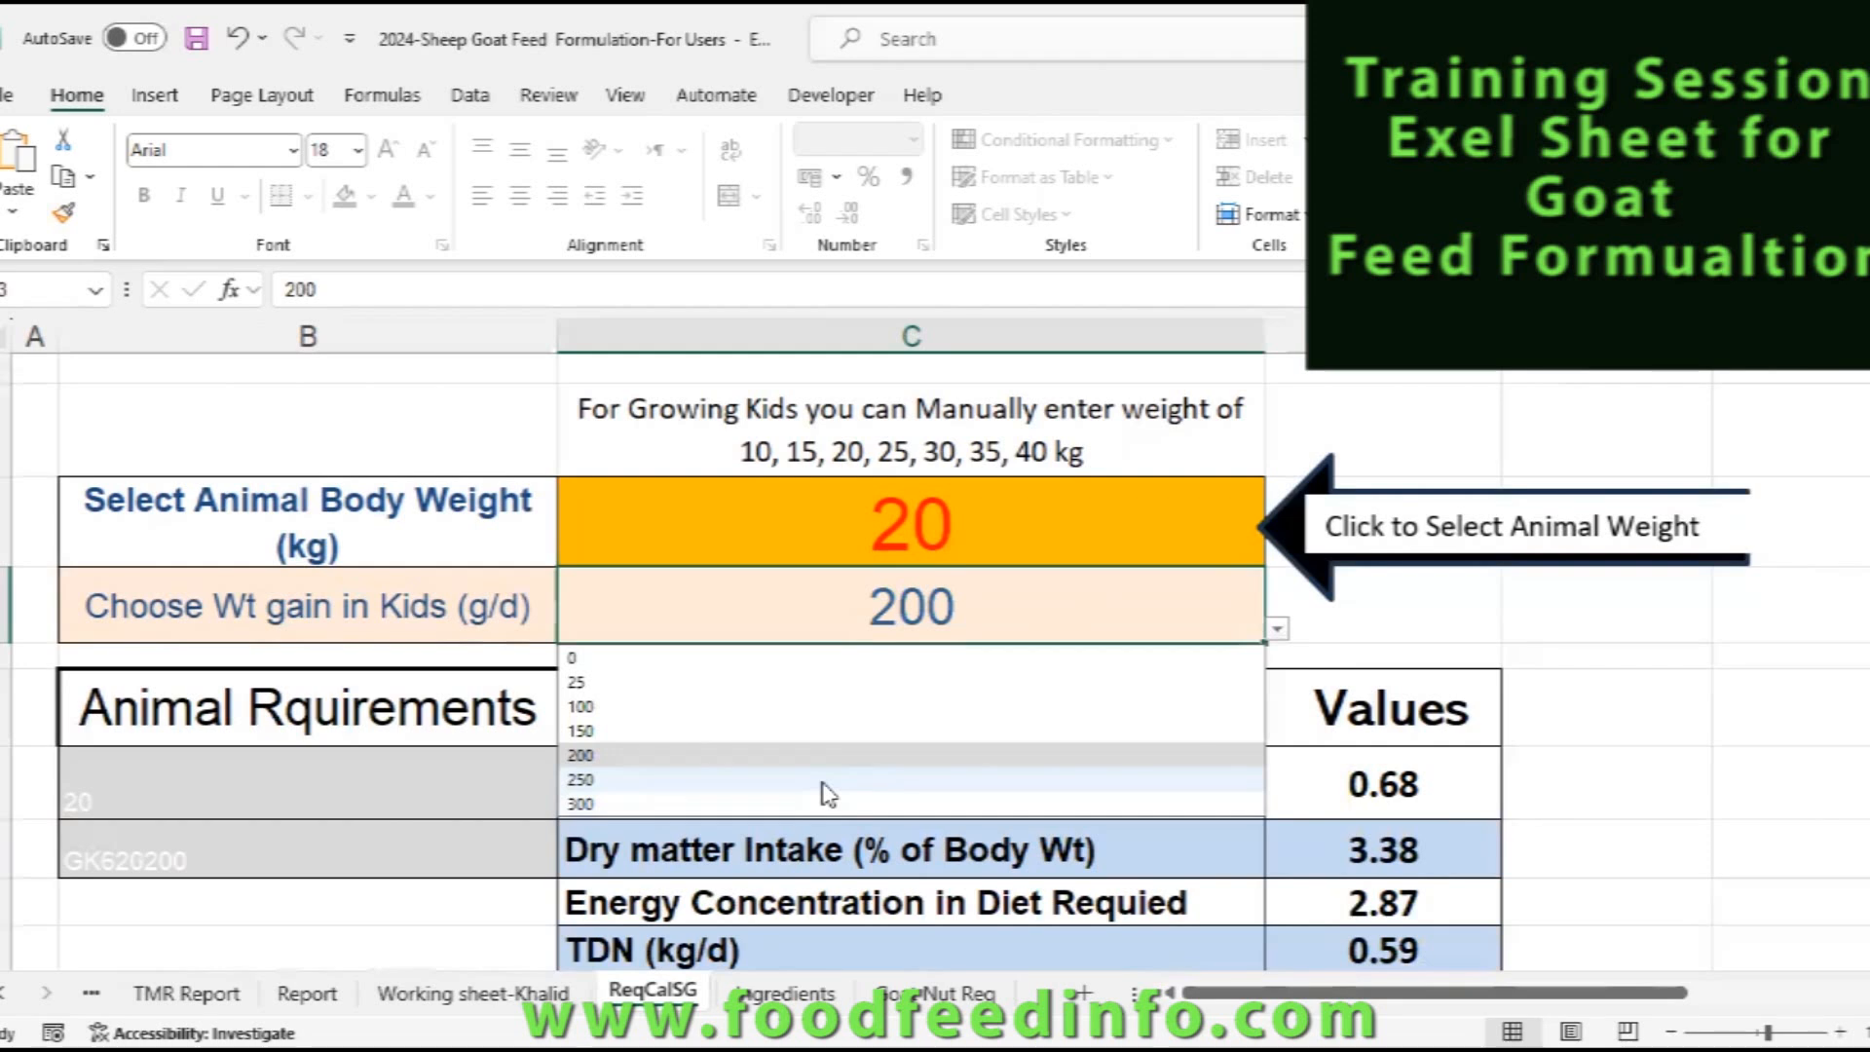
click(823, 782)
click(1277, 631)
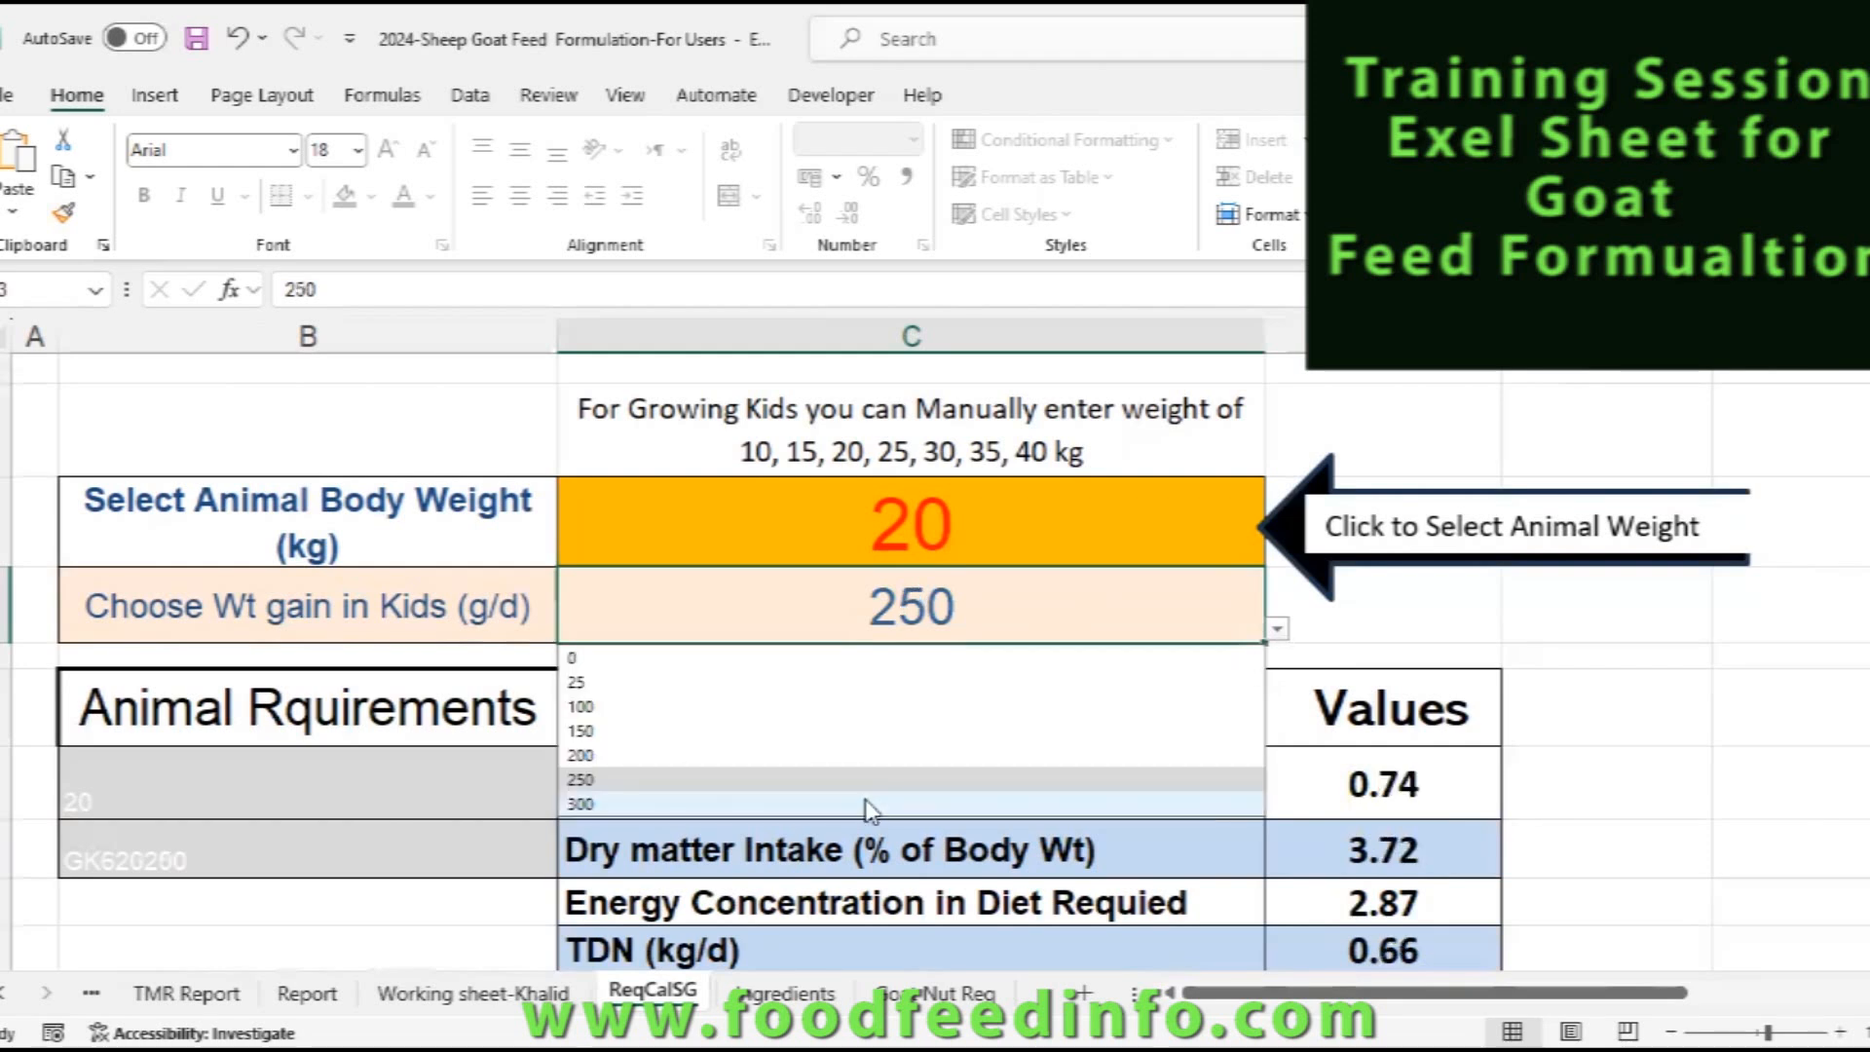
click(645, 803)
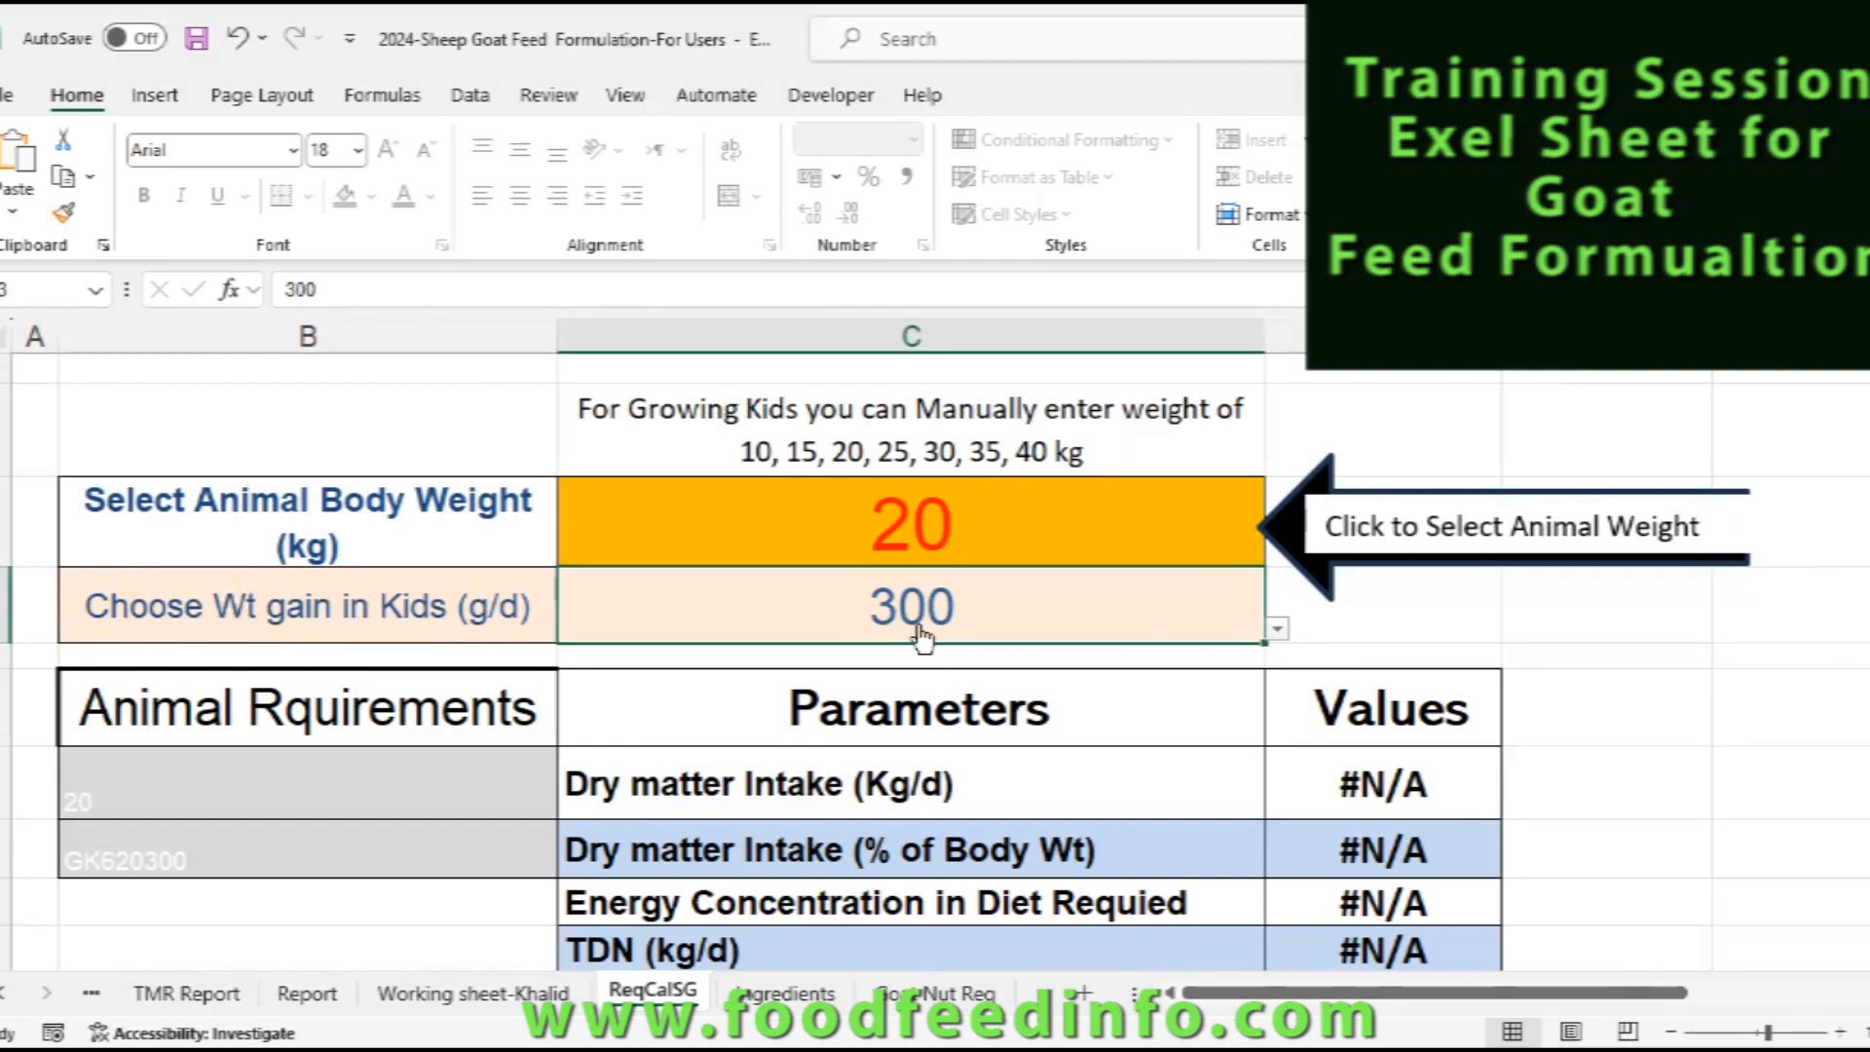
click(1278, 631)
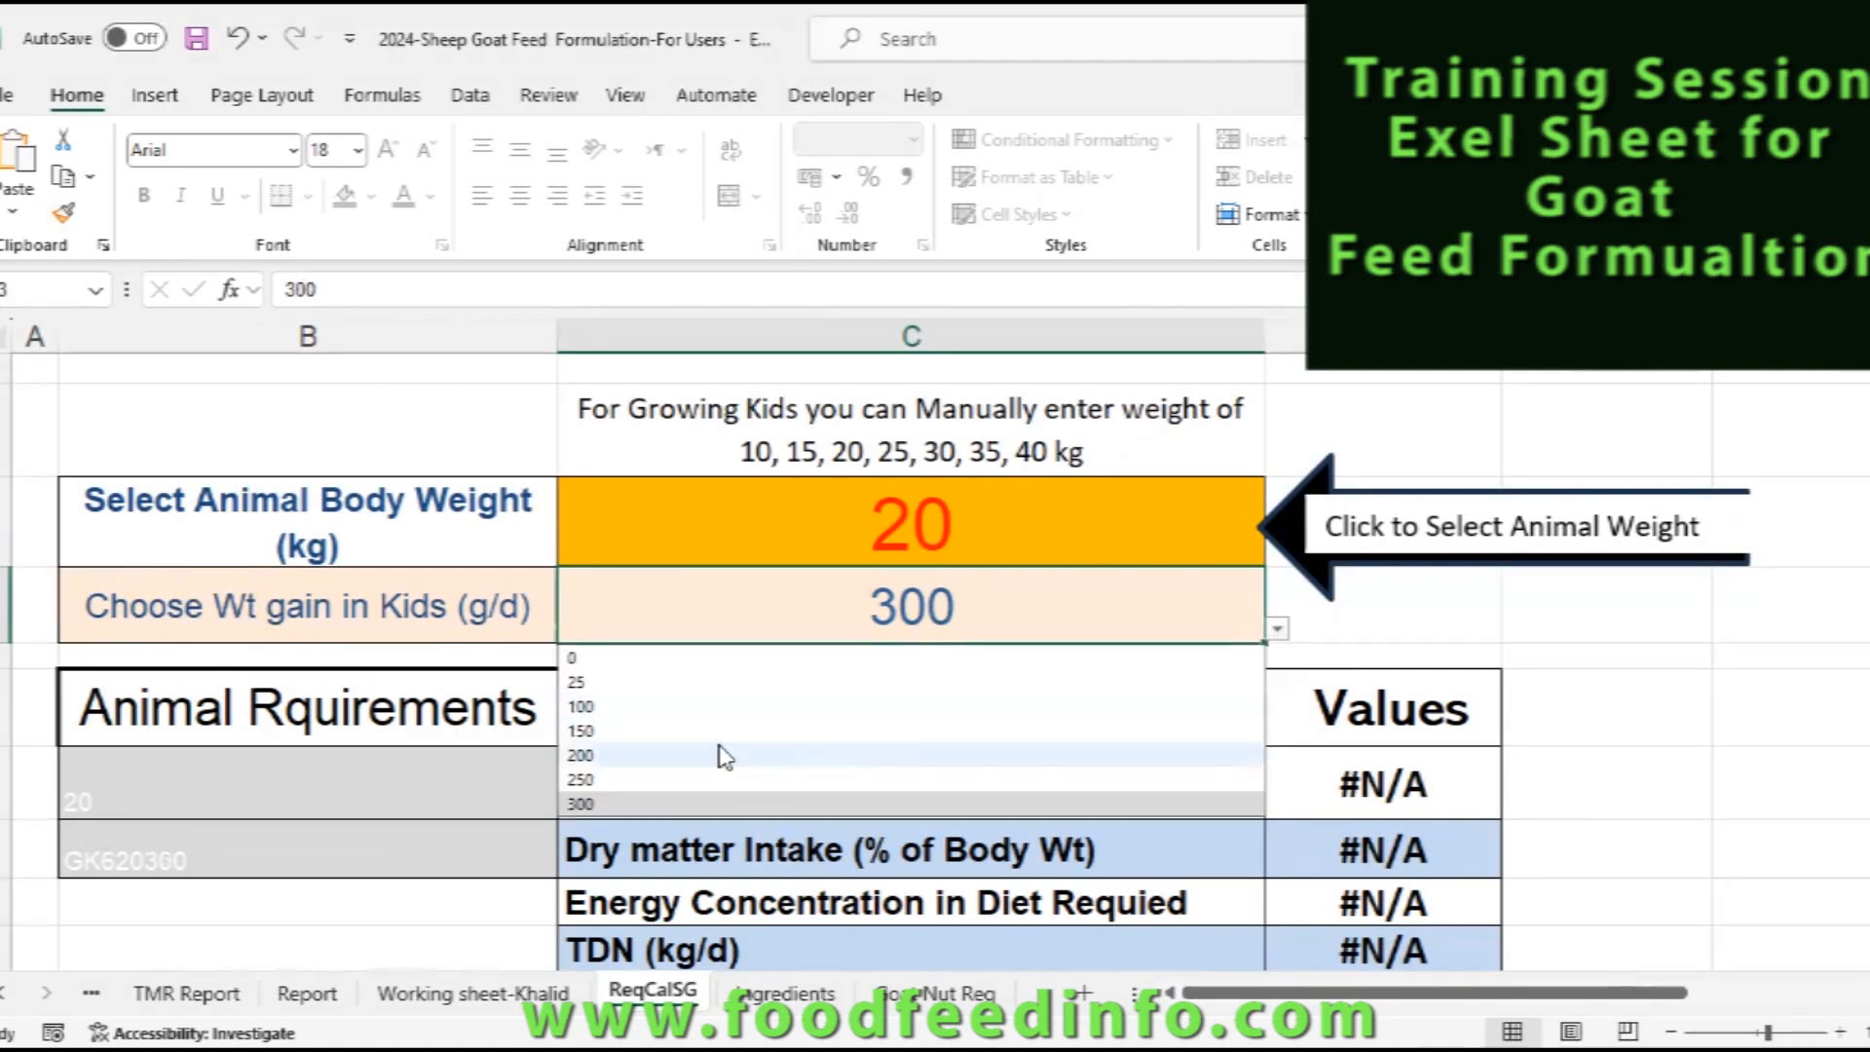
click(679, 779)
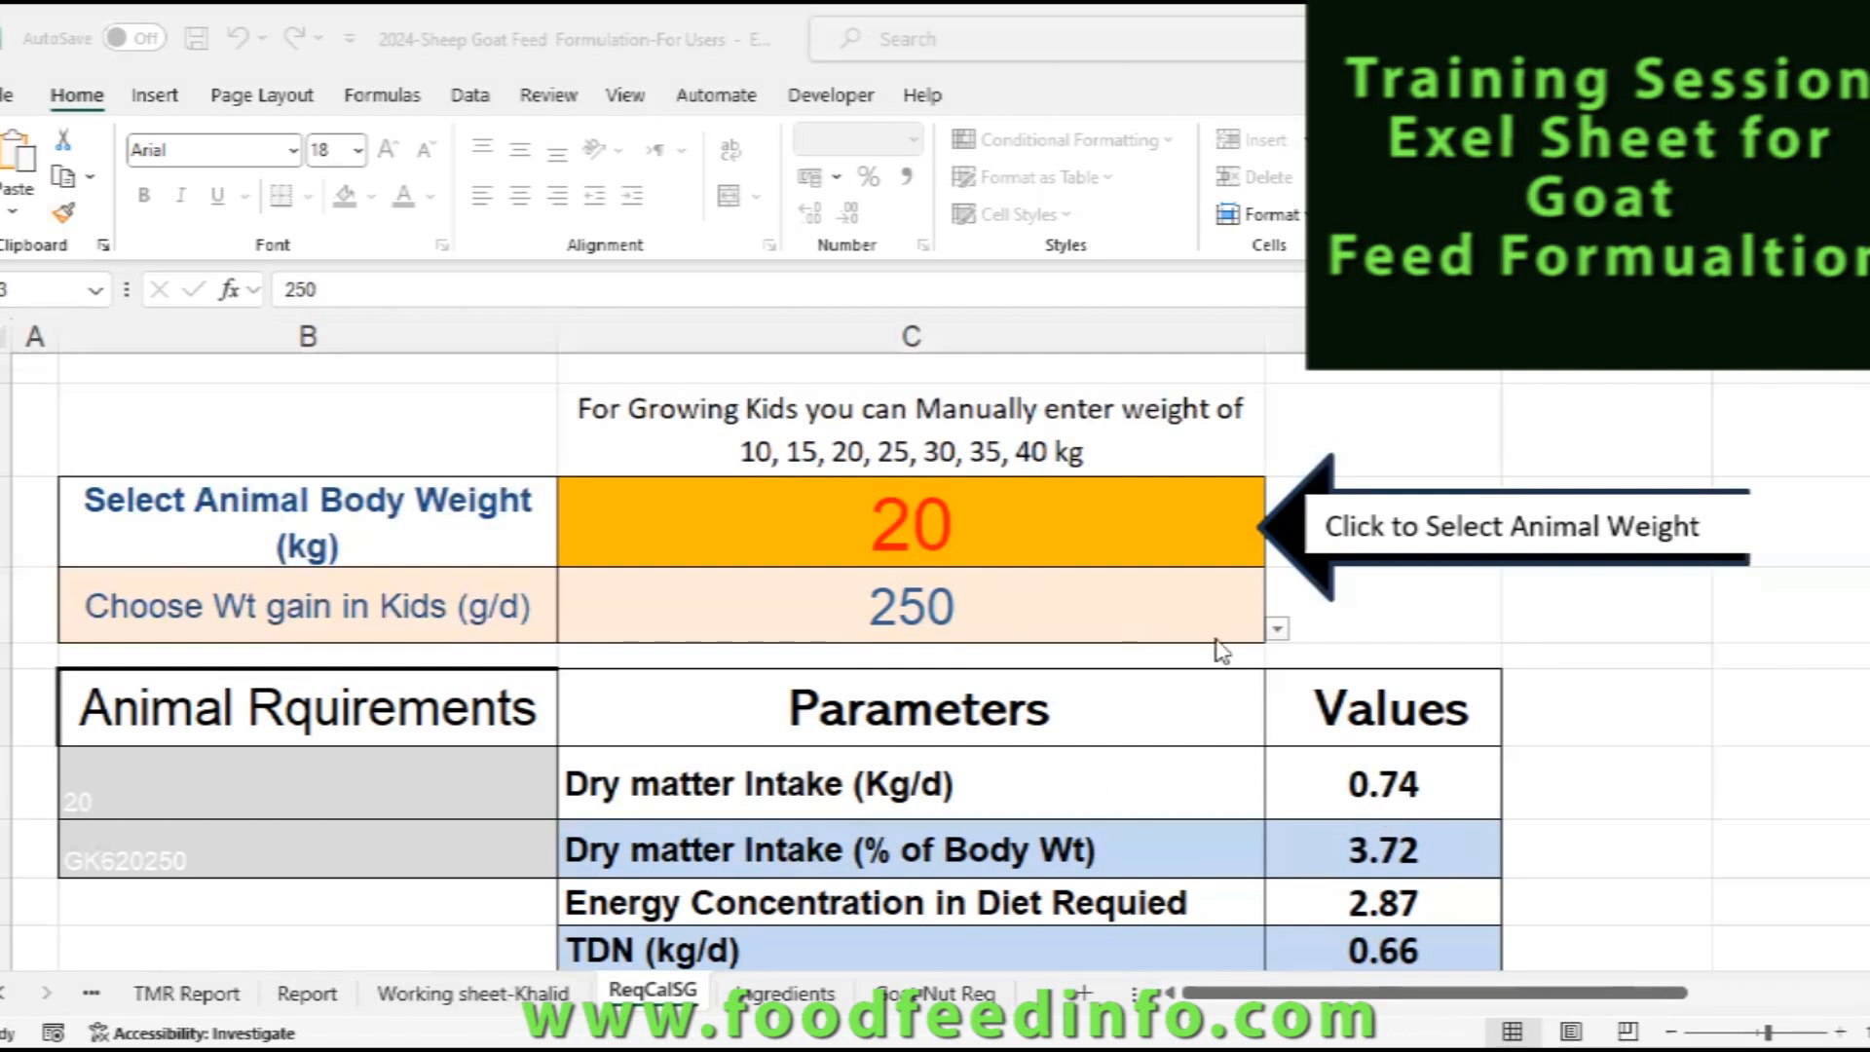
- Try a weight gain of 300 g/d again, and set it to 25 g/d
click(1276, 643)
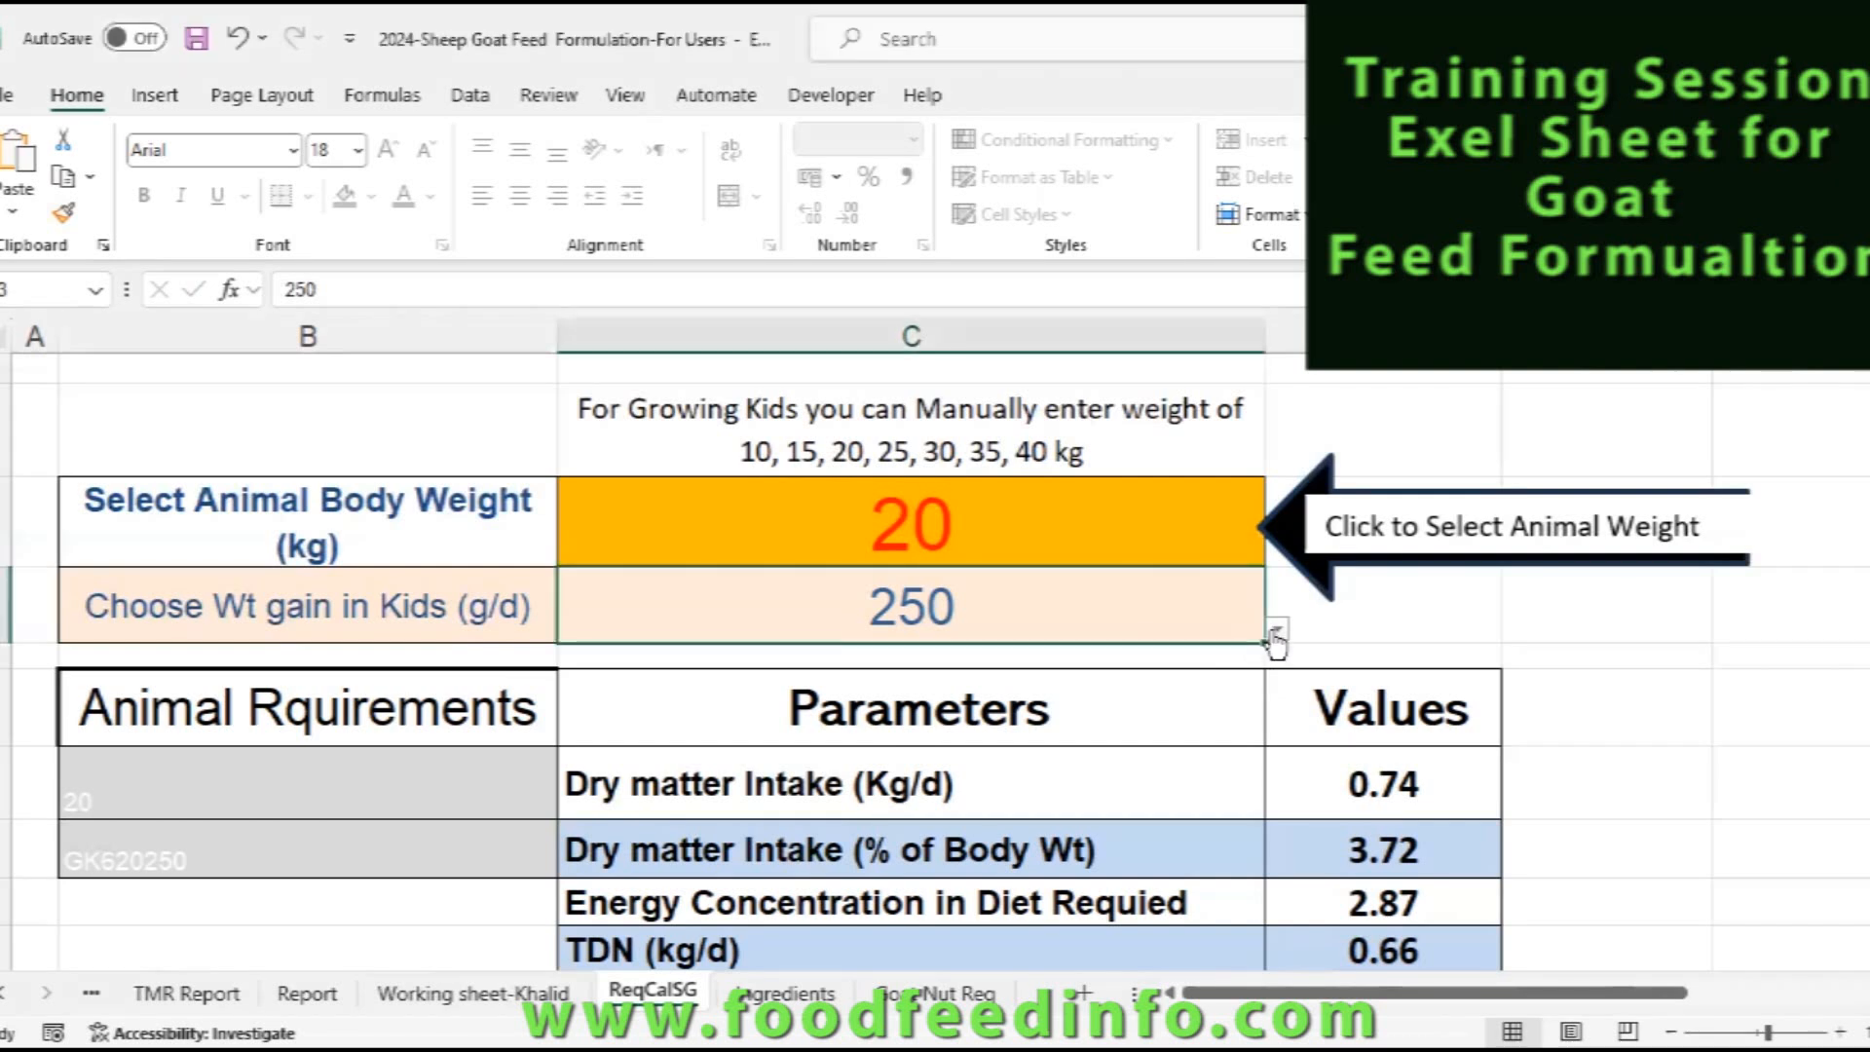
click(1276, 635)
click(743, 804)
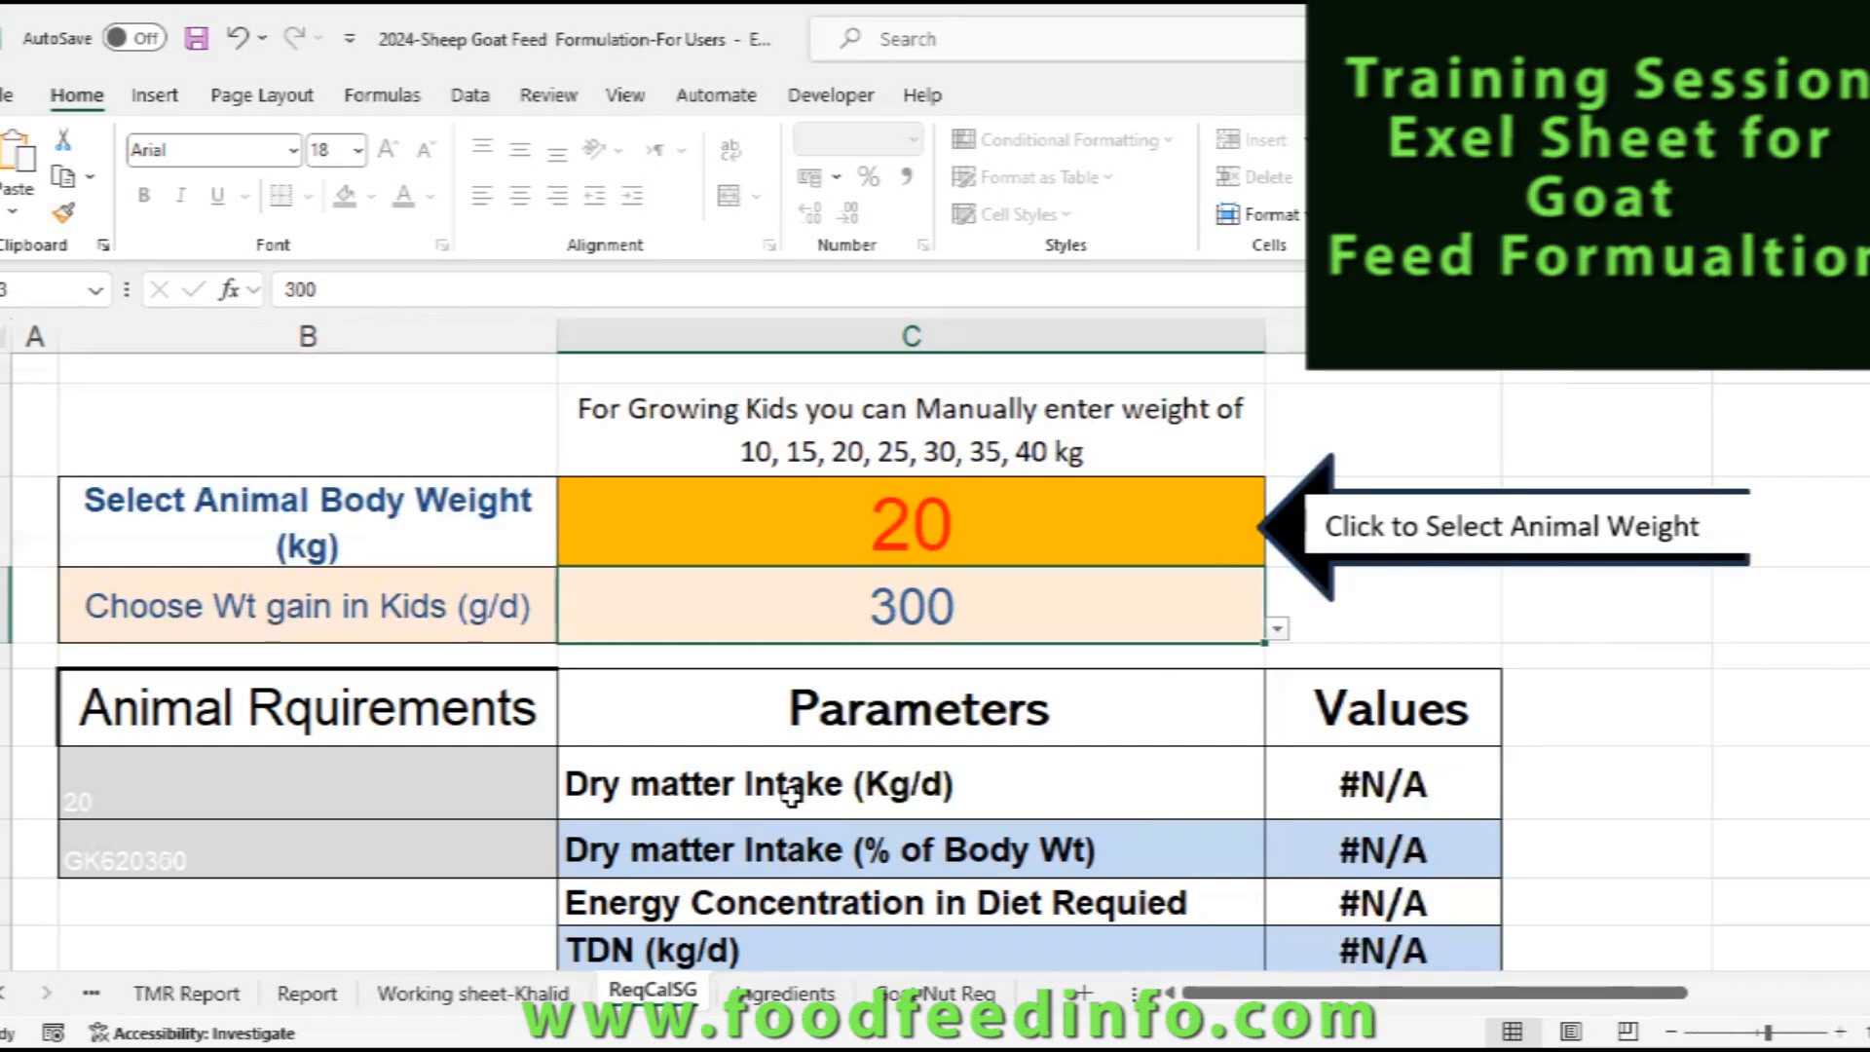
click(1276, 629)
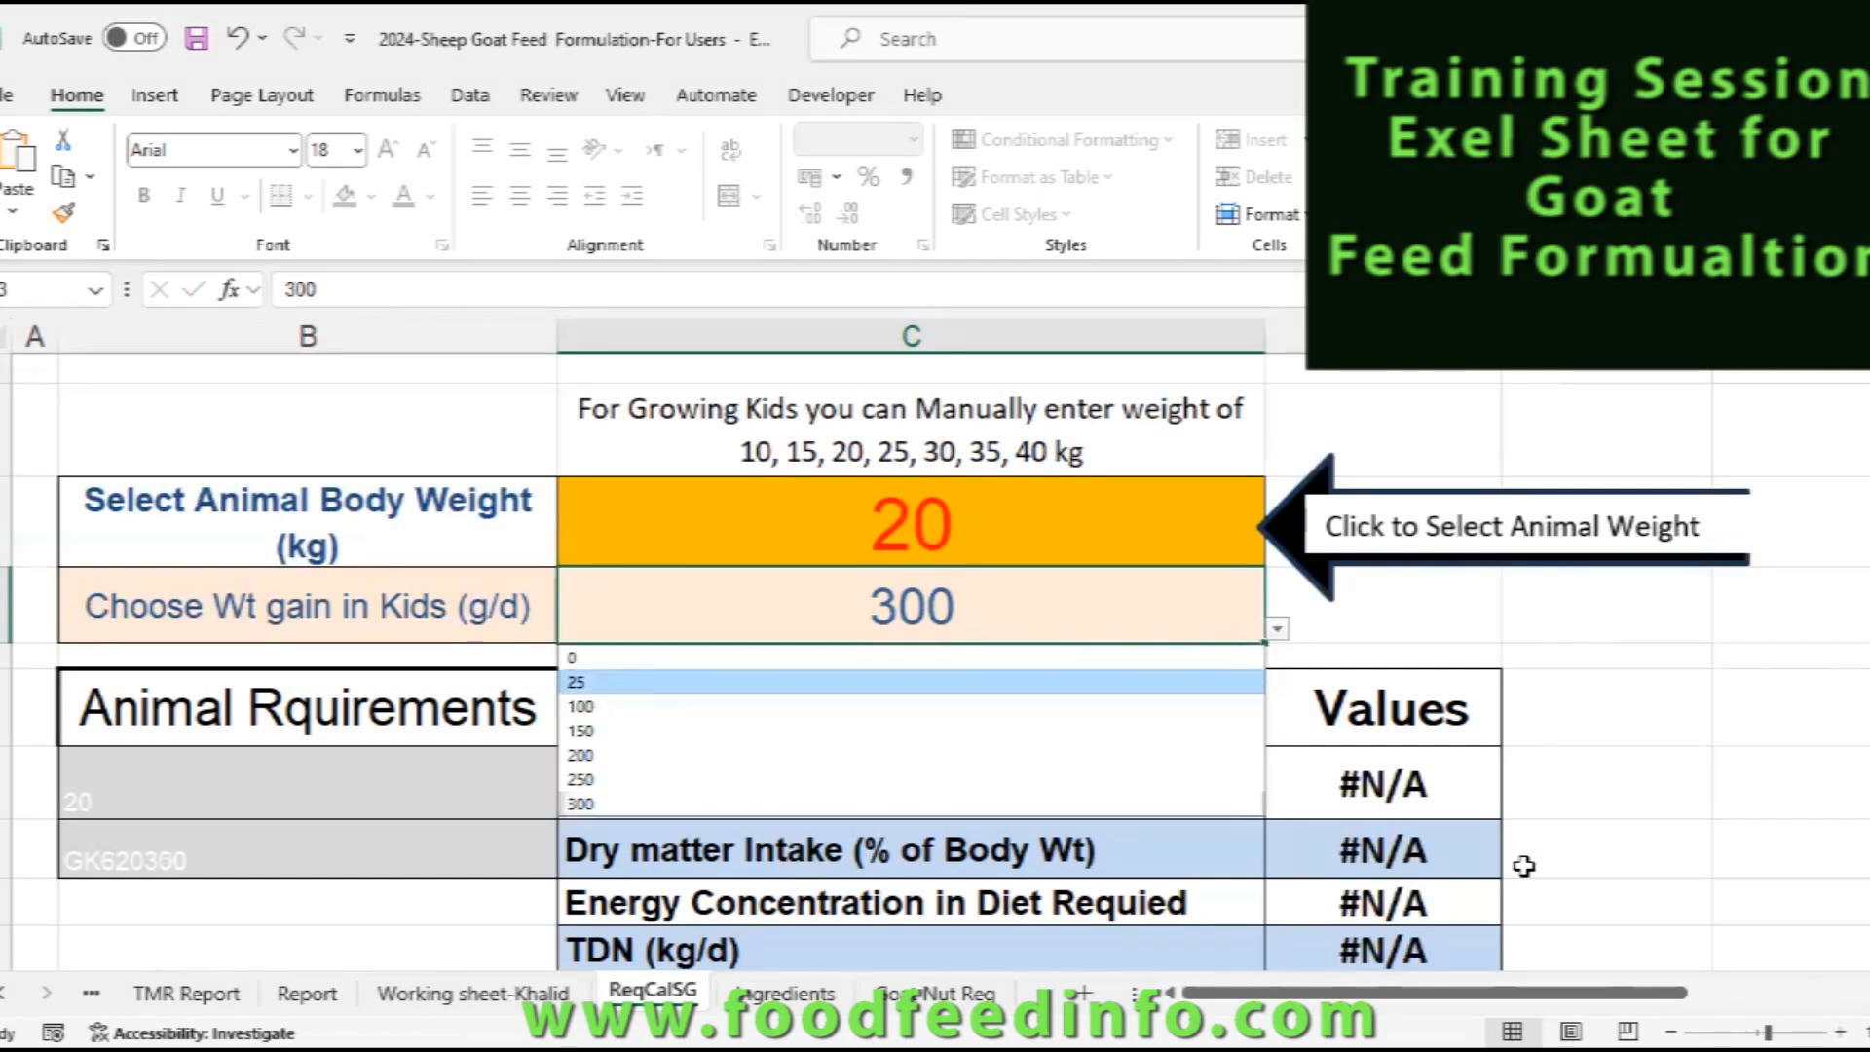
key(Return)
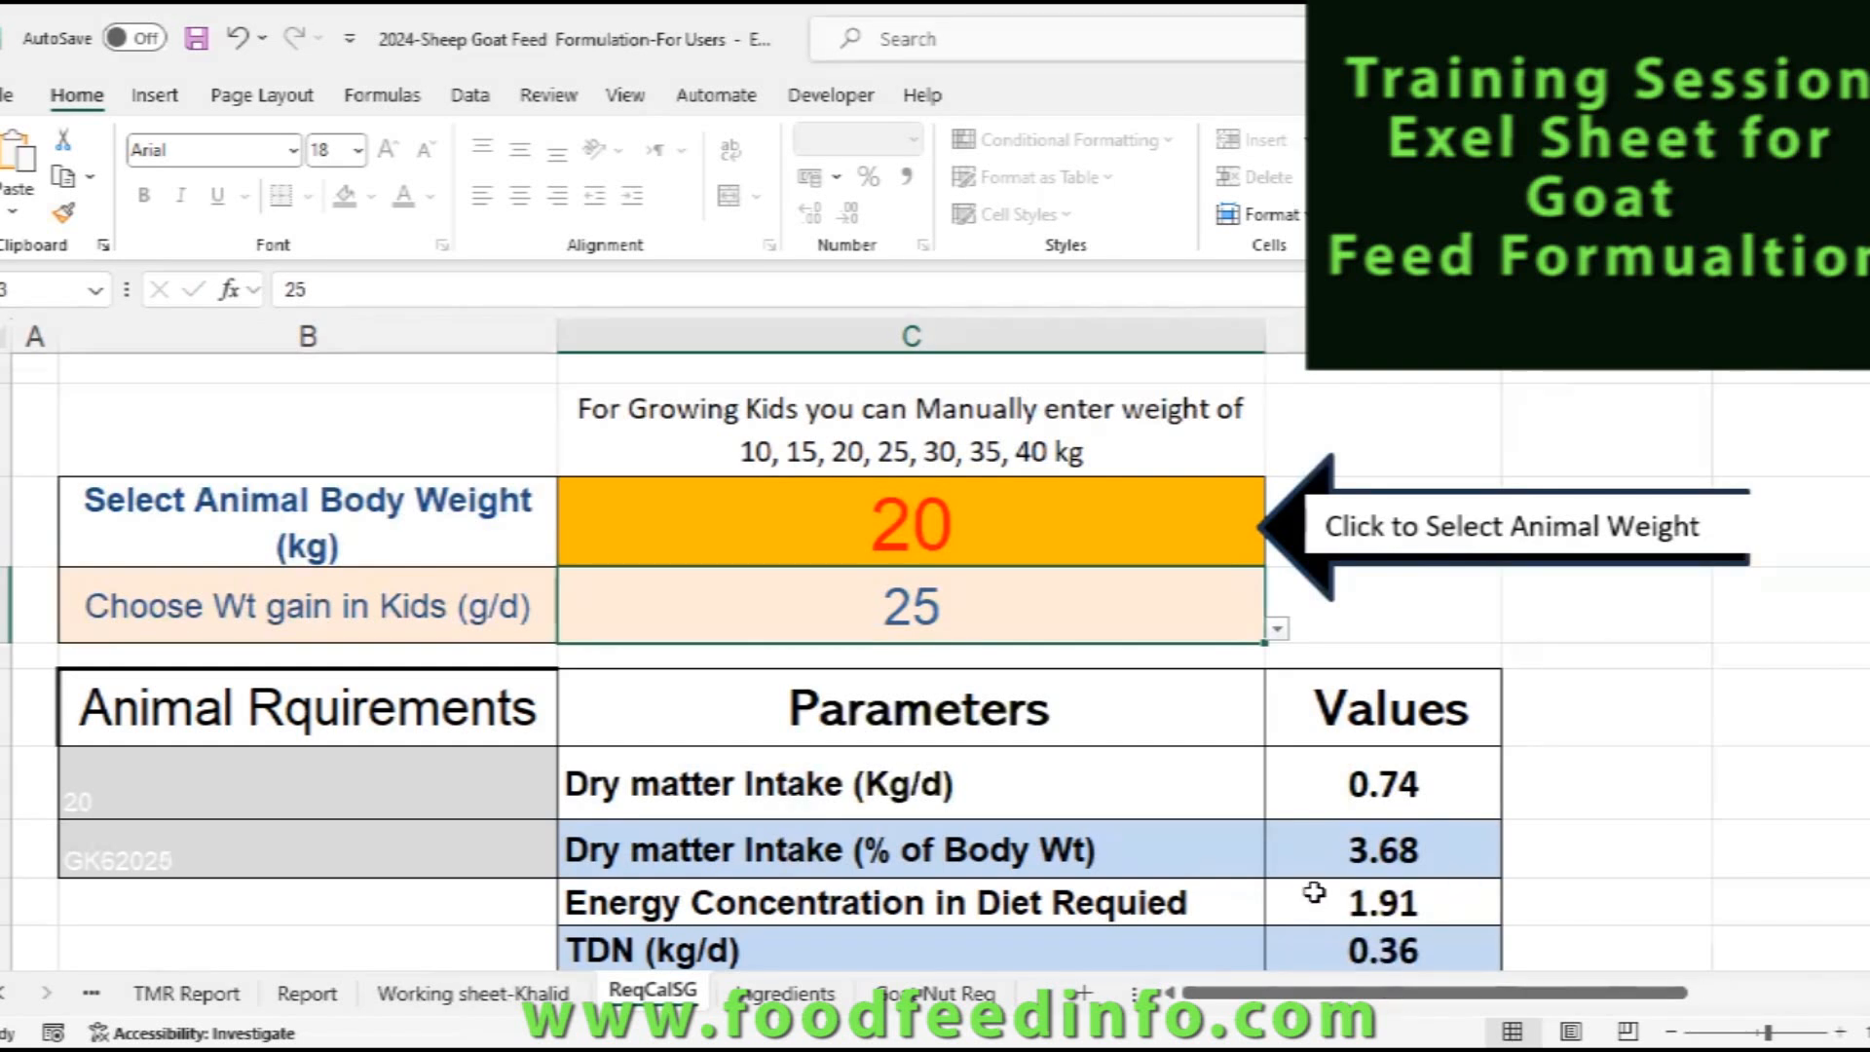
- Compare the animal requirements at a weight gain of 100 g/d, and restore the gain to 25 g/d
scroll(935, 662, down, 1)
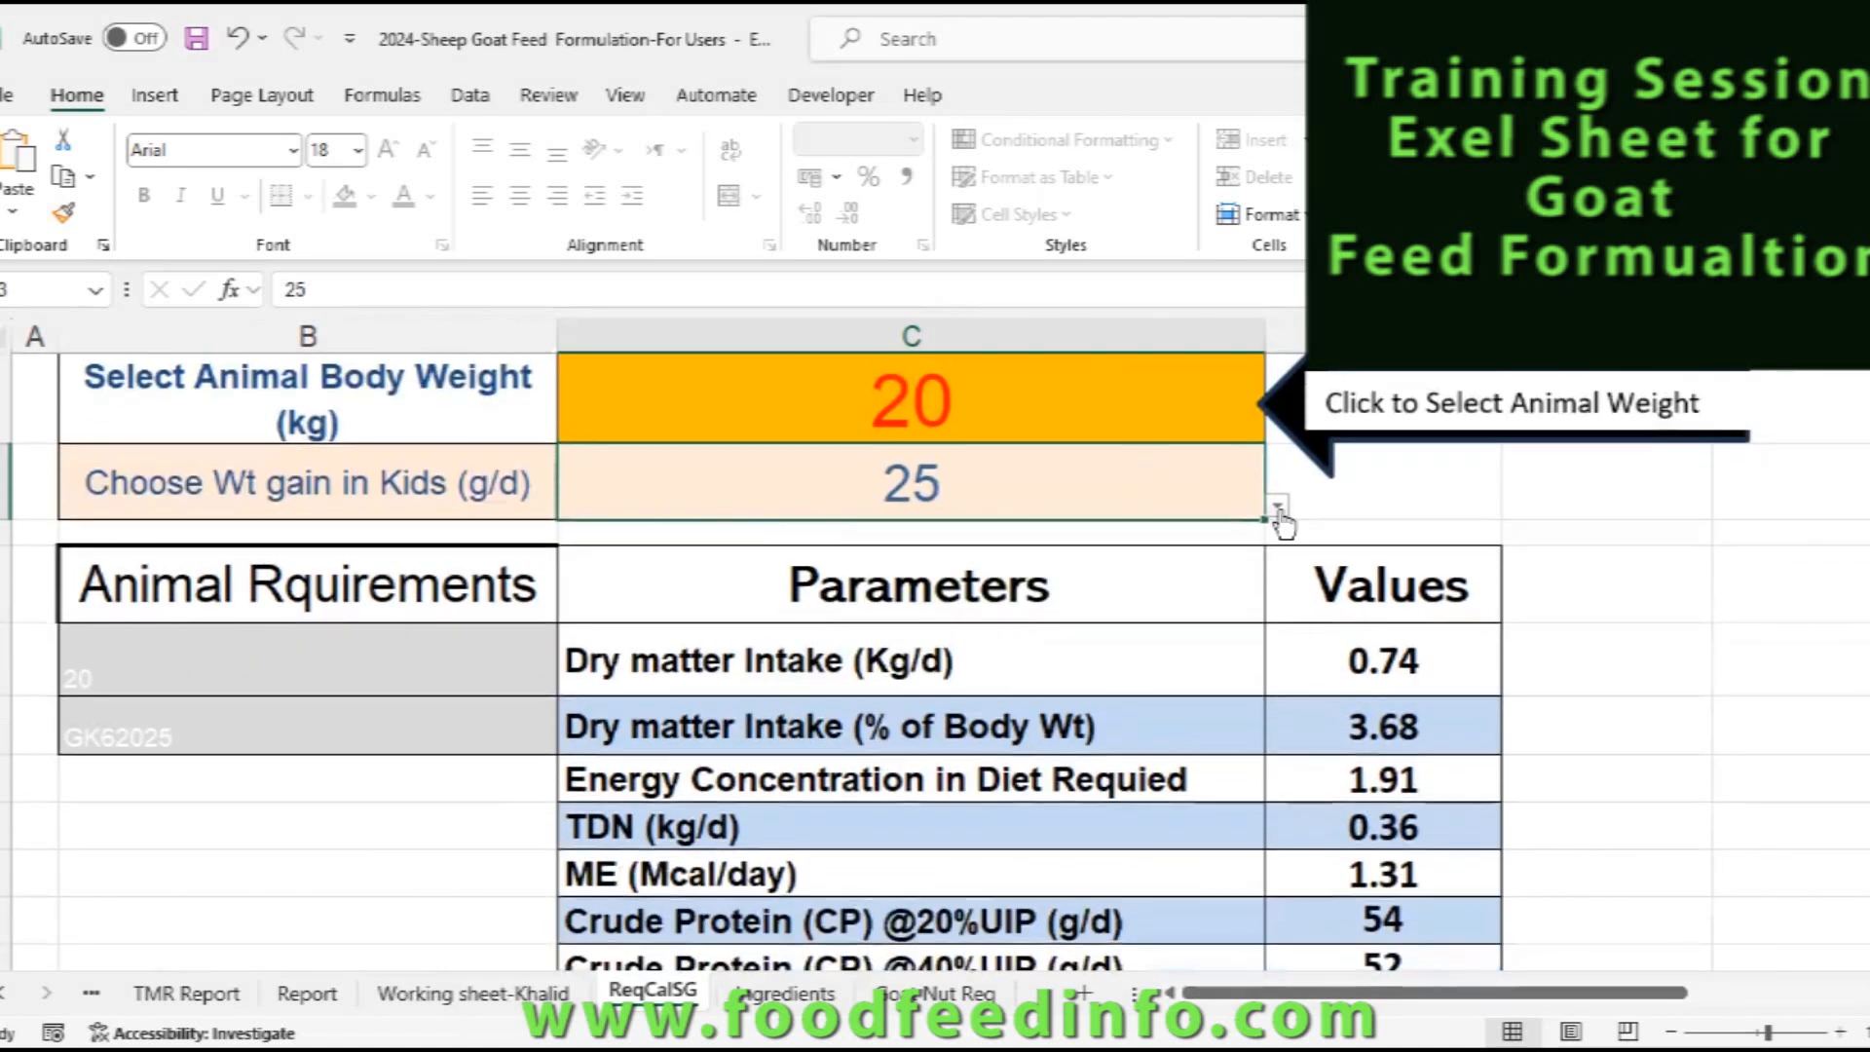
click(1277, 508)
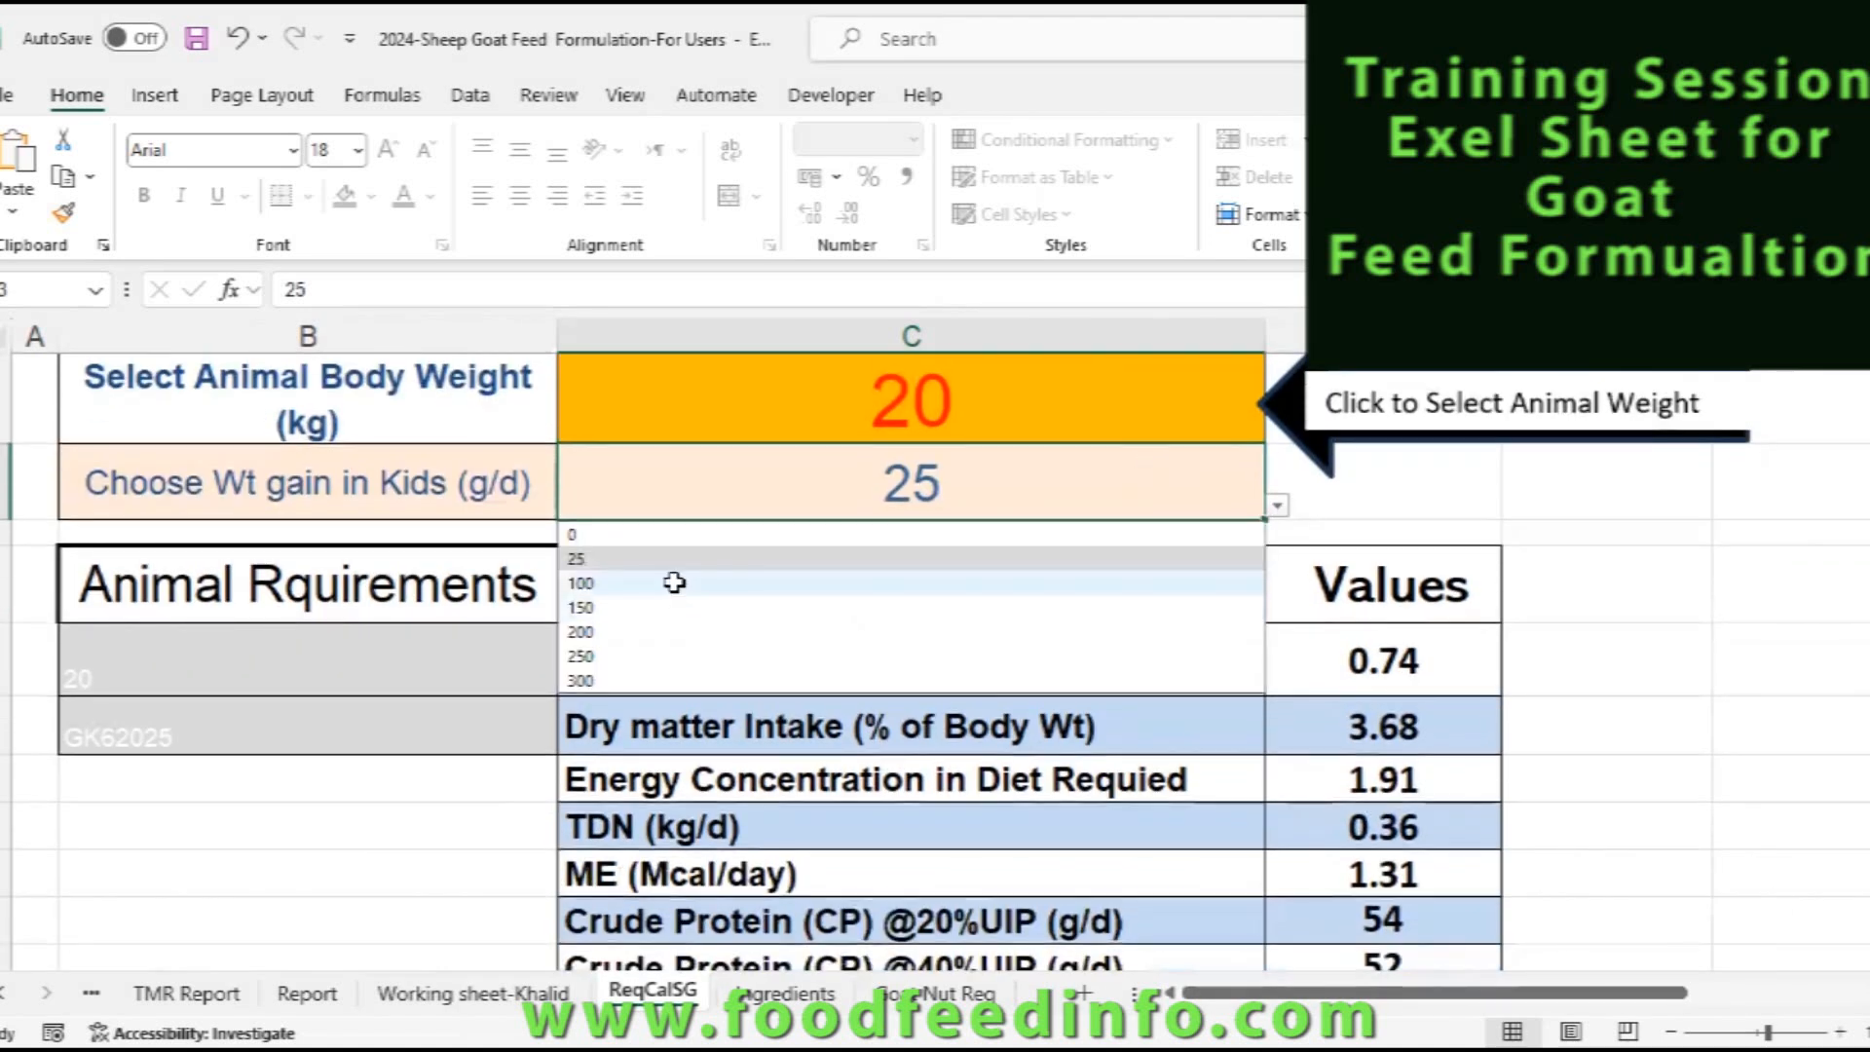
click(674, 583)
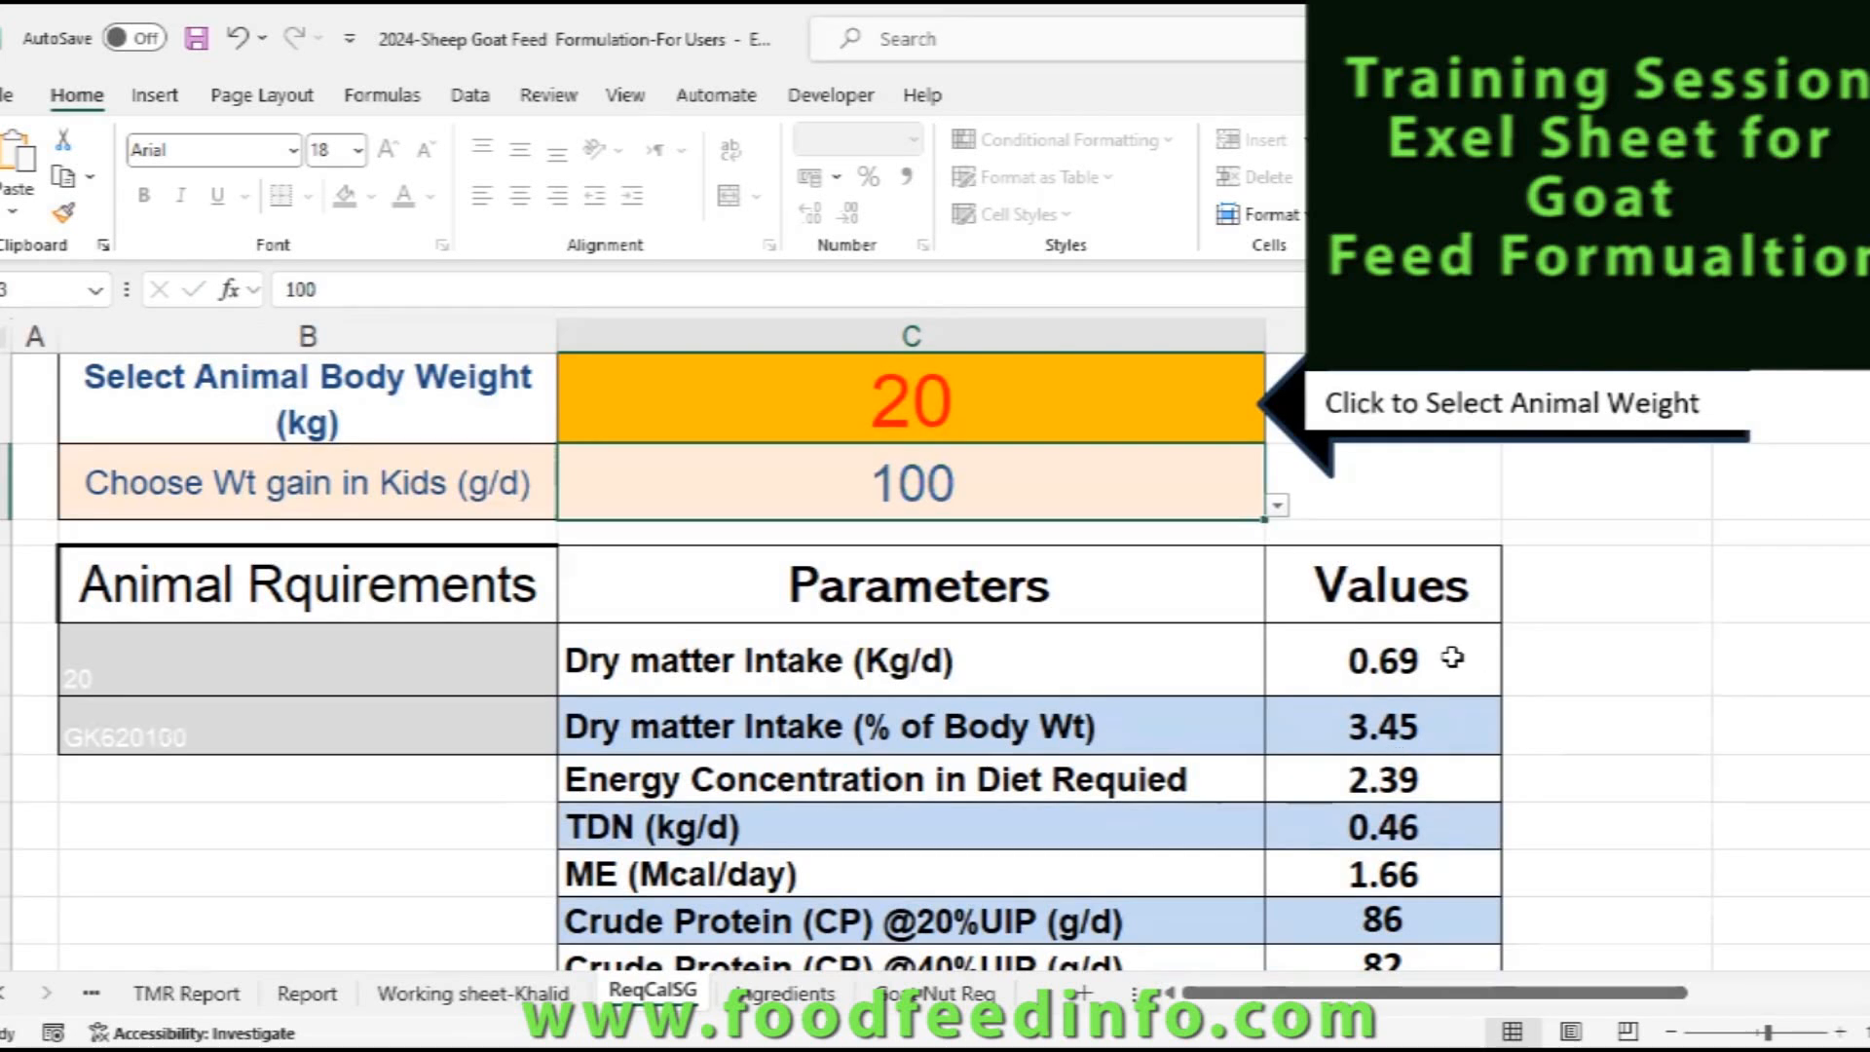
click(1277, 505)
click(608, 558)
- Highlight the required energy concentration row for comparison, and set the kids' weight gain to 100 g/d
drag(1062, 780, 1327, 791)
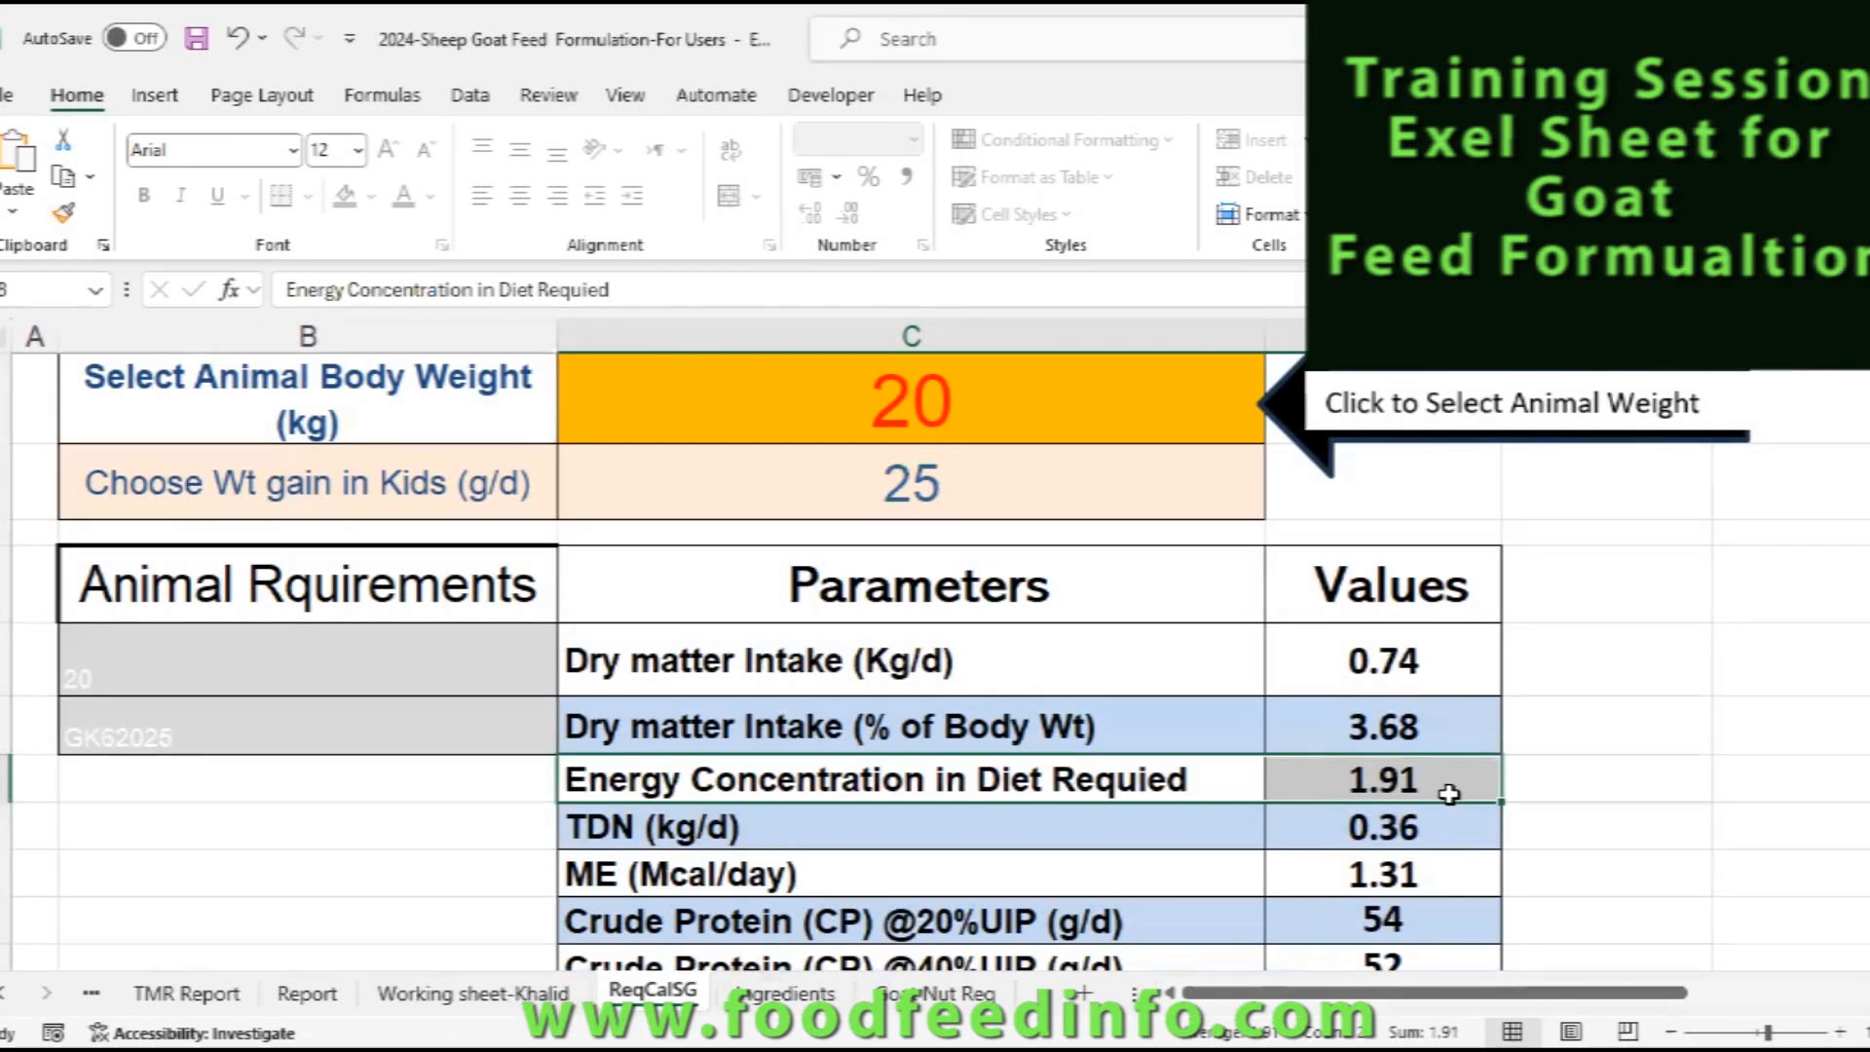
click(1170, 510)
click(1277, 505)
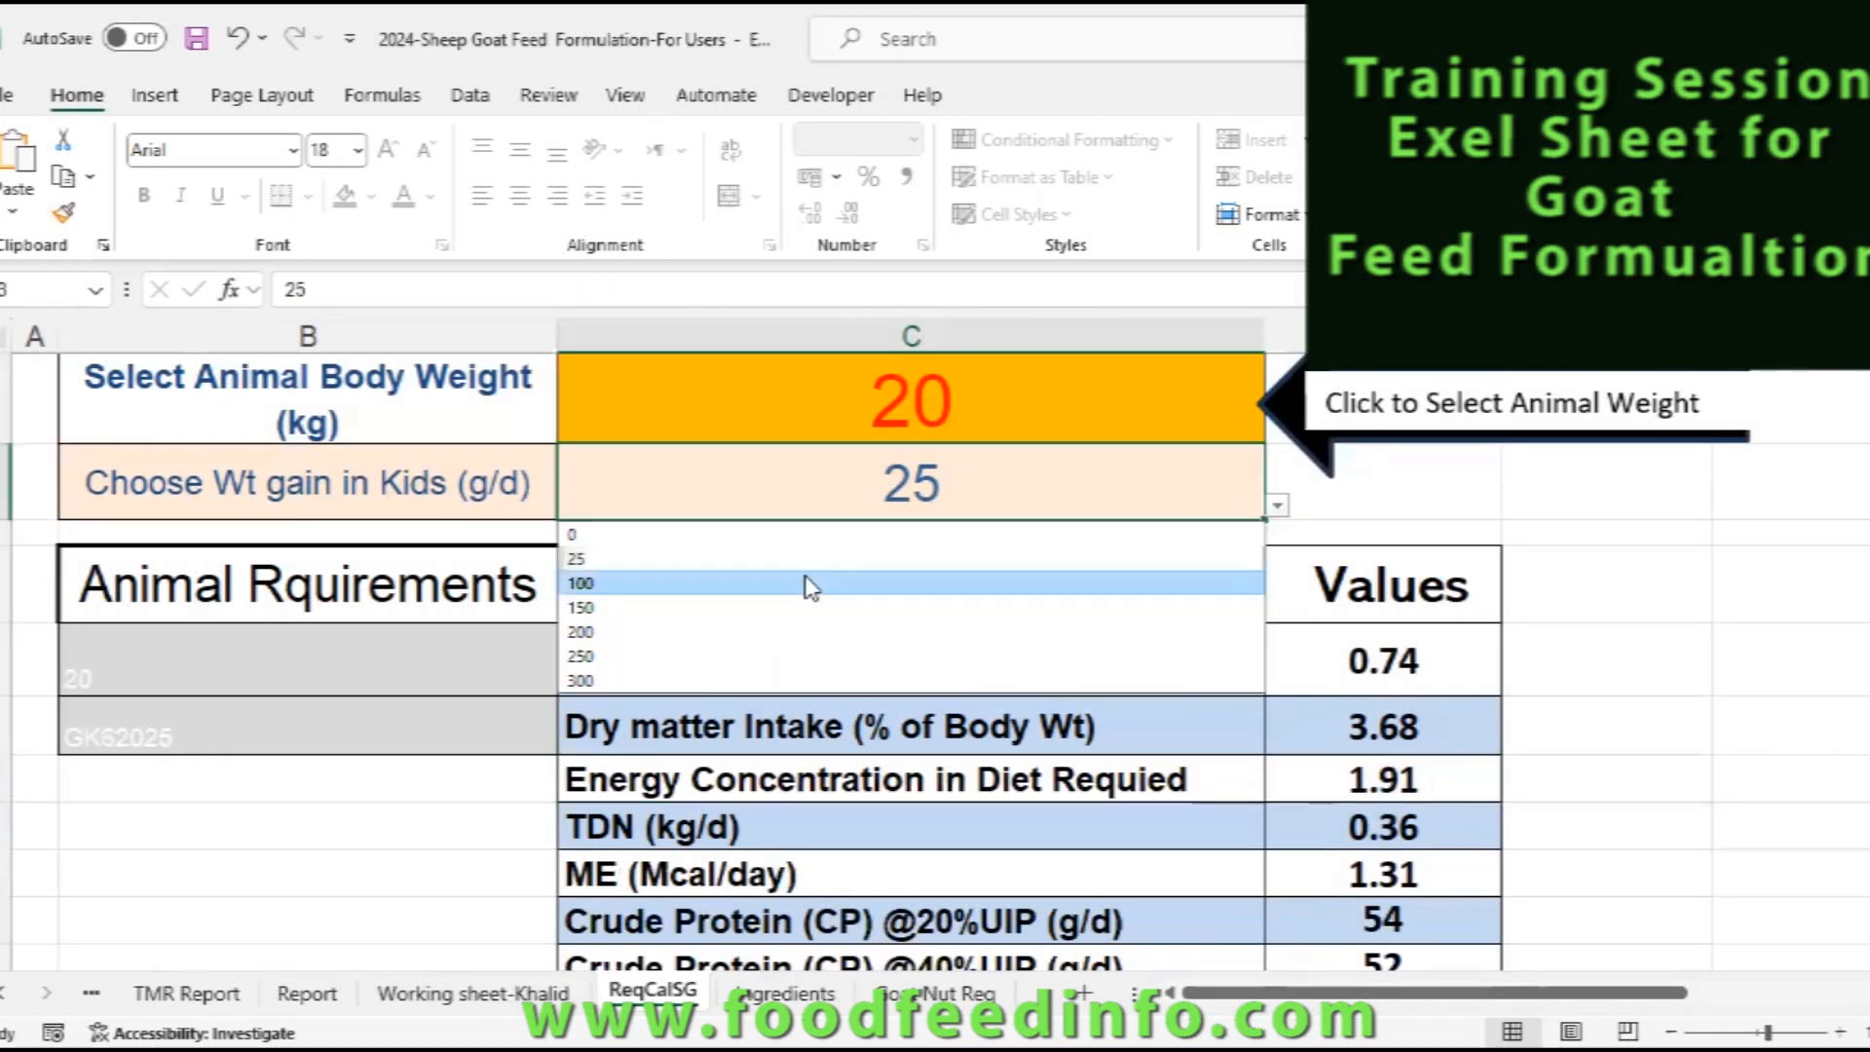
click(811, 585)
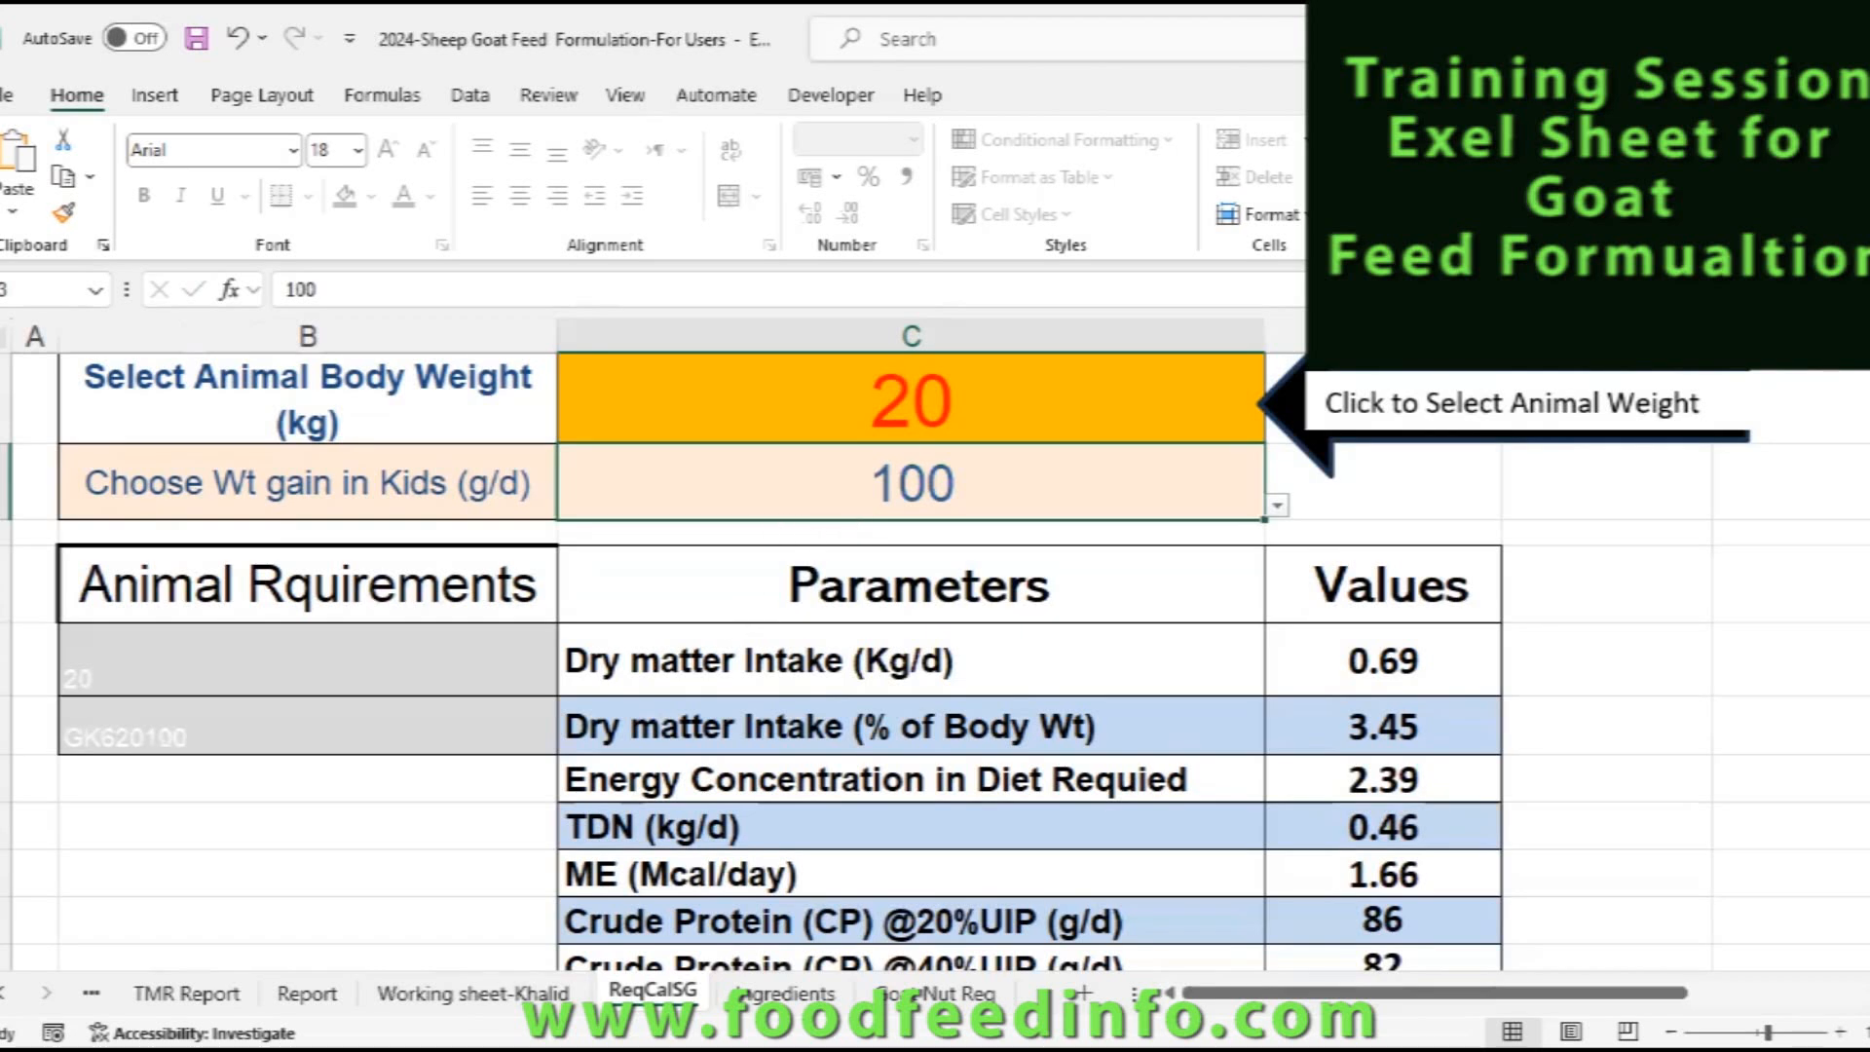
- Look at the ingredient working sheet, and return to the ReqCalSG sheet to review the goat data entries
click(491, 991)
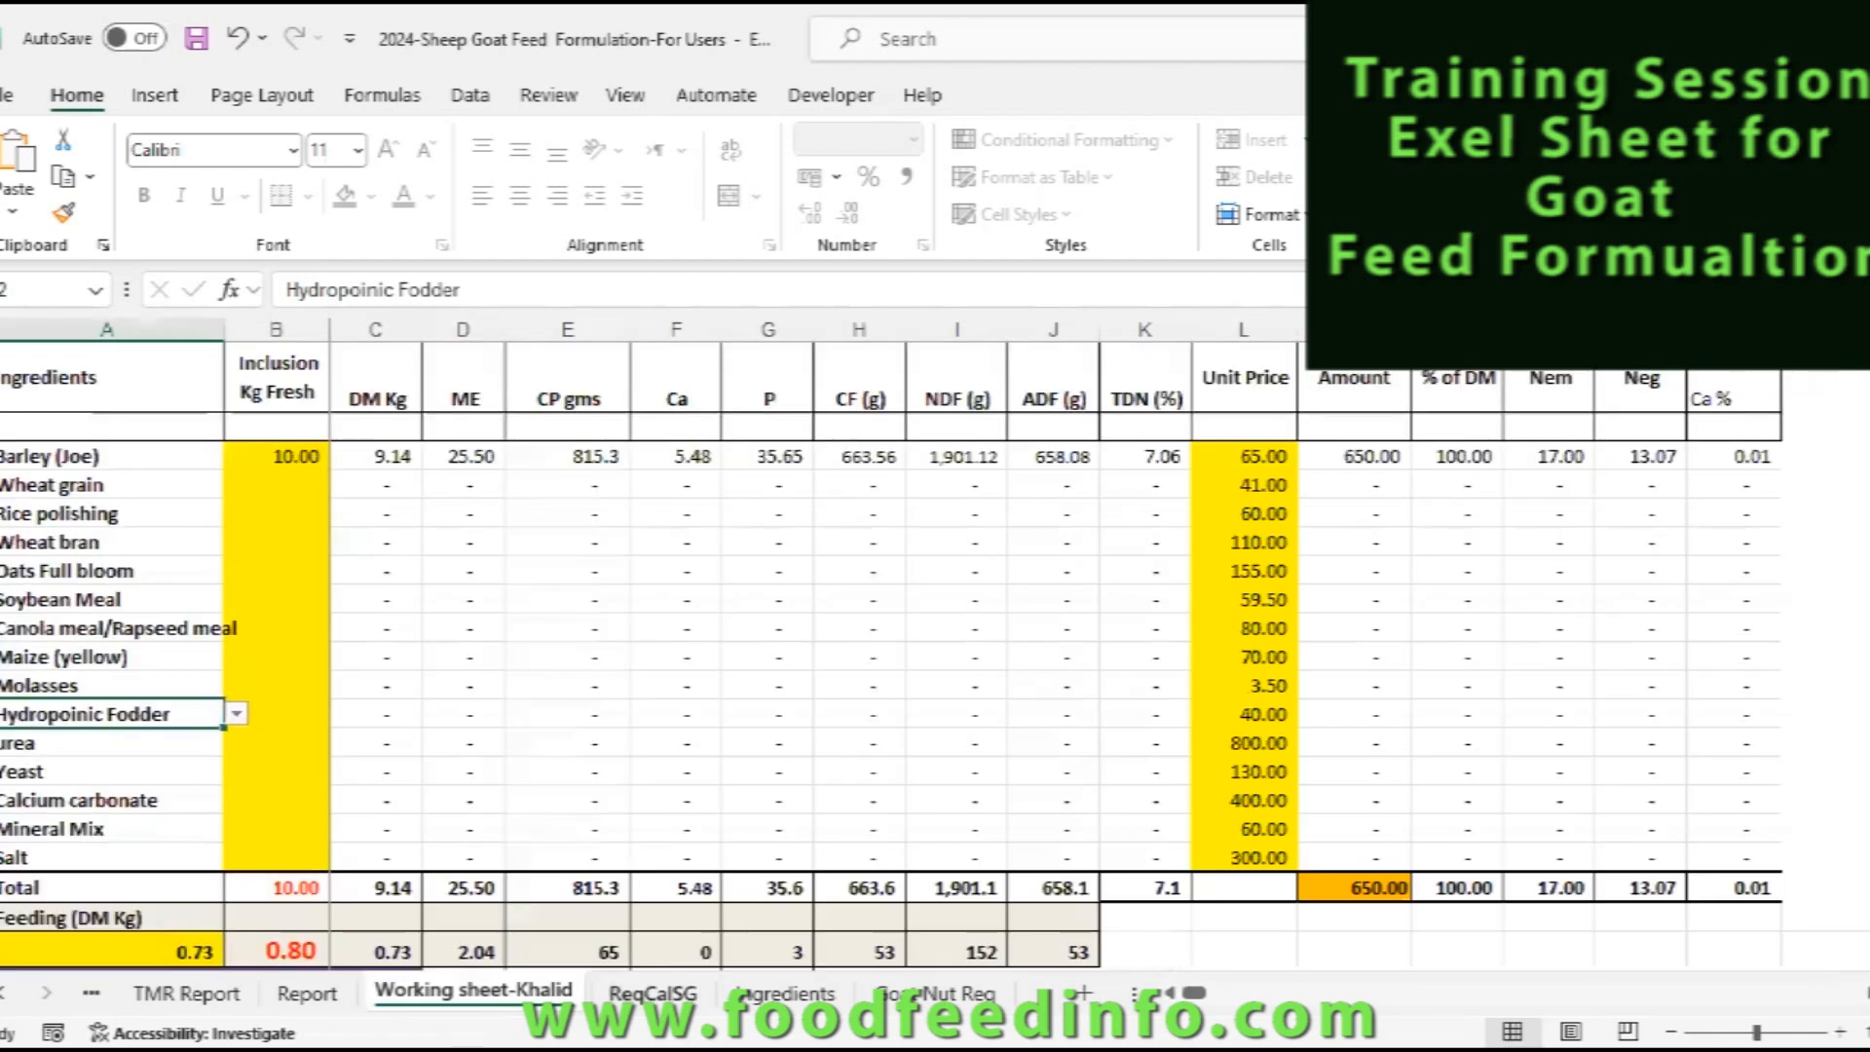
click(652, 992)
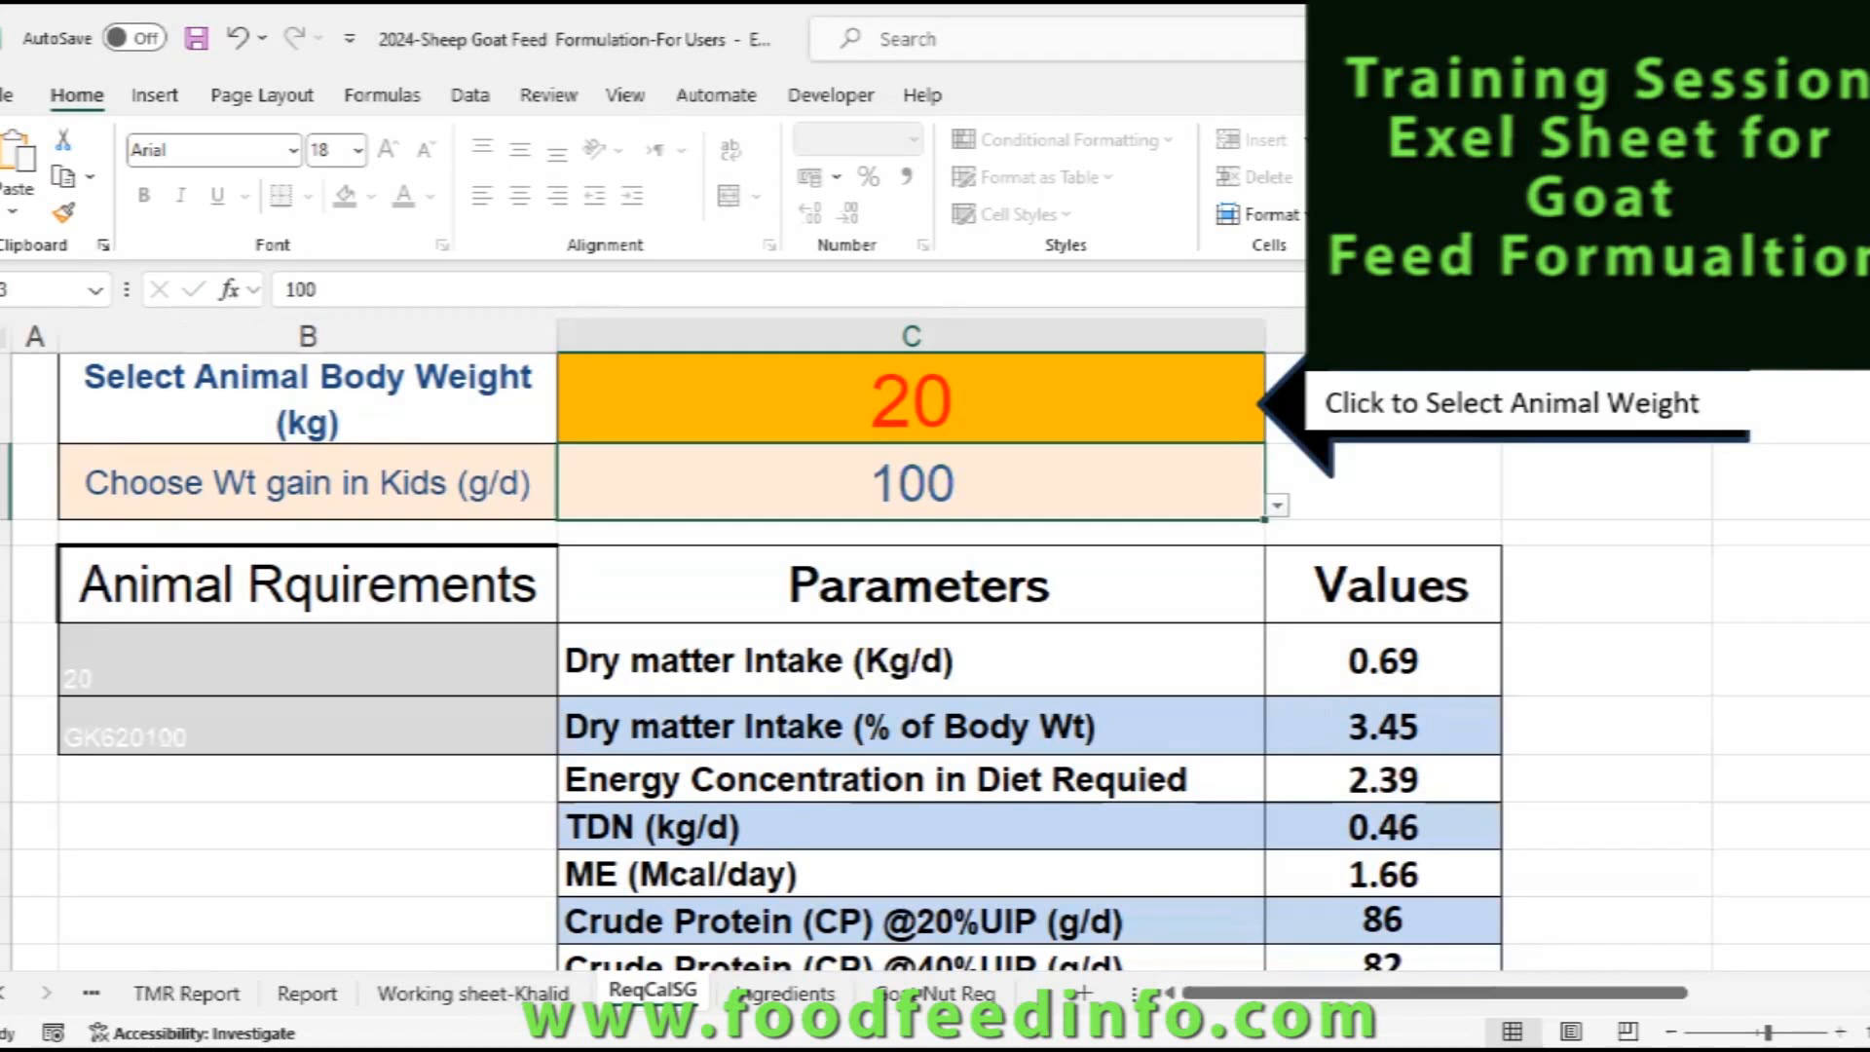
scroll(935, 662, up, 3)
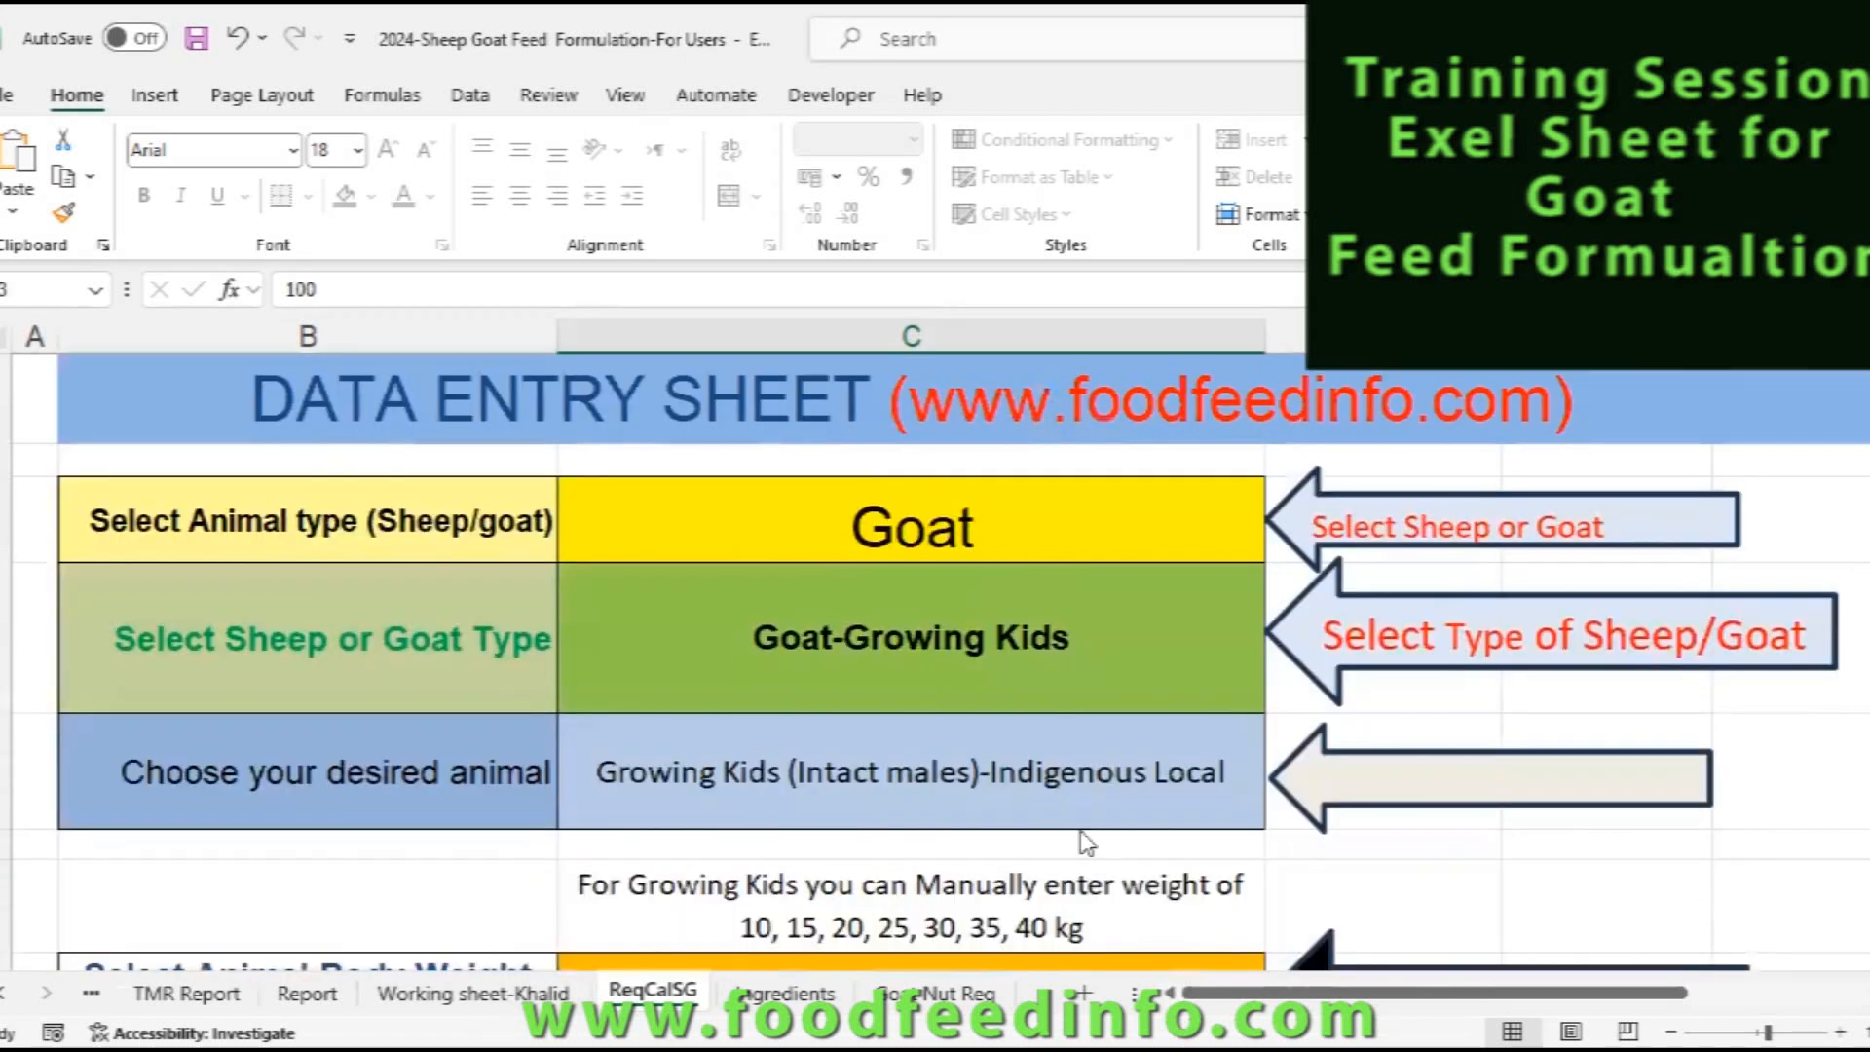
scroll(1084, 843, down, 5)
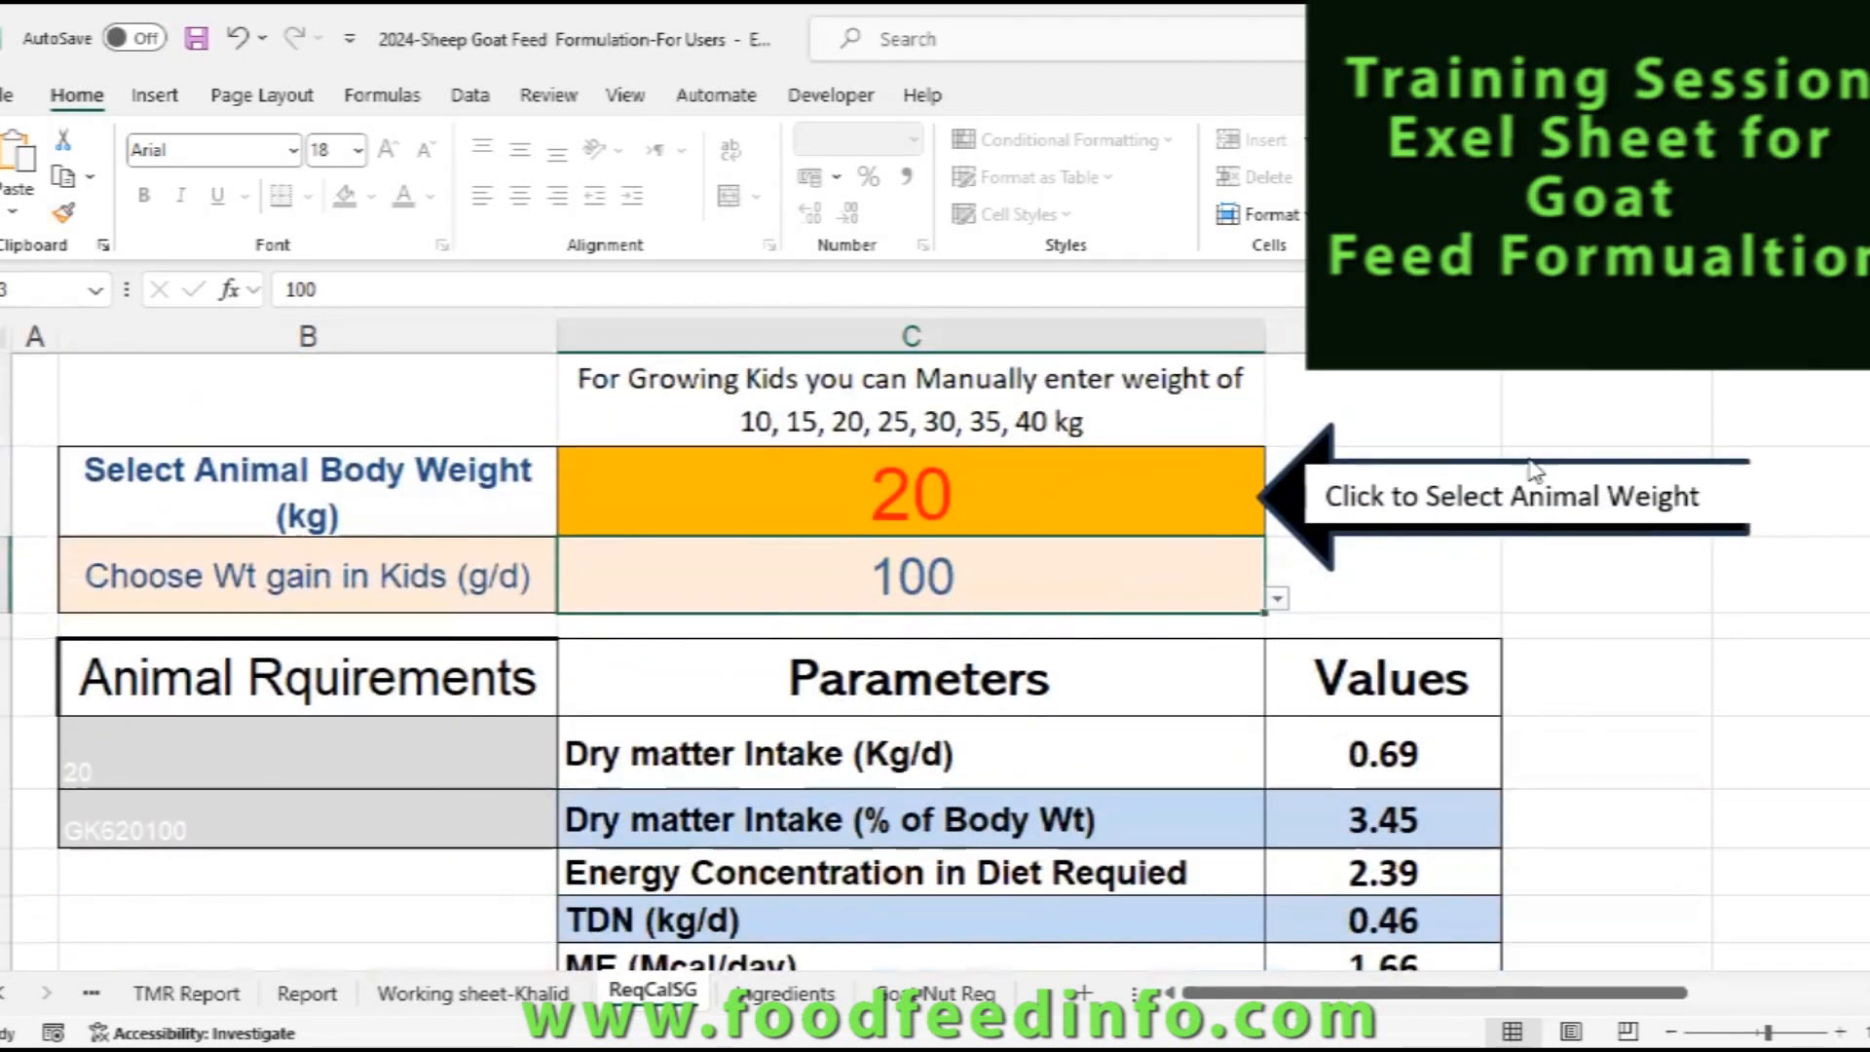
- Try Growing Kids (Doelings & Male Castrates)-Local Indigenous and Growing Kids (Intact males)-BOER as the desired animal
scroll(935, 662, up, 4)
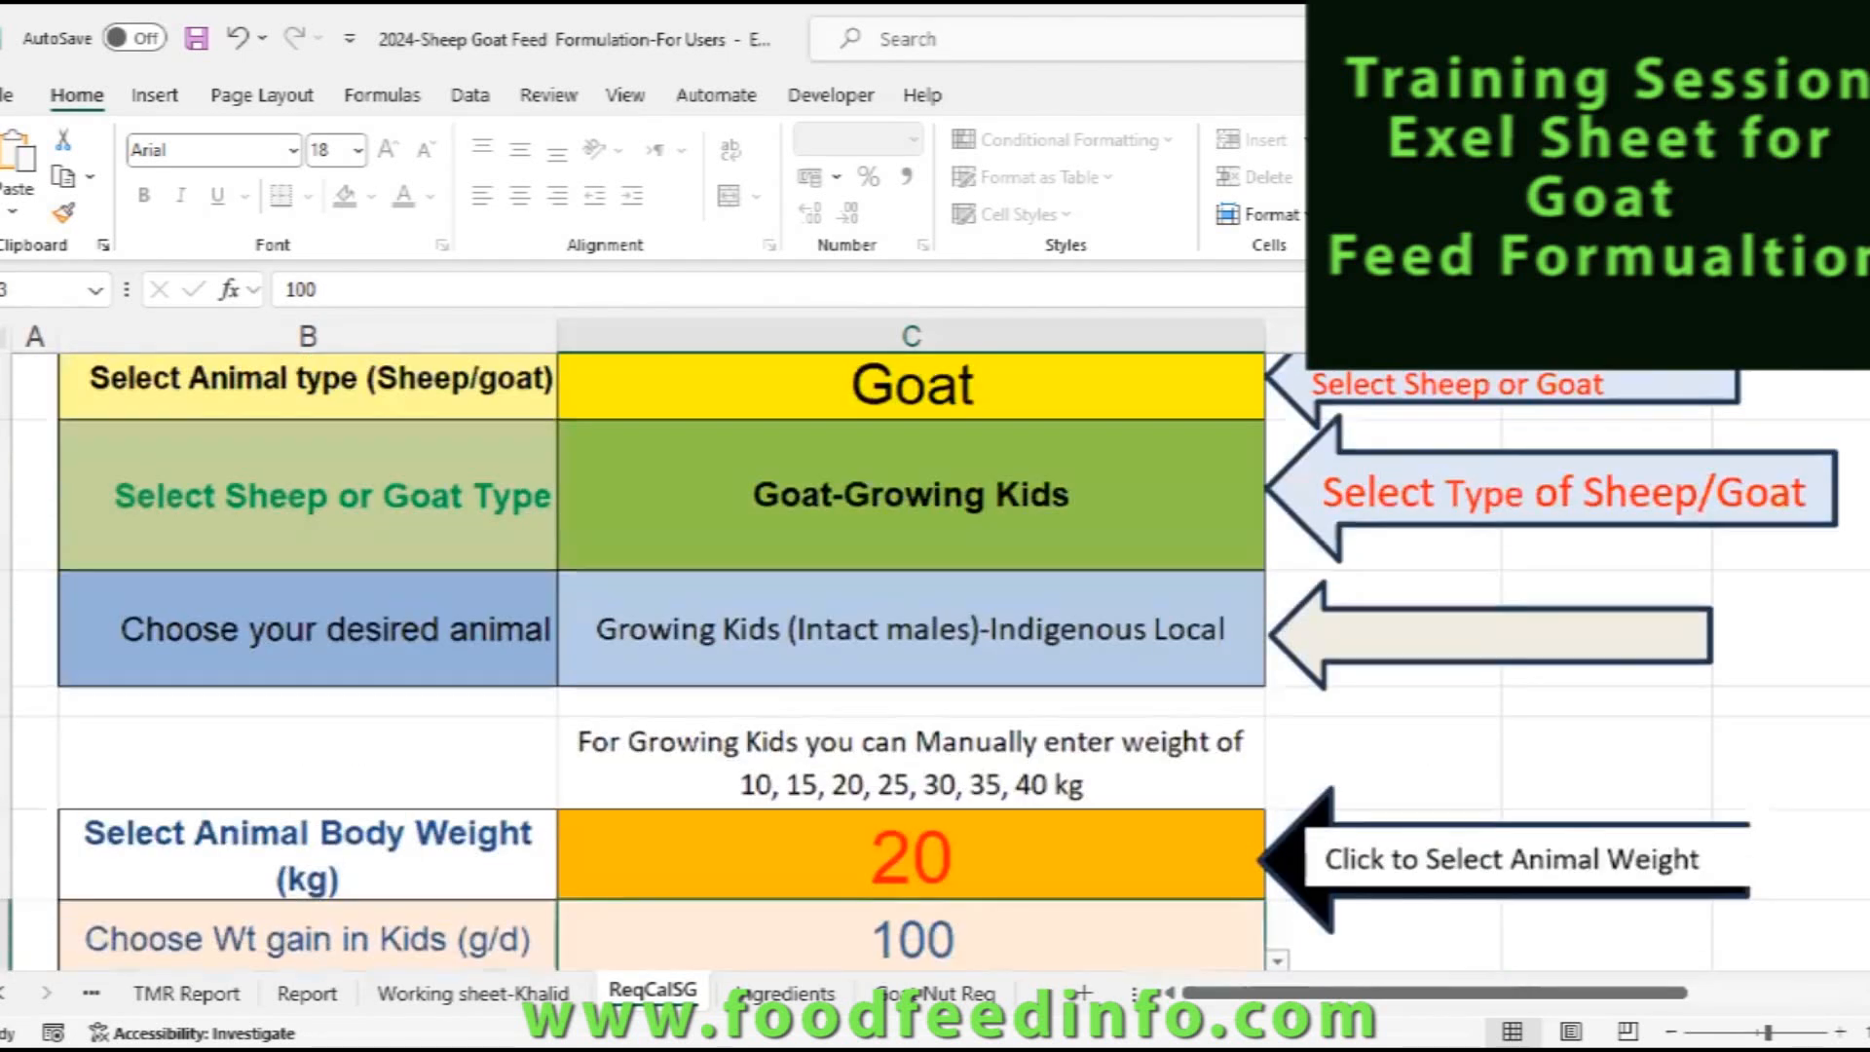
click(1252, 672)
click(1276, 672)
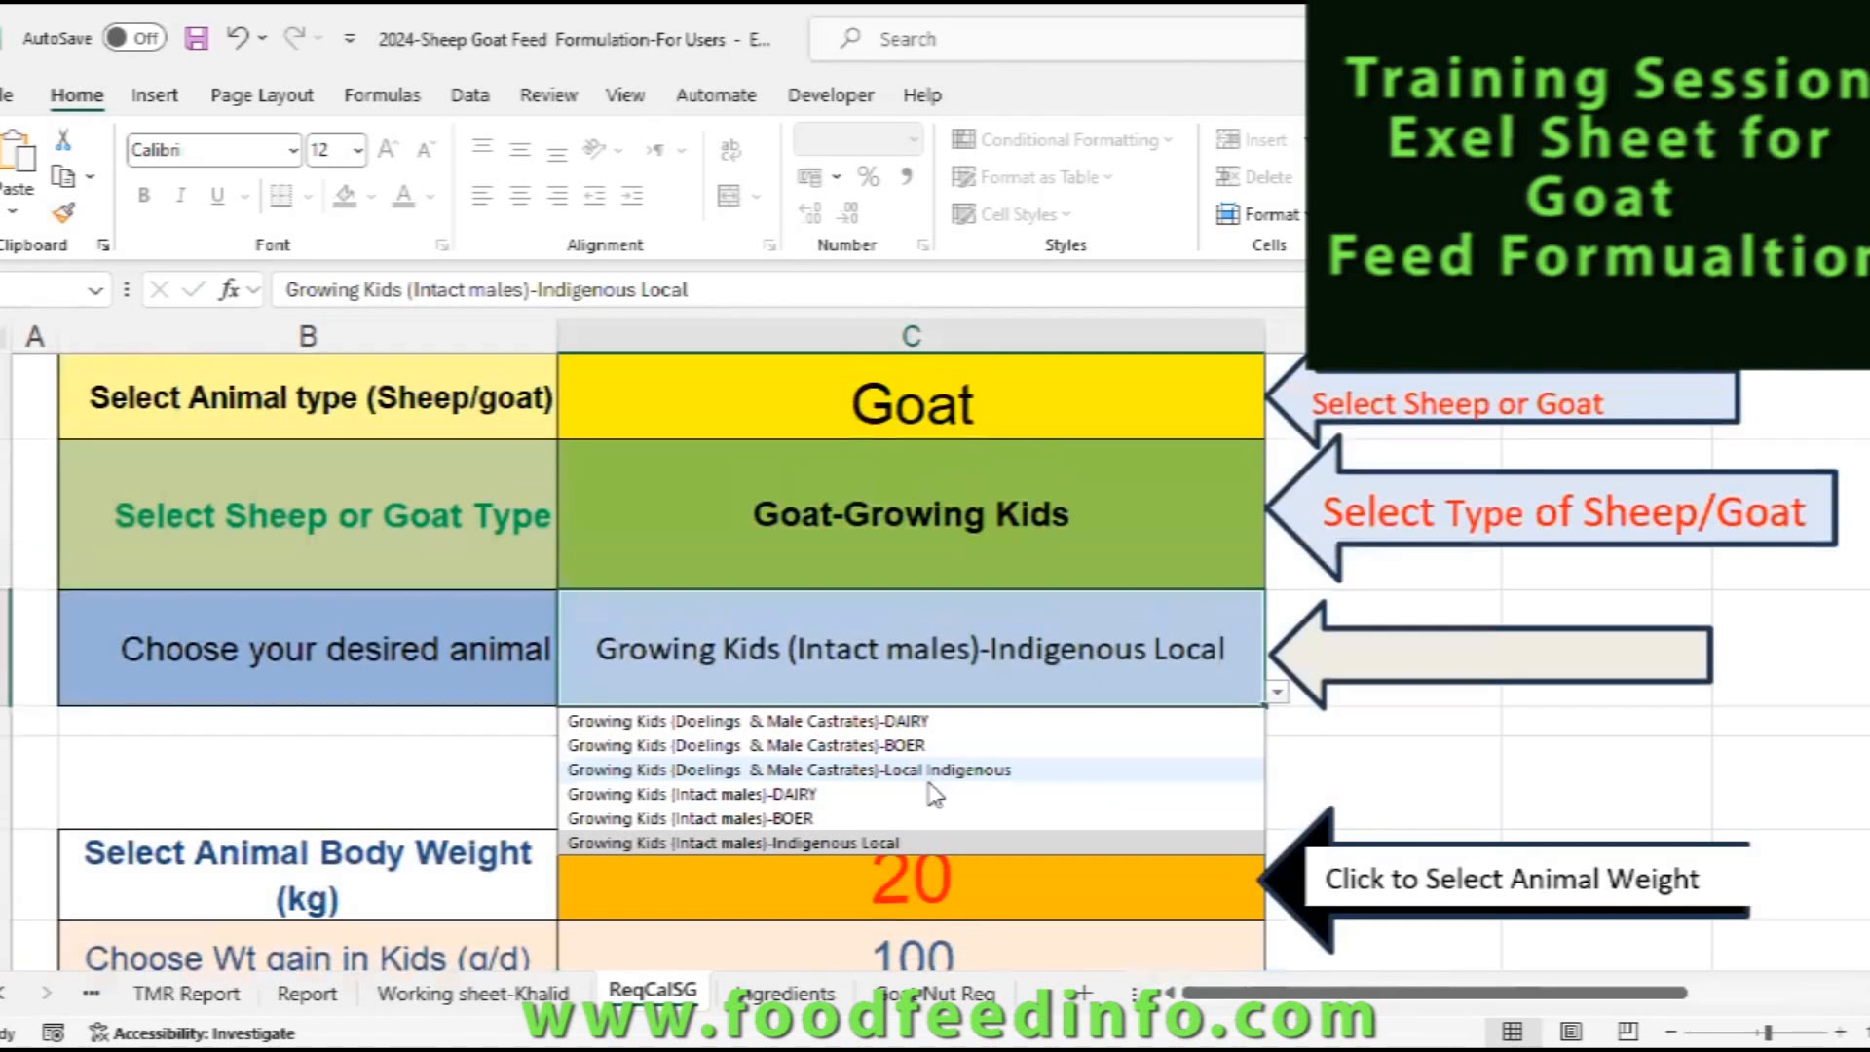
click(854, 770)
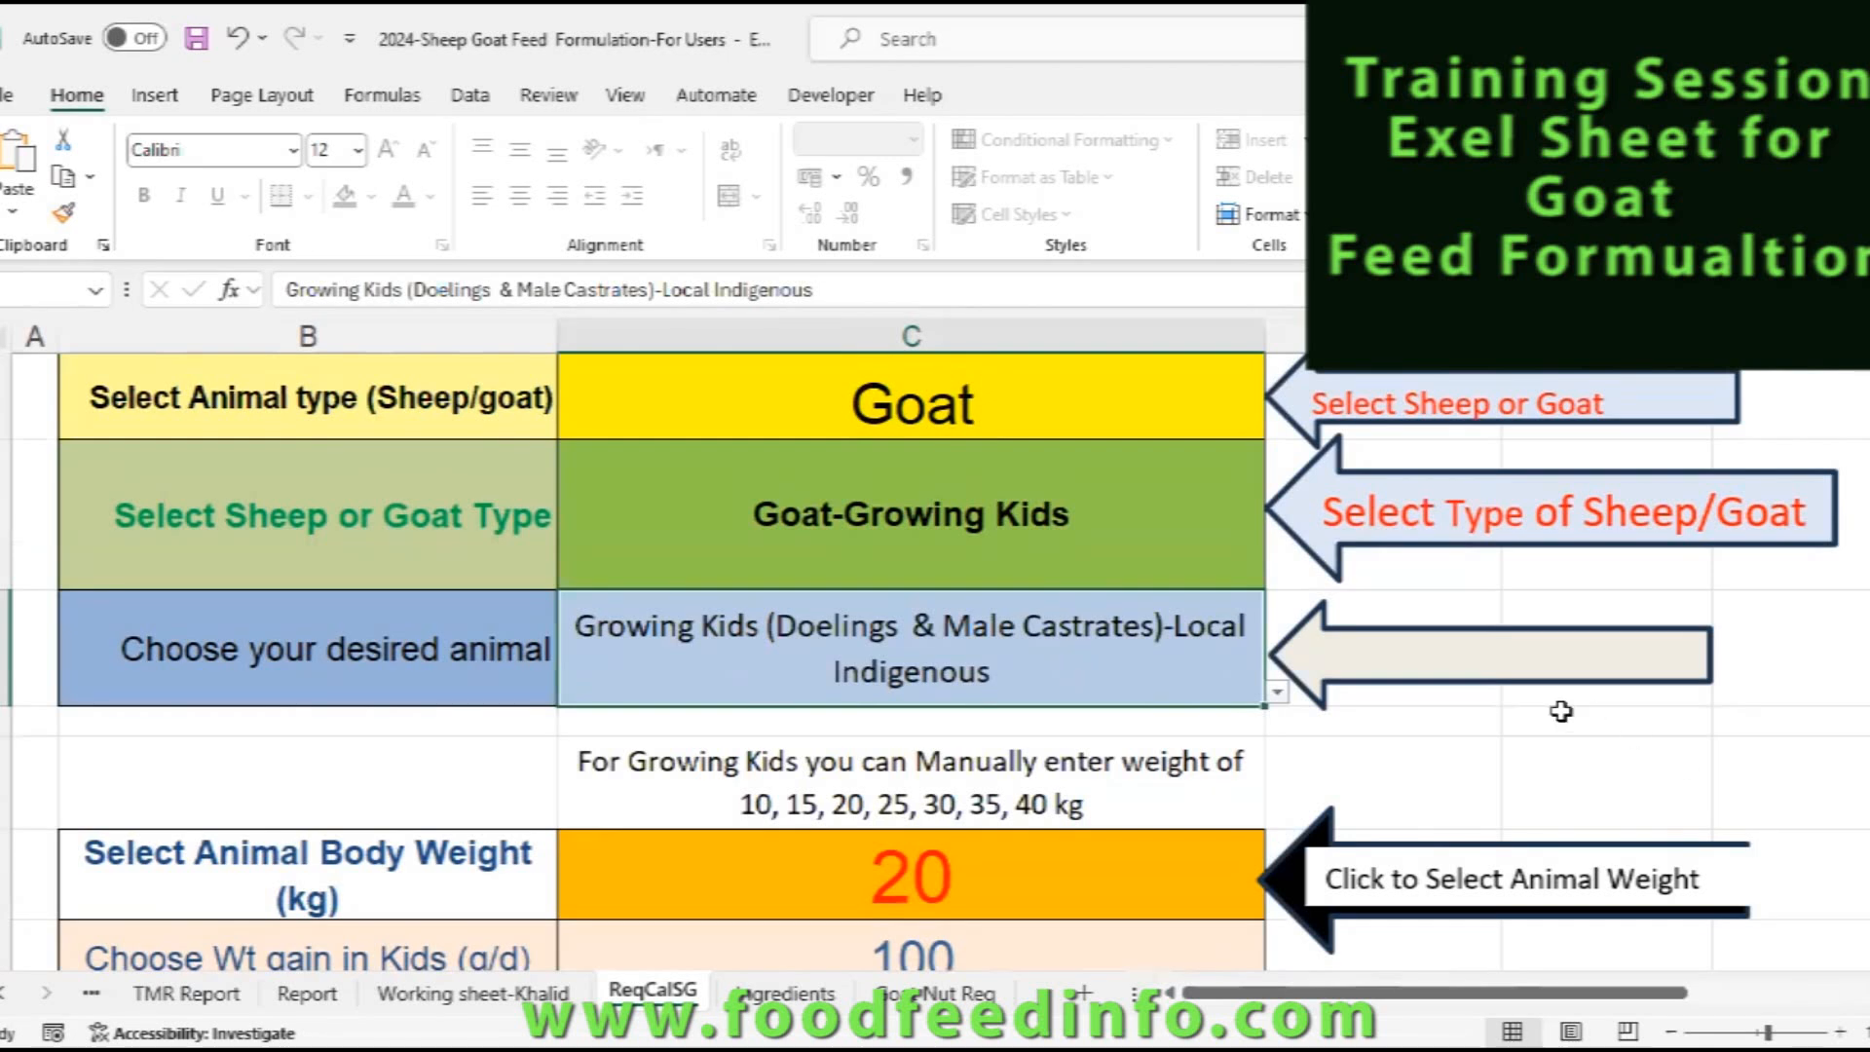
click(1275, 696)
key(Return)
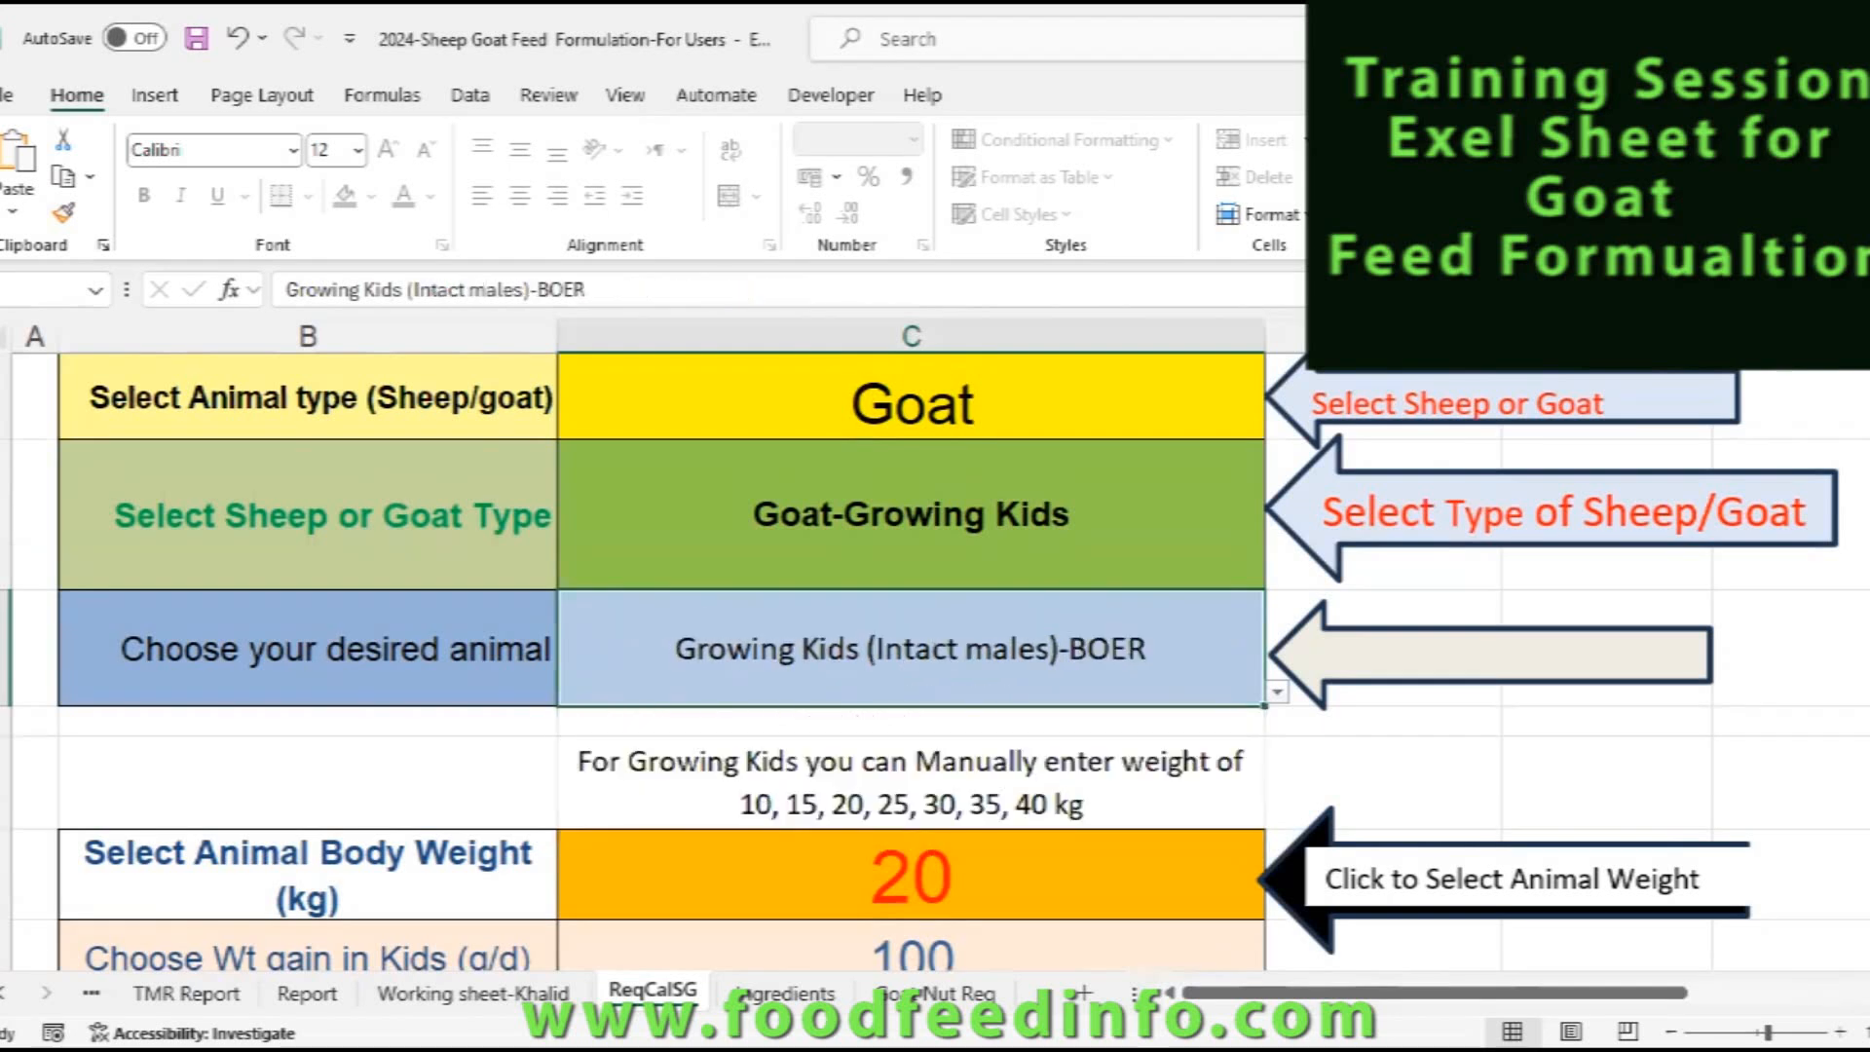
scroll(935, 662, down, 3)
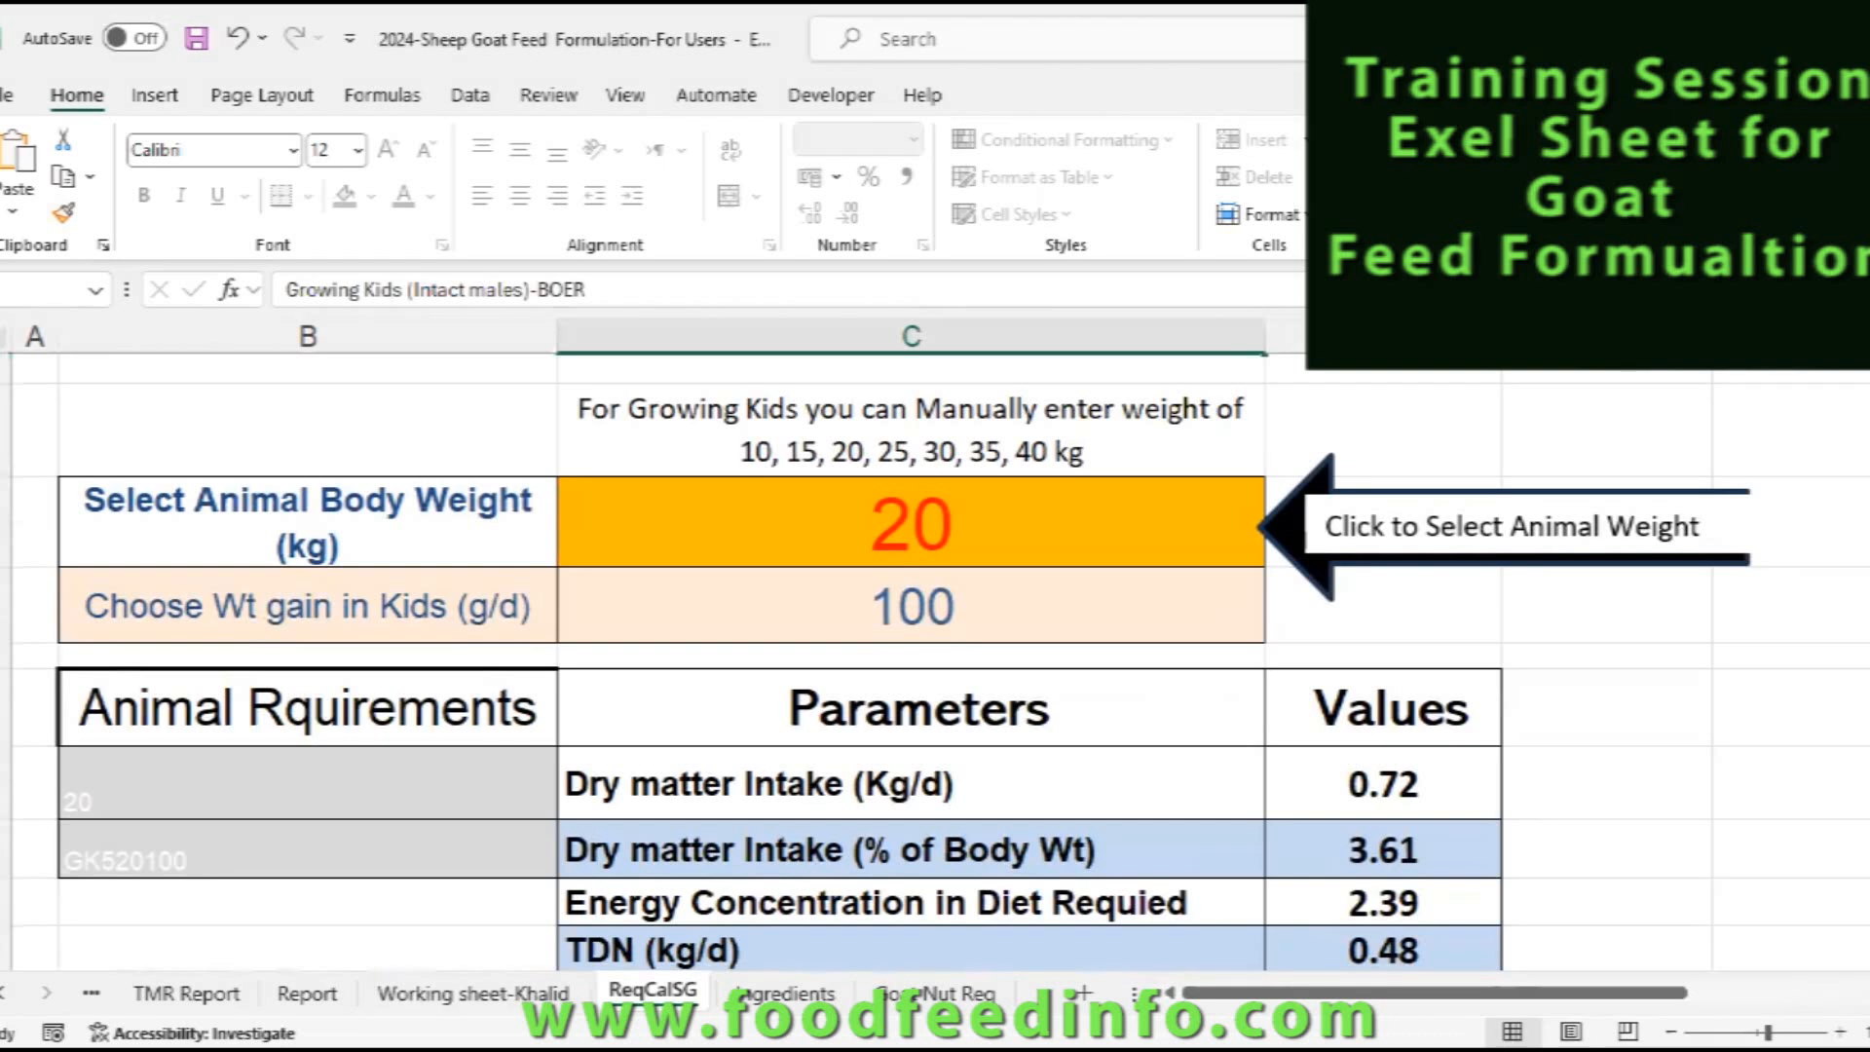
- Set the desired animal to Growing Kids (Doelings & Male Castrates)-BOER
scroll(935, 663, up, 1)
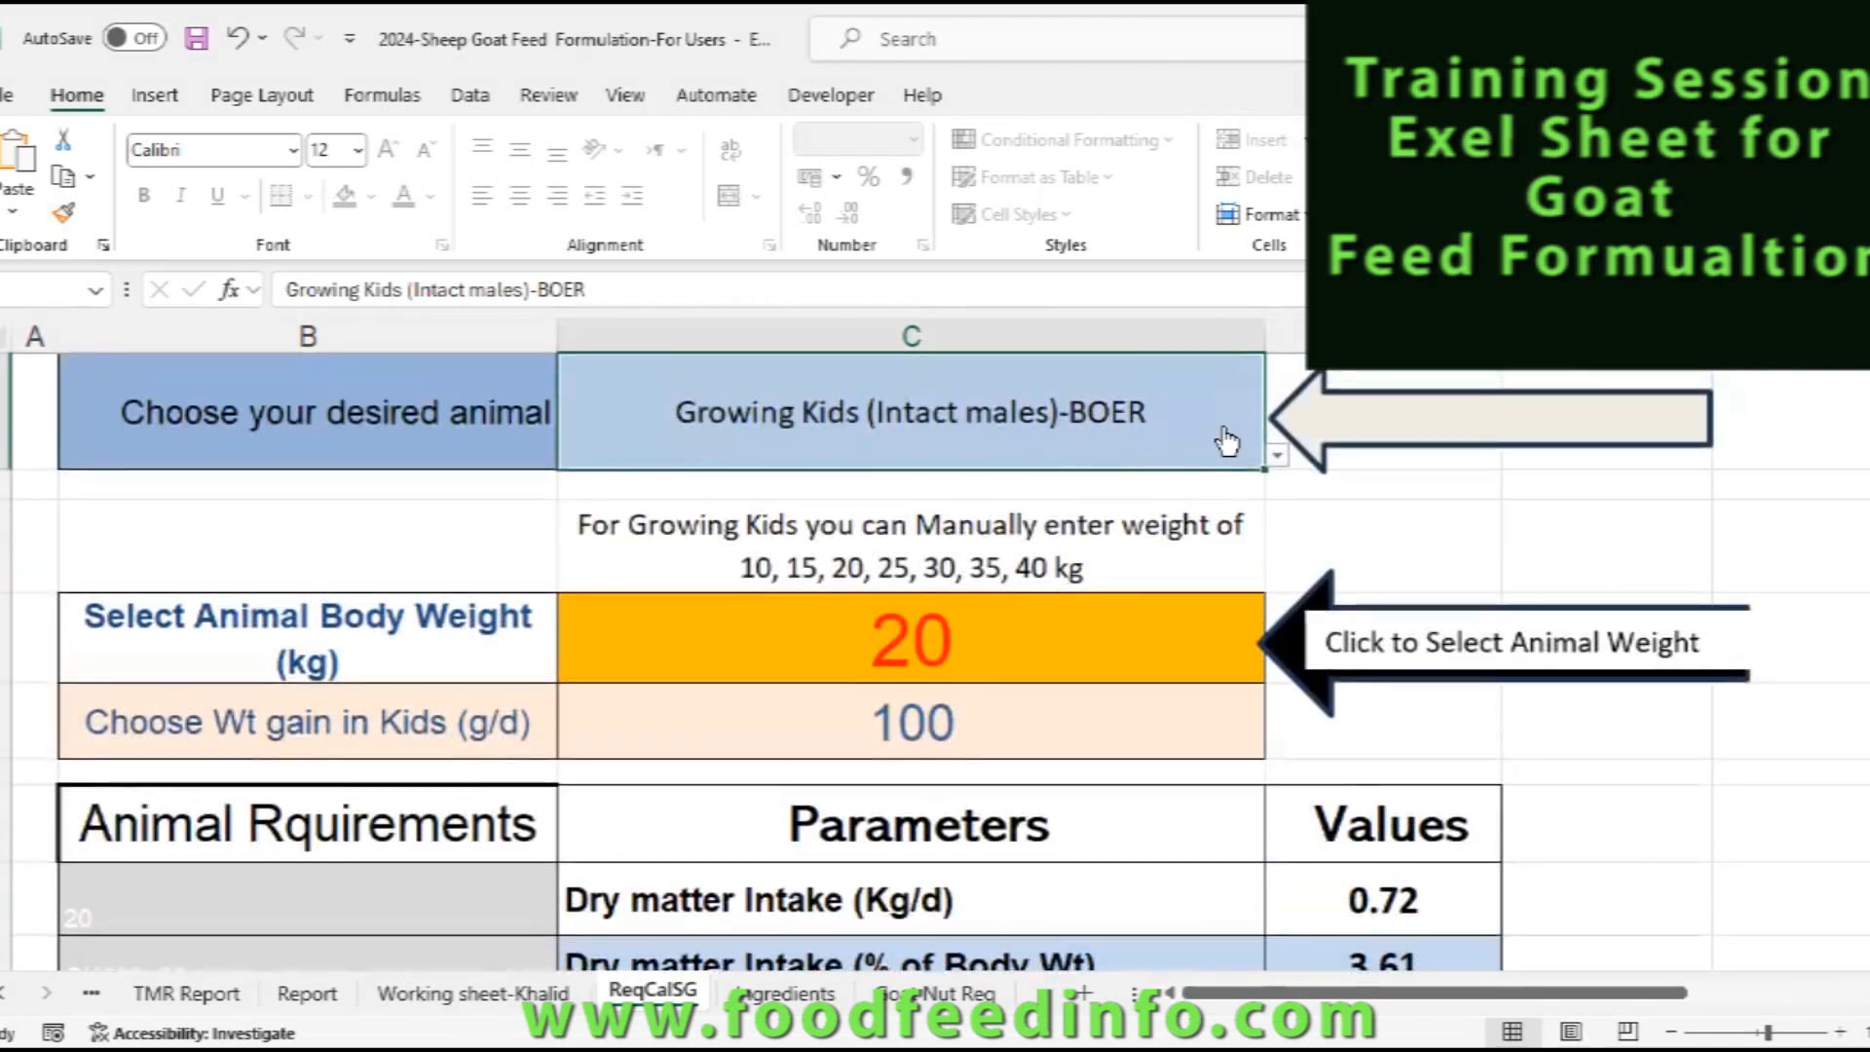
click(1276, 457)
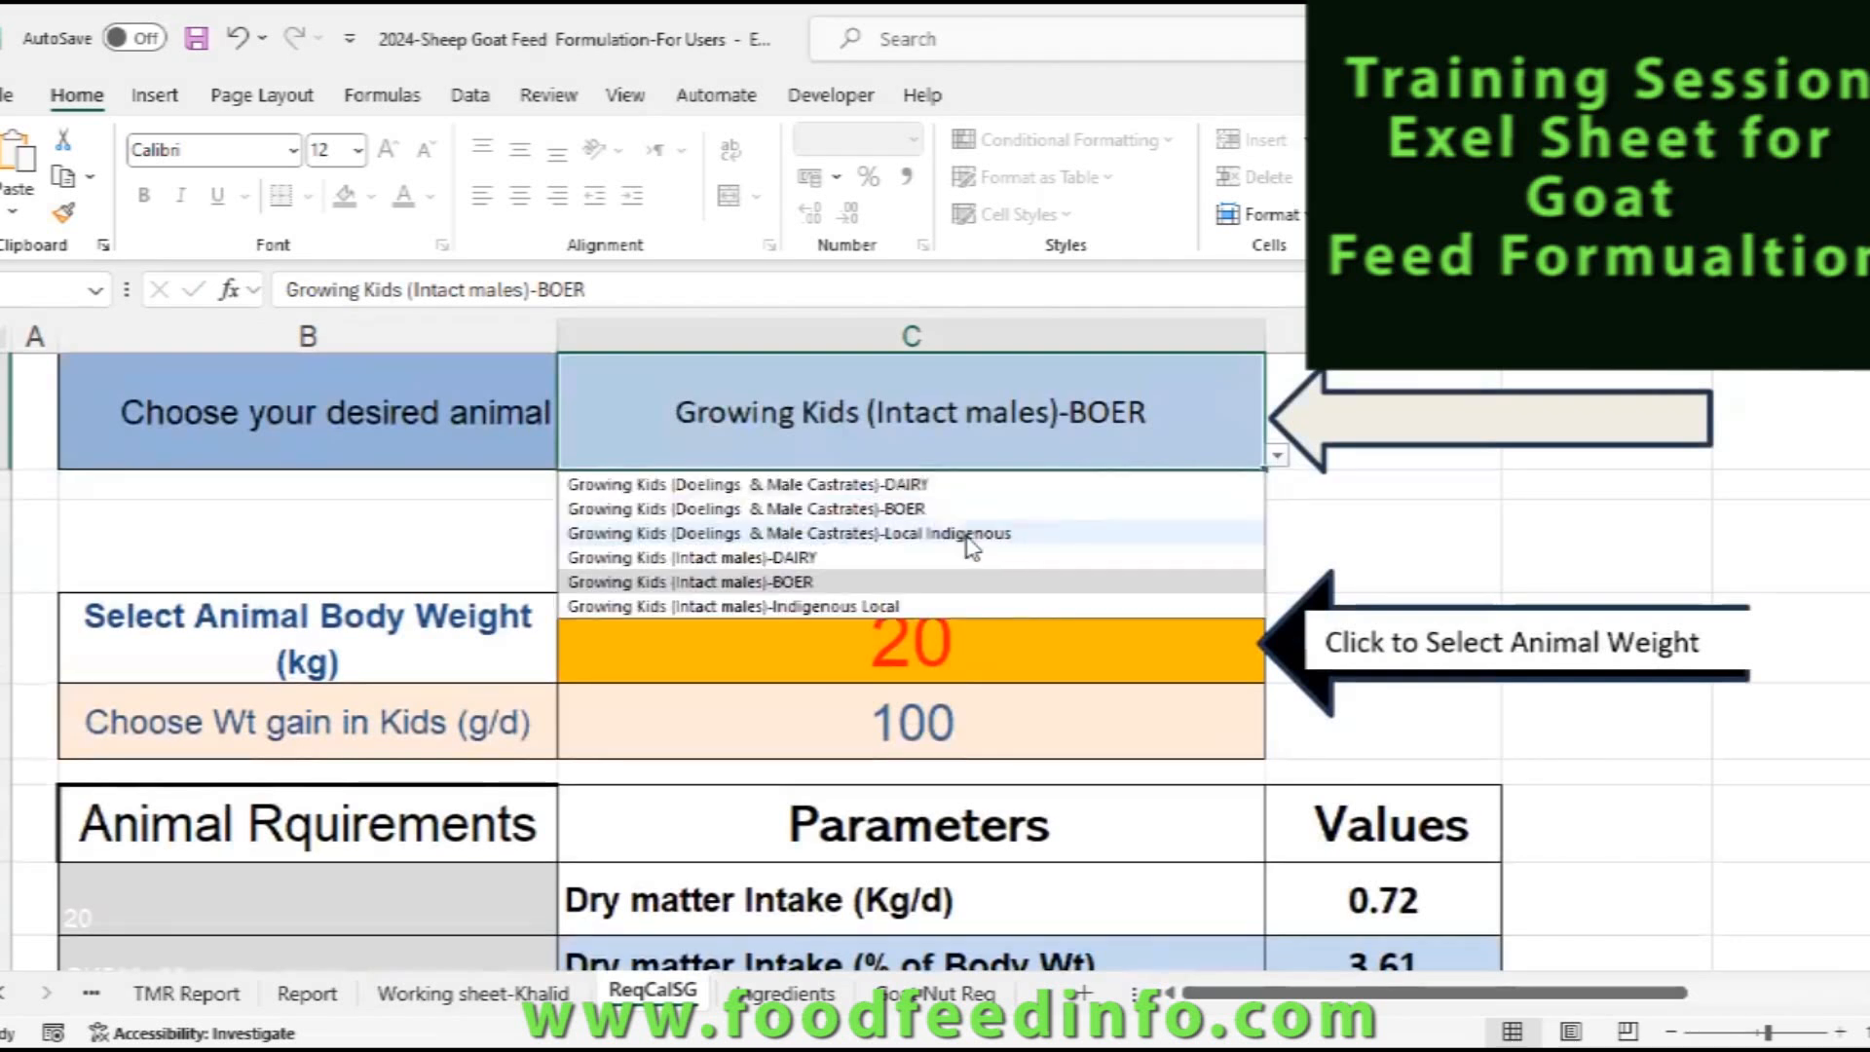
click(890, 509)
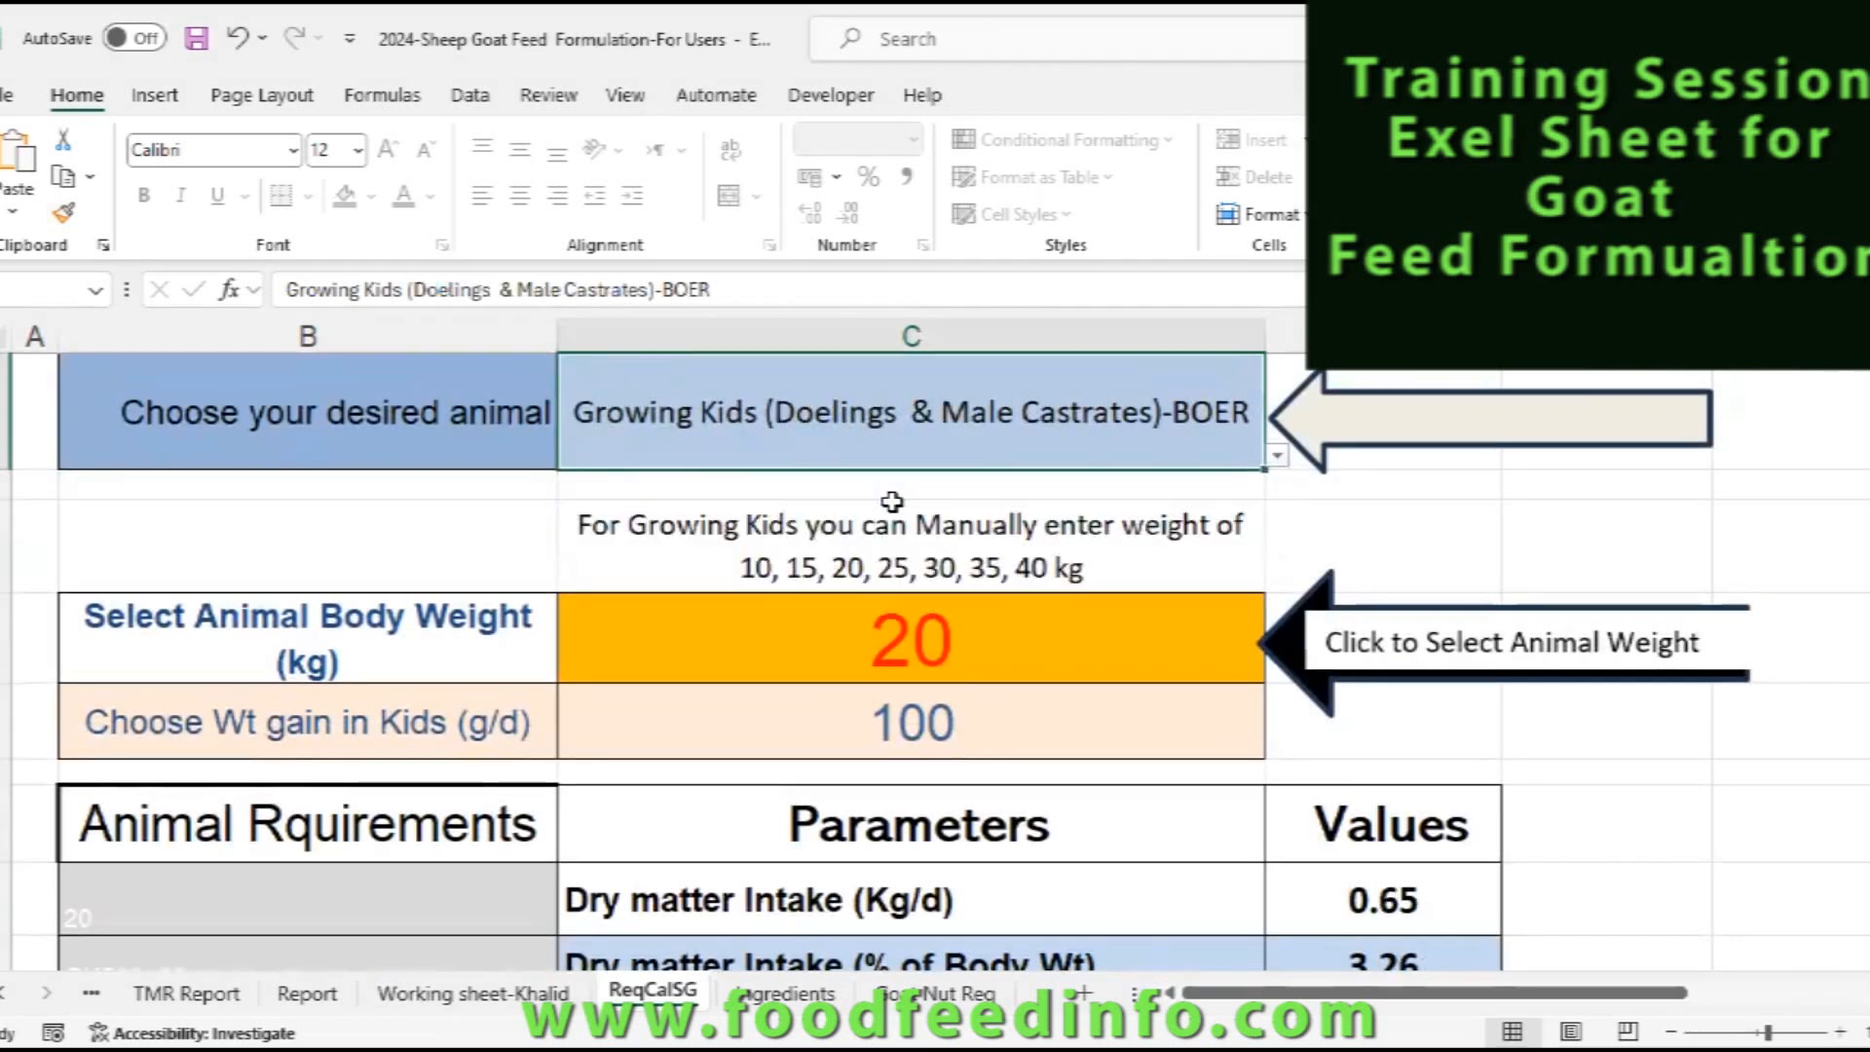
- Set the animal body weight to 10 kg
click(1004, 650)
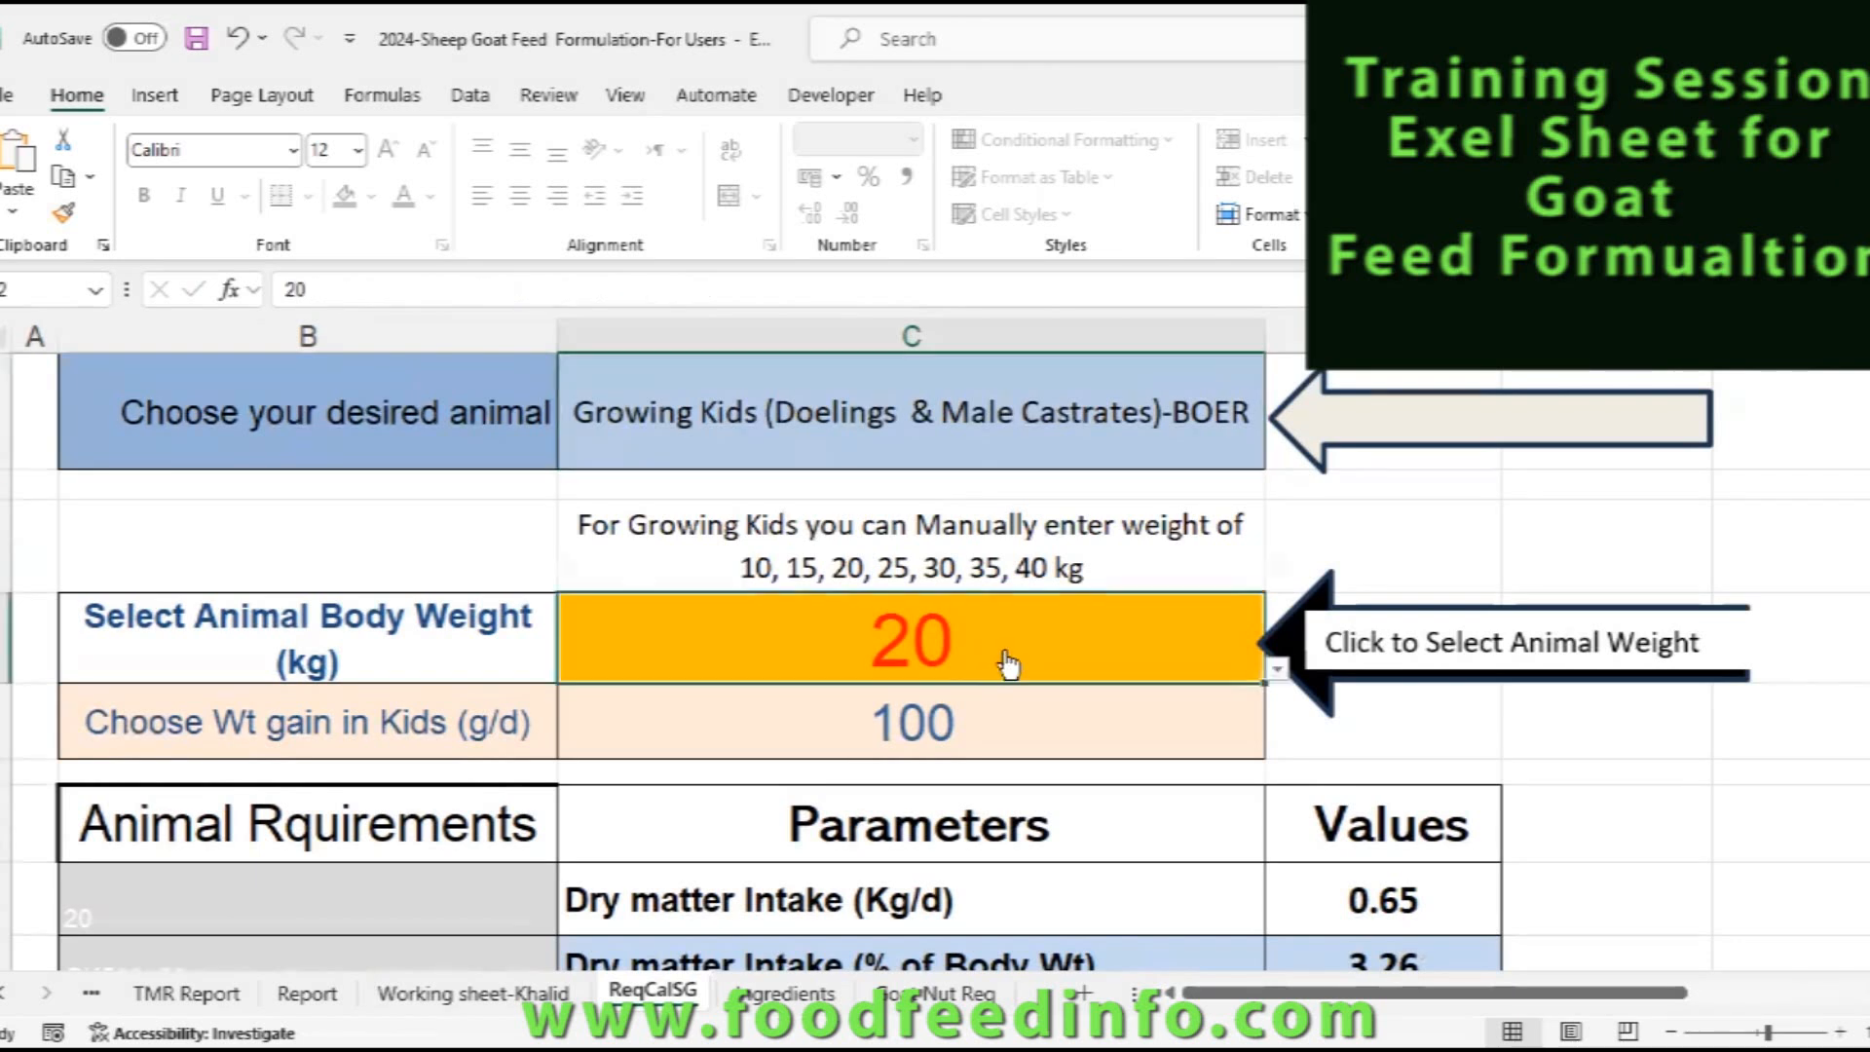
click(1277, 672)
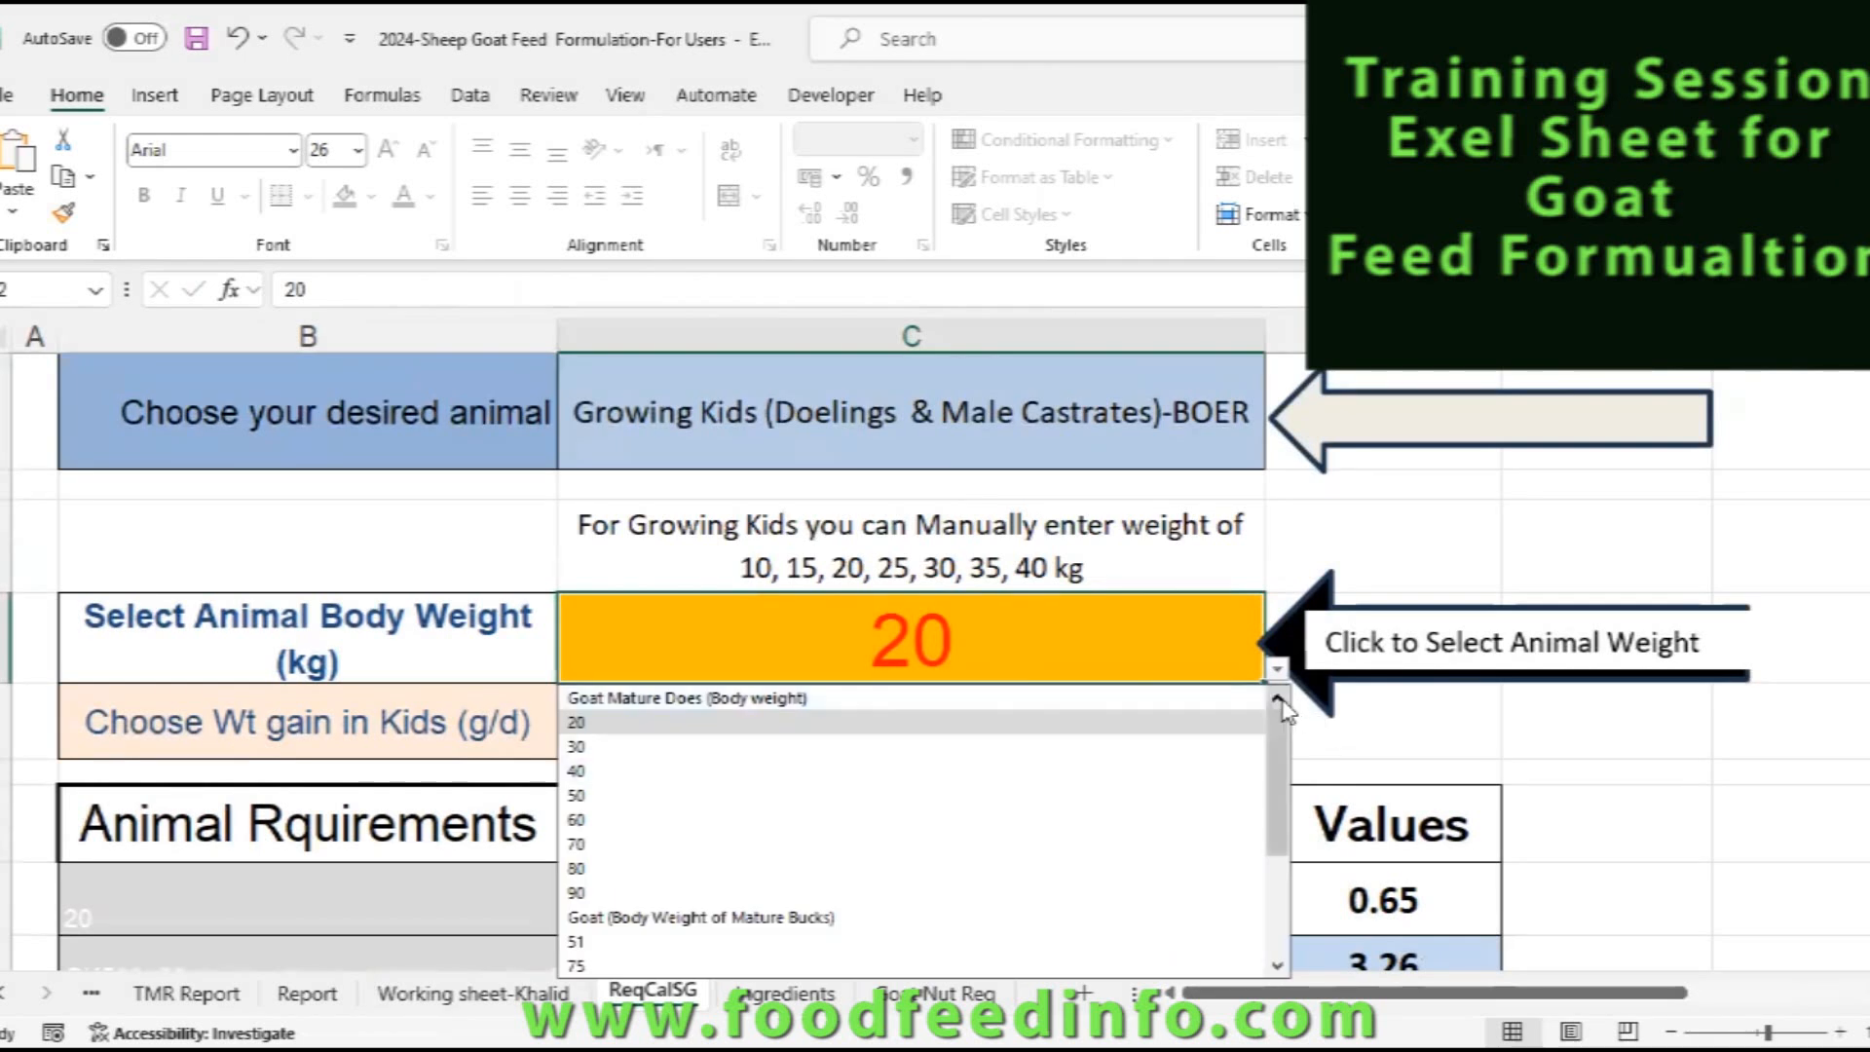
drag(1283, 791, 1261, 950)
click(601, 892)
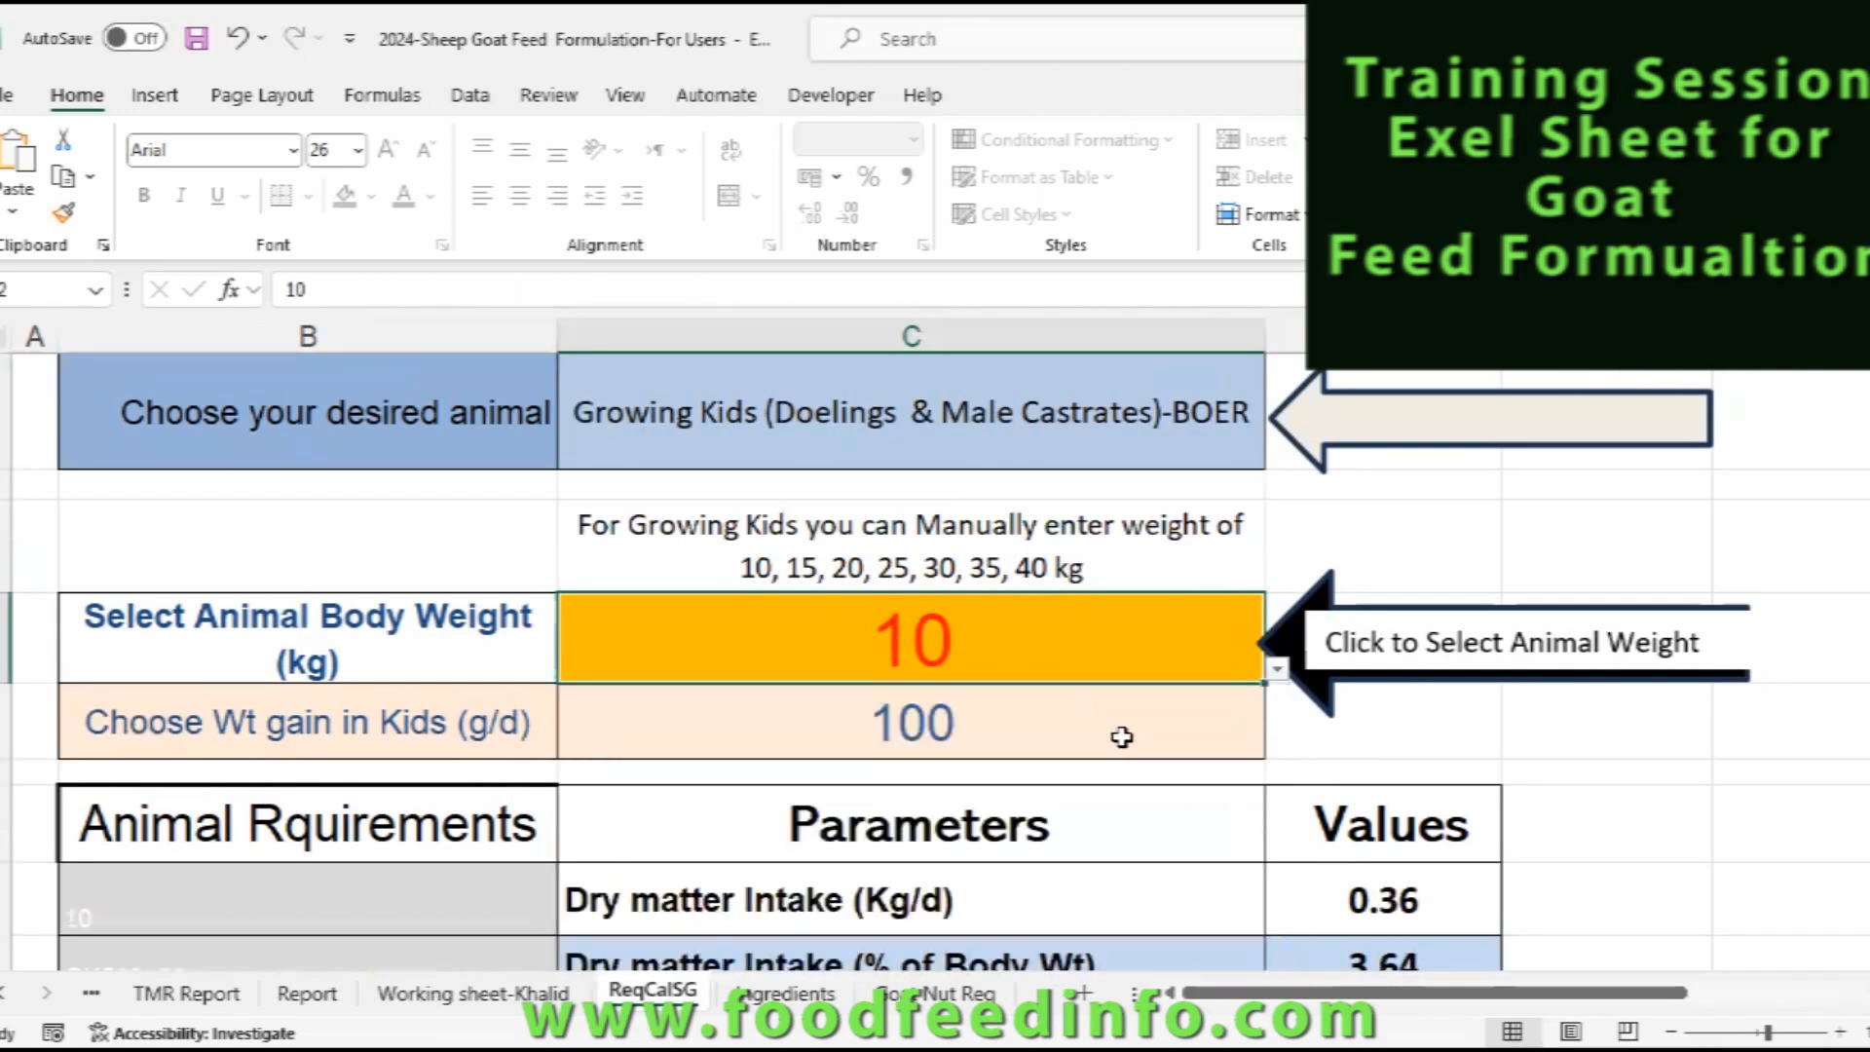
- Try a weight gain of 200 g/d for the 10 kg kids, and set it to 250 g/d
click(1118, 733)
click(1277, 745)
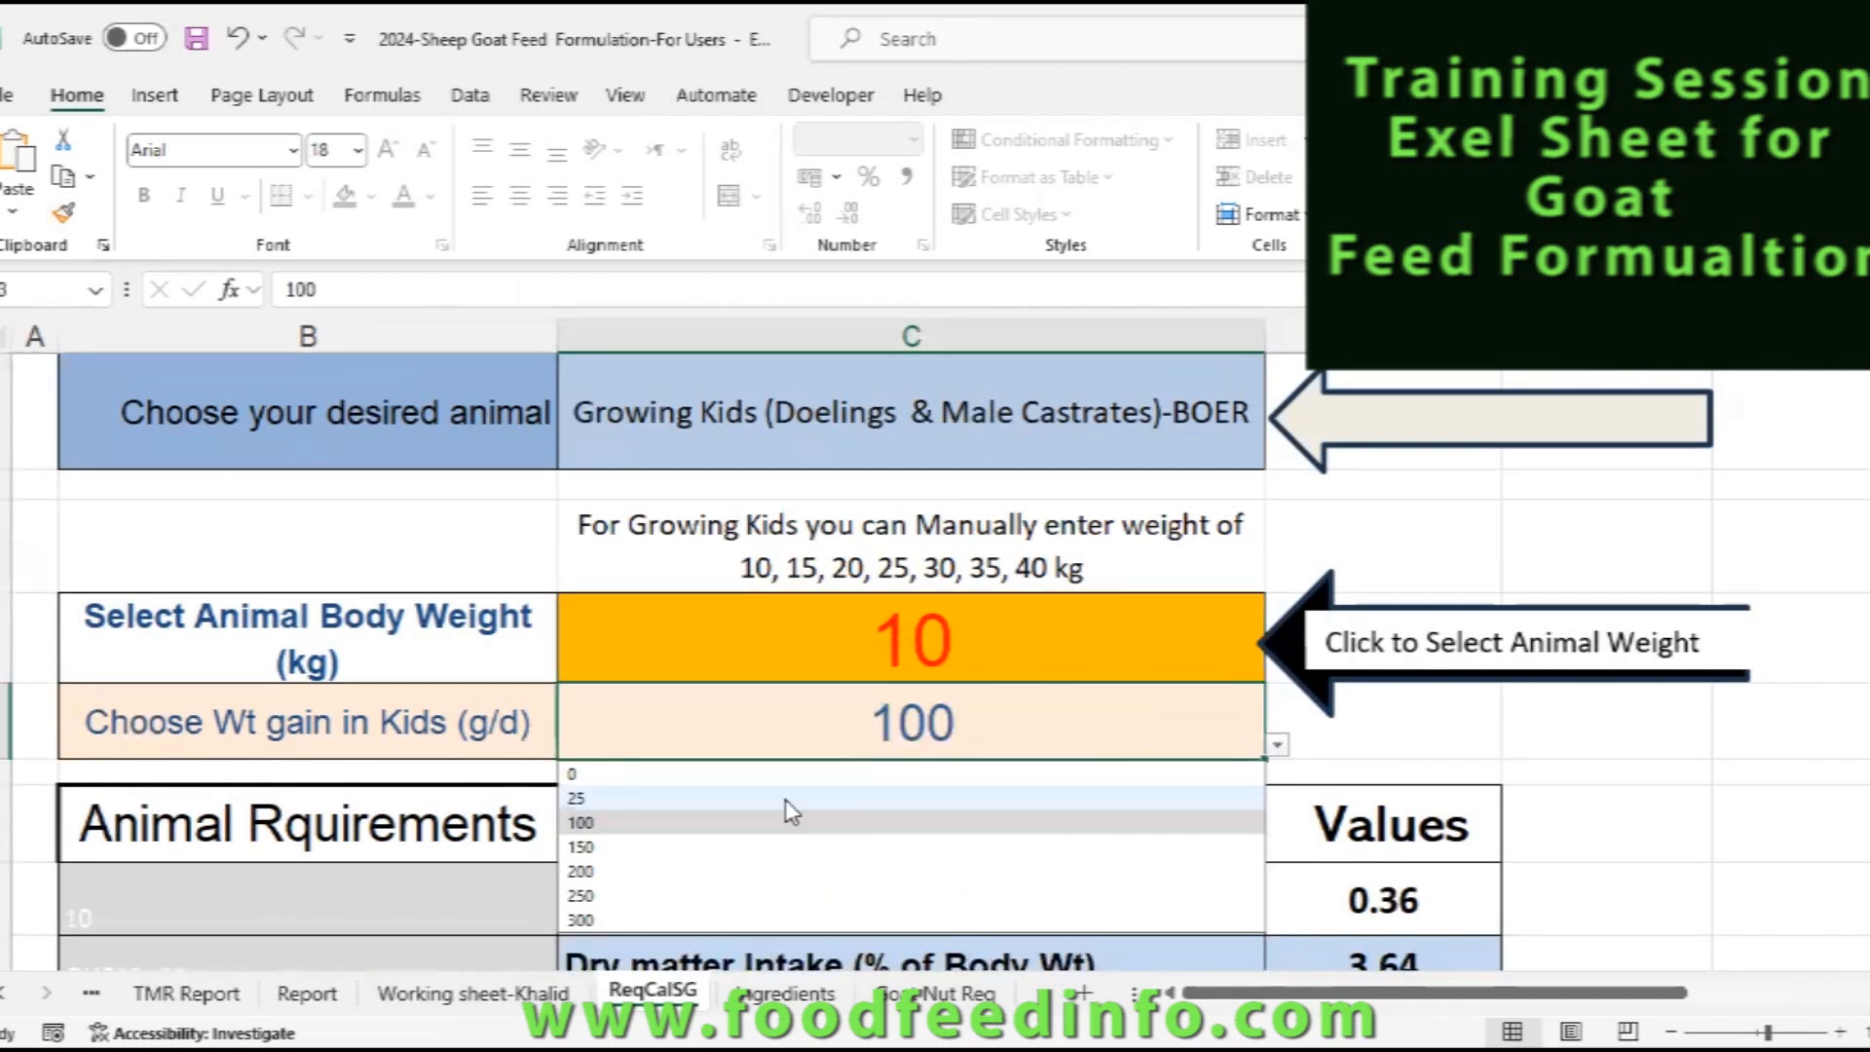
click(670, 871)
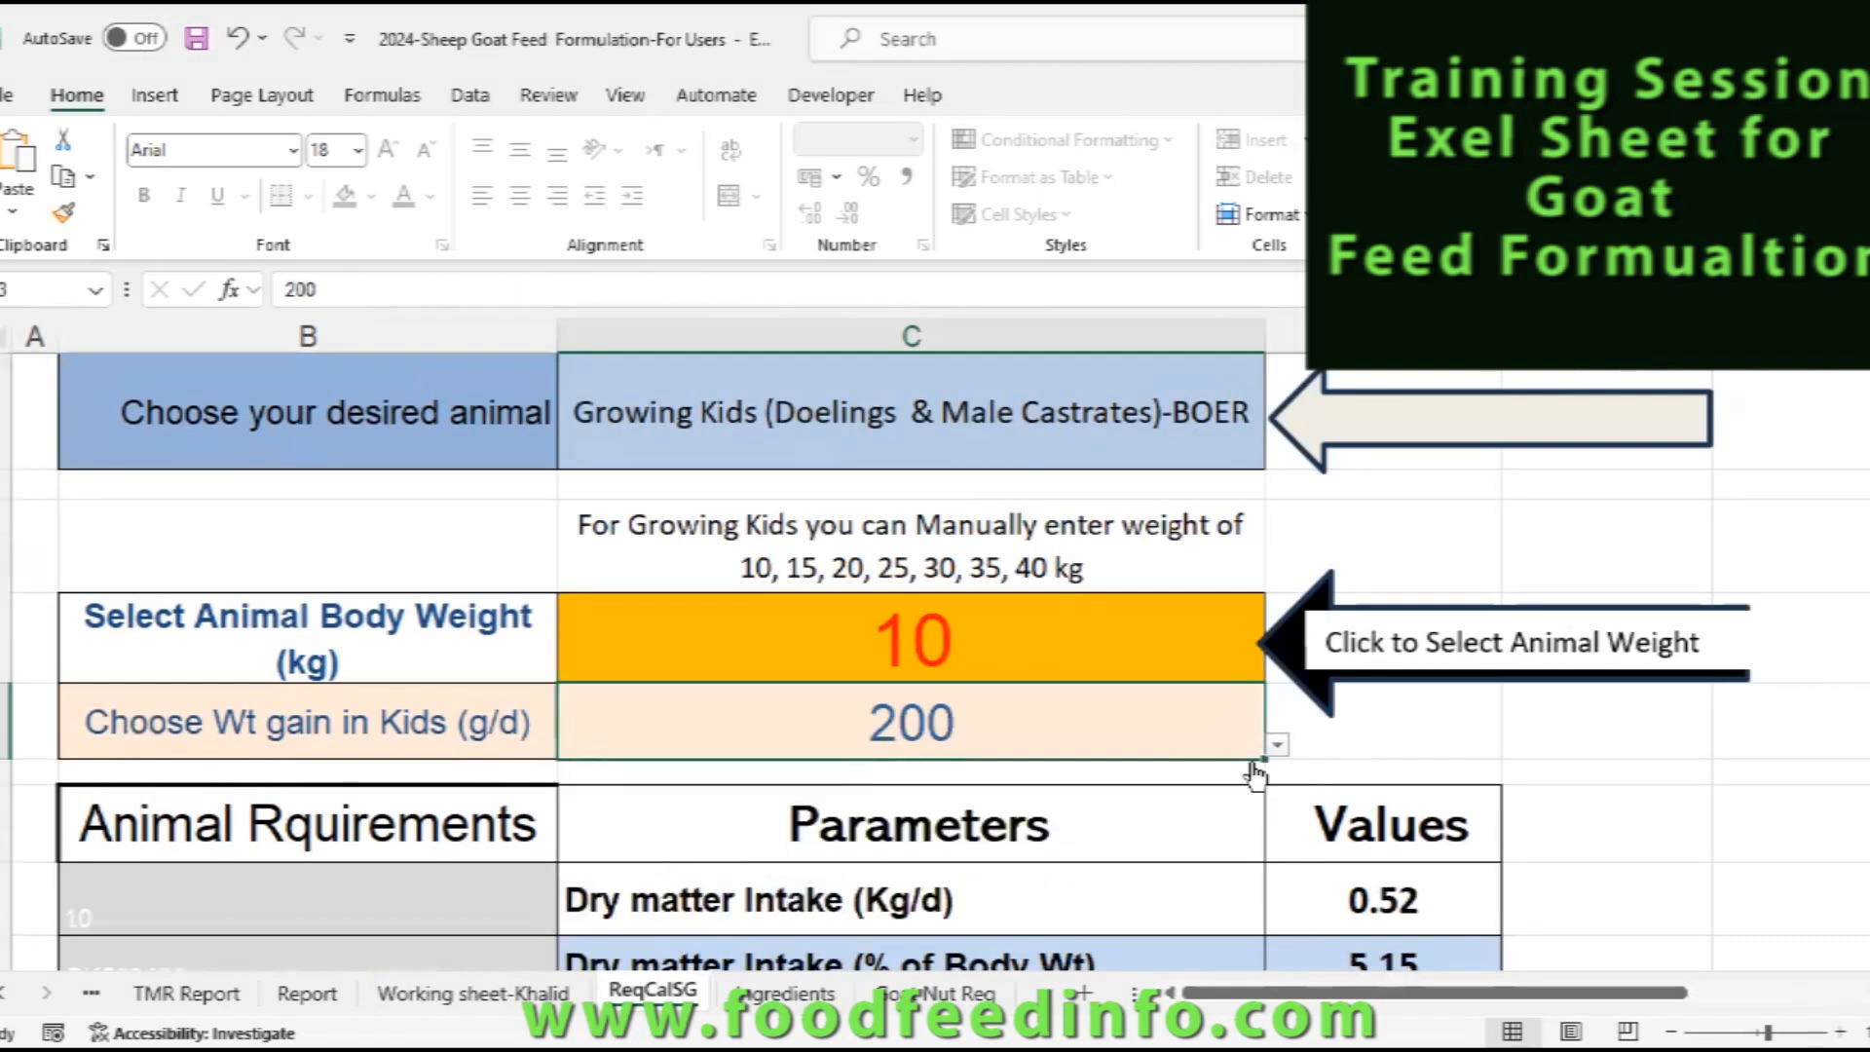
click(1276, 745)
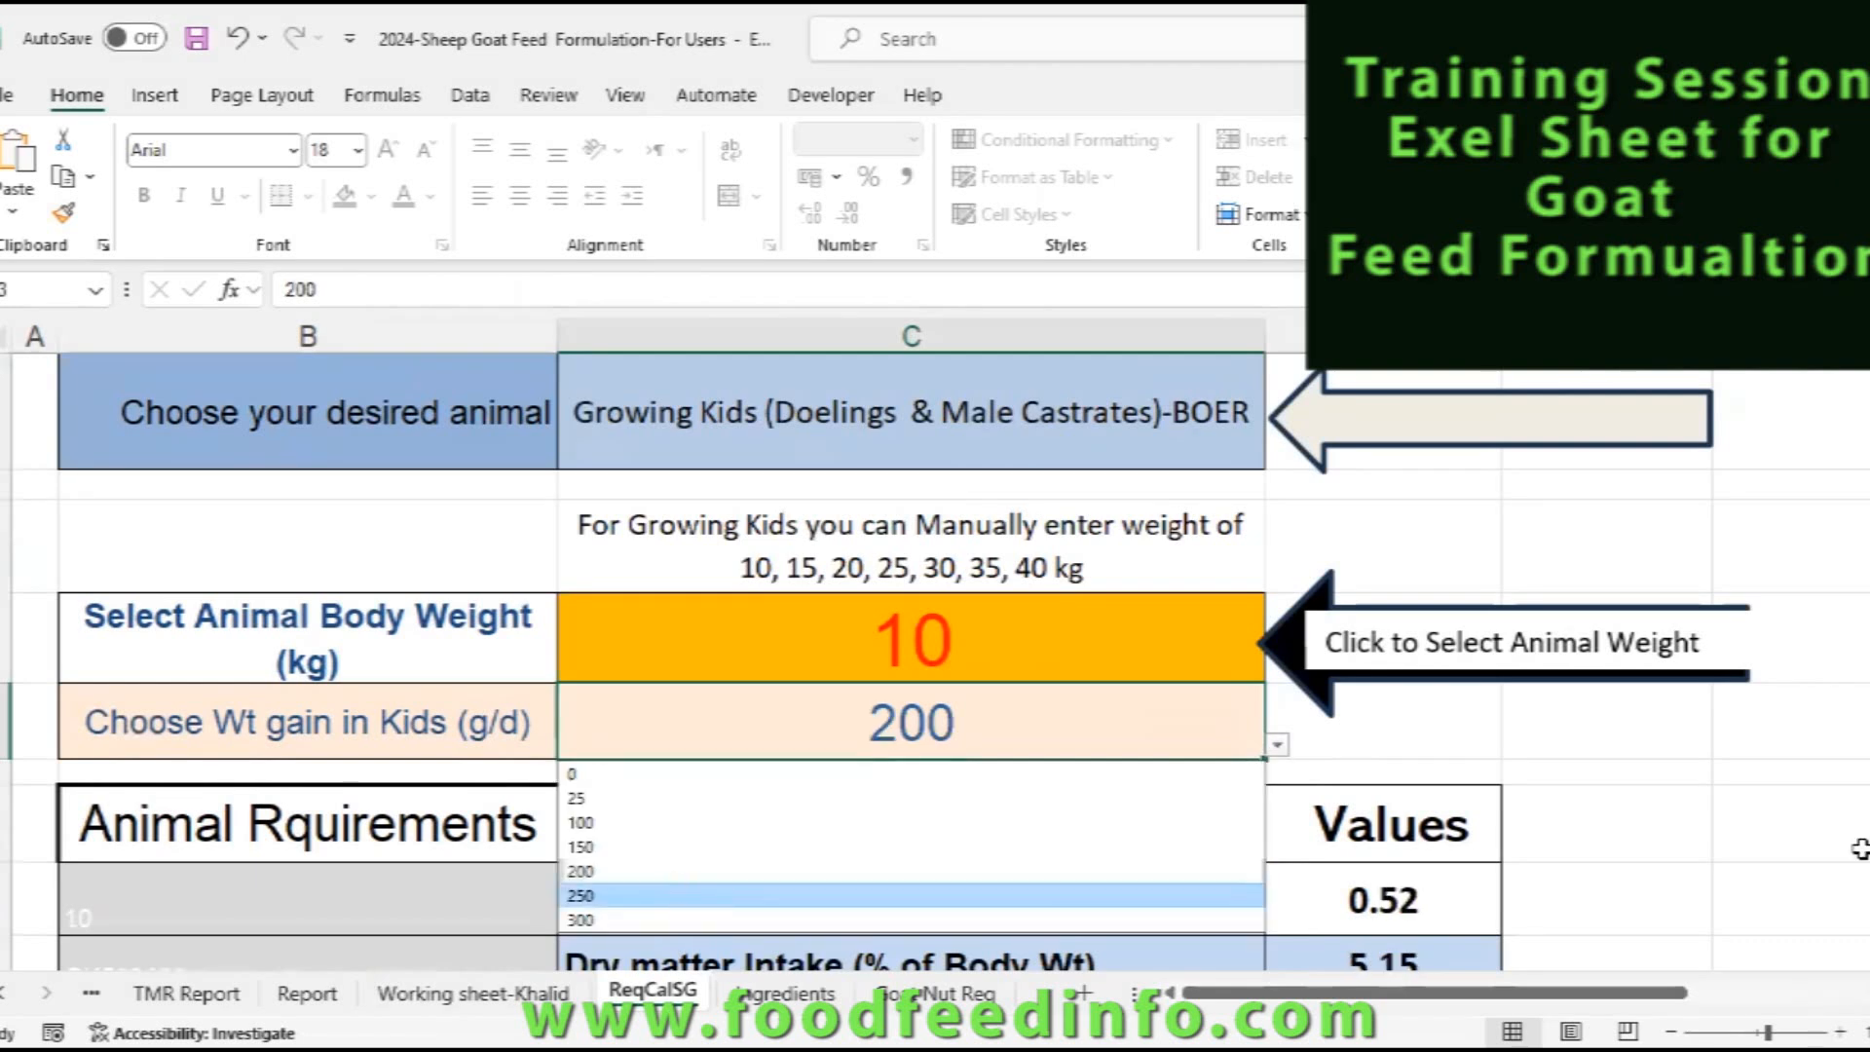
click(677, 894)
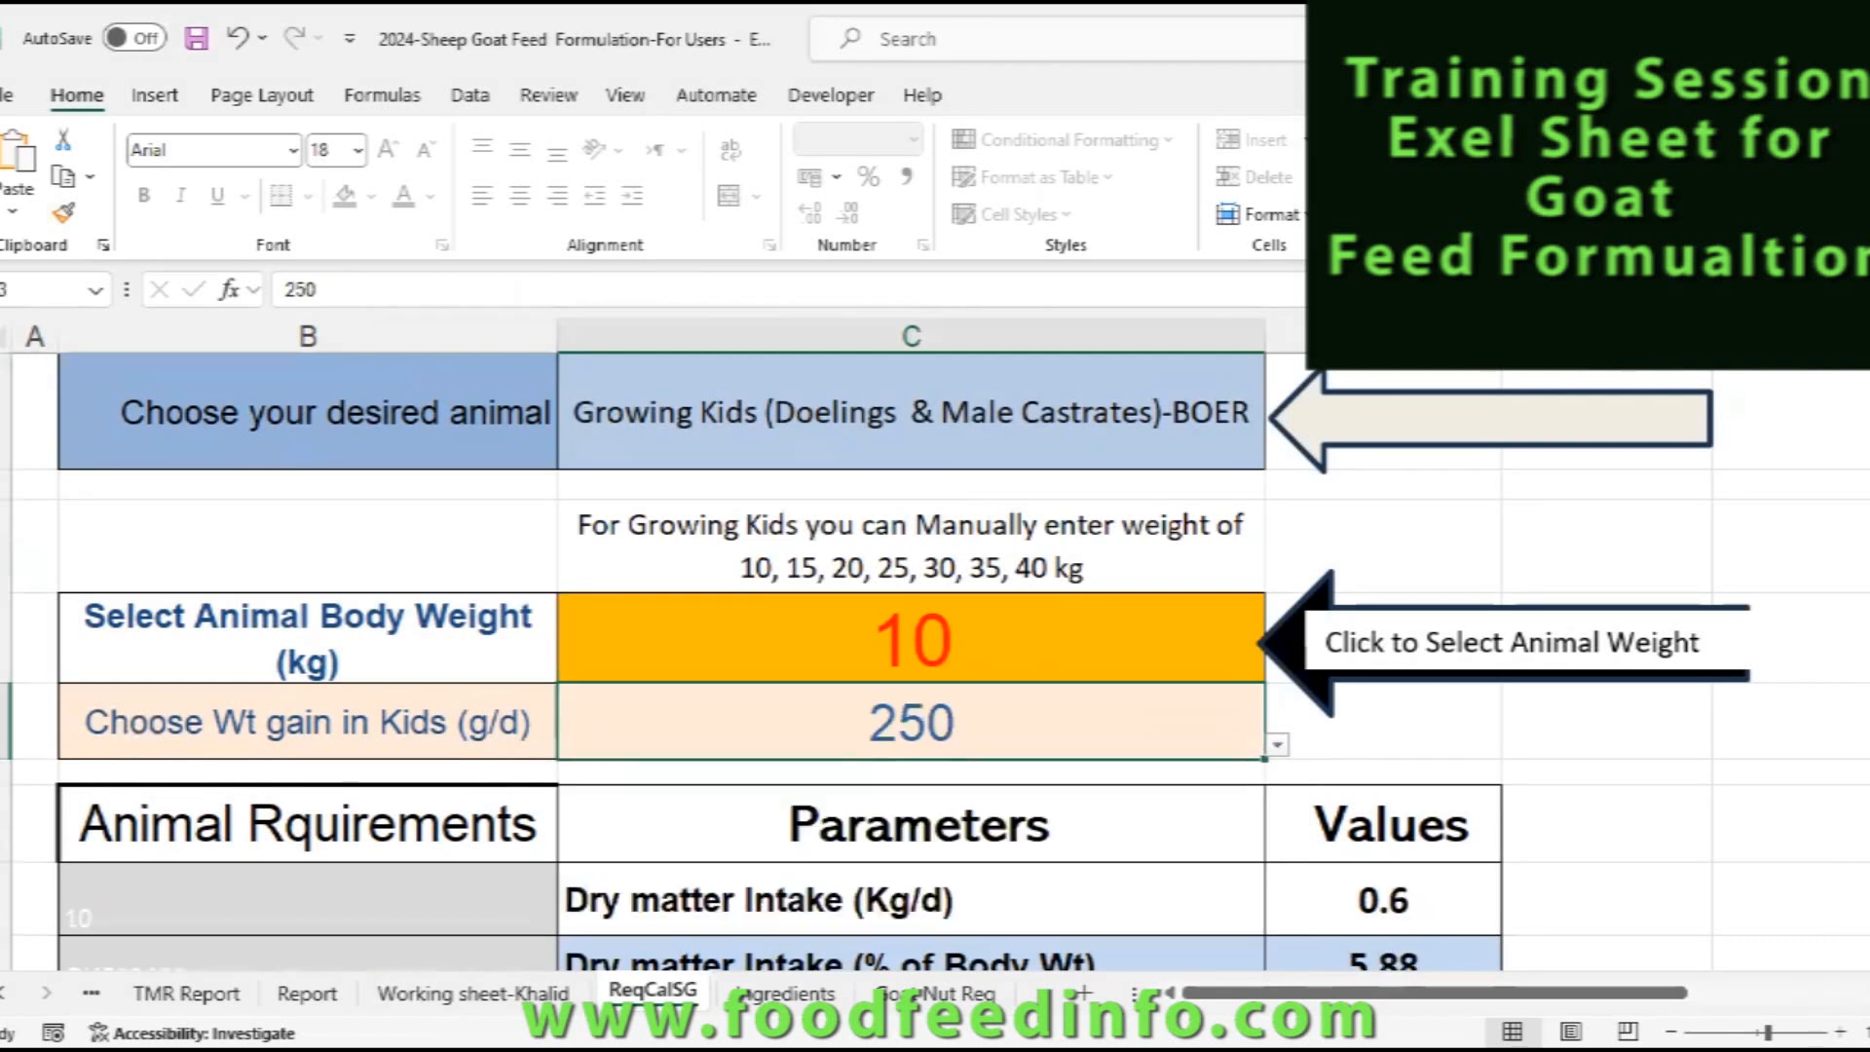
- Examine the animal requirements from dry matter intake to the mineral percentages, and inspect the crude protein at 20% UIP value
scroll(935, 662, down, 1)
scroll(935, 663, down, 1)
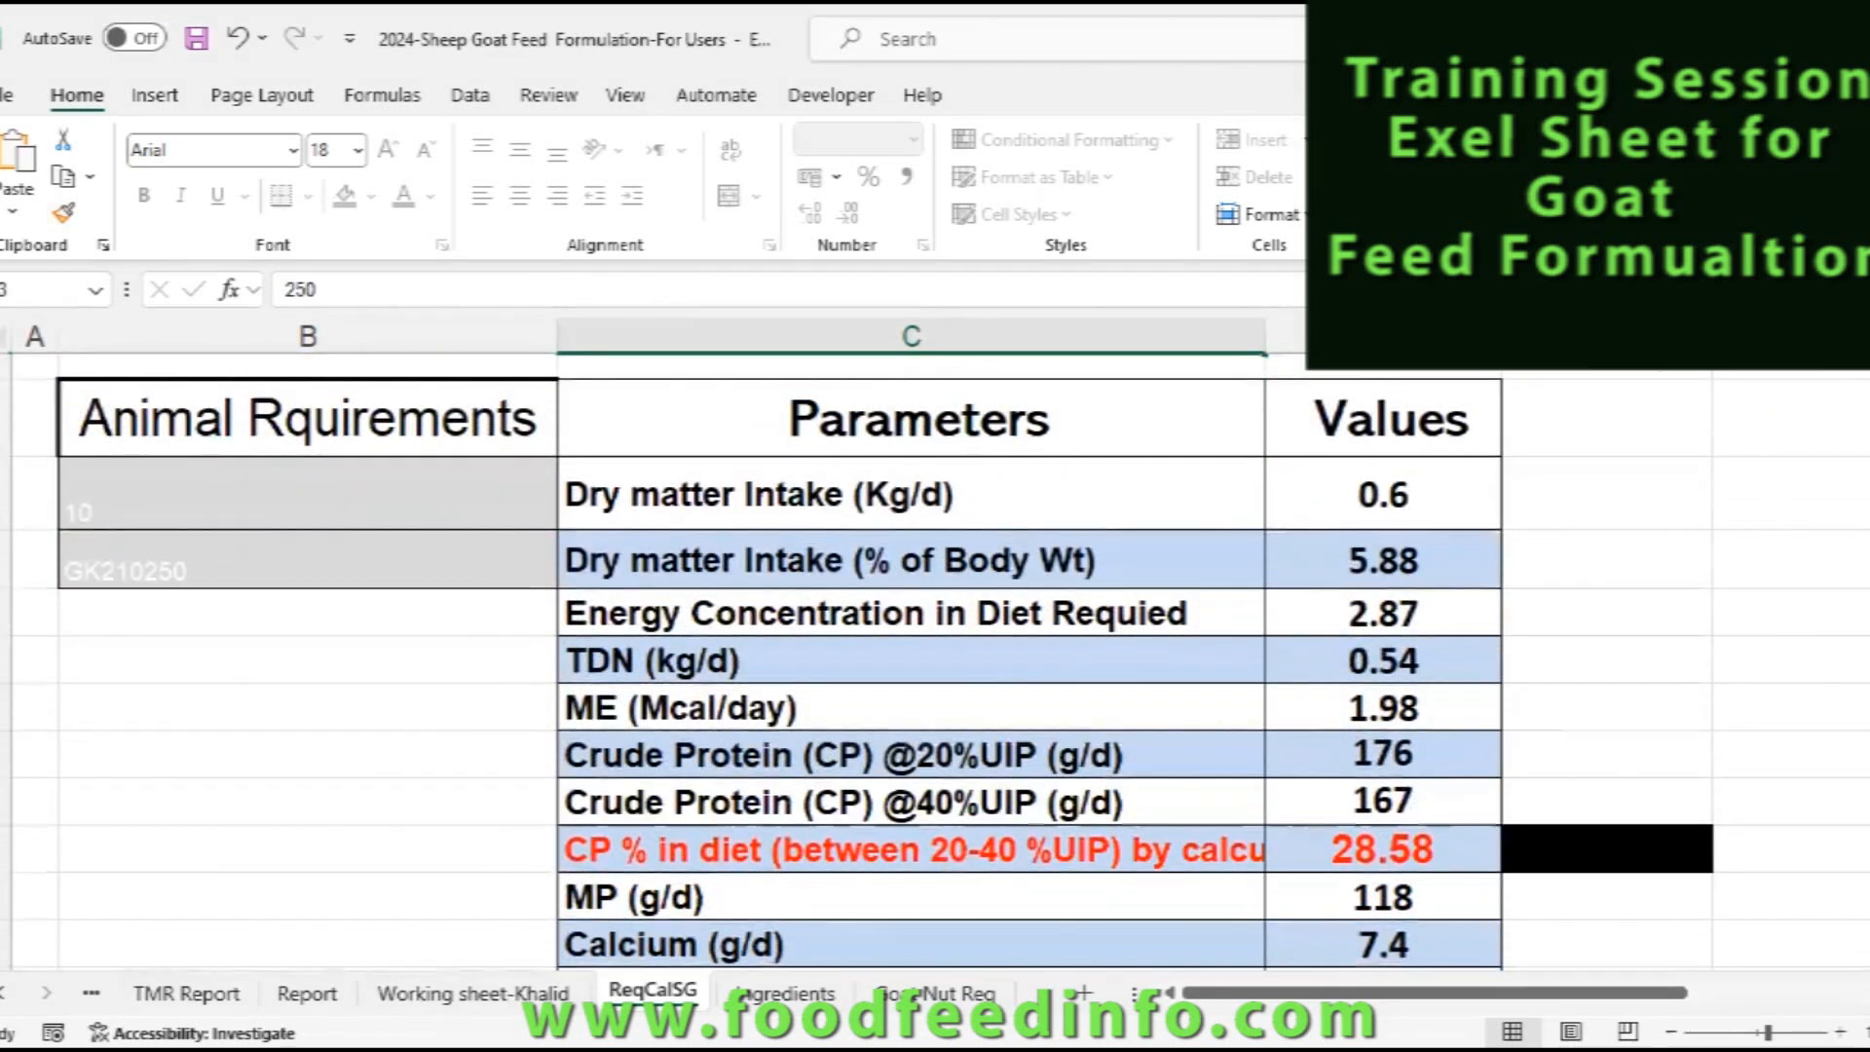
scroll(935, 663, down, 1)
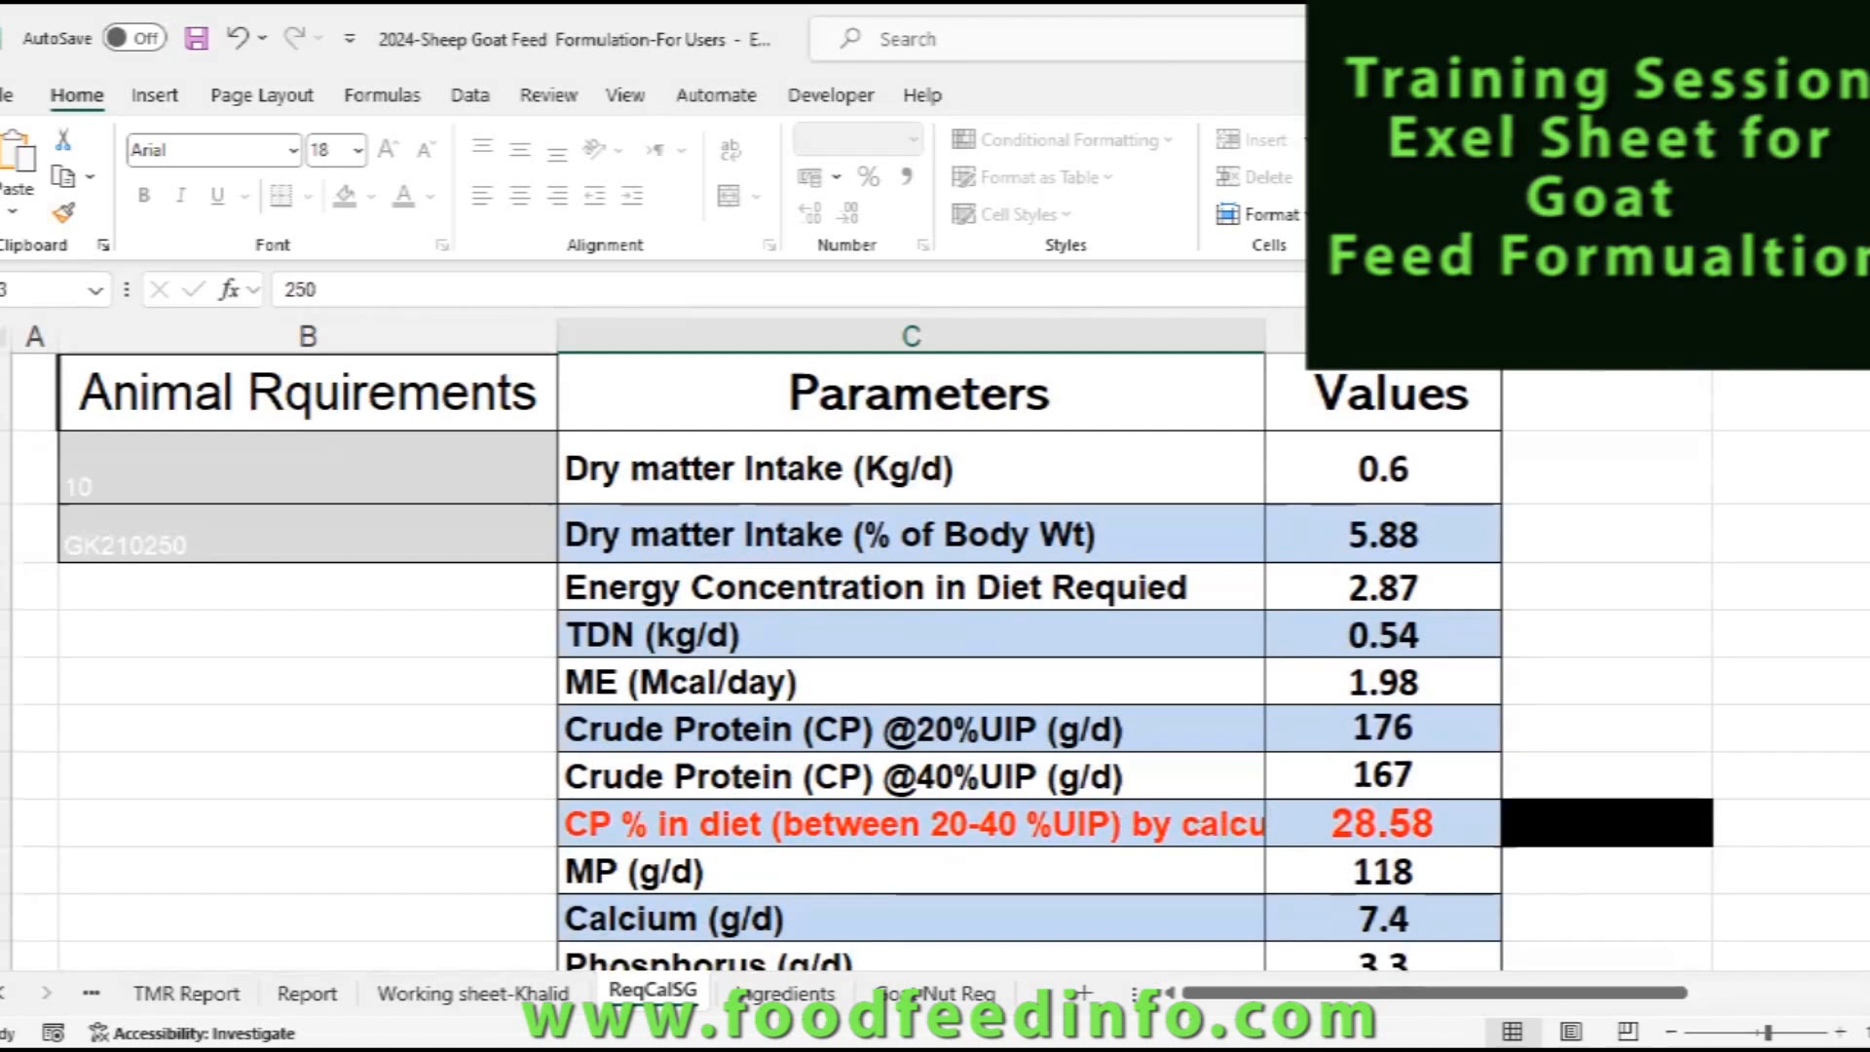
scroll(935, 662, down, 1)
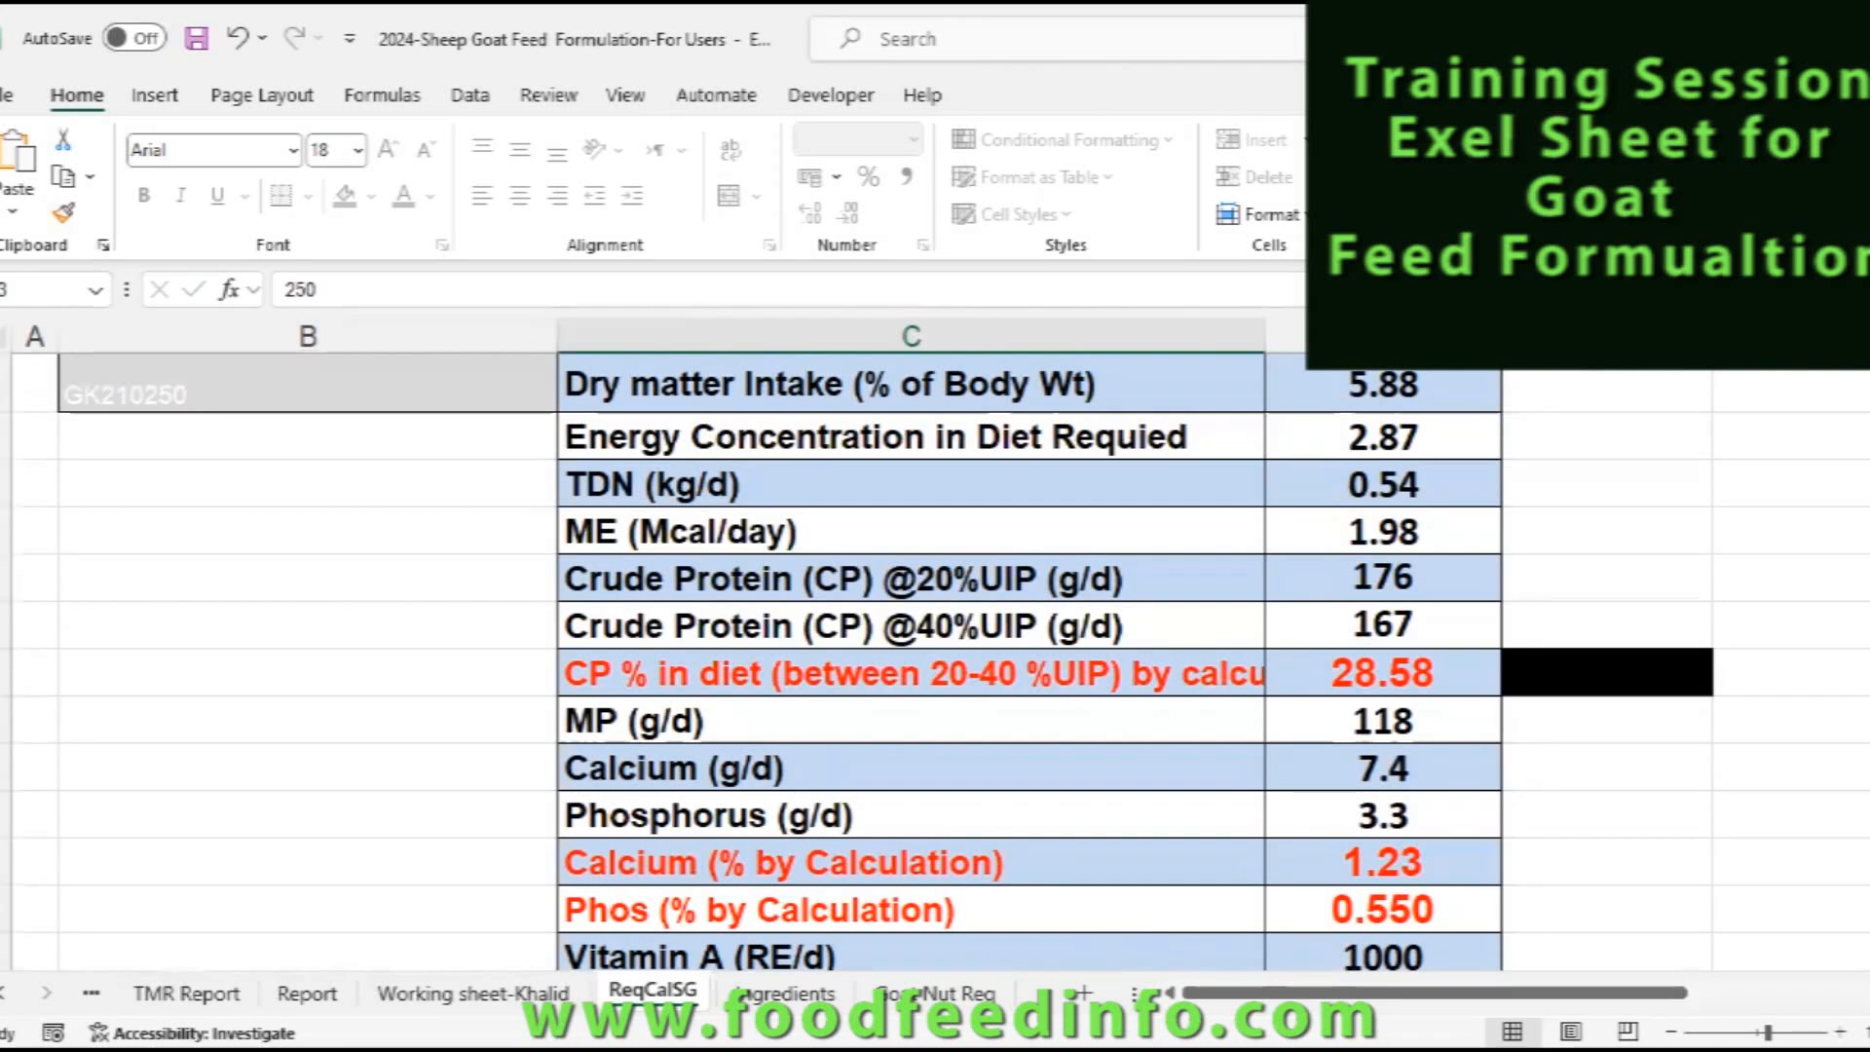
scroll(1144, 721, up, 1)
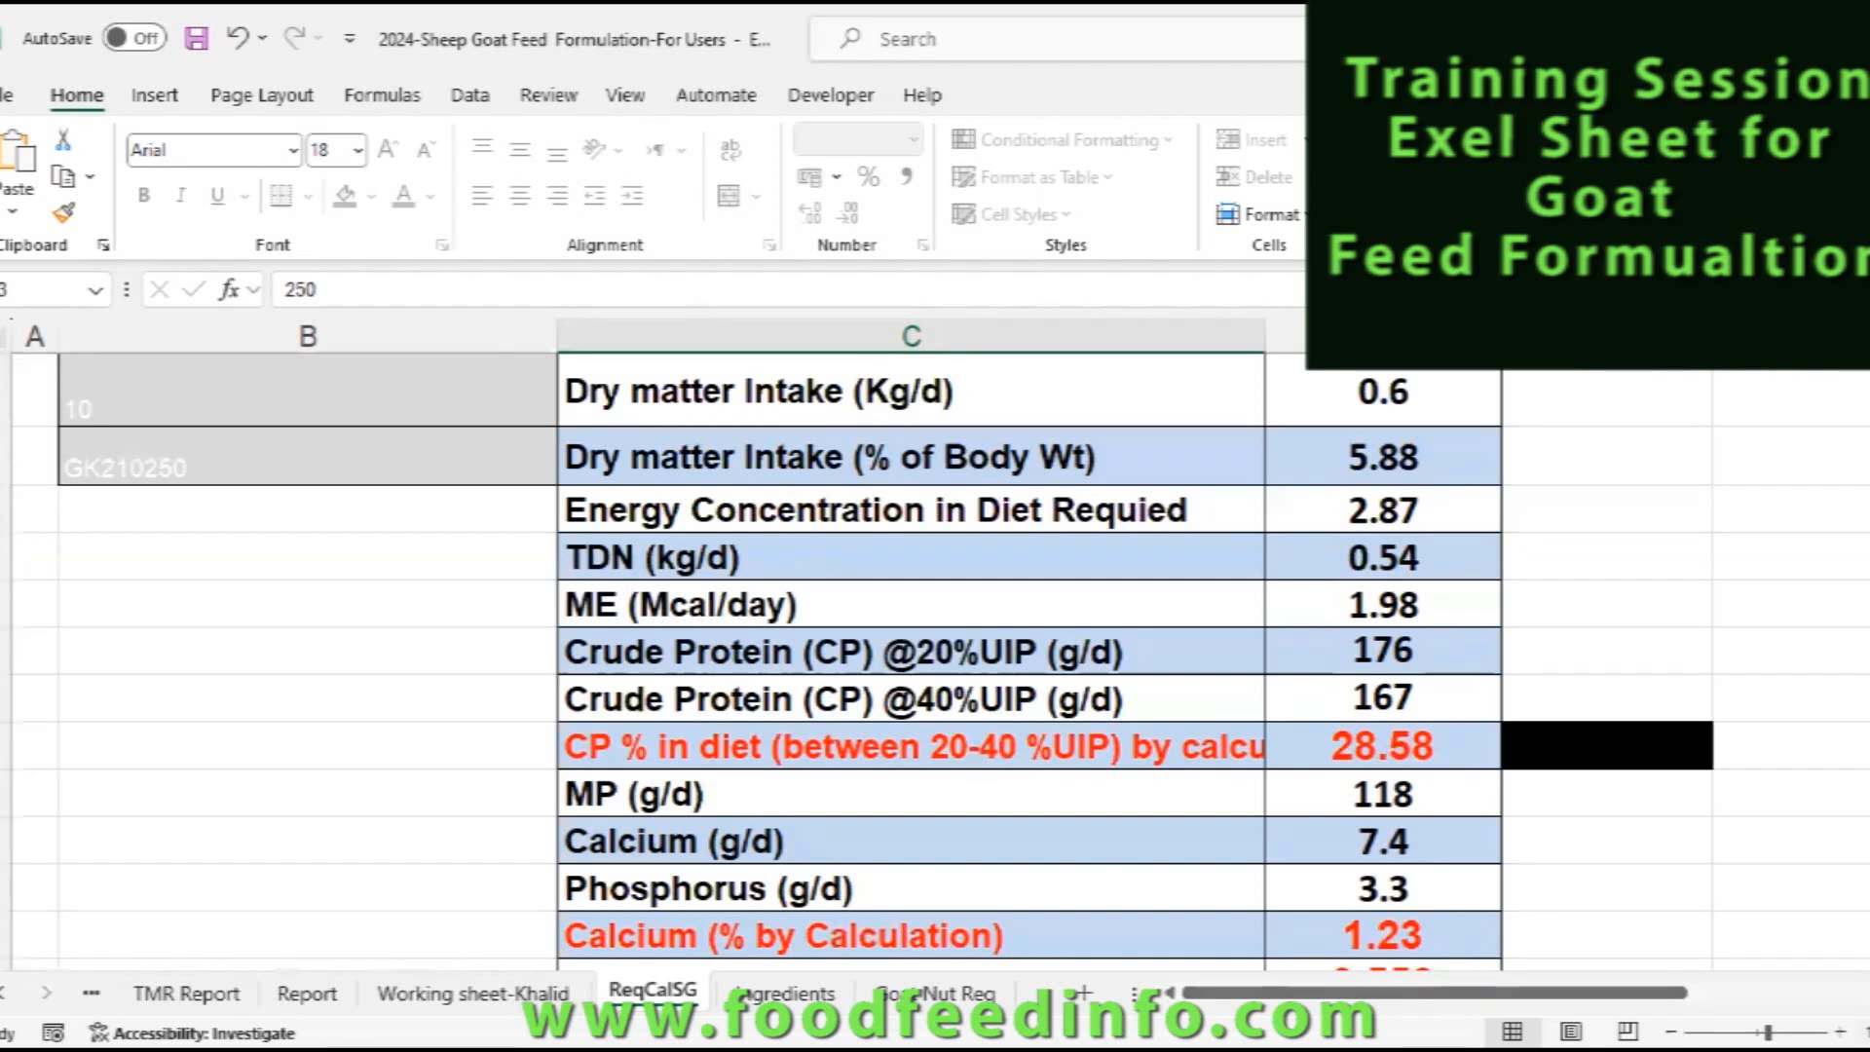
scroll(1630, 887, down, 1)
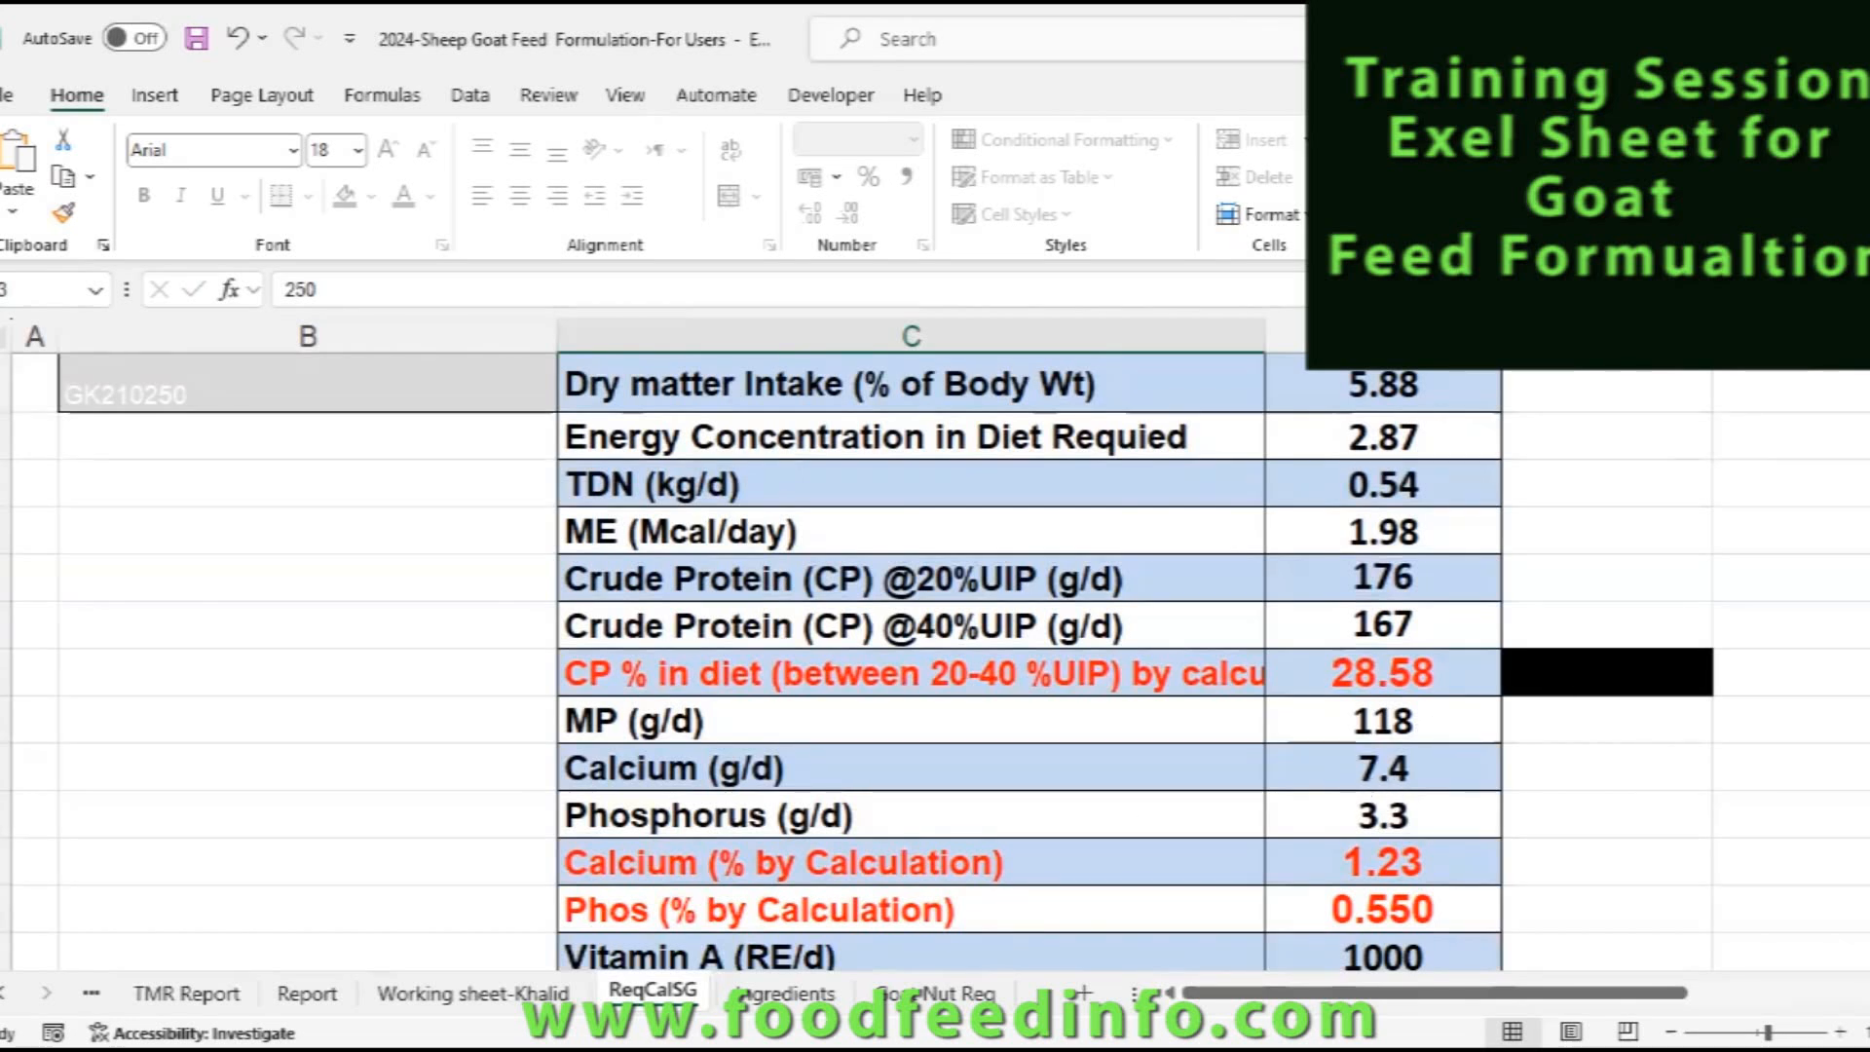
scroll(935, 663, up, 1)
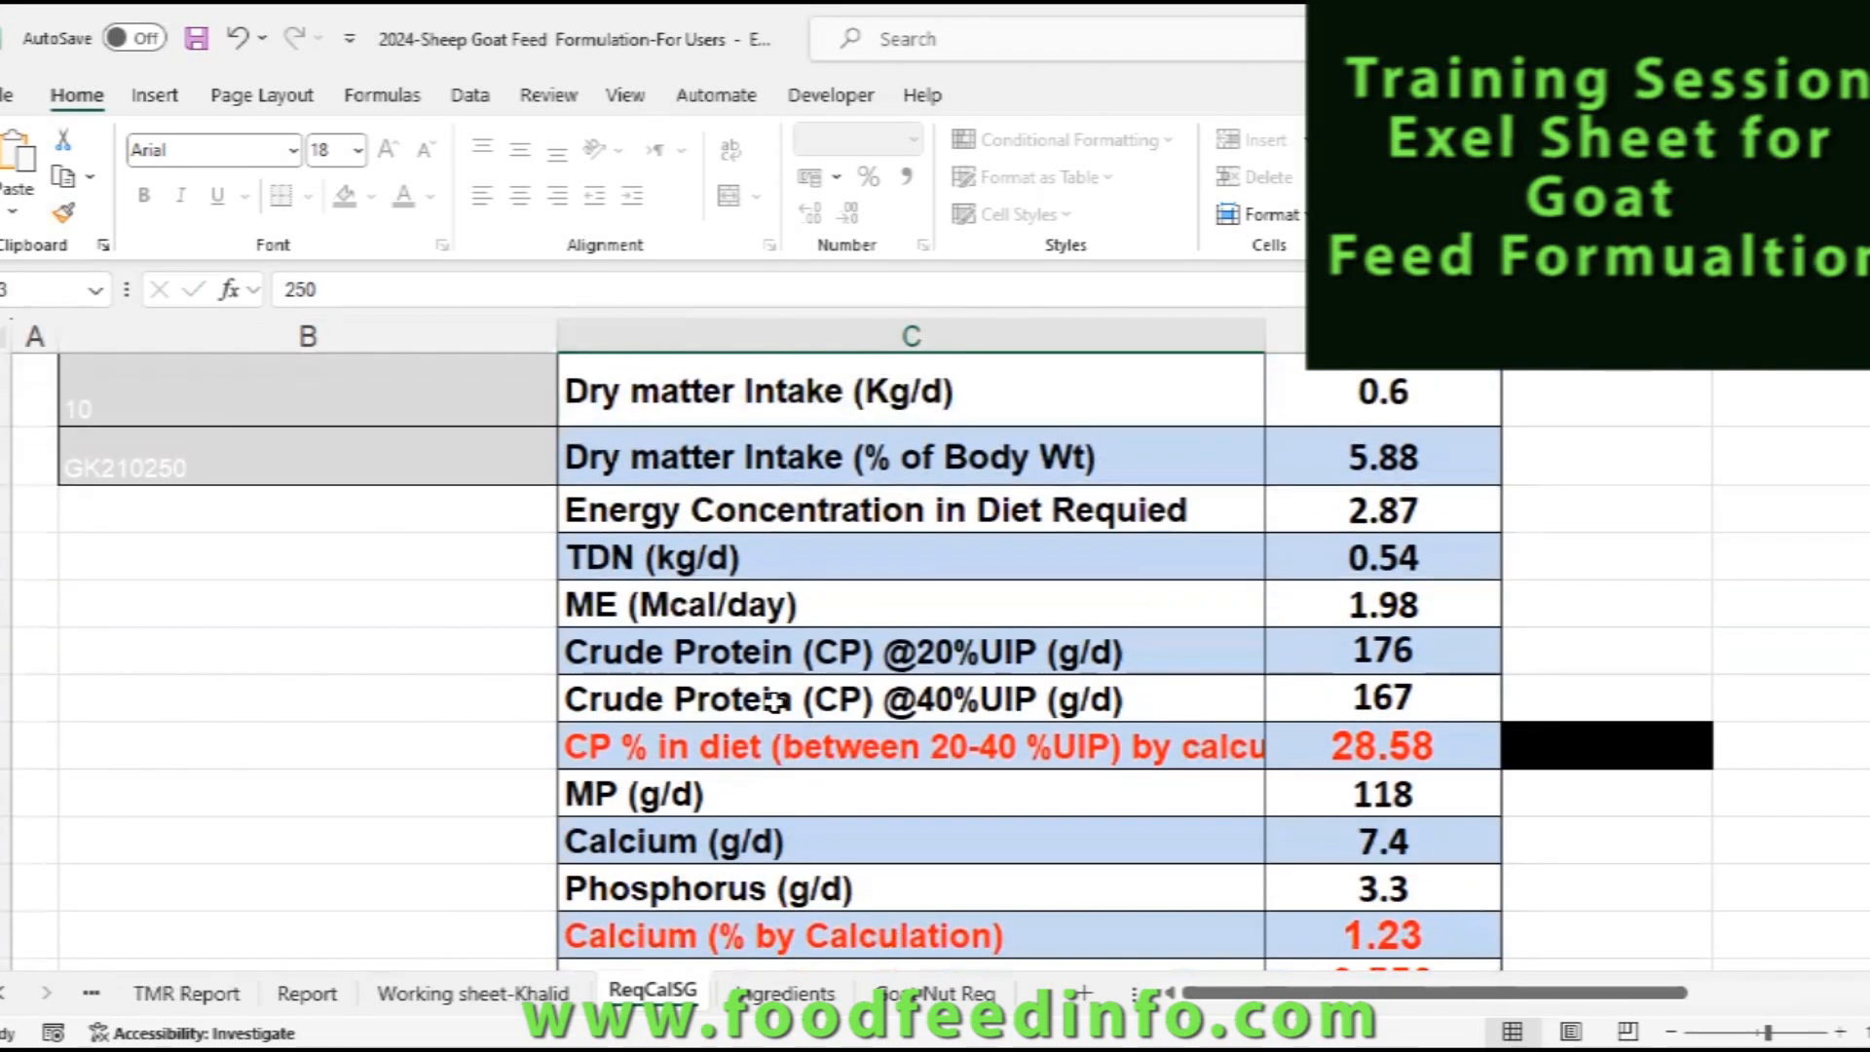
click(1423, 650)
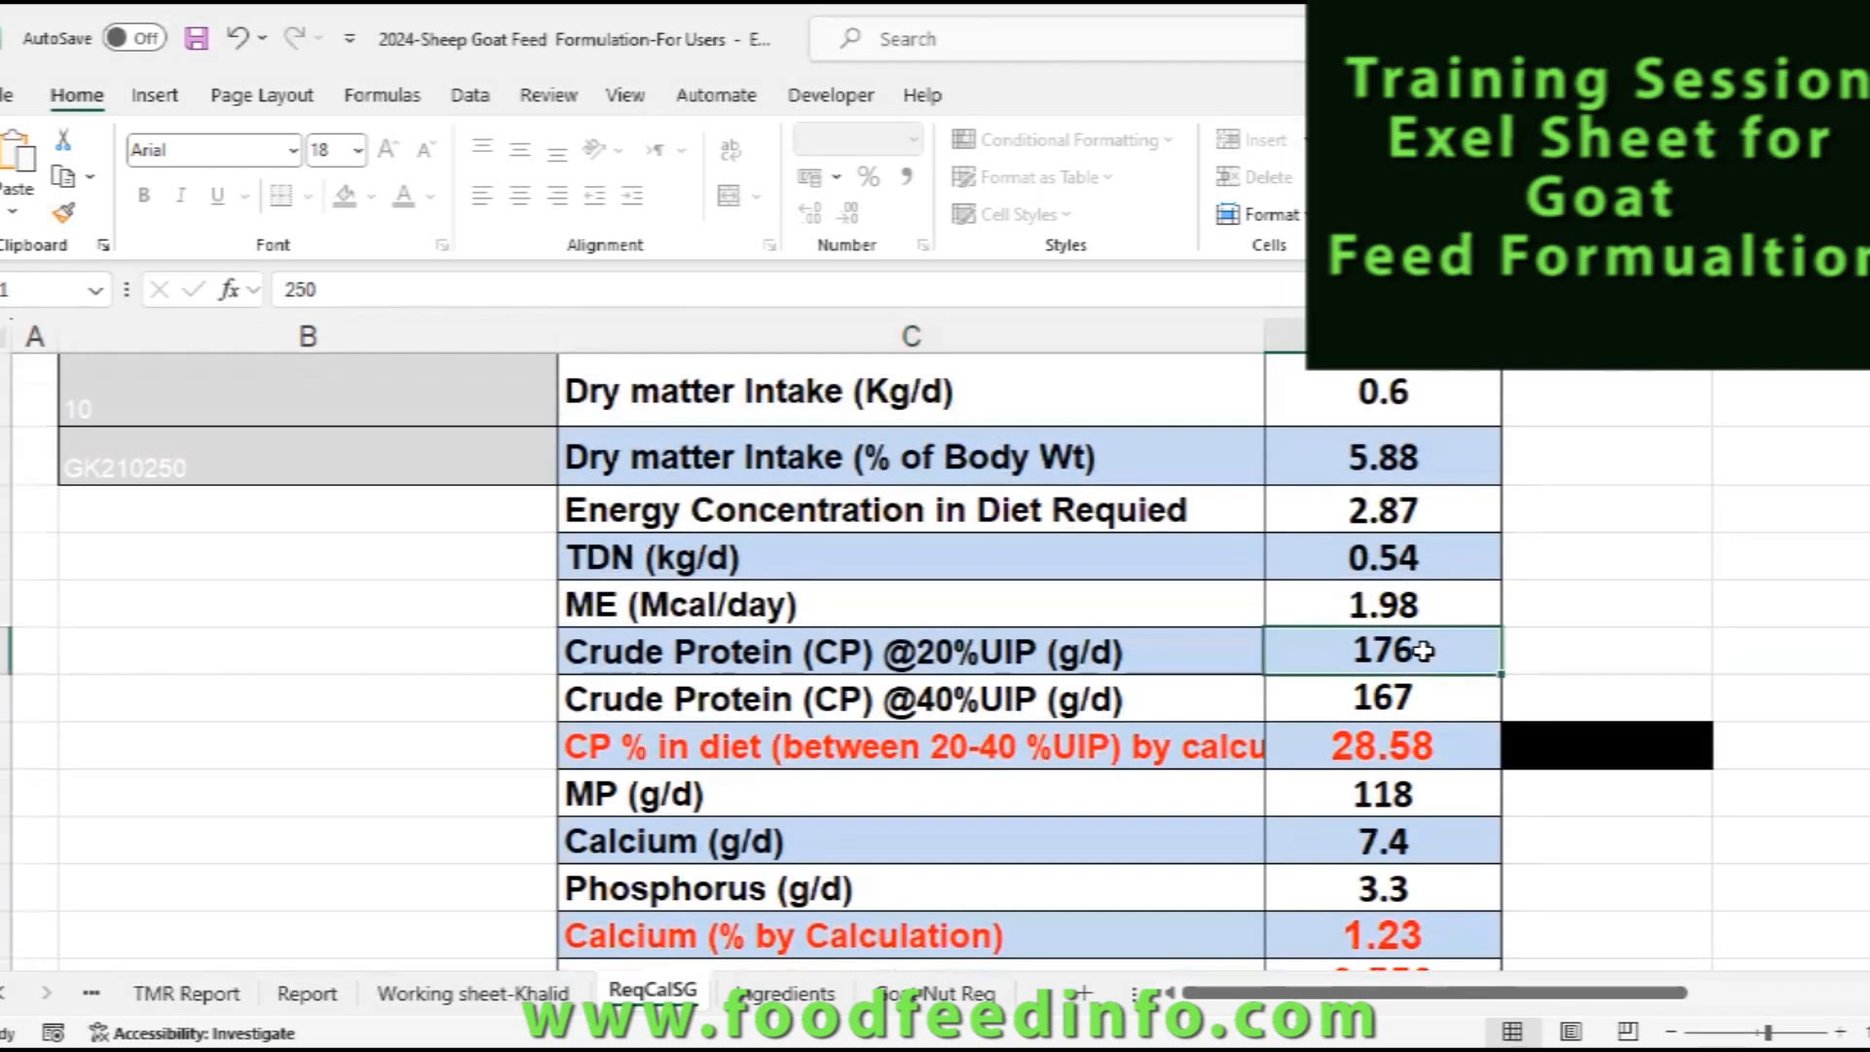
right_click(1423, 650)
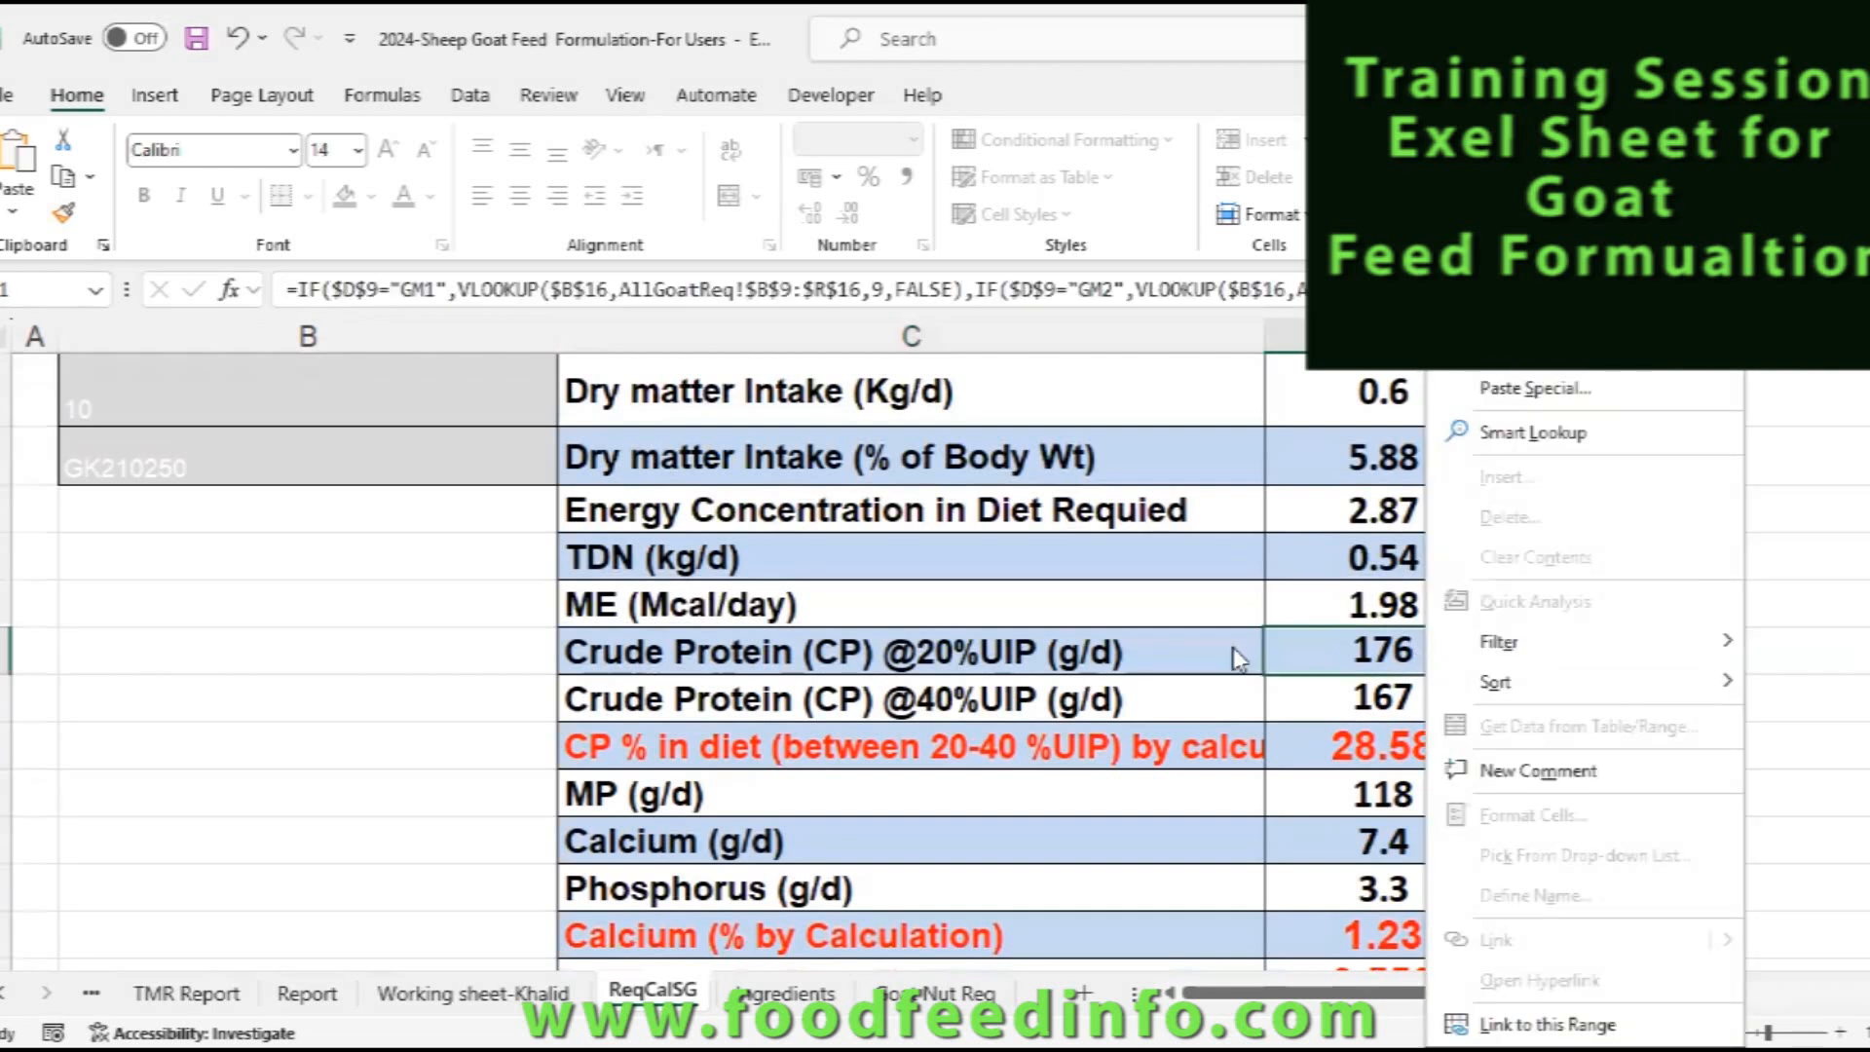
key(Escape)
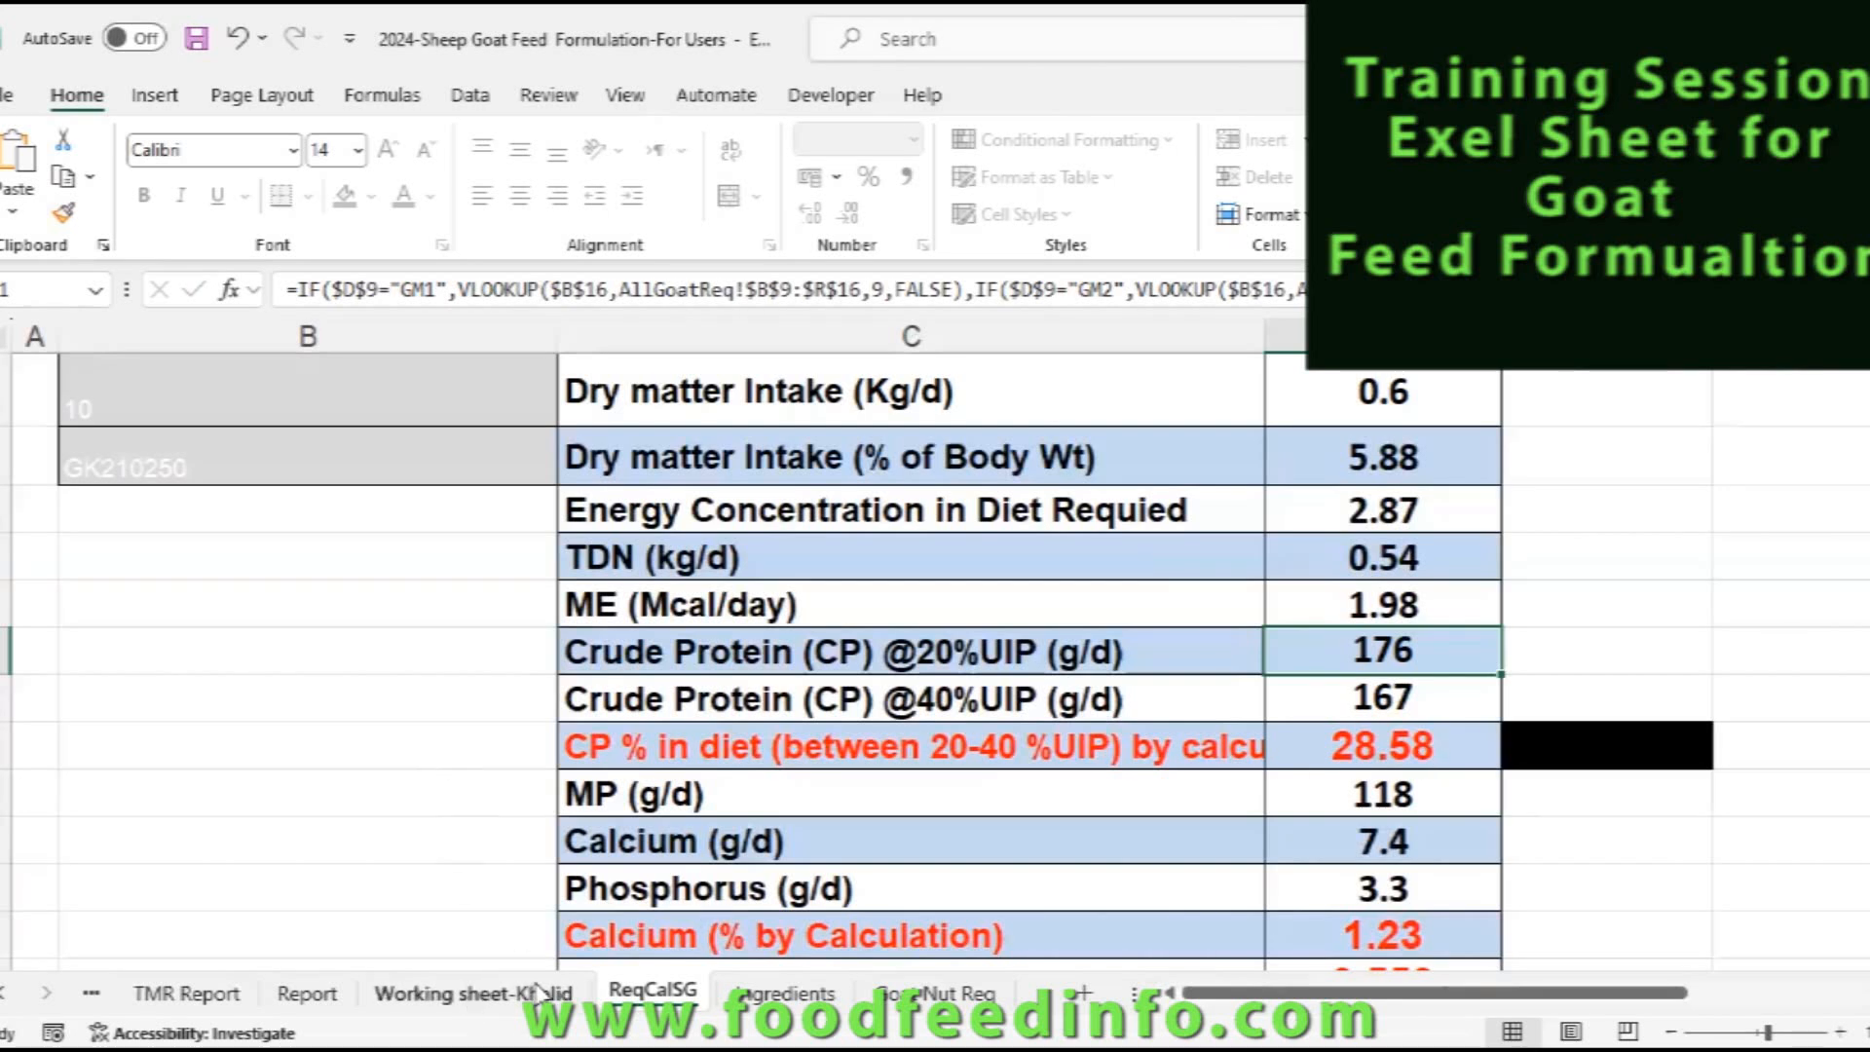
- Zoom the sheet out and review the selected body weight and weight gain together with the animal requirements
scroll(1205, 602, up, 3)
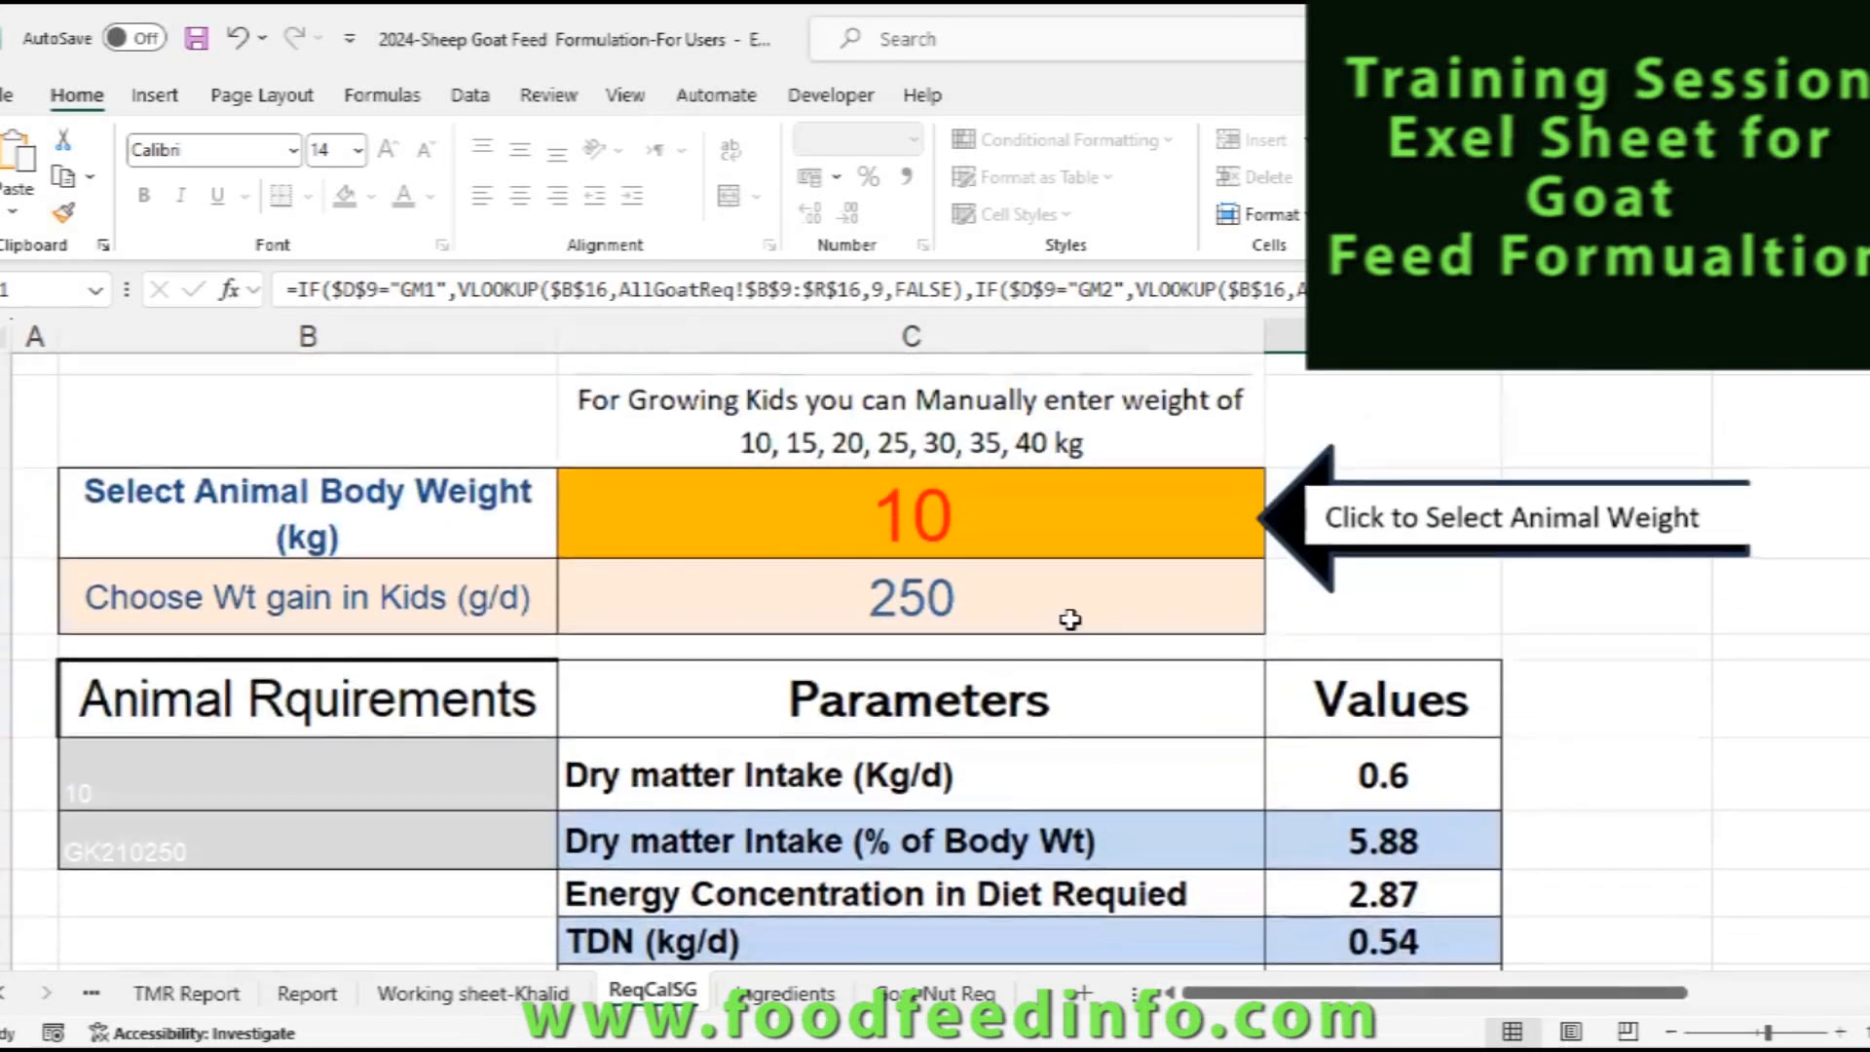
scroll(1066, 624, up, 1)
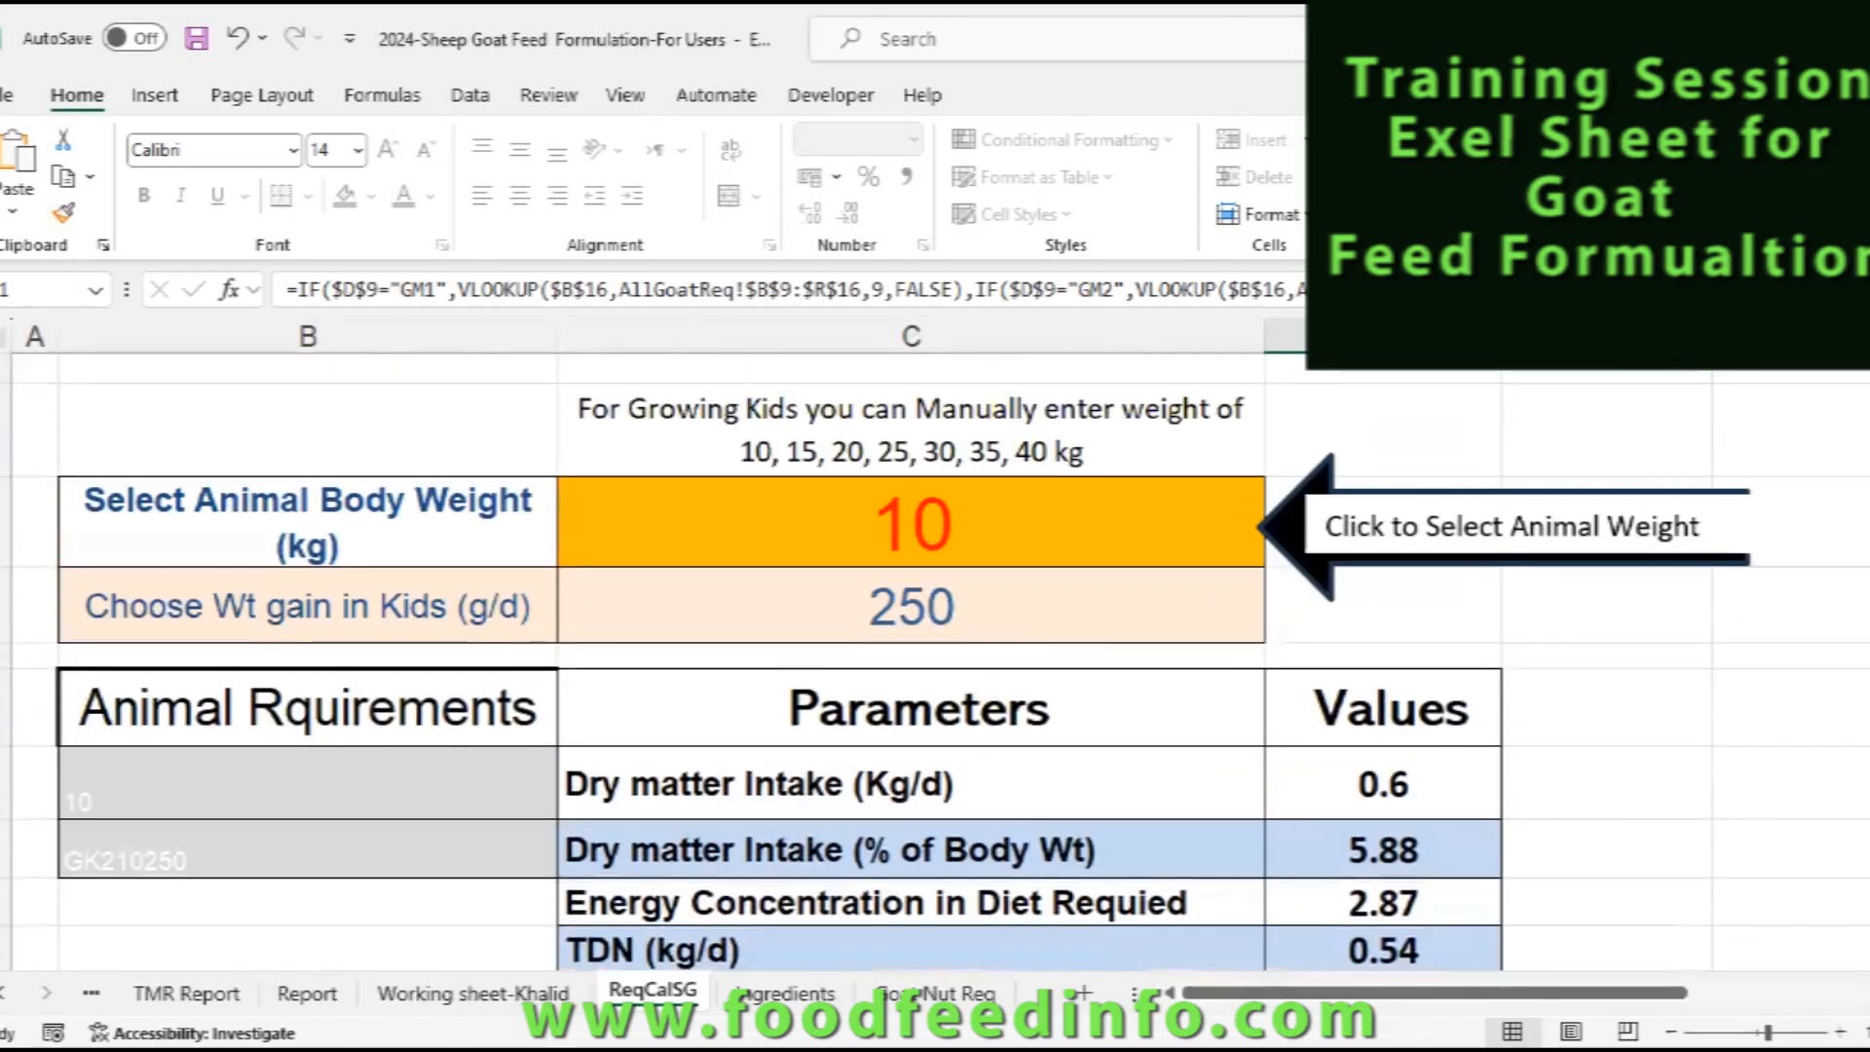
click(1671, 1033)
click(1671, 1032)
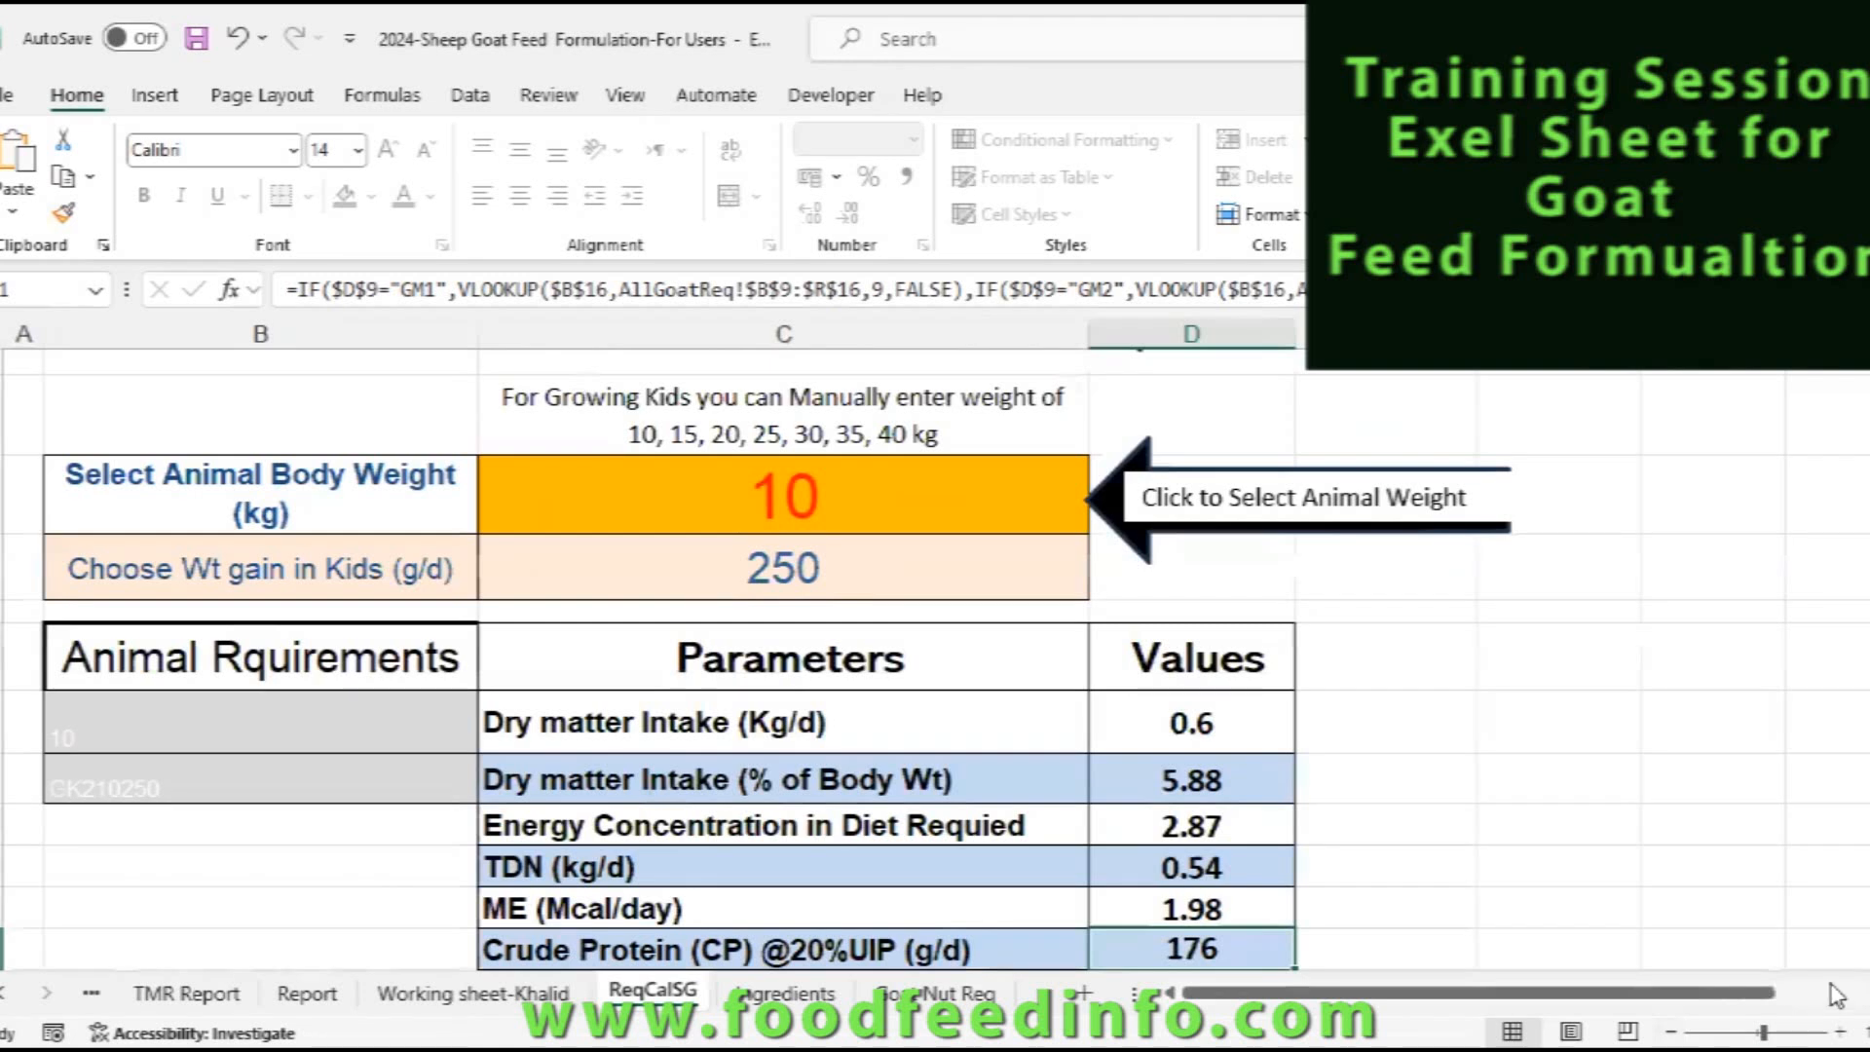
scroll(925, 487, down, 1)
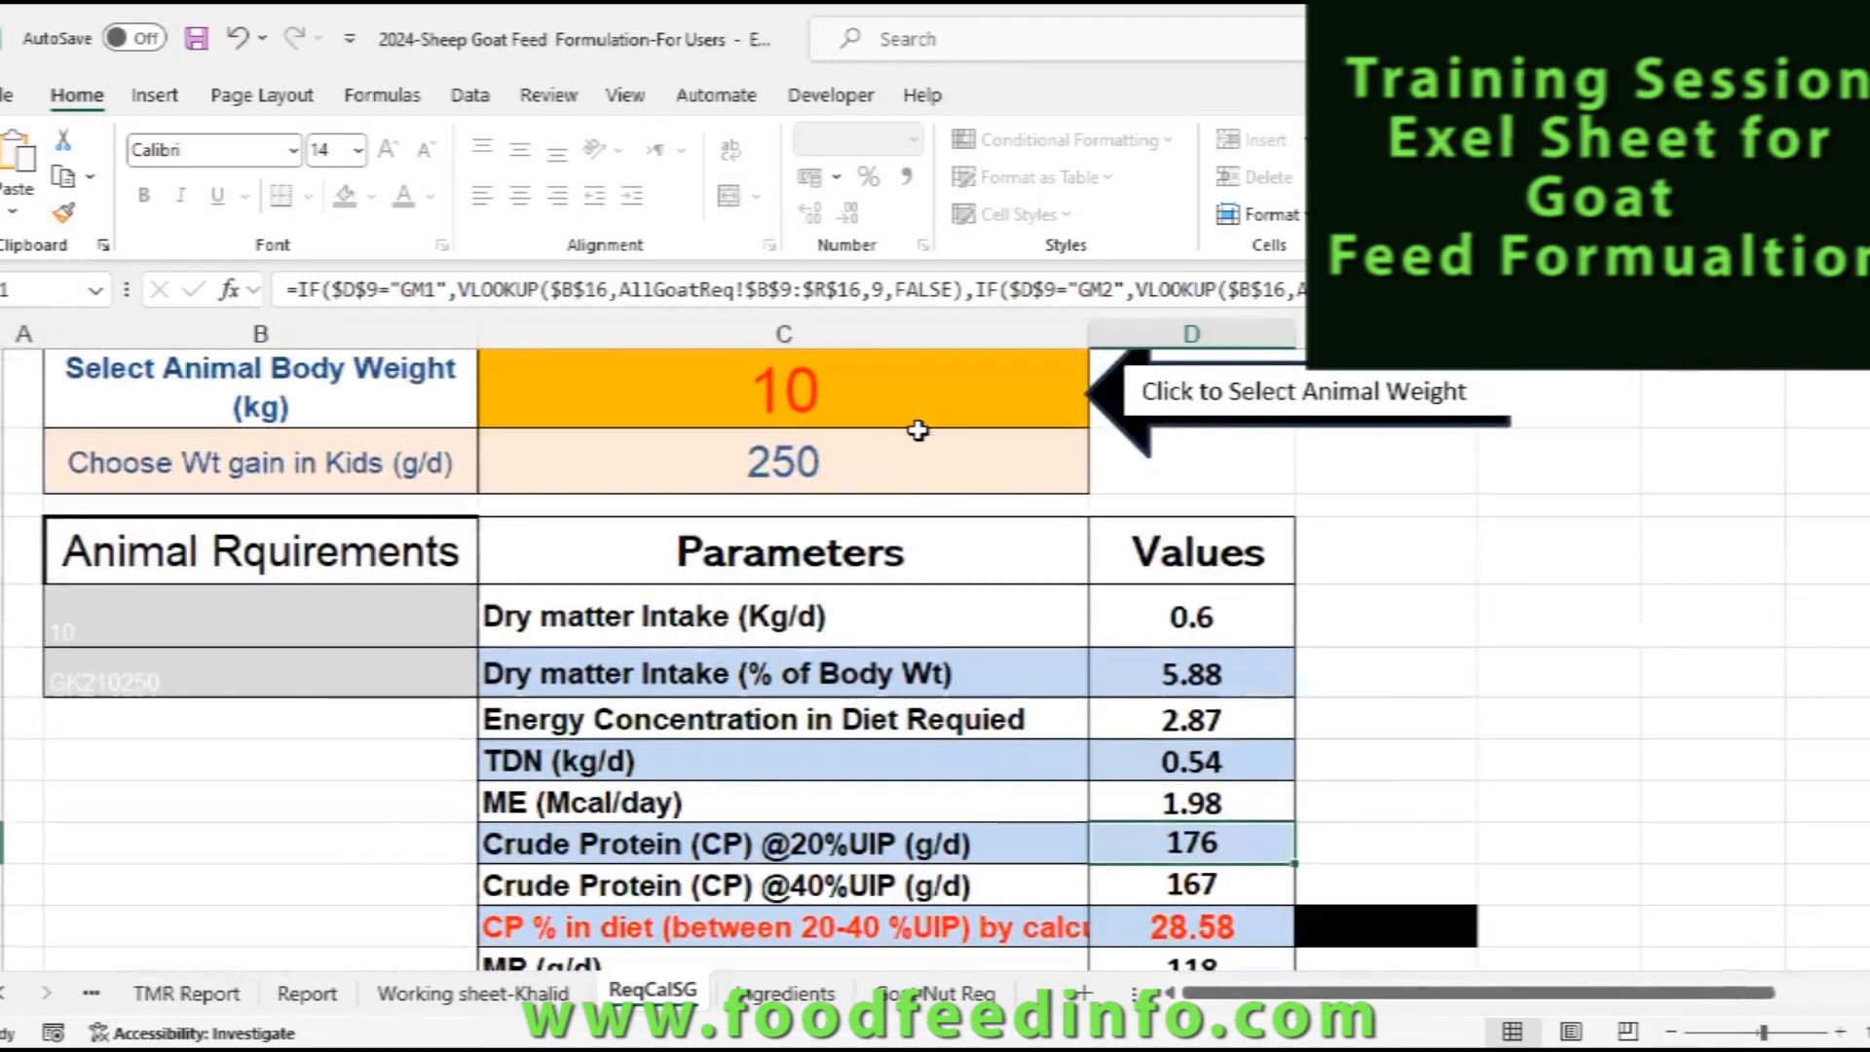
- Try weight gains of 25 and 100 g/d for the 10 kg kids, and set the gain back to 250 g/d
click(922, 474)
click(1102, 479)
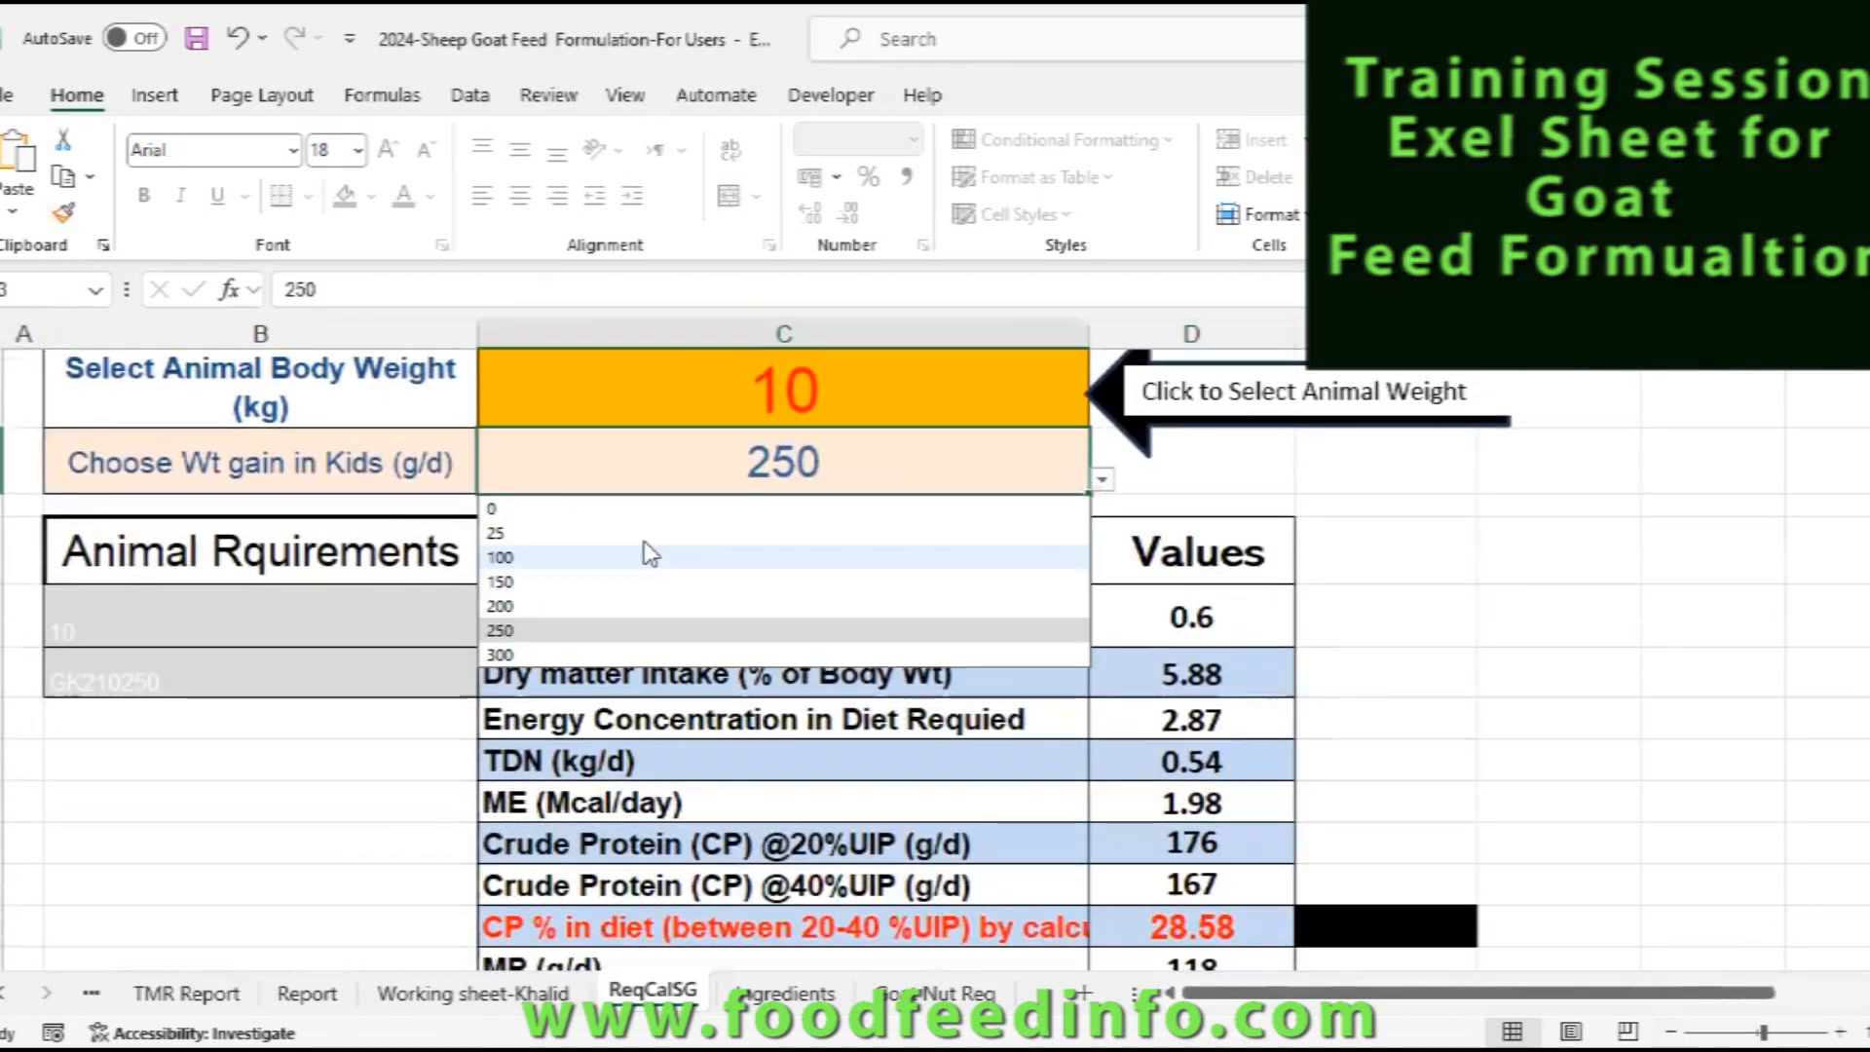
click(635, 535)
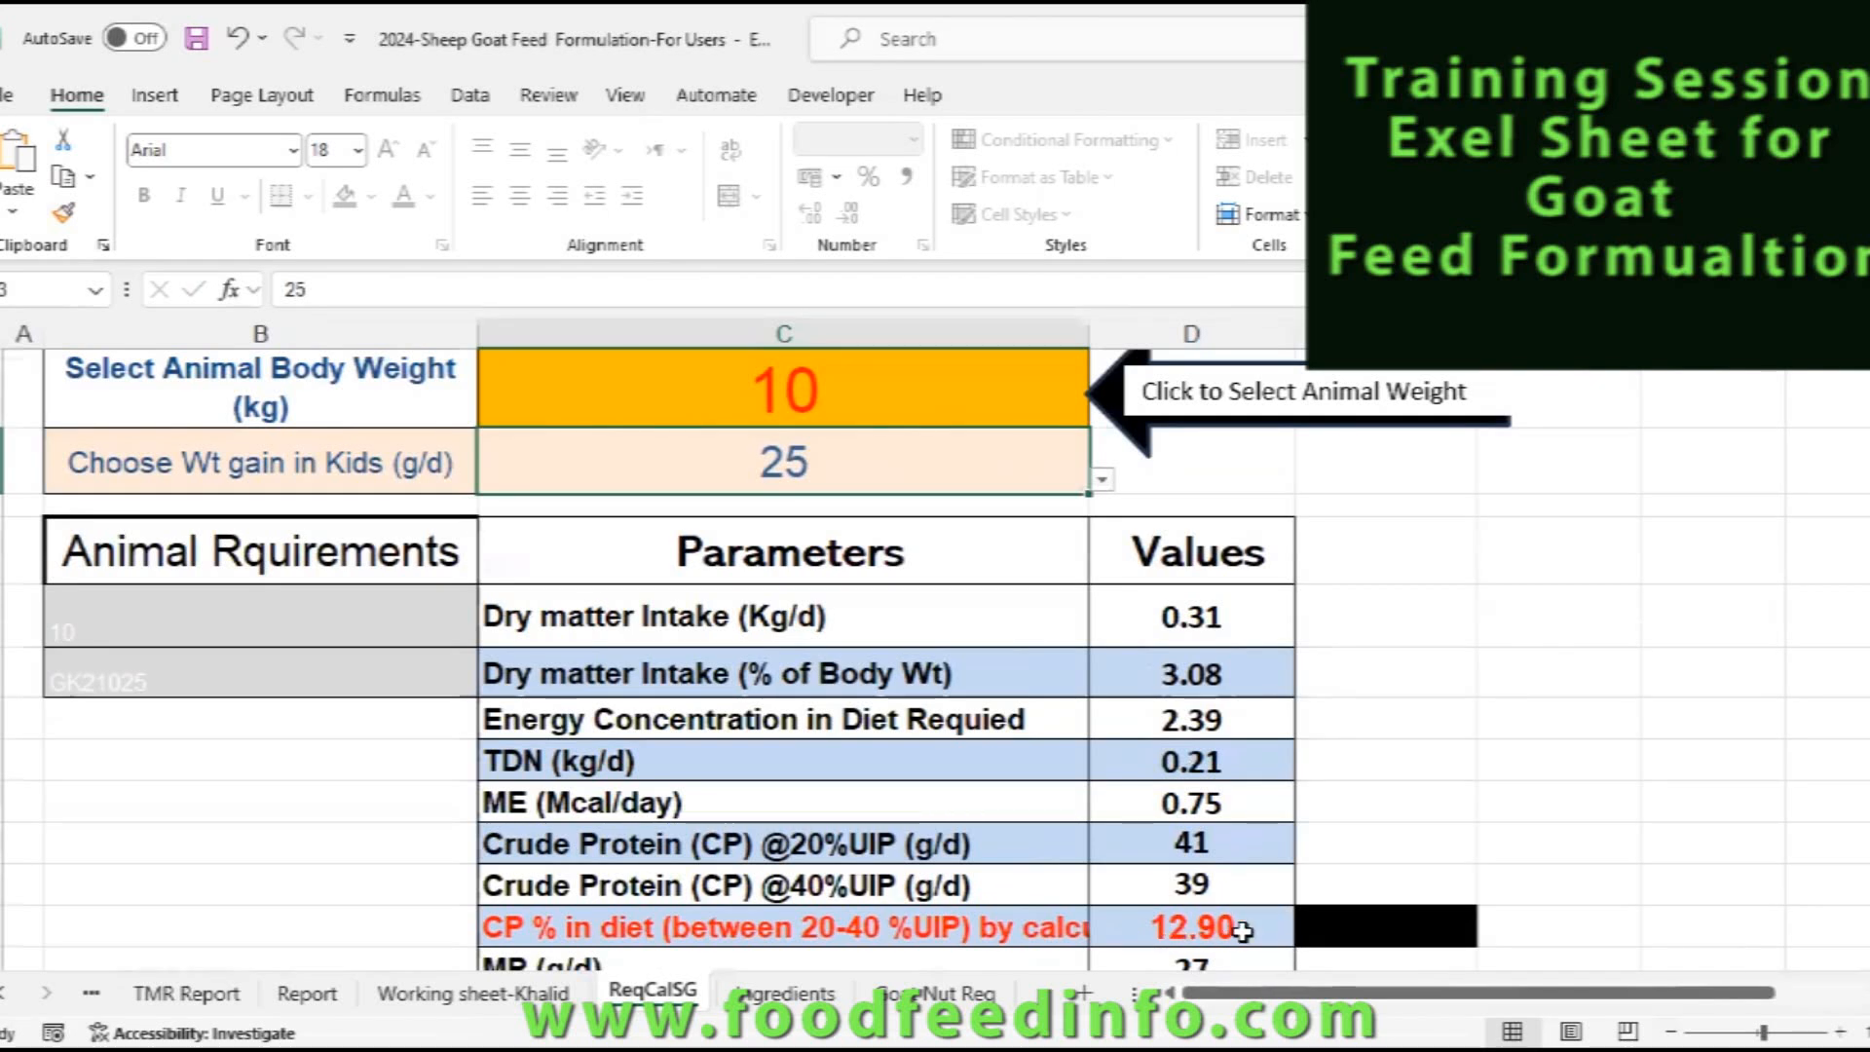
click(1101, 482)
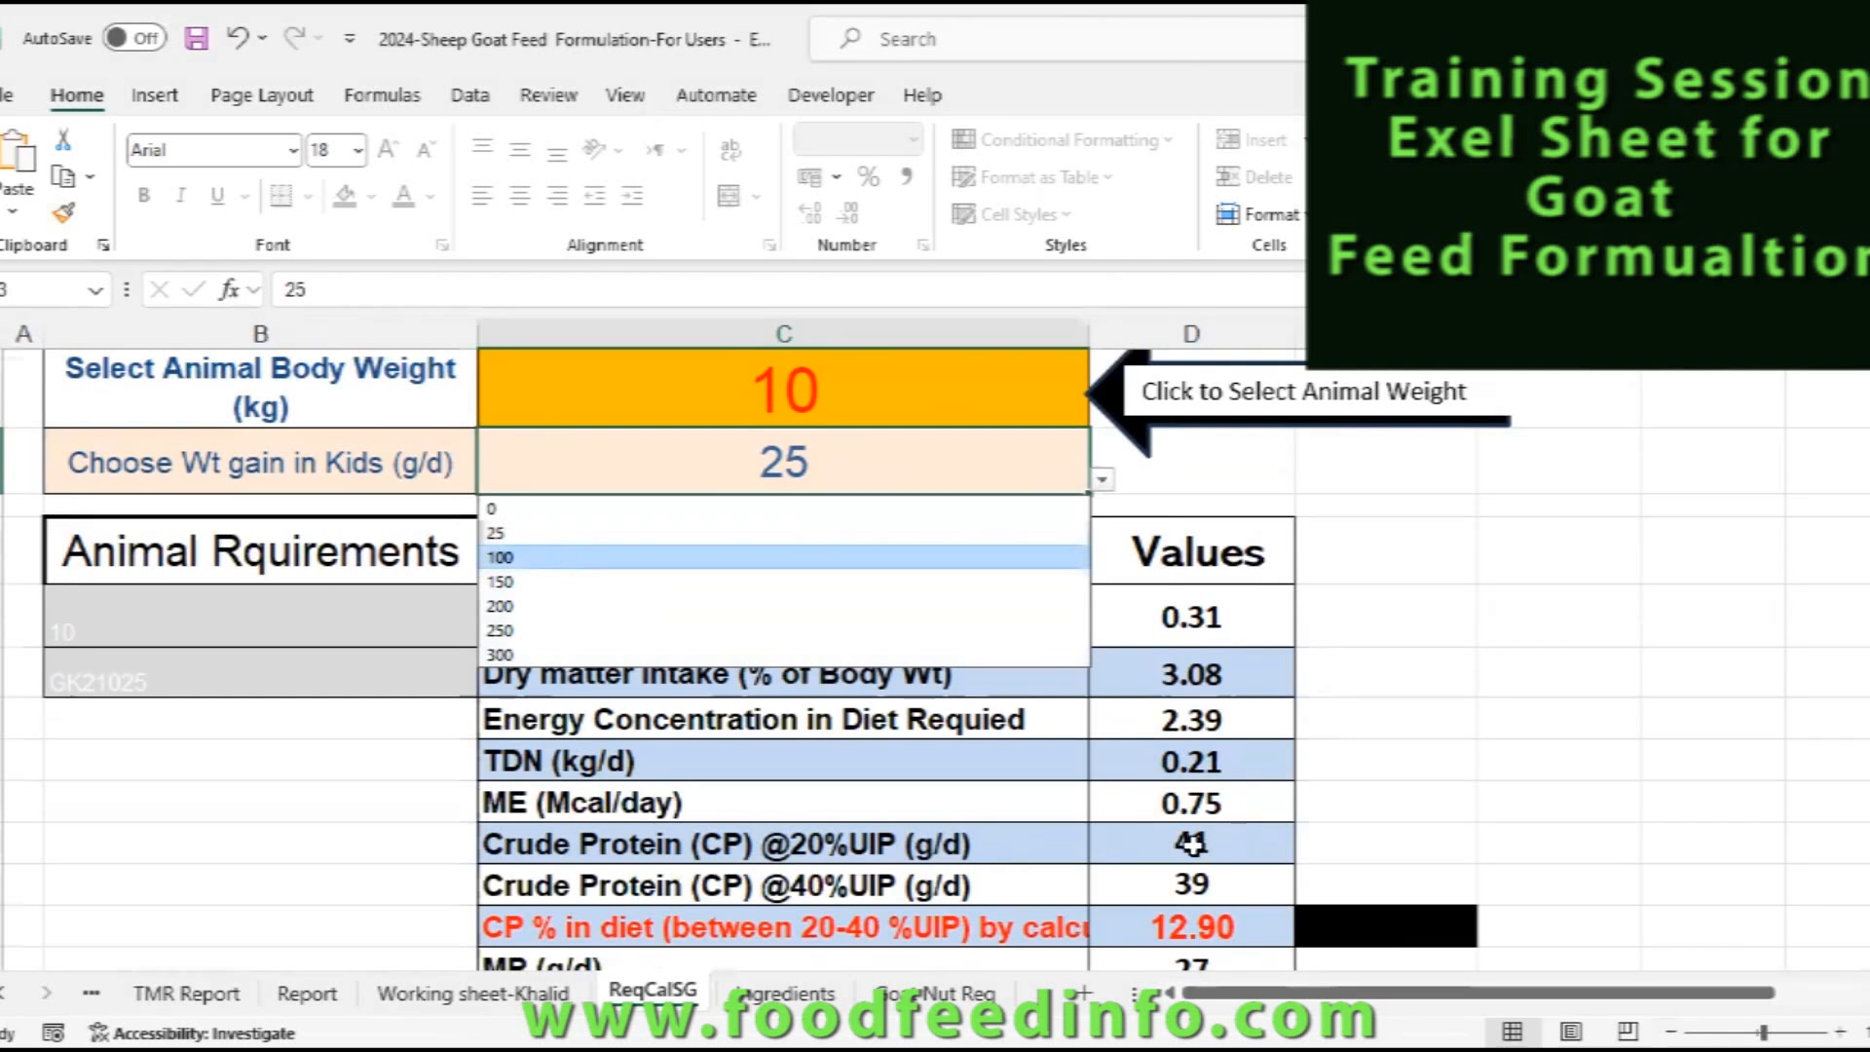
key(Return)
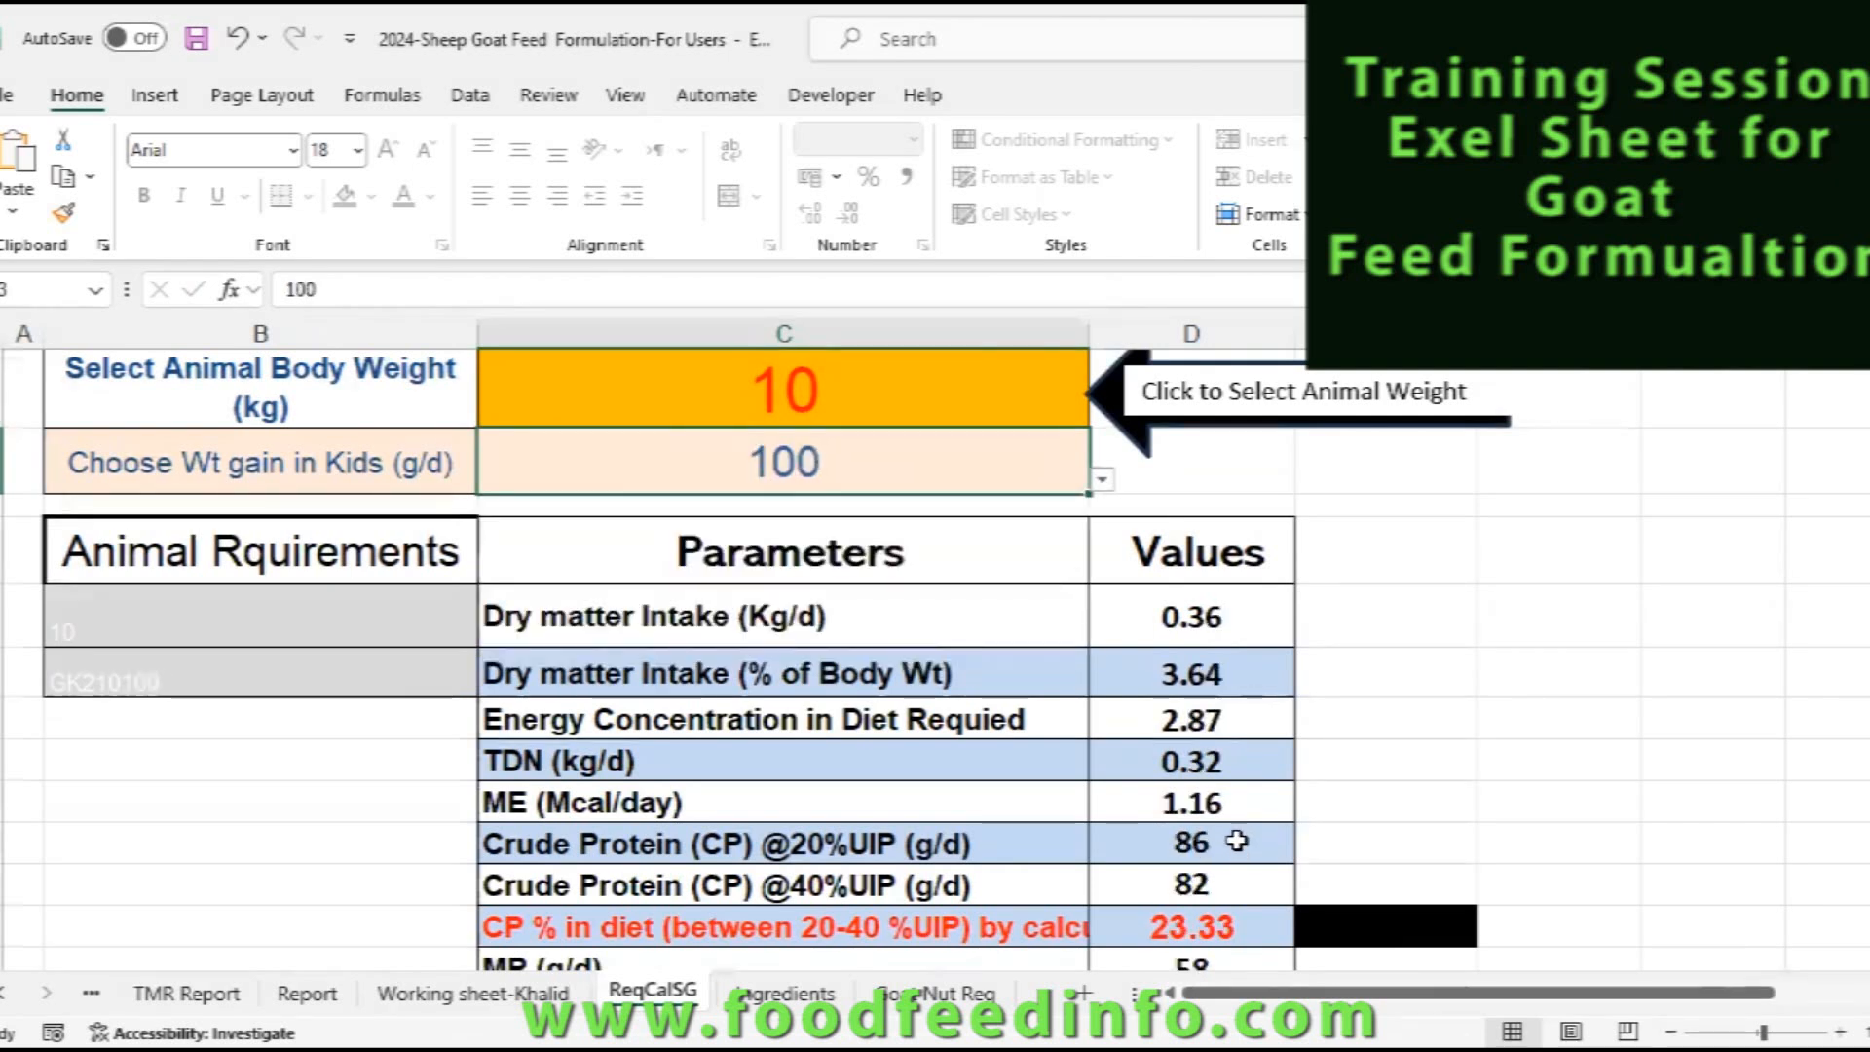
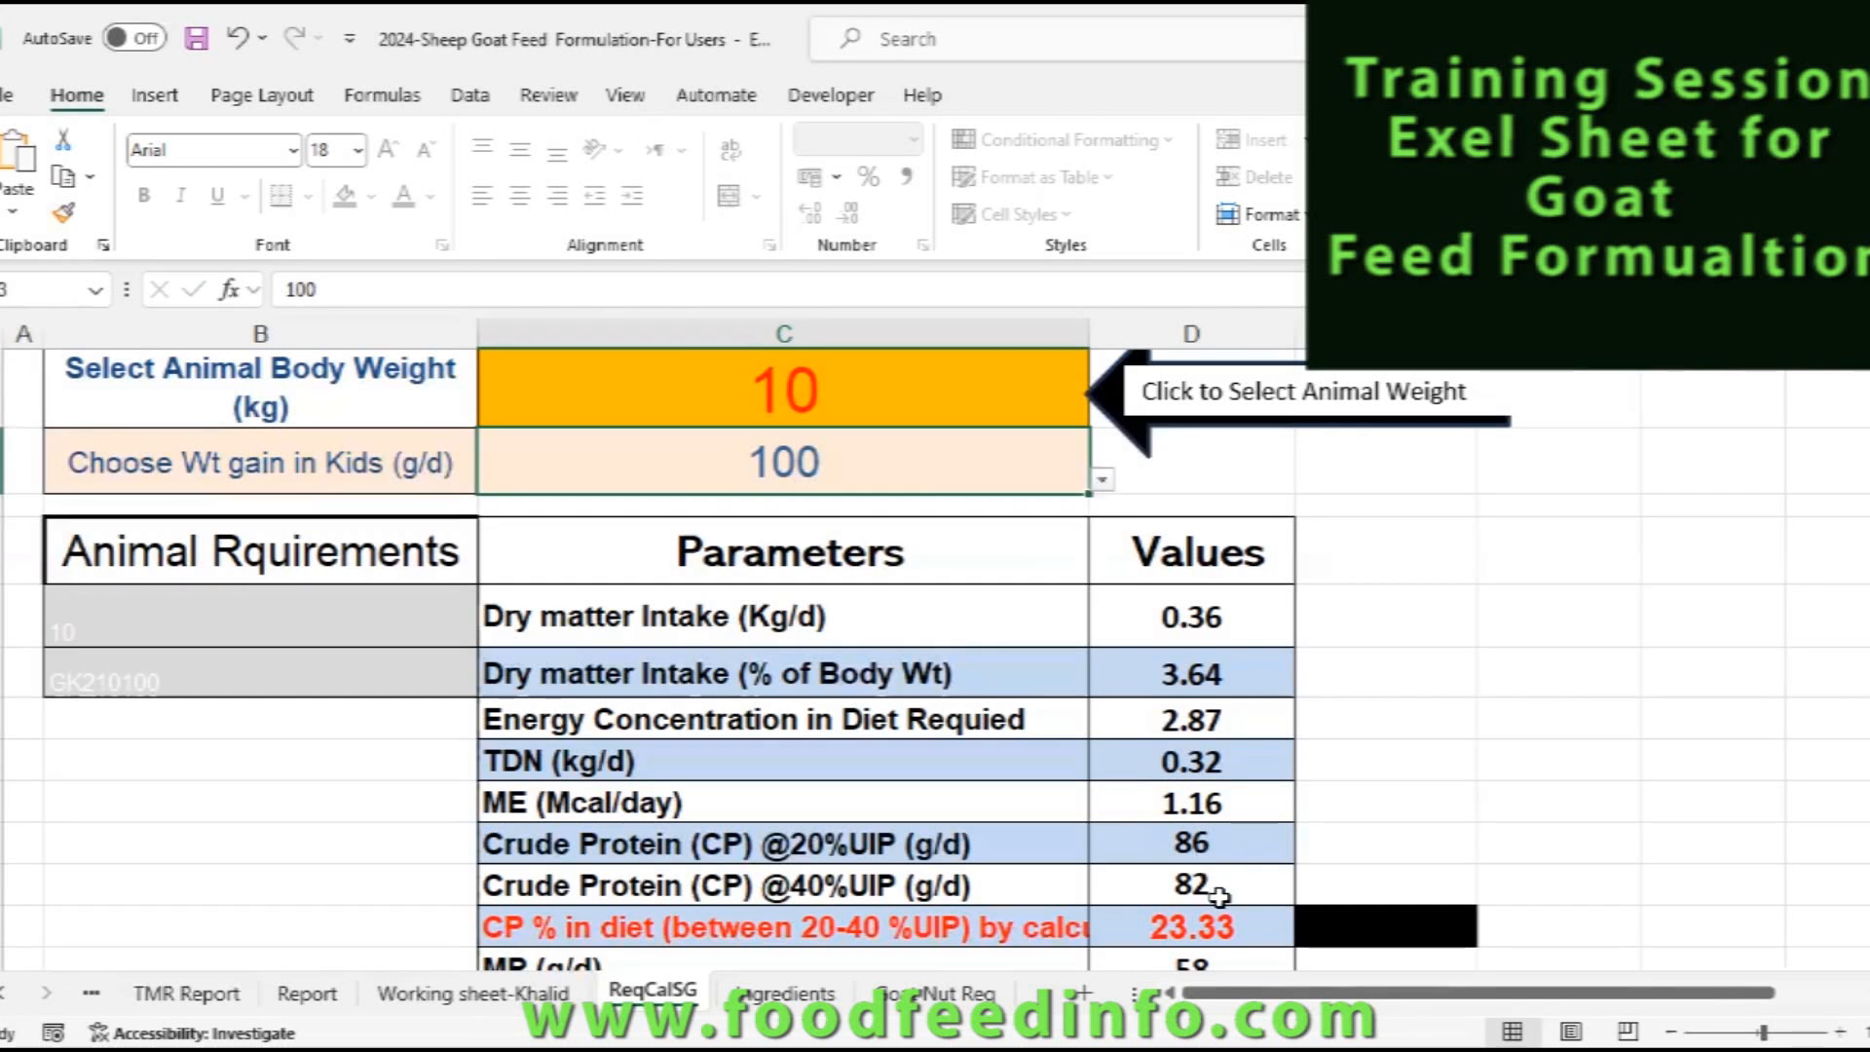
click(1103, 481)
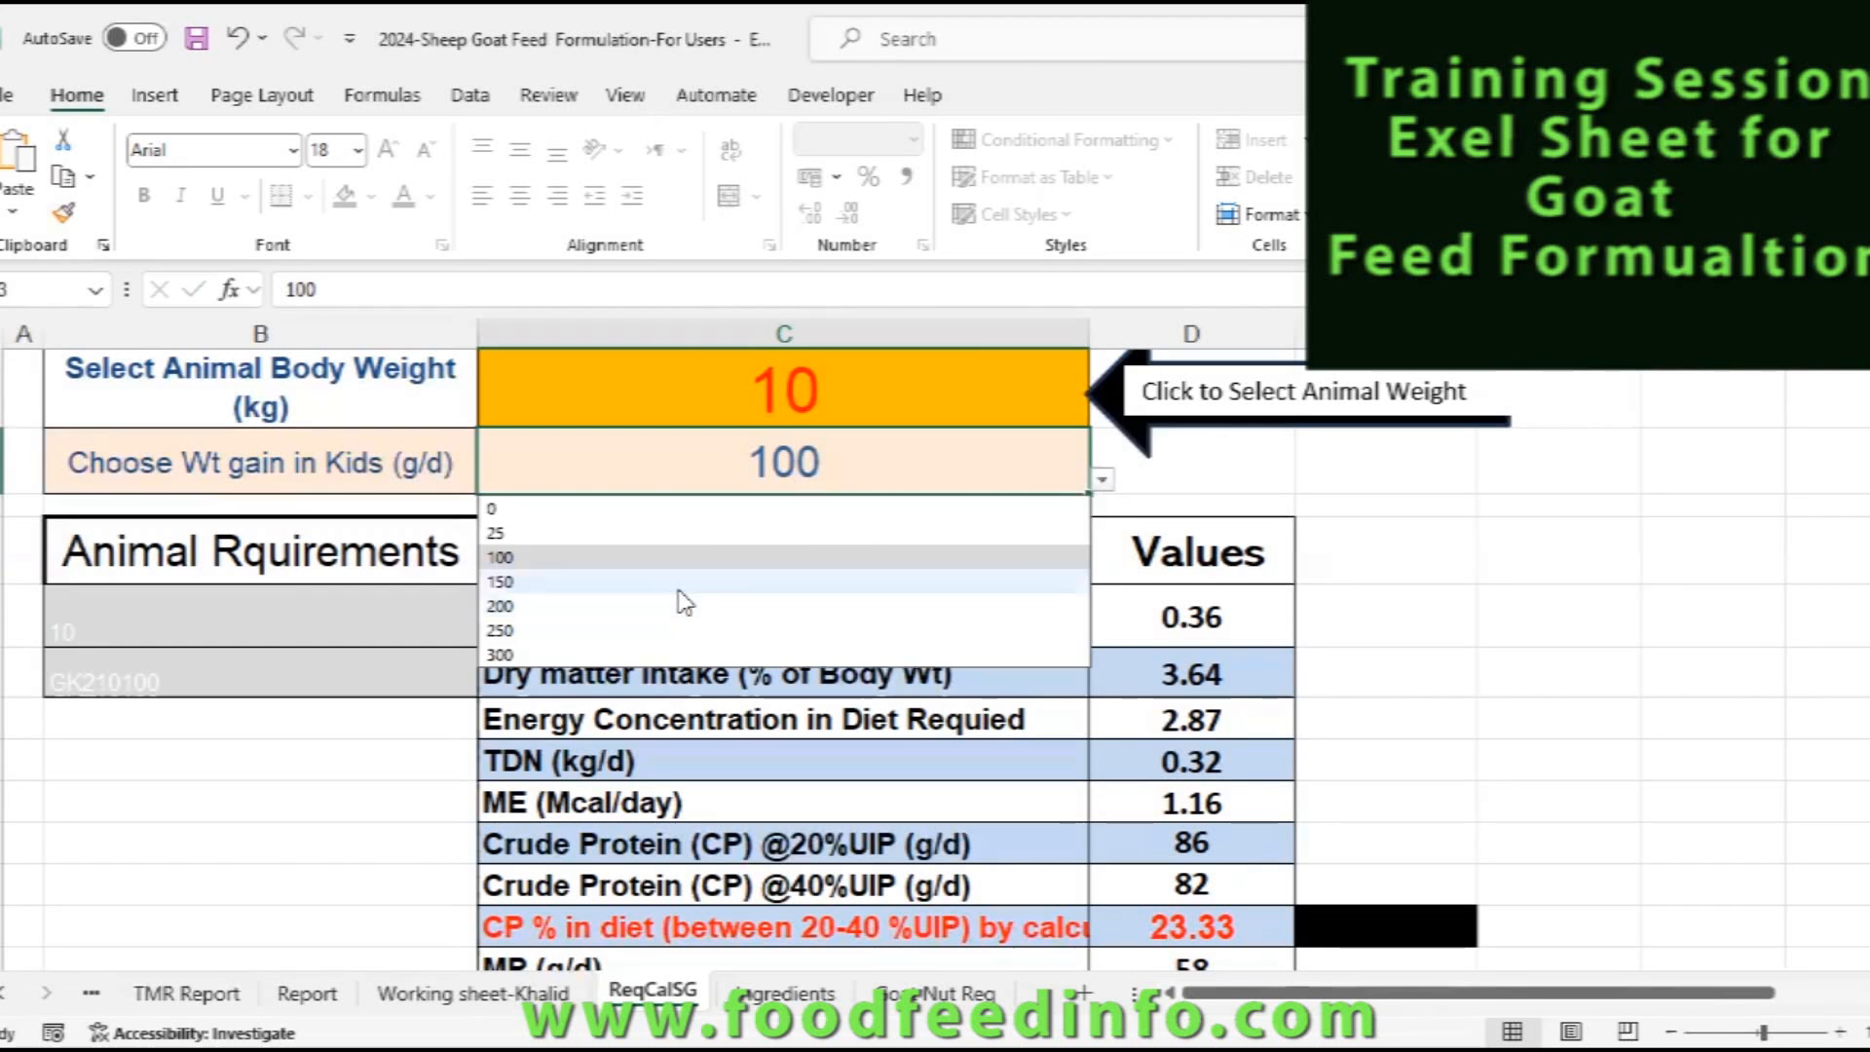
click(577, 631)
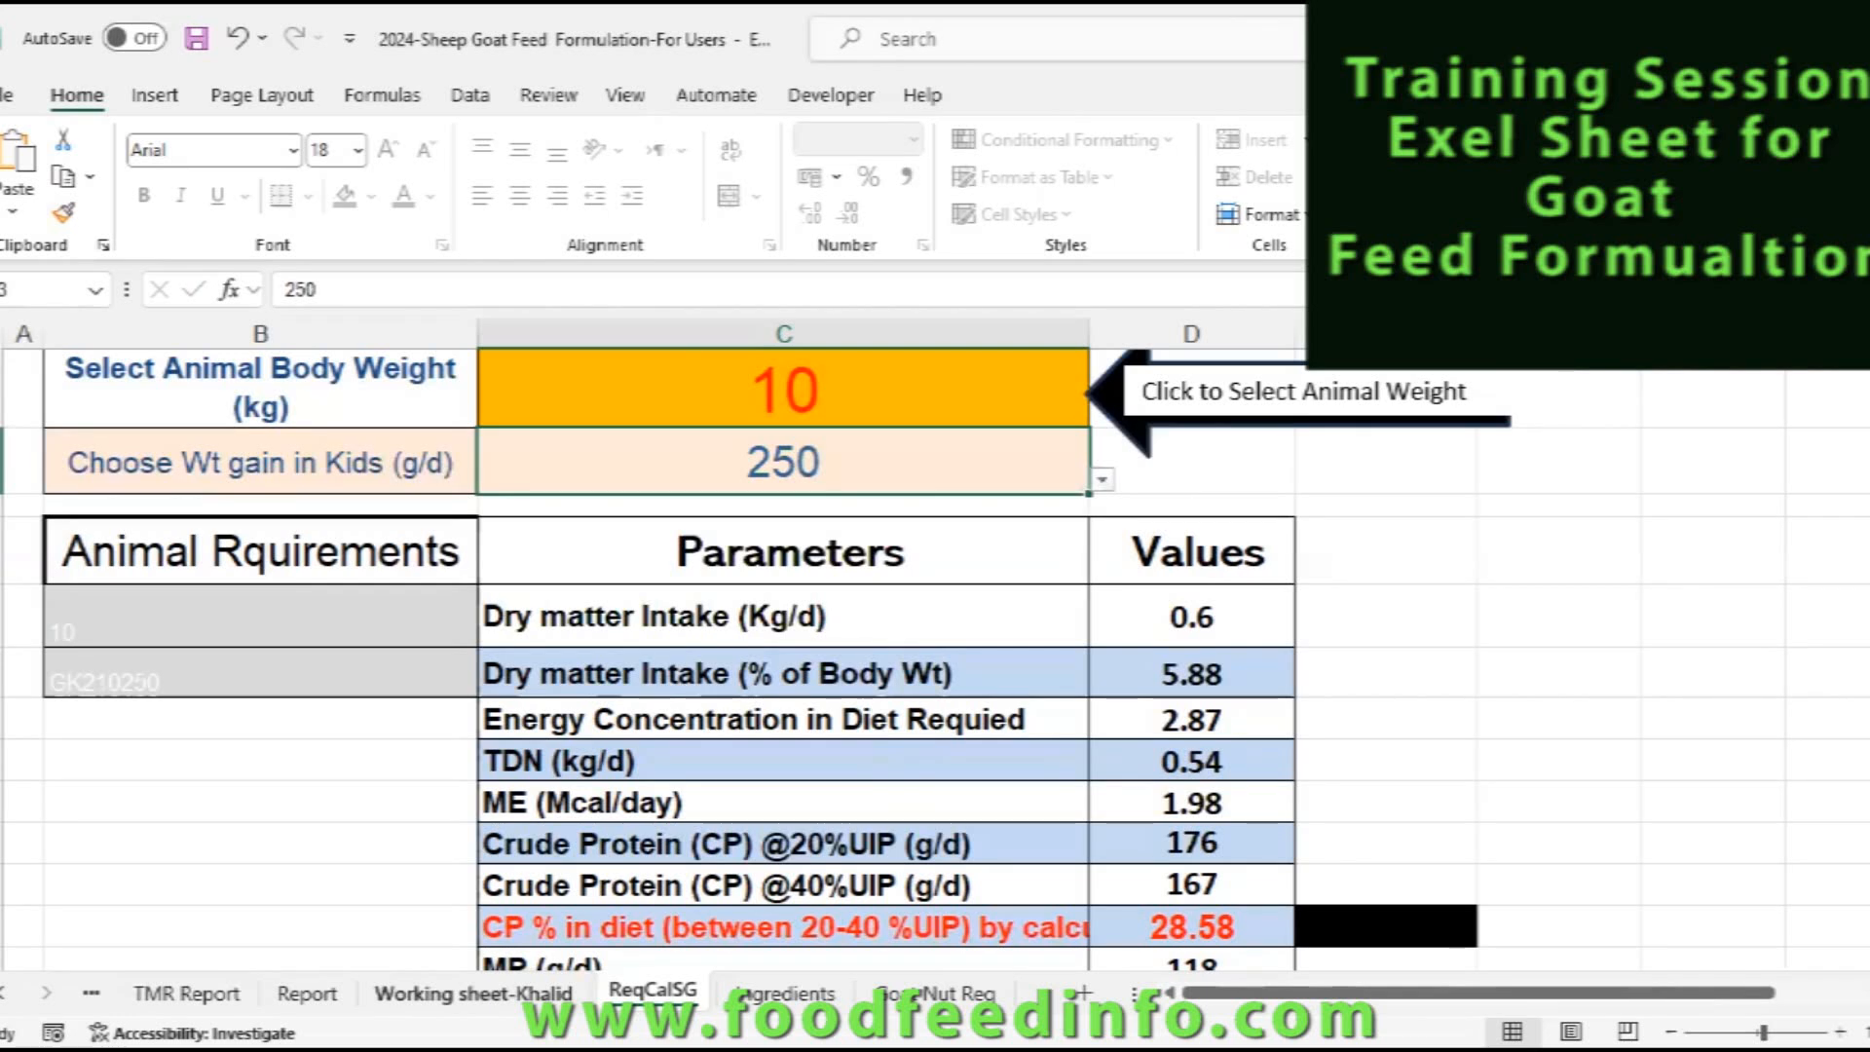
- Switch to the working sheet and inspect the barley entry and its fresh inclusion amount in the ingredients table
click(473, 993)
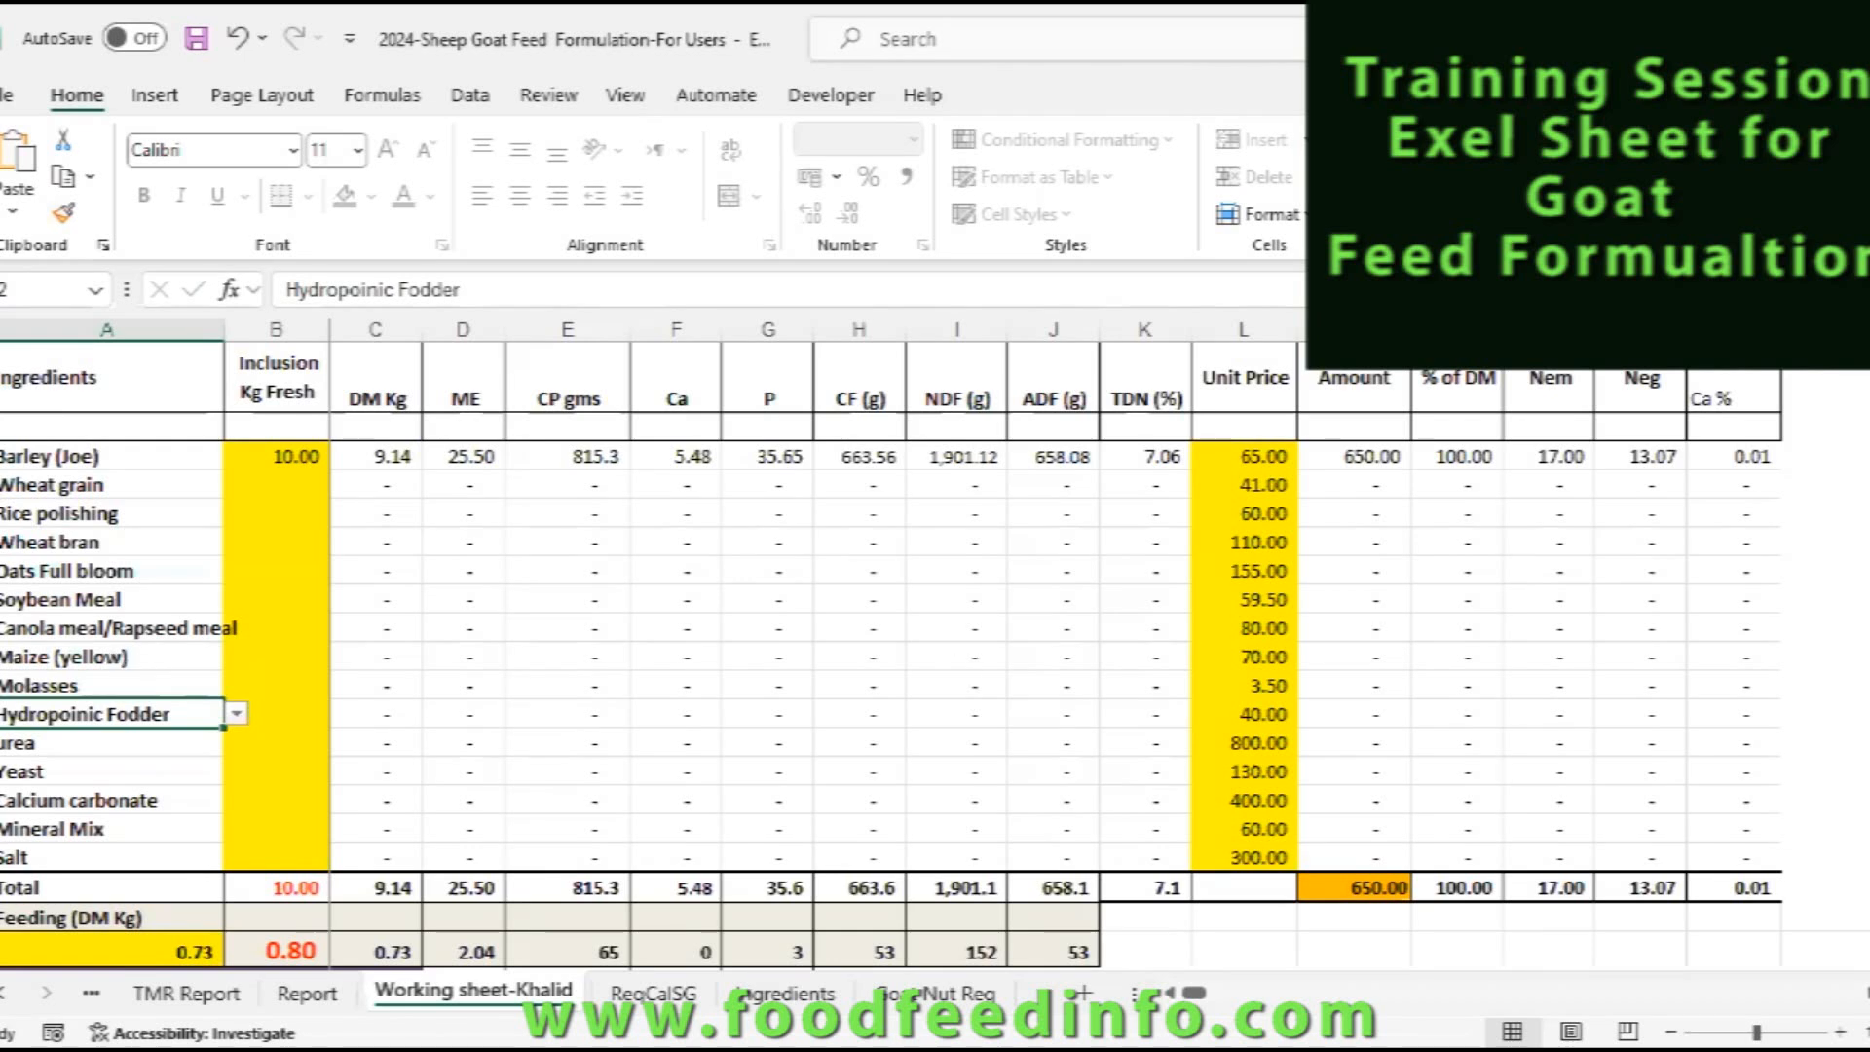
ctrl+scroll(767, 848, down, 1)
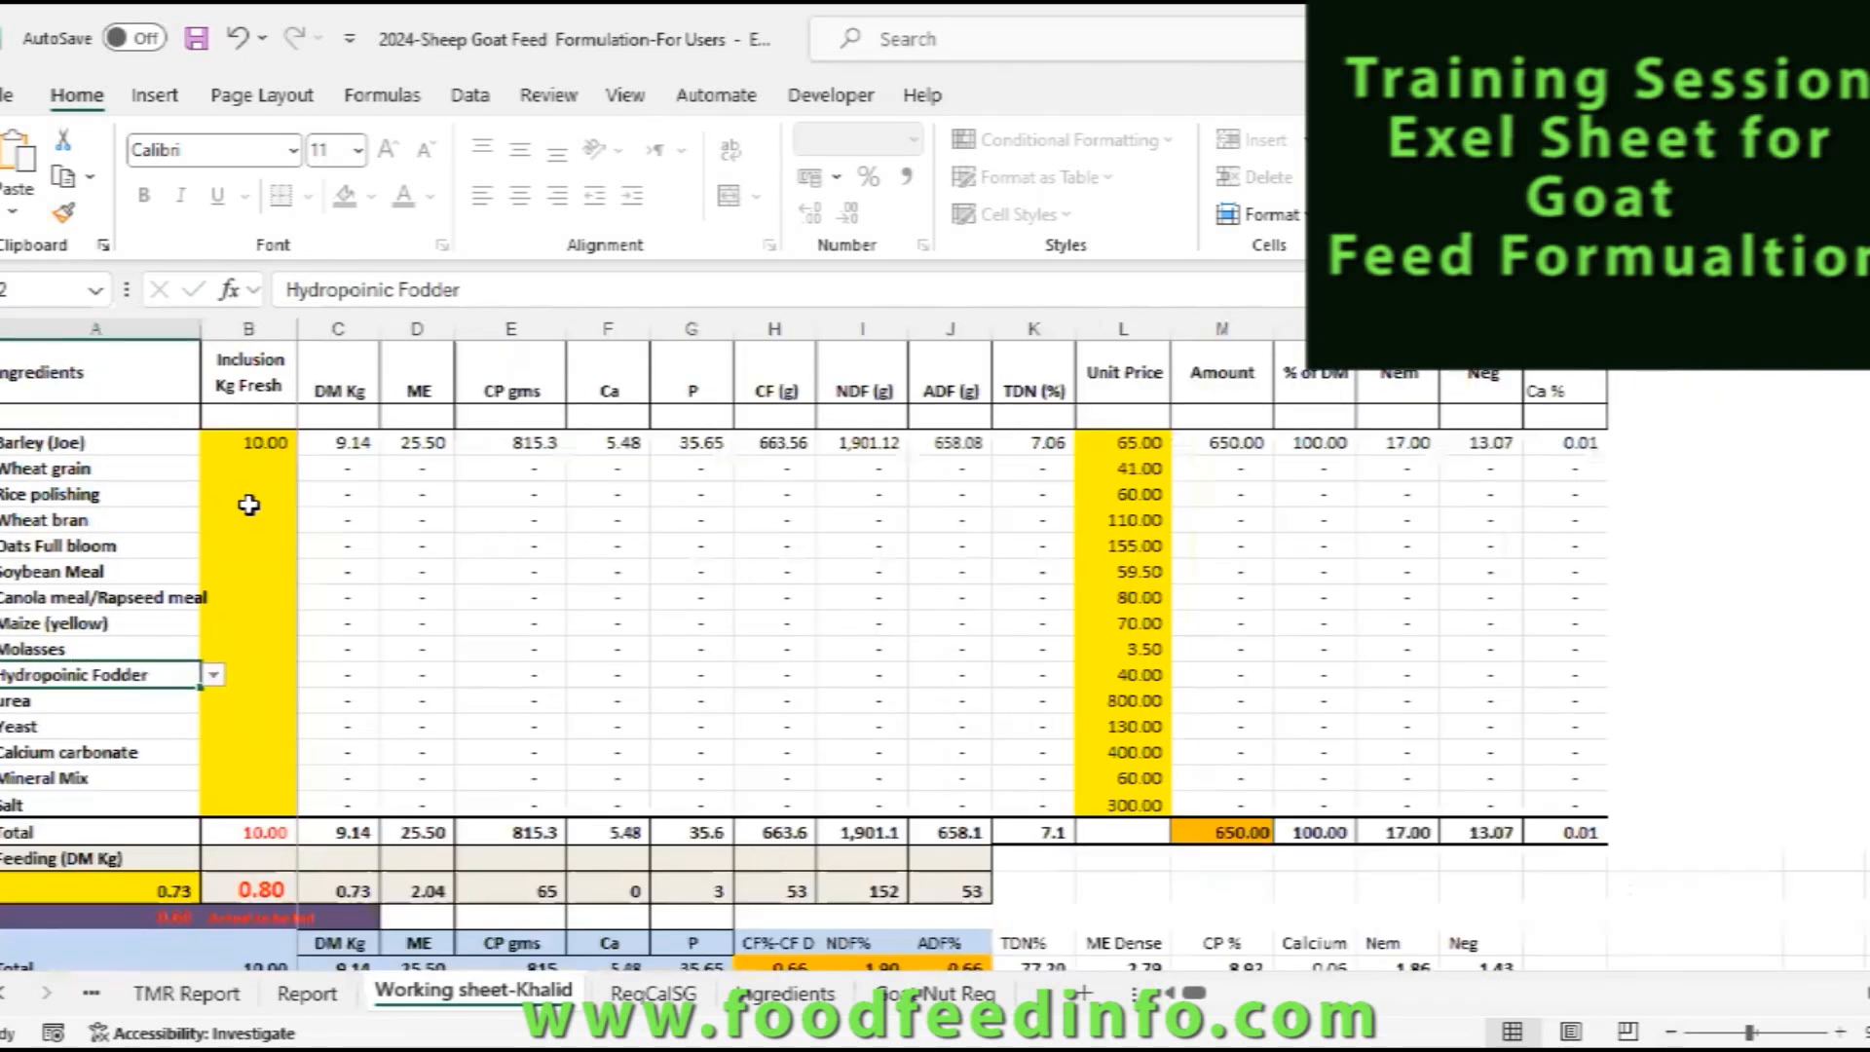
click(263, 443)
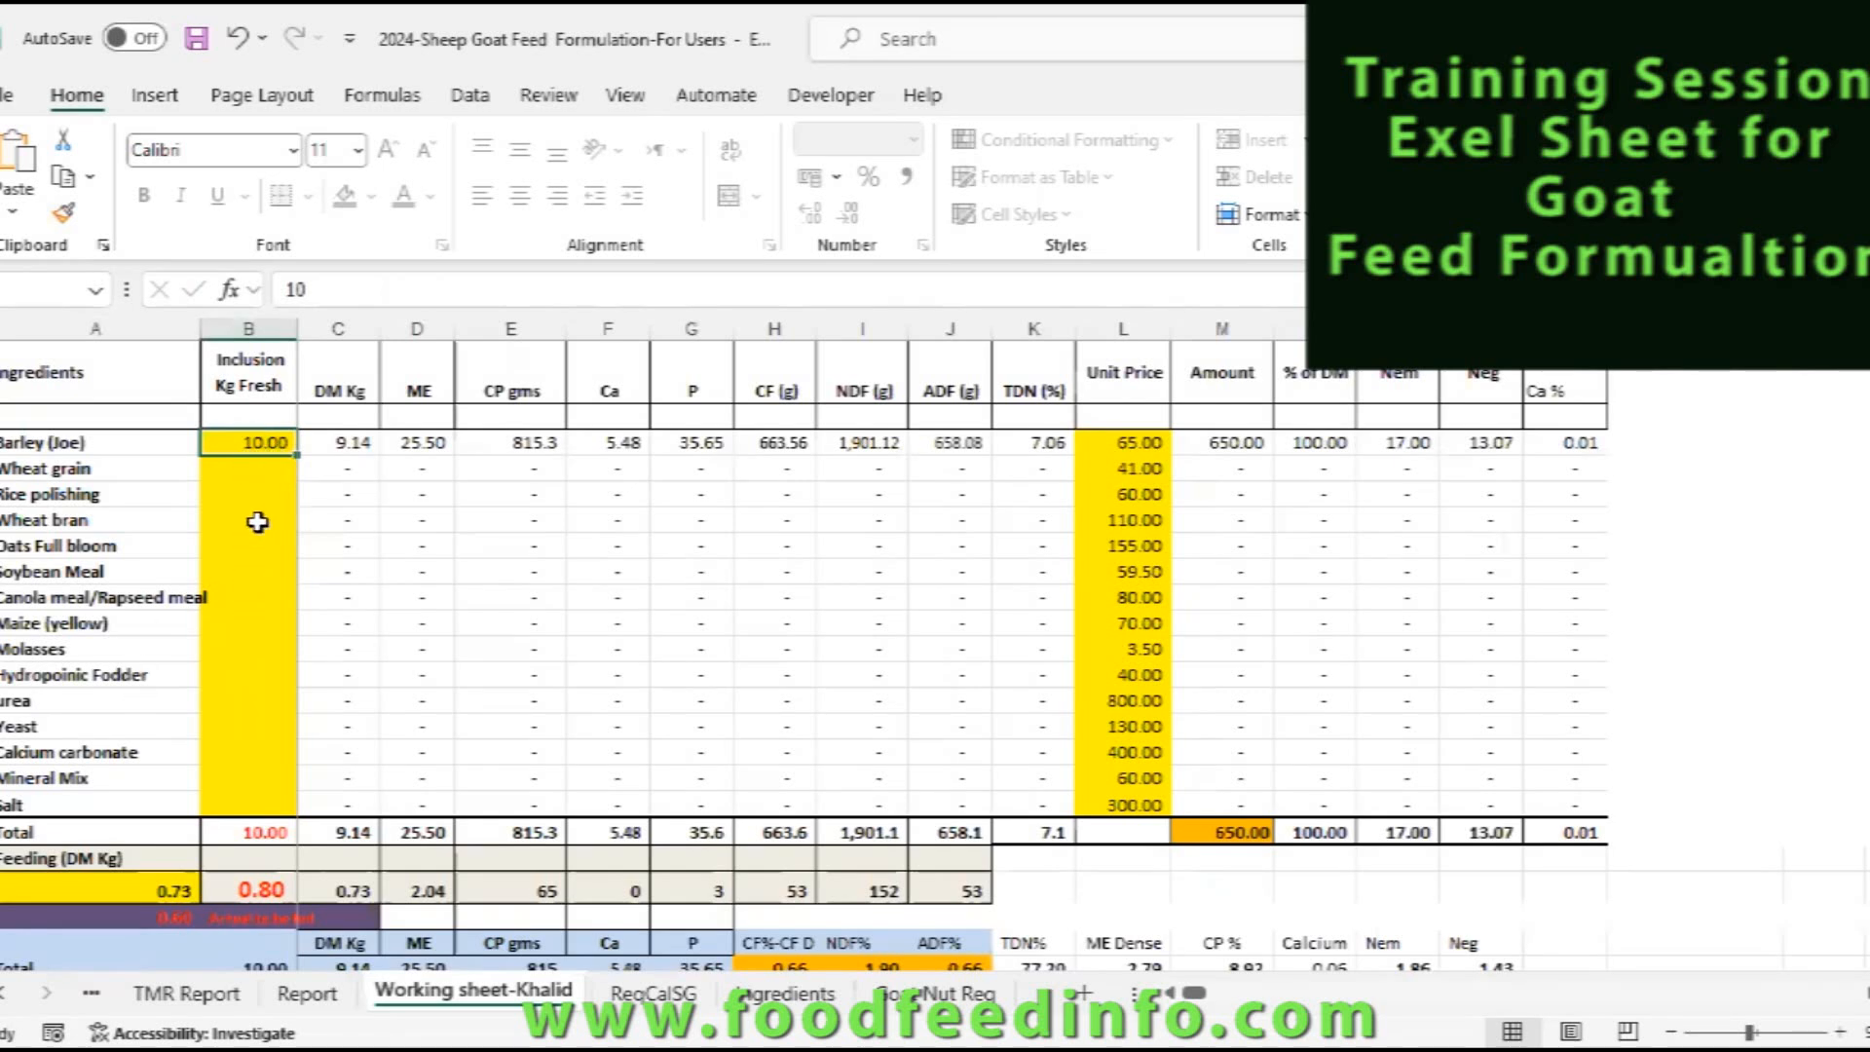
click(156, 441)
click(1840, 1031)
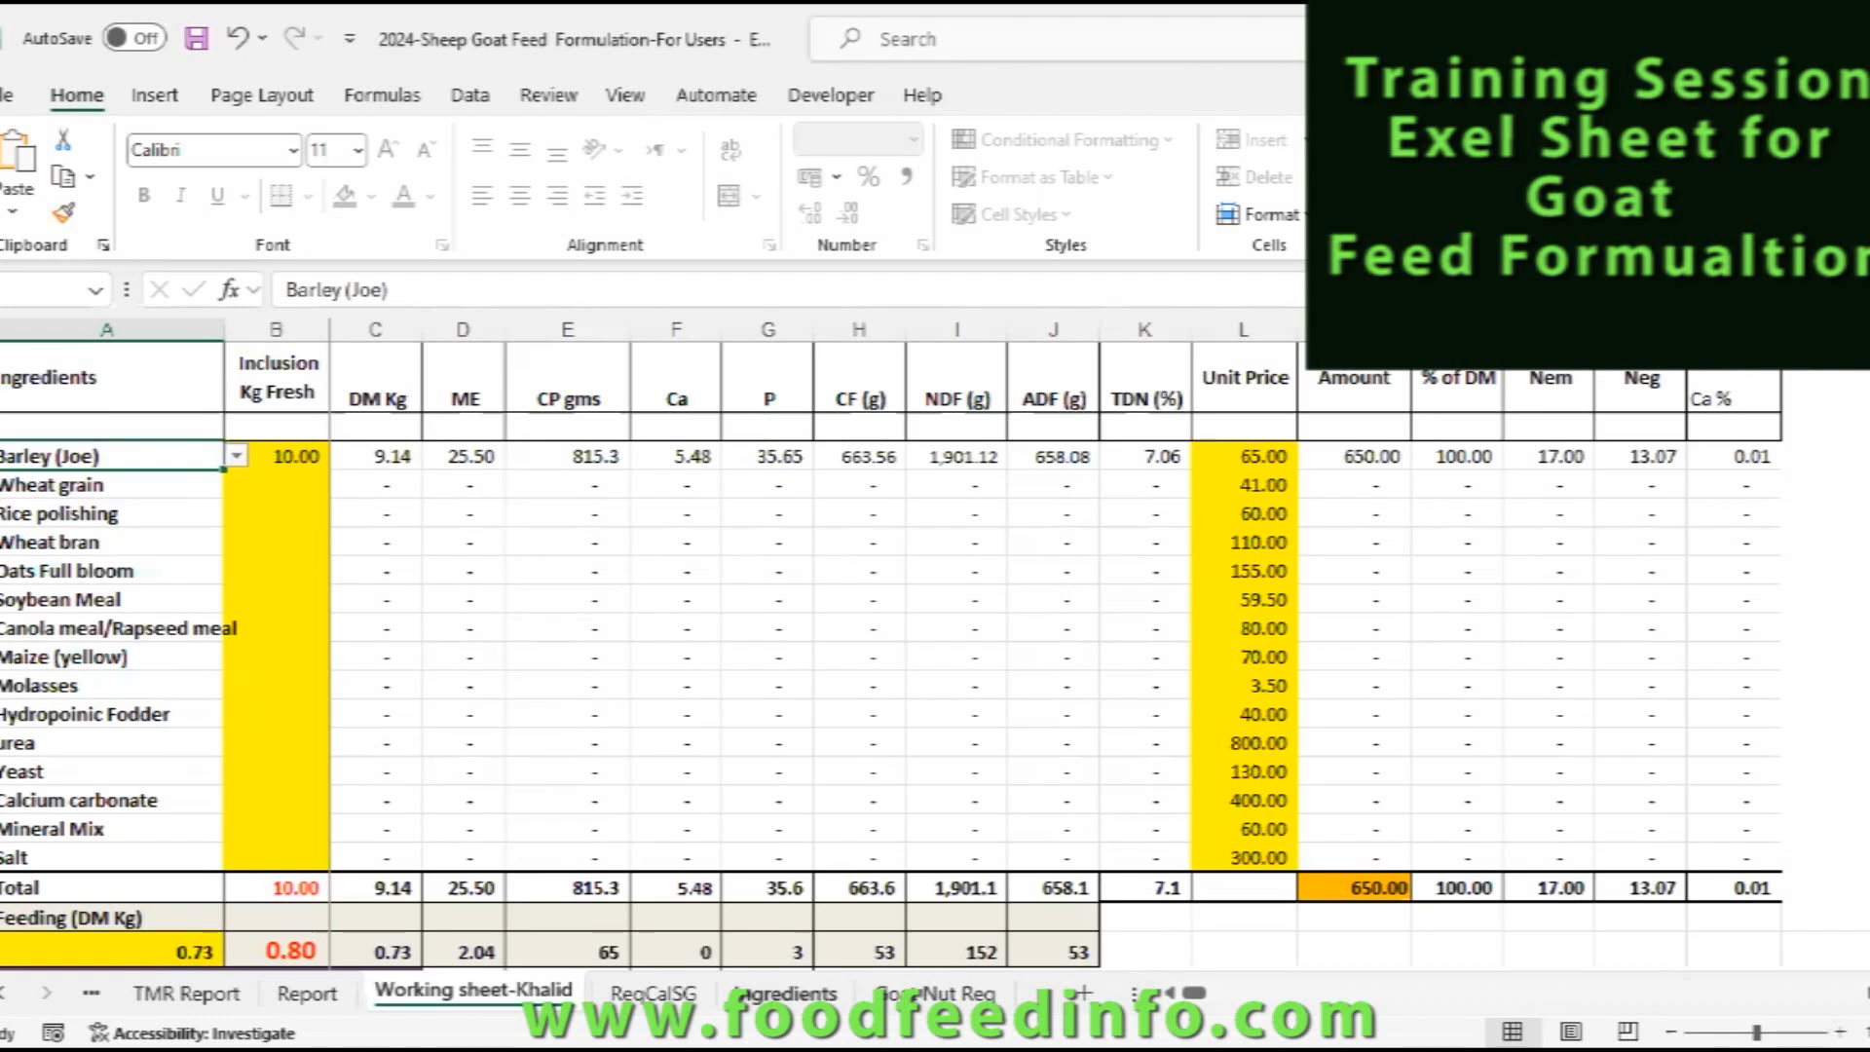
- Check the feedstuff composition table on the Ingredients sheet and return to the working sheet
click(797, 992)
click(413, 878)
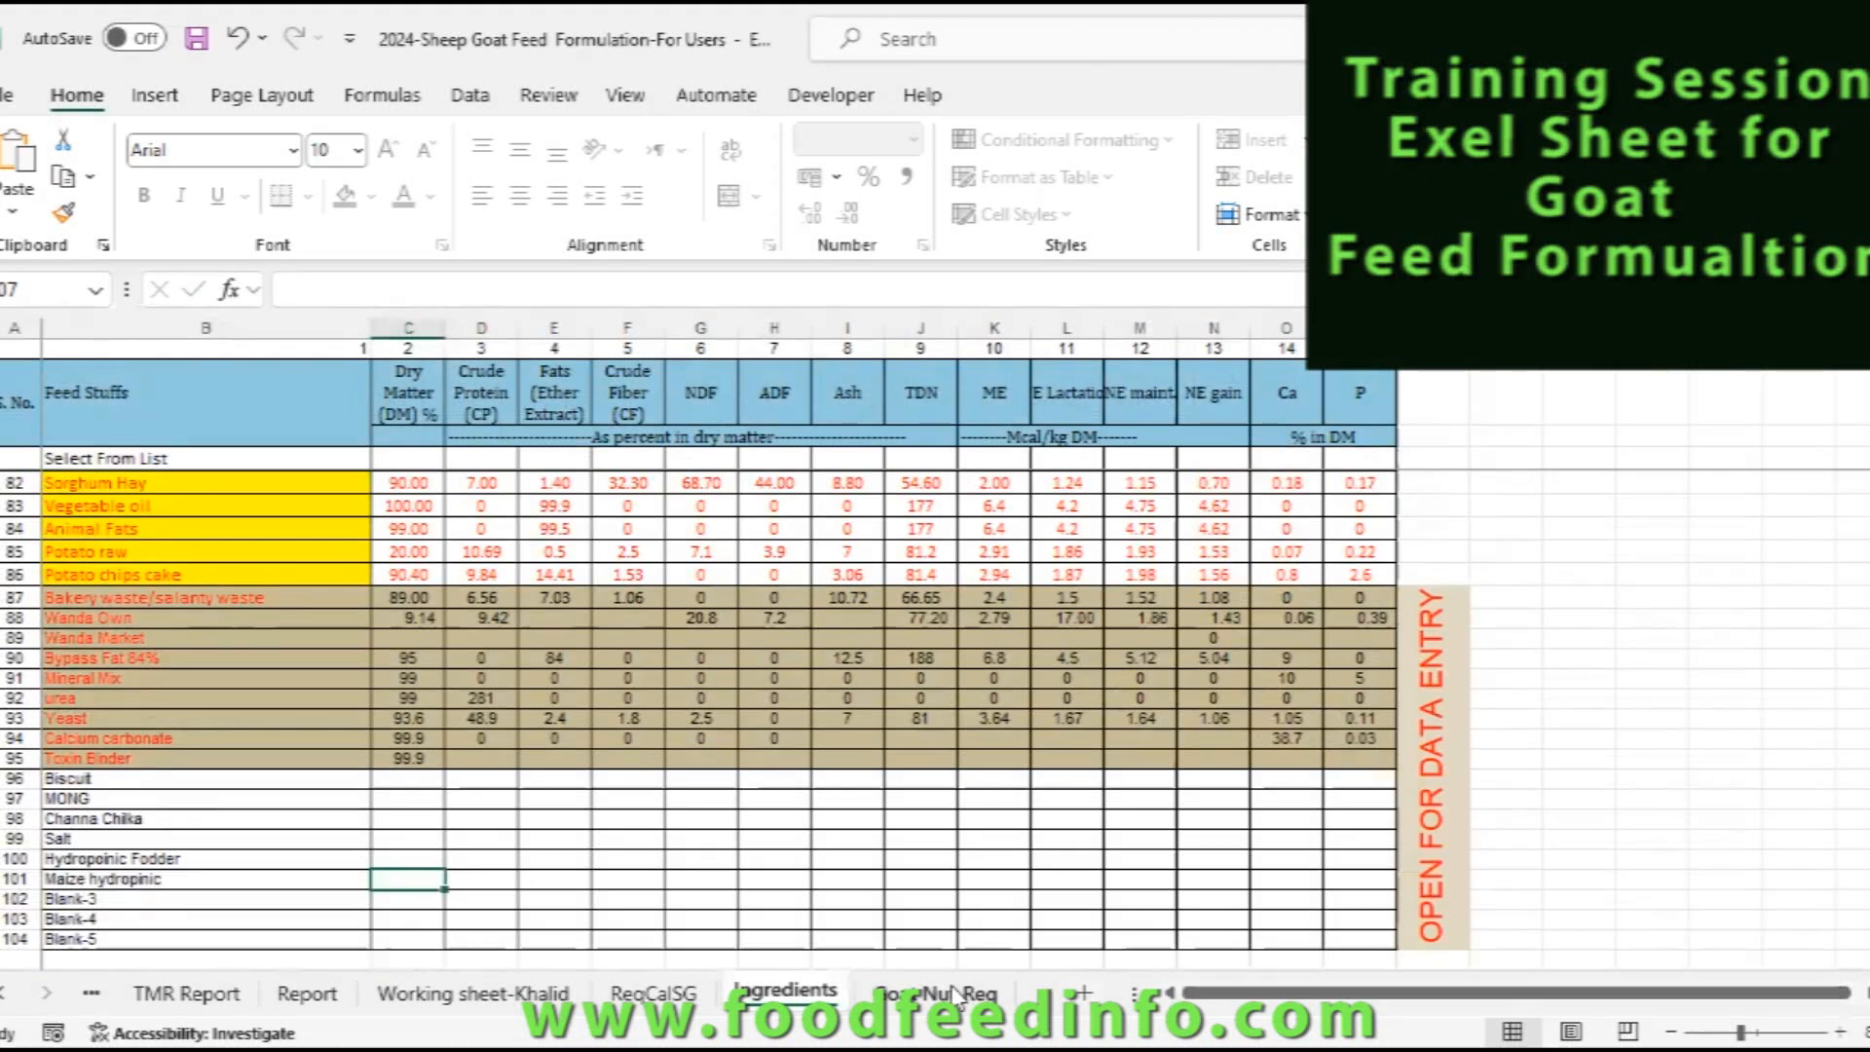
click(472, 993)
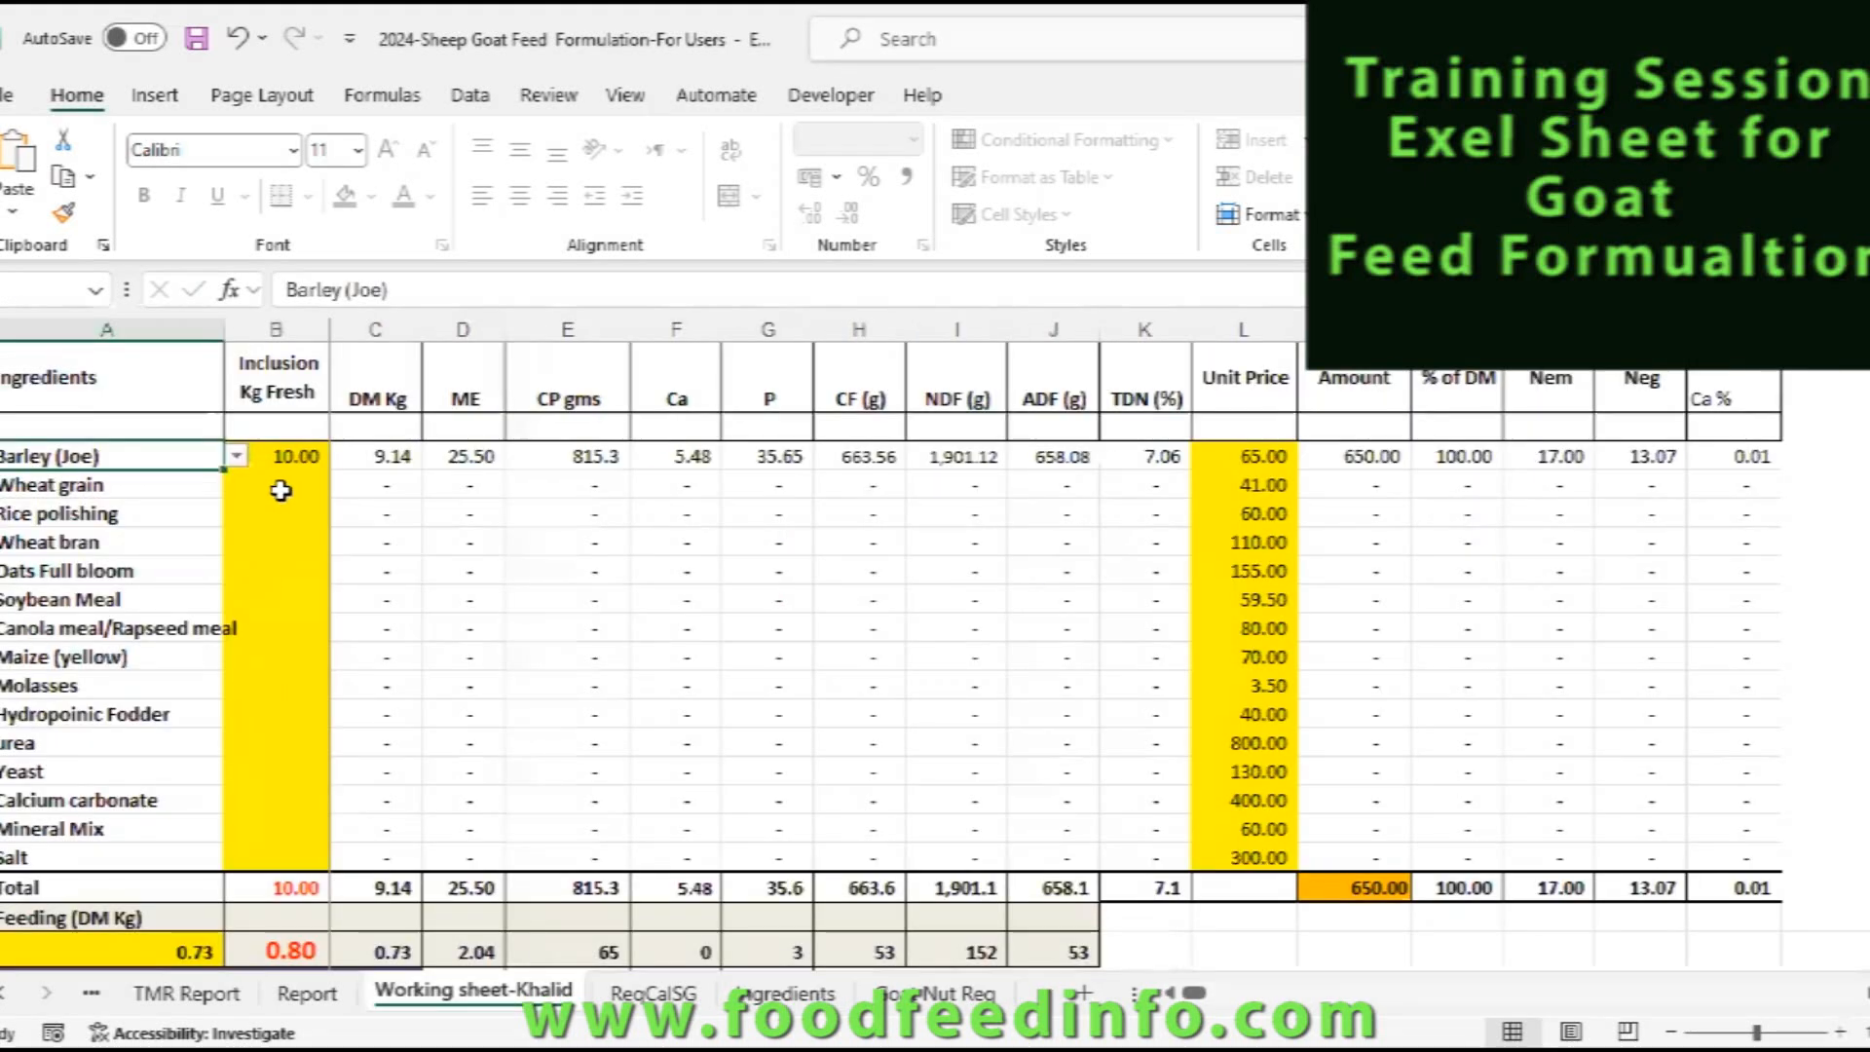
- Replace Barley (Joe) in the first ingredient row with Maize silage with ears
click(237, 456)
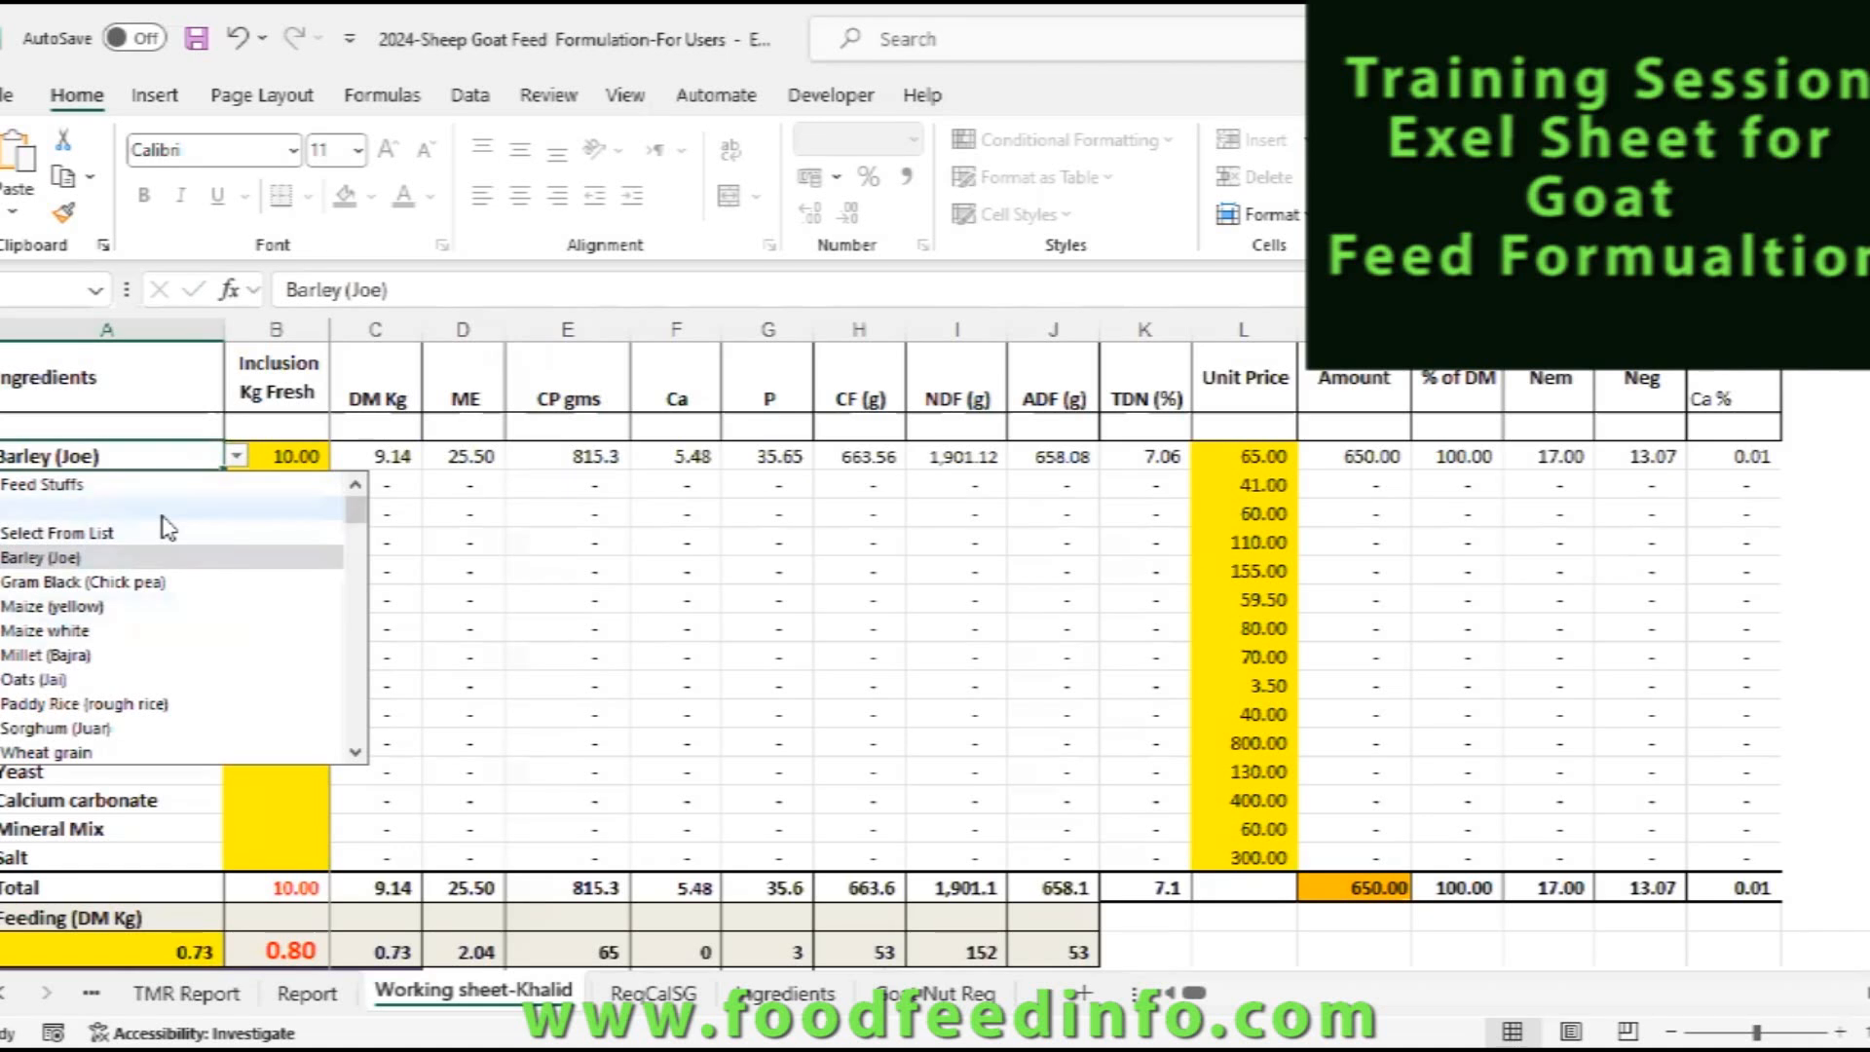
text(si)
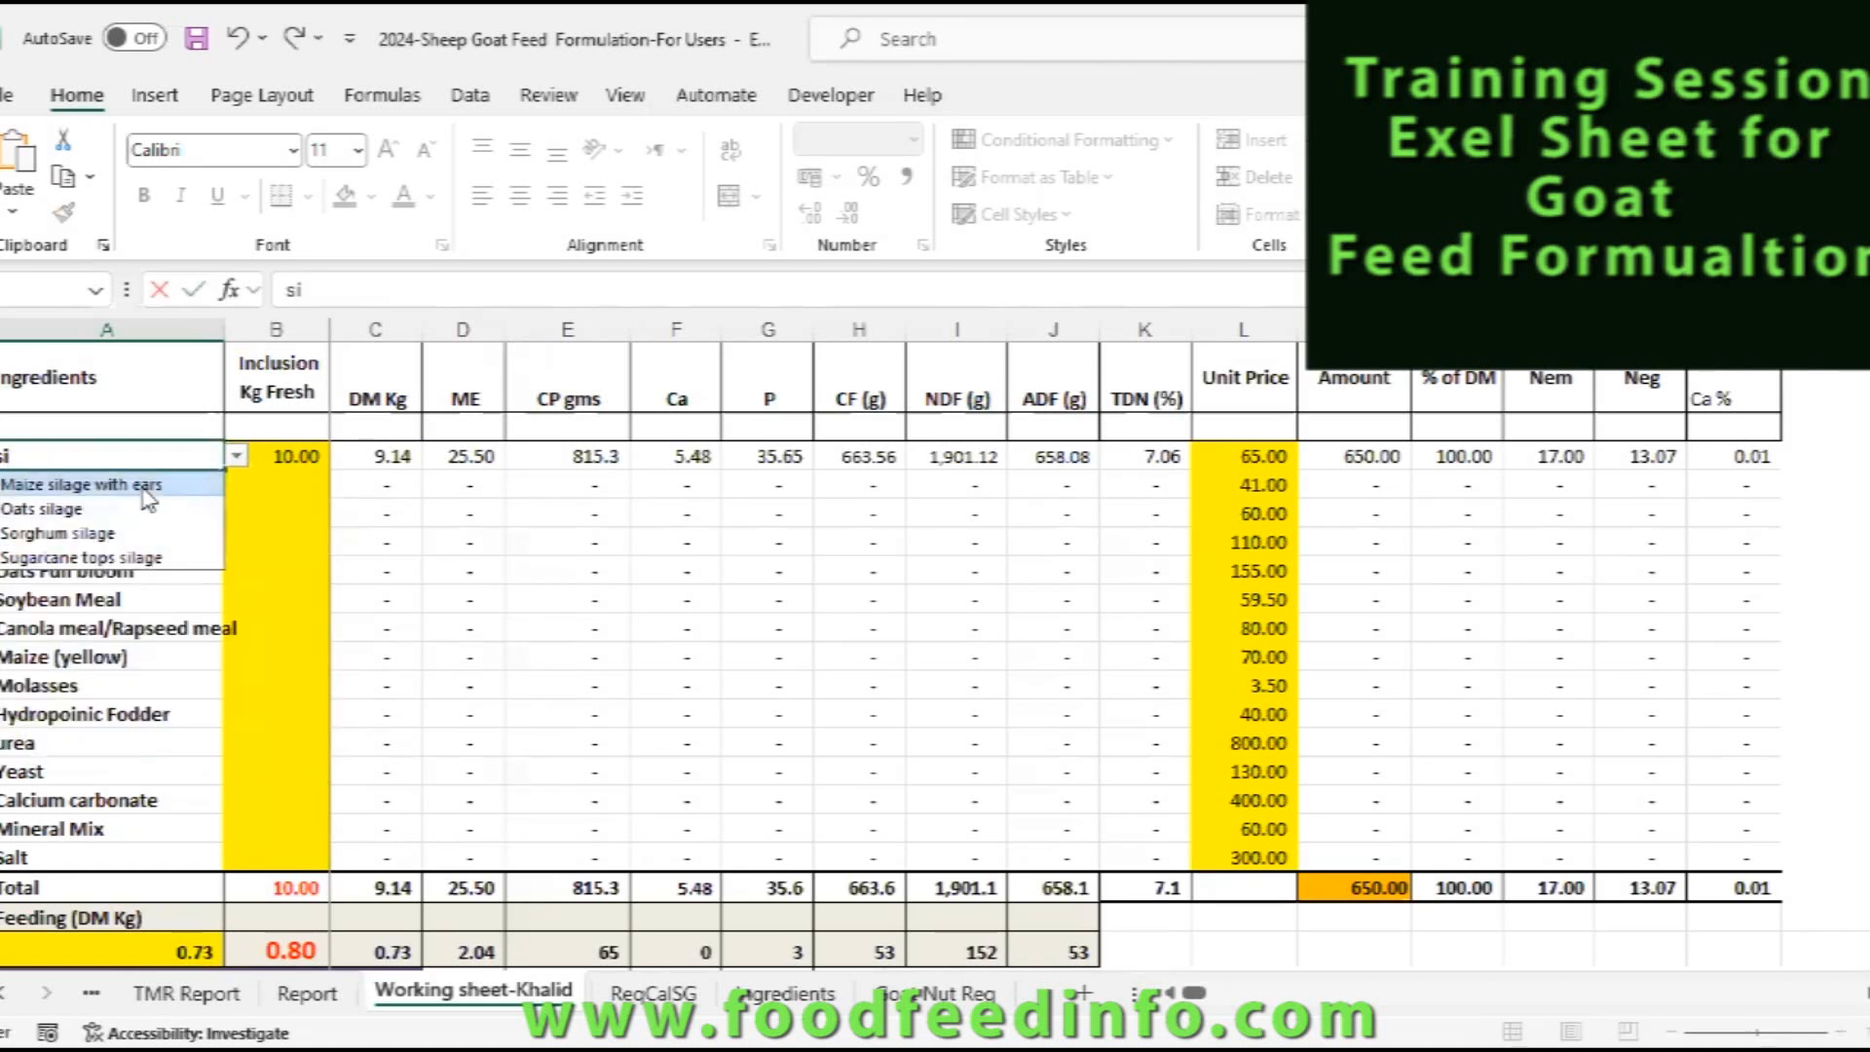
click(148, 495)
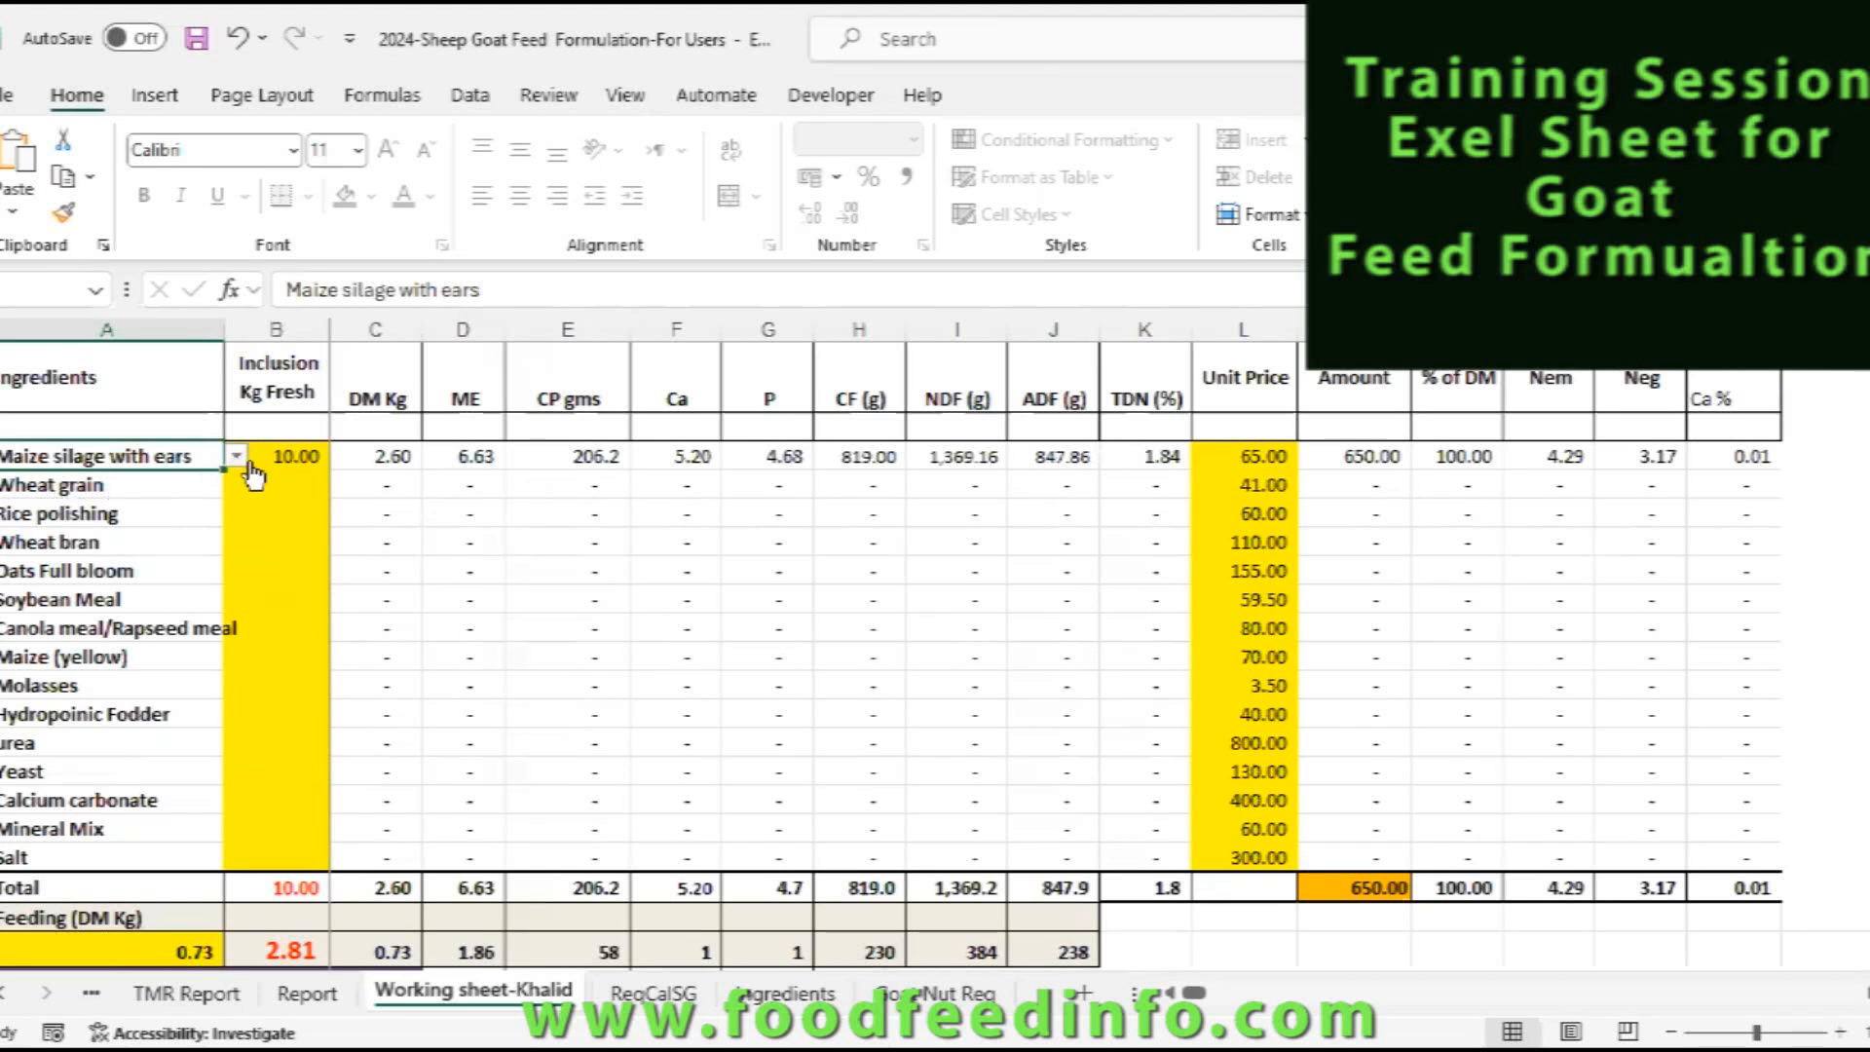
- Replace Wheat grain in the second ingredient row with Groundnut/Peanut Straw
click(154, 487)
click(240, 485)
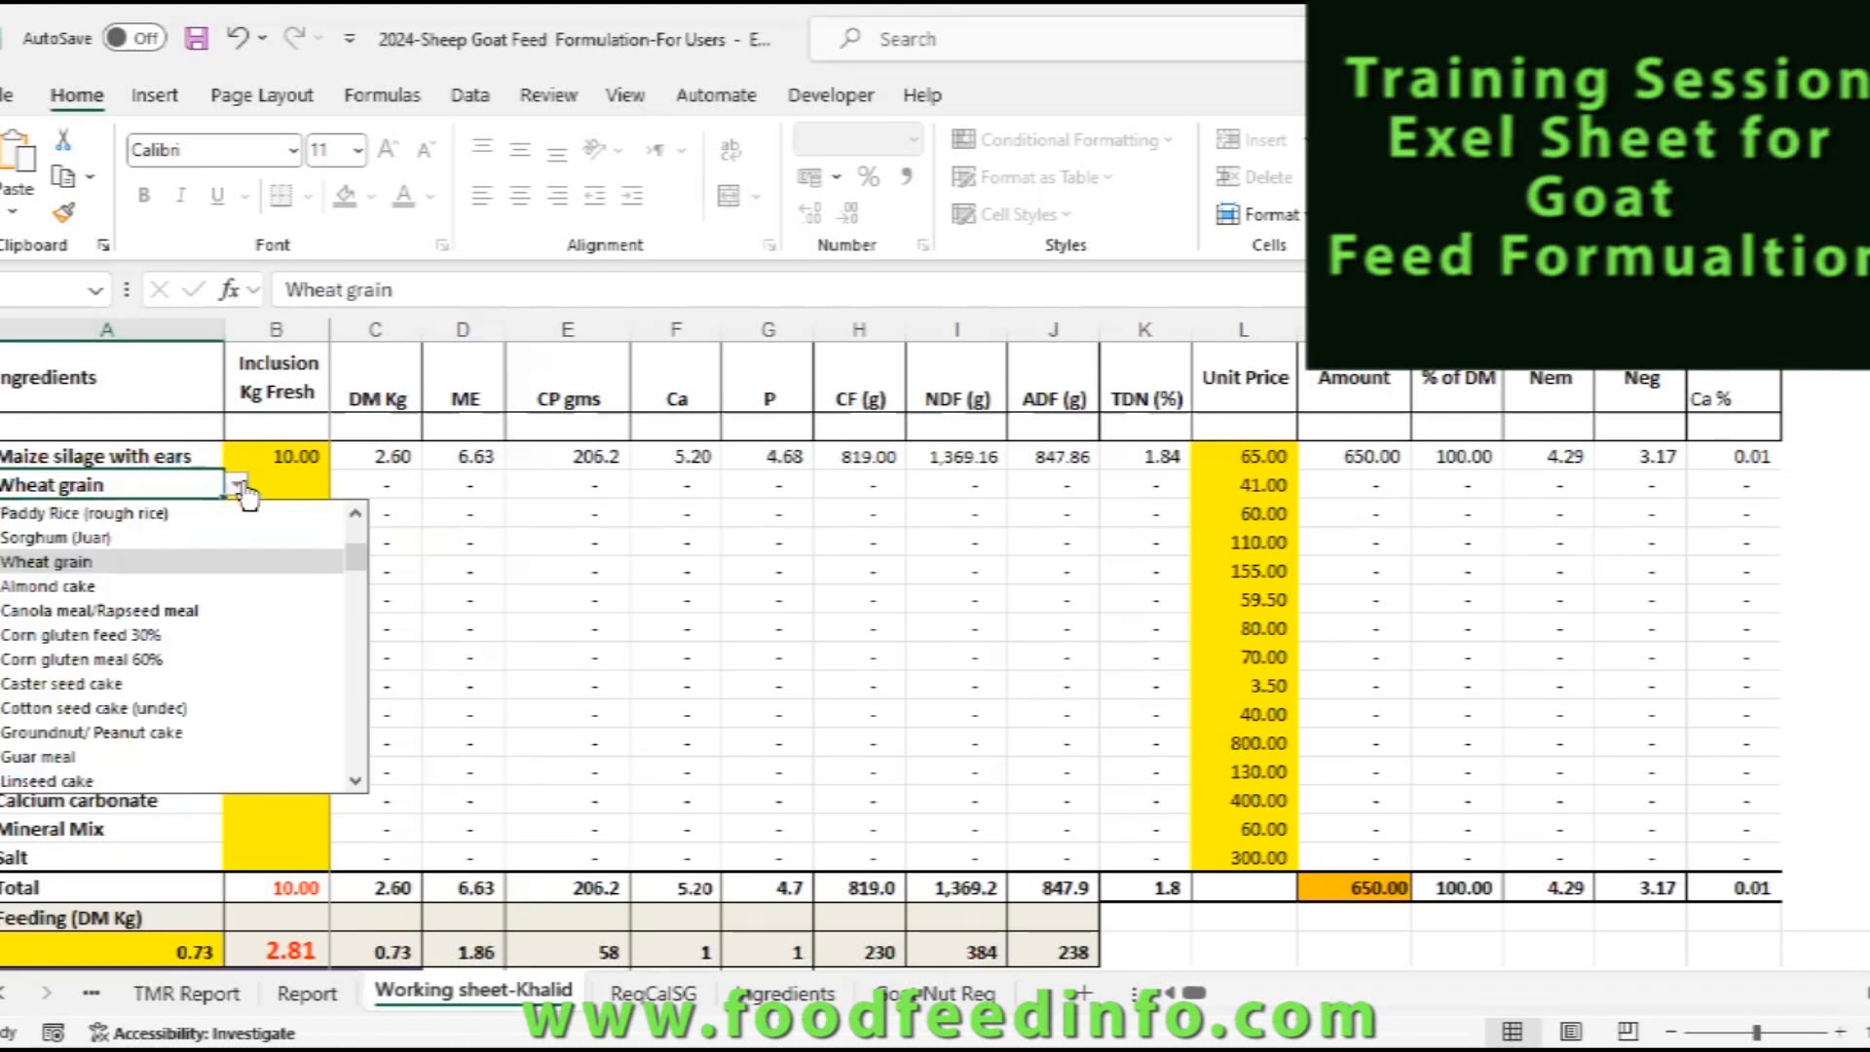
text(pe)
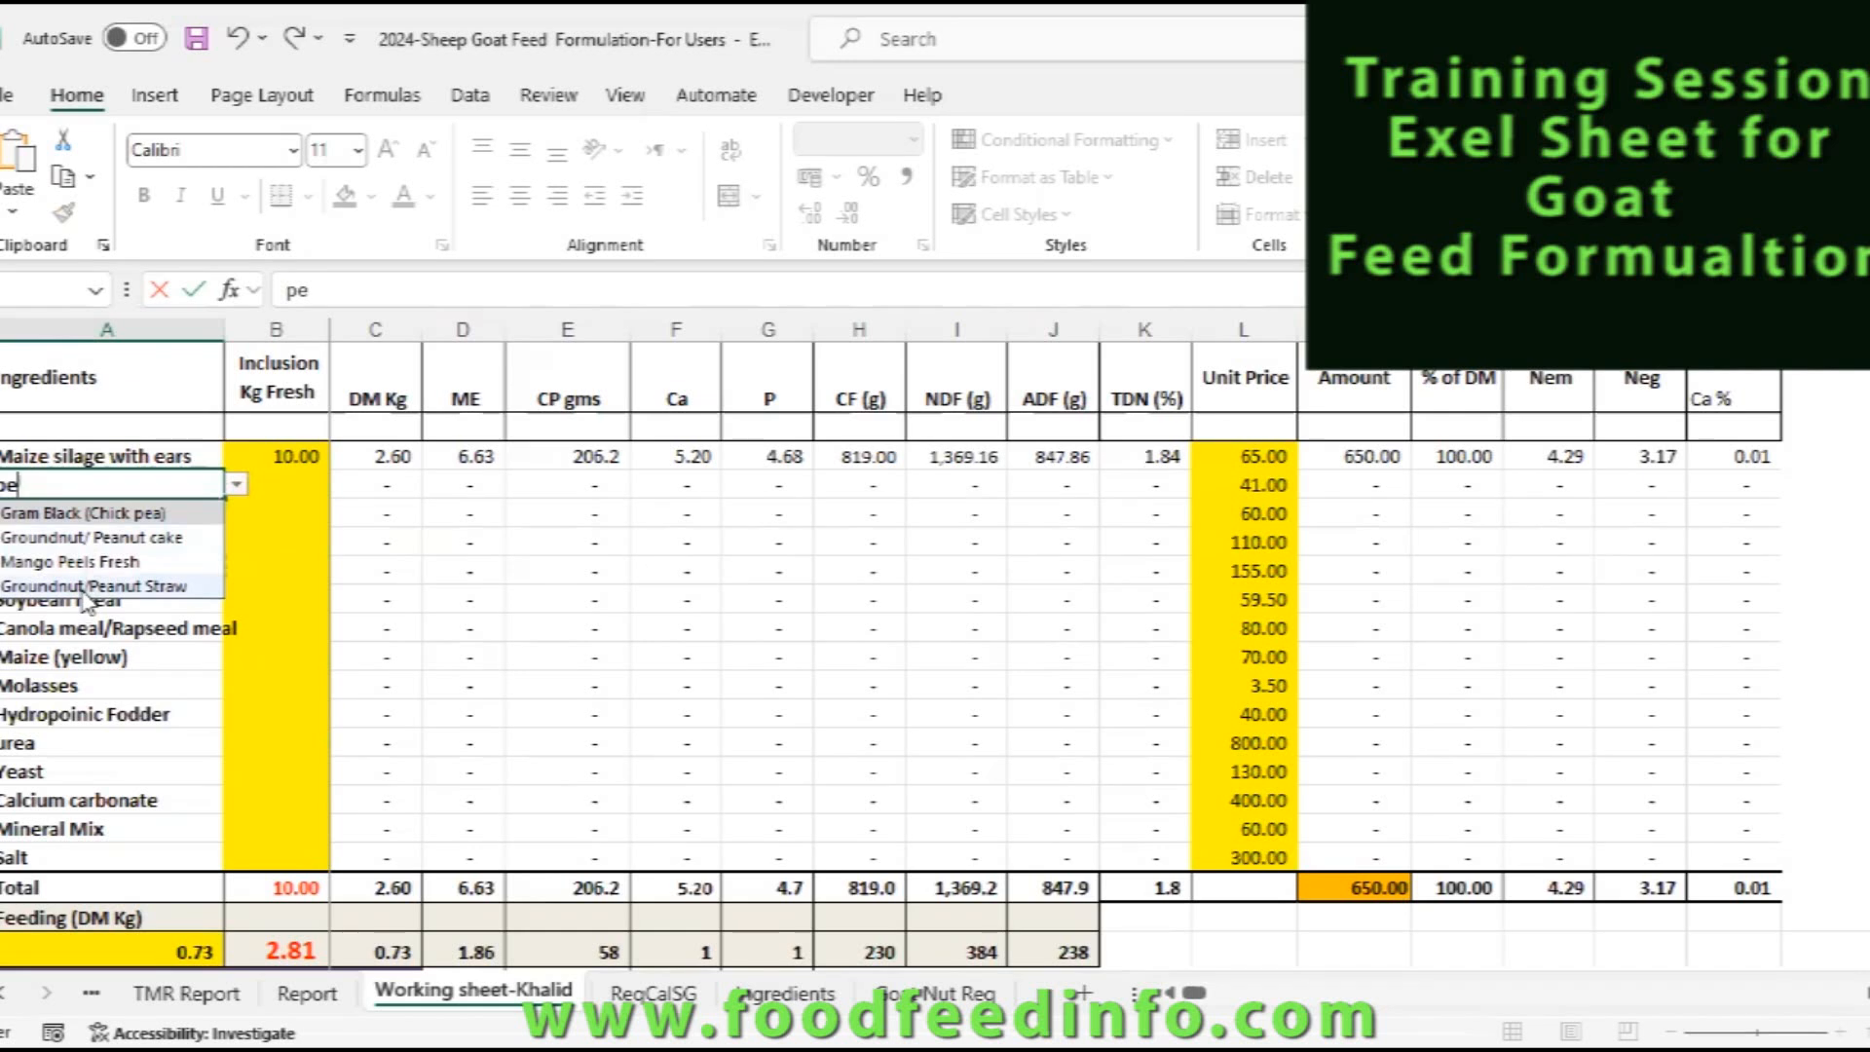
click(86, 588)
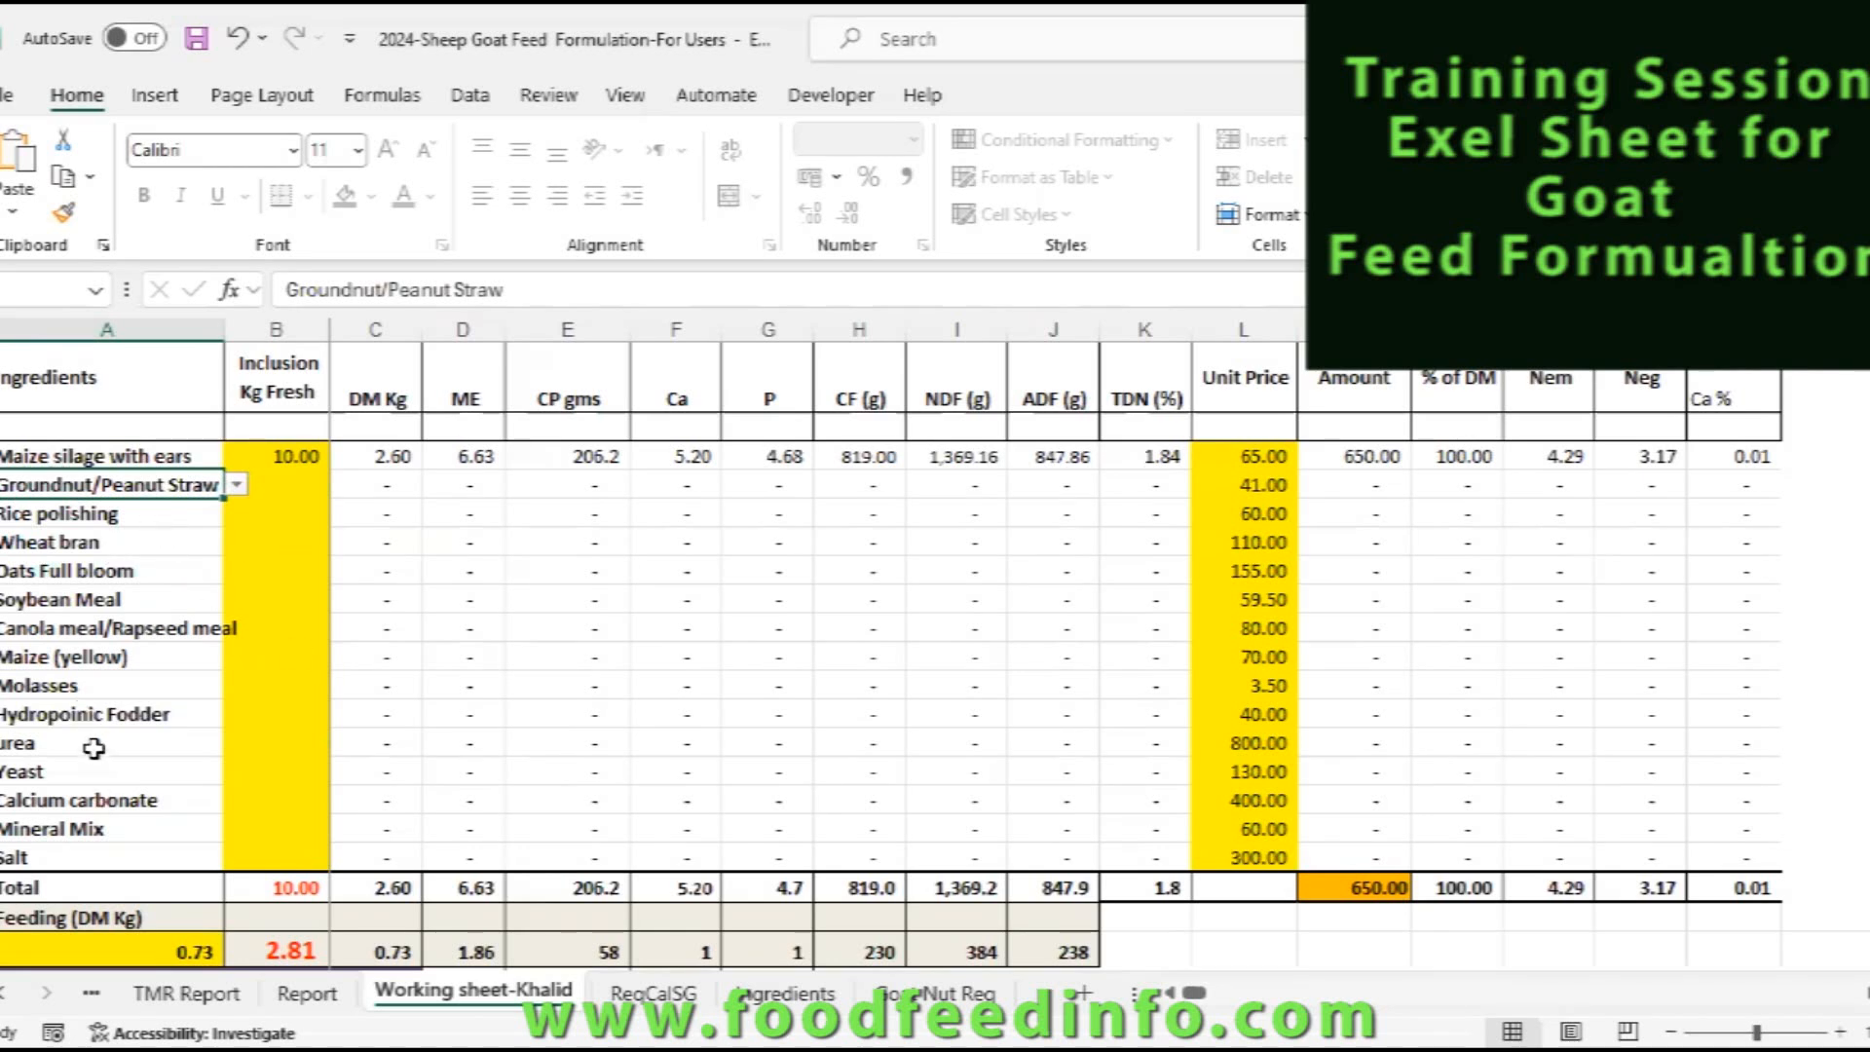
- Inspect the Mineral Mix and Salt entries, and highlight the Requirement row from its label across to the calcium value
click(187, 830)
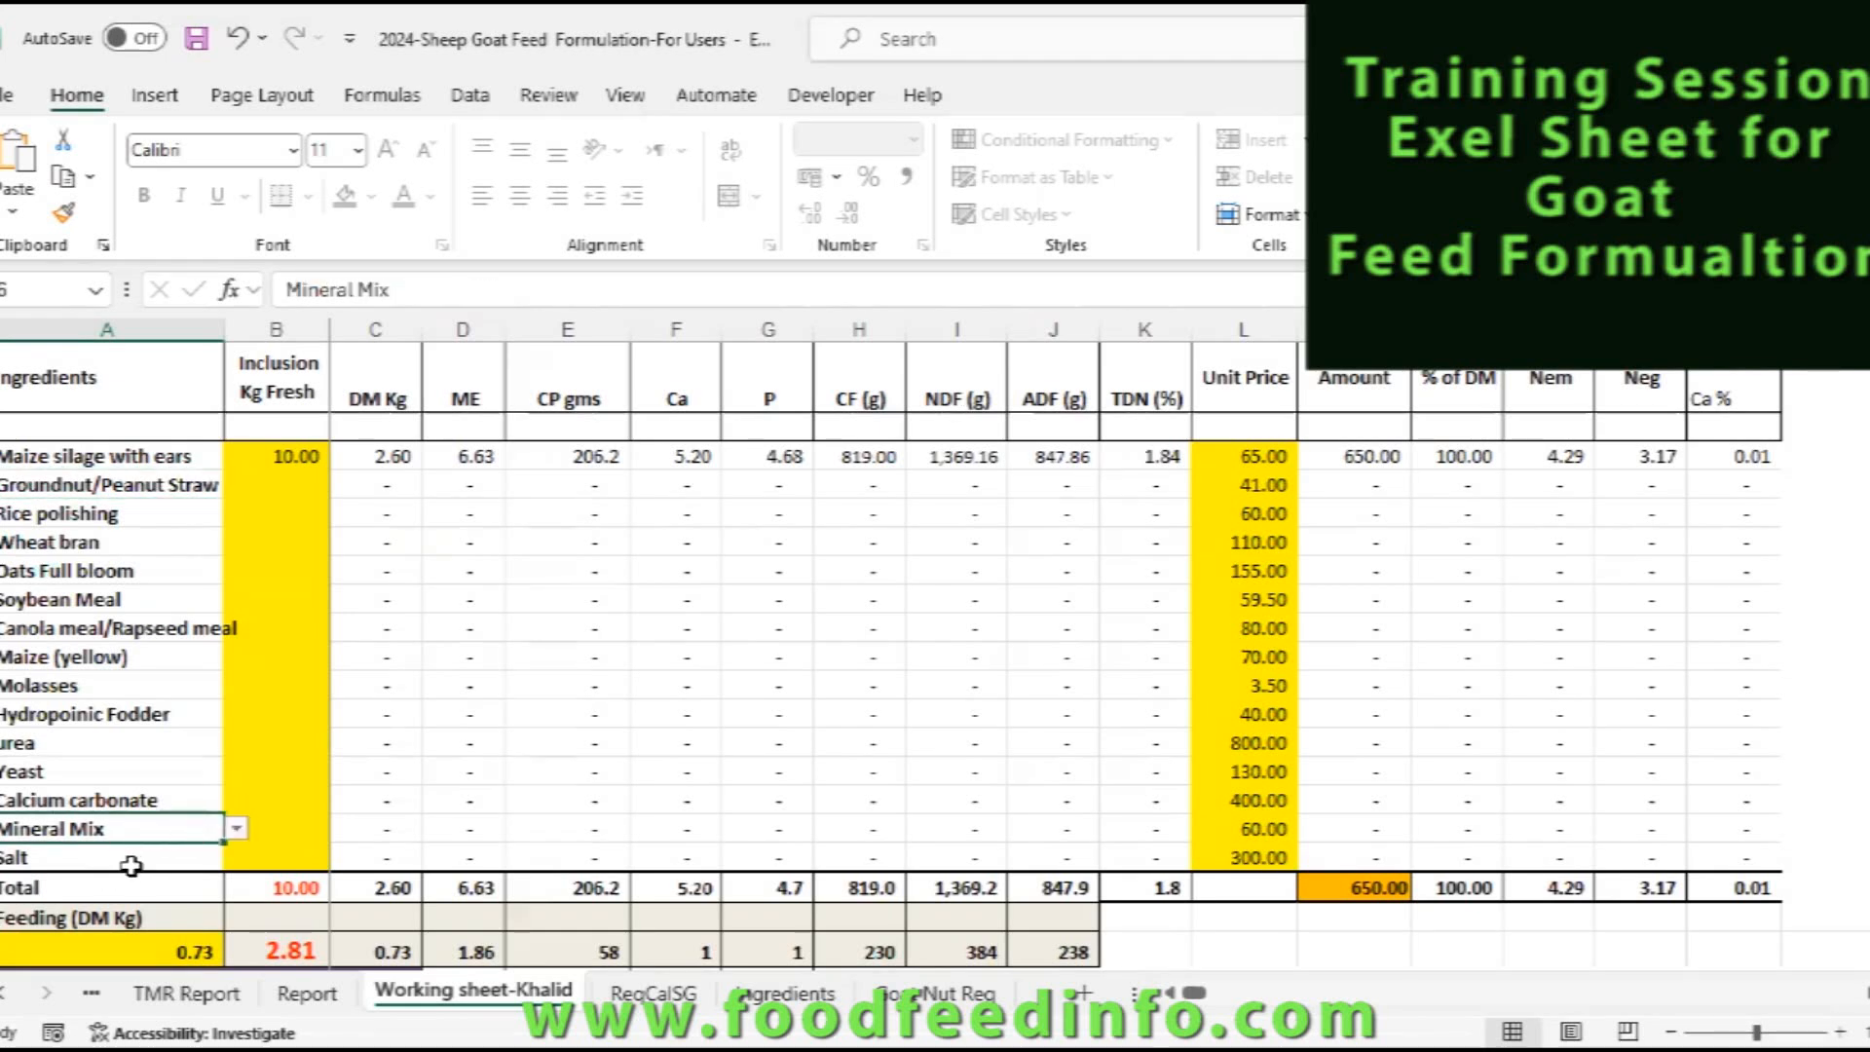
click(134, 861)
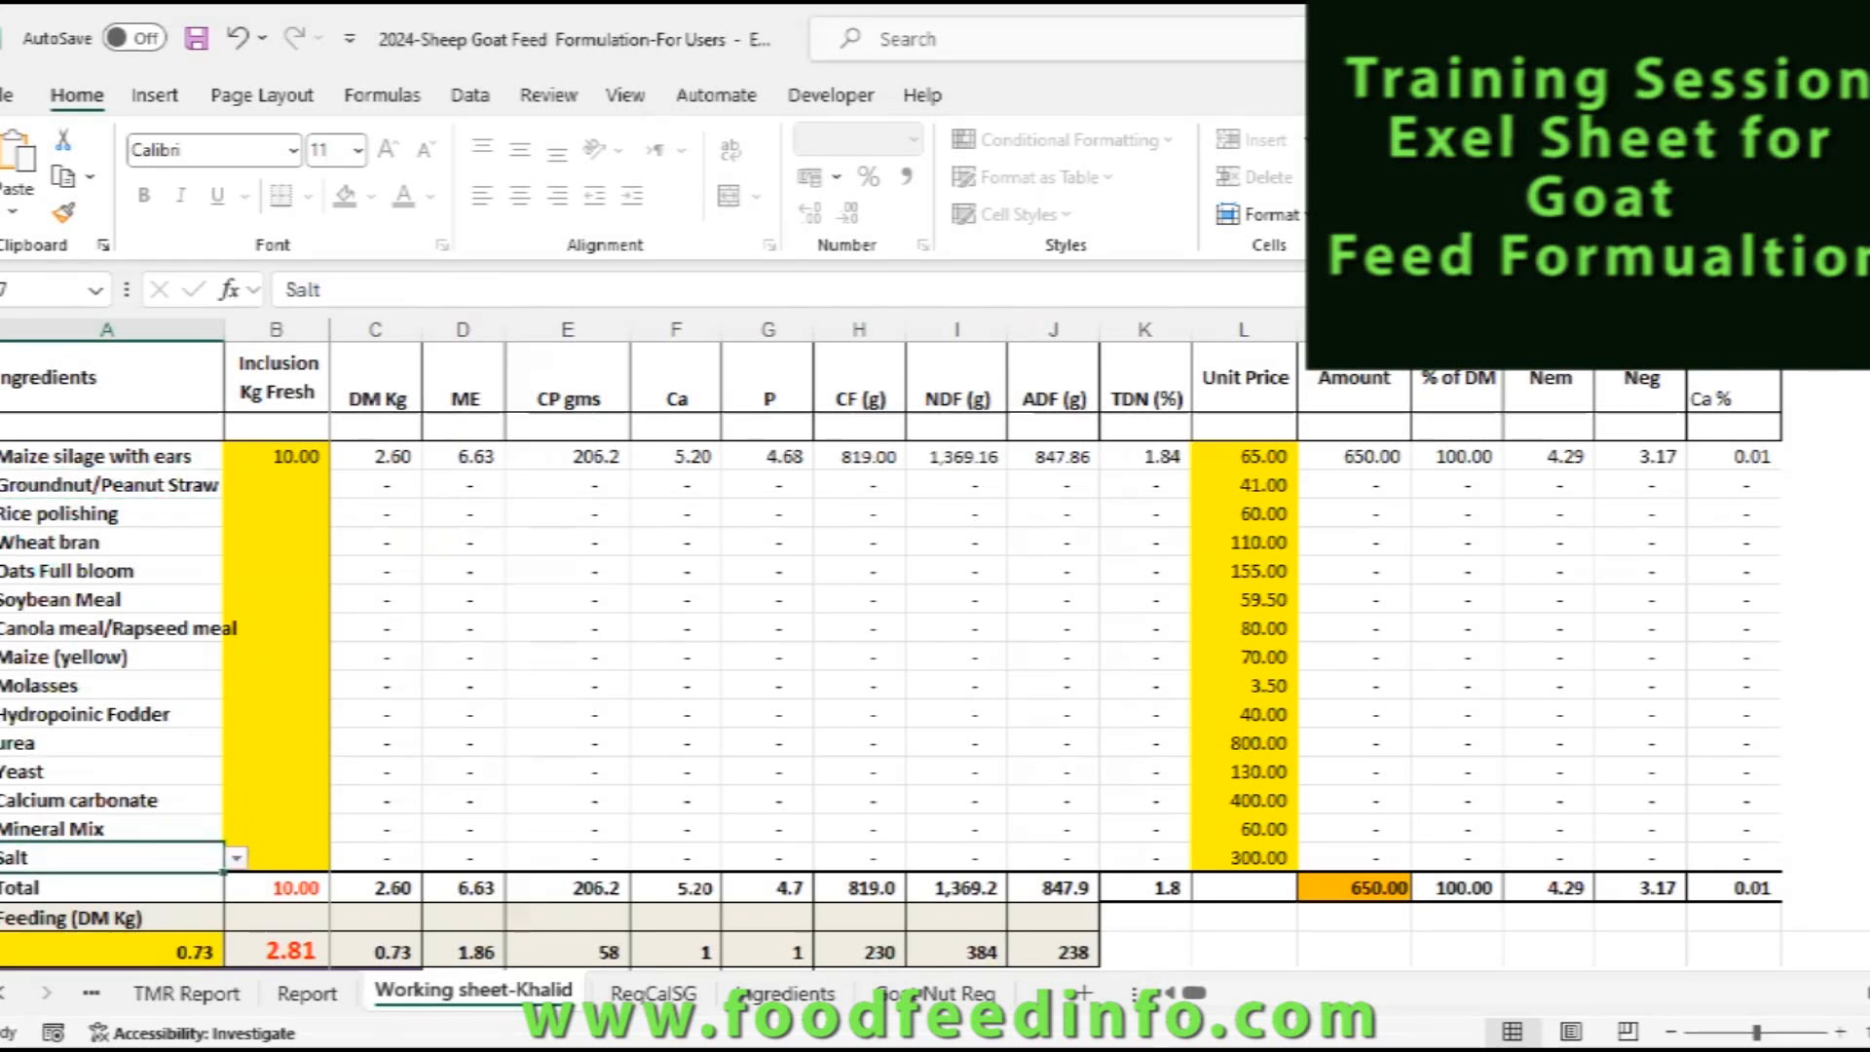
scroll(935, 658, down, 1)
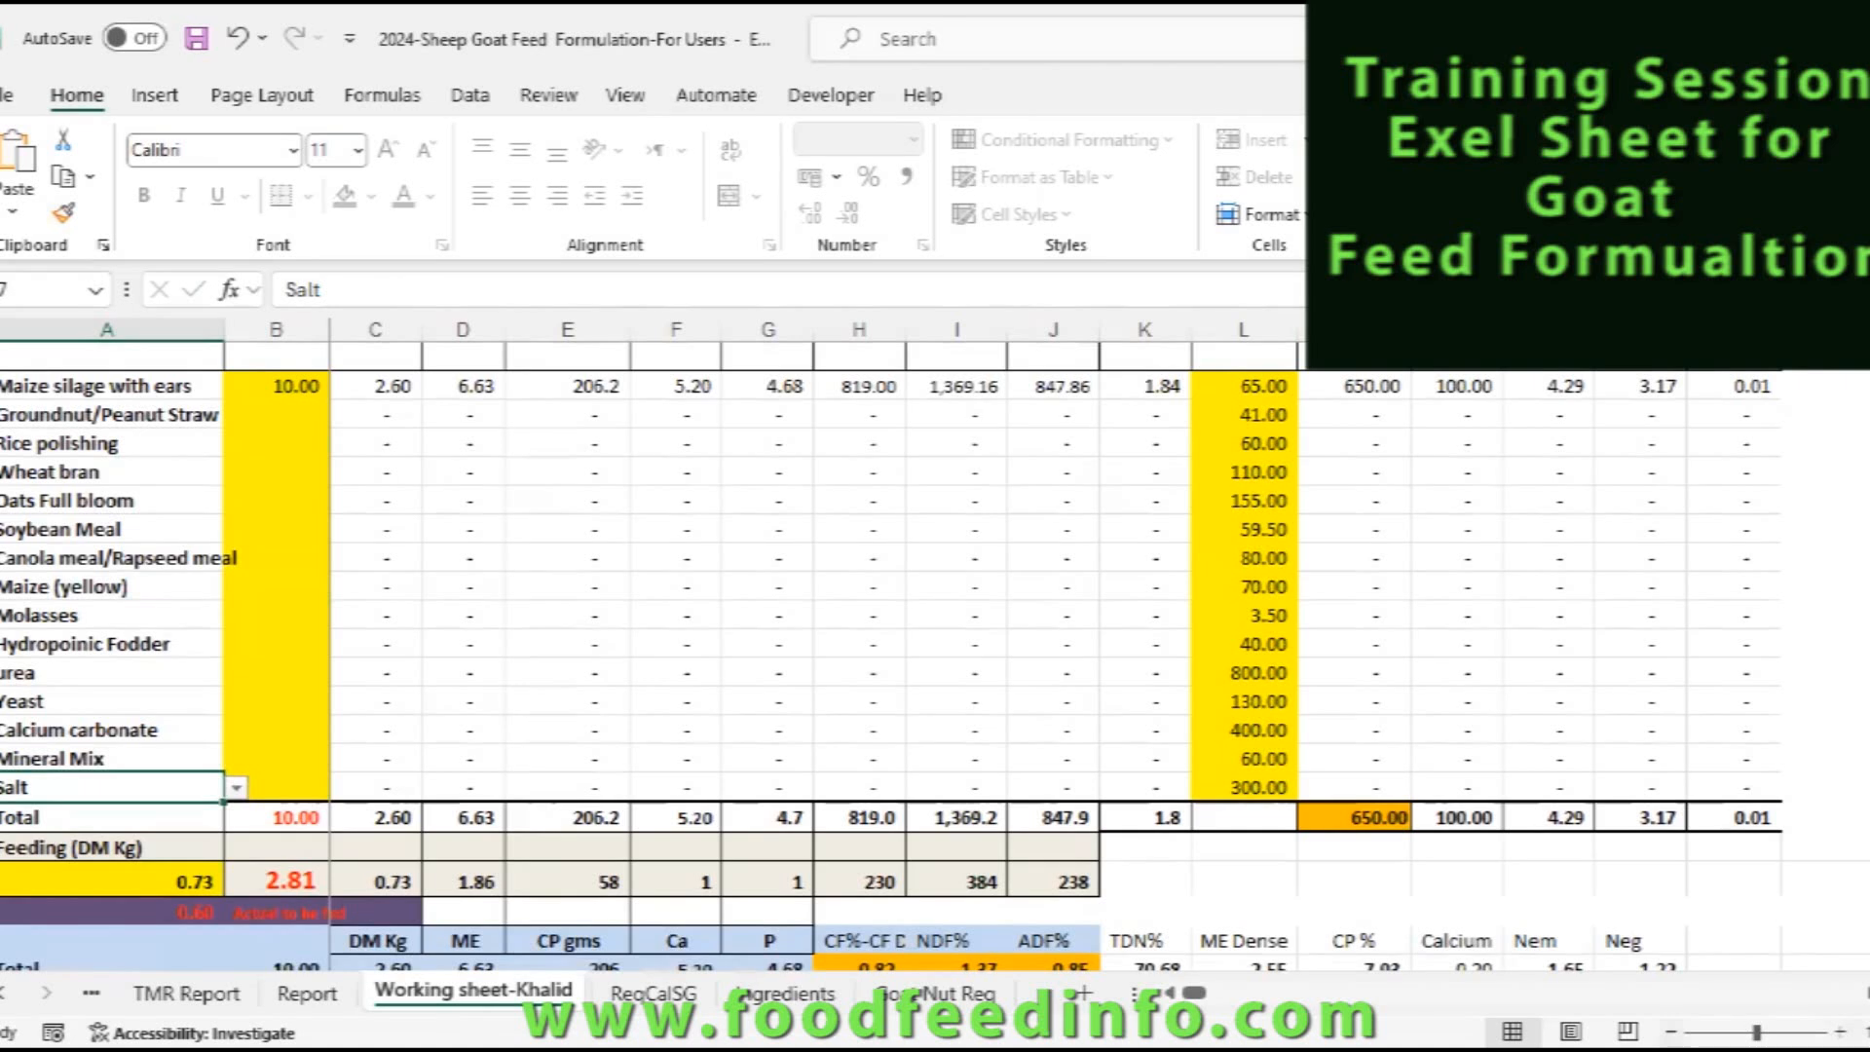
click(1672, 1031)
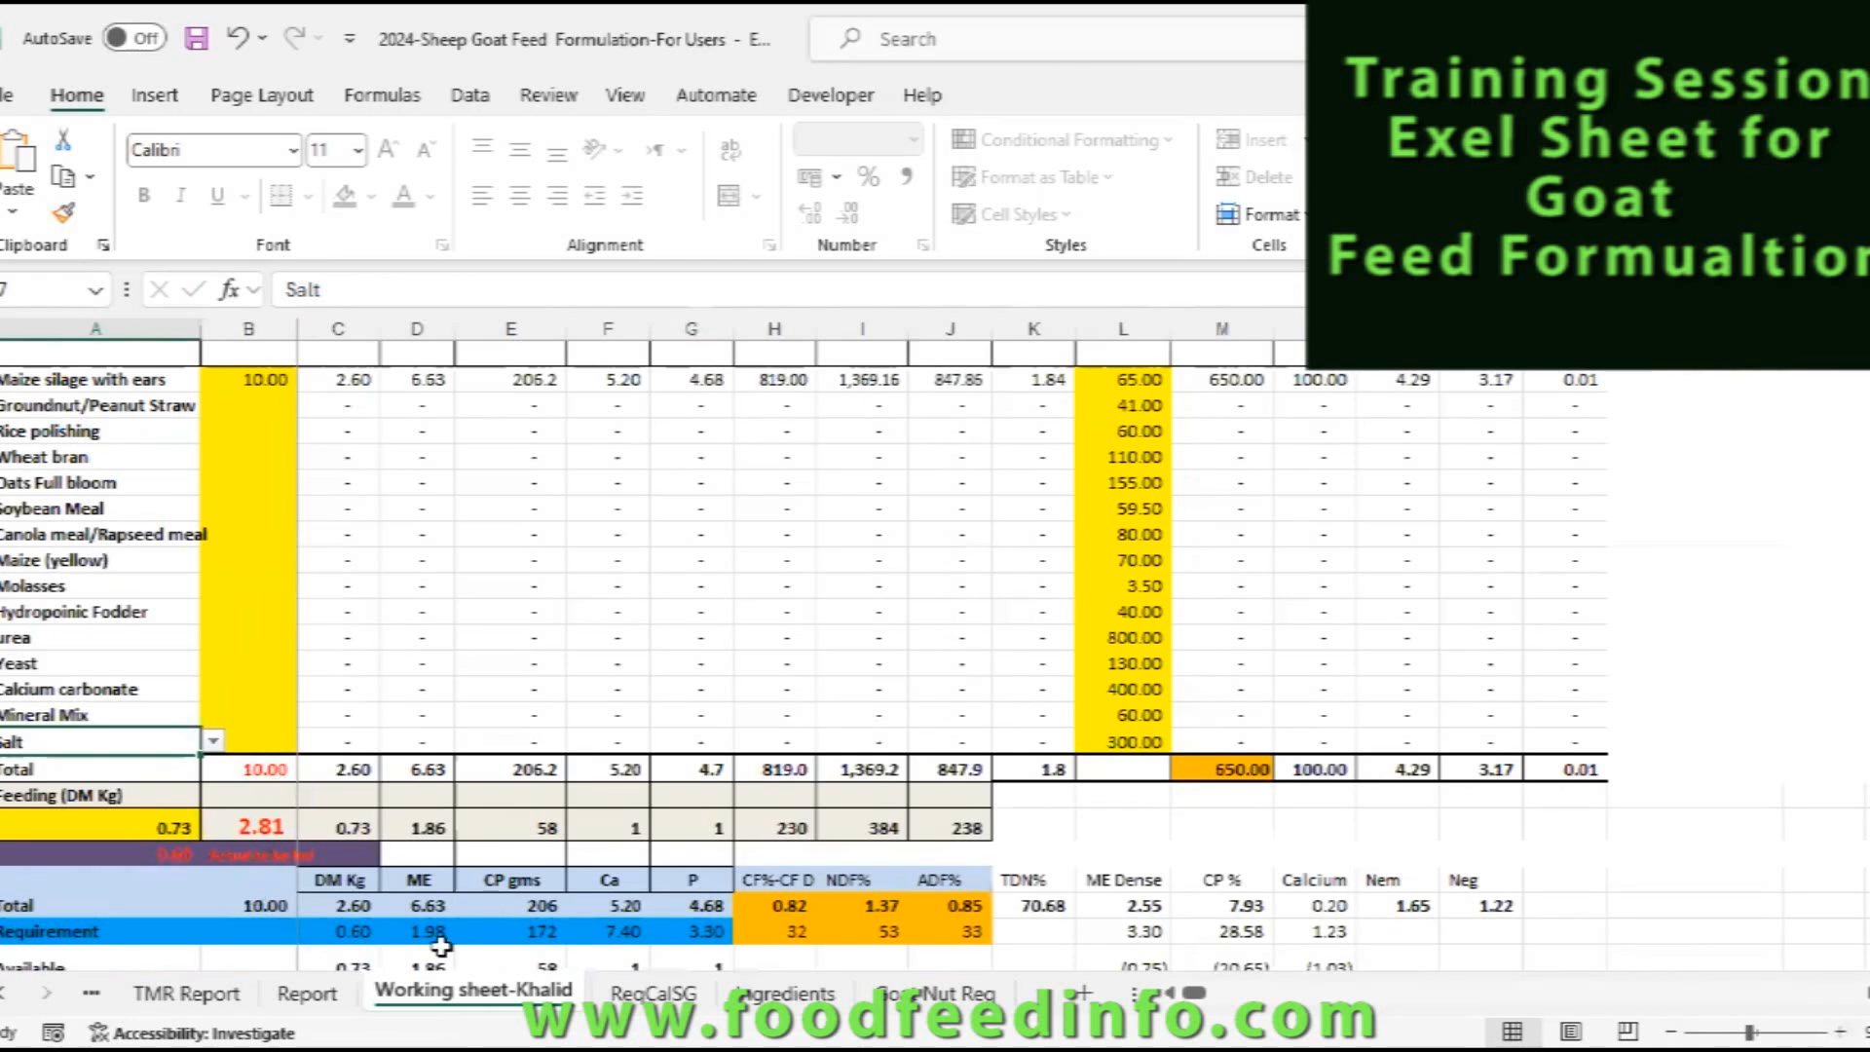
scroll(331, 906, down, 1)
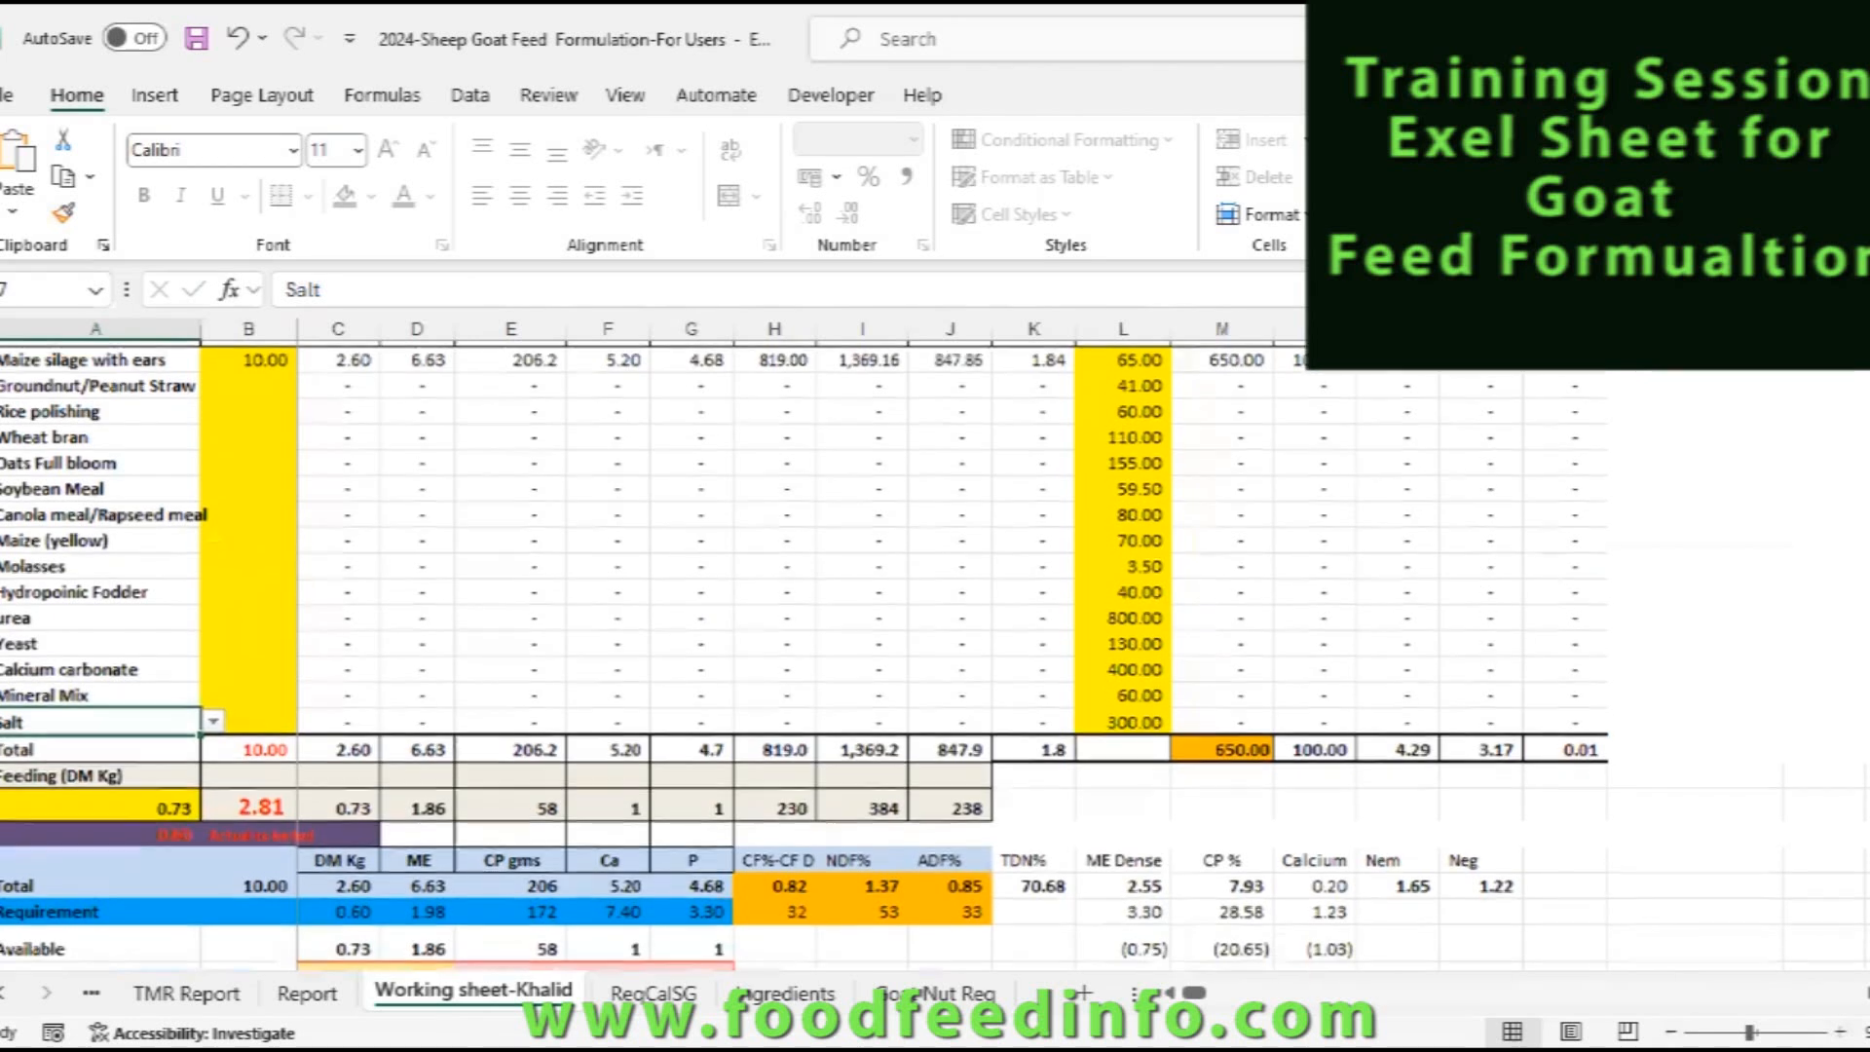
click(331, 905)
drag(66, 908, 1329, 906)
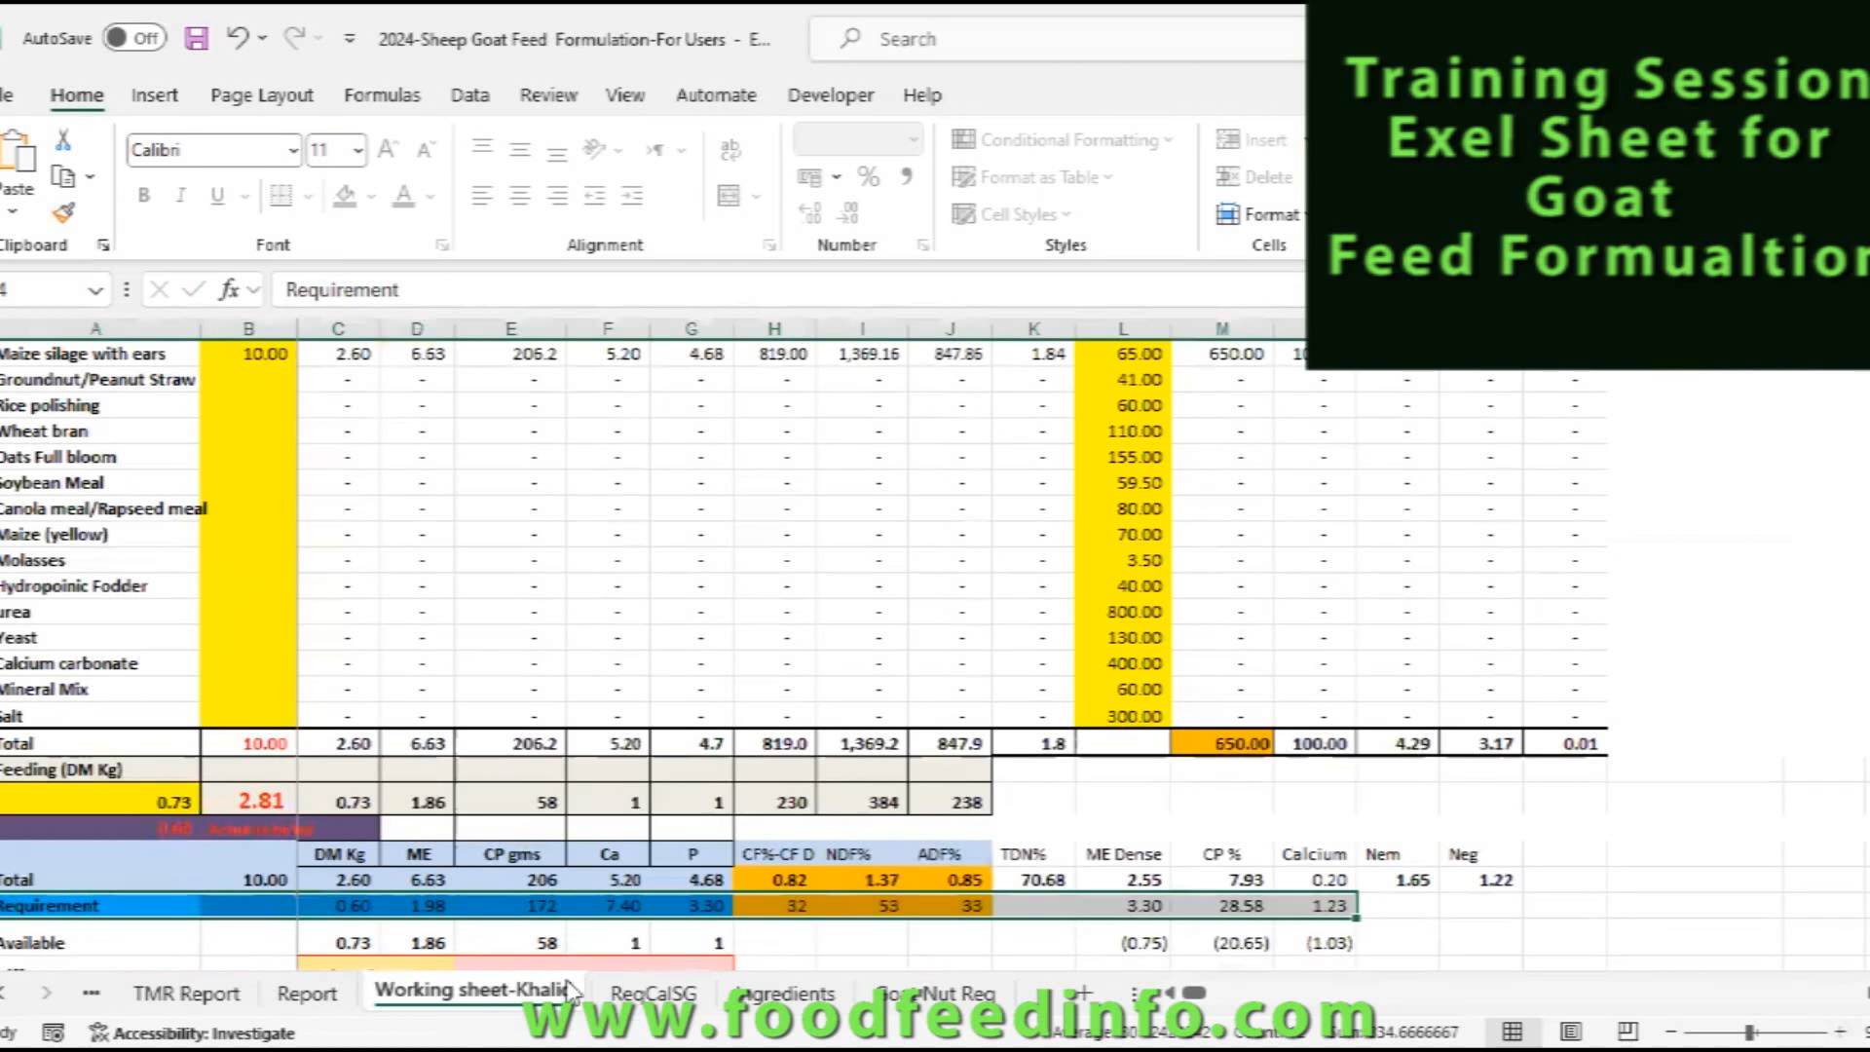
- Check the animal requirements on the ReqCalSG sheet and inspect the dry matter formula in the working sheet's Requirement row
click(652, 993)
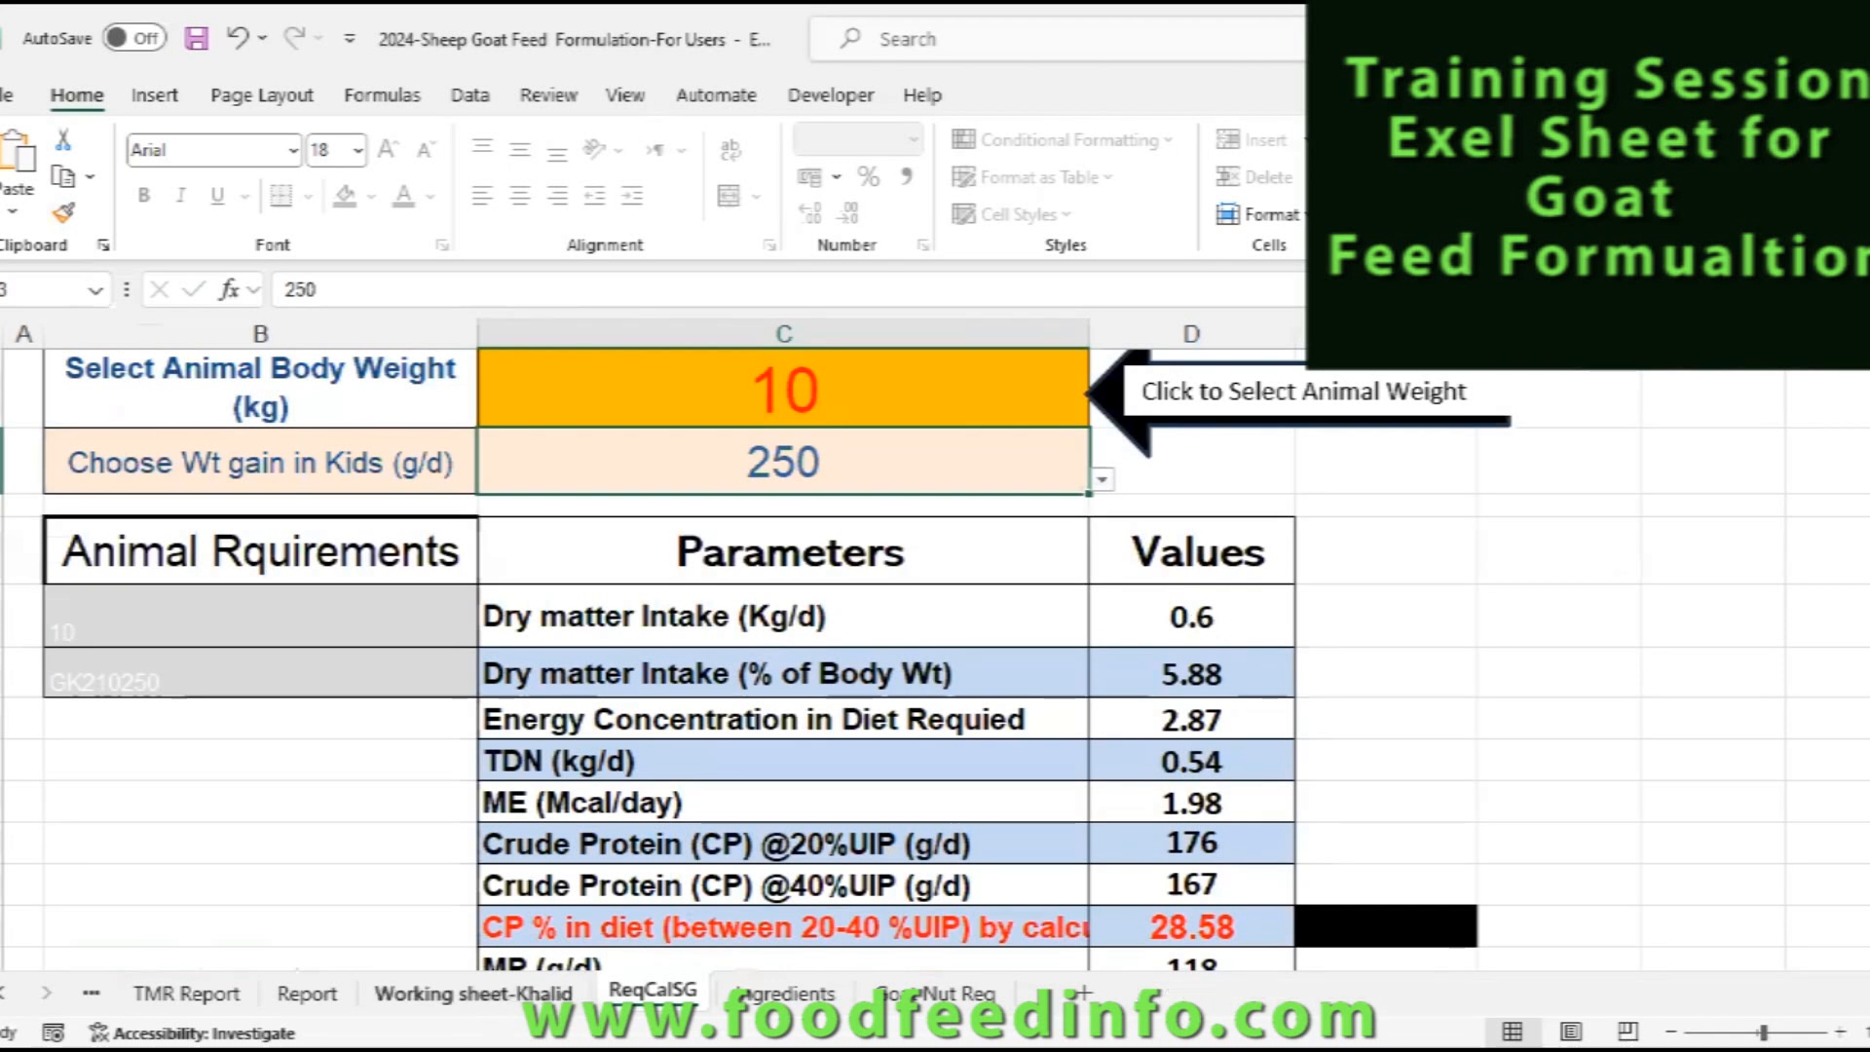
click(473, 993)
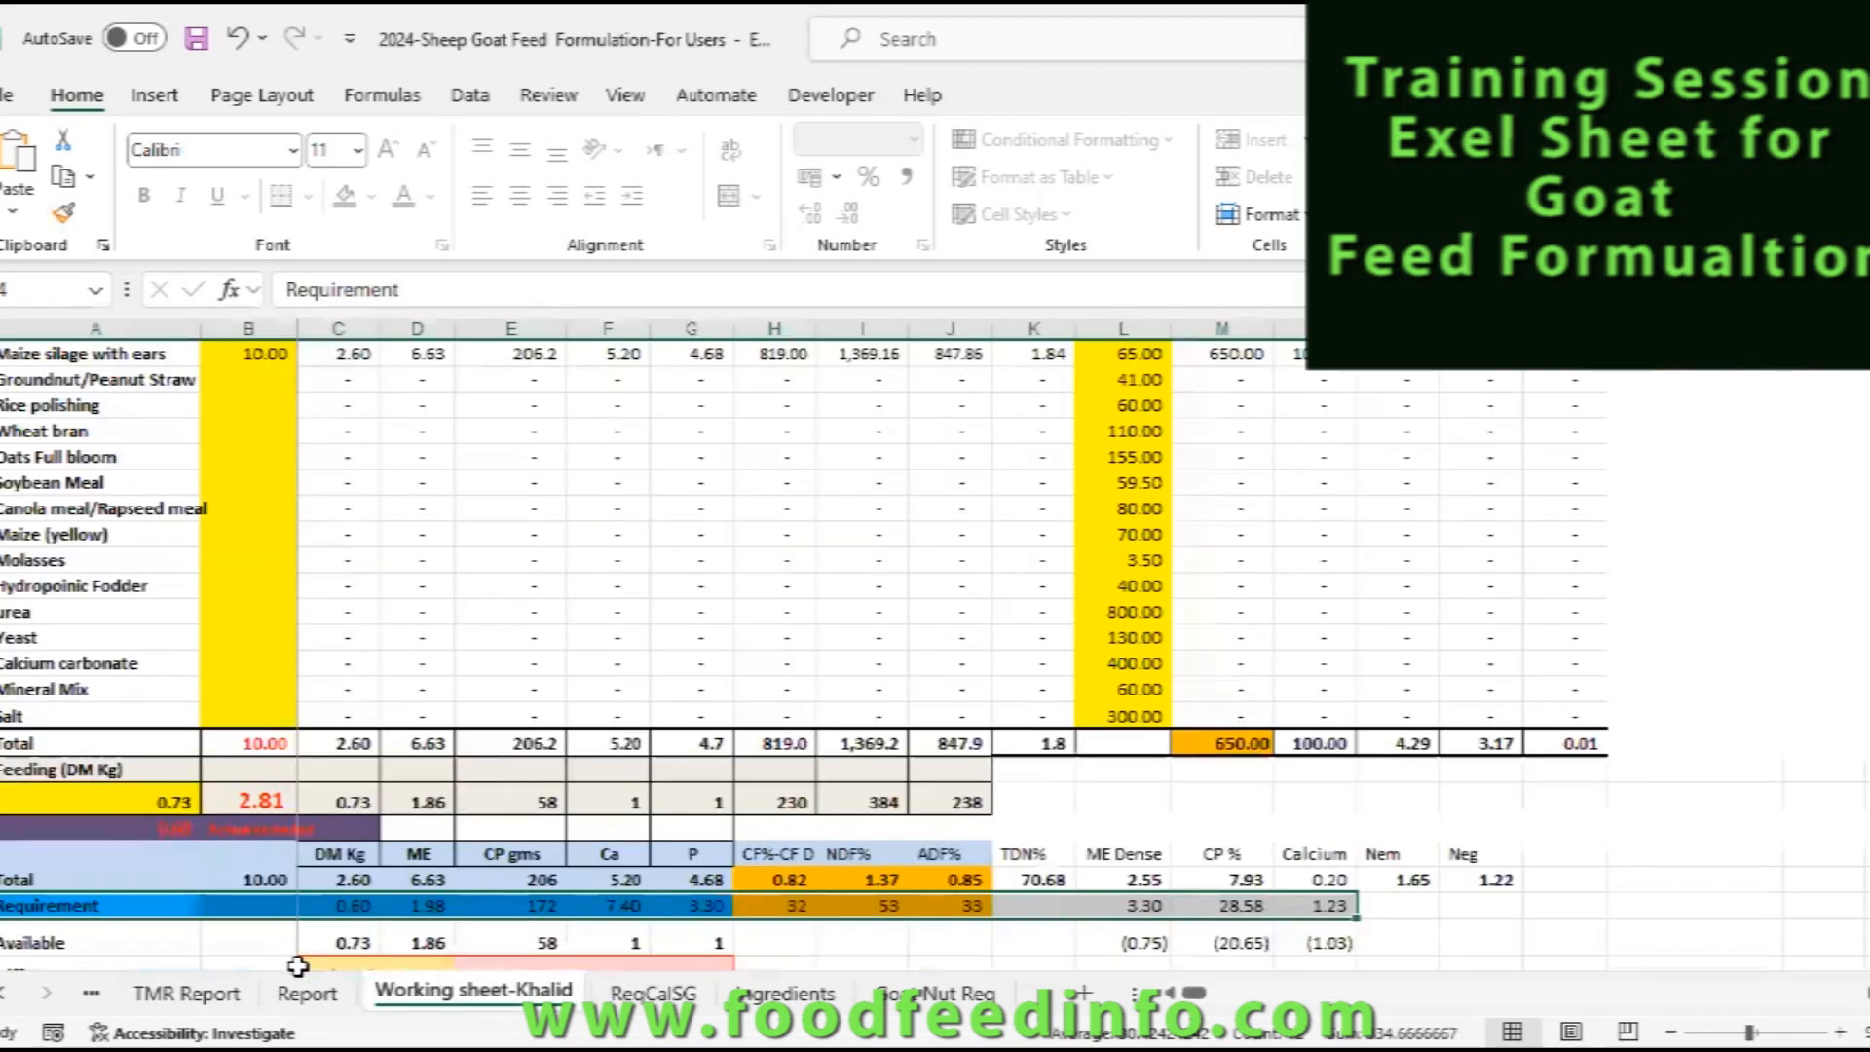
click(352, 906)
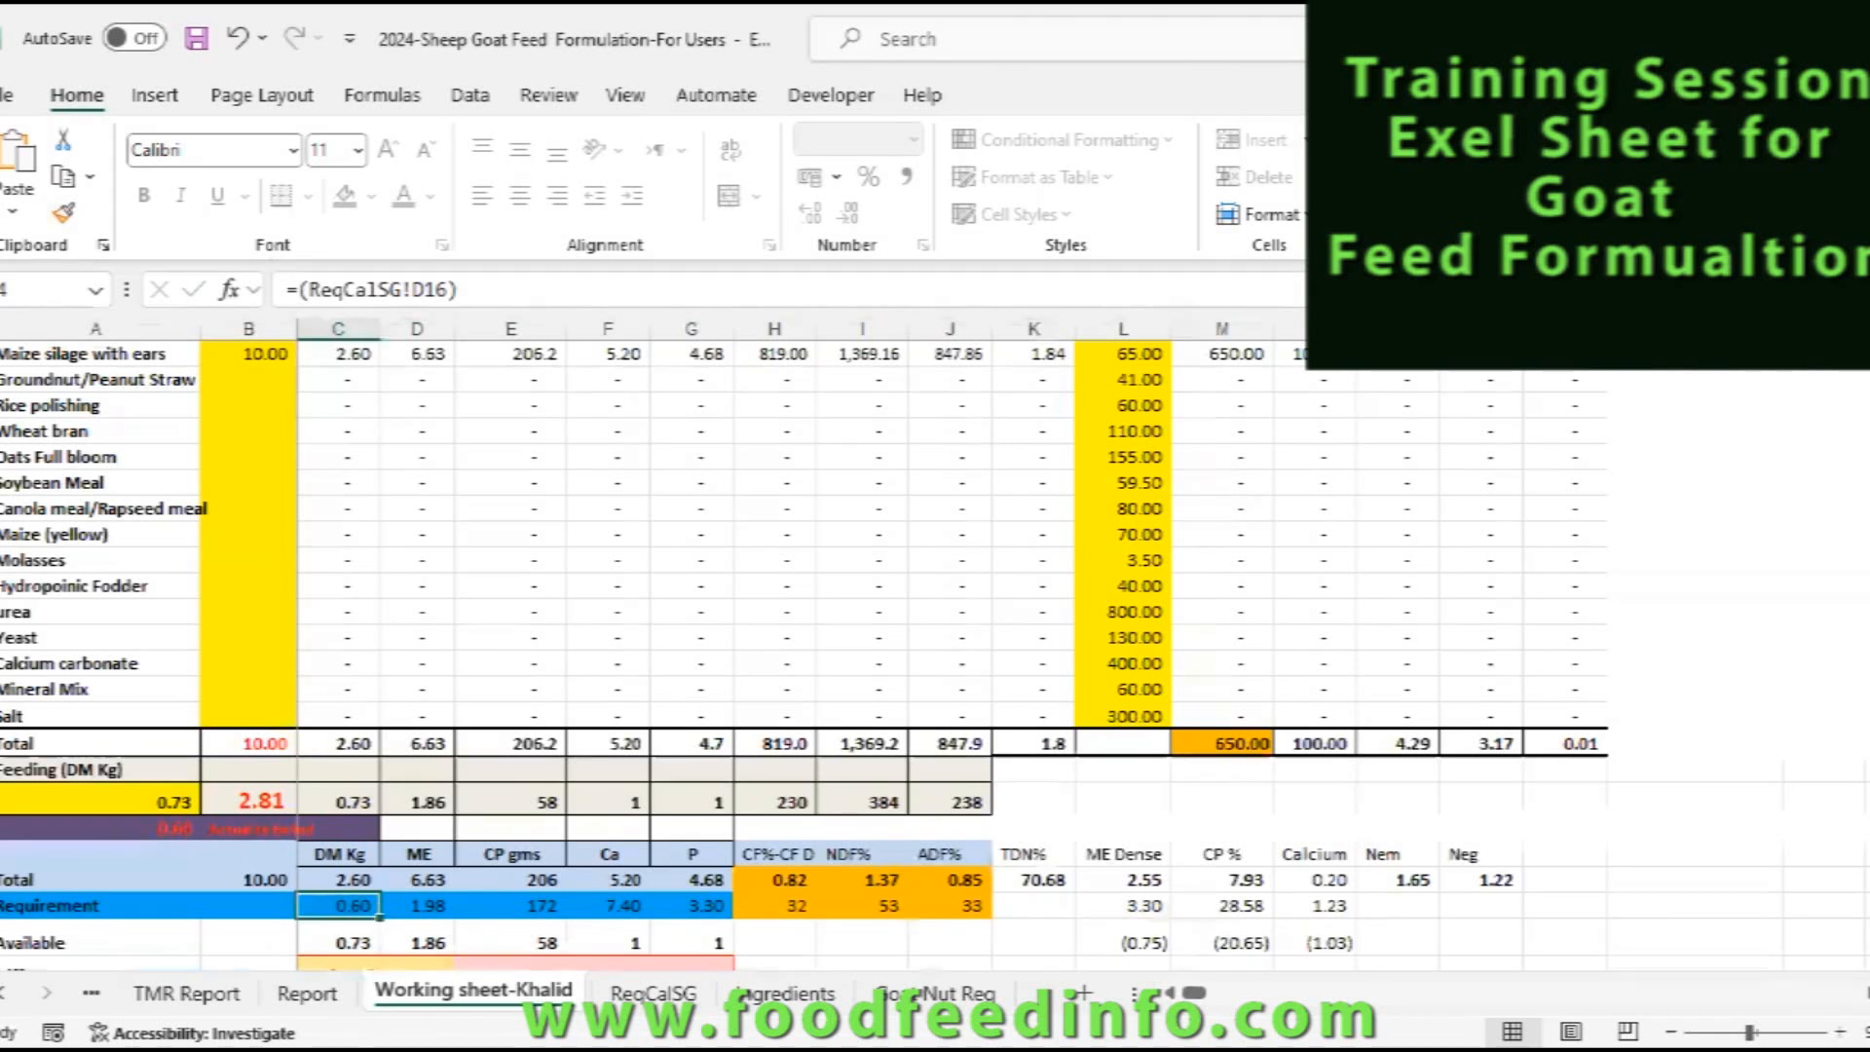
- Examine the Requirement row cell by cell from dry matter through ADF%, and return to its label
scroll(117, 961, down, 1)
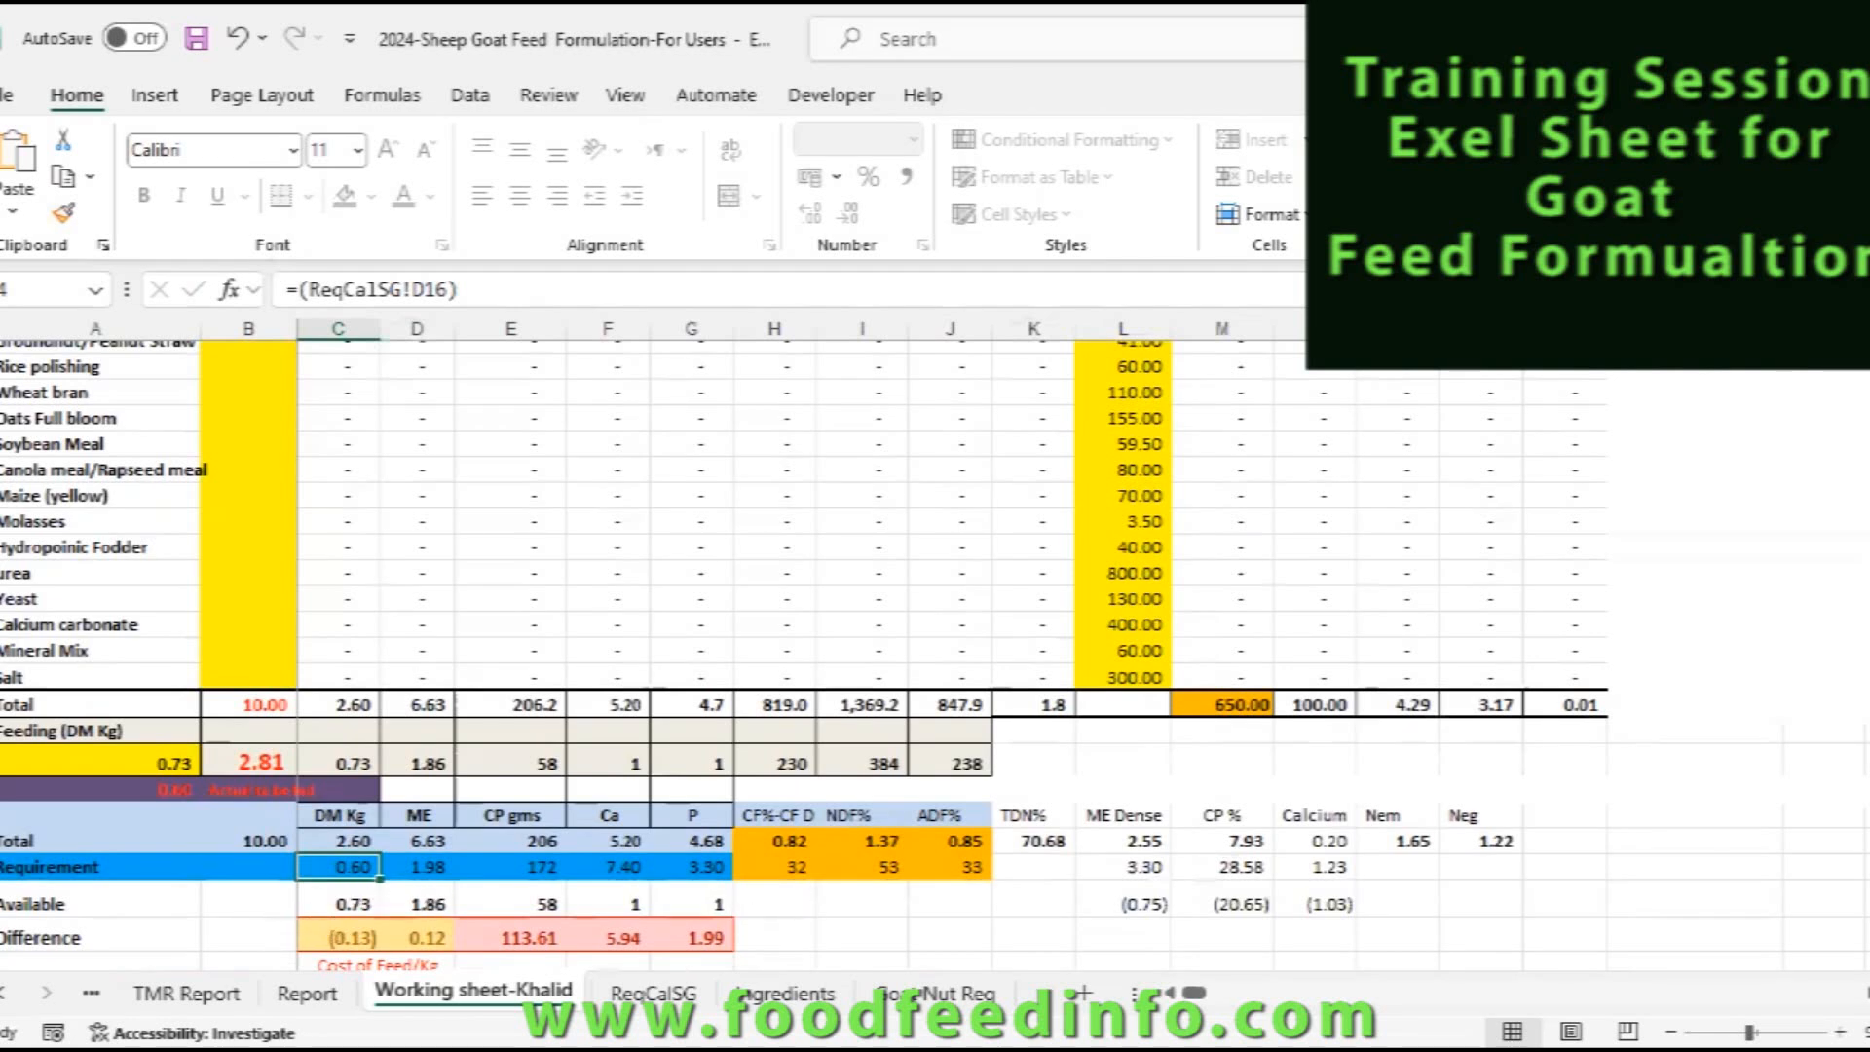
key(Left)
key(Left)
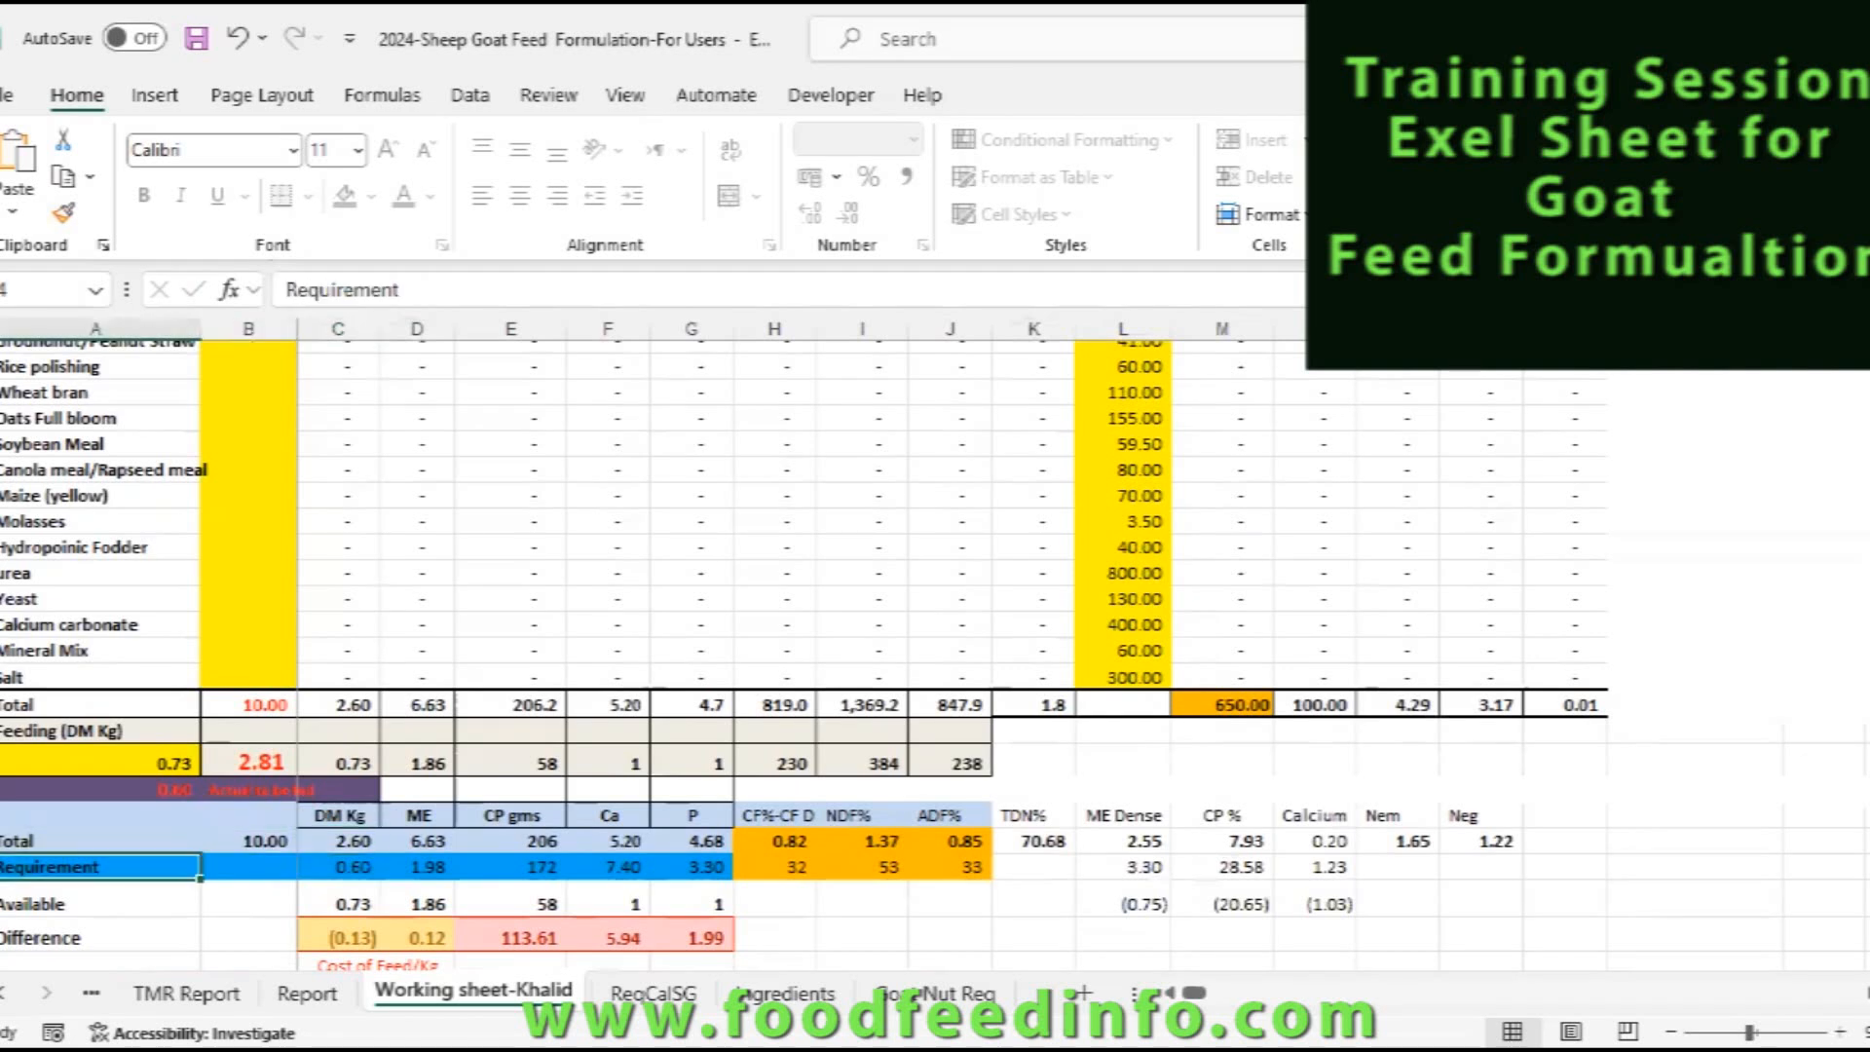
key(Right)
key(Right)
key(Right)
key(Right)
key(Right)
key(Right)
key(Right)
key(Right)
key(Right)
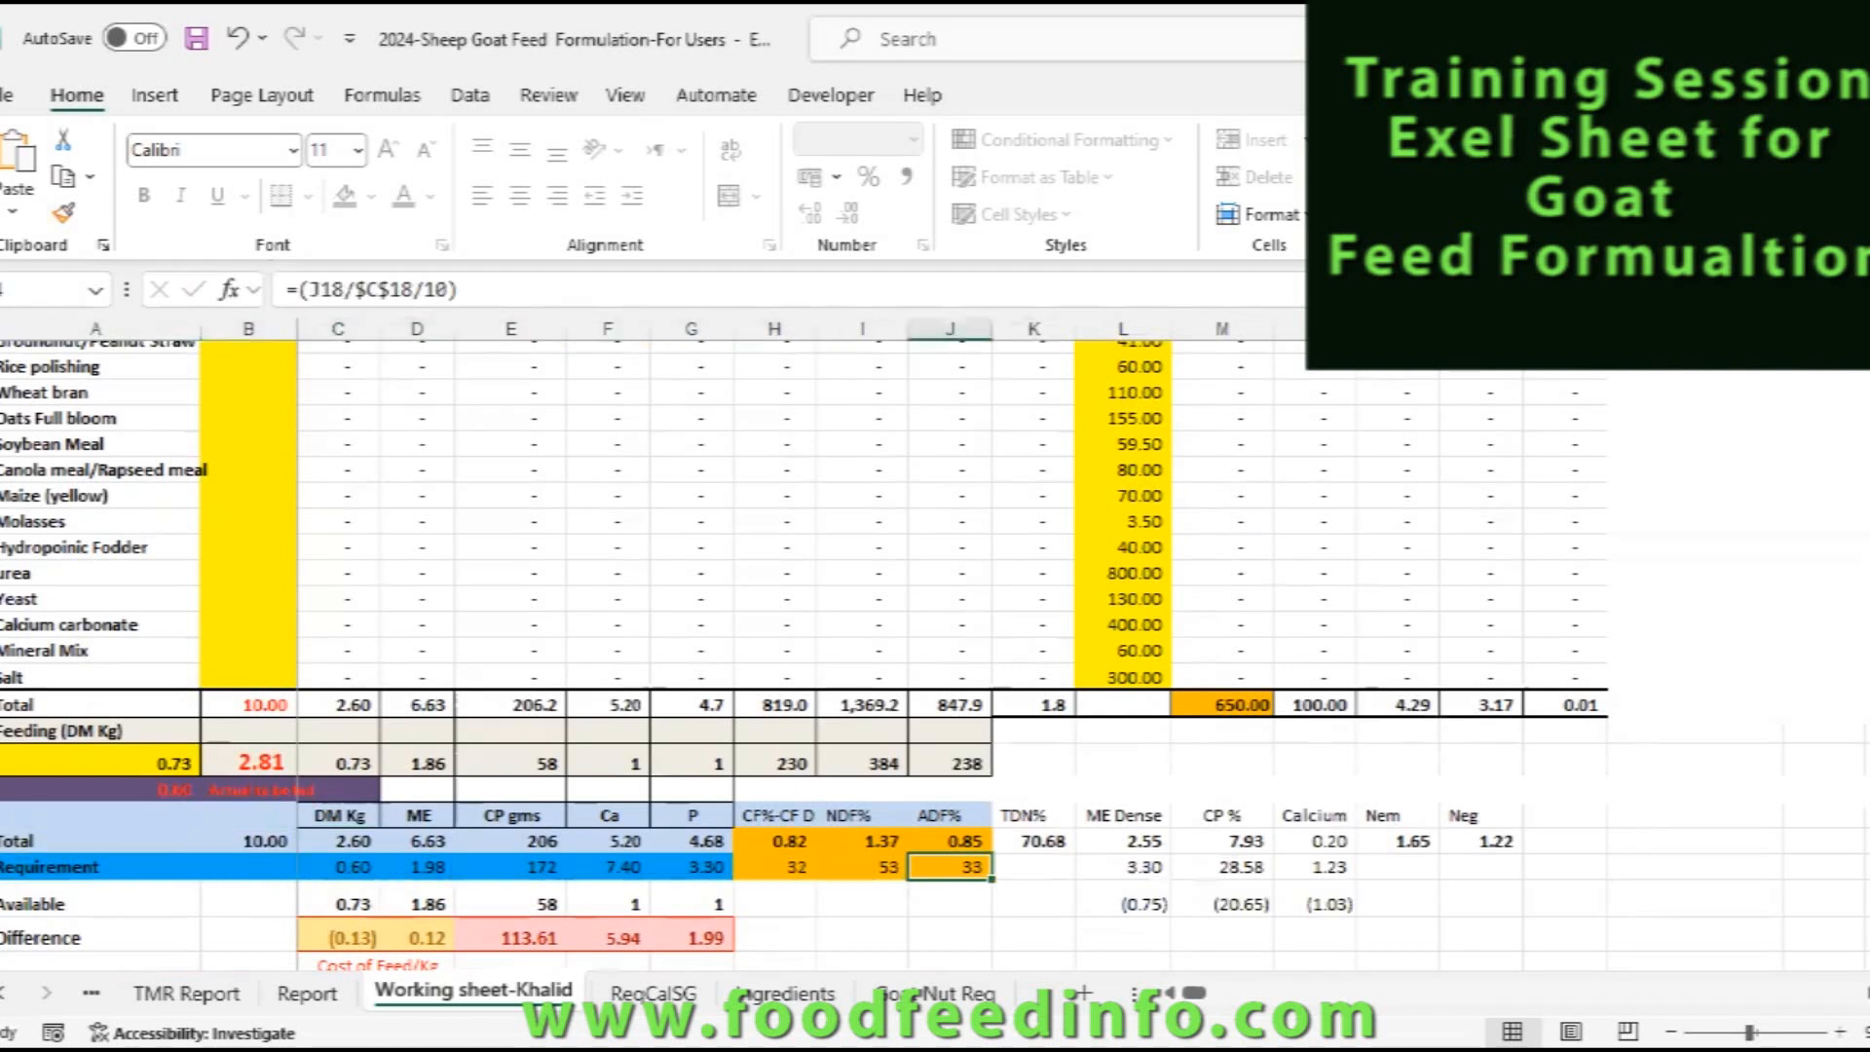
key(Left)
key(Left)
key(Left)
key(Left)
key(Left)
key(Left)
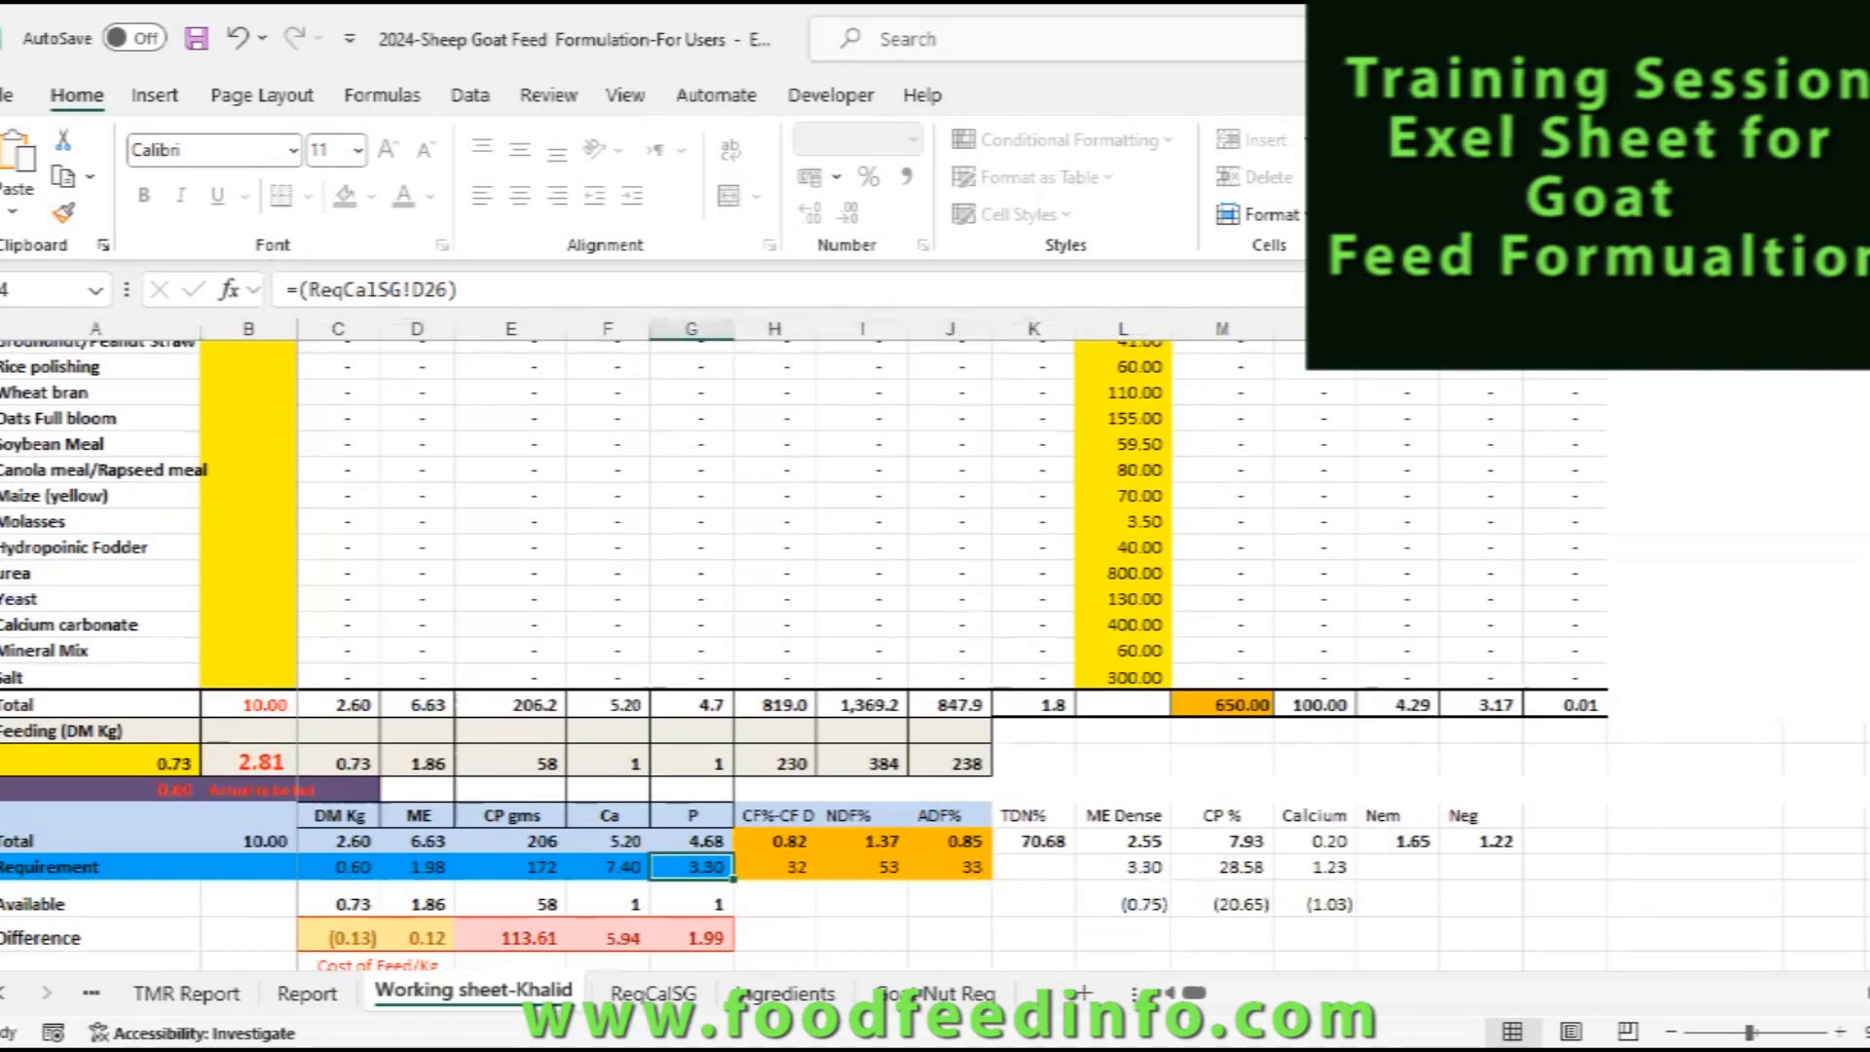
key(Left)
key(Left)
key(Left)
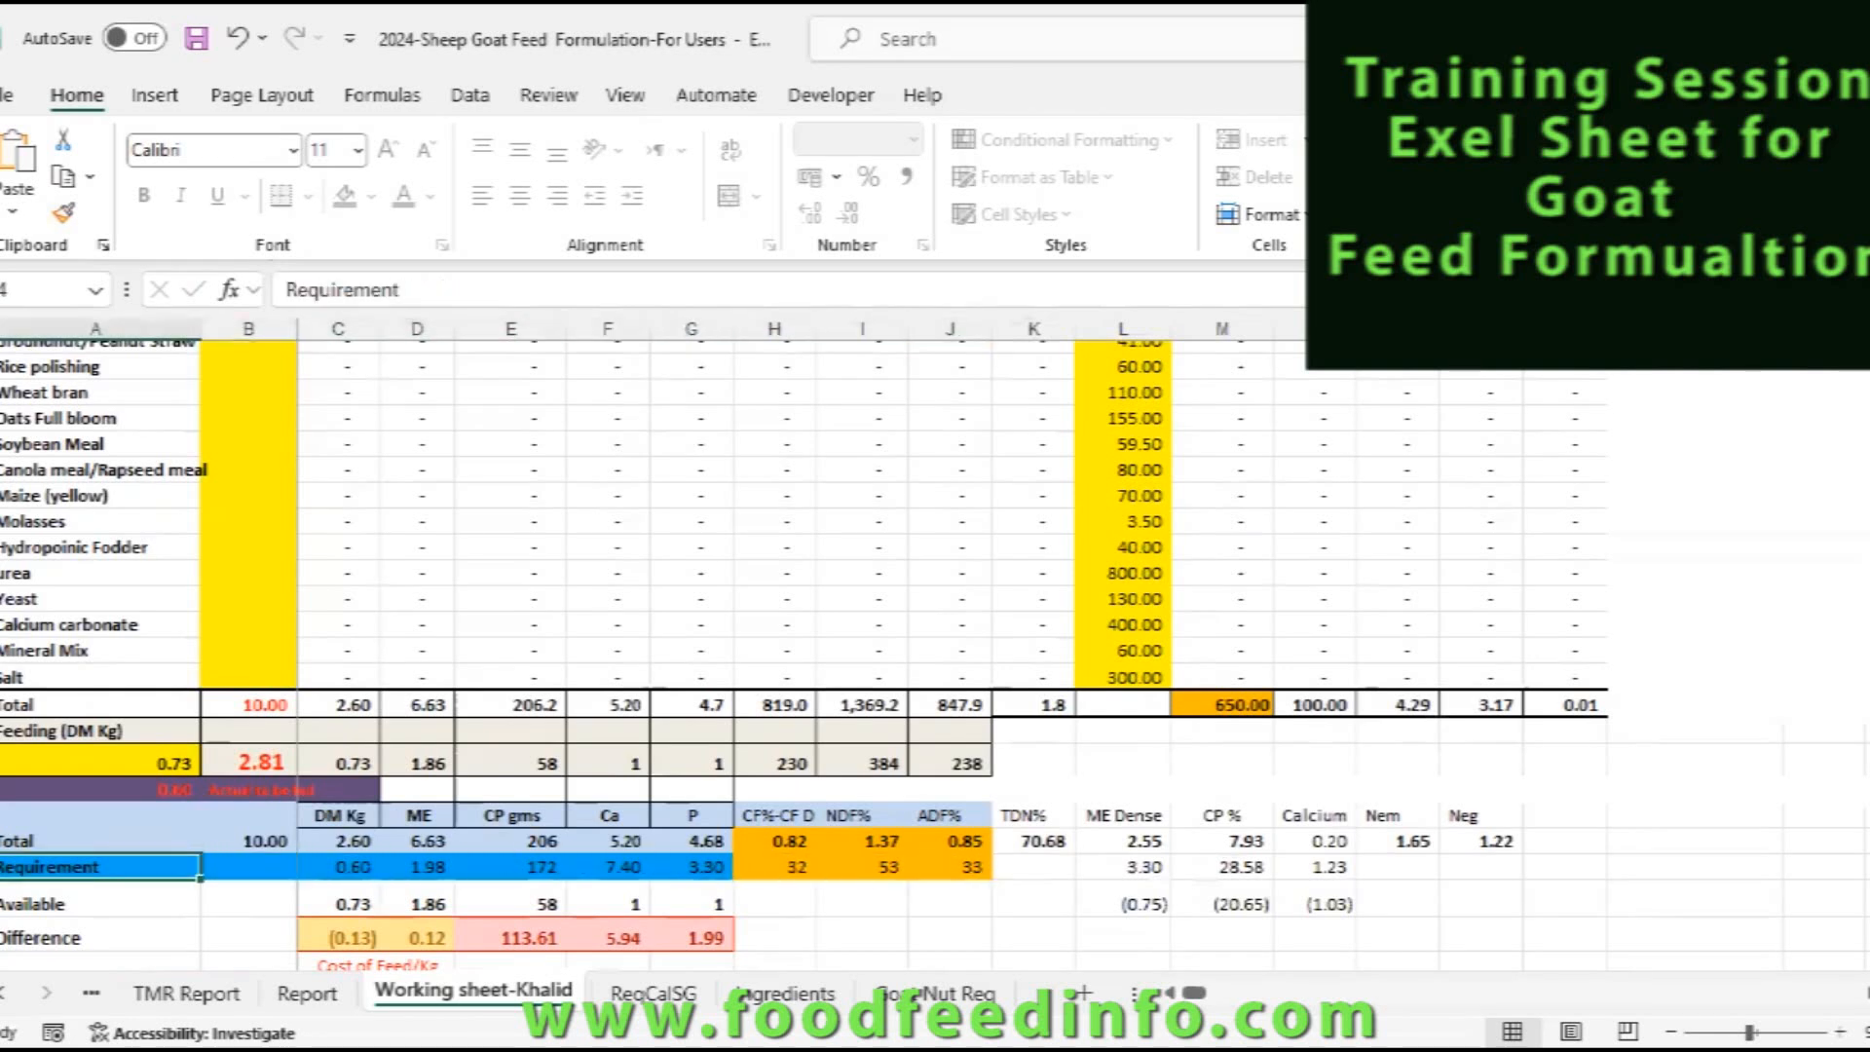
- Inspect the dry matter amount in the Available row below the requirements
key(Down)
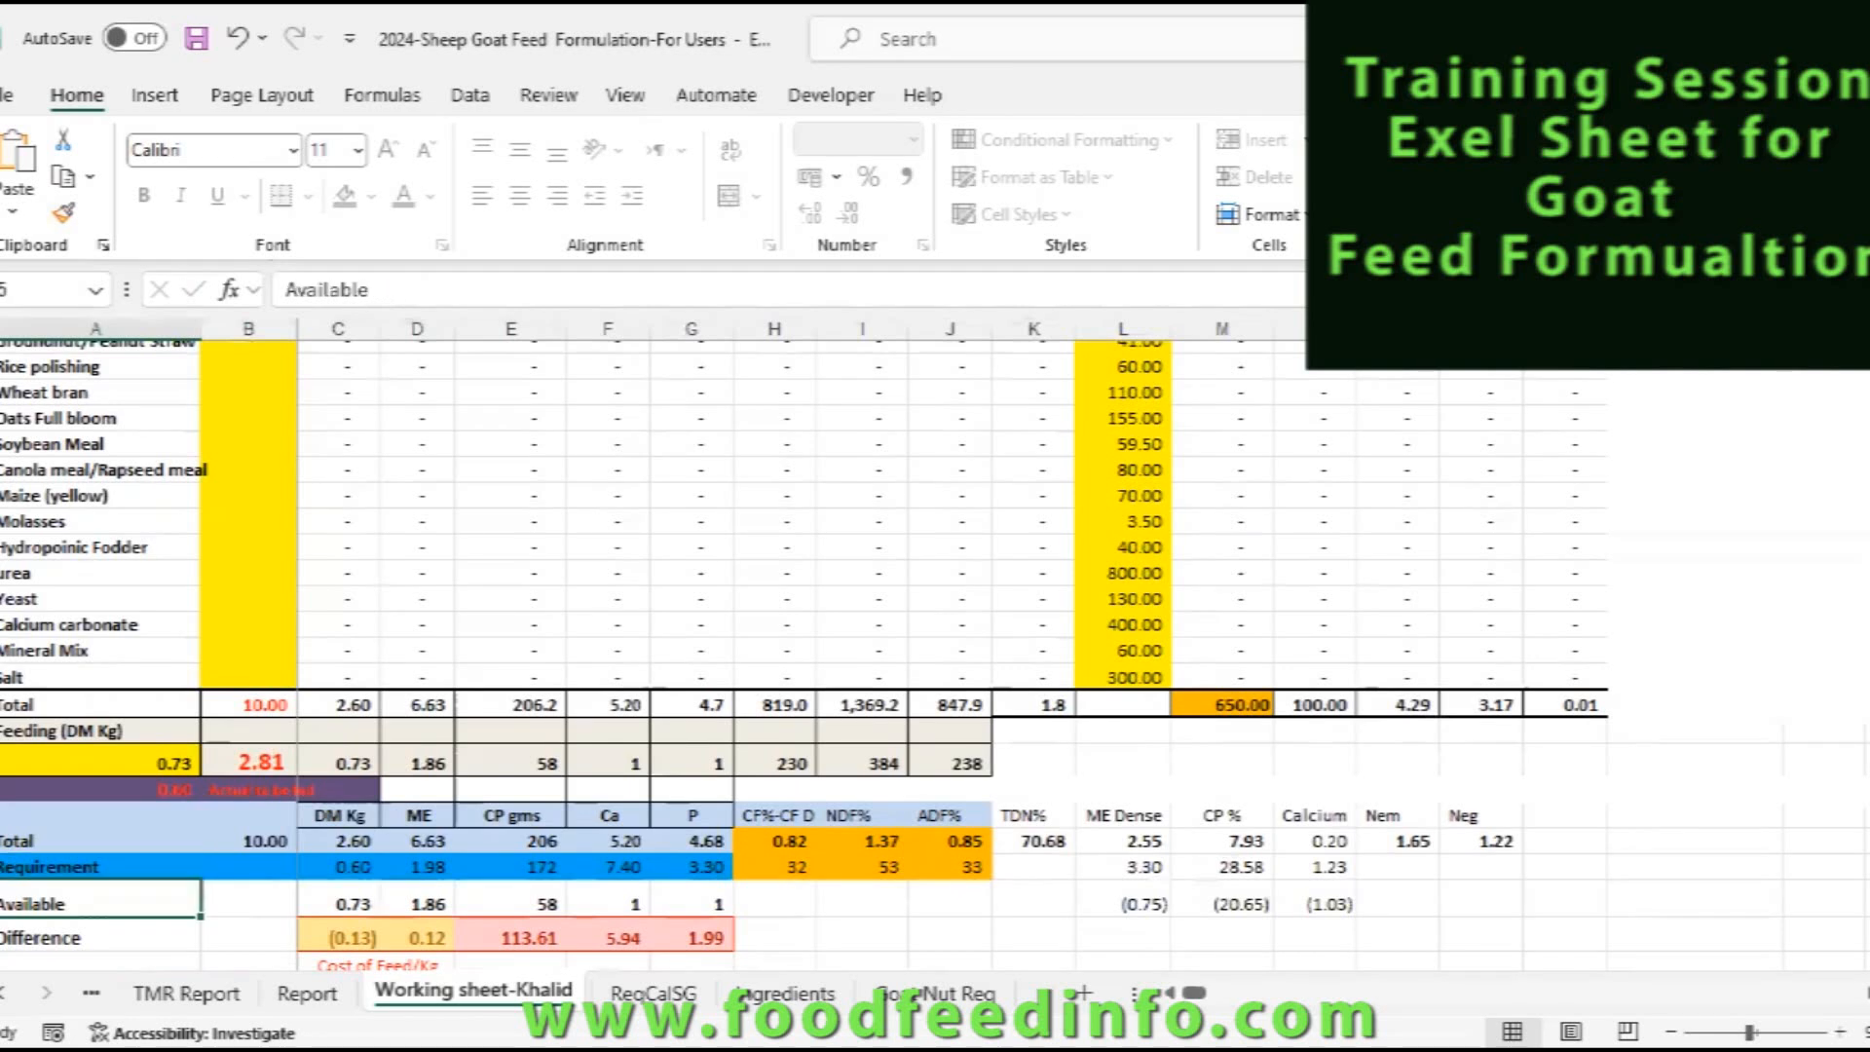
key(Right)
key(Right)
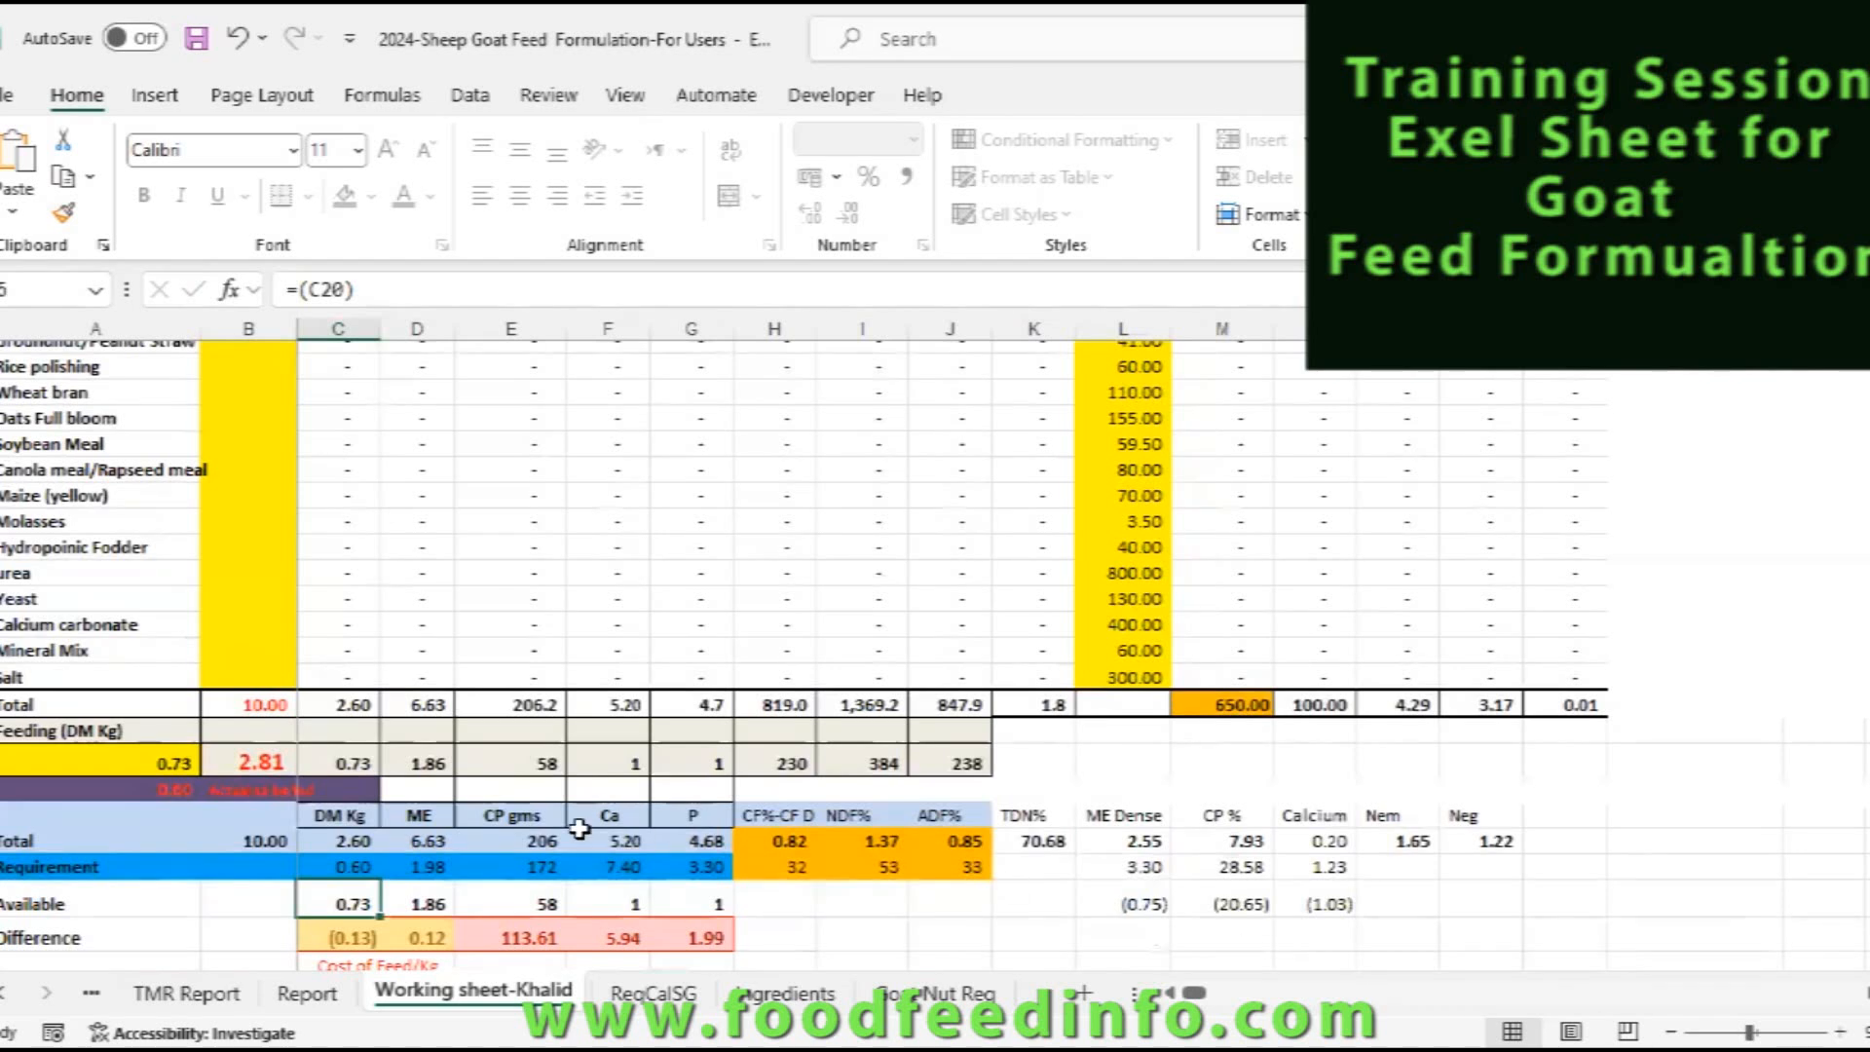
- Enter 1 kg of fresh Groundnut/Peanut Straw in the ration and check the fresh-weight value in the Total row
scroll(457, 779, up, 1)
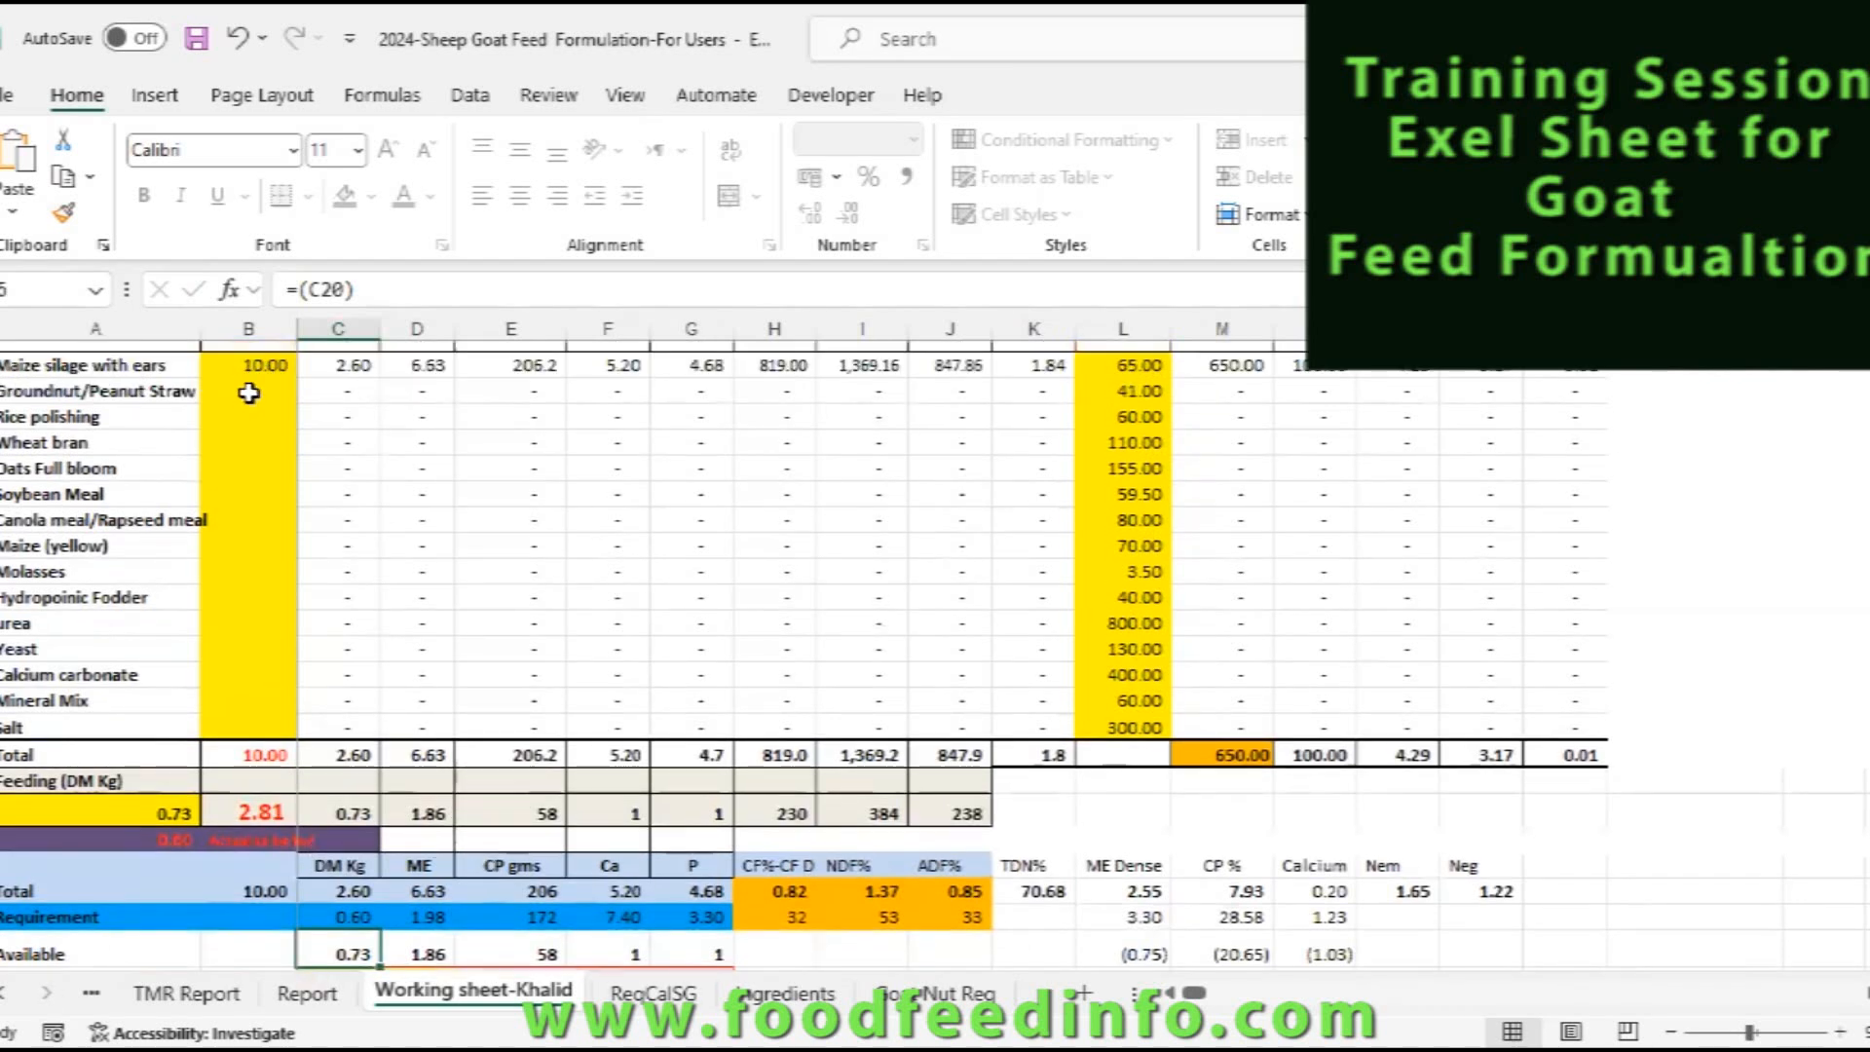
click(226, 398)
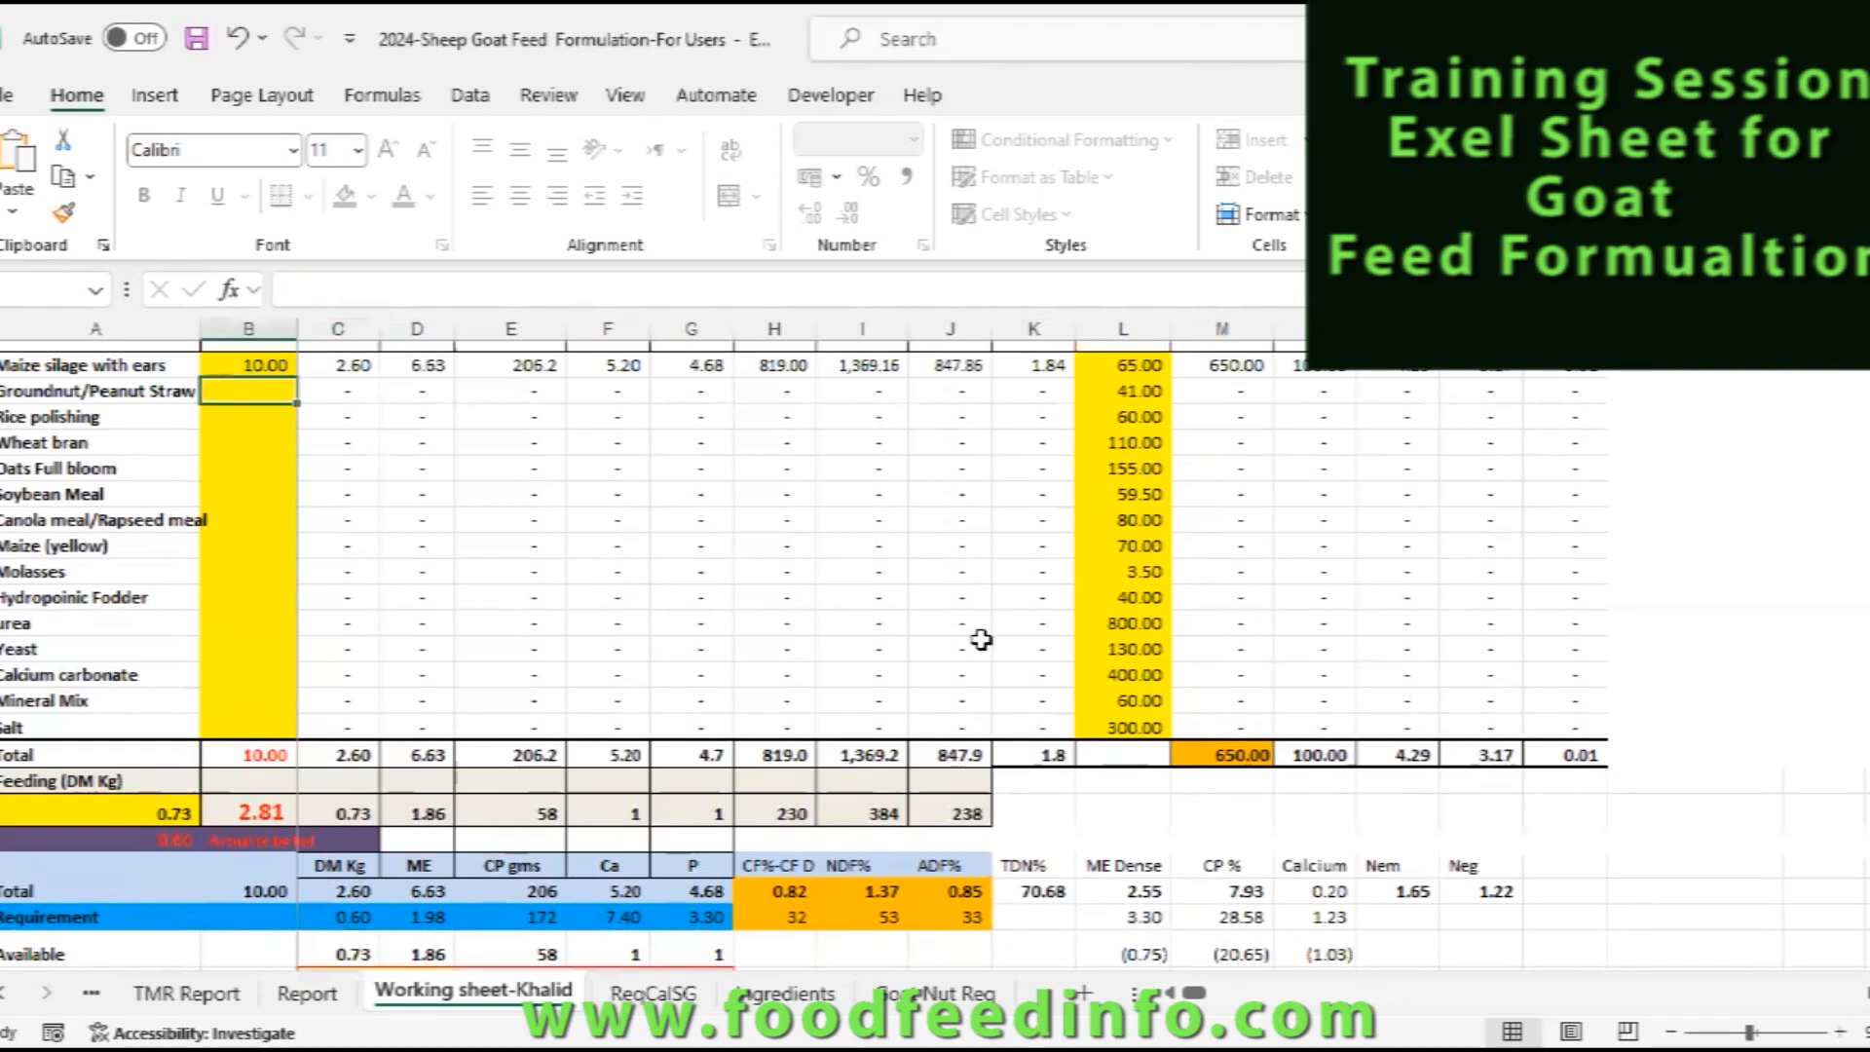
text(1)
key(Return)
key(Down)
key(Down)
key(Down)
key(Down)
key(Down)
key(Down)
key(Down)
key(Down)
key(Down)
key(Down)
key(Down)
key(Down)
key(Down)
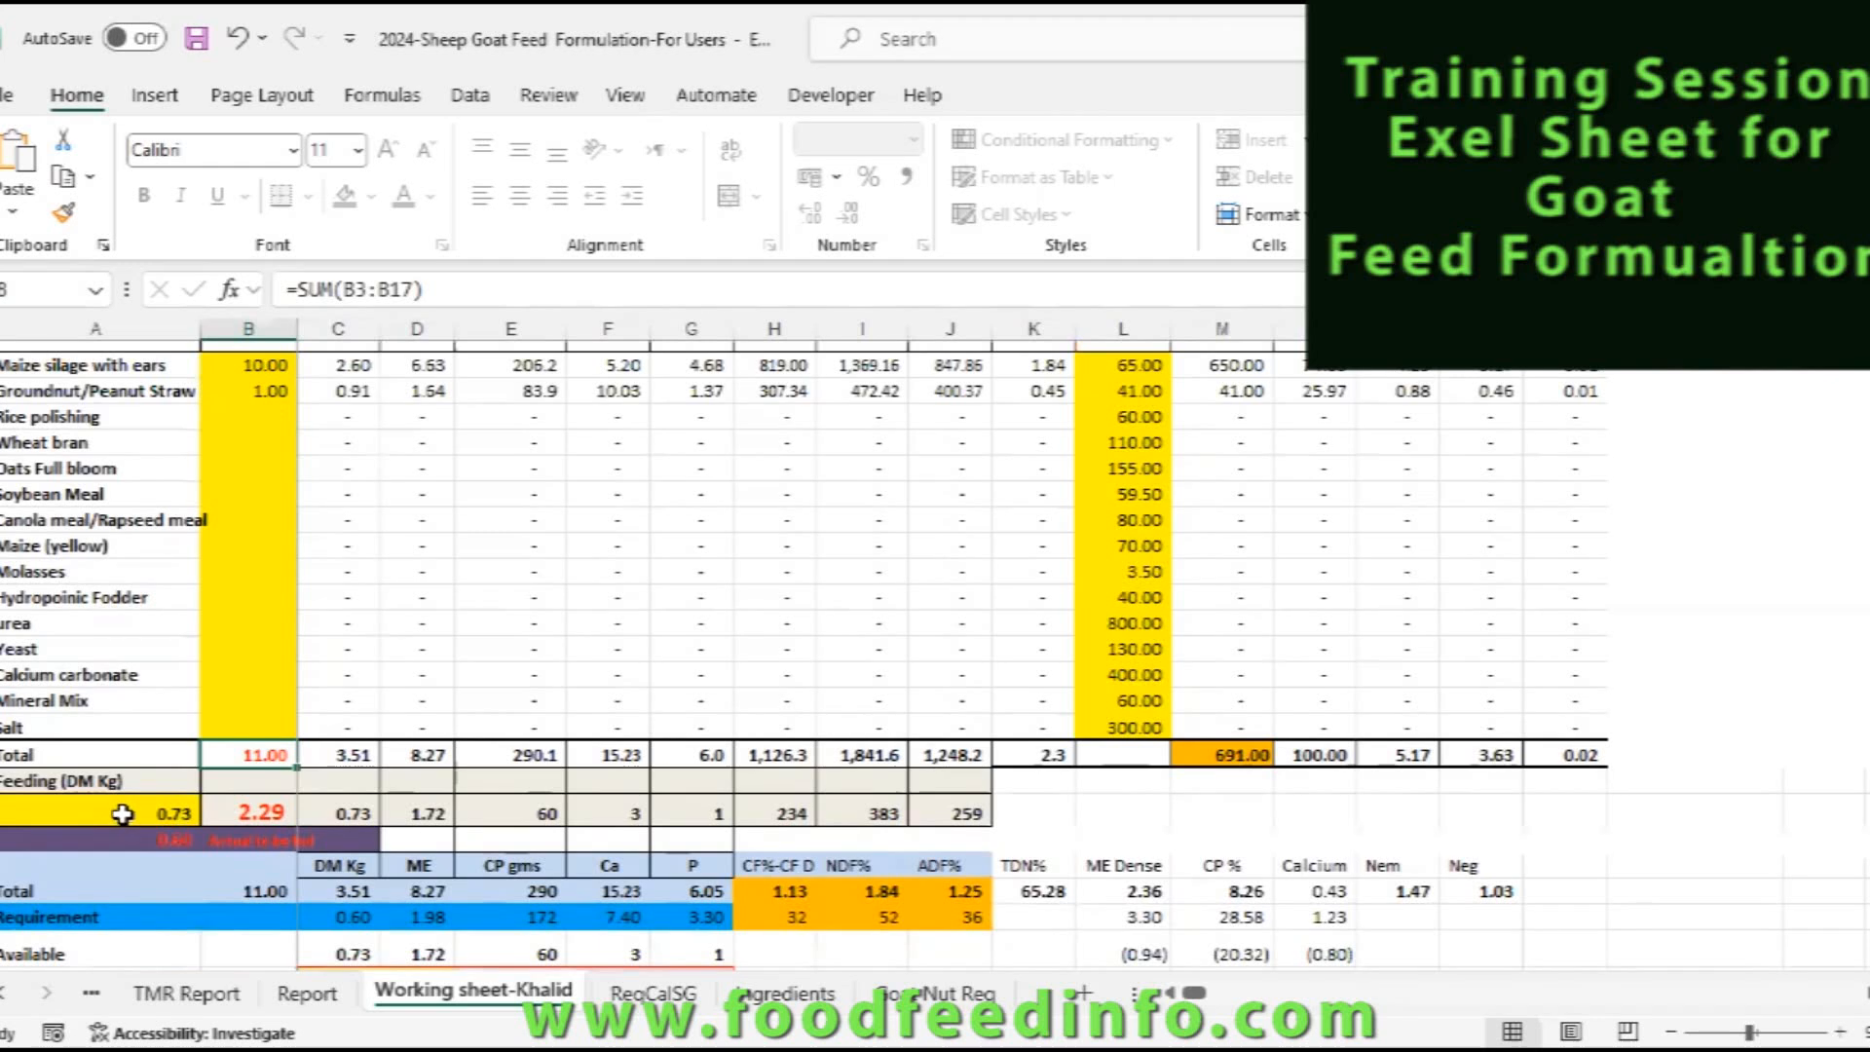
- Check the cell below the Feeding (DM Kg) amount, and set the feeding amount to 0.6
click(122, 814)
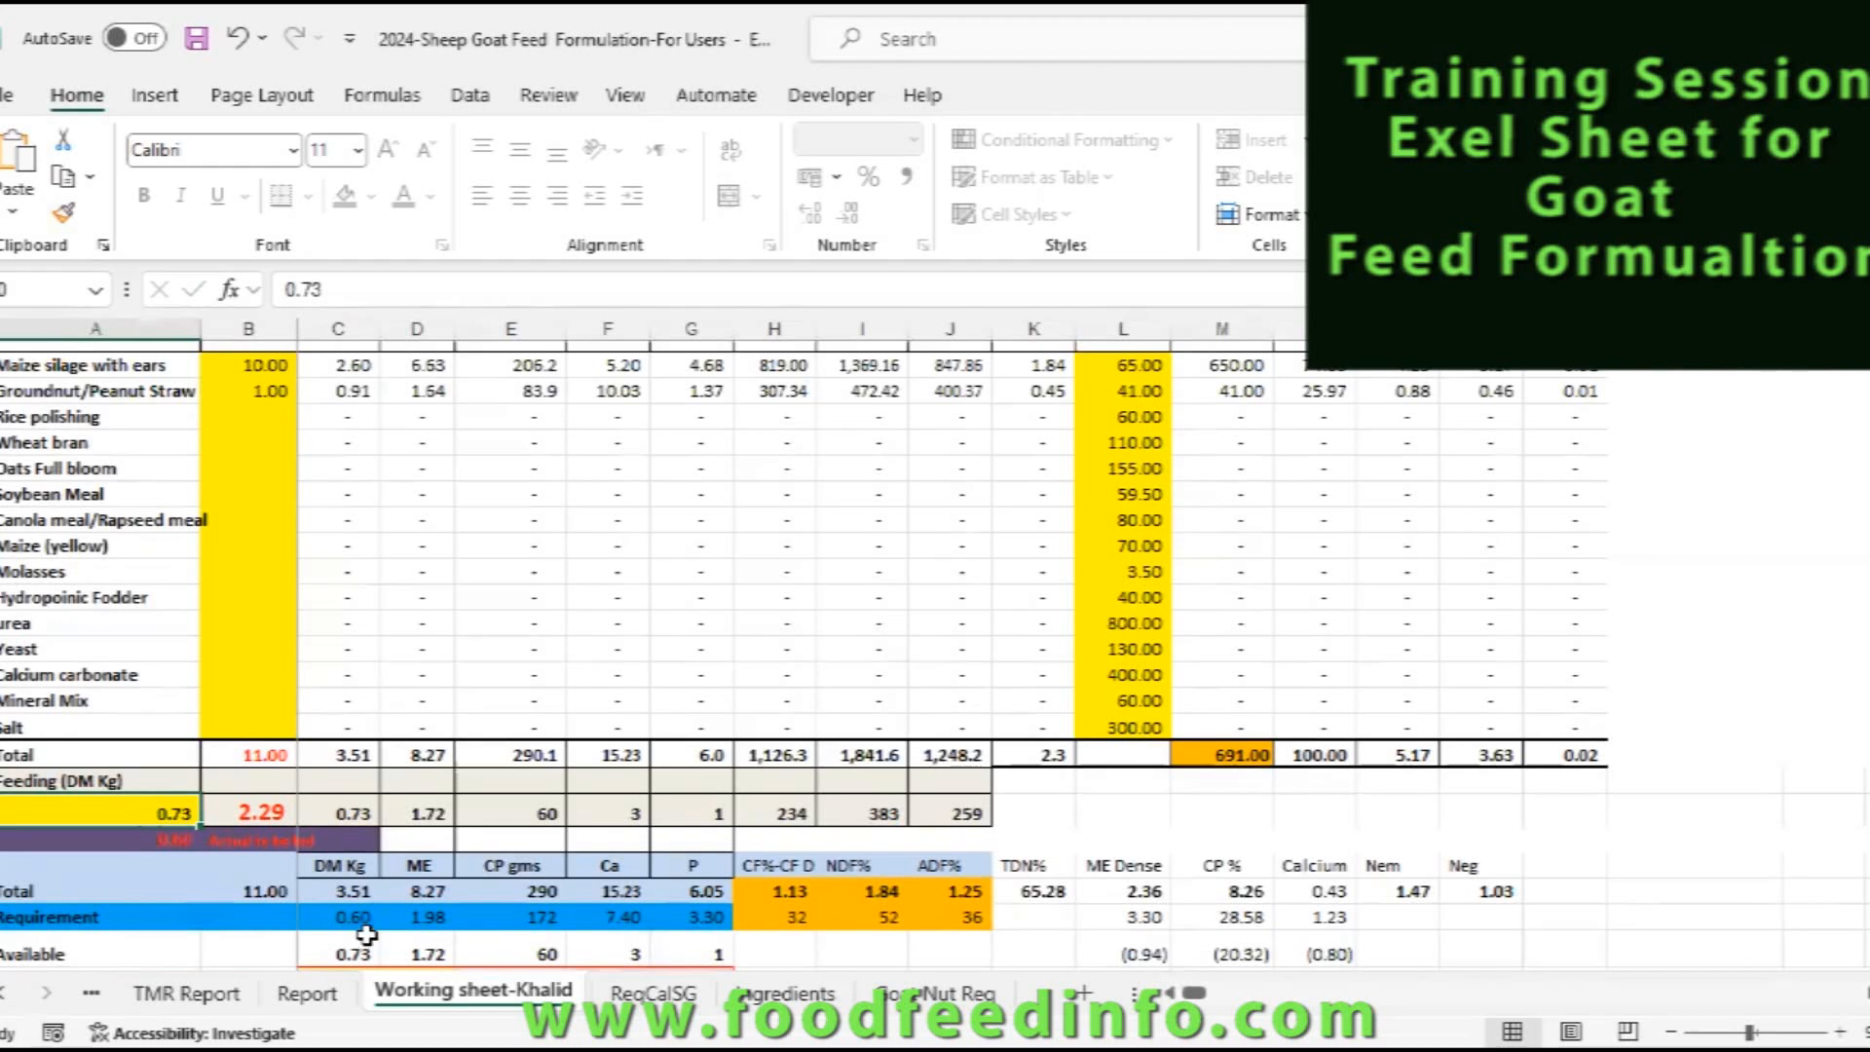
click(130, 837)
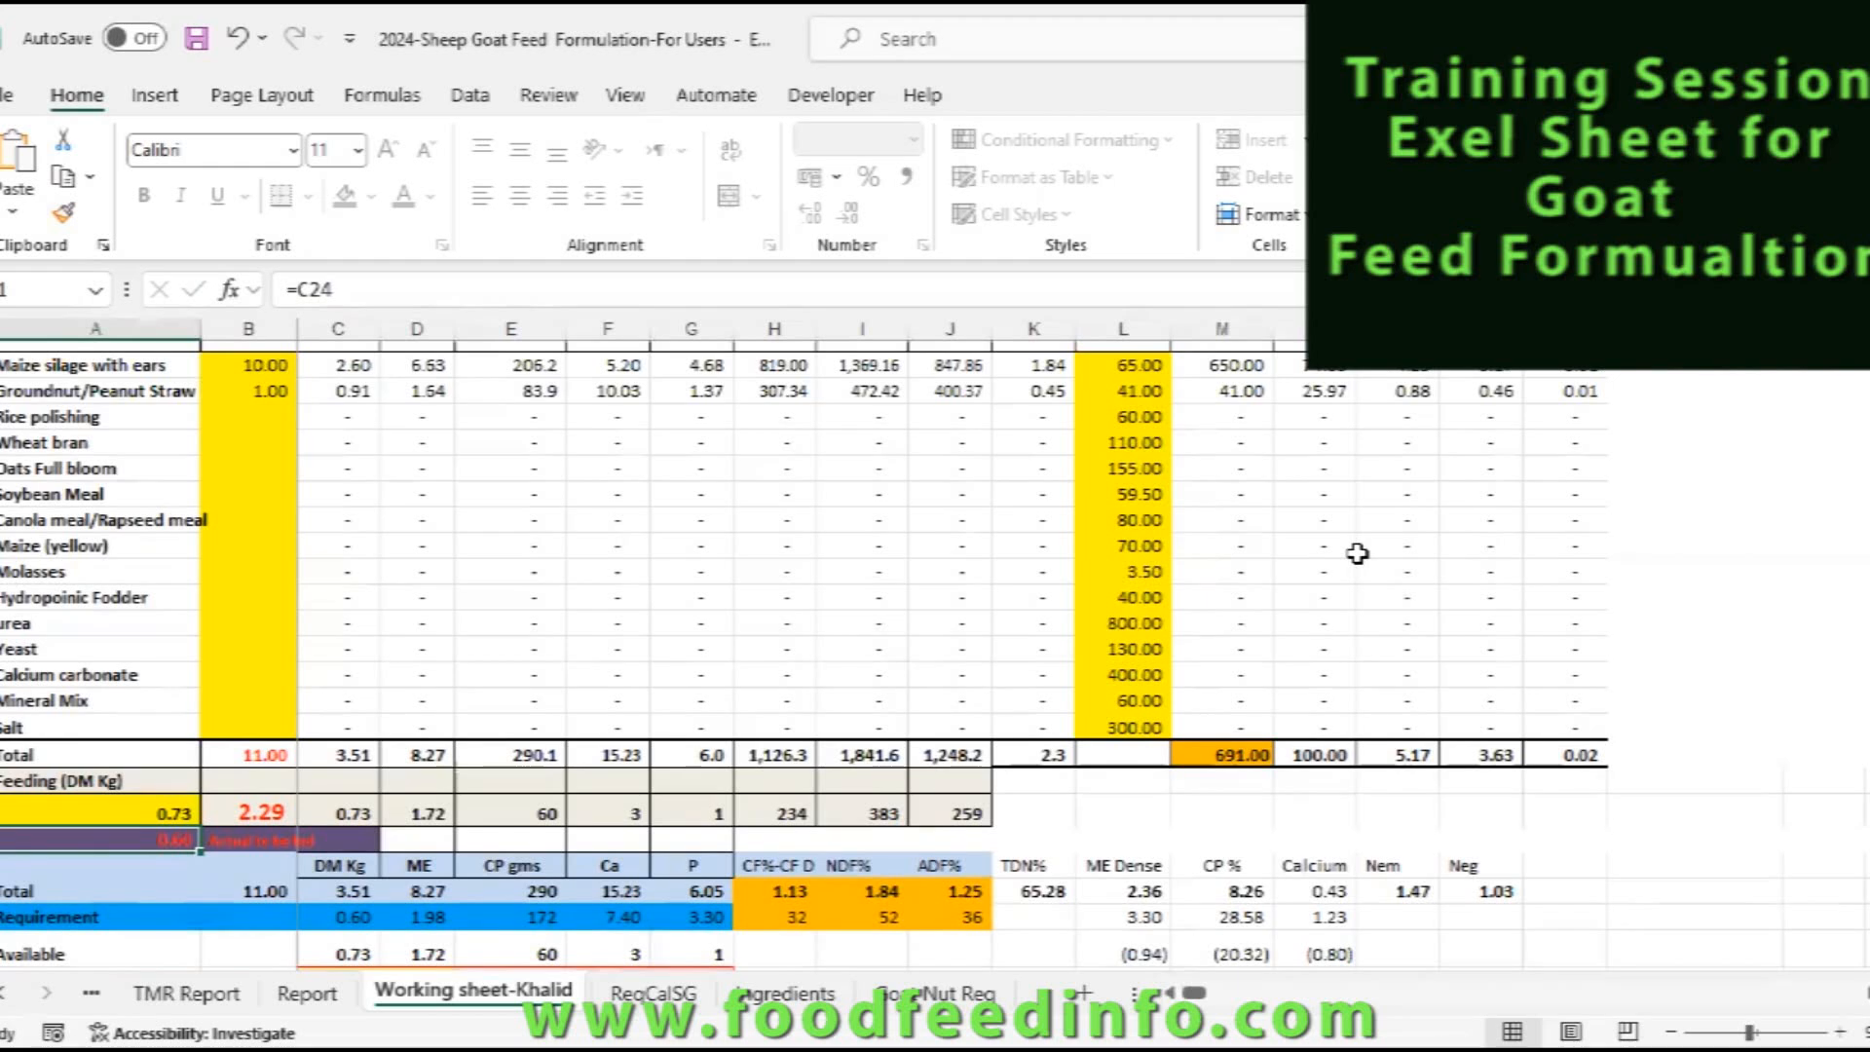
click(111, 811)
text(0.6)
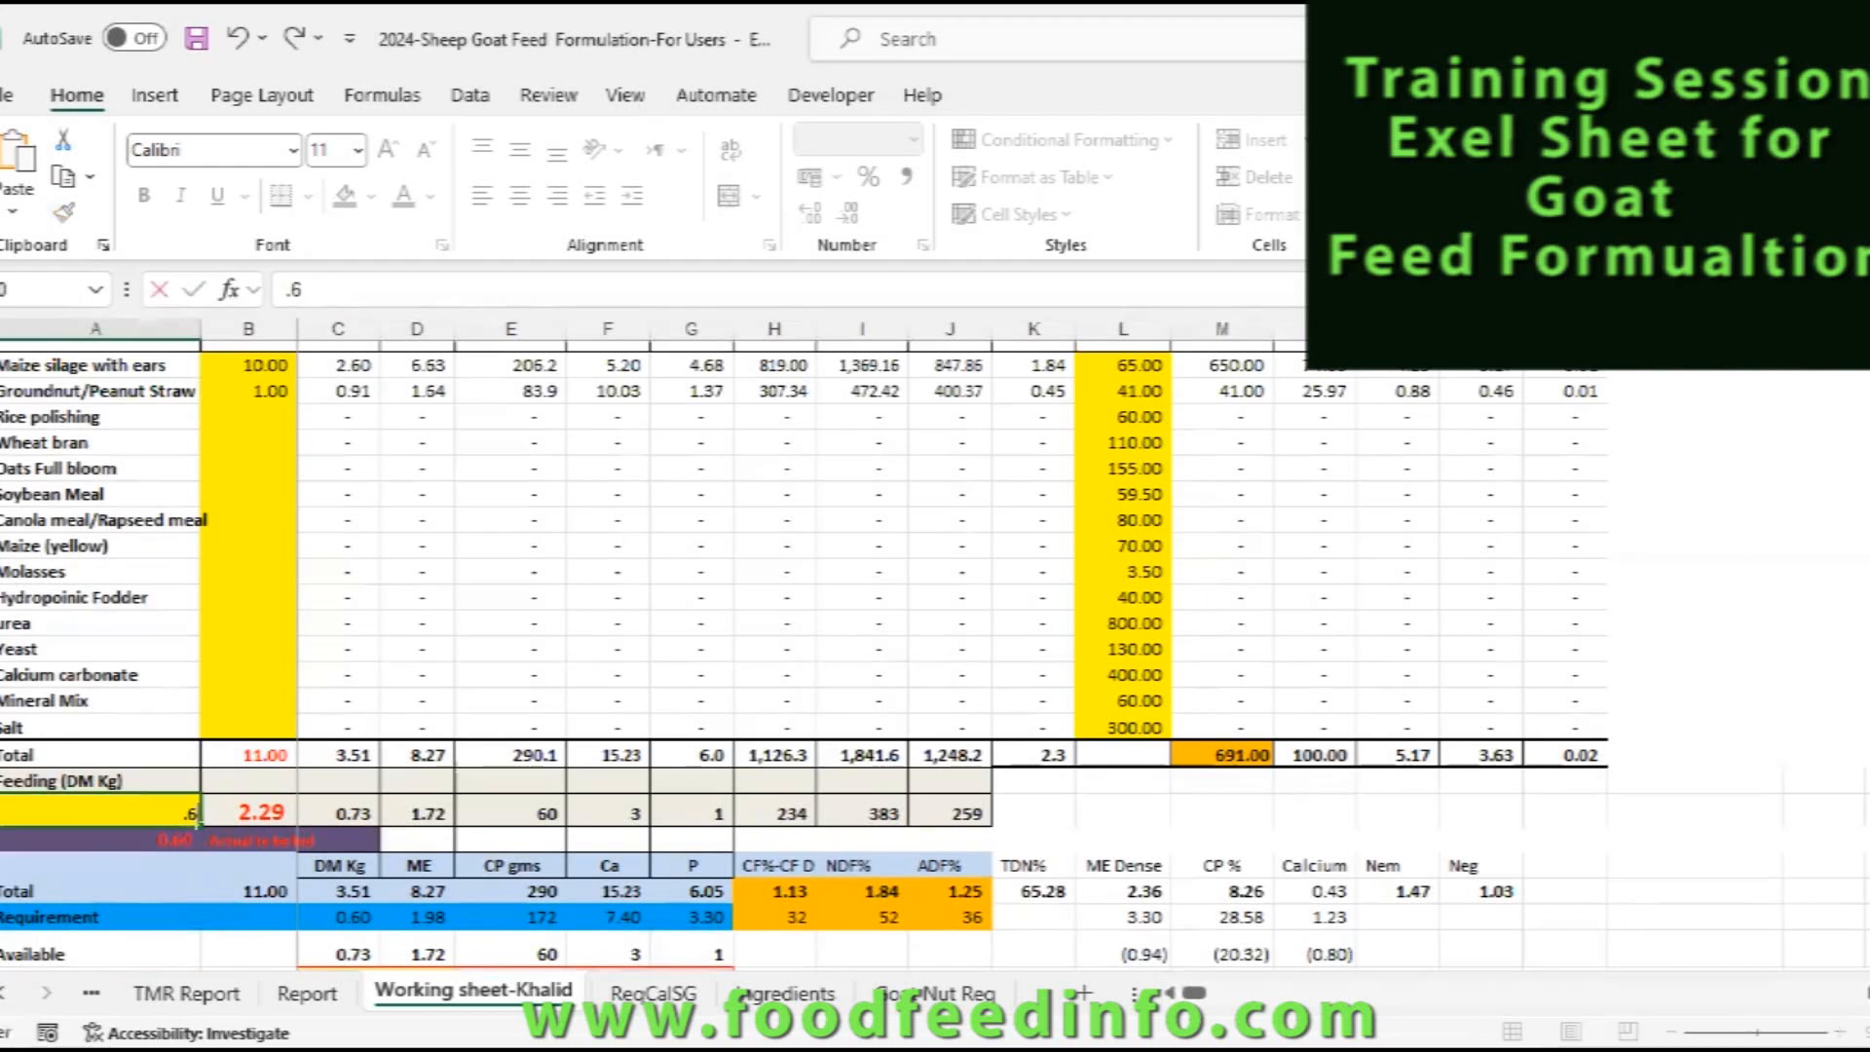
key(Tab)
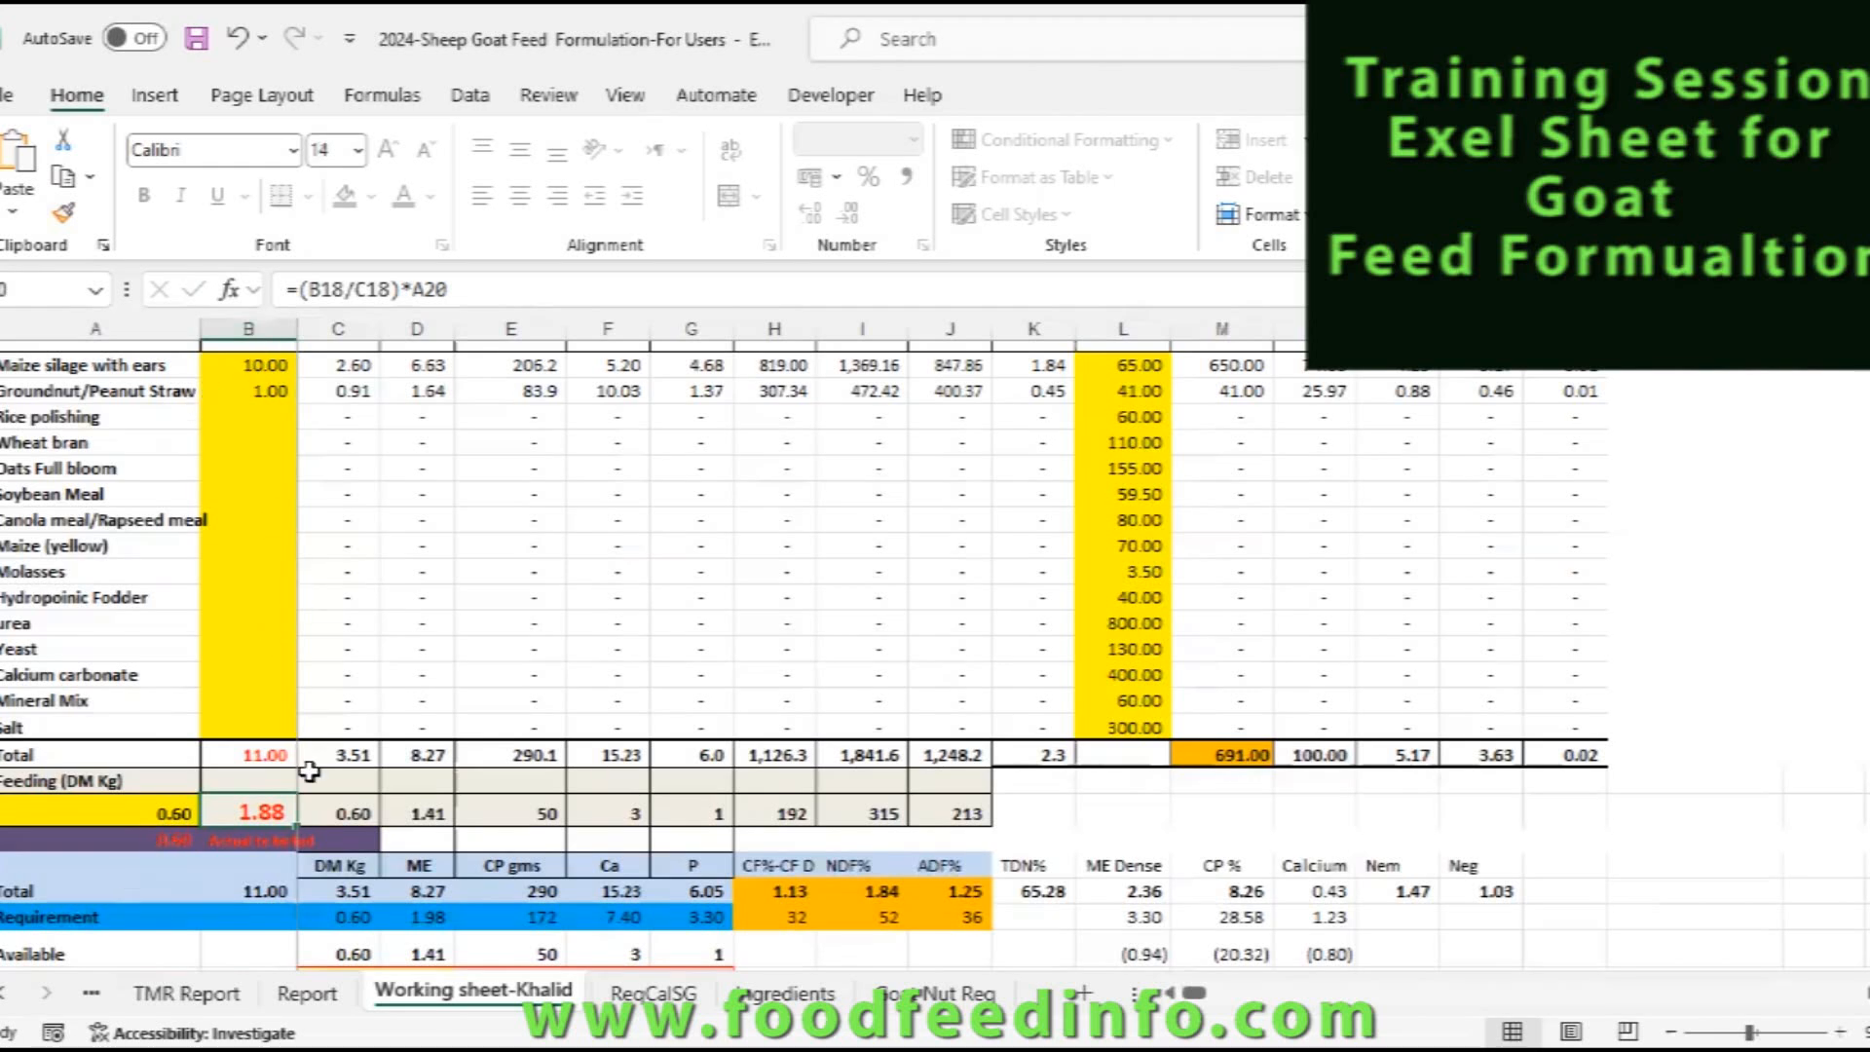
- Set the fresh quantity of Maize silage with ears to 5 kg
click(239, 364)
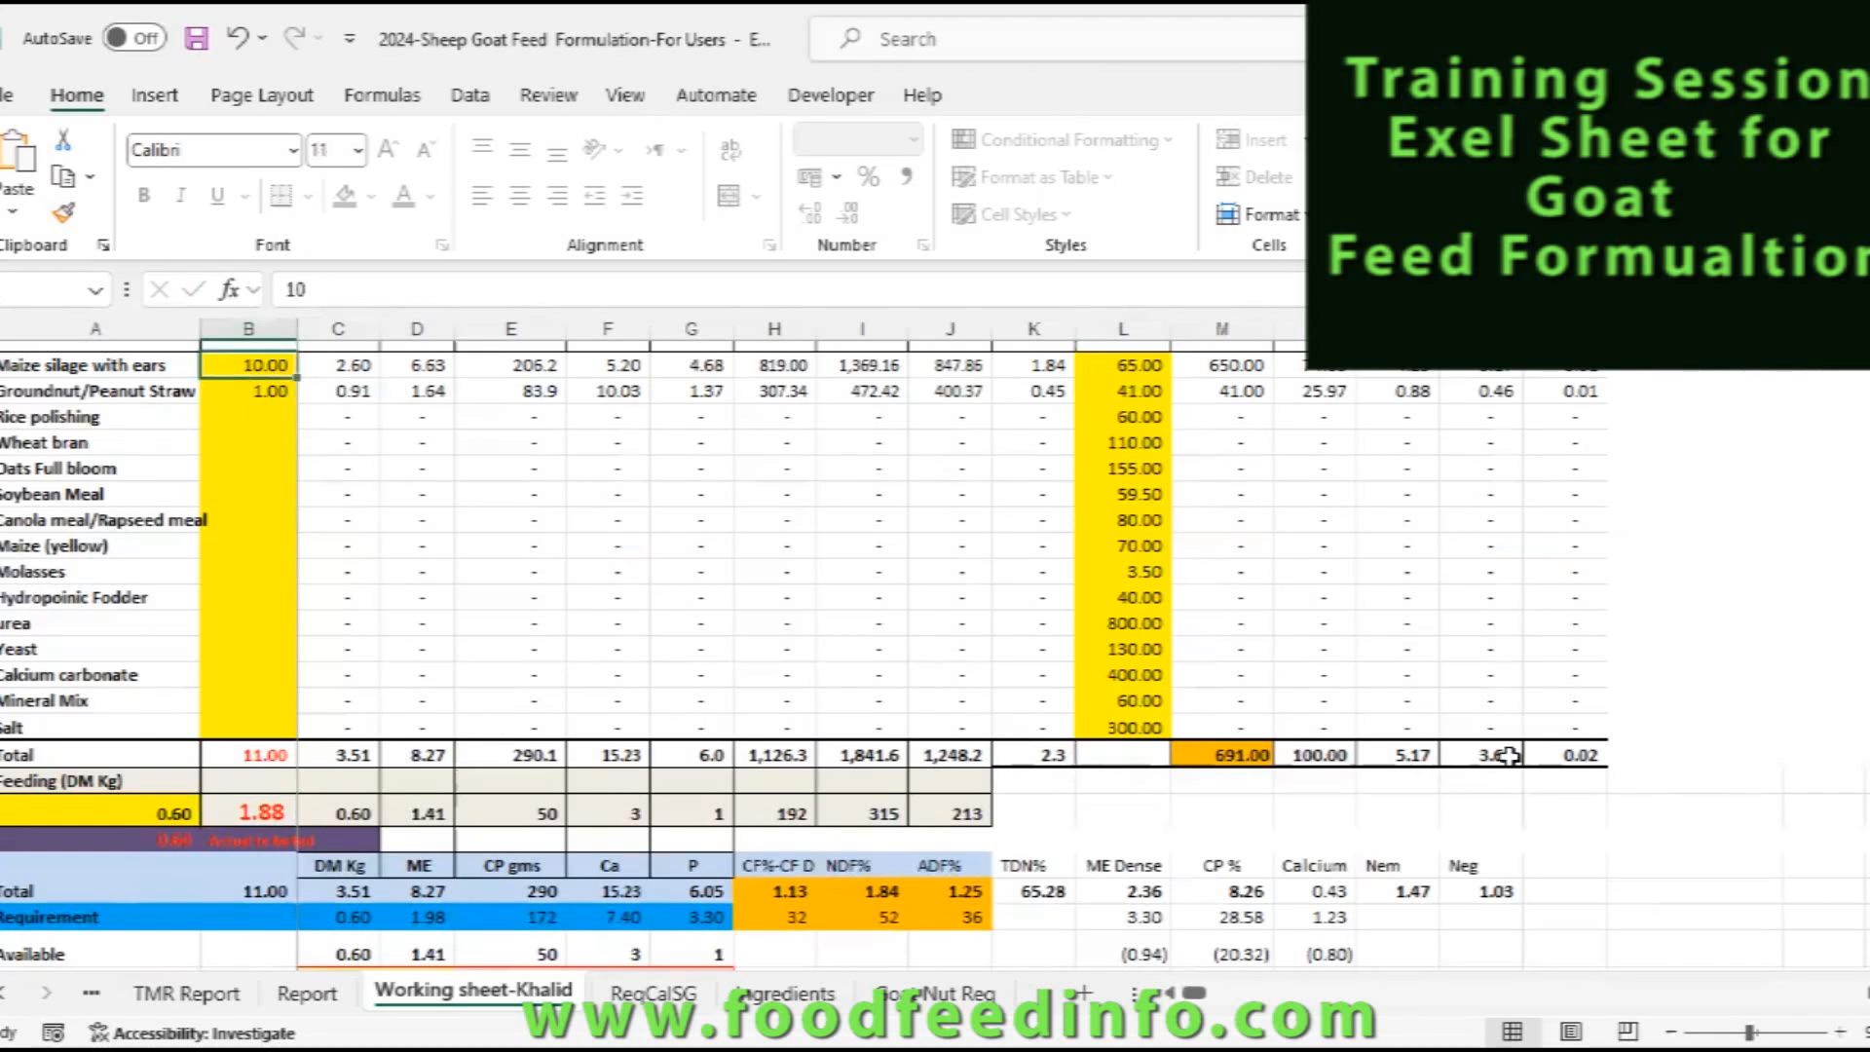
text(5)
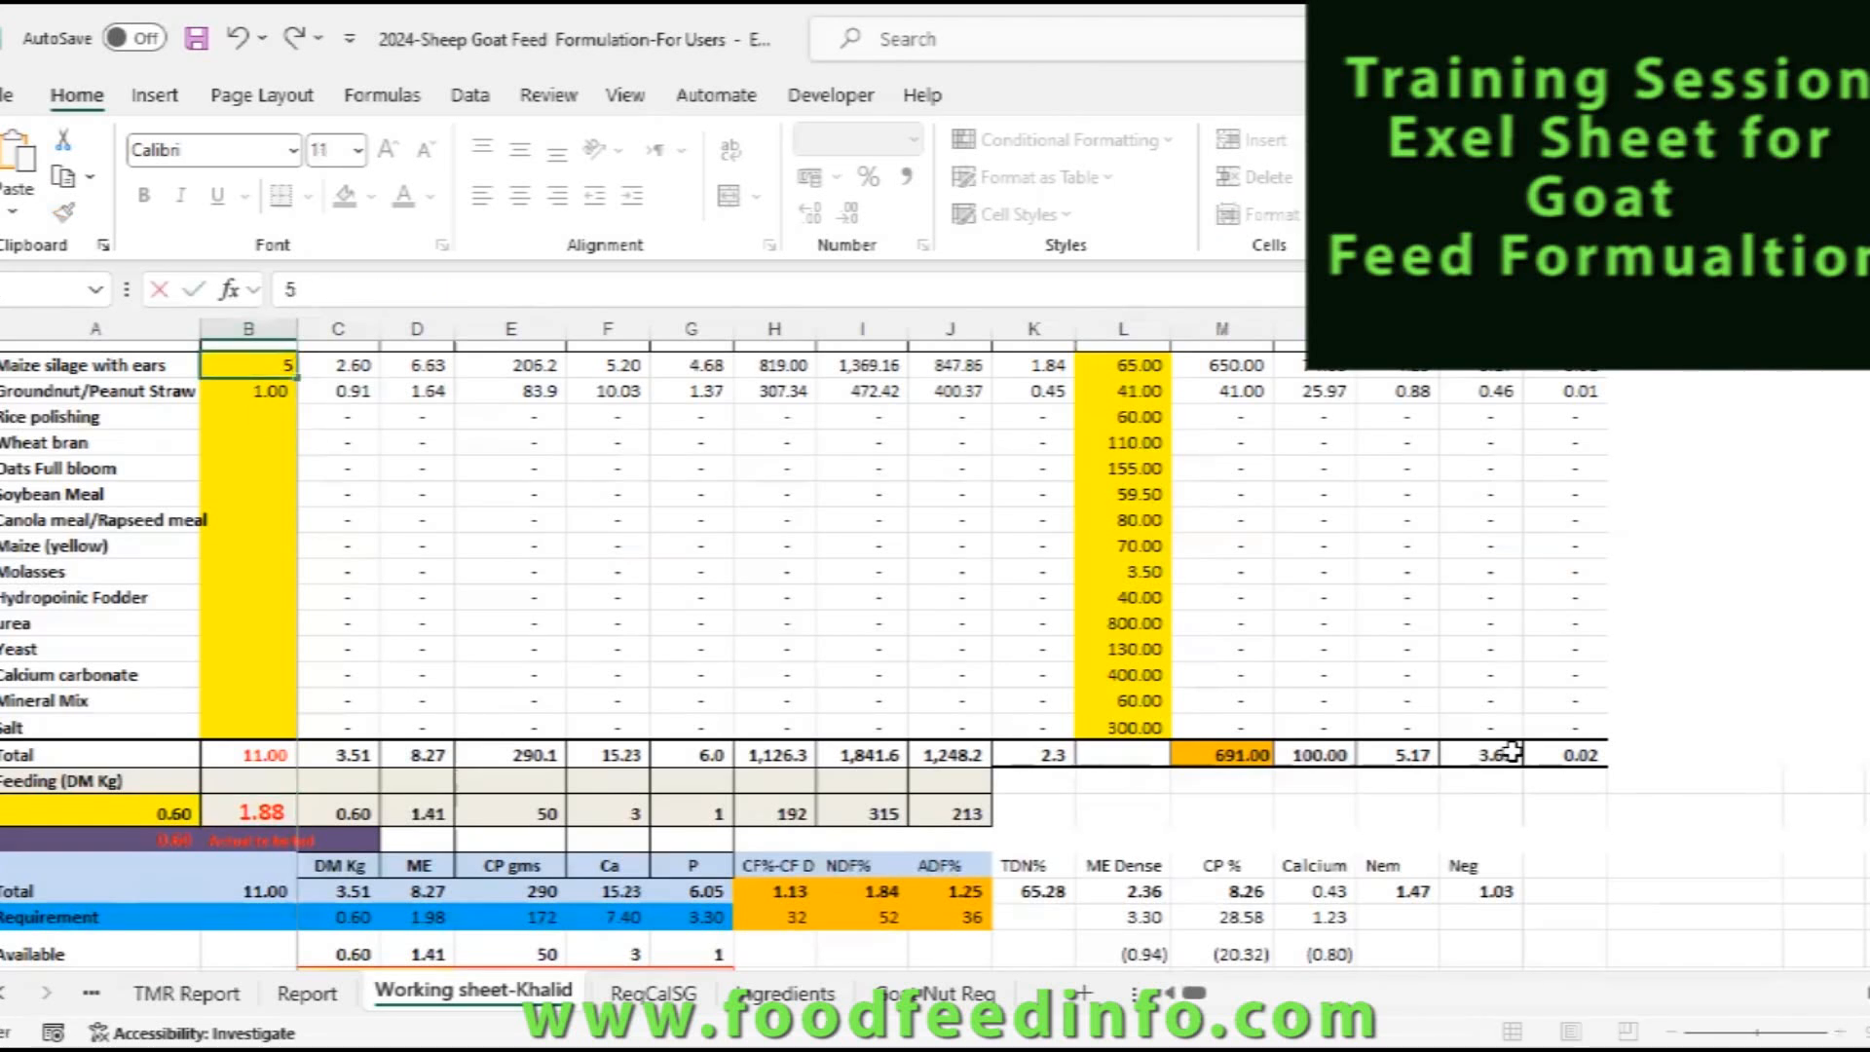
key(Return)
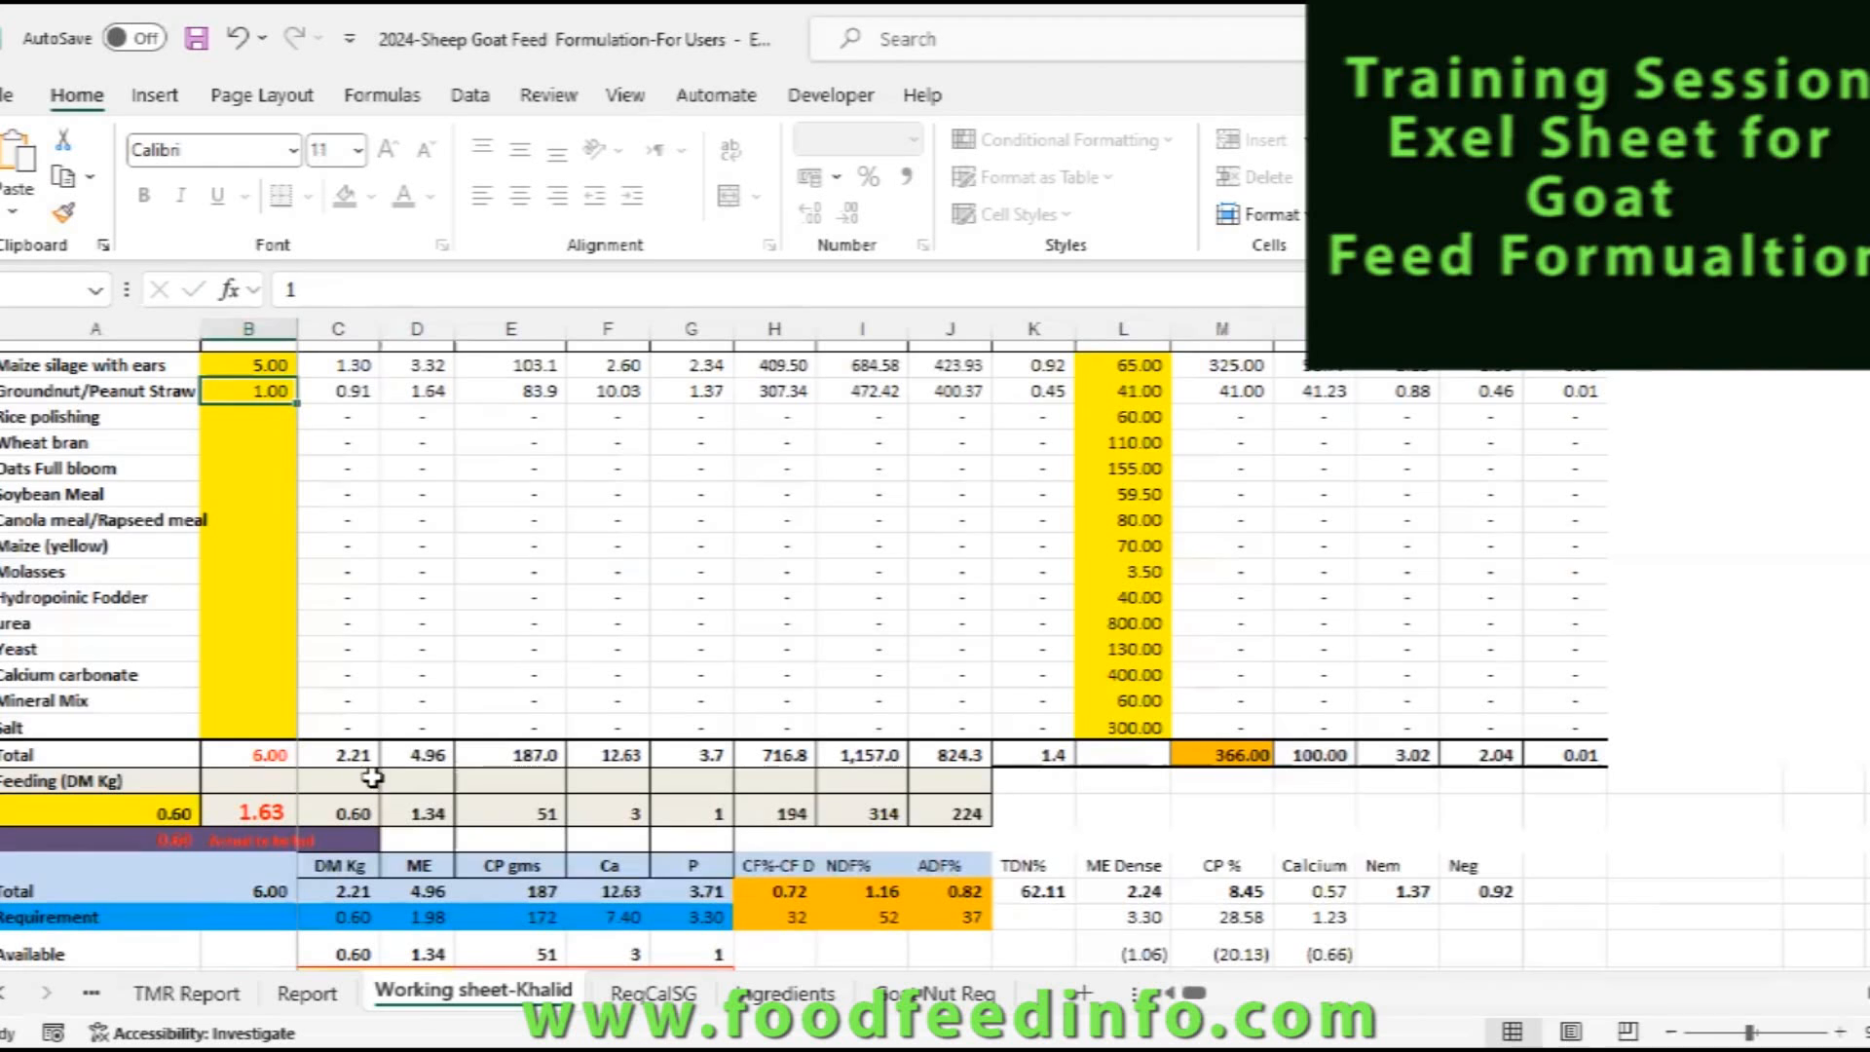
- Inspect the maize silage quantity, the total dry matter formula and the lookup formula for the silage's dry matter
click(240, 365)
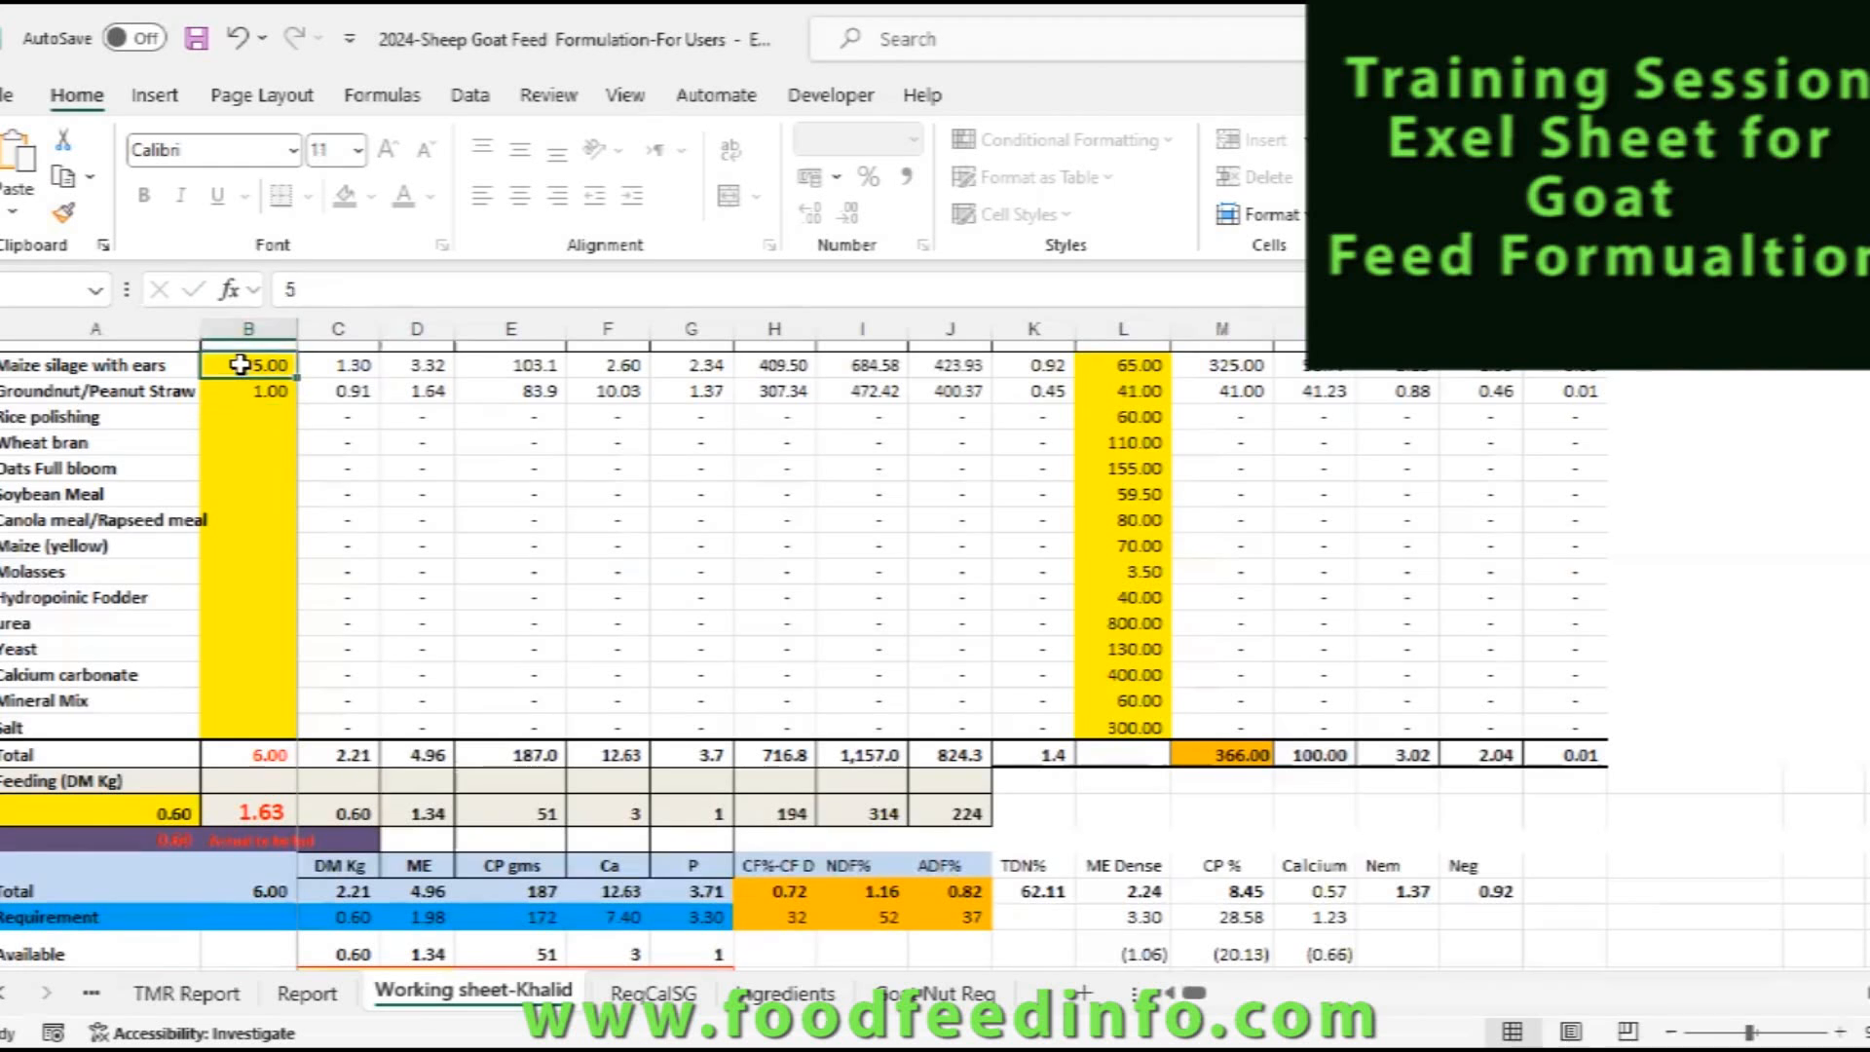
click(346, 755)
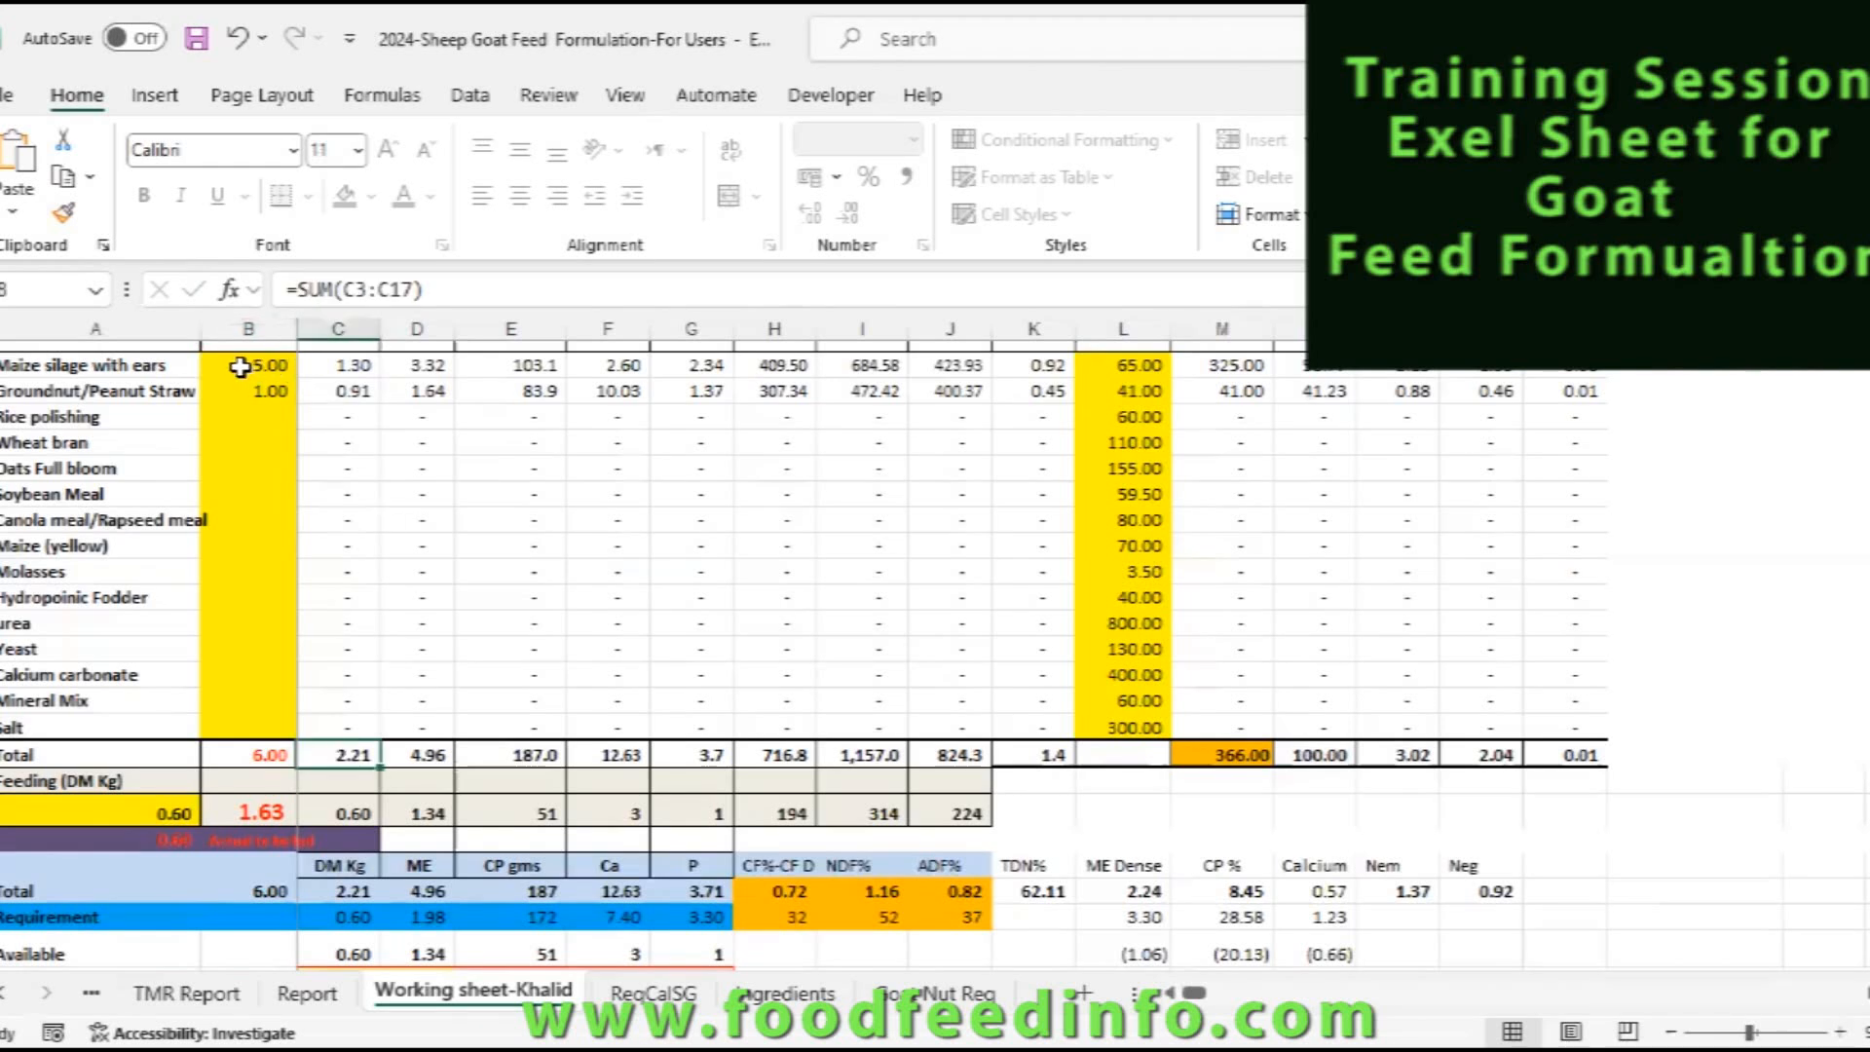
click(351, 367)
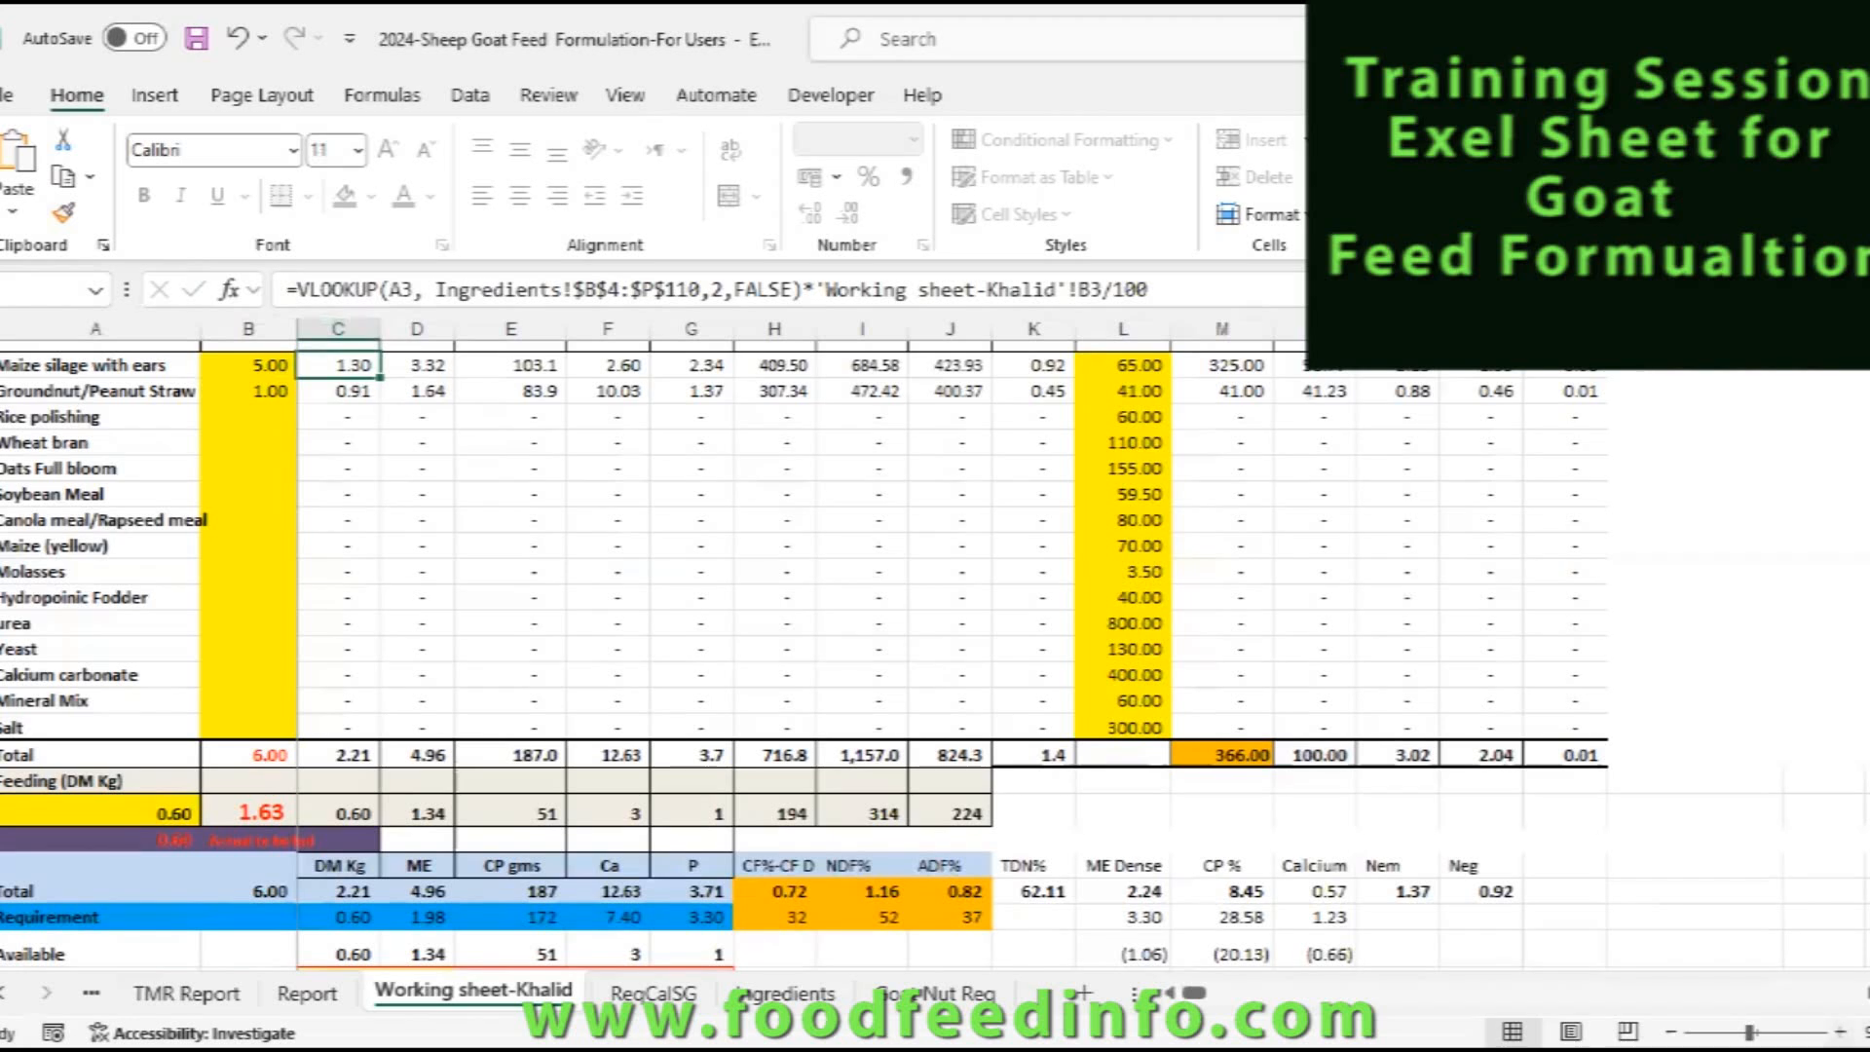
scroll(619, 597, up, 1)
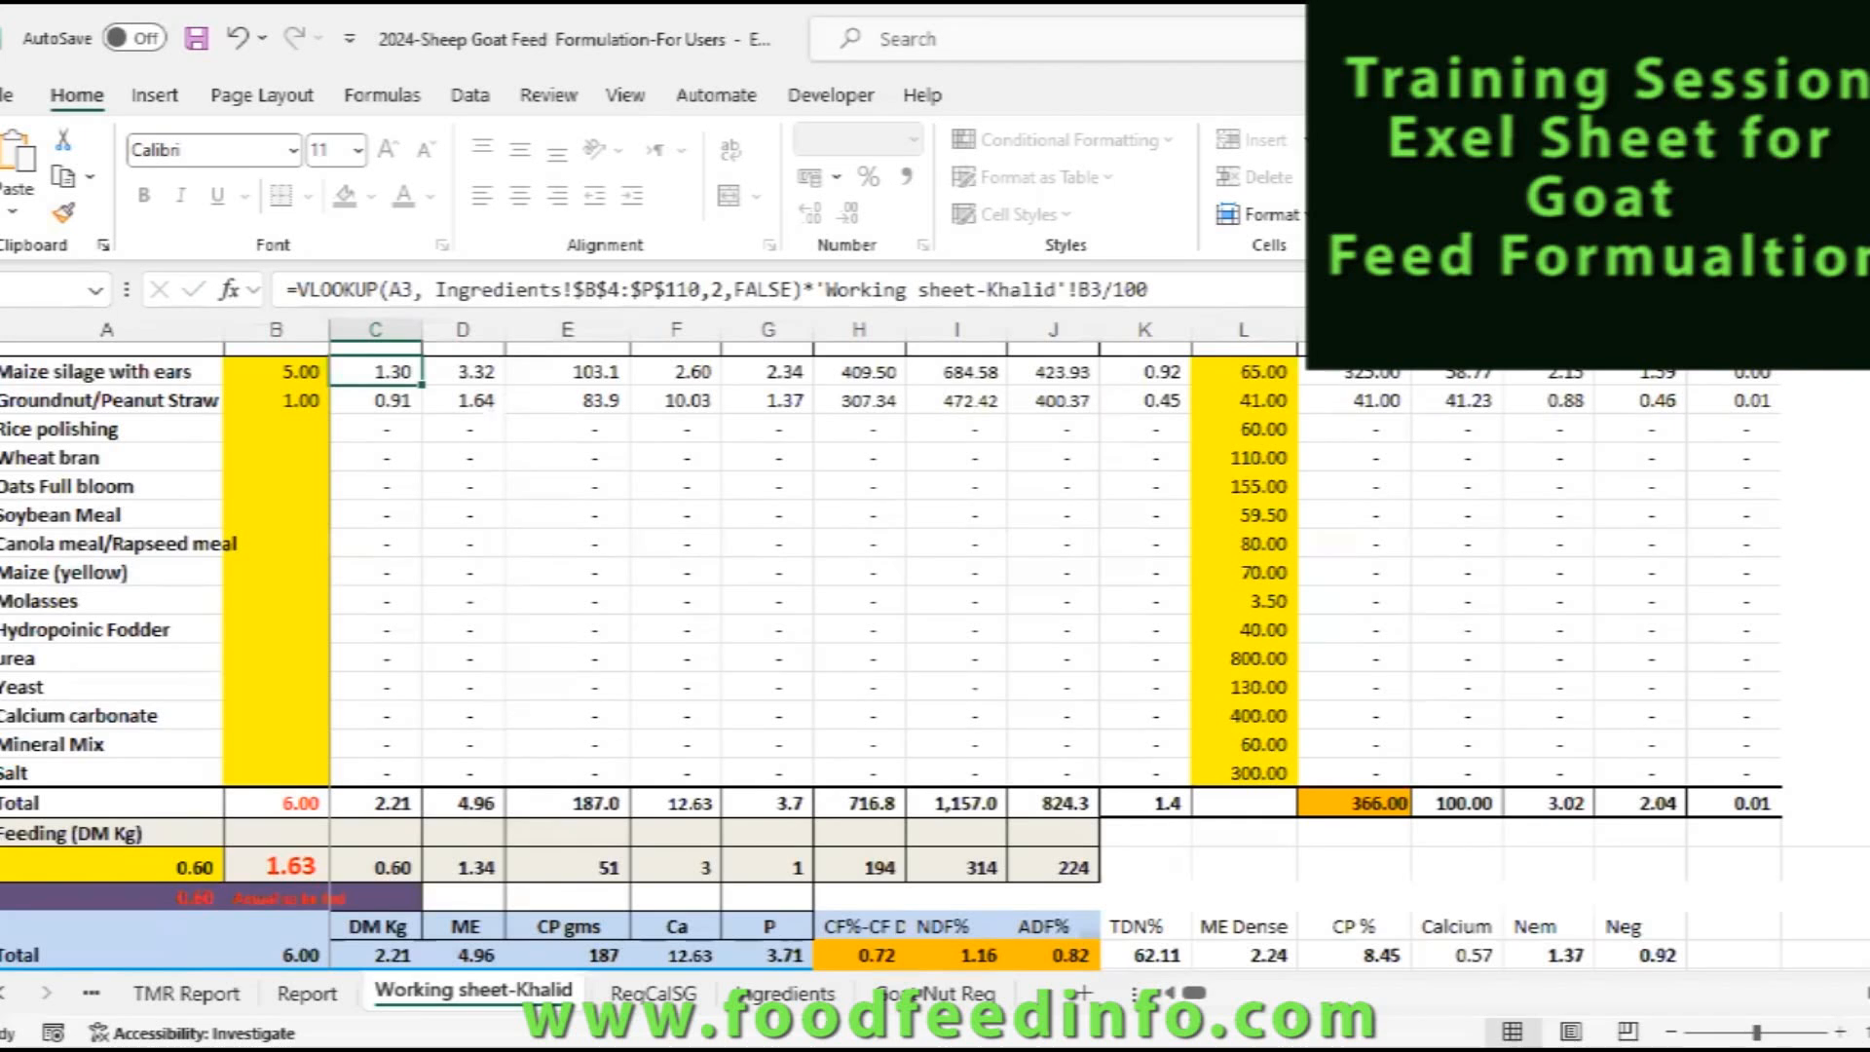
scroll(877, 584, up, 2)
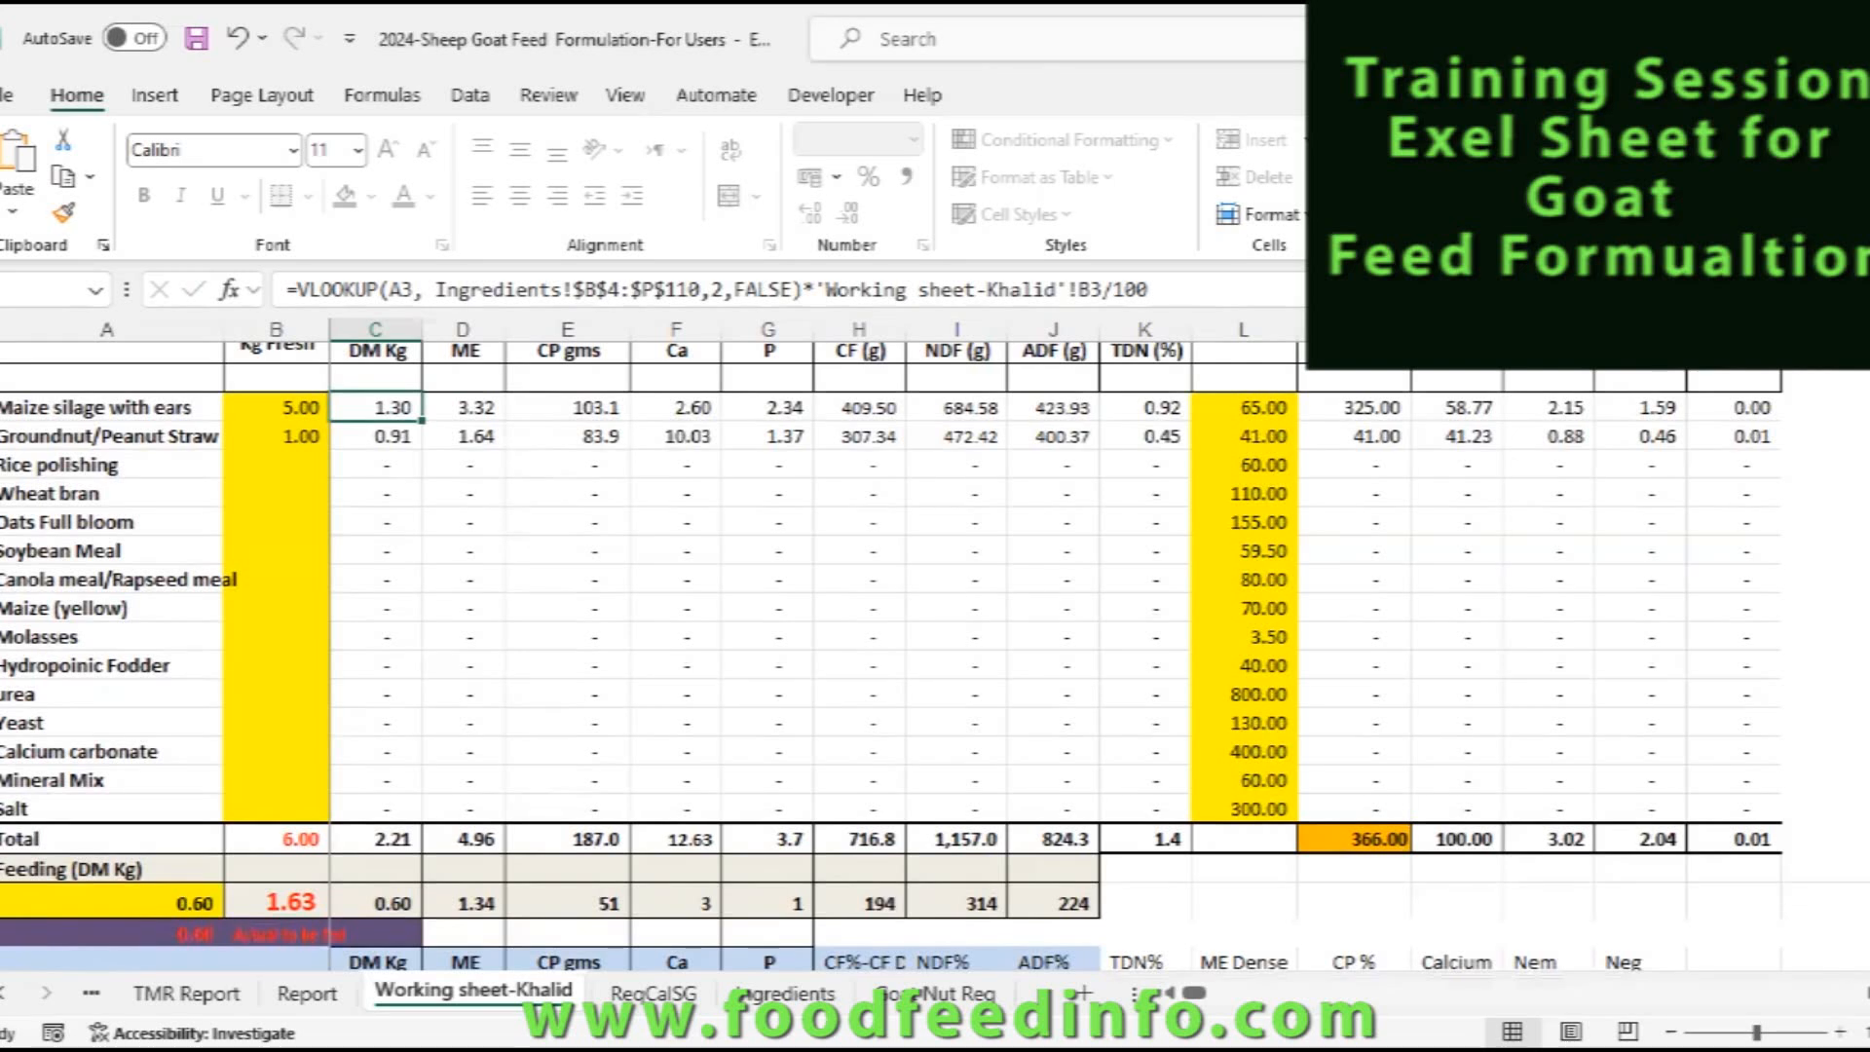
scroll(877, 584, down, 1)
scroll(877, 585, down, 1)
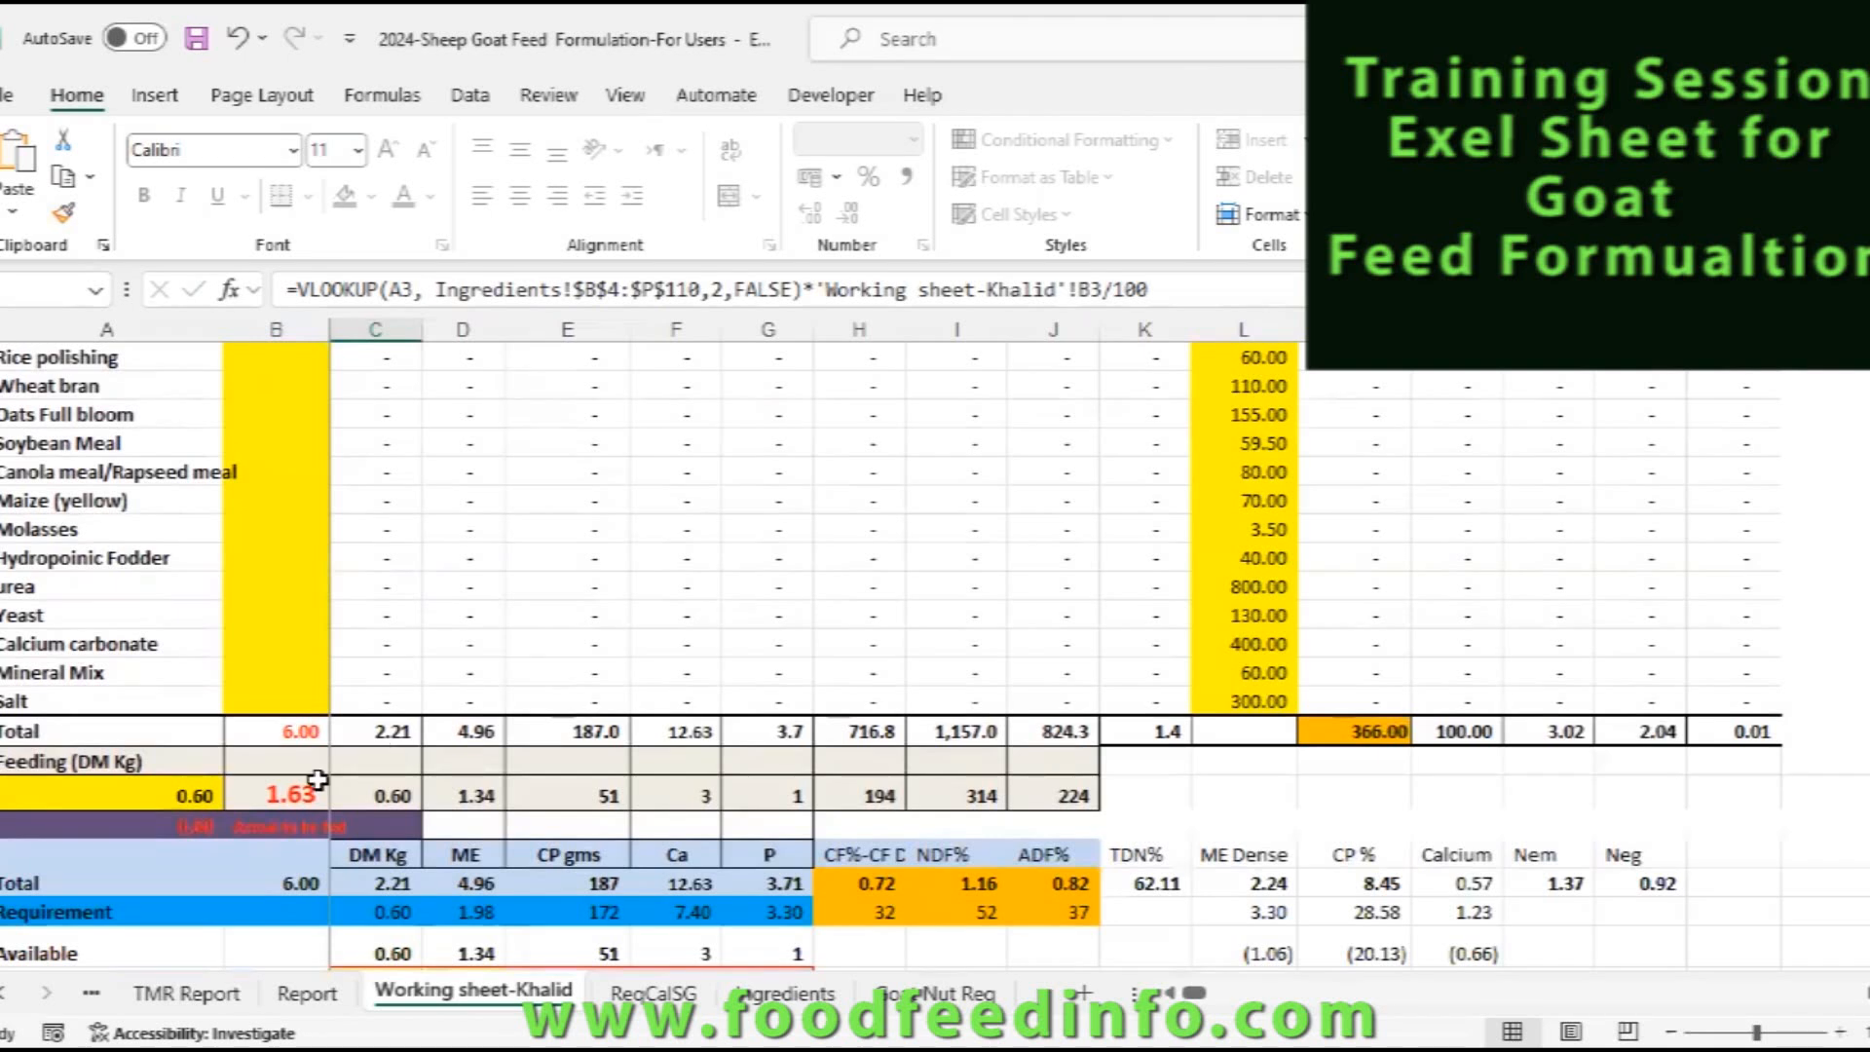
- Compare the Feeding (DM Kg) amount with the dry matter intake on the ReqCalSG sheet, and return to Working sheet-Khalid
click(117, 796)
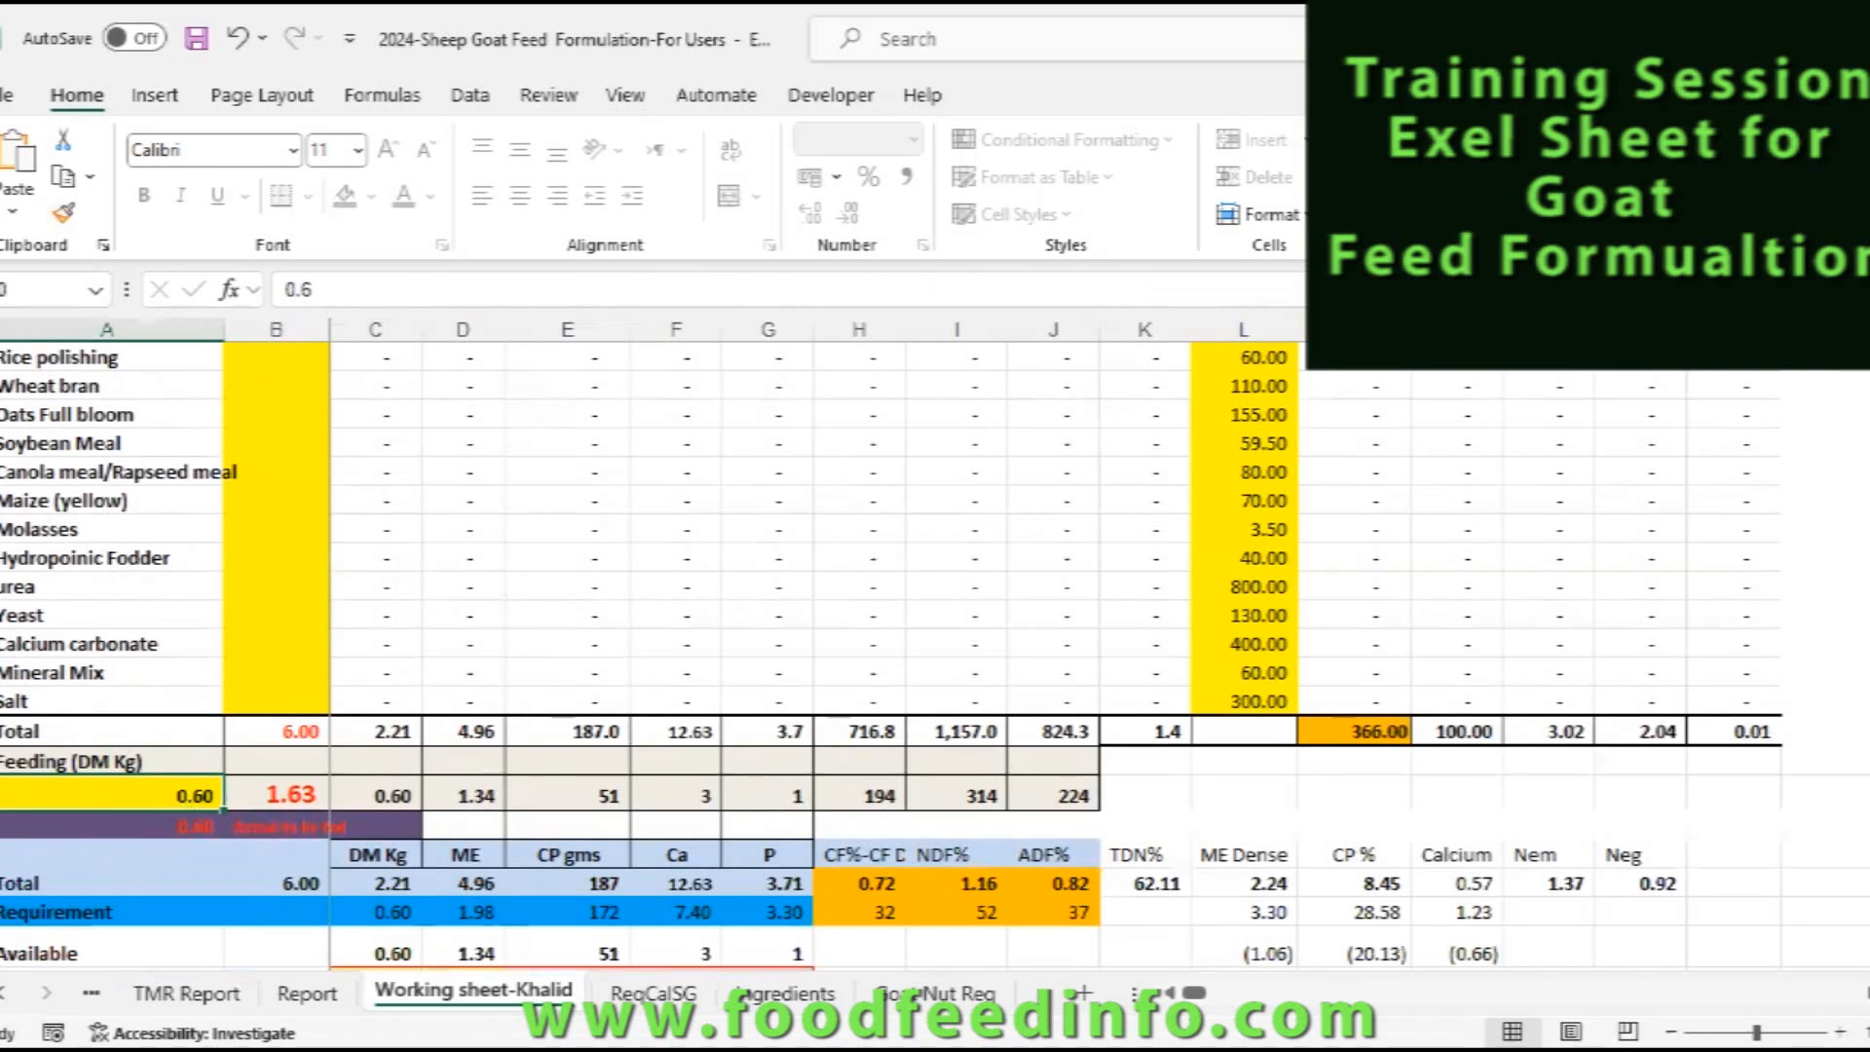
scroll(167, 760, down, 1)
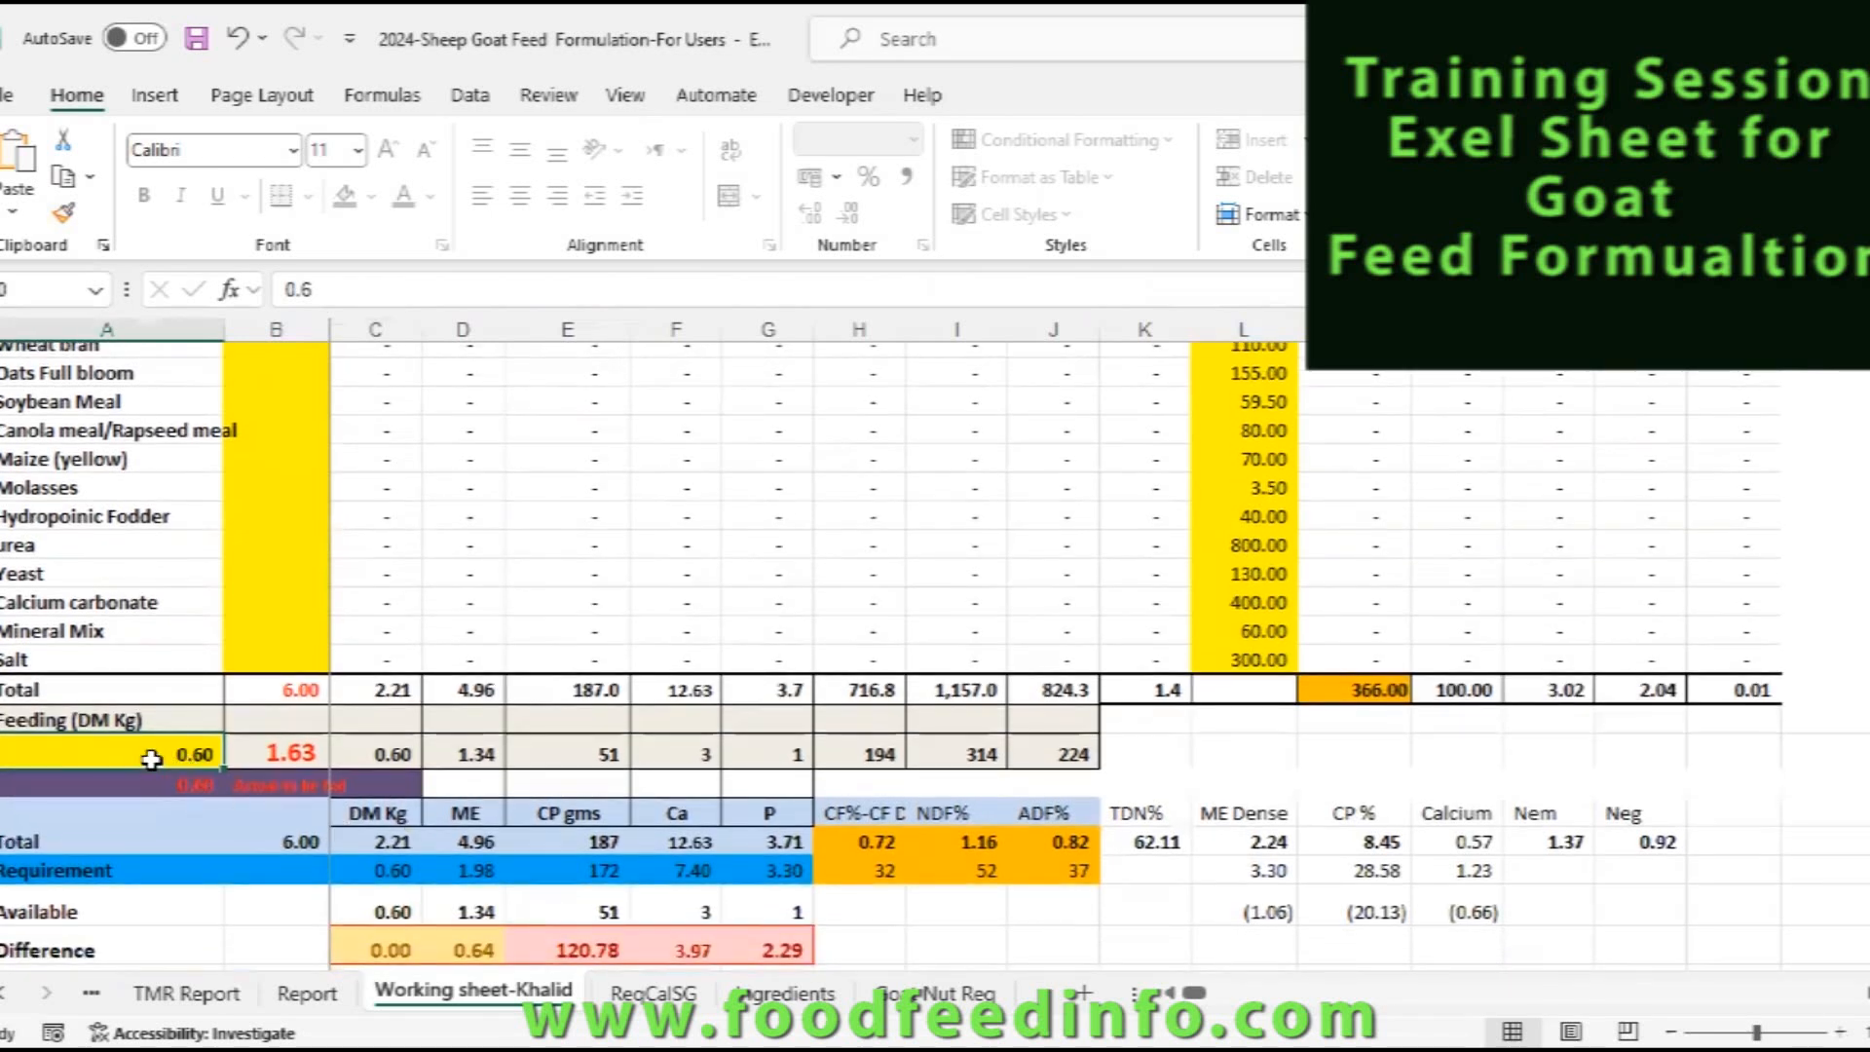
key(Right)
key(Left)
click(653, 994)
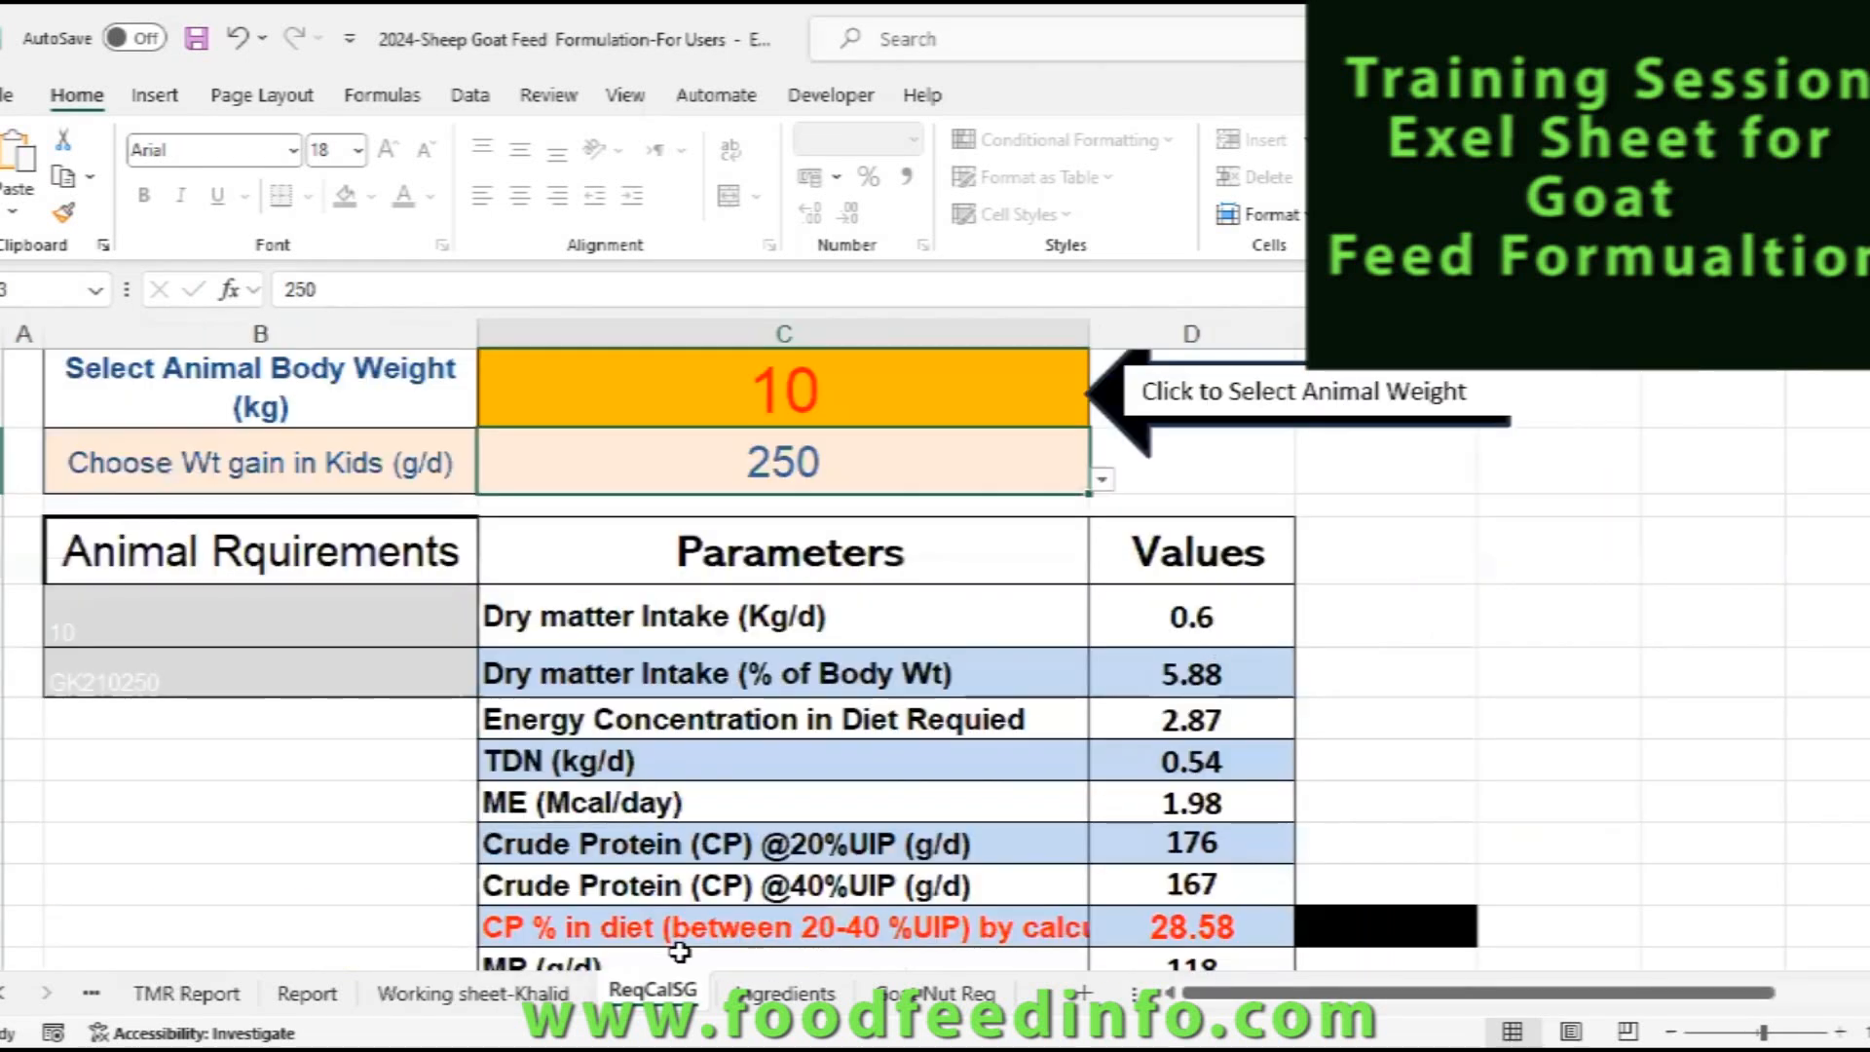
click(473, 994)
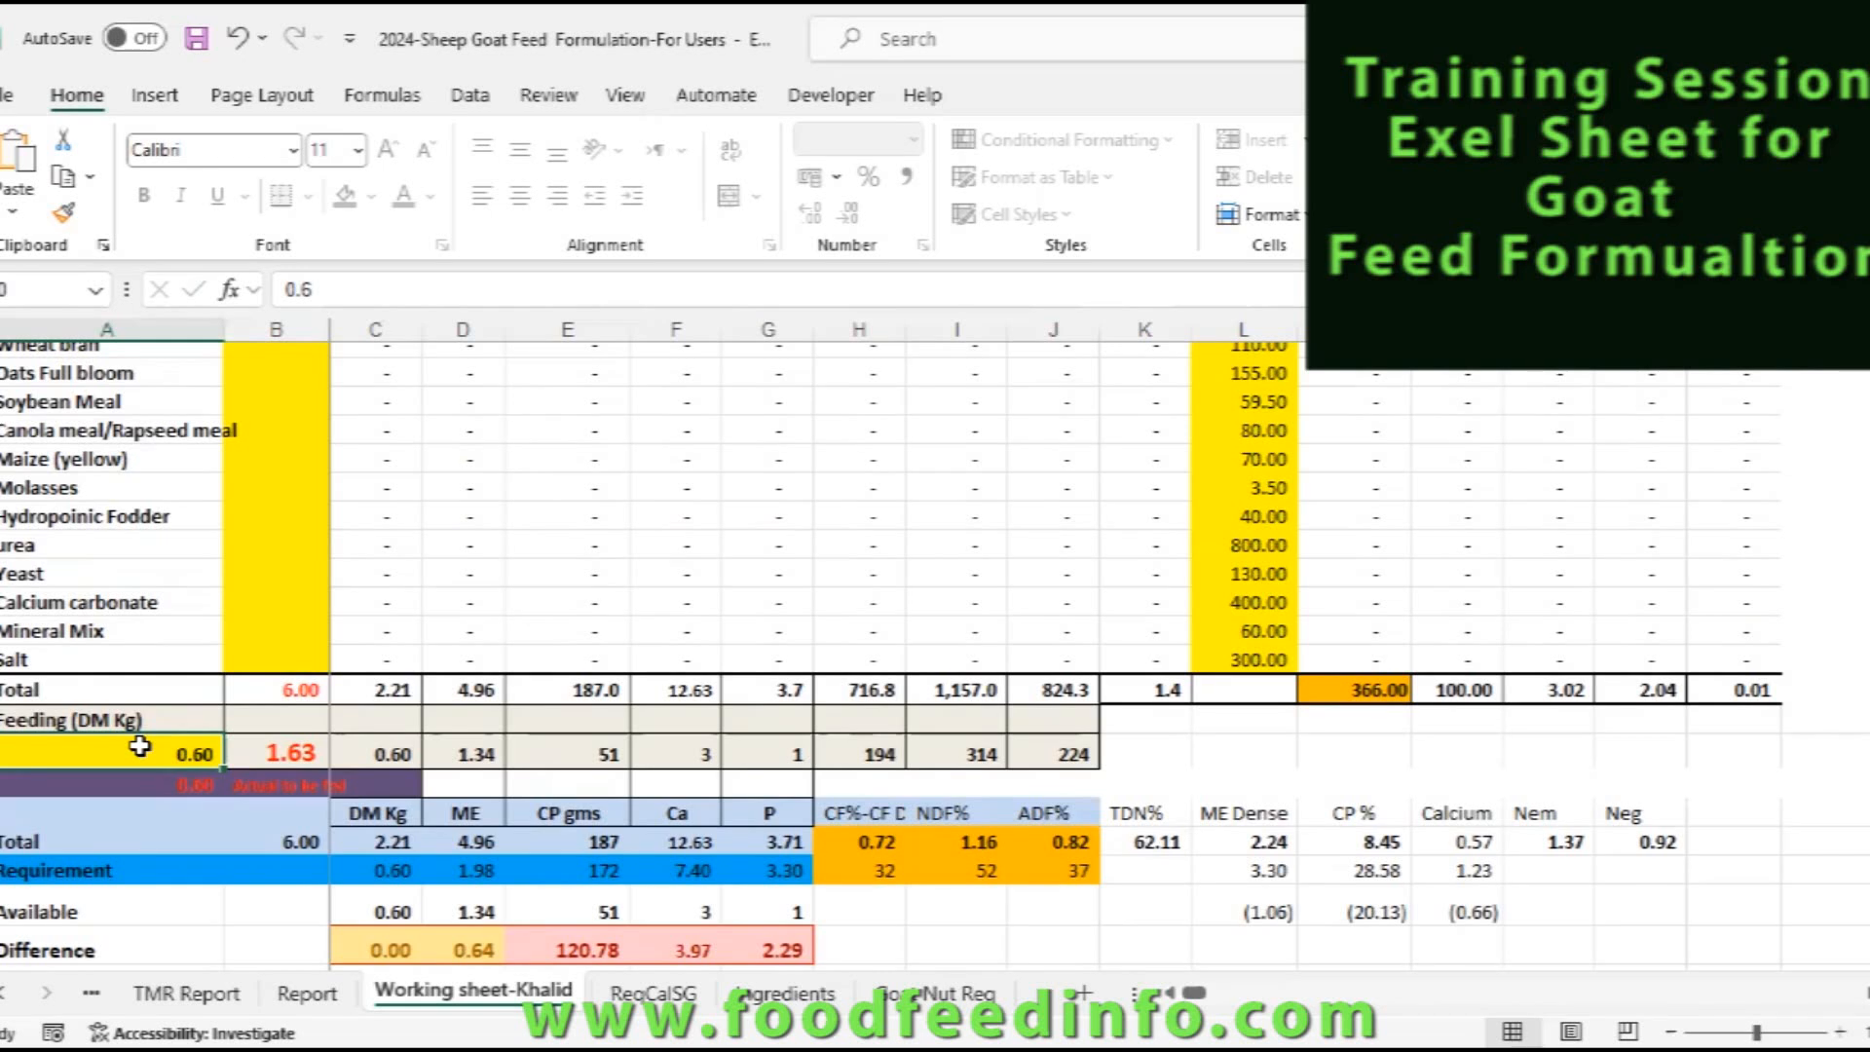
- Inspect the fresh feed and dry matter formulas in the feeding row, and the Available row from DM Kg through P
key(Right)
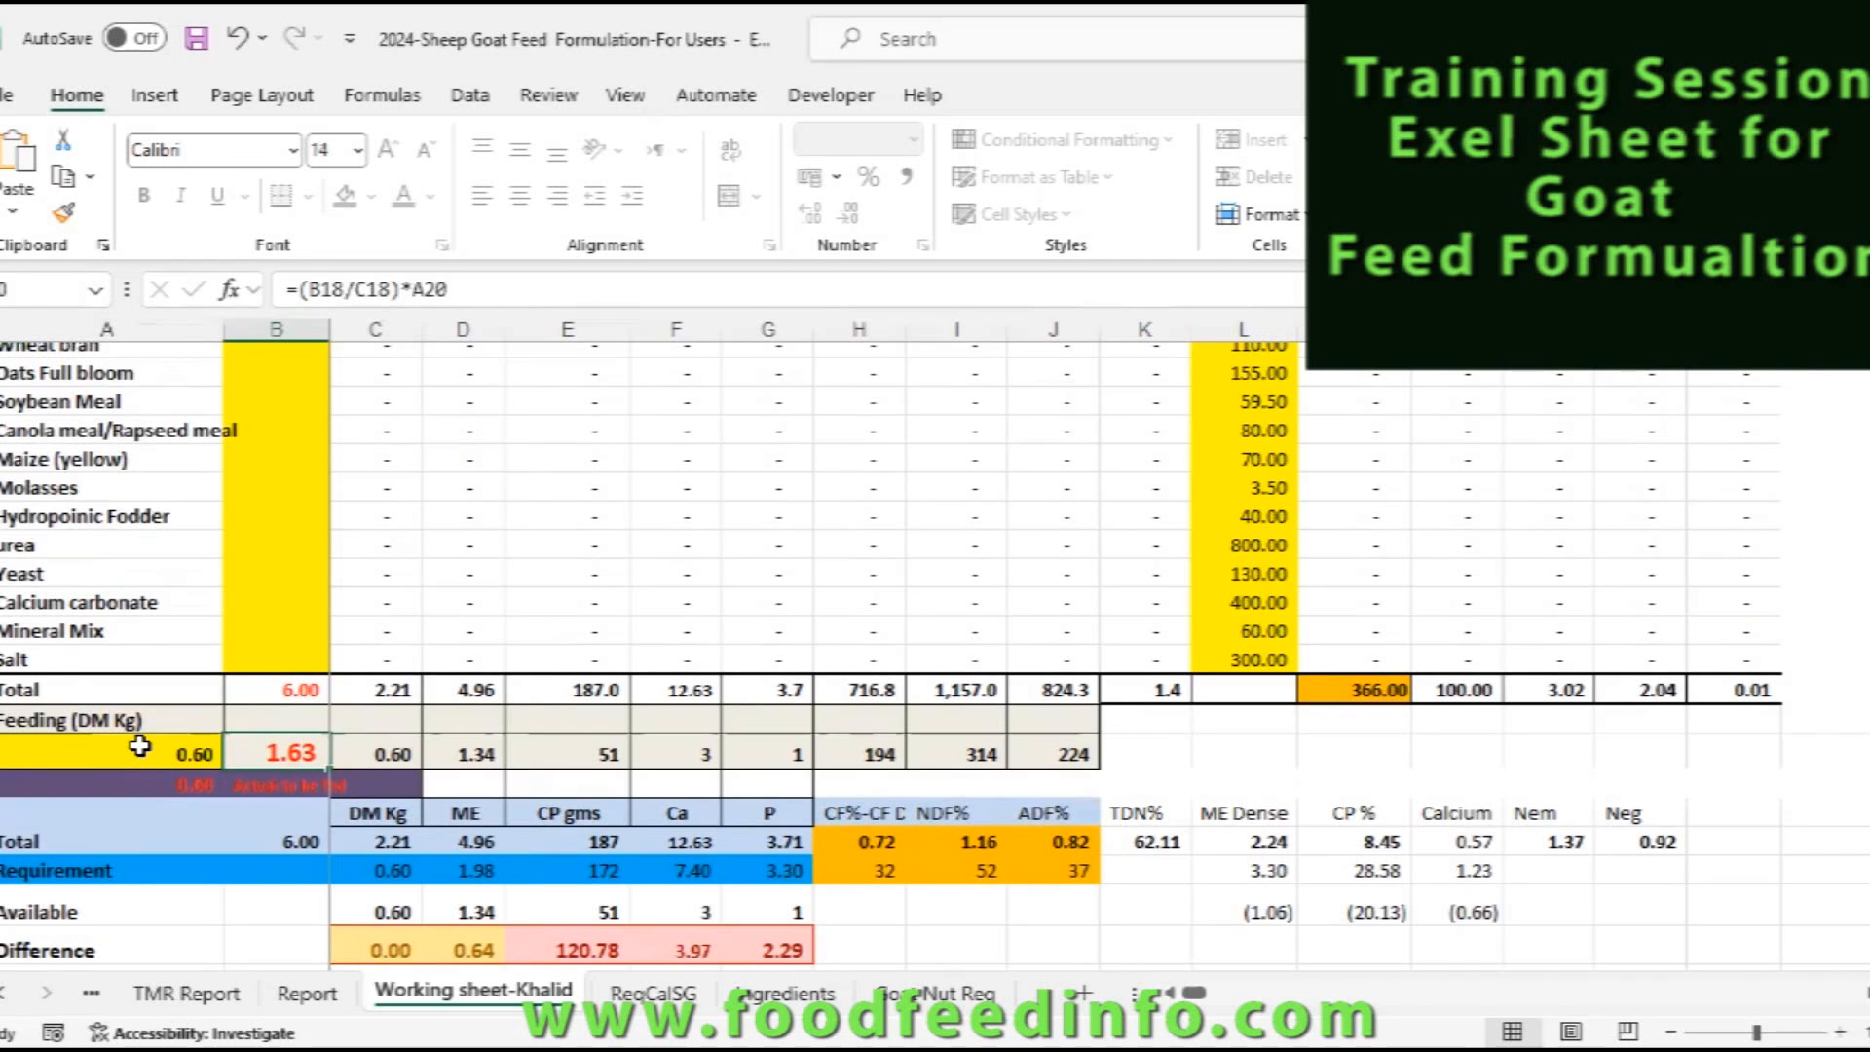
key(Right)
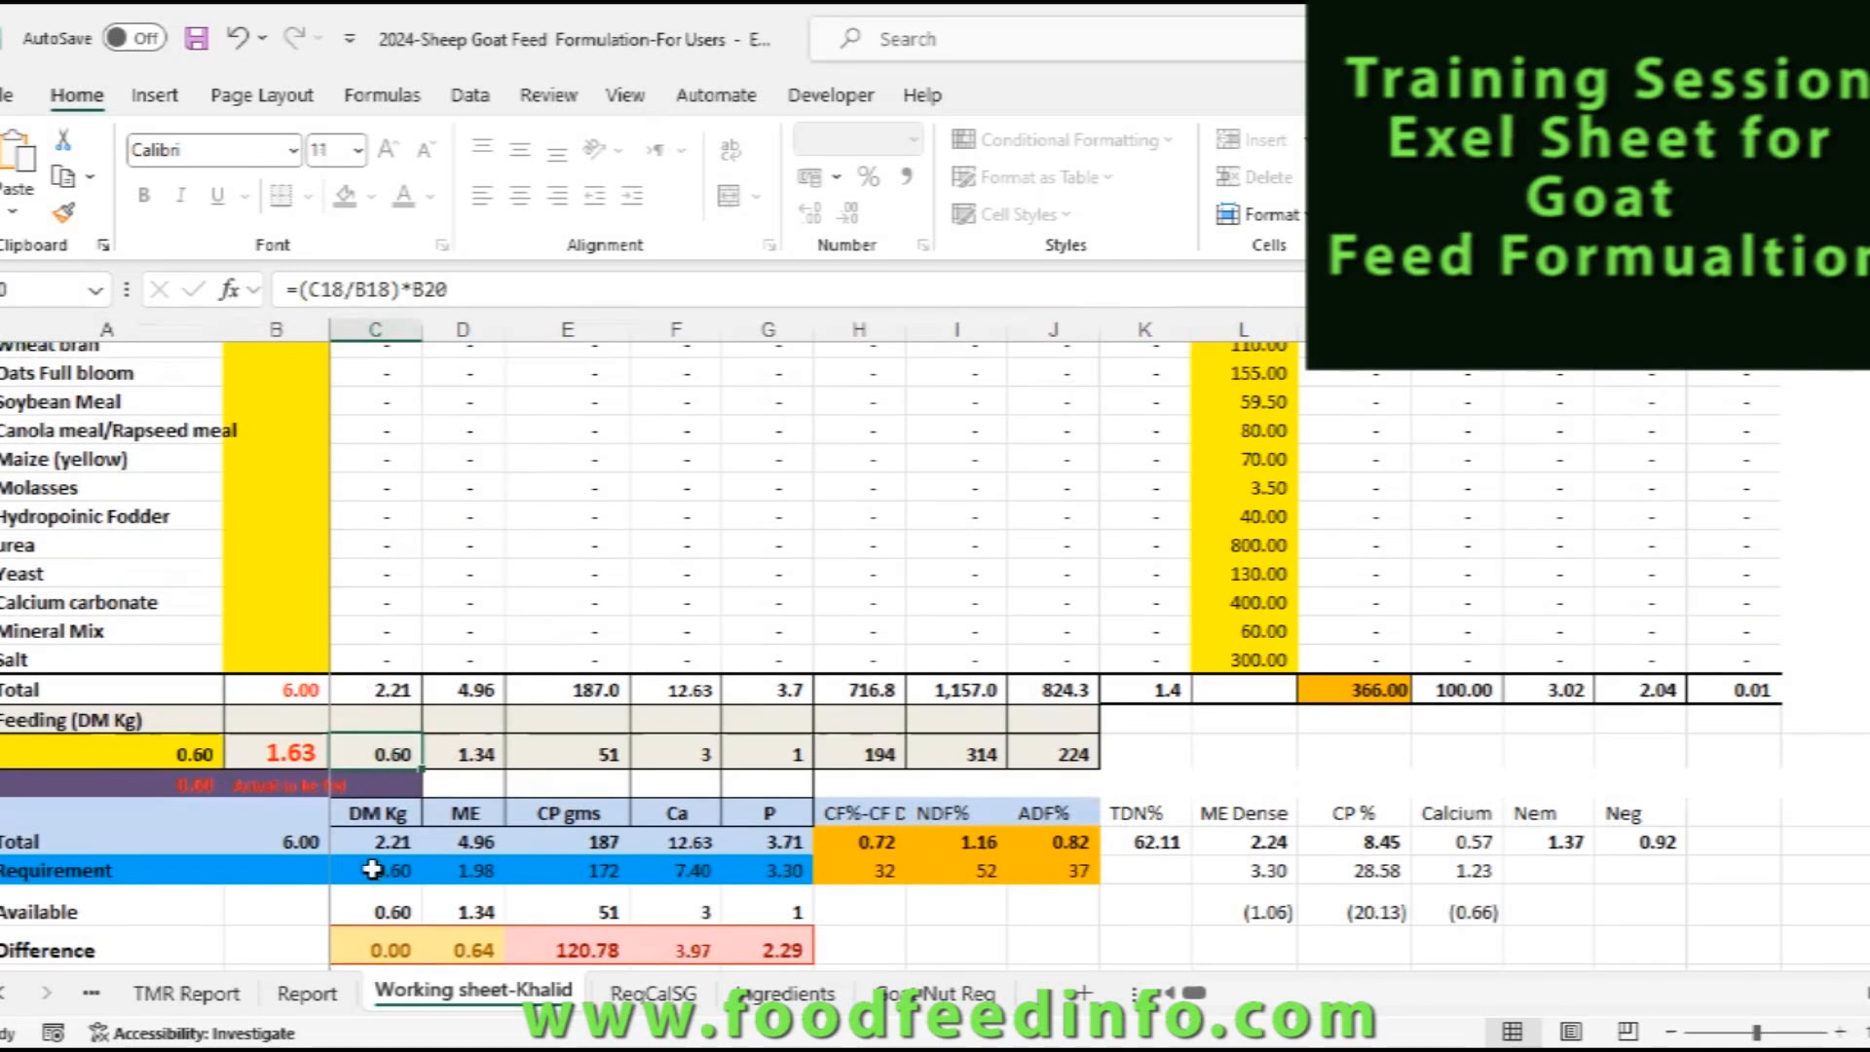
drag(478, 912, 771, 900)
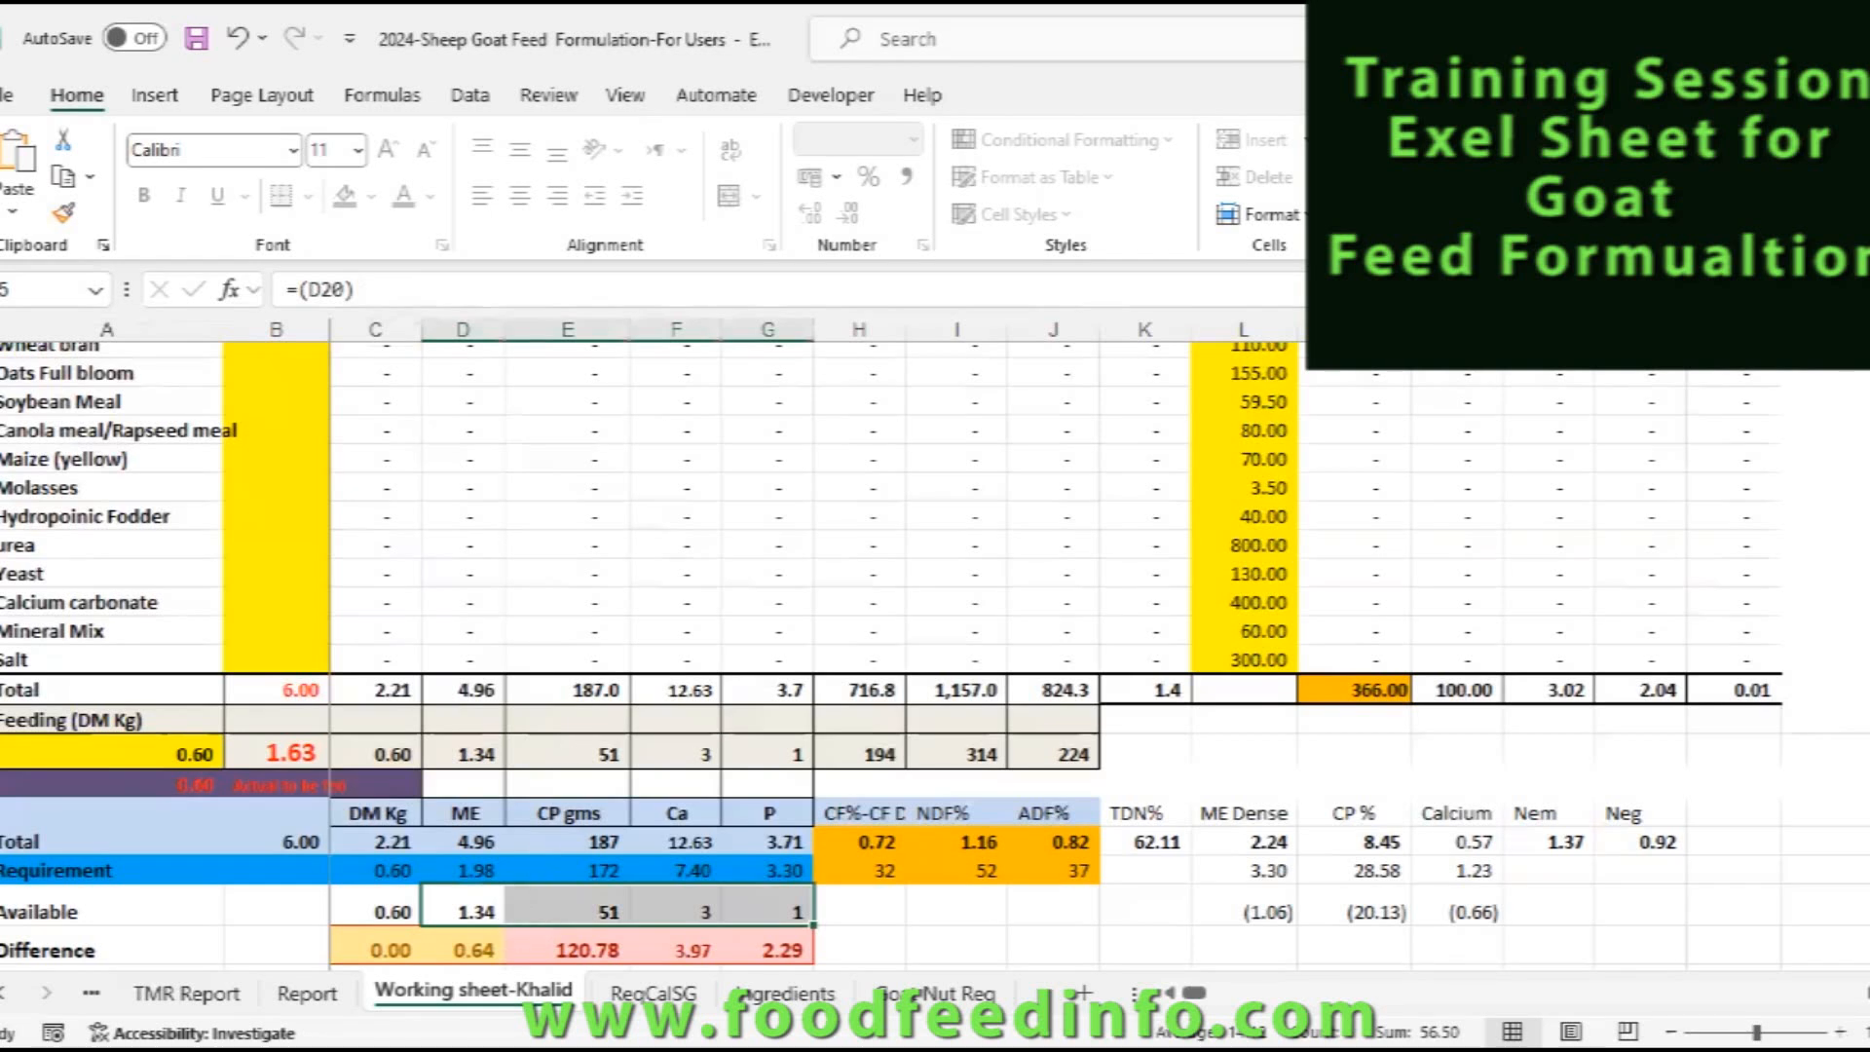
click(352, 912)
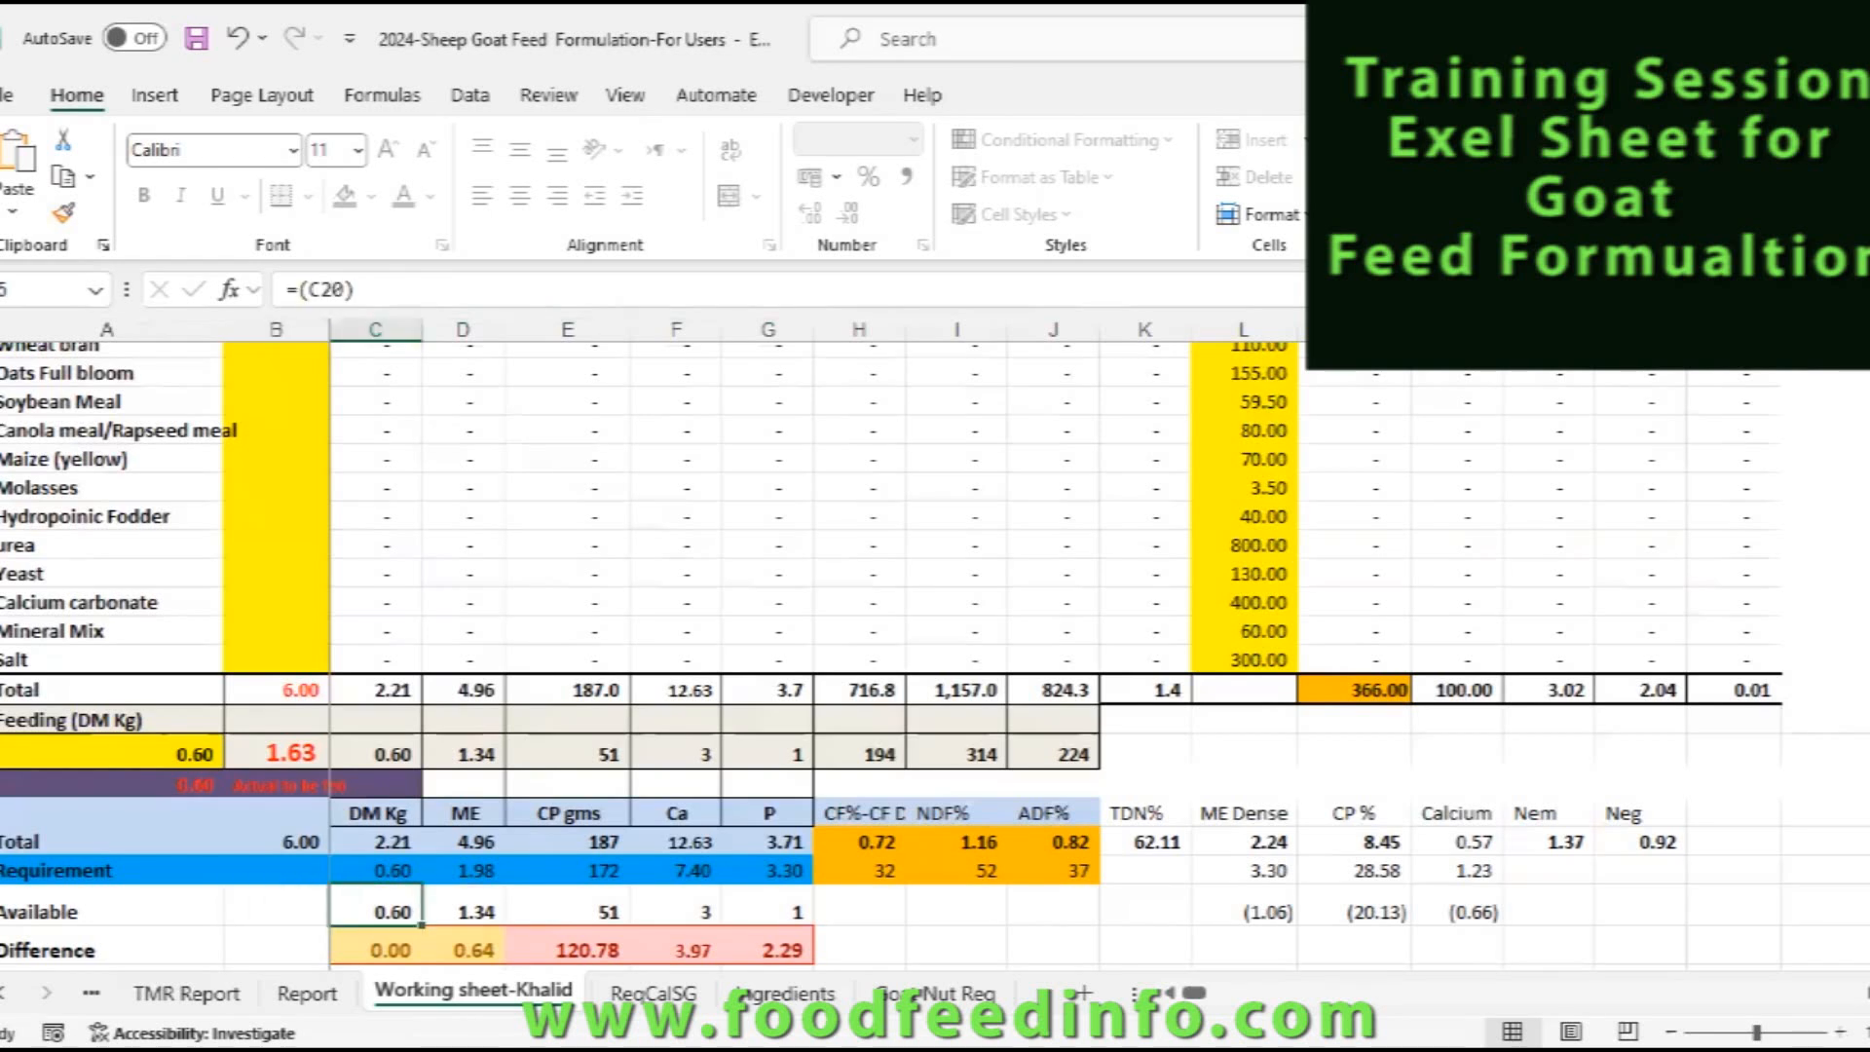
- Set the Feeding (DM Kg) amount to 0.7 and go to the Available row label
key(Left)
key(Up)
key(Up)
key(Up)
key(Up)
key(Up)
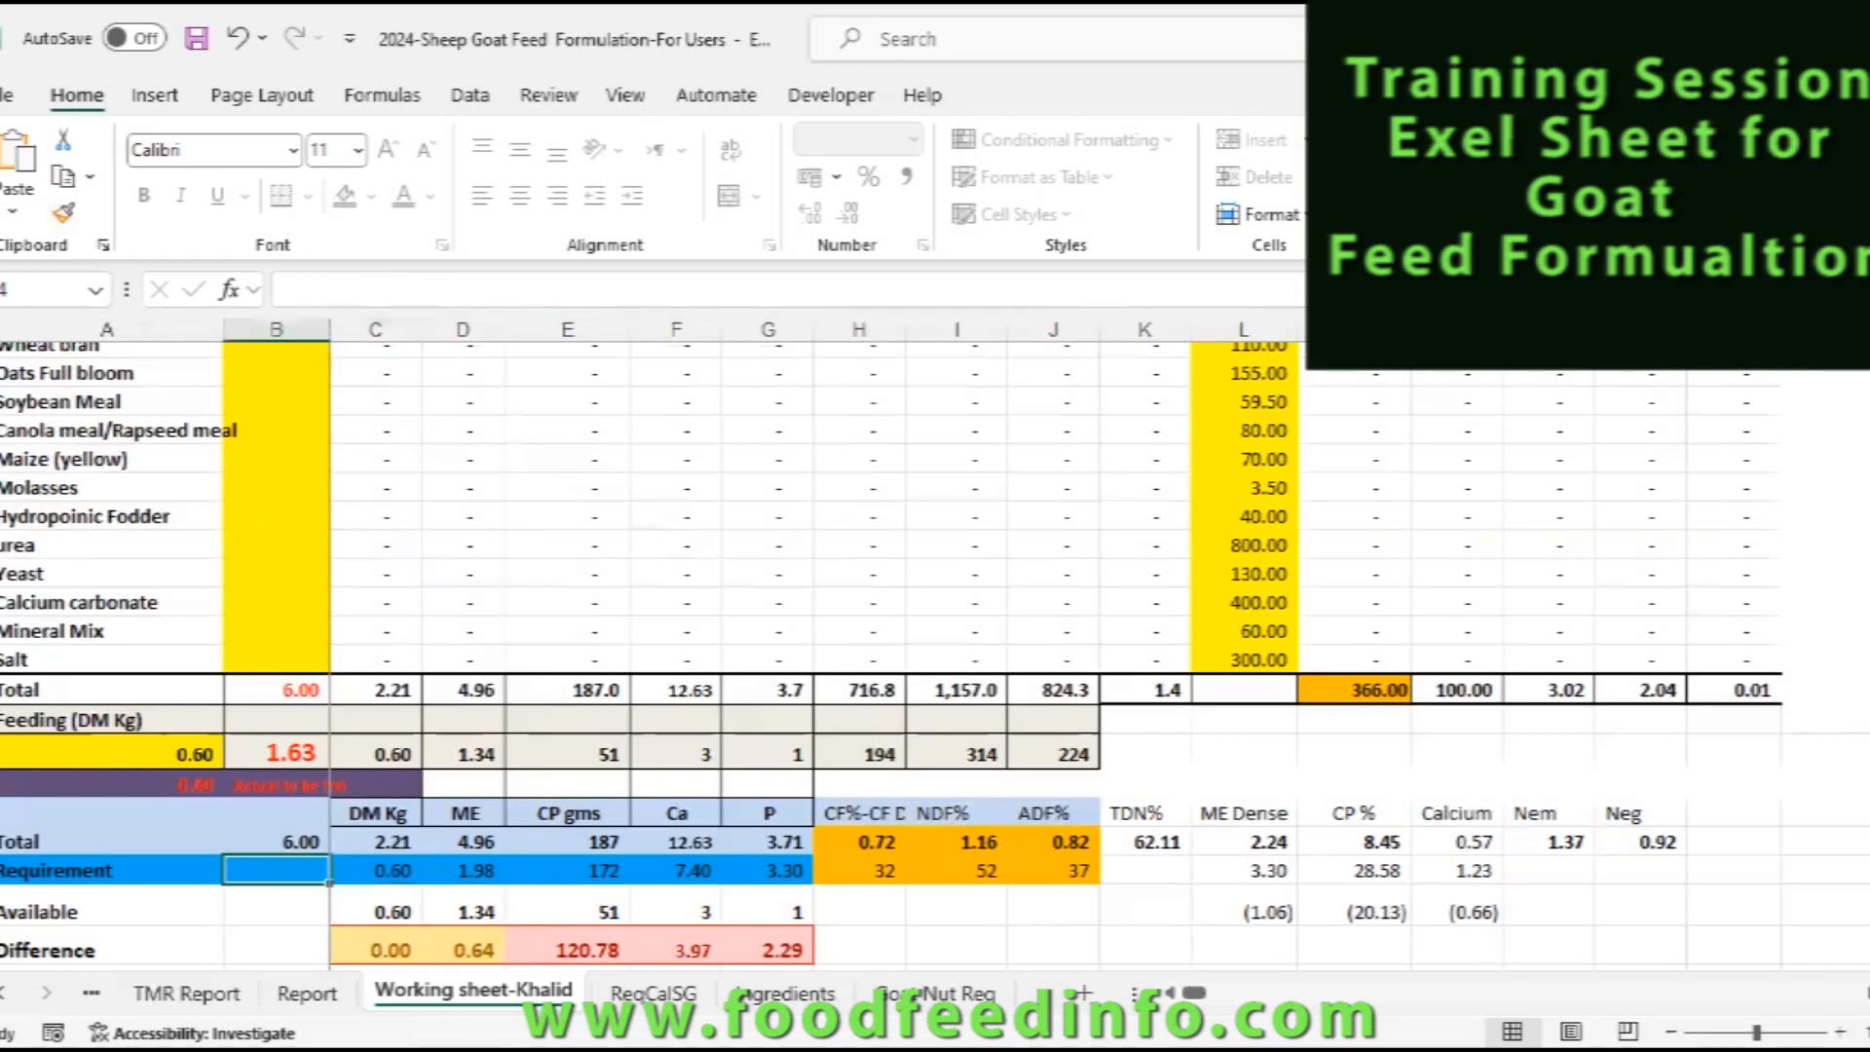
key(Left)
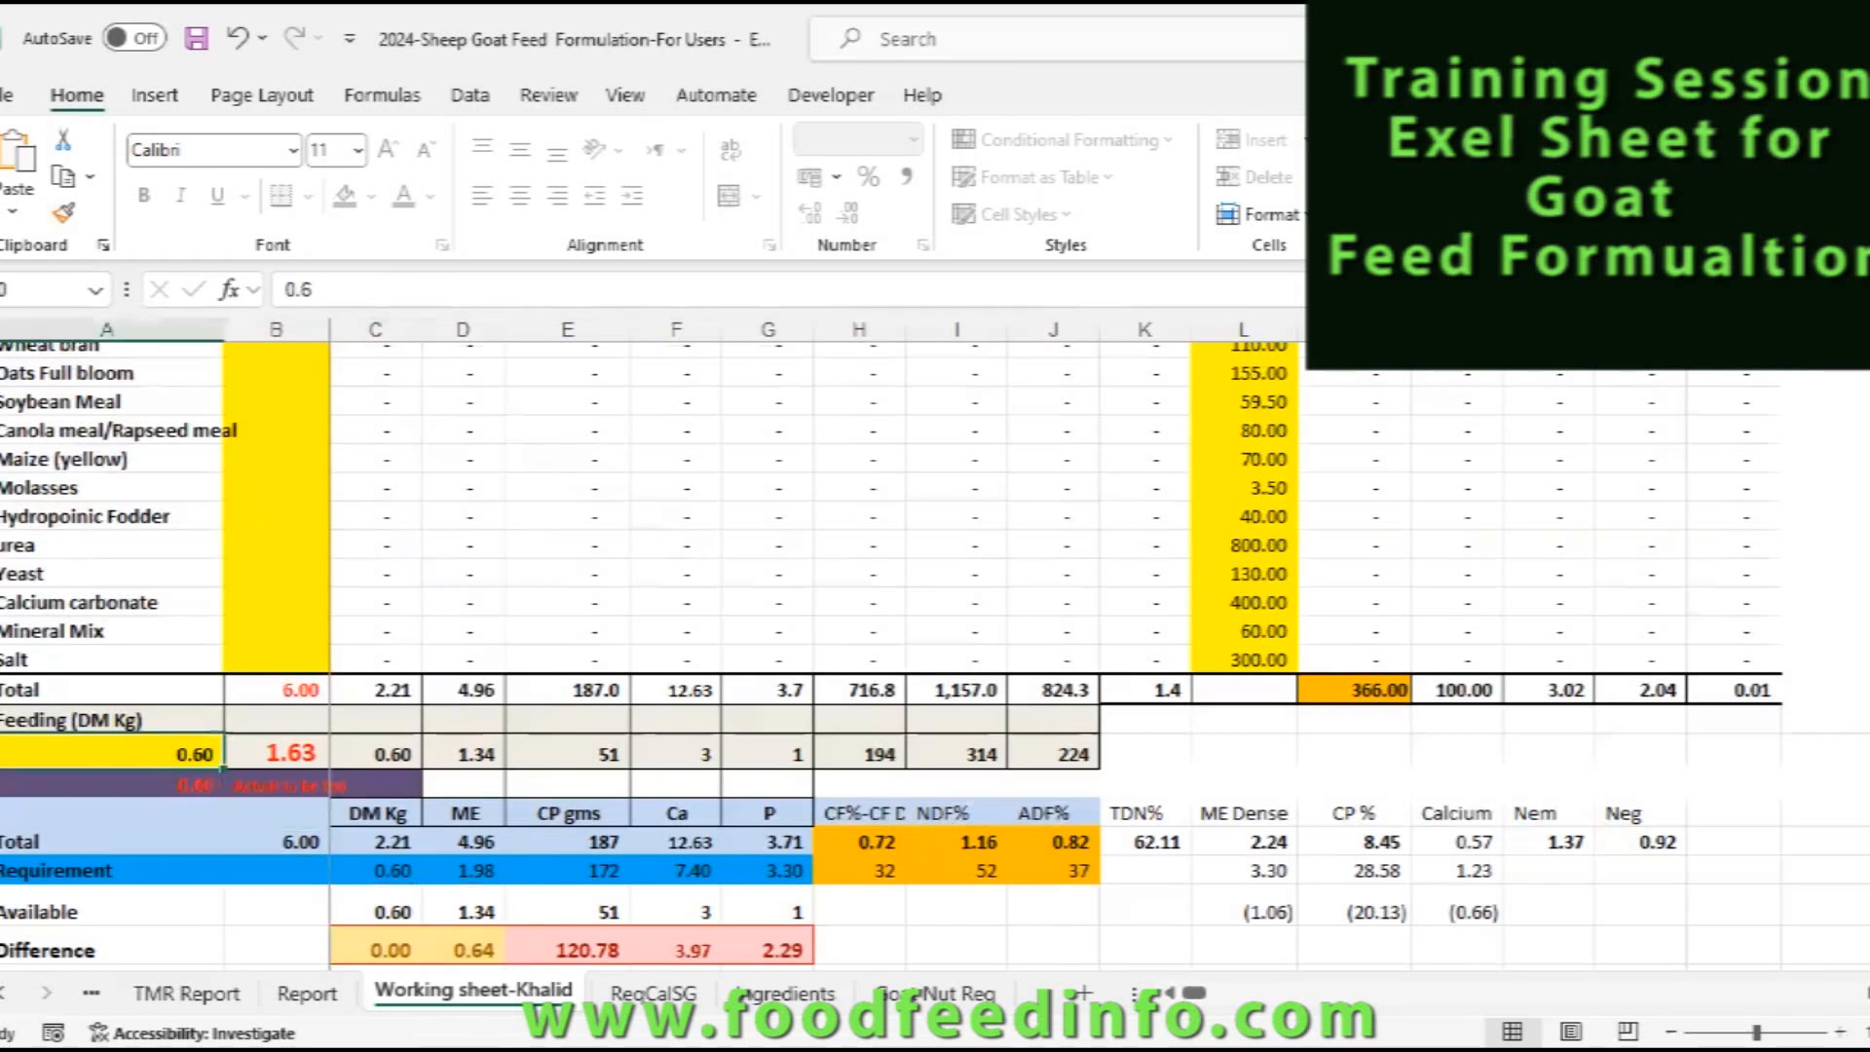
text(0.7)
key(Return)
key(Down)
key(Down)
key(Down)
key(Down)
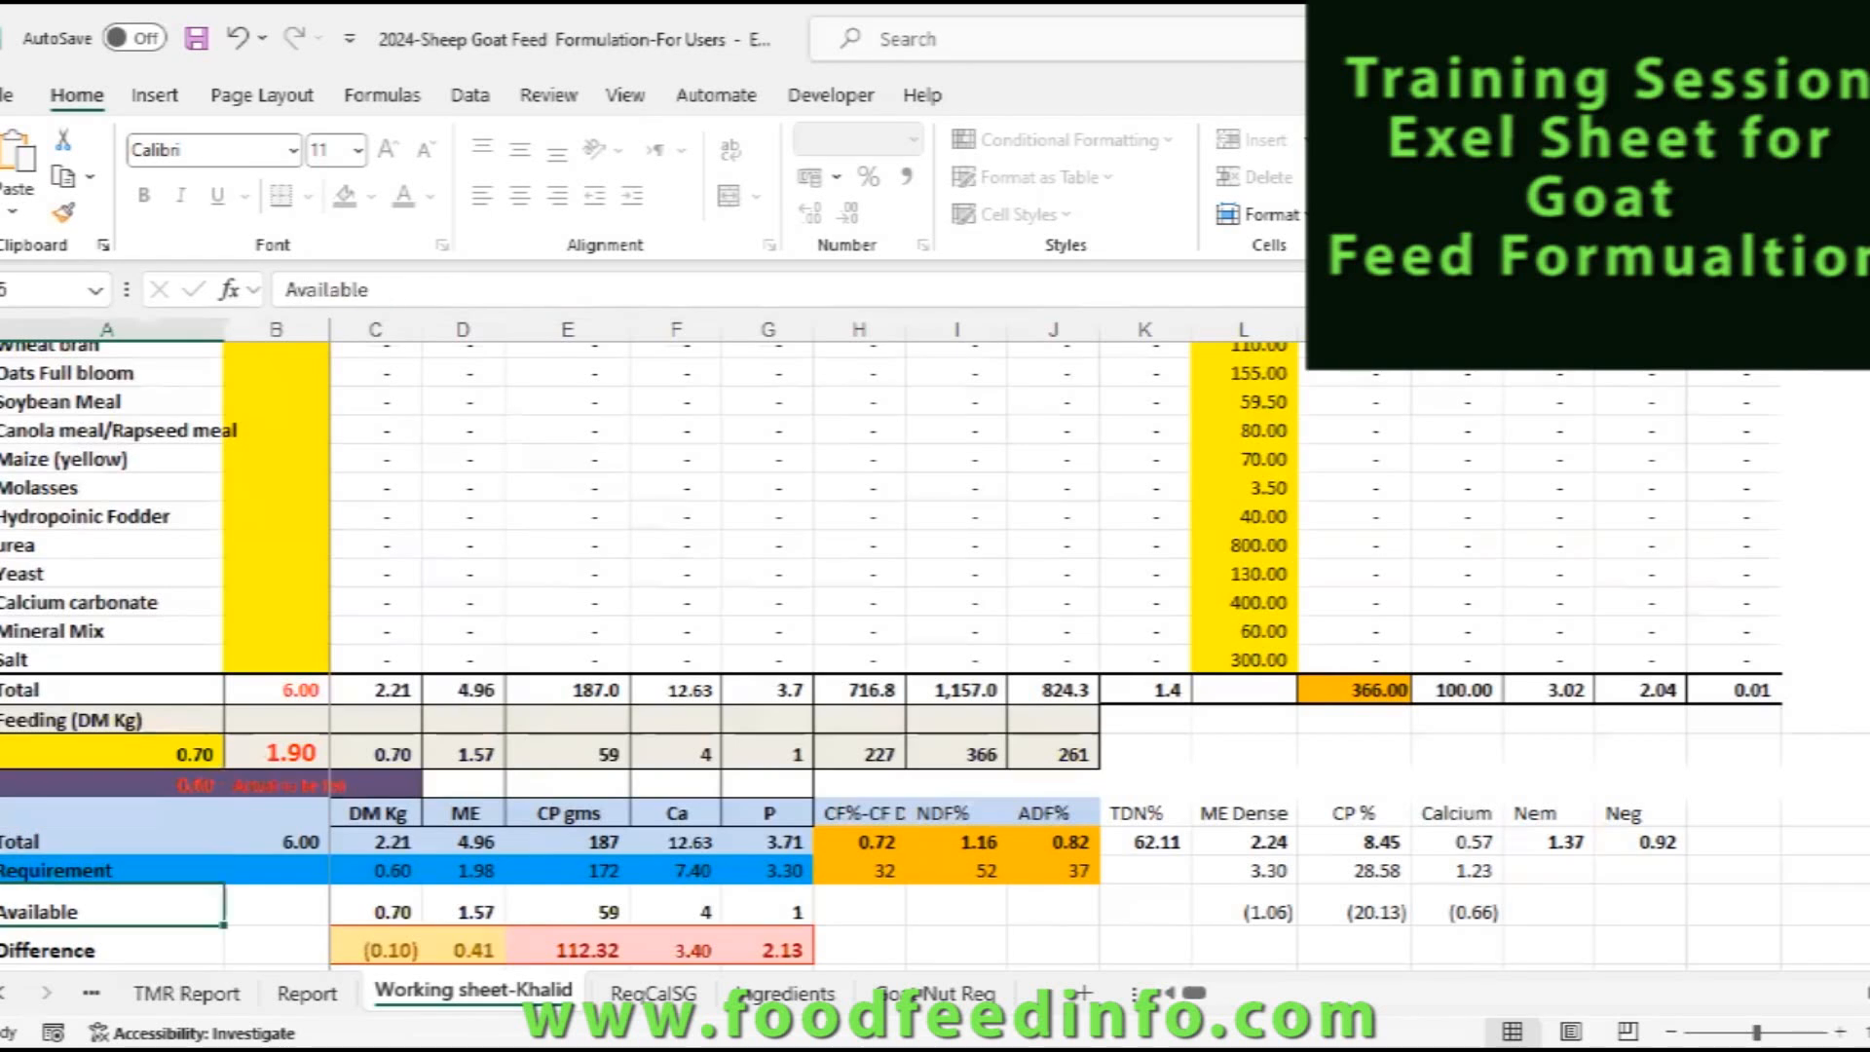
- Compare total, required and available ME, CP, Ca and P column by column, and highlight the Difference row from its label through P
key(Right)
key(Right)
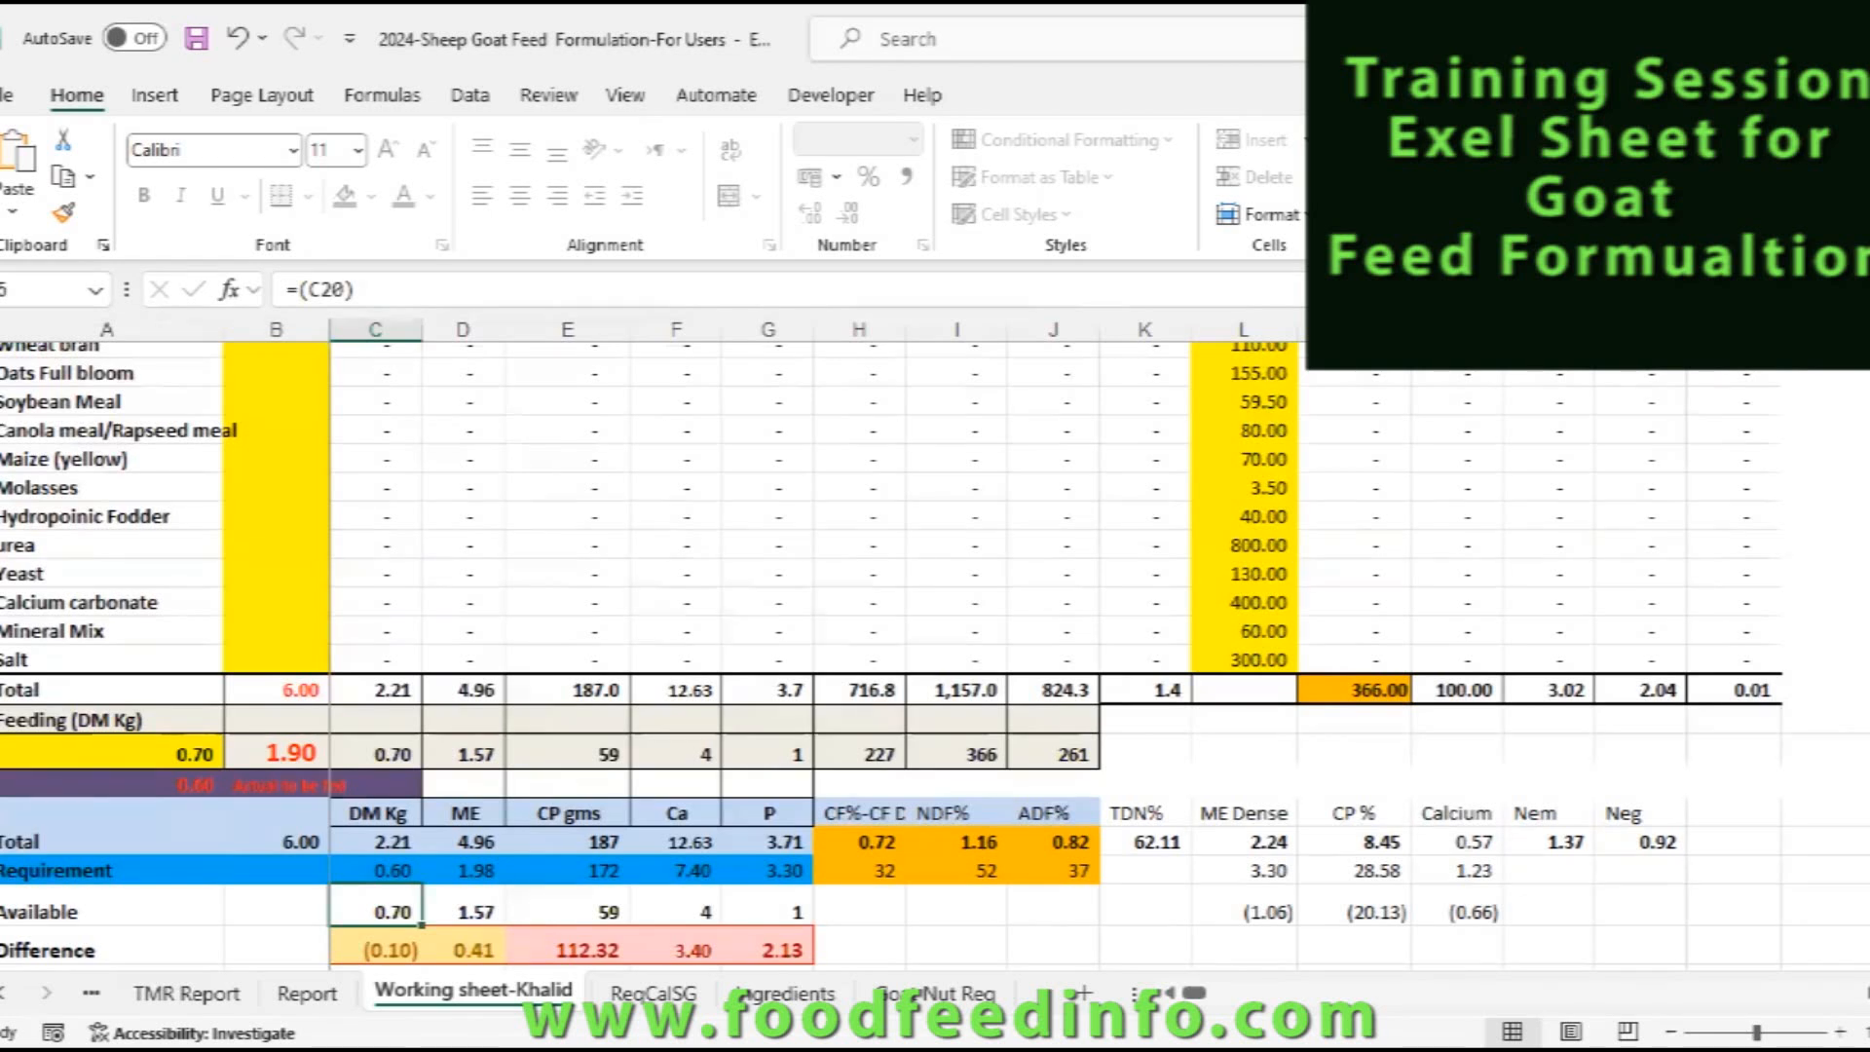
key(Right)
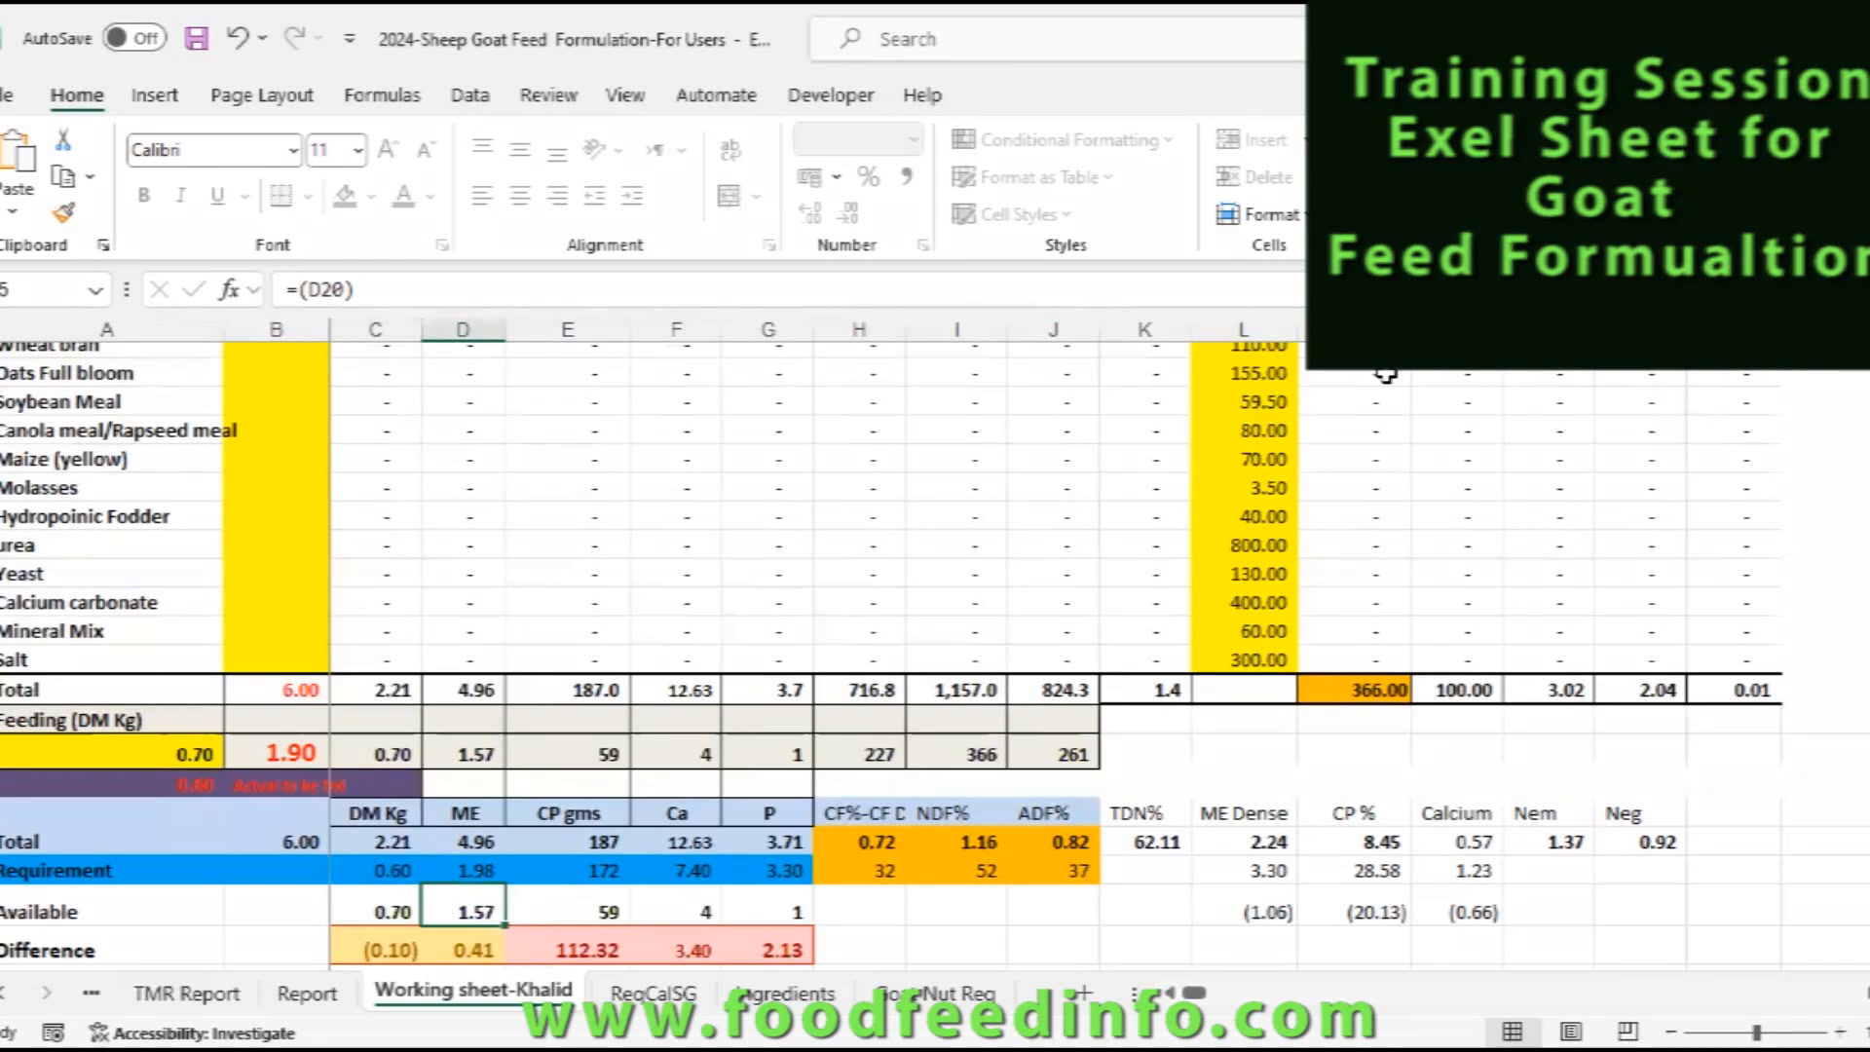
drag(467, 814, 465, 904)
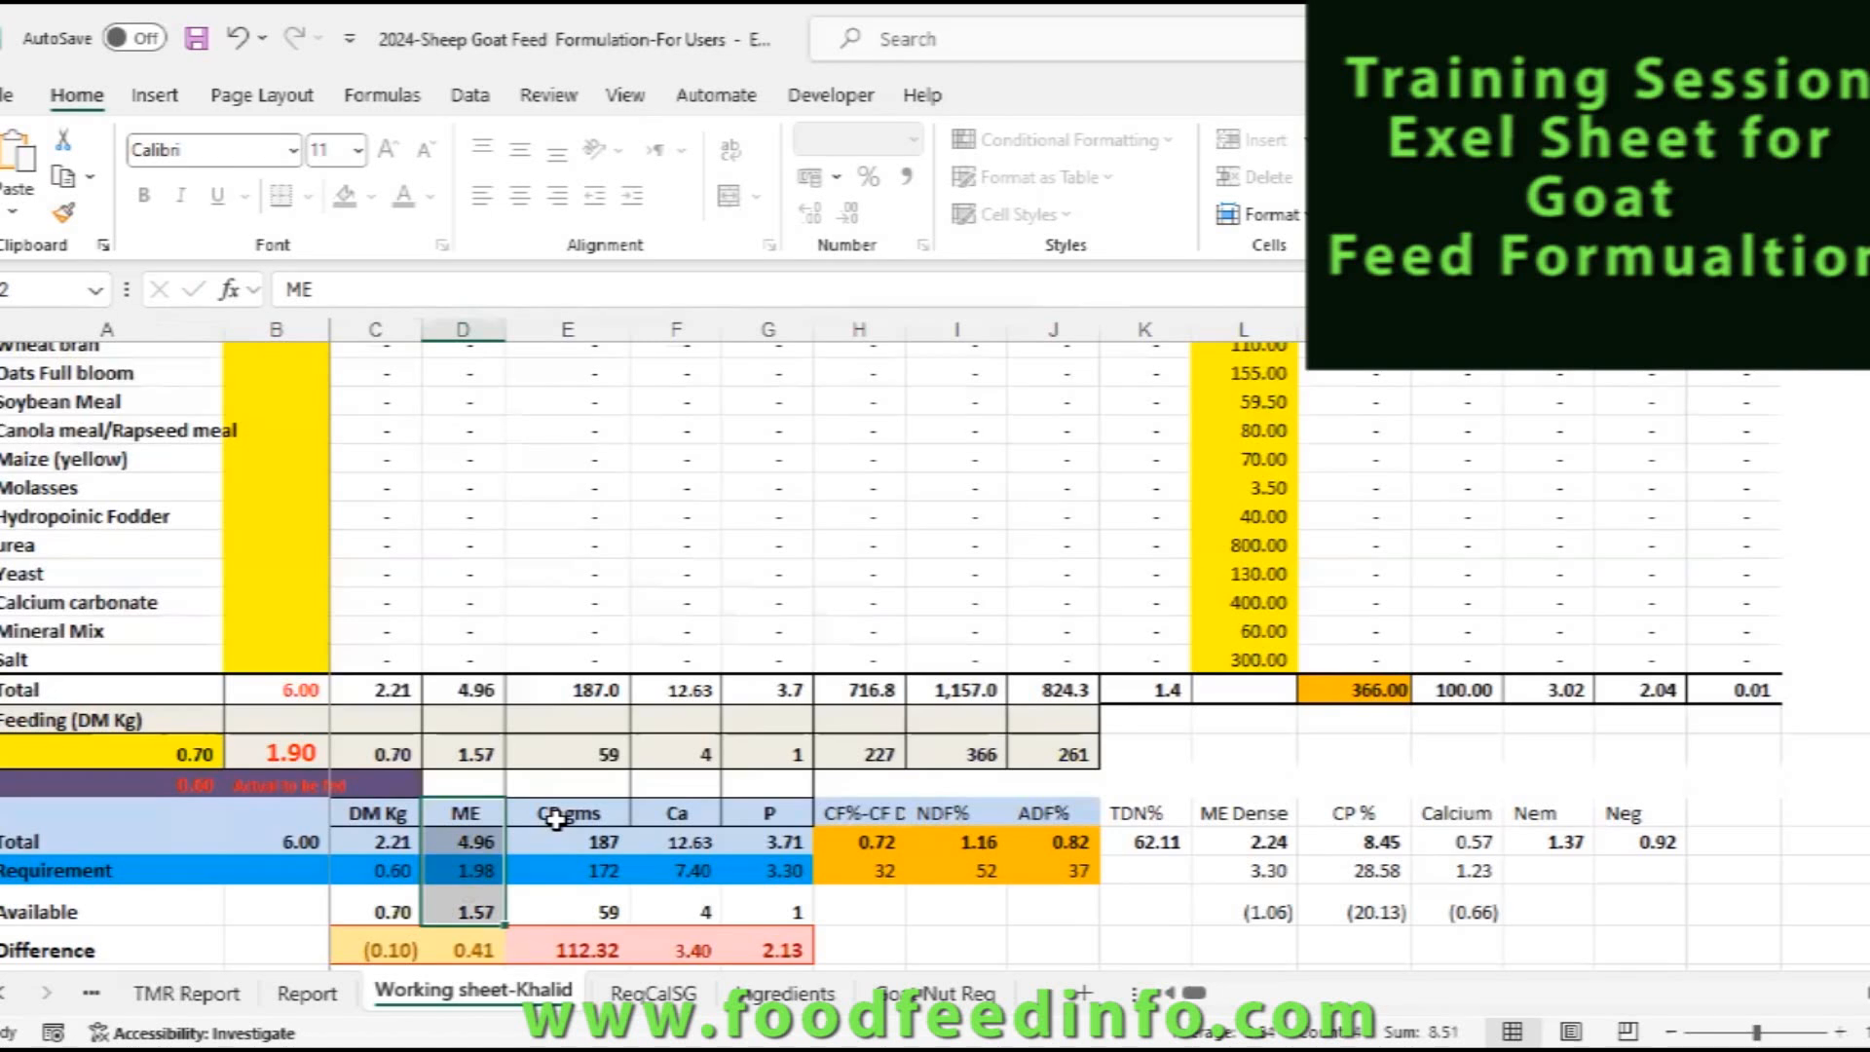
drag(567, 814, 571, 909)
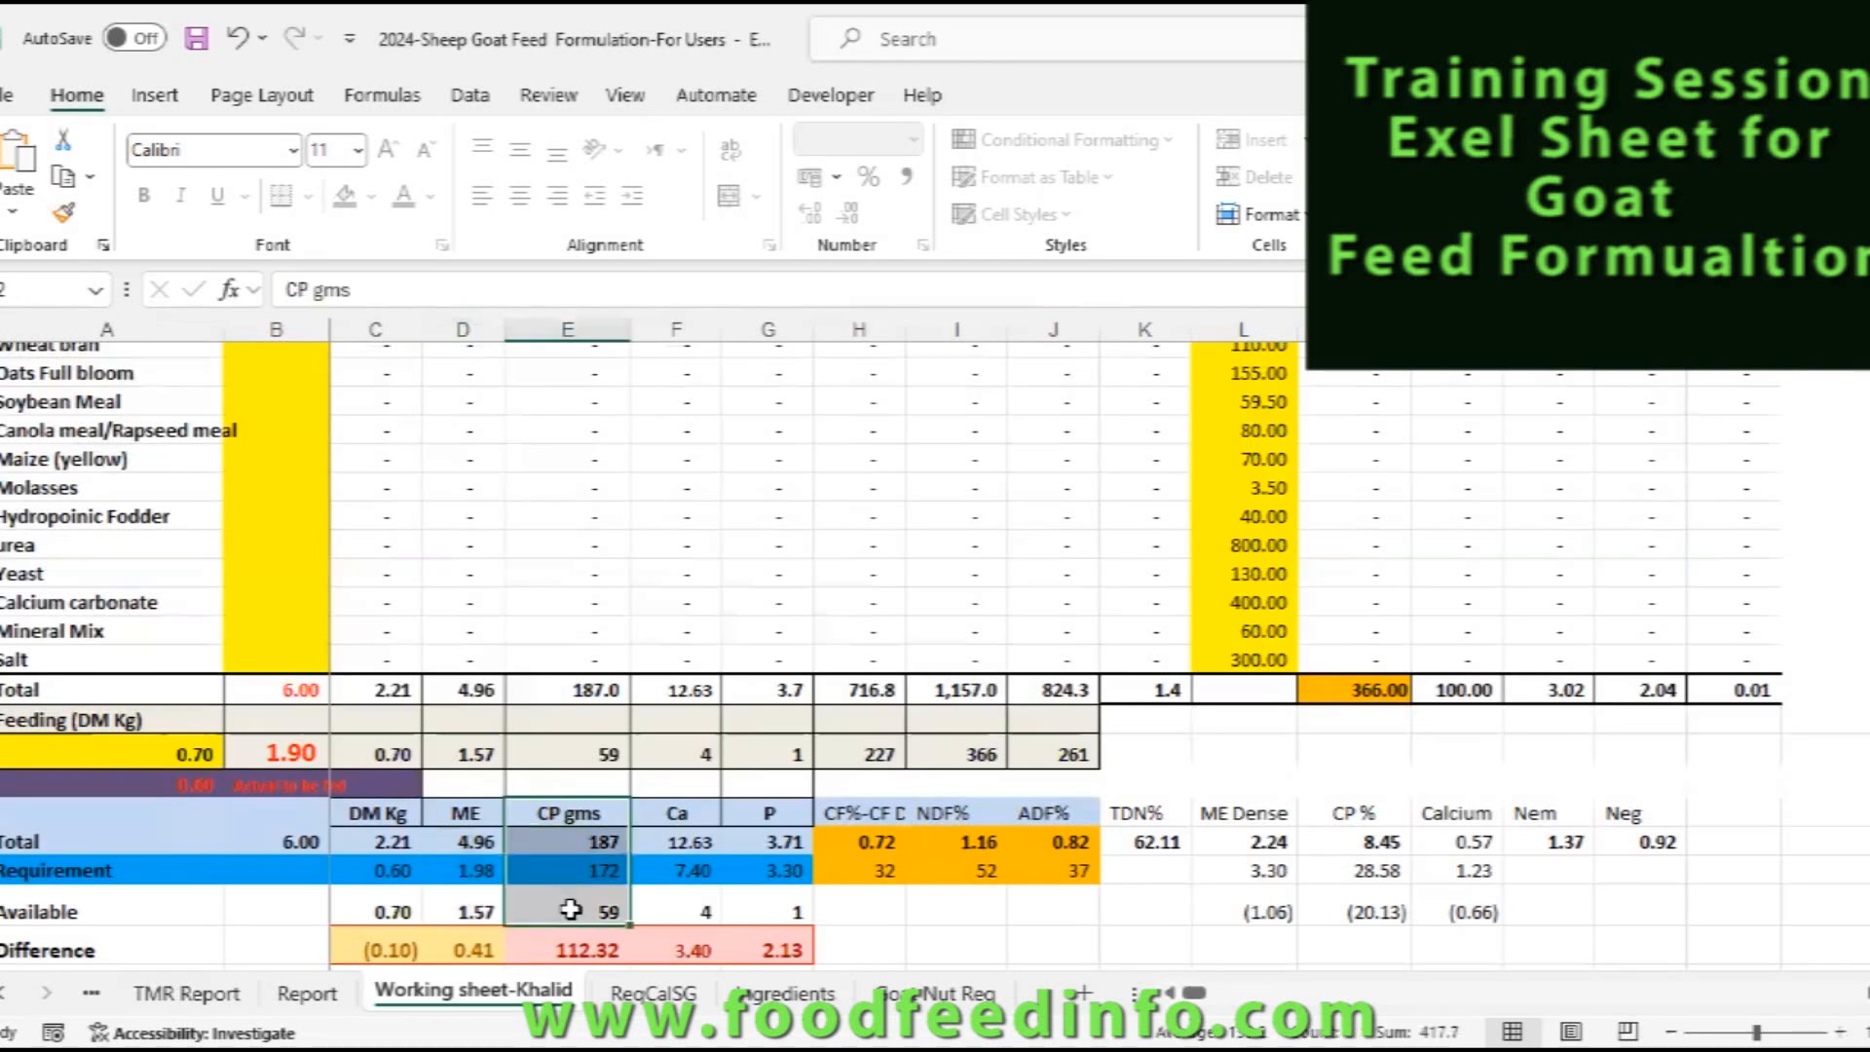
drag(682, 813, 686, 911)
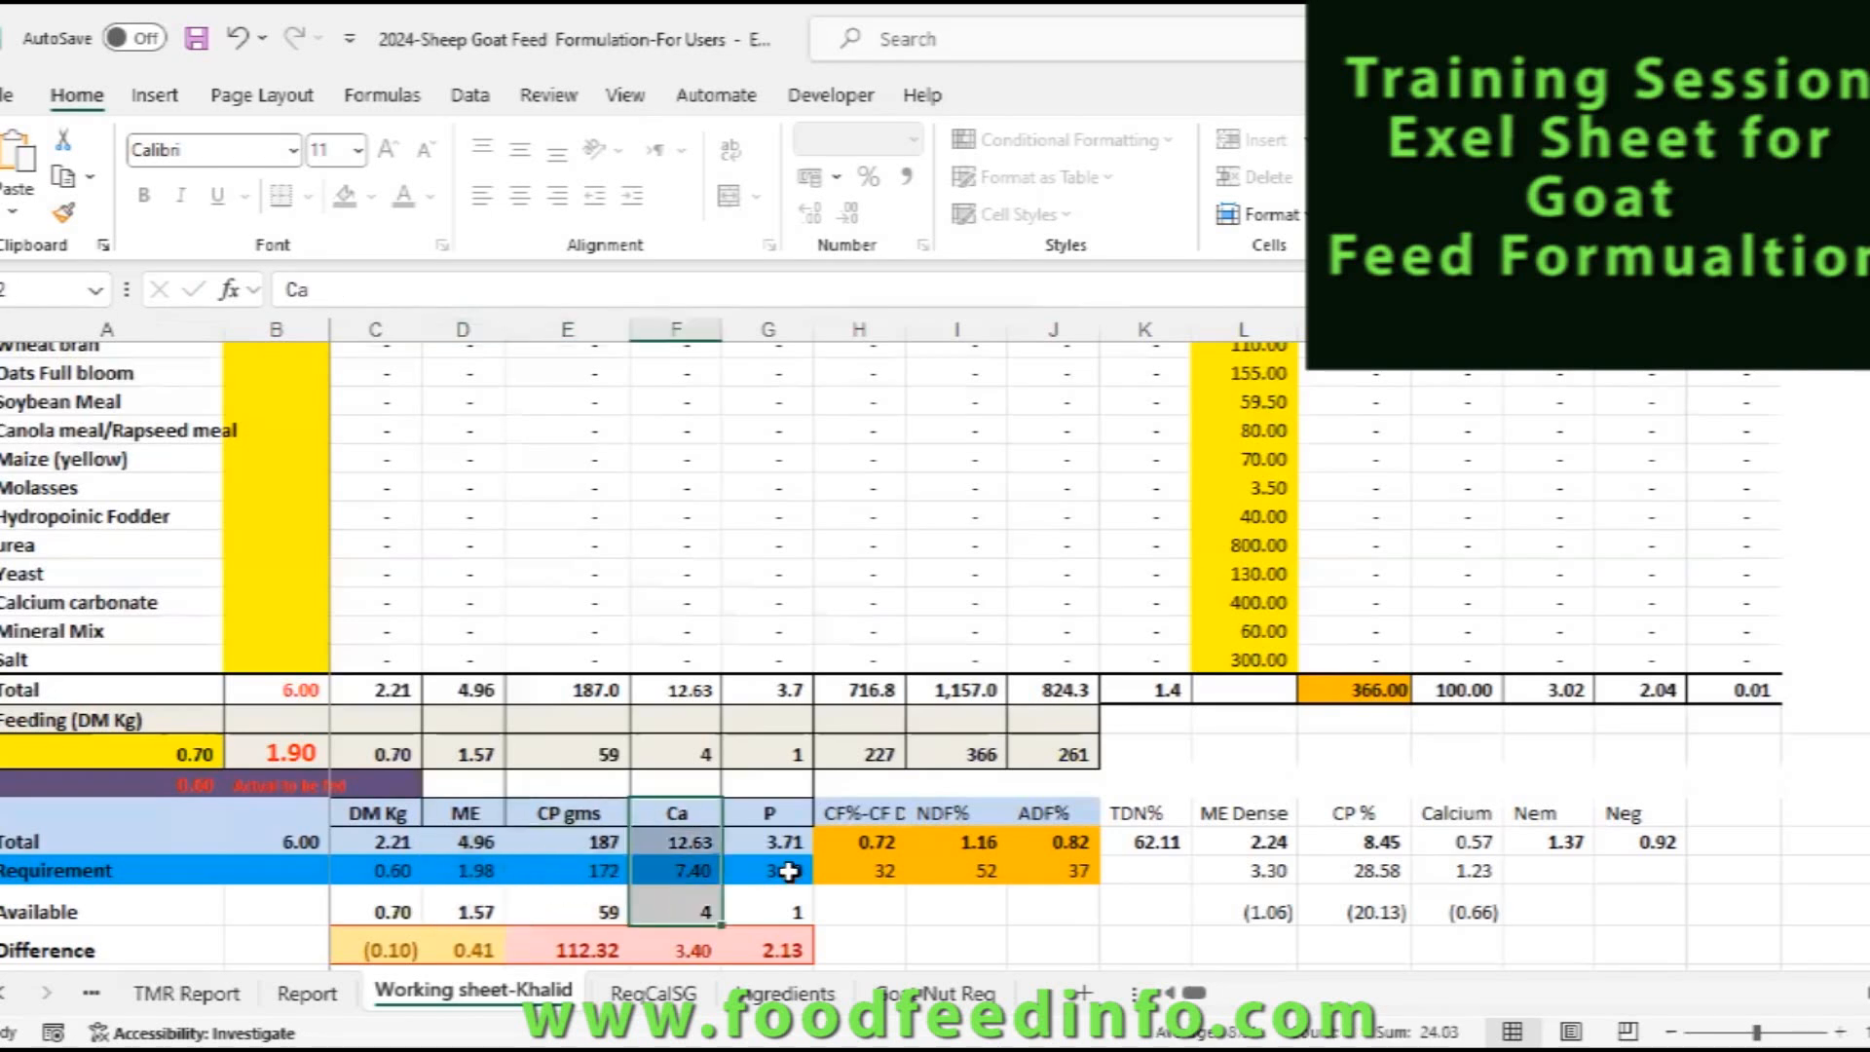
drag(795, 813, 788, 911)
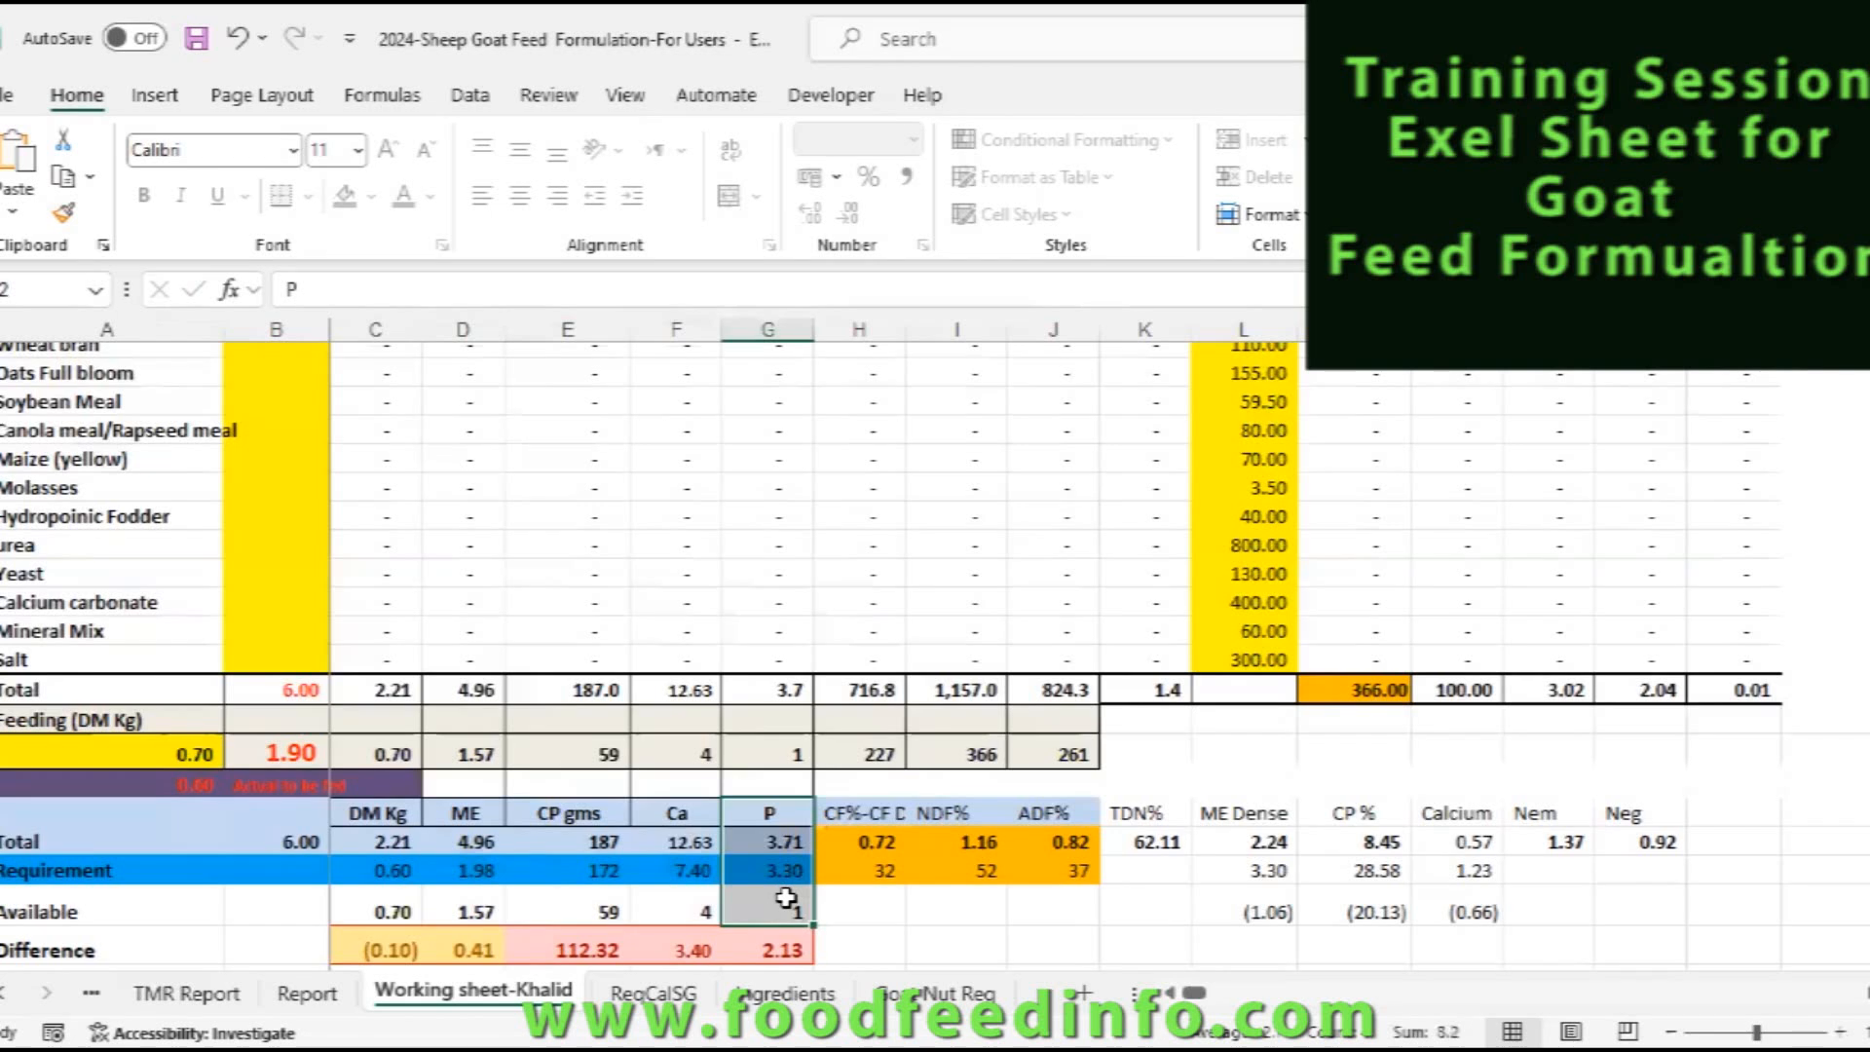
click(115, 957)
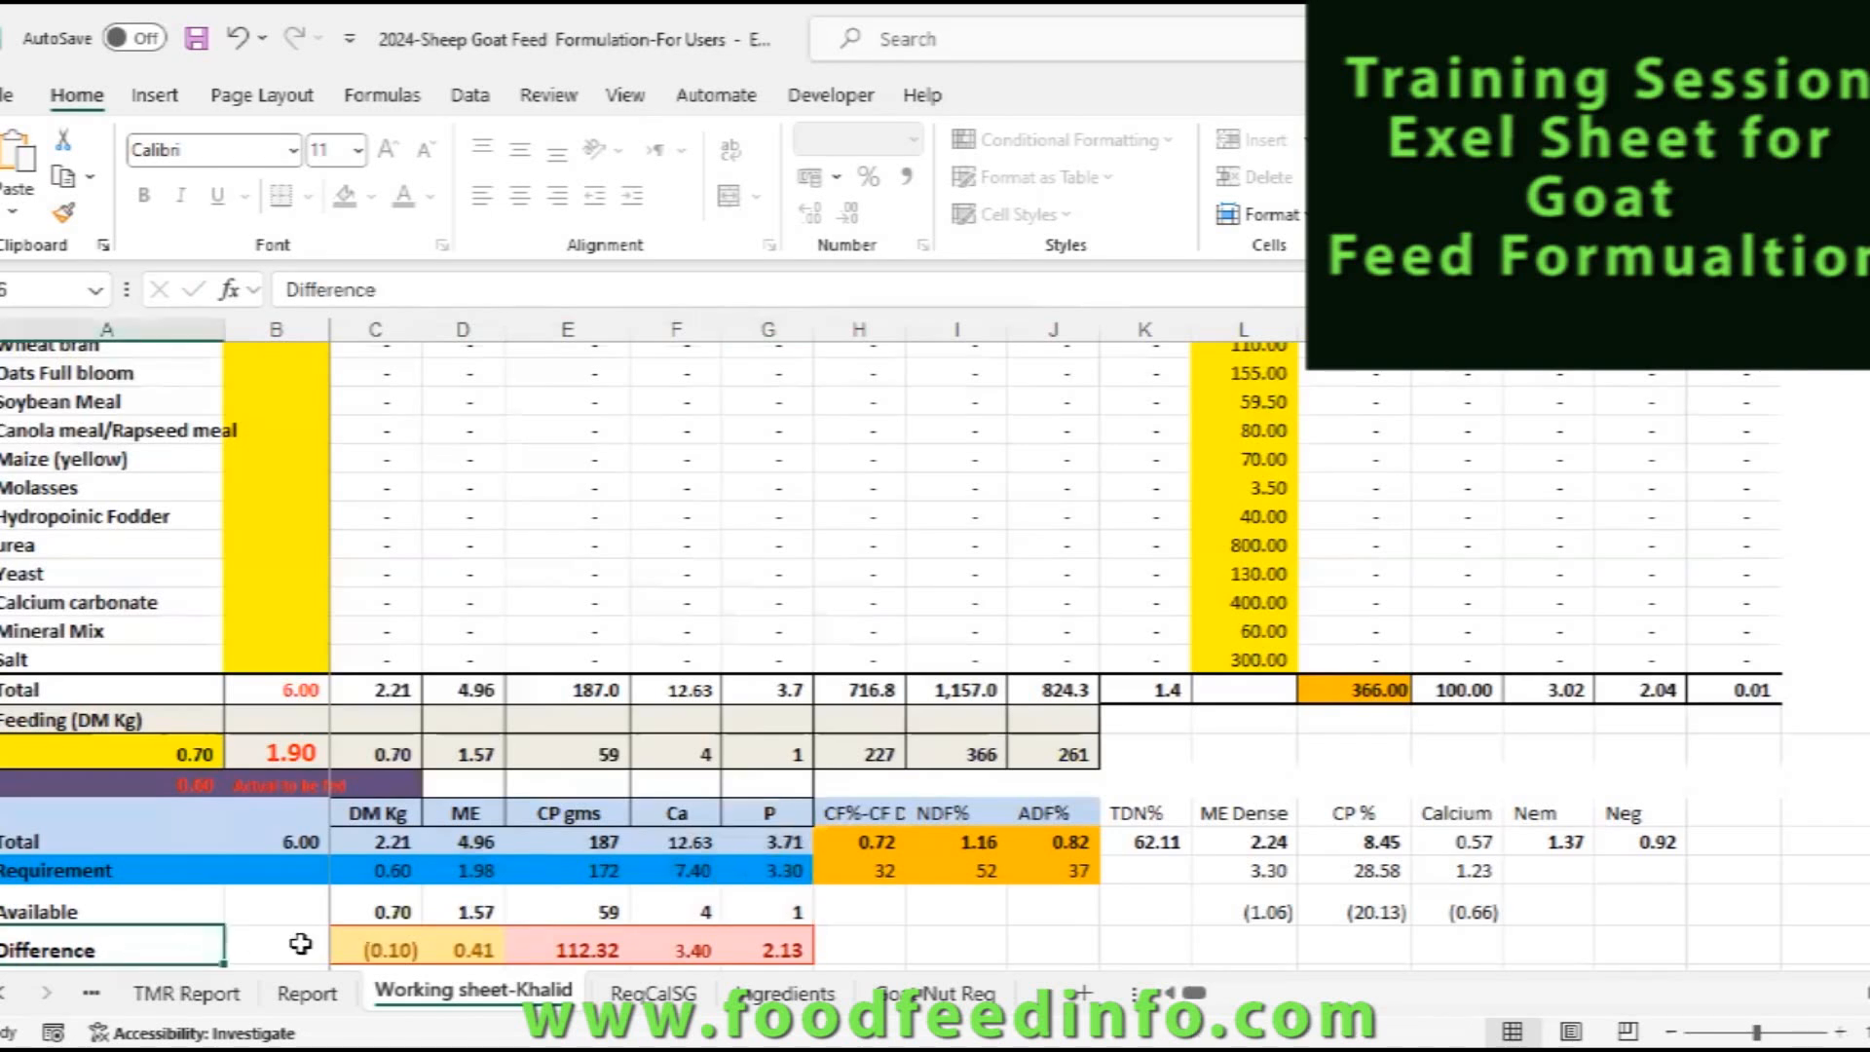
drag(740, 951, 787, 952)
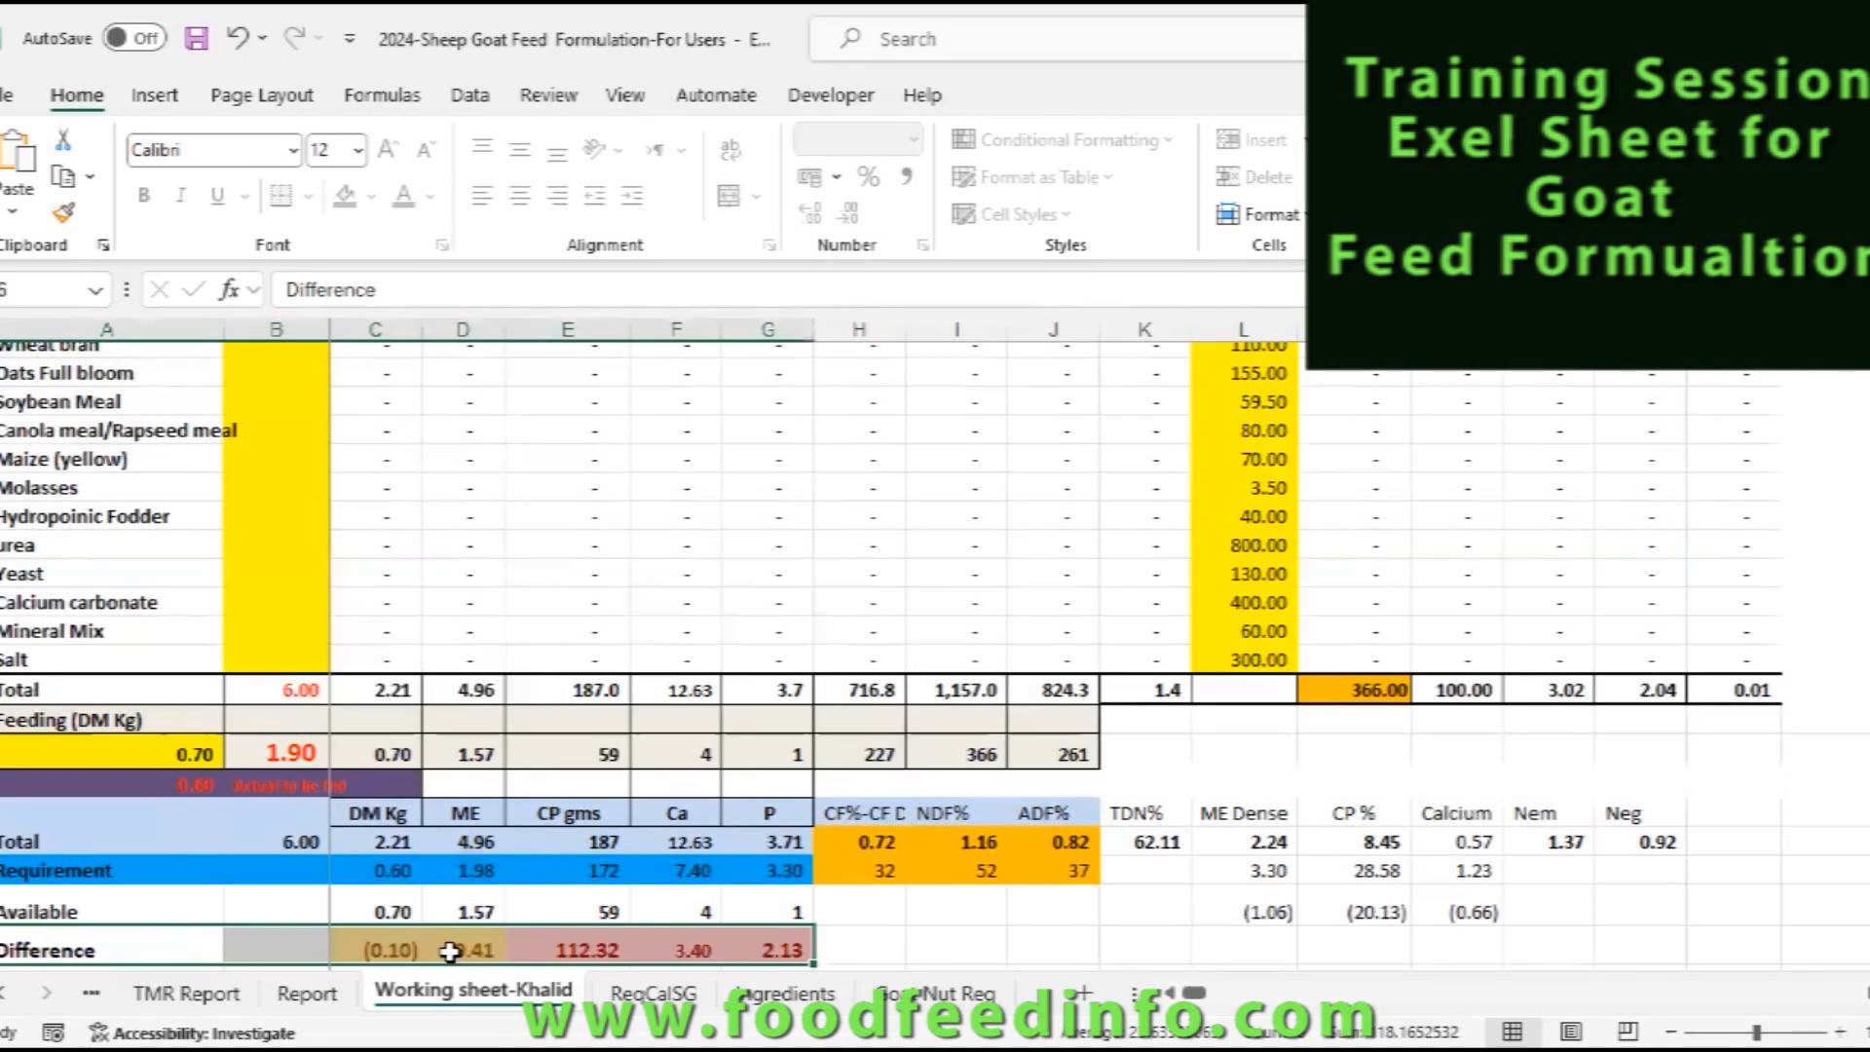
- Inspect the Difference row formulas for DM Kg and ME, and compare the differences across ME, CP, Ca and P
click(378, 951)
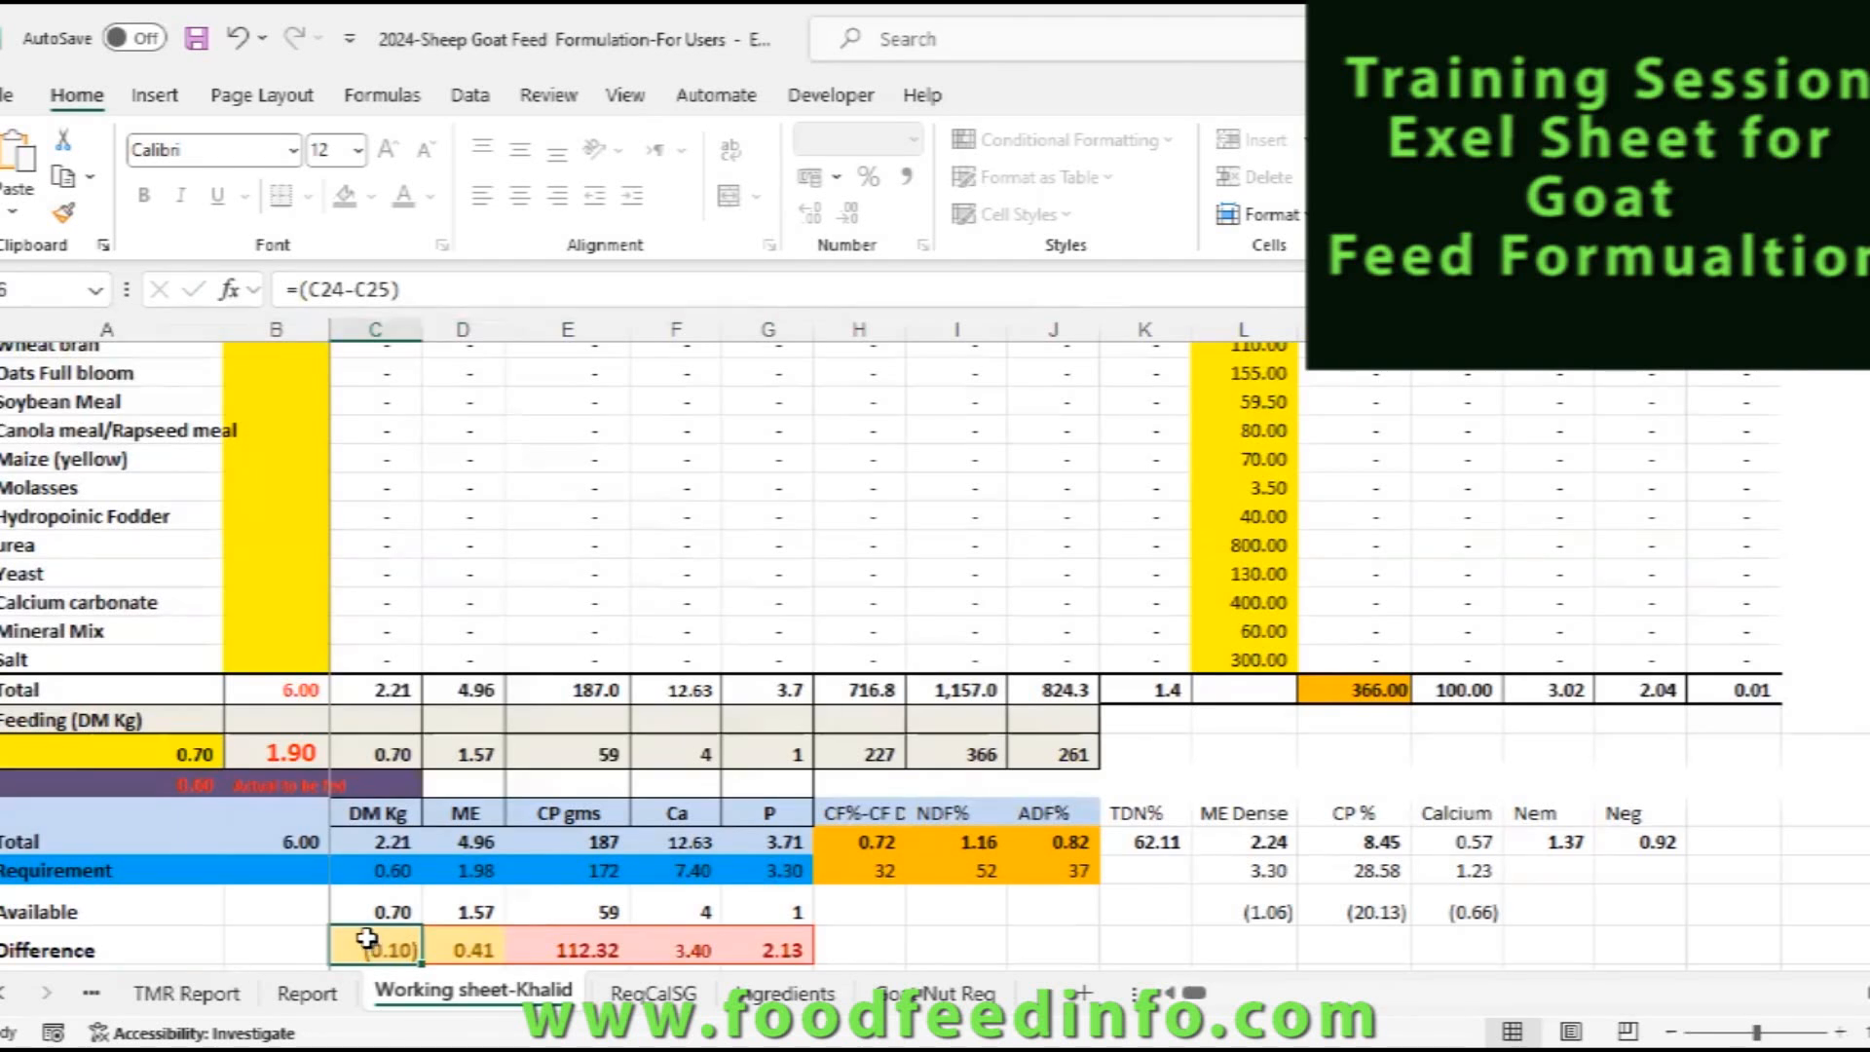
drag(462, 949, 763, 950)
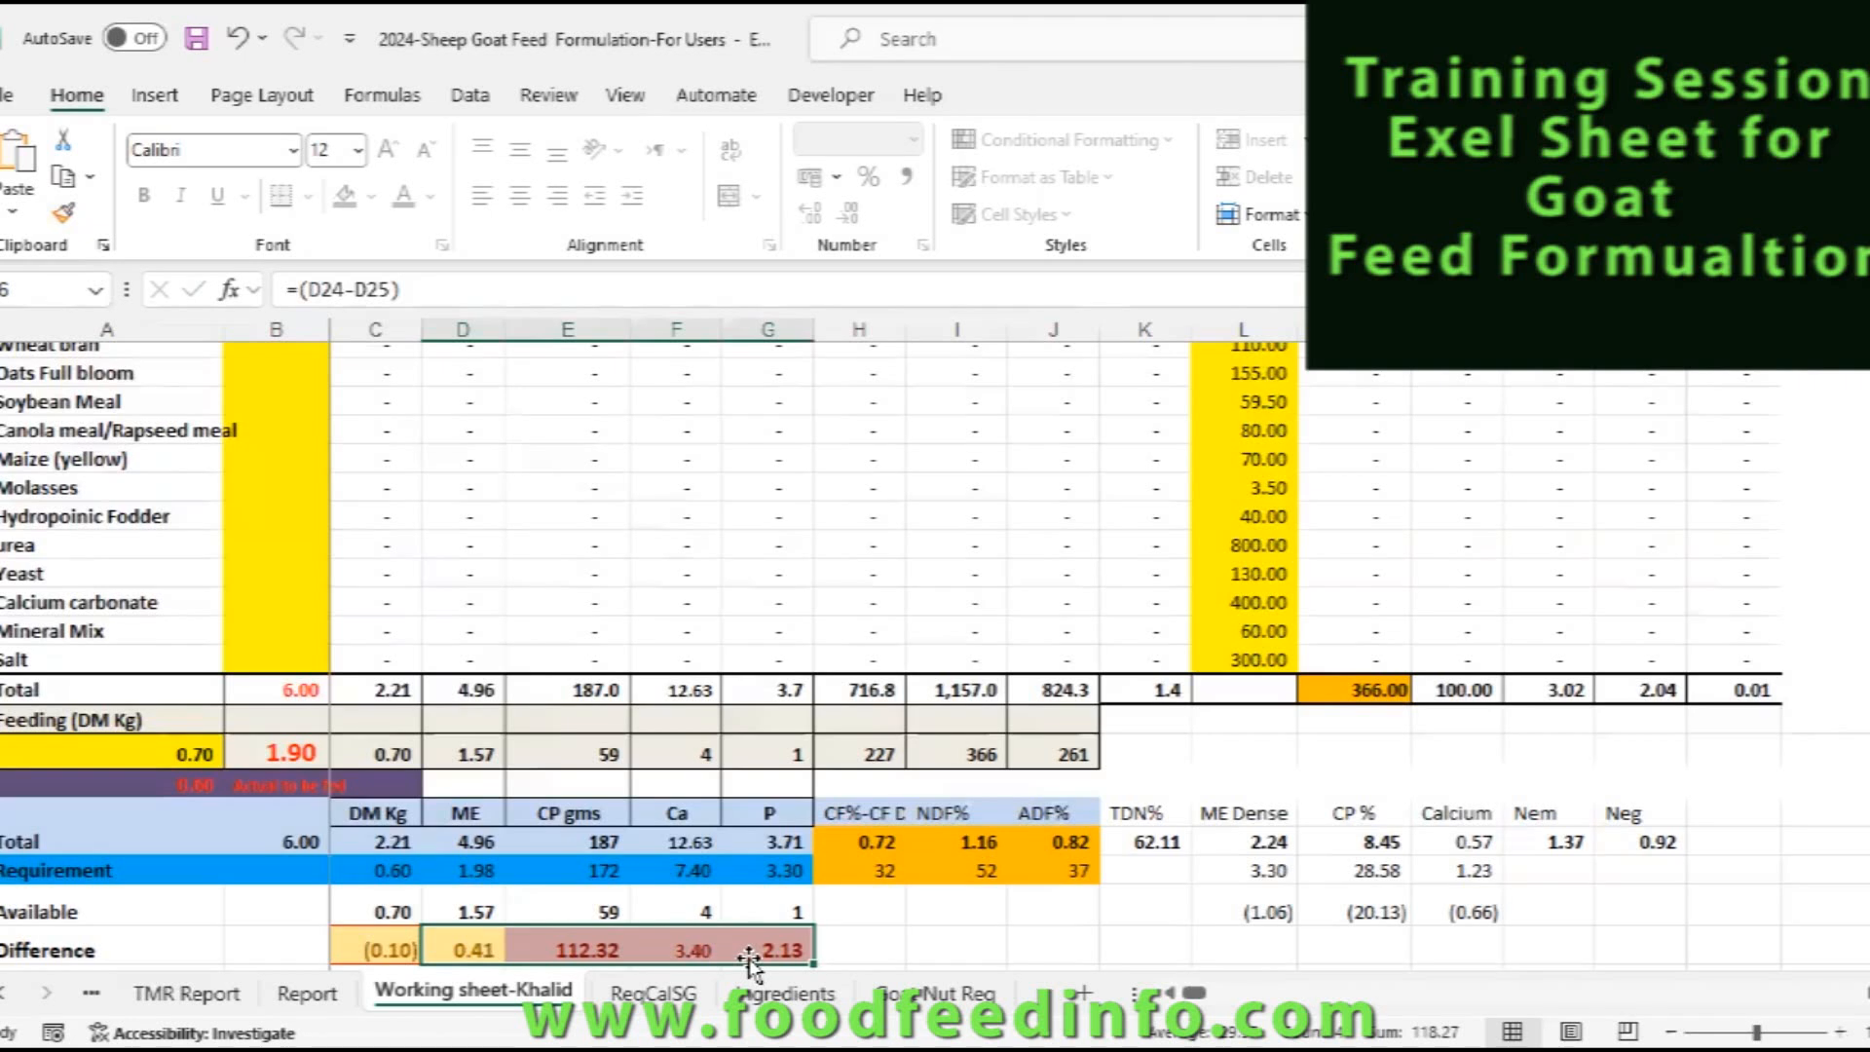
click(452, 912)
click(450, 938)
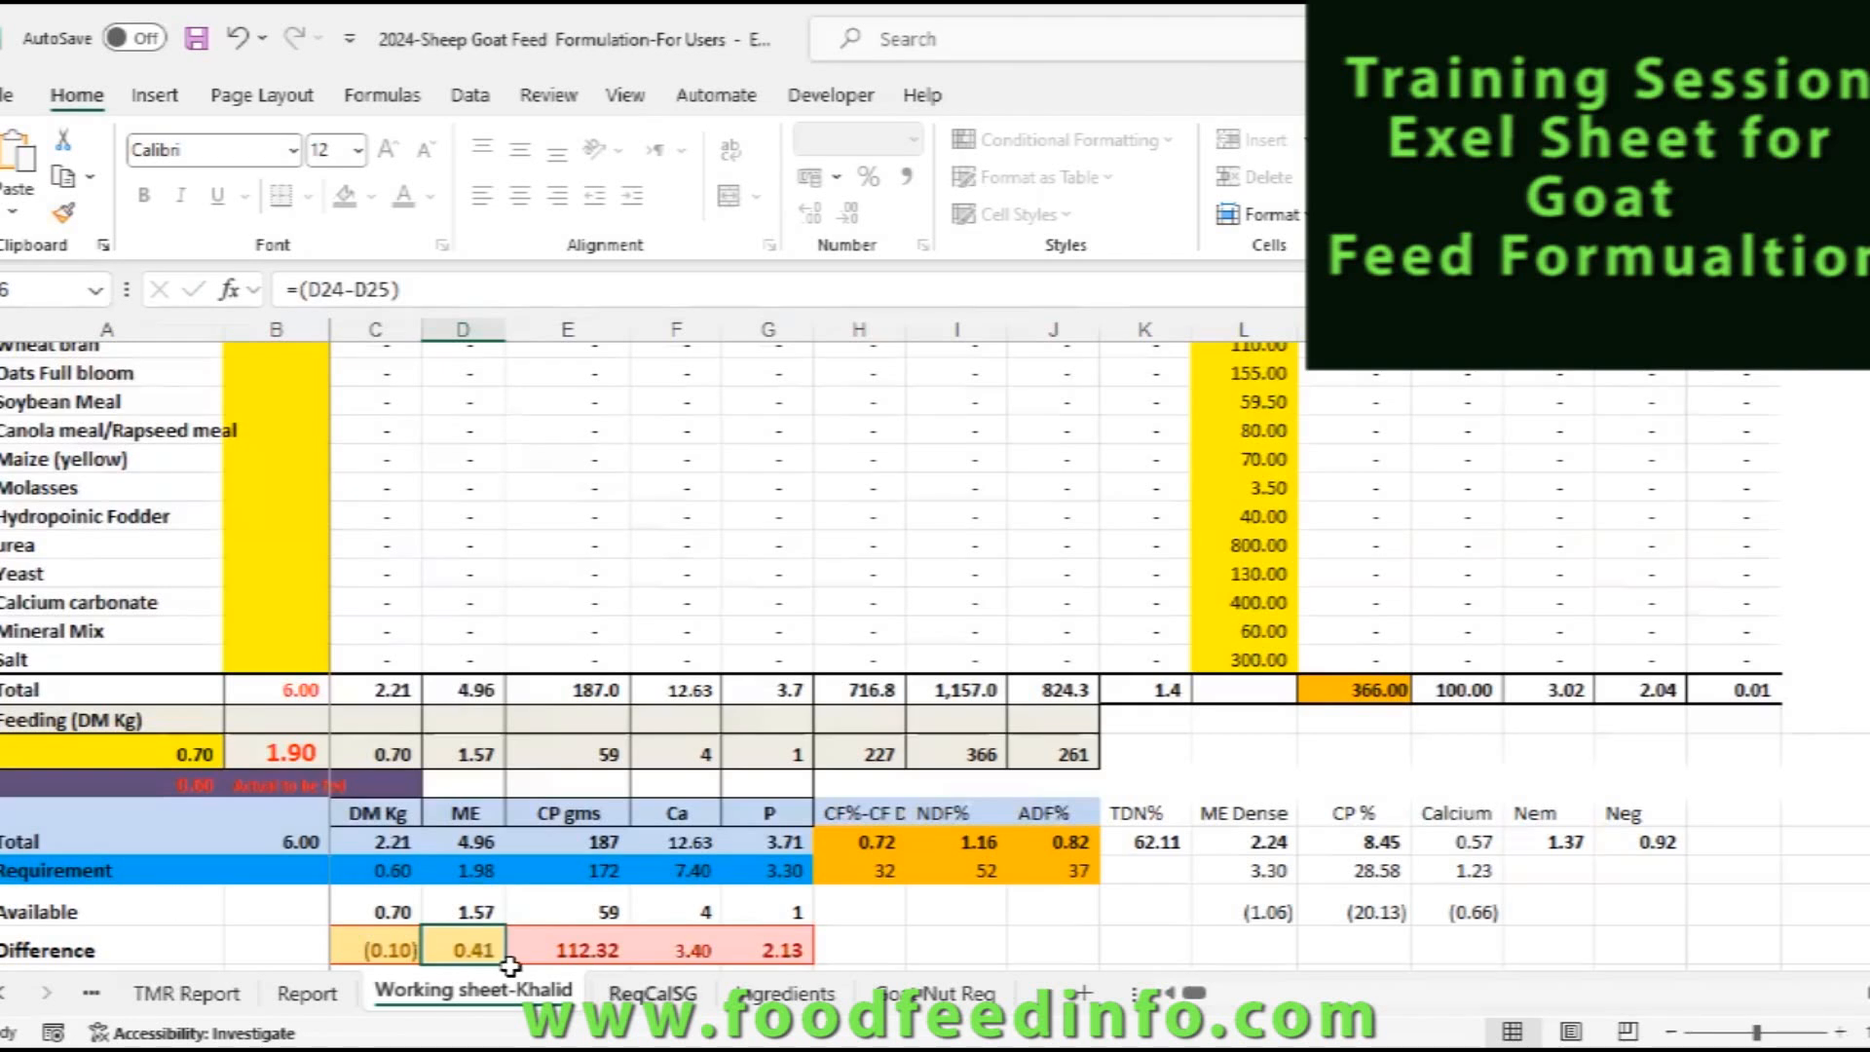
click(324, 920)
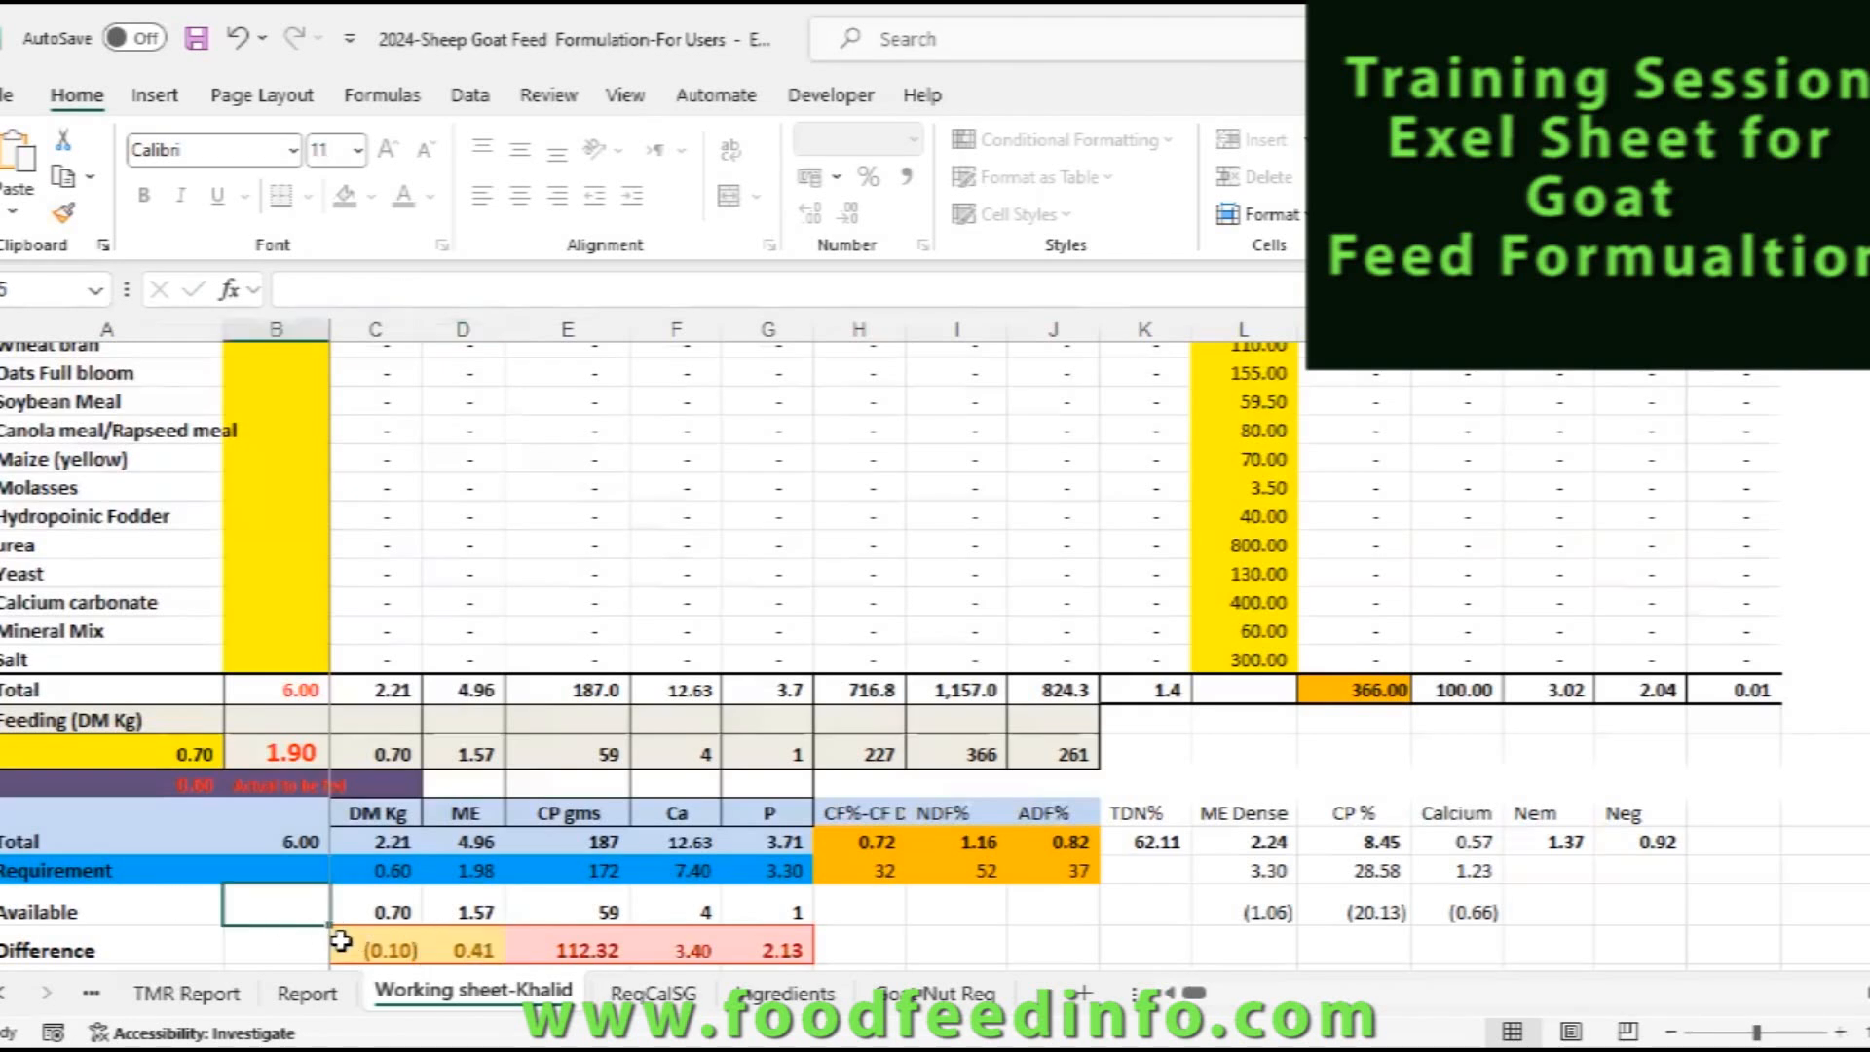
click(470, 942)
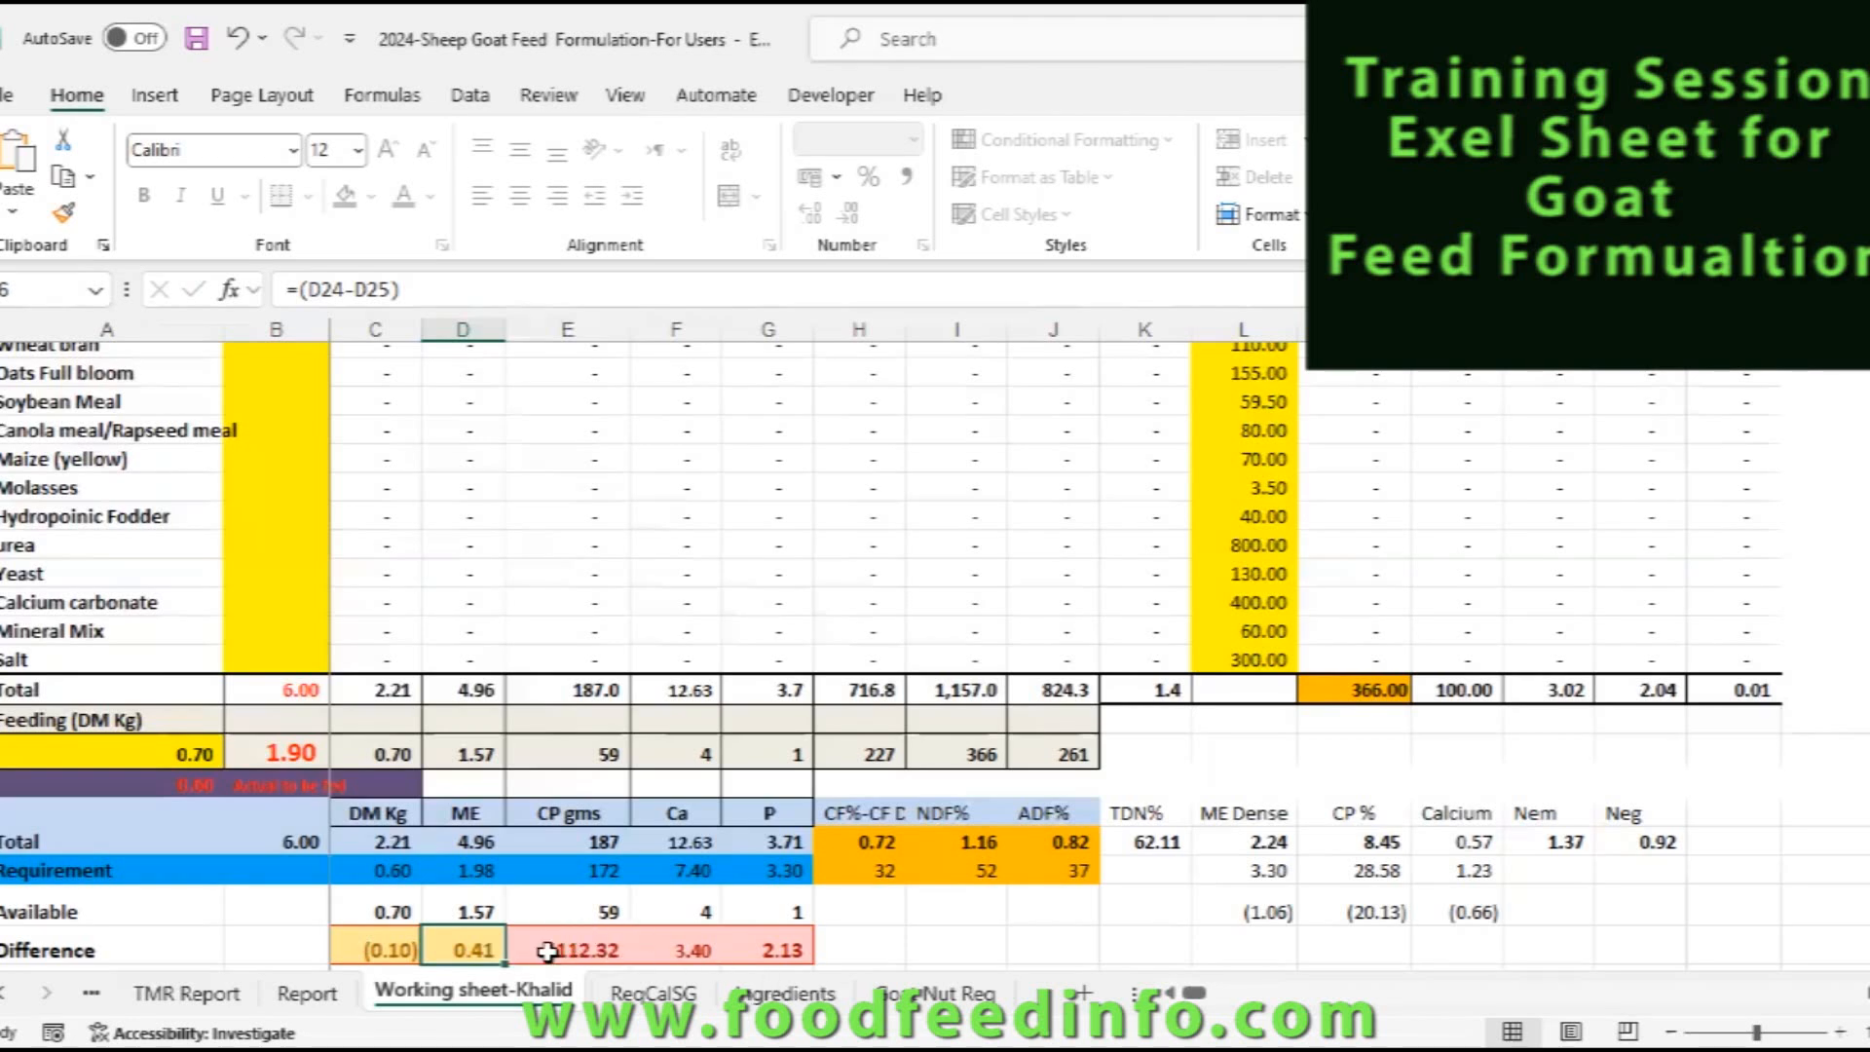
click(268, 943)
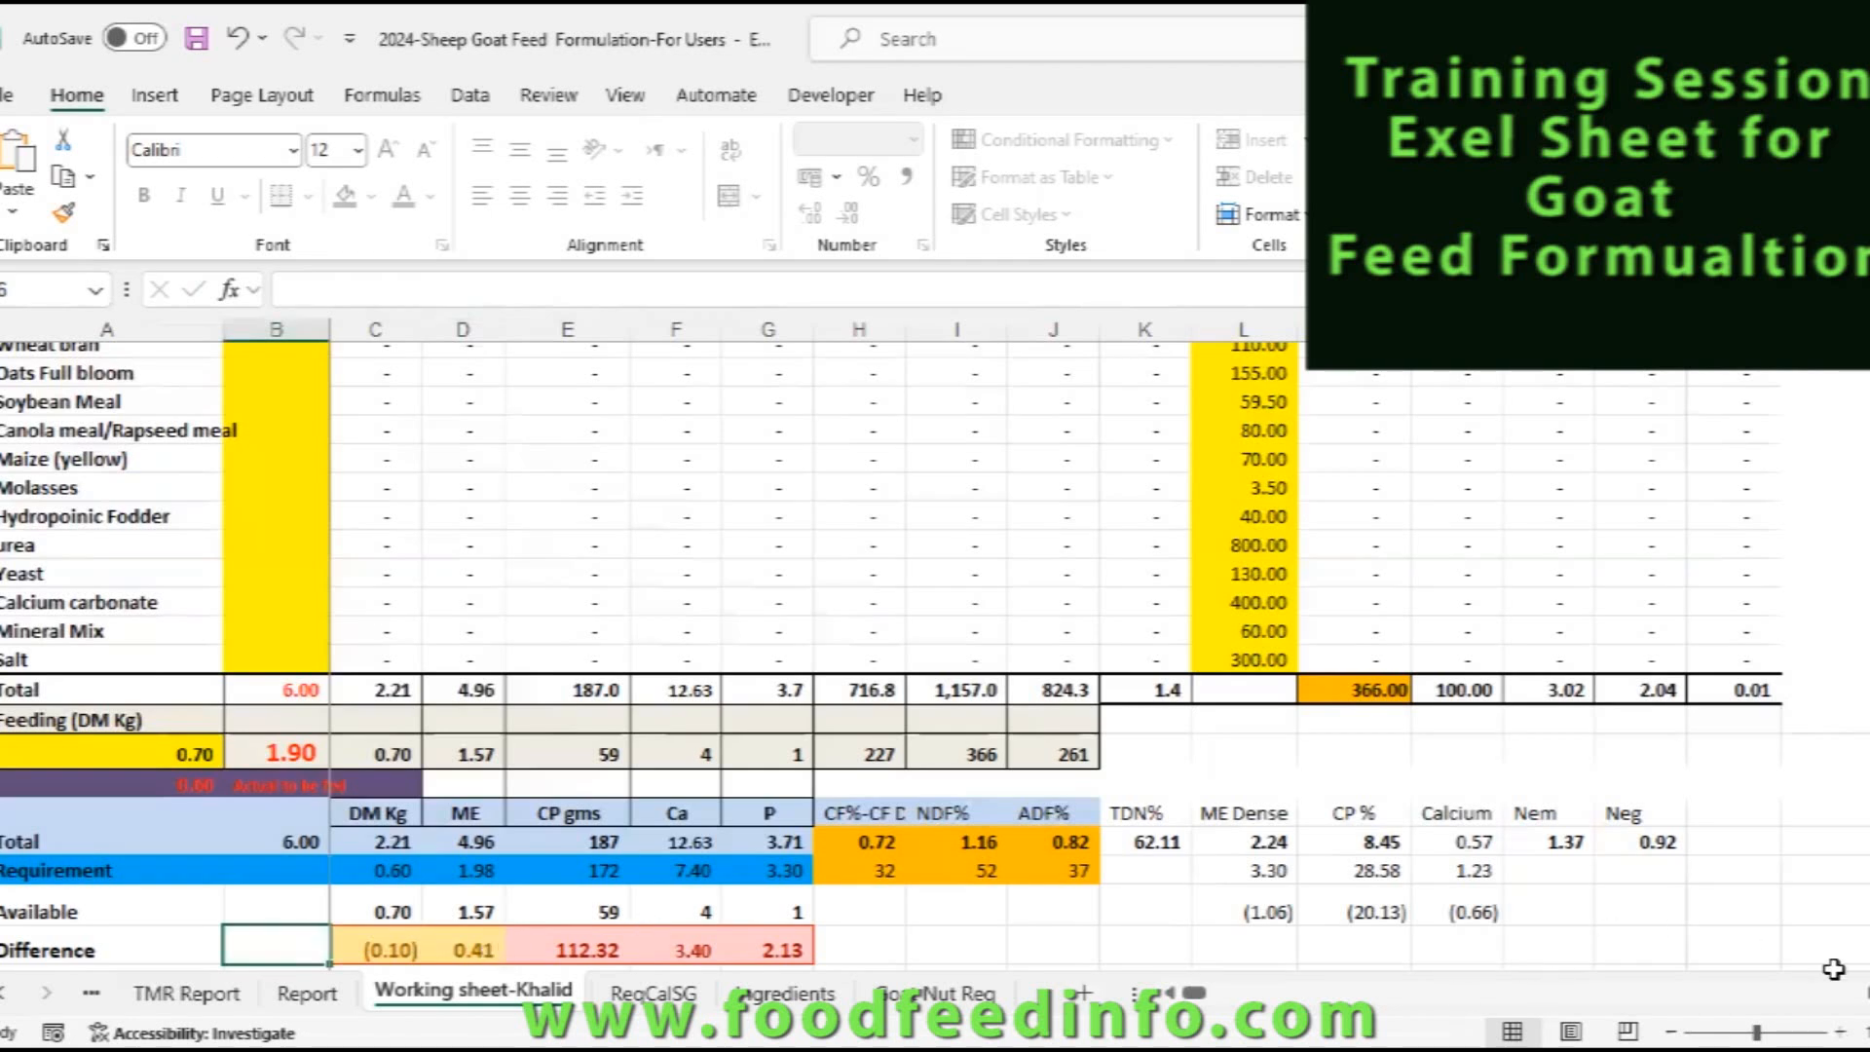
- Set the Calcium carbonate inclusion quantity to 1 in the ingredient list
scroll(1113, 927, down, 1)
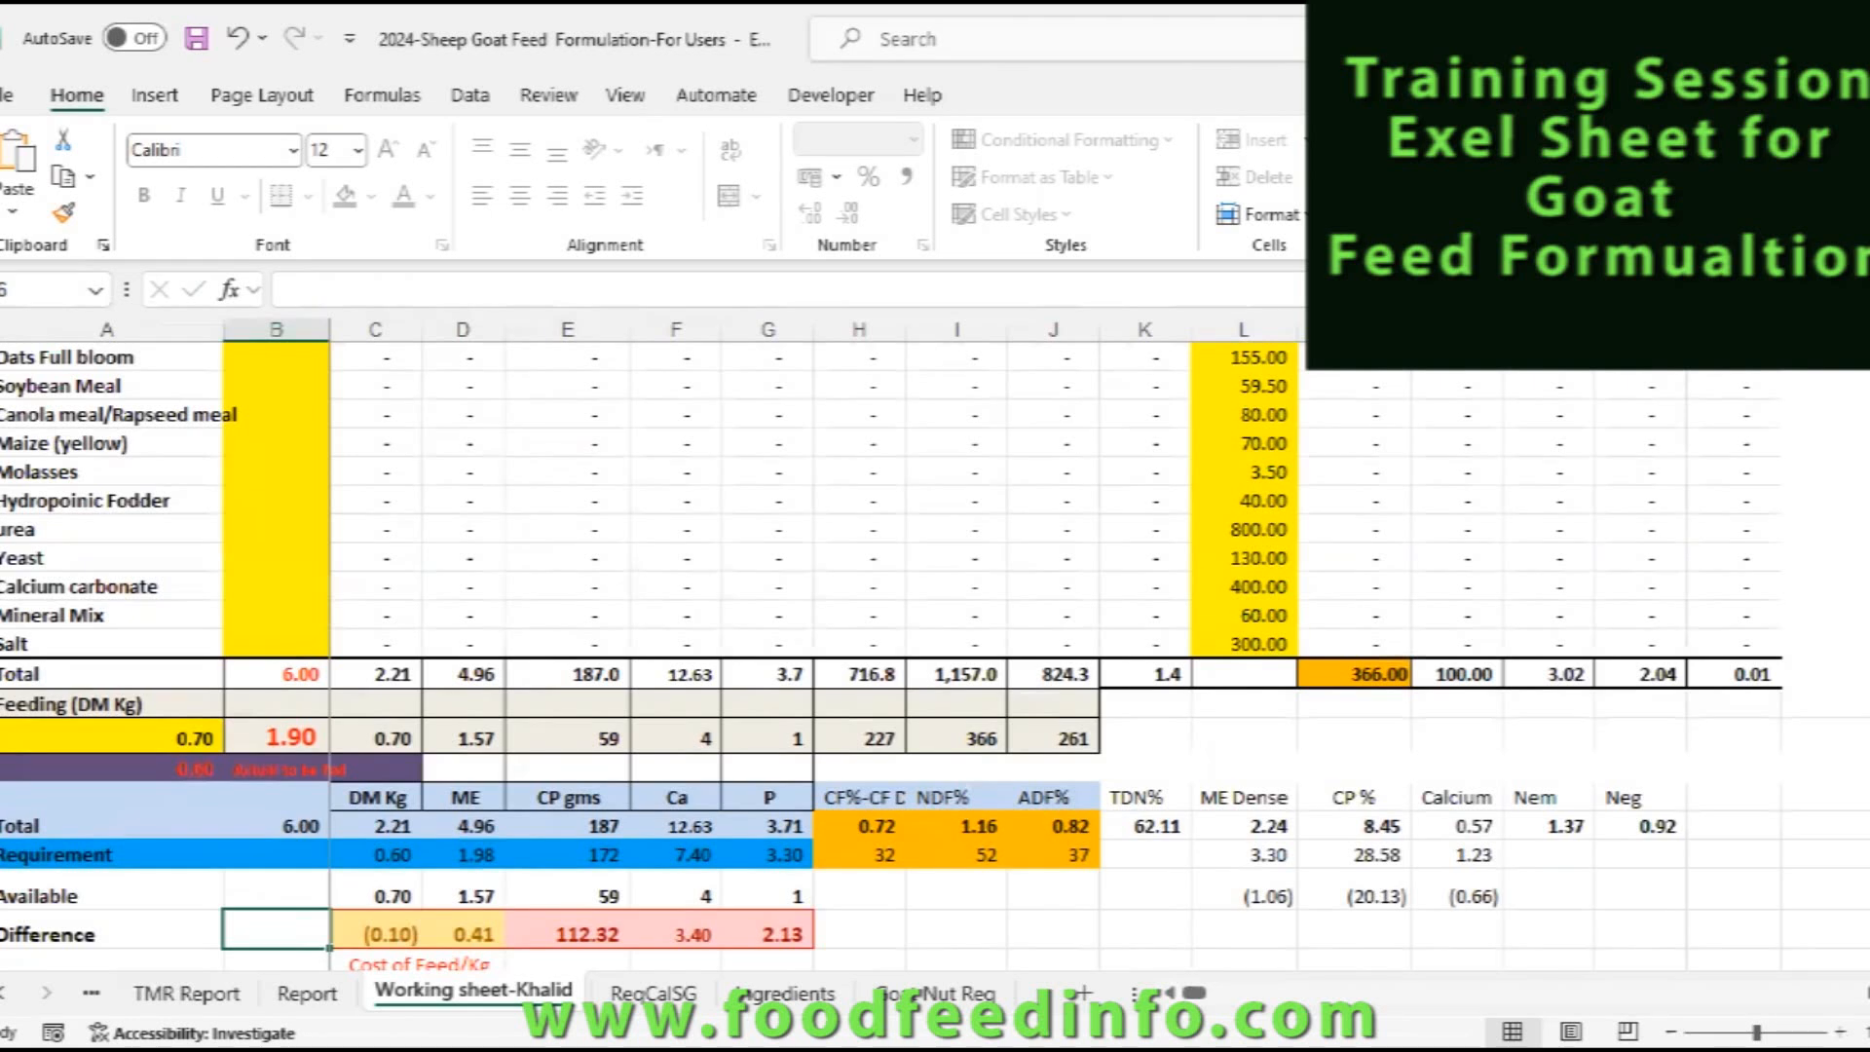
drag(1869, 818, 1869, 816)
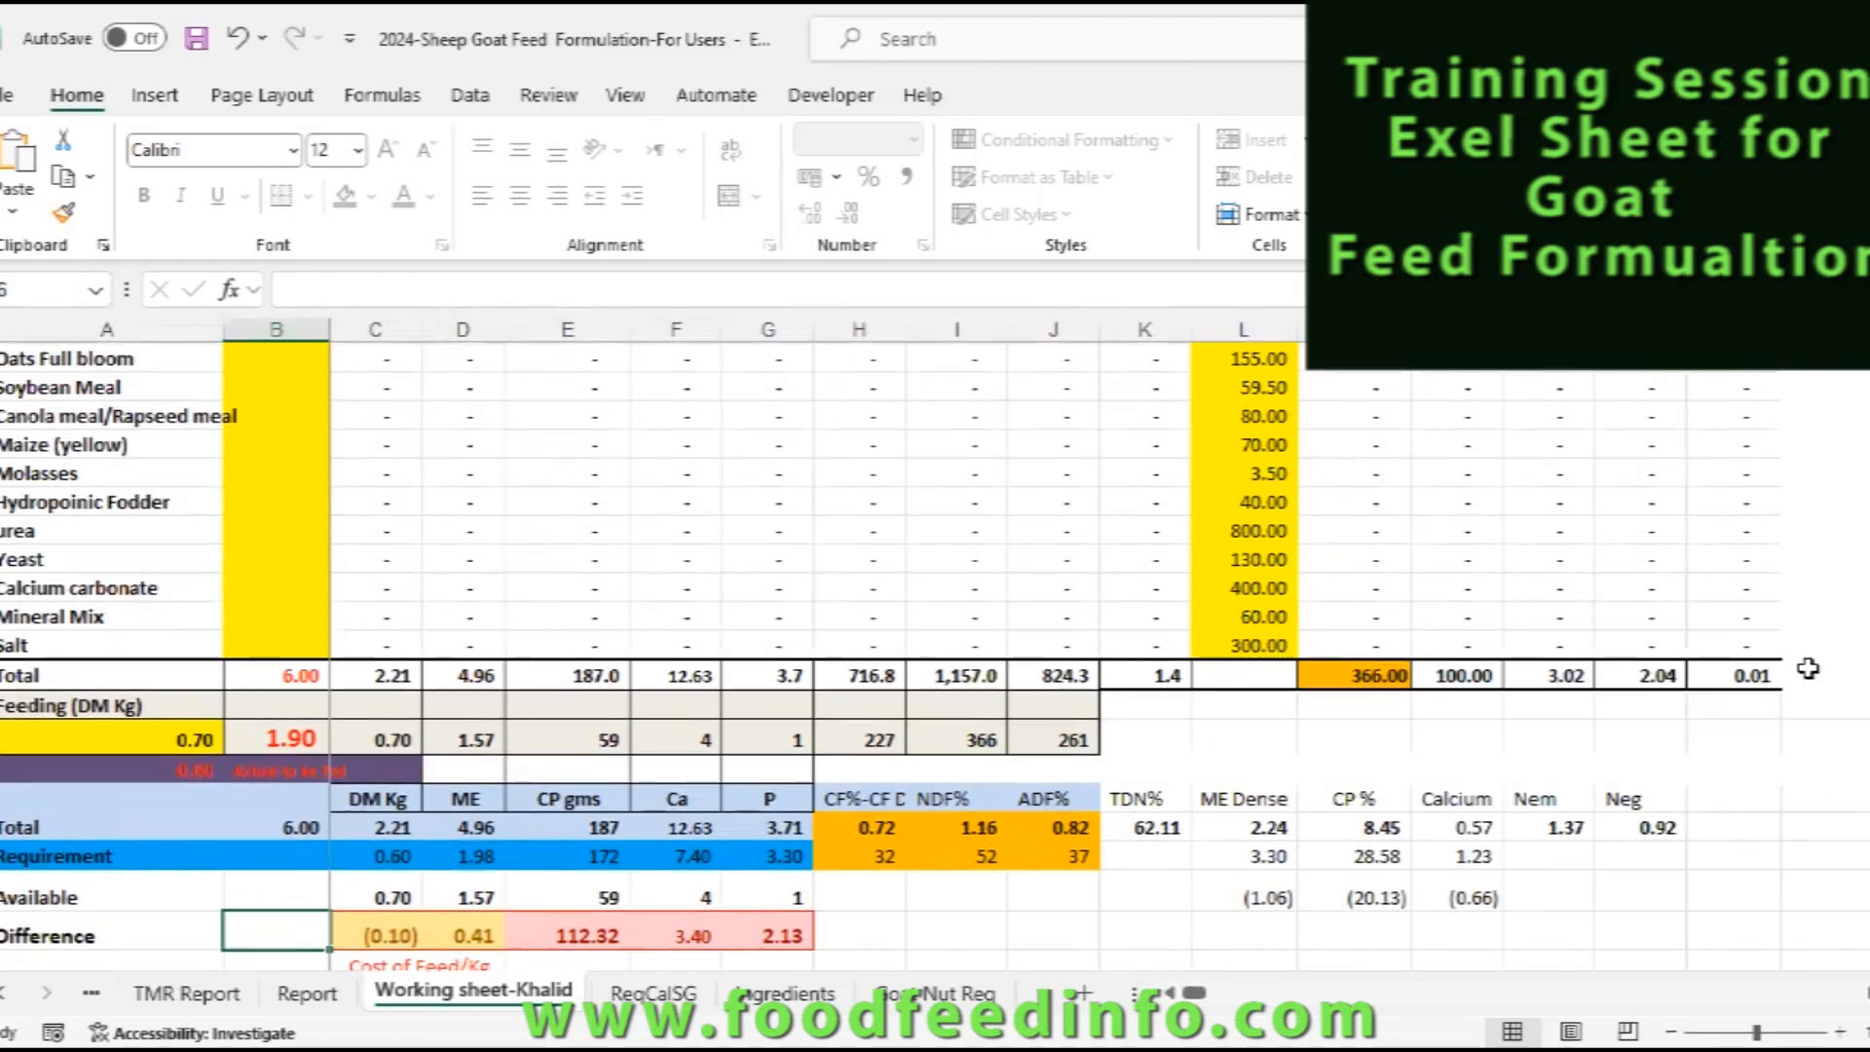
drag(1869, 664, 1869, 653)
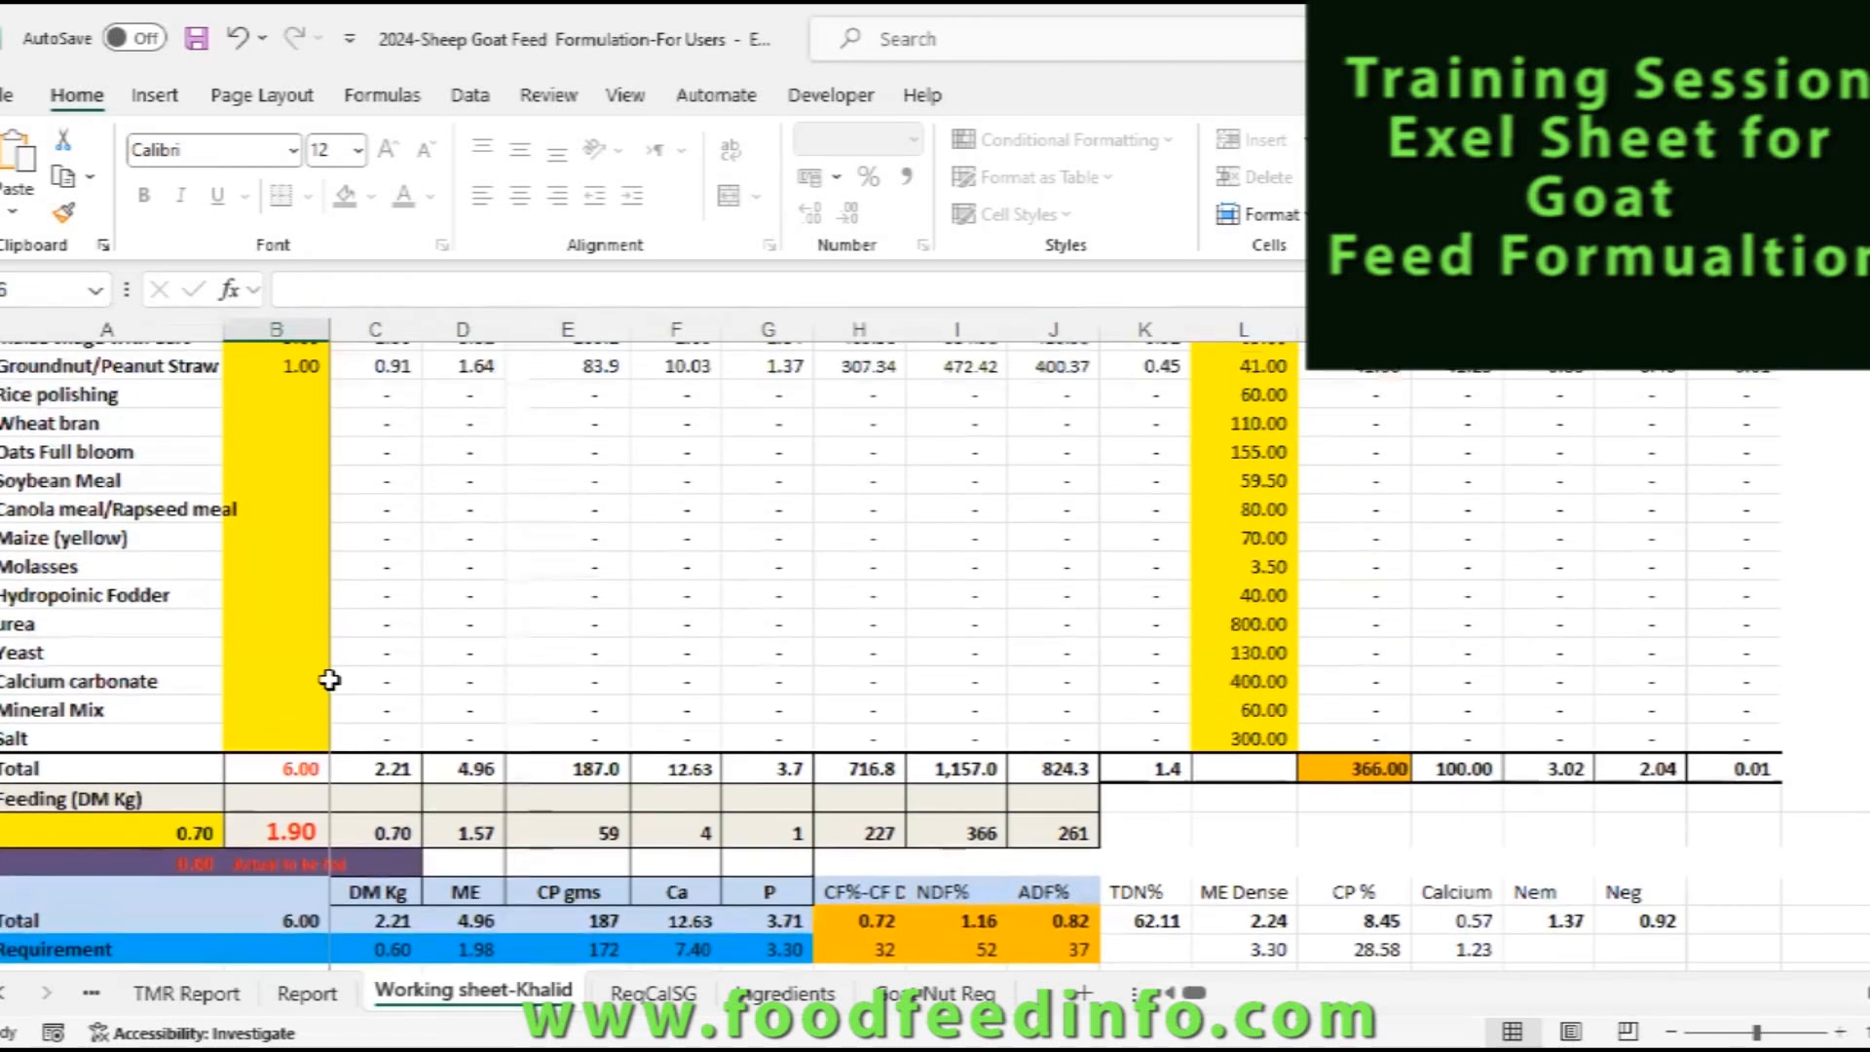
click(278, 684)
click(126, 703)
click(135, 682)
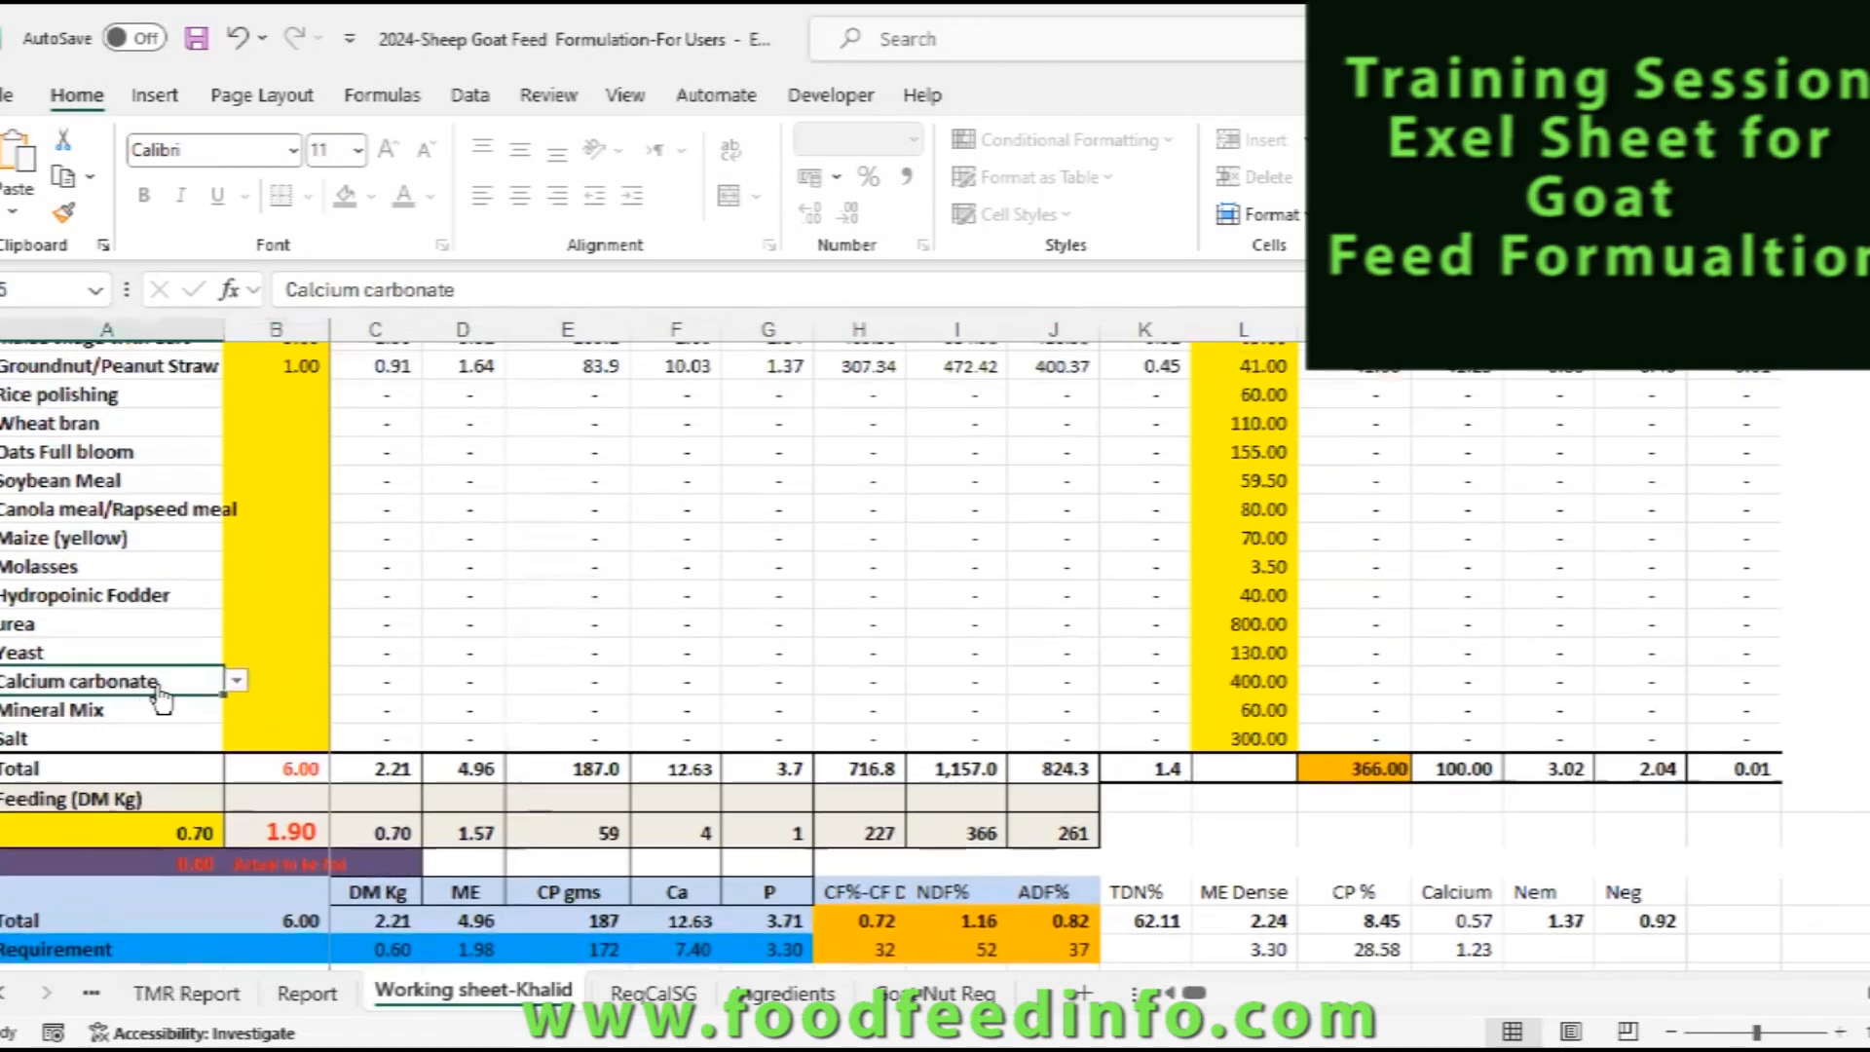
click(272, 682)
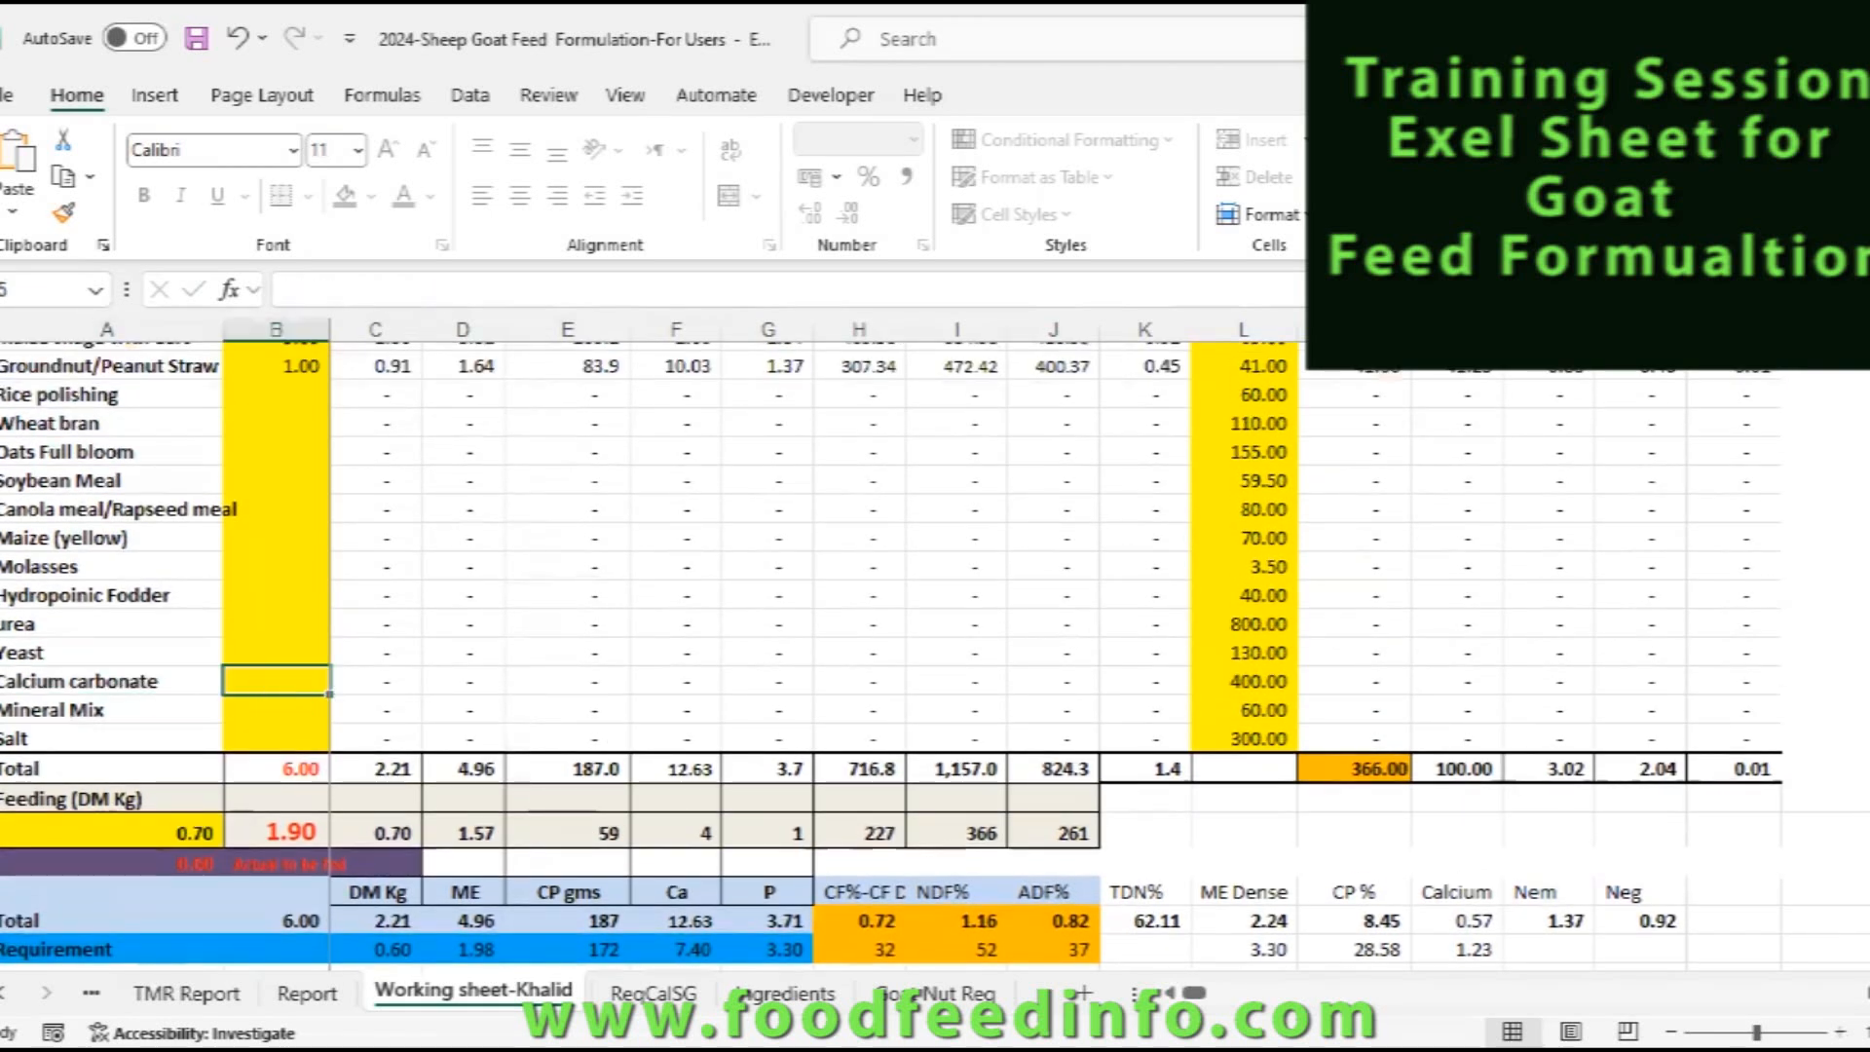
text(1)
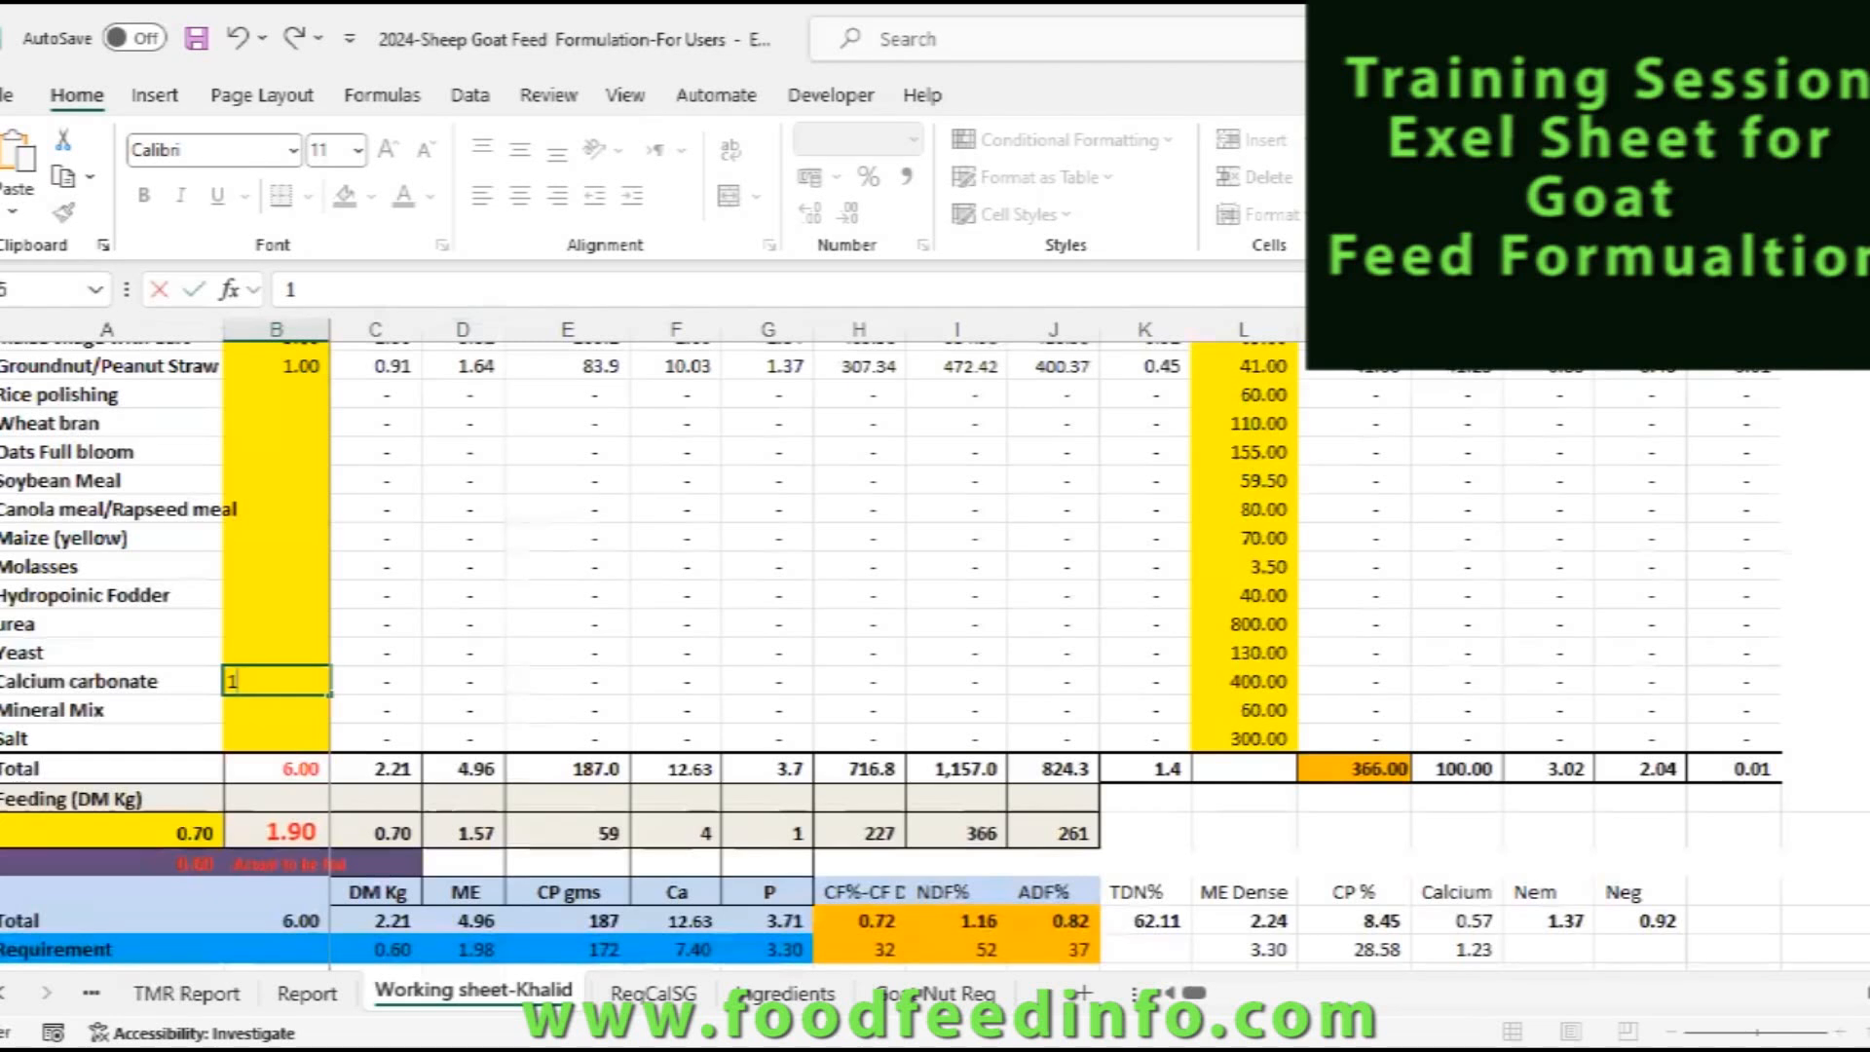
key(Return)
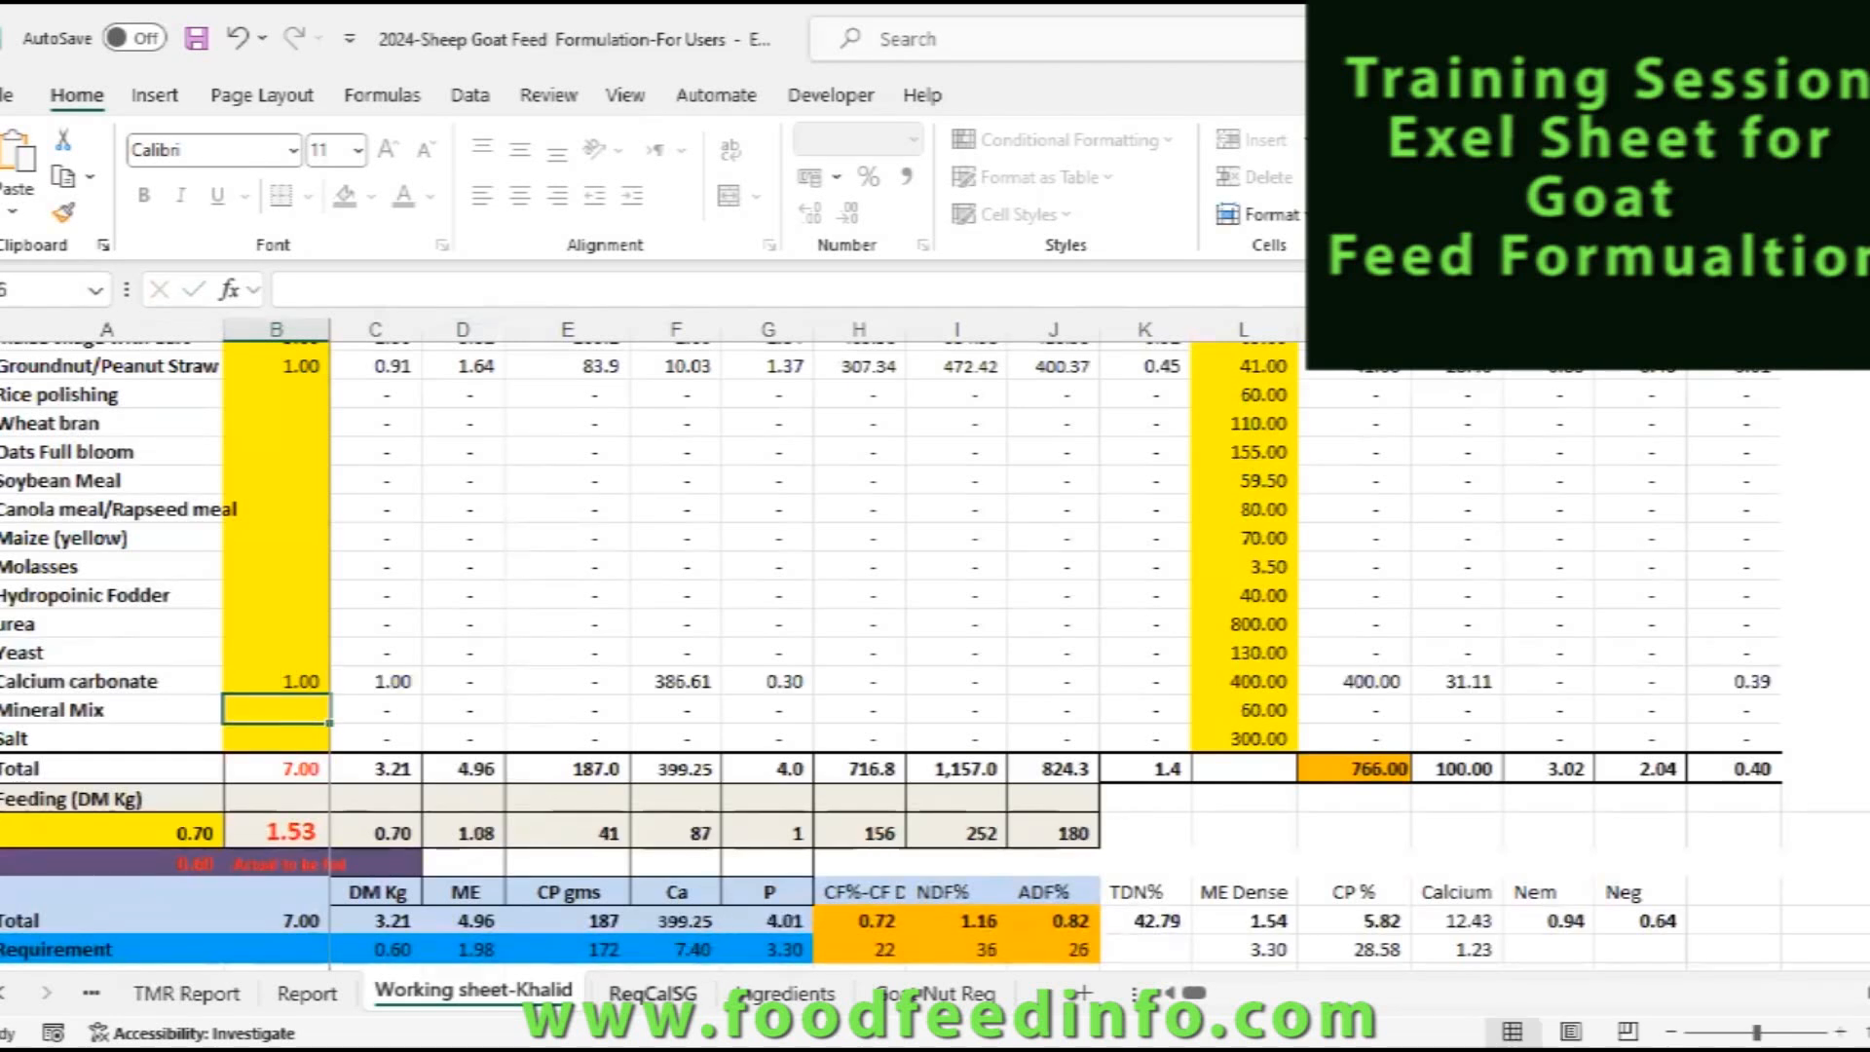
- Clear the Calcium carbonate quantity to compare the nutrient totals, and enter 1 again
scroll(687, 956, down, 1)
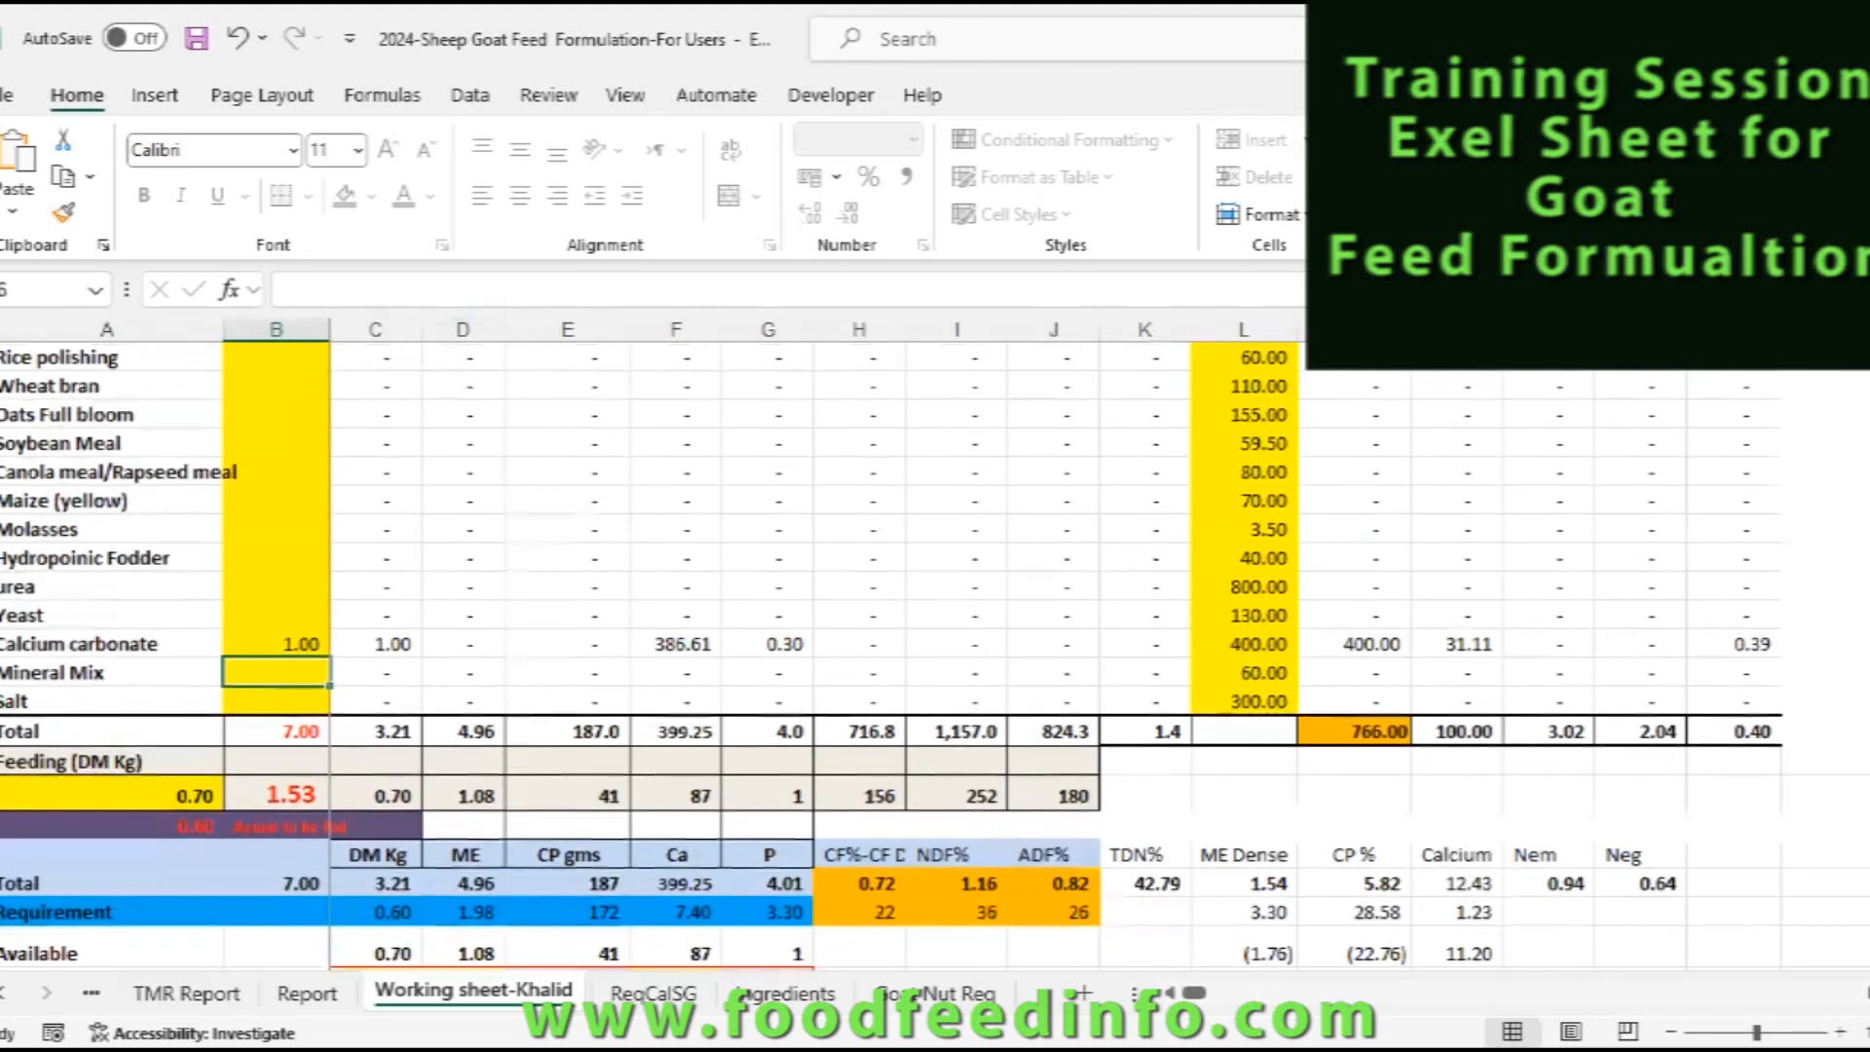
click(253, 645)
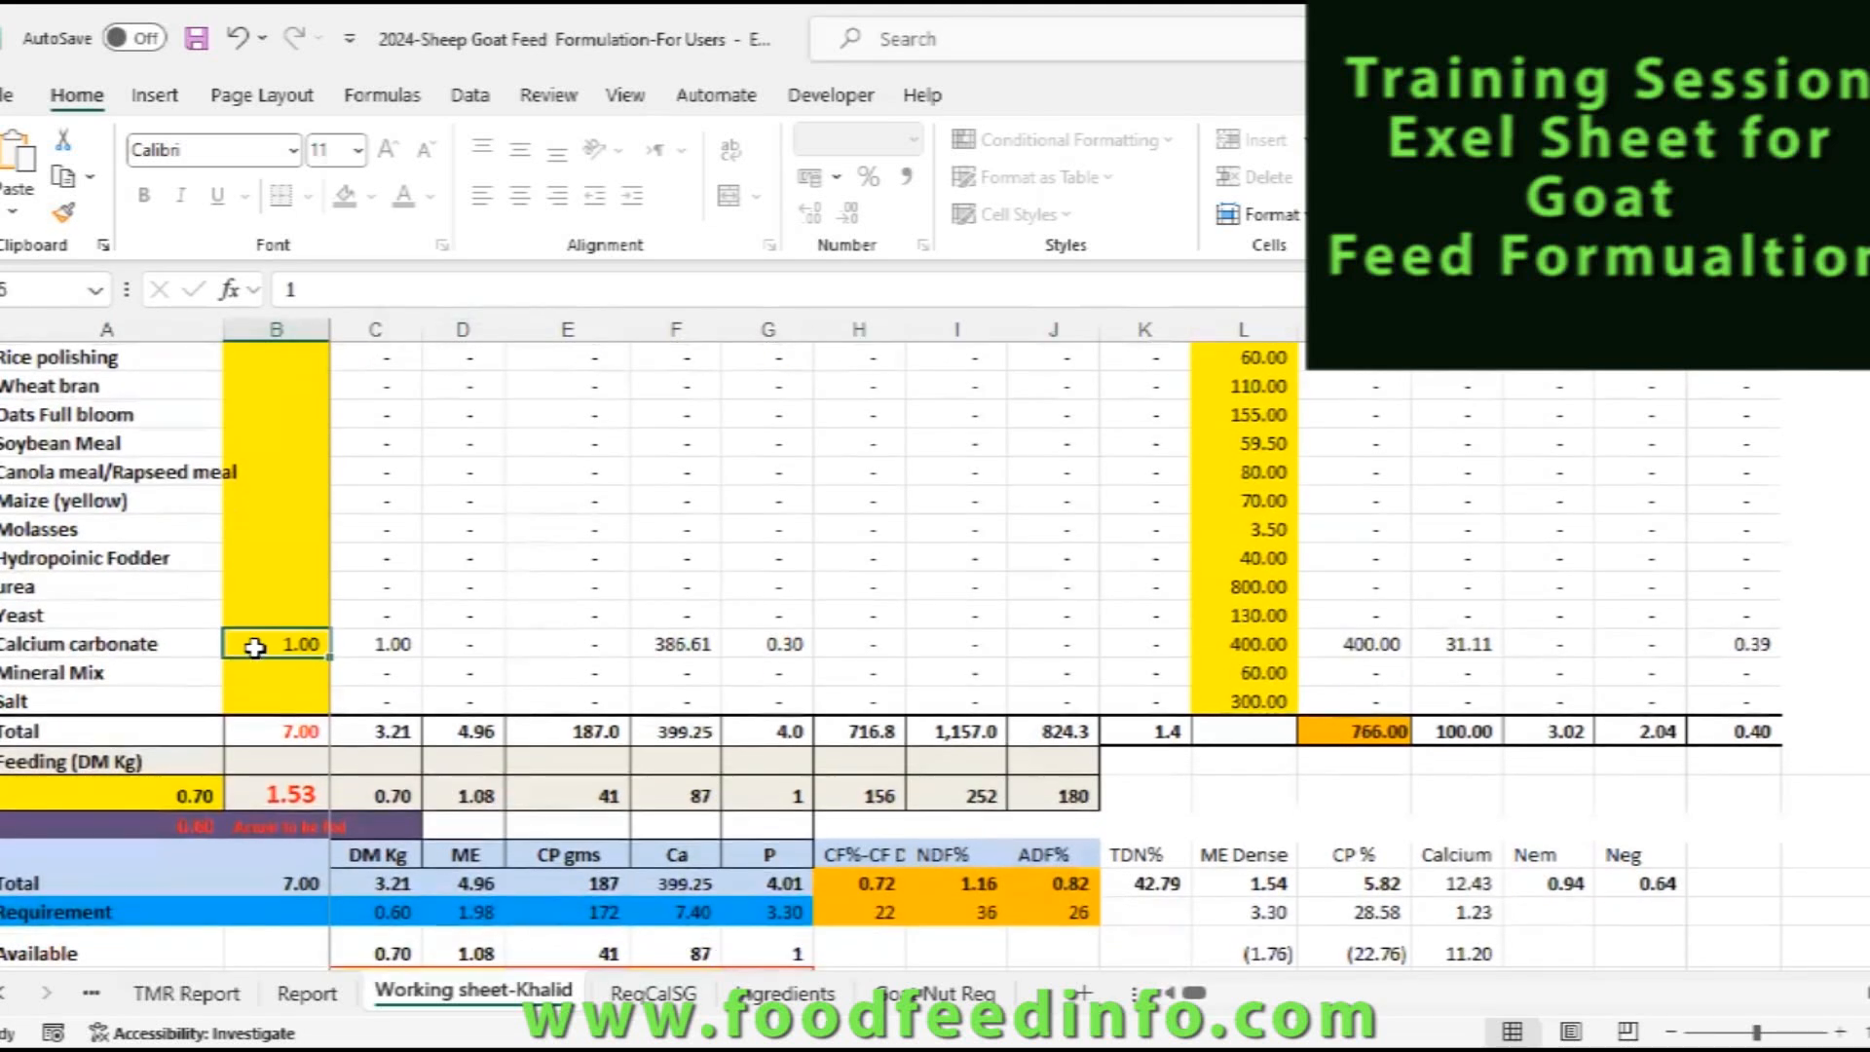
key(Delete)
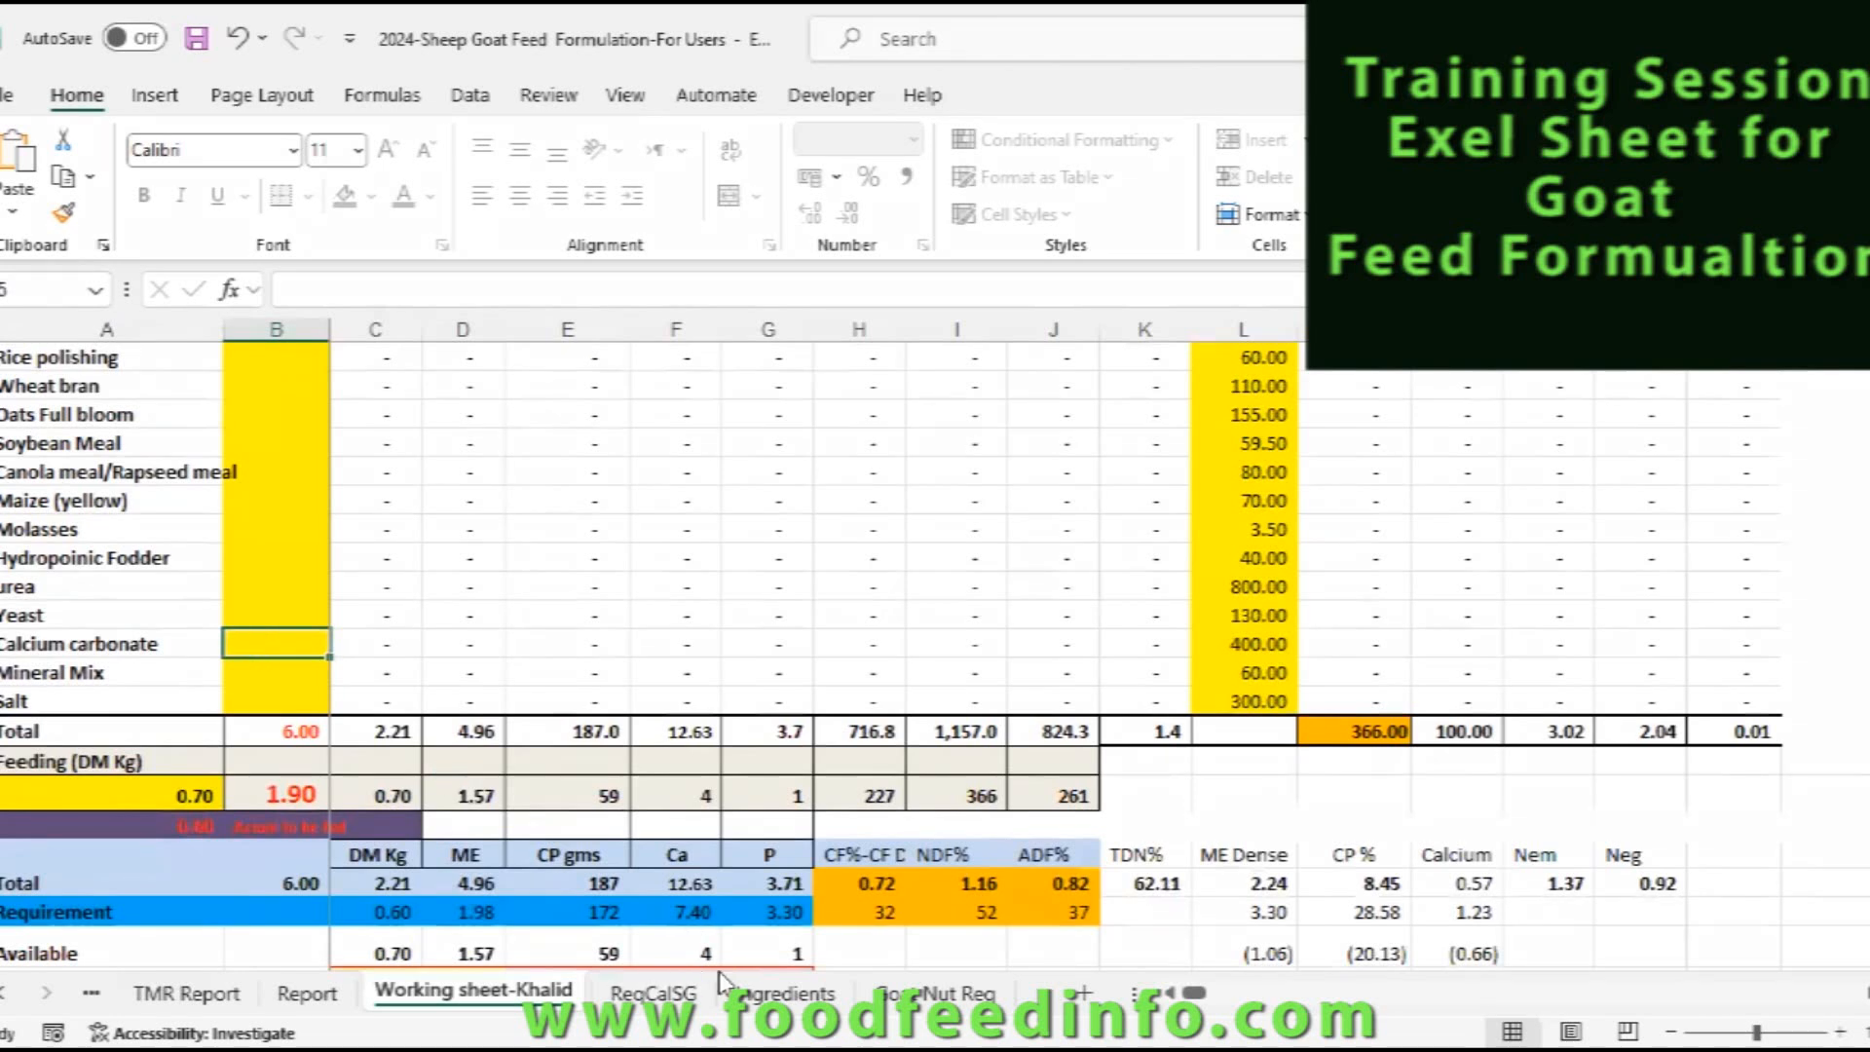
text(1)
key(Return)
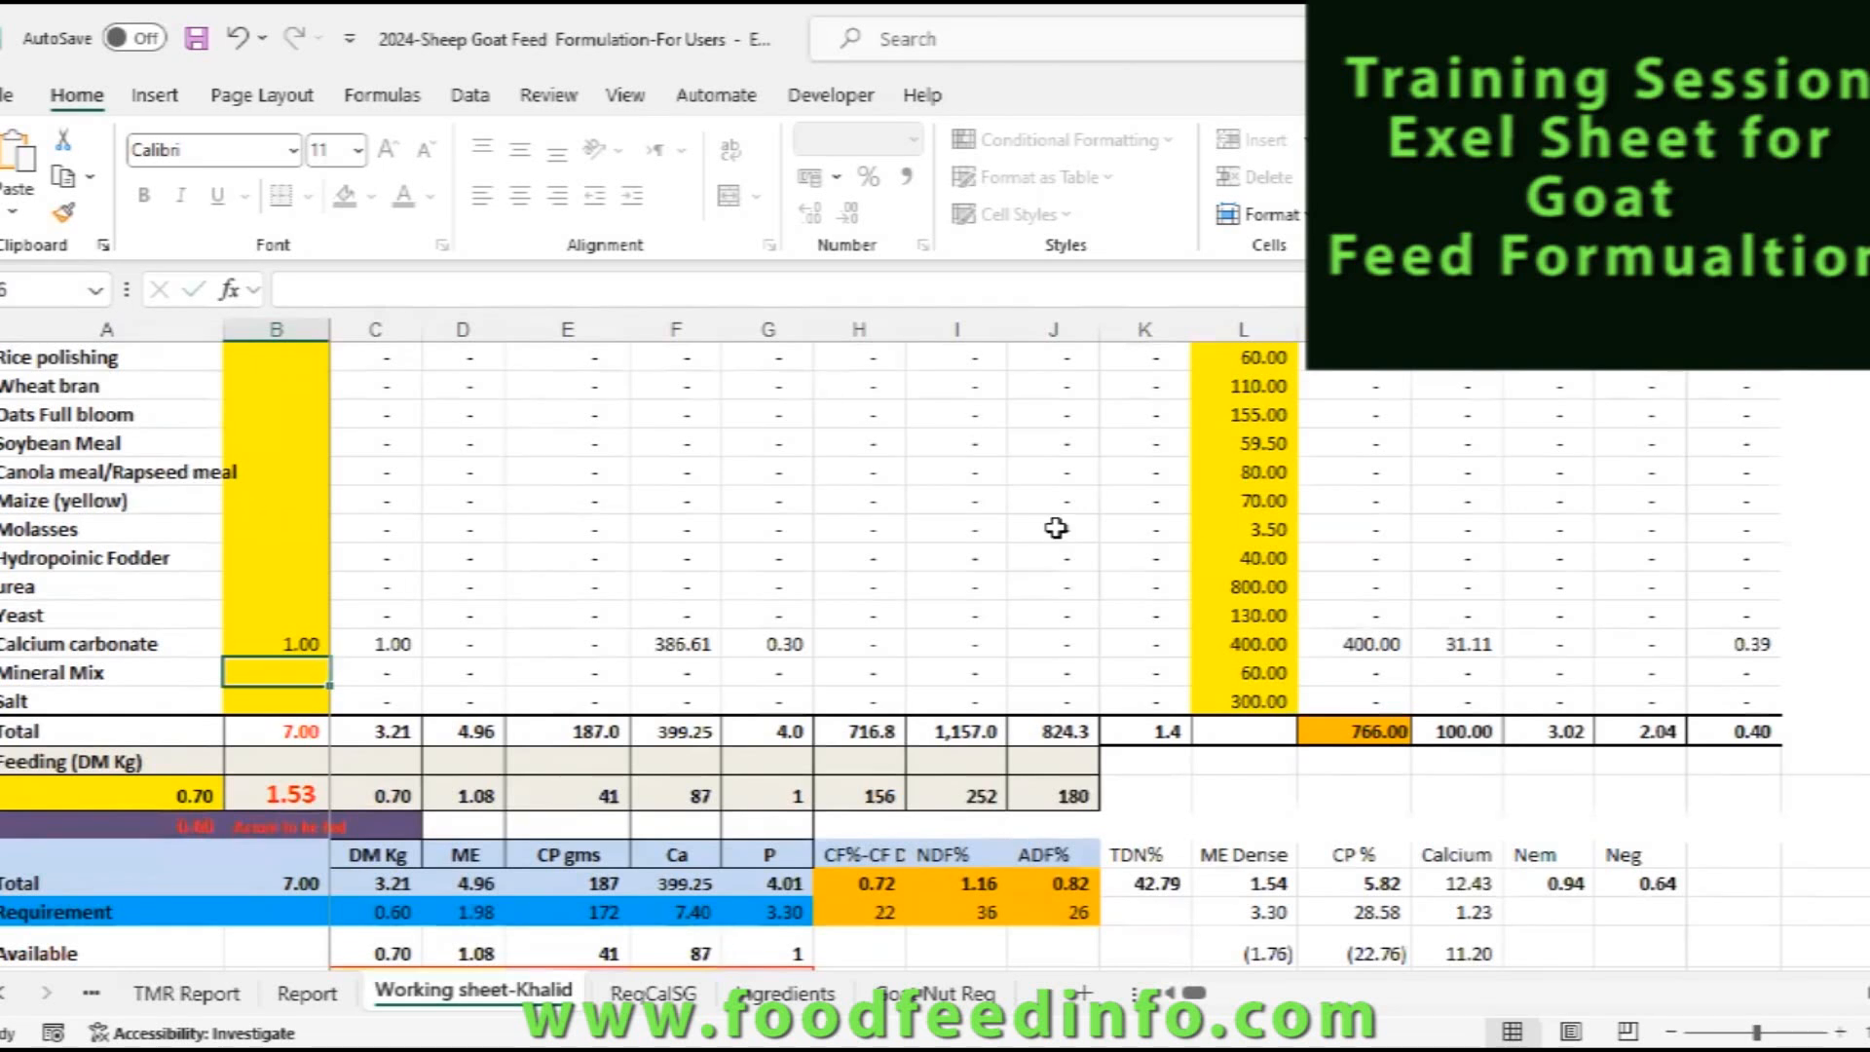
- Set the Soybean Meal inclusion quantity to 3
drag(1869, 614, 1869, 616)
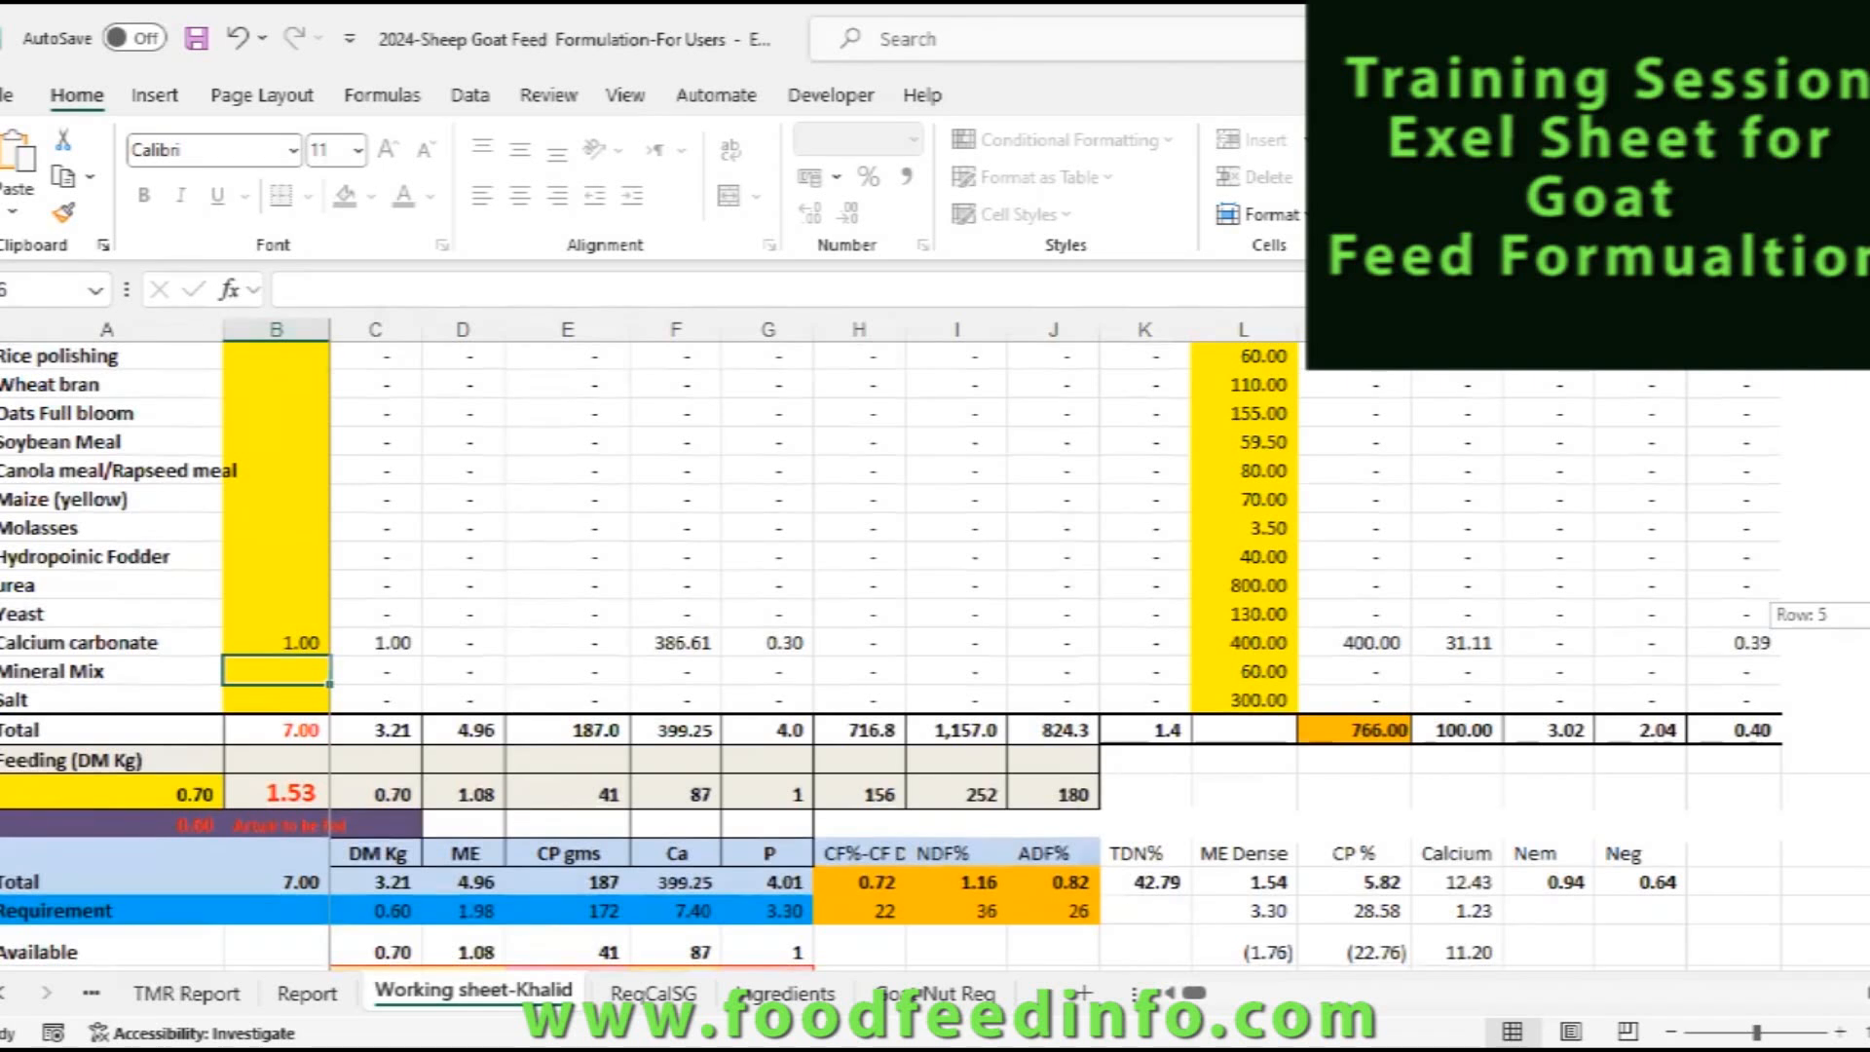
drag(1869, 616, 1869, 611)
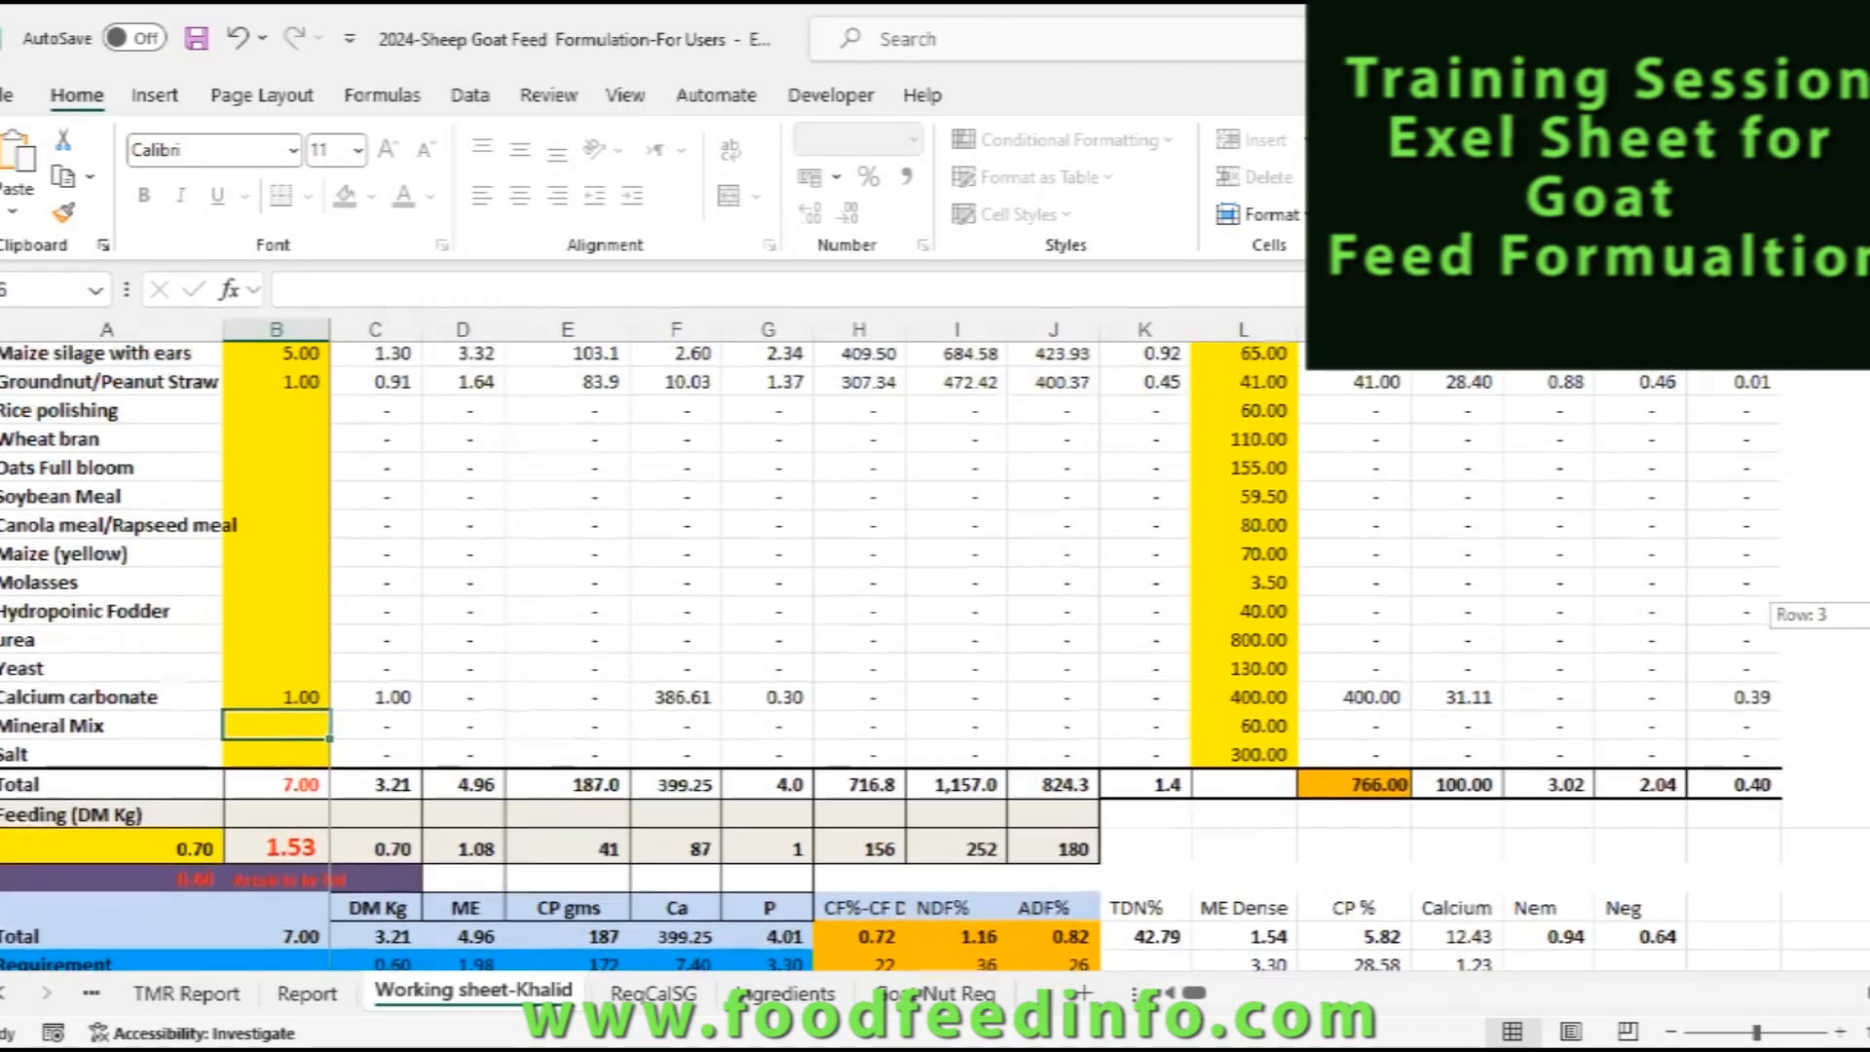
drag(1869, 612, 1869, 611)
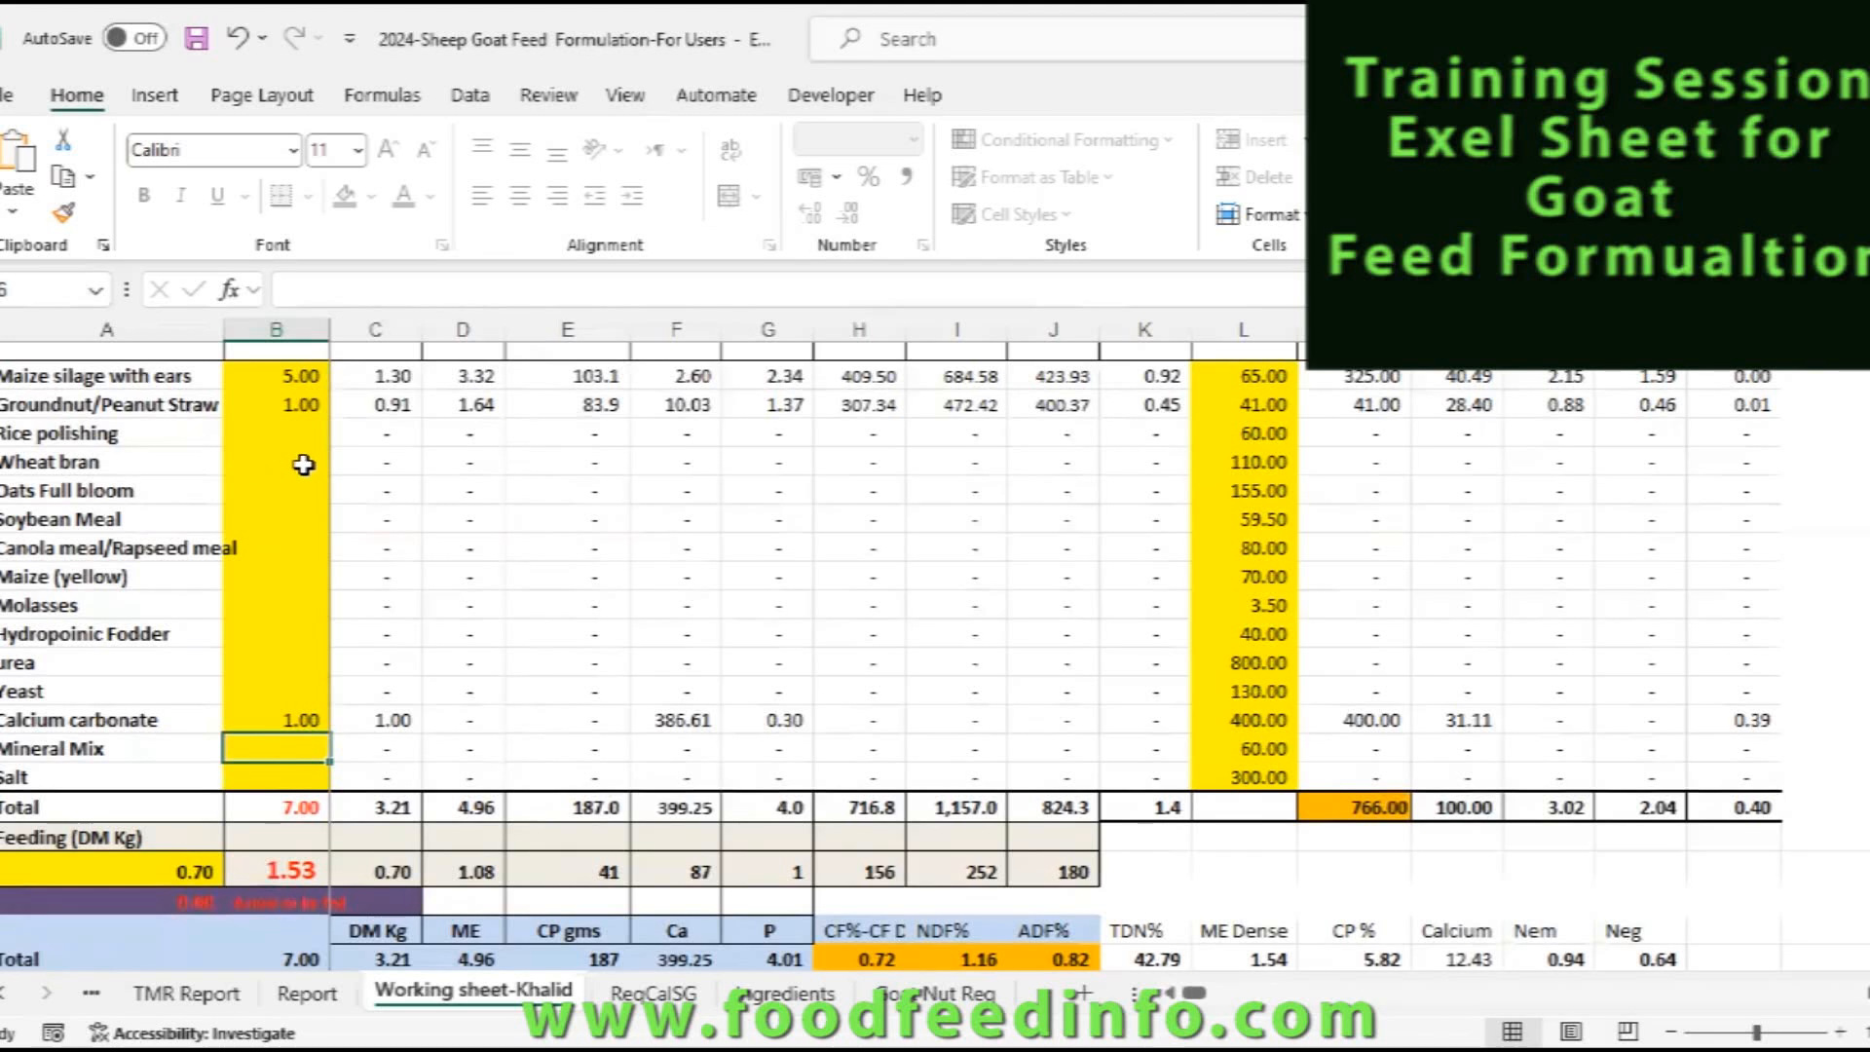
click(297, 518)
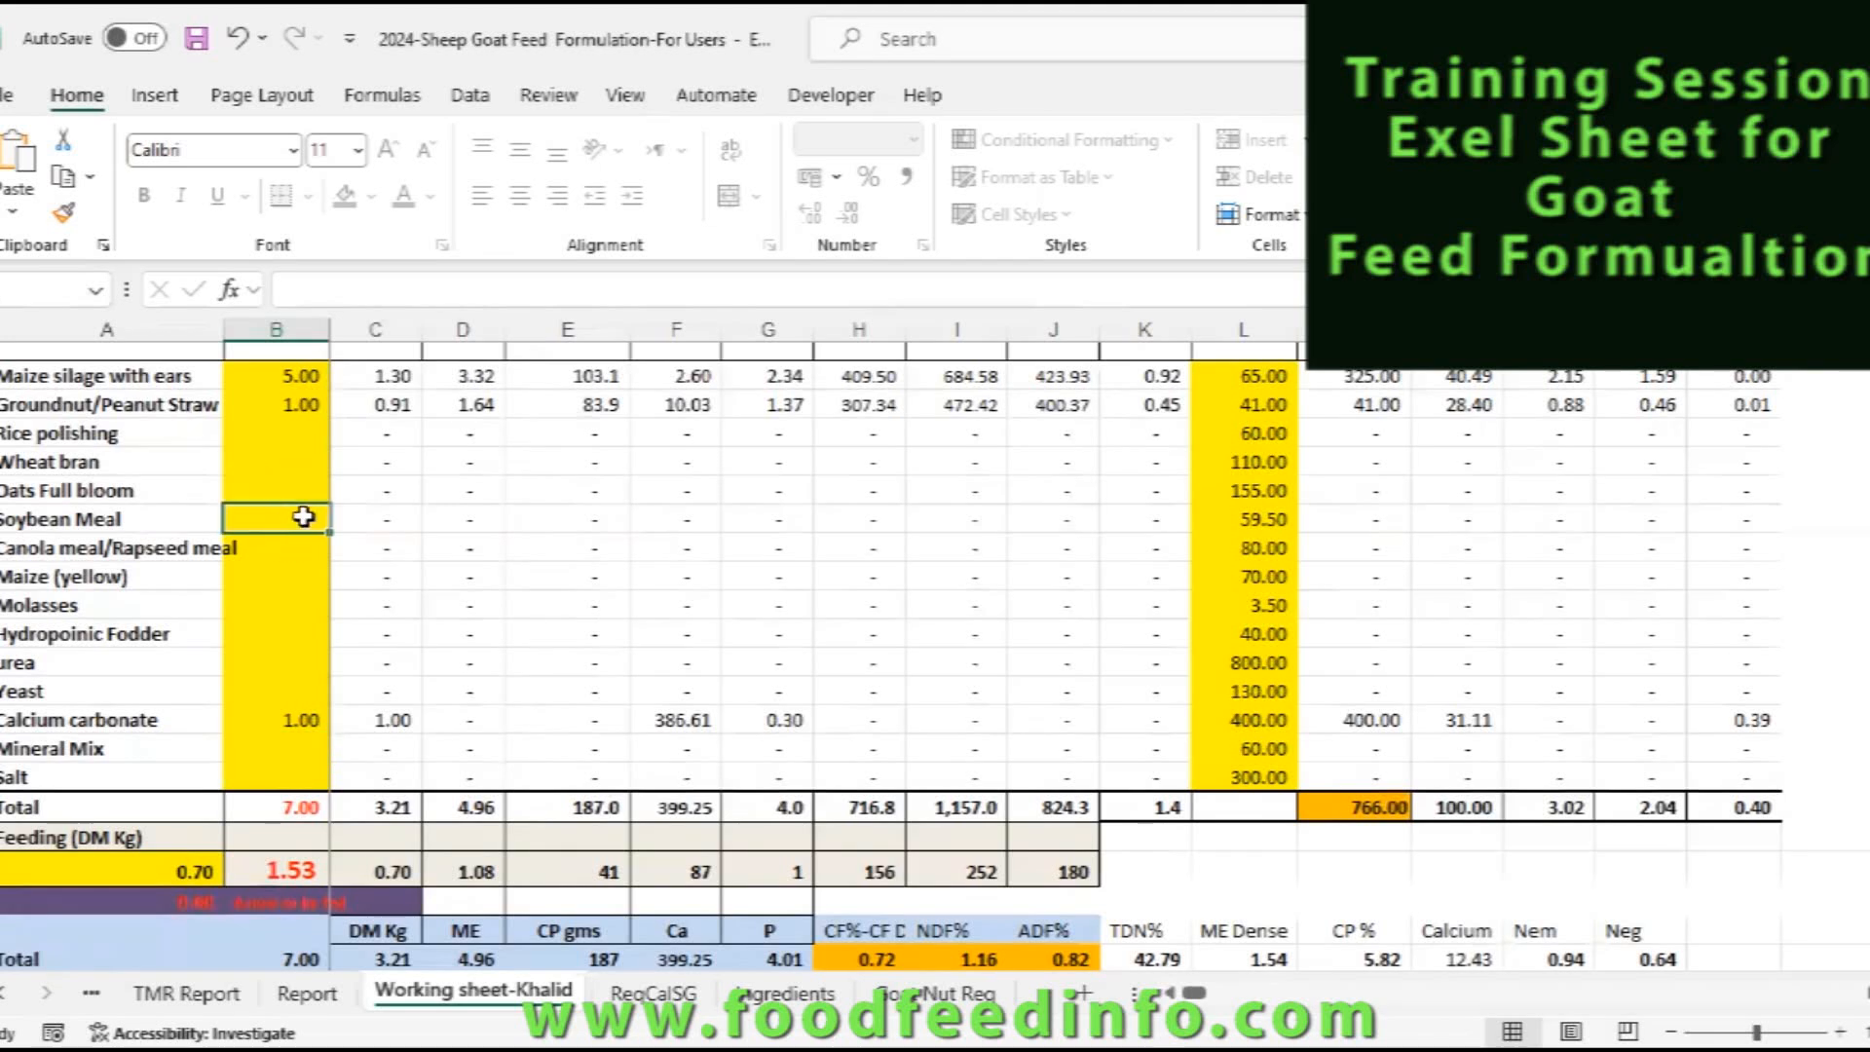
text(3)
key(Return)
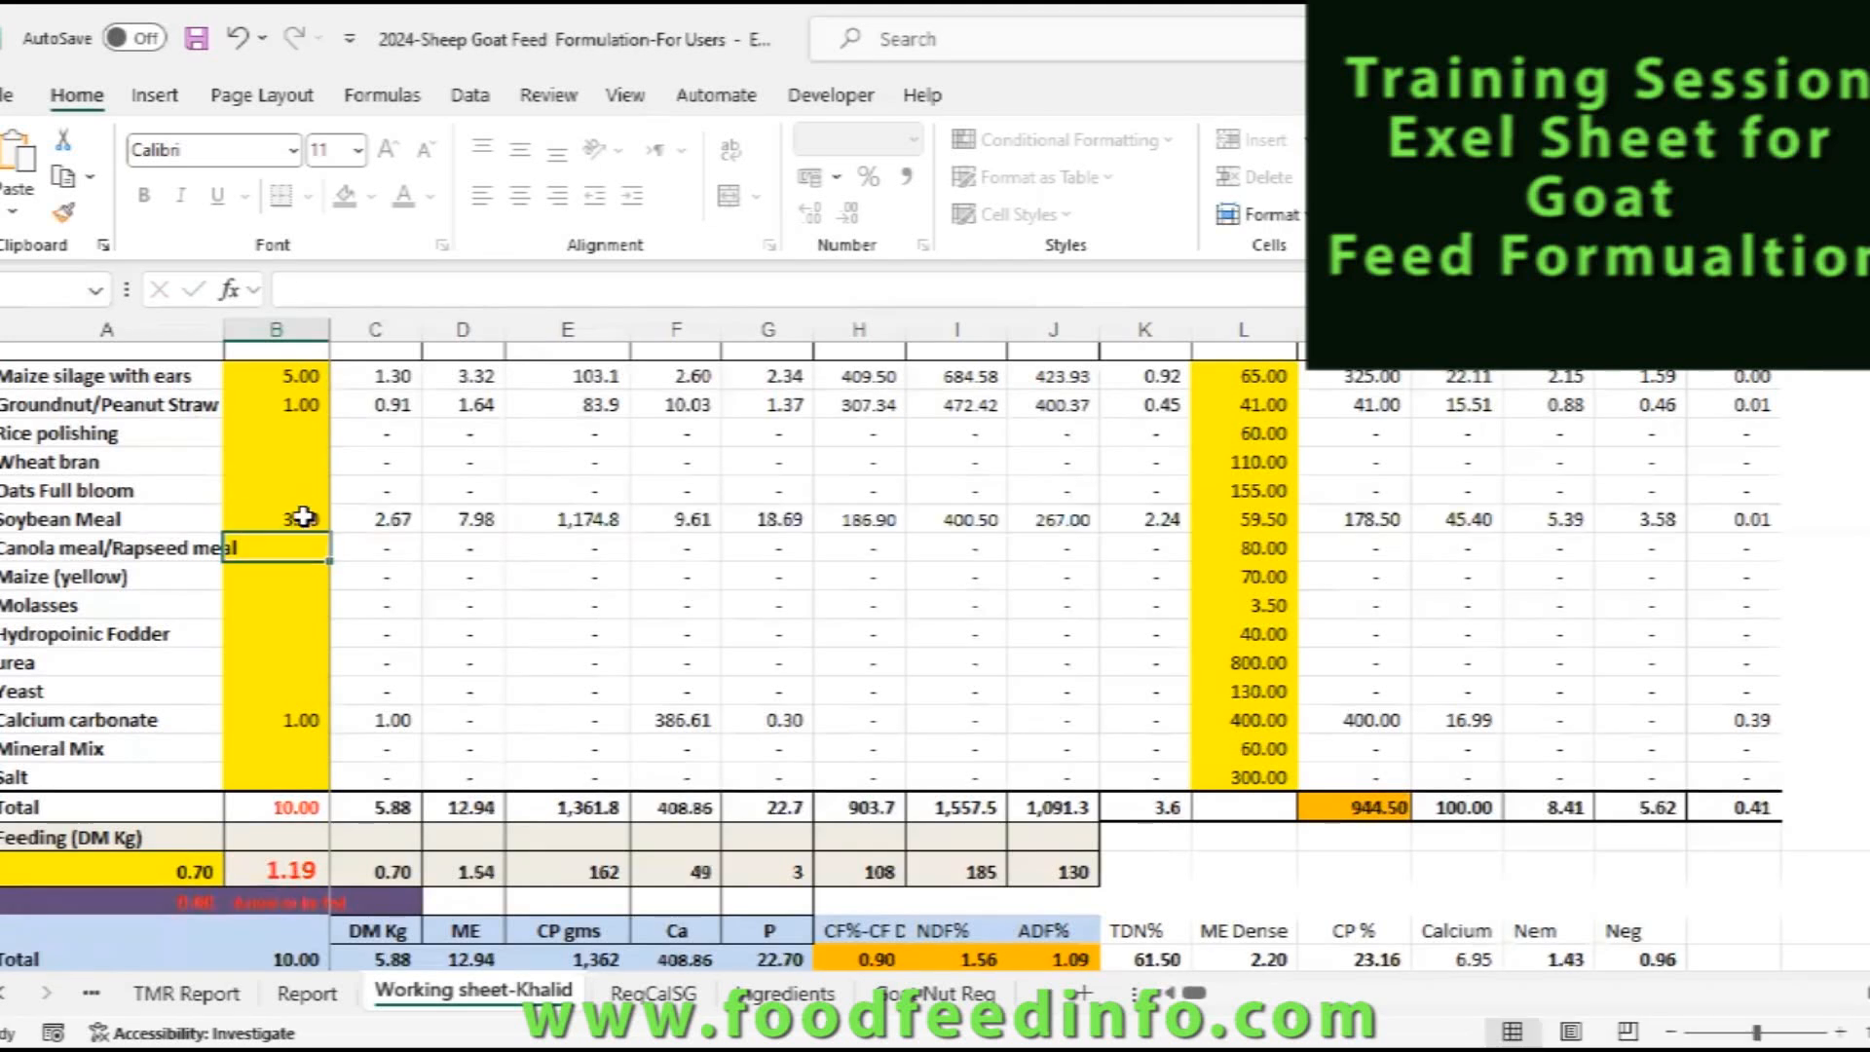
- Check the Difference row, clear the Calcium carbonate quantity and replace it with 0.5
scroll(230, 547, down, 3)
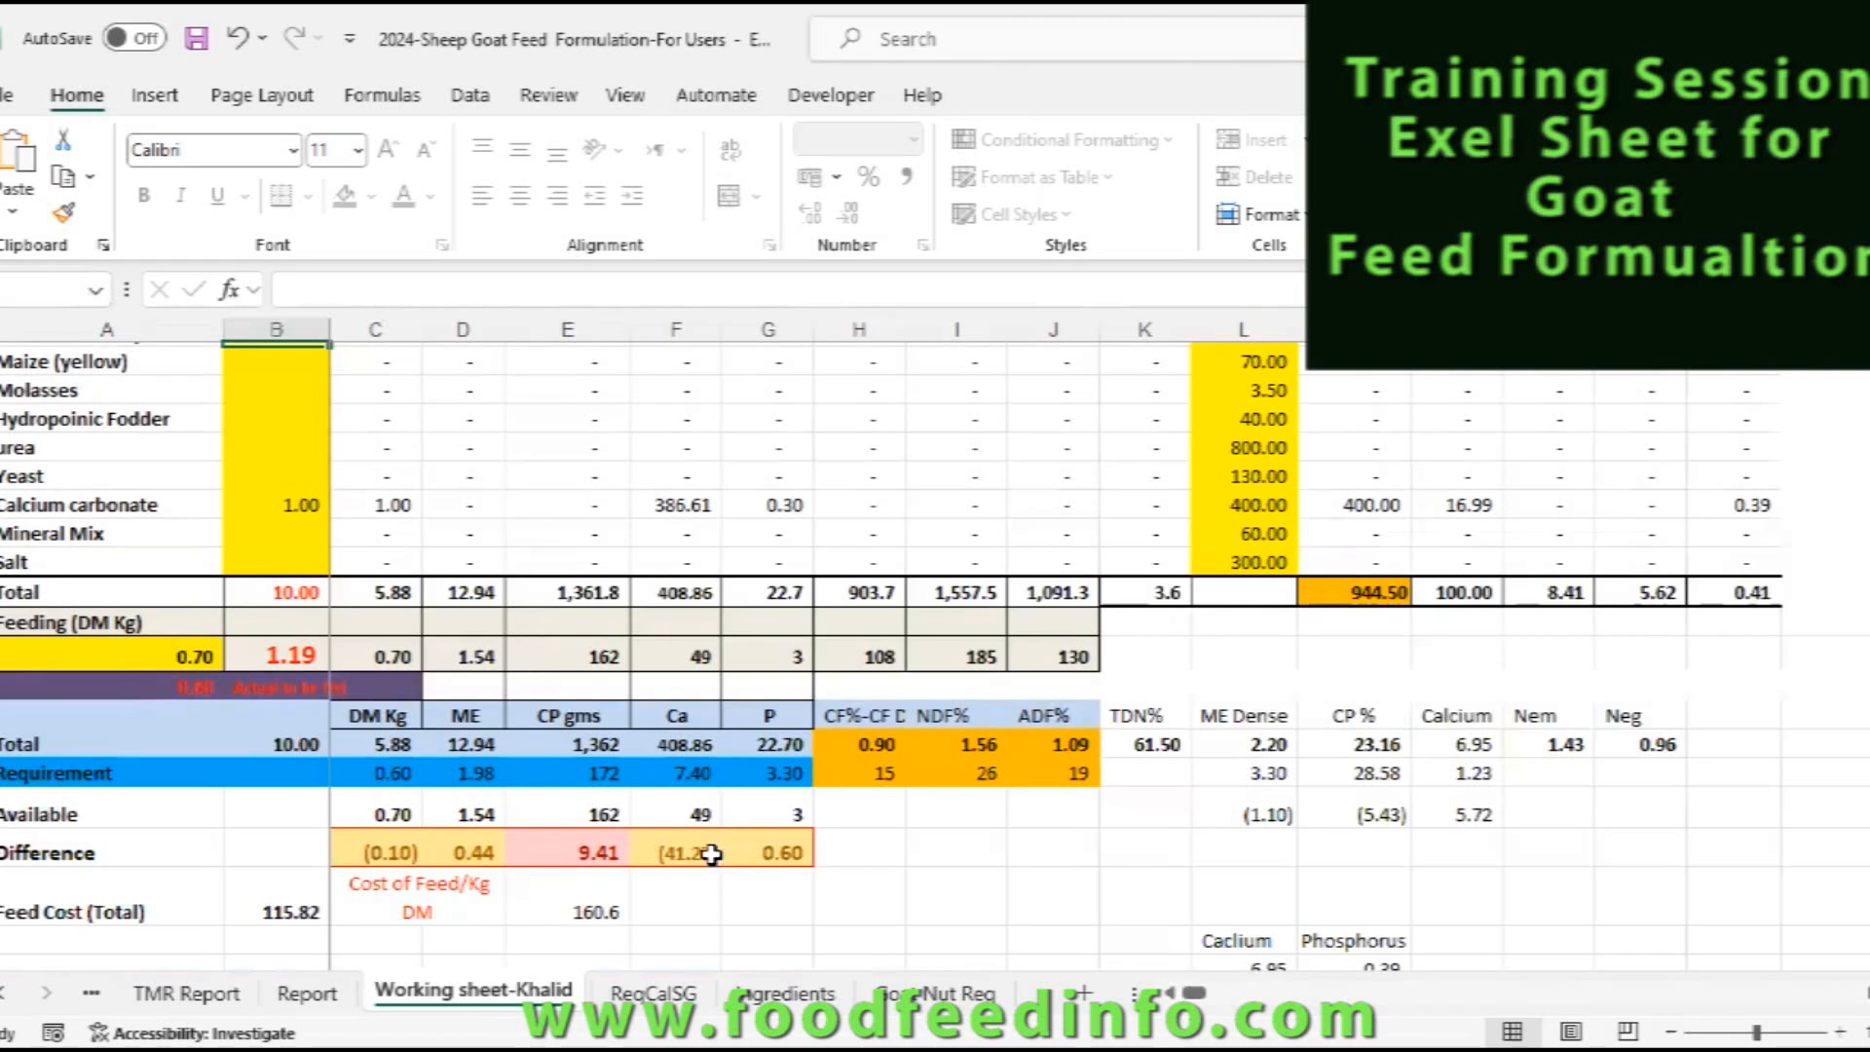
click(288, 494)
key(Delete)
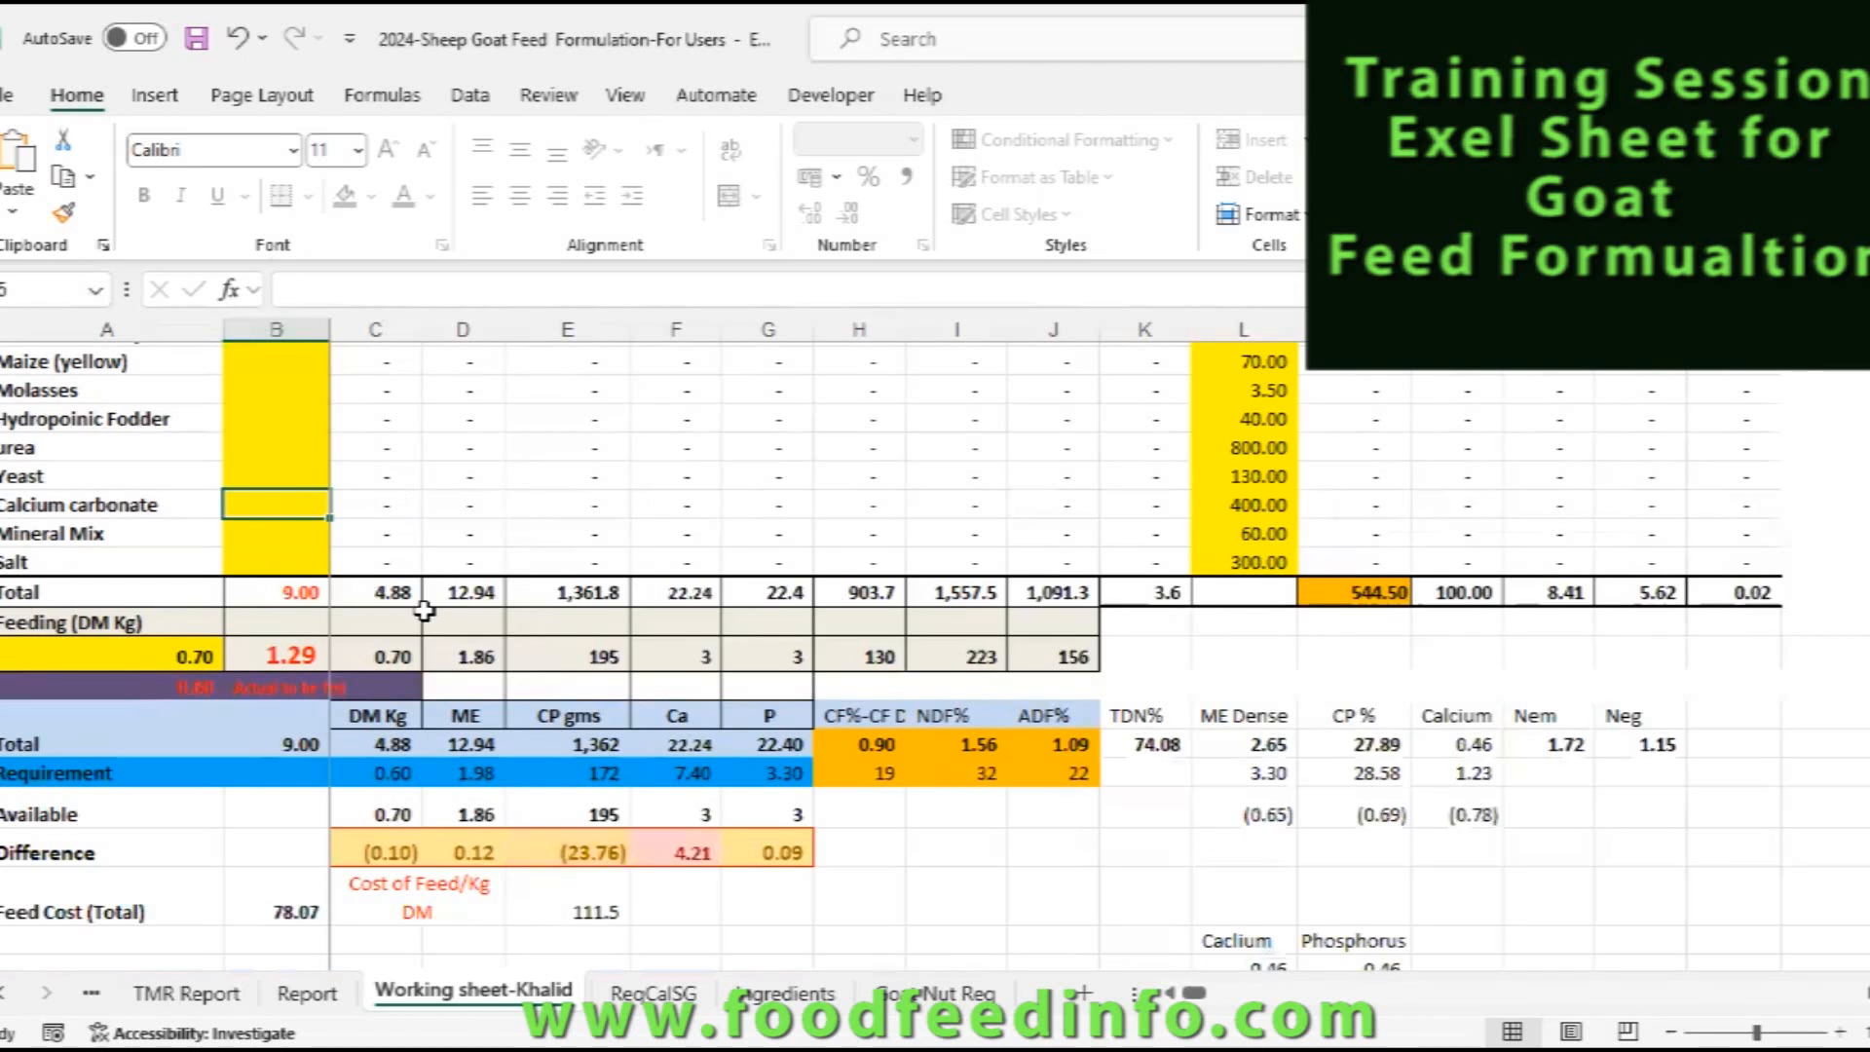
text(.5)
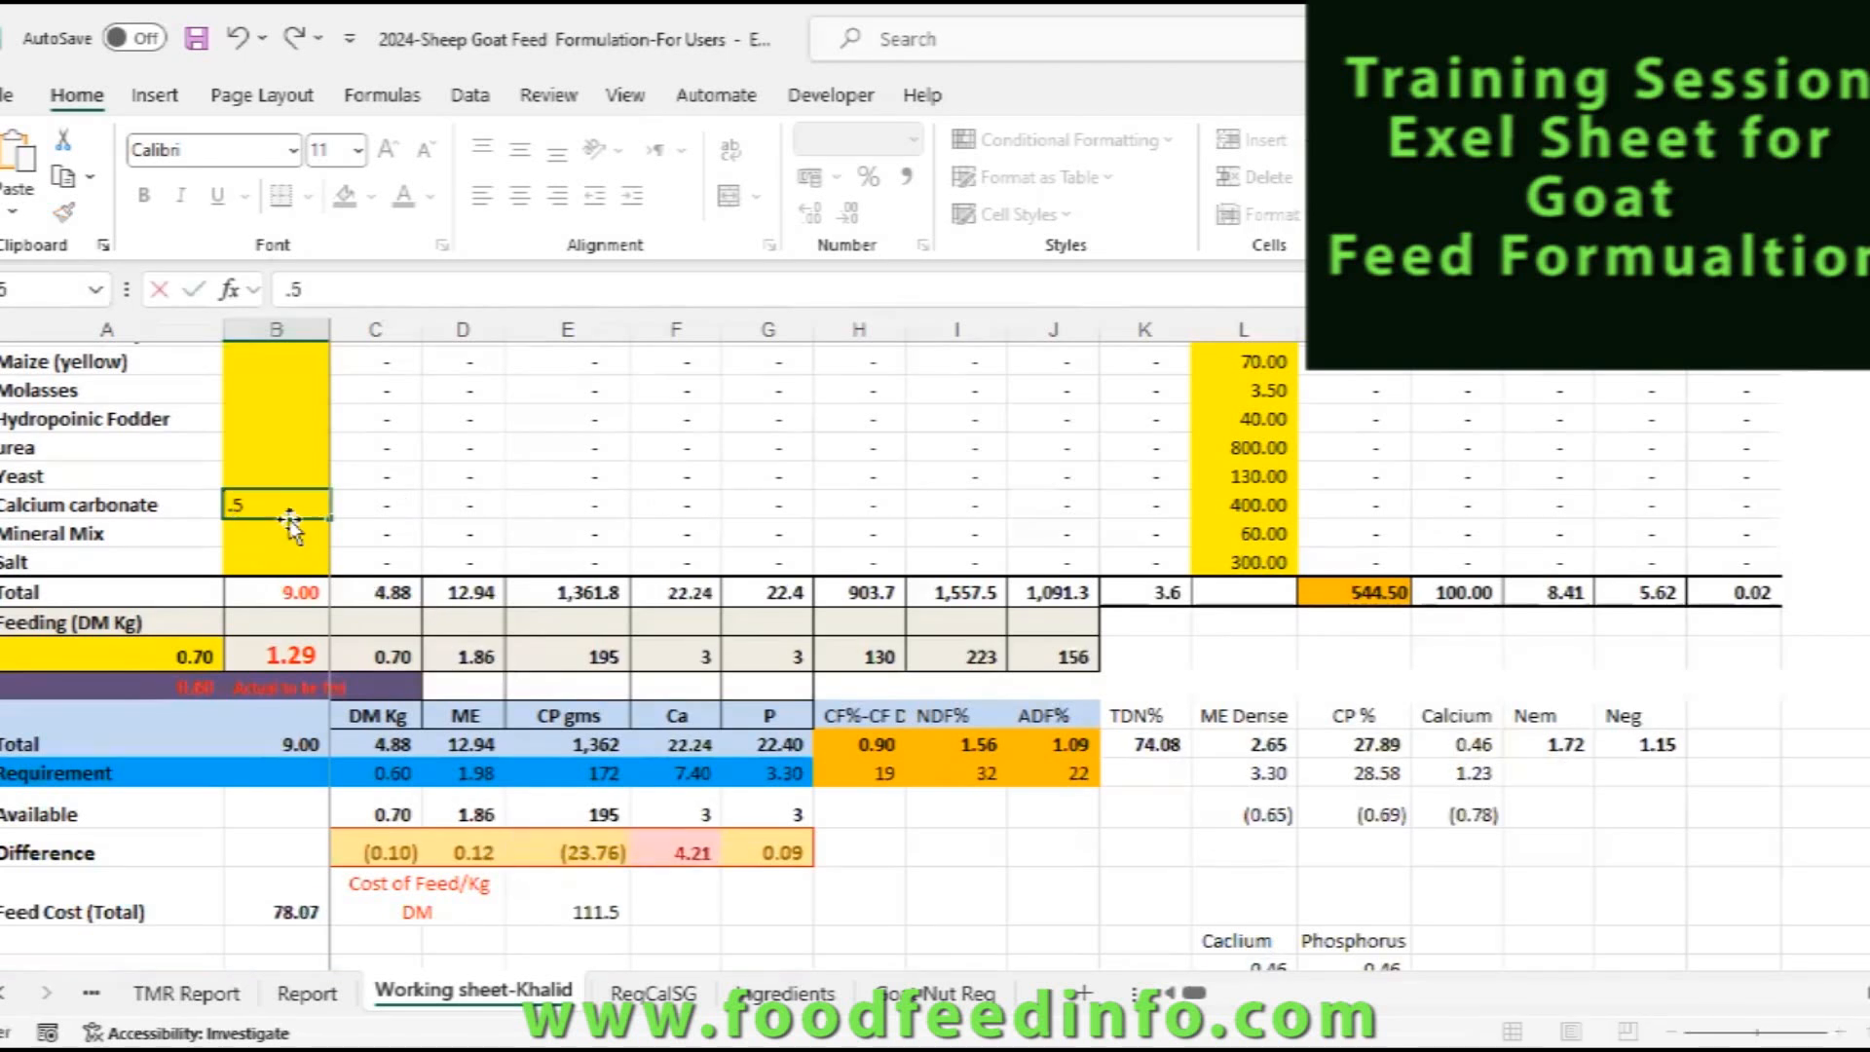
key(Return)
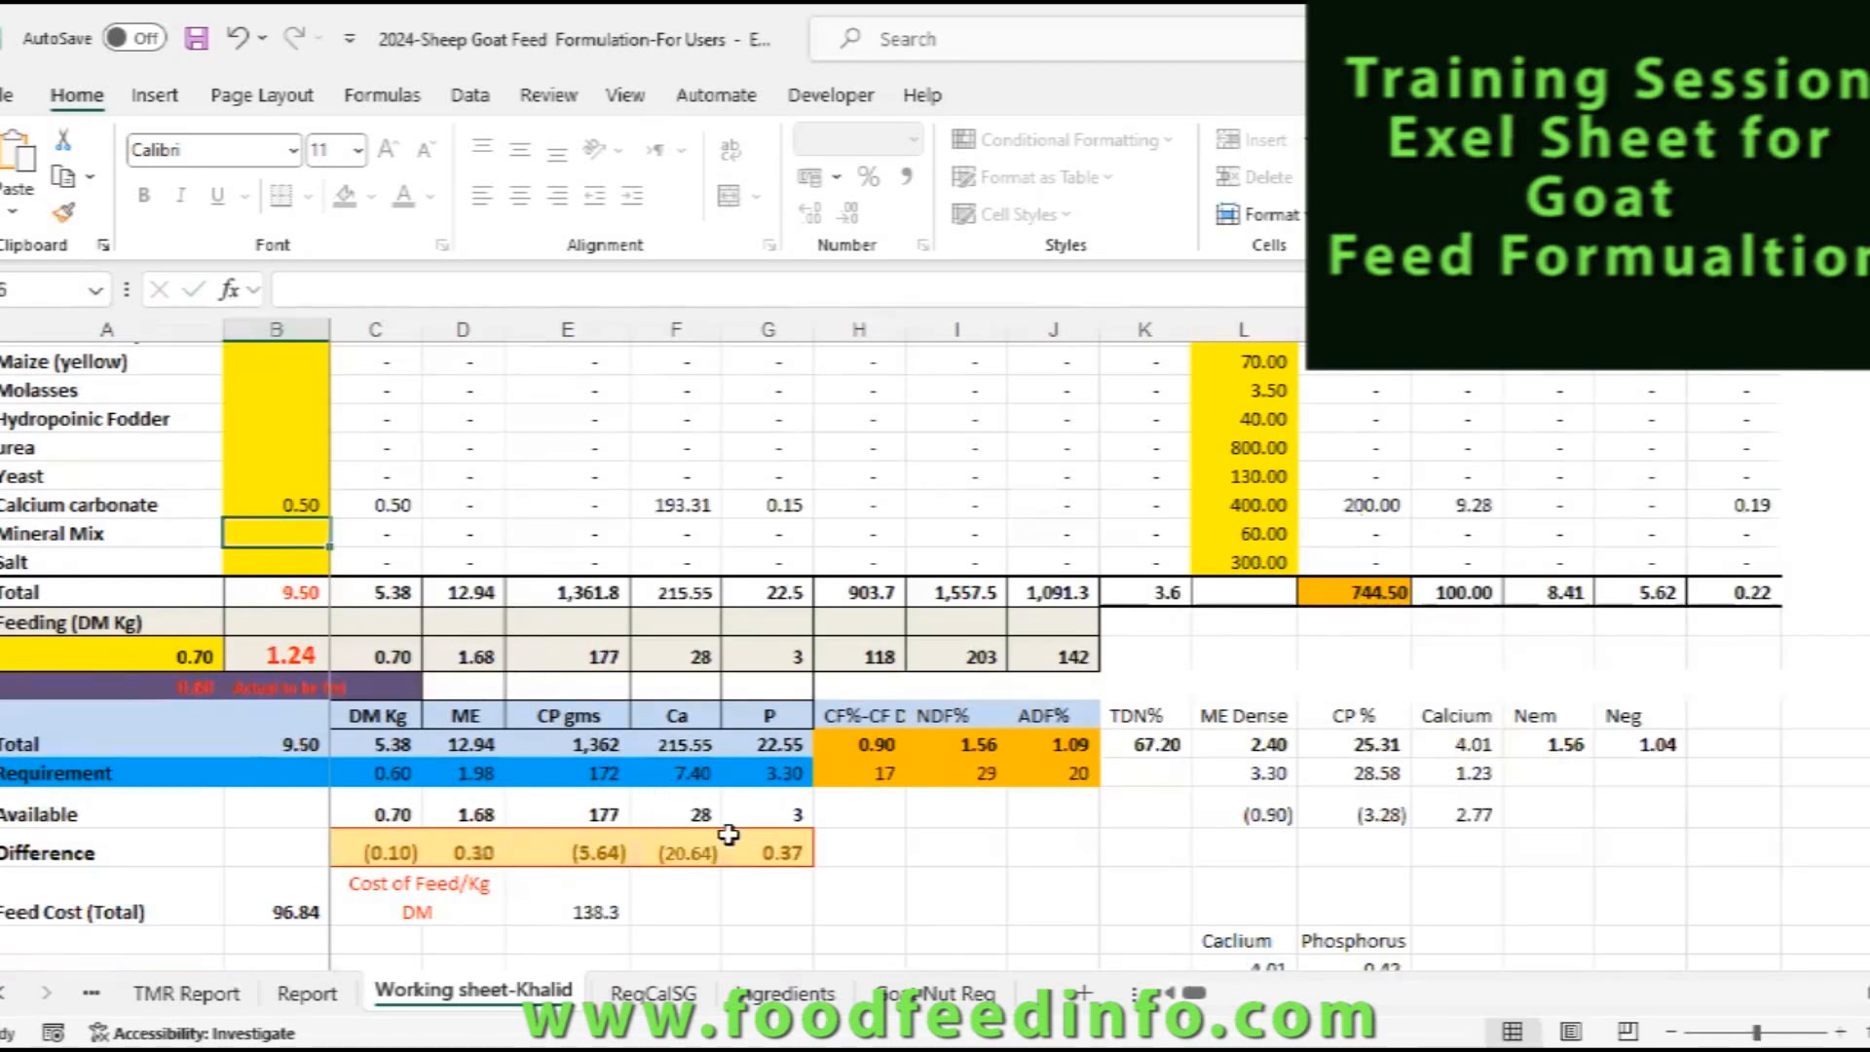
- Reduce the Calcium carbonate quantity to 0.25 and review the Difference row and feed cost
click(260, 495)
text(0.25)
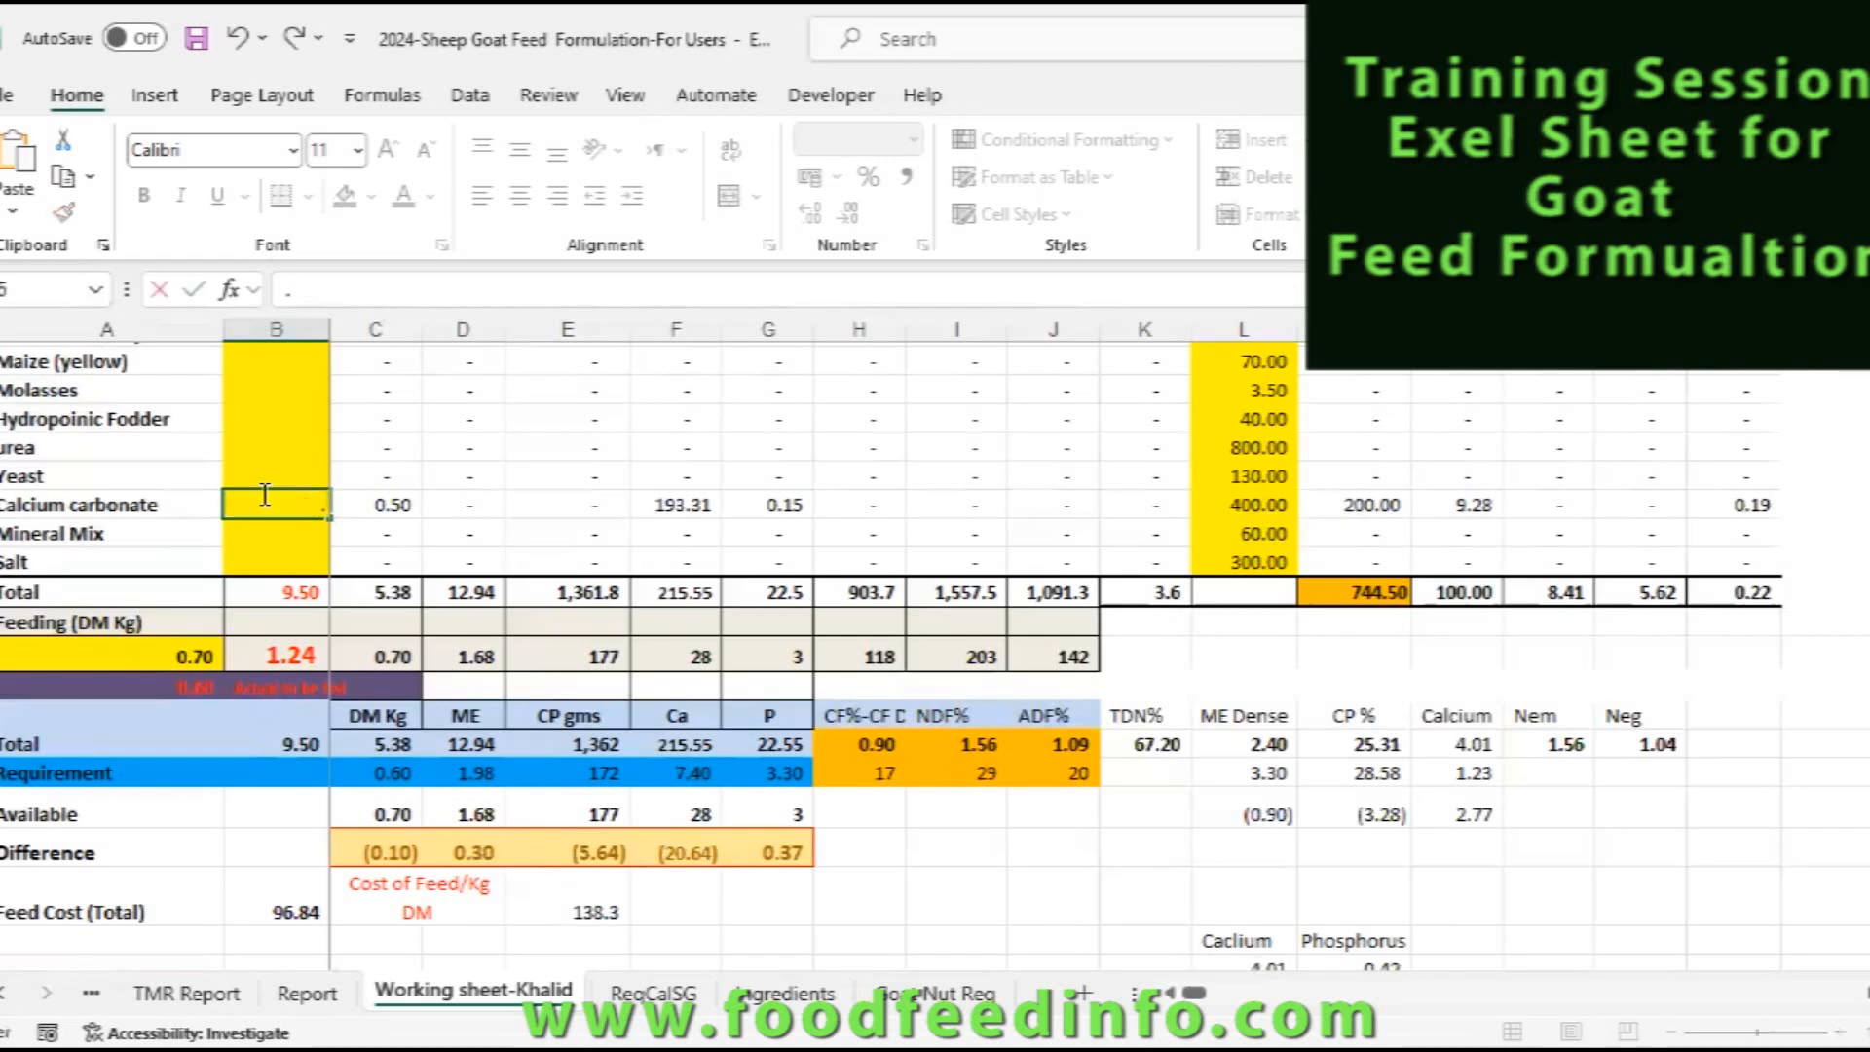
key(Return)
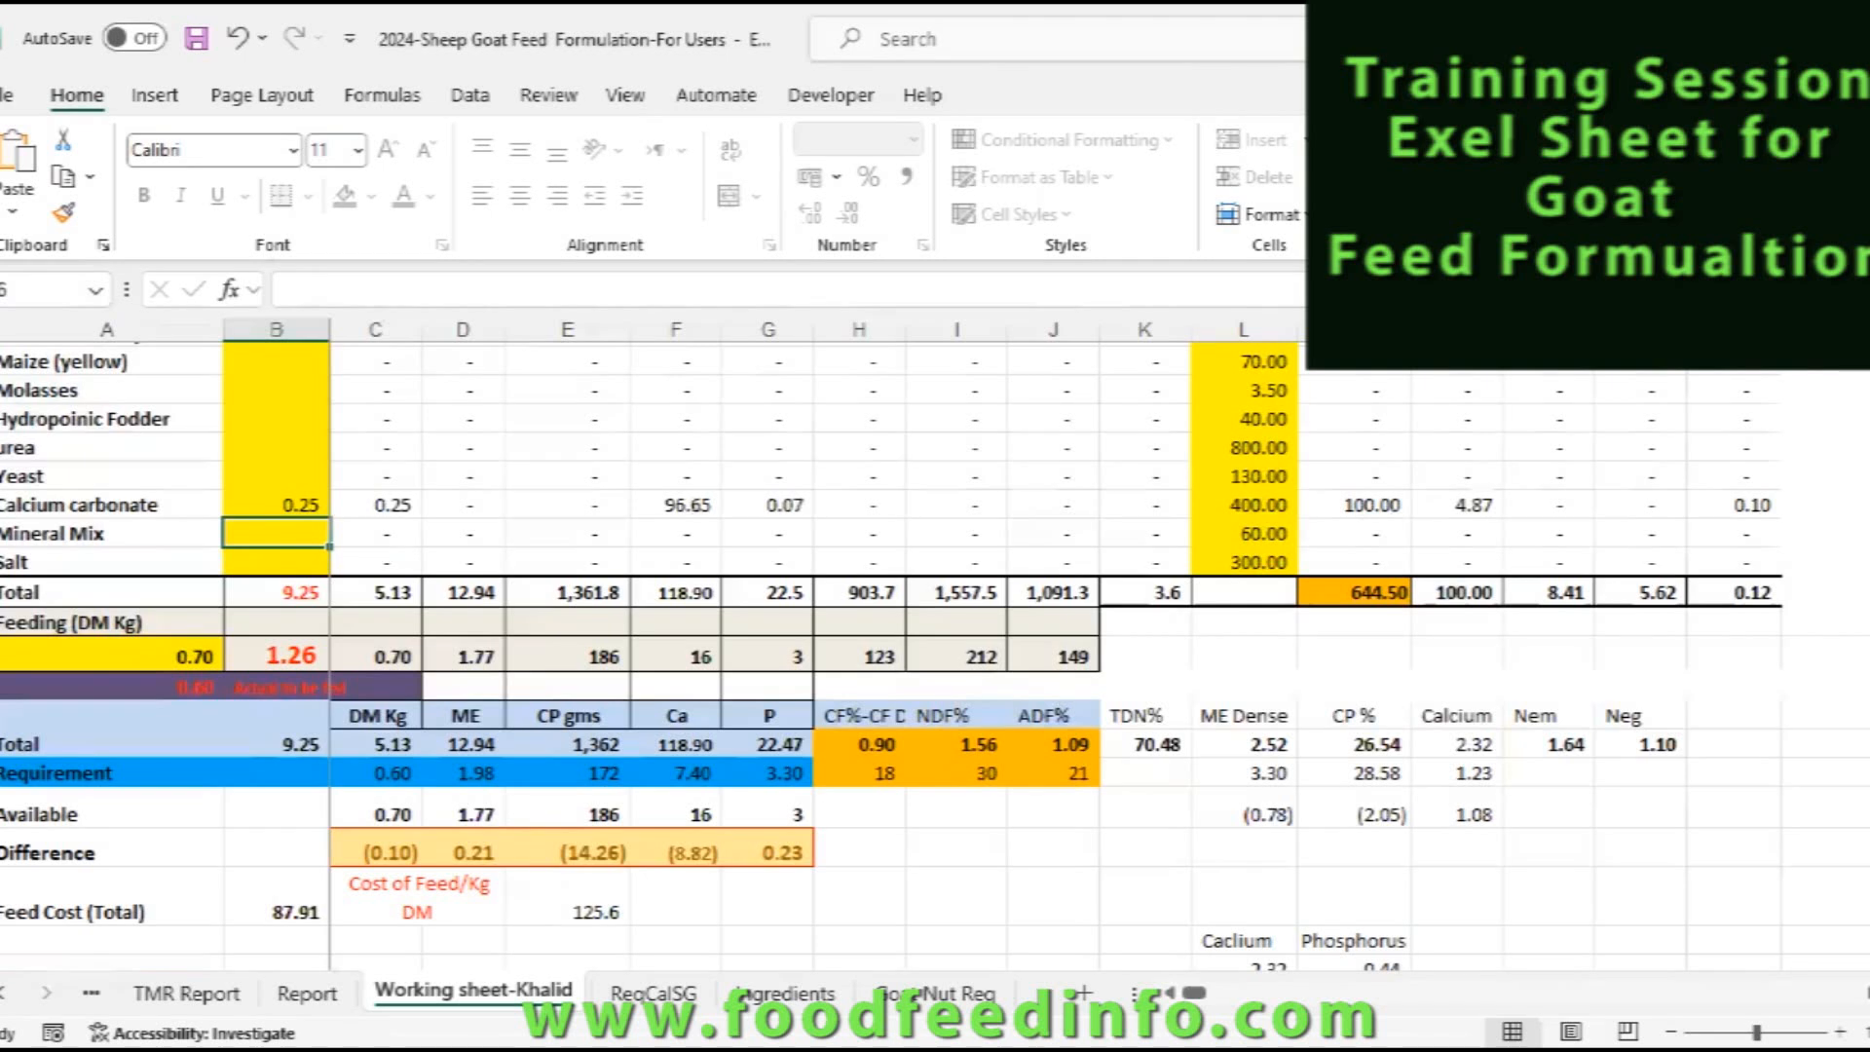
drag(1868, 761, 1868, 754)
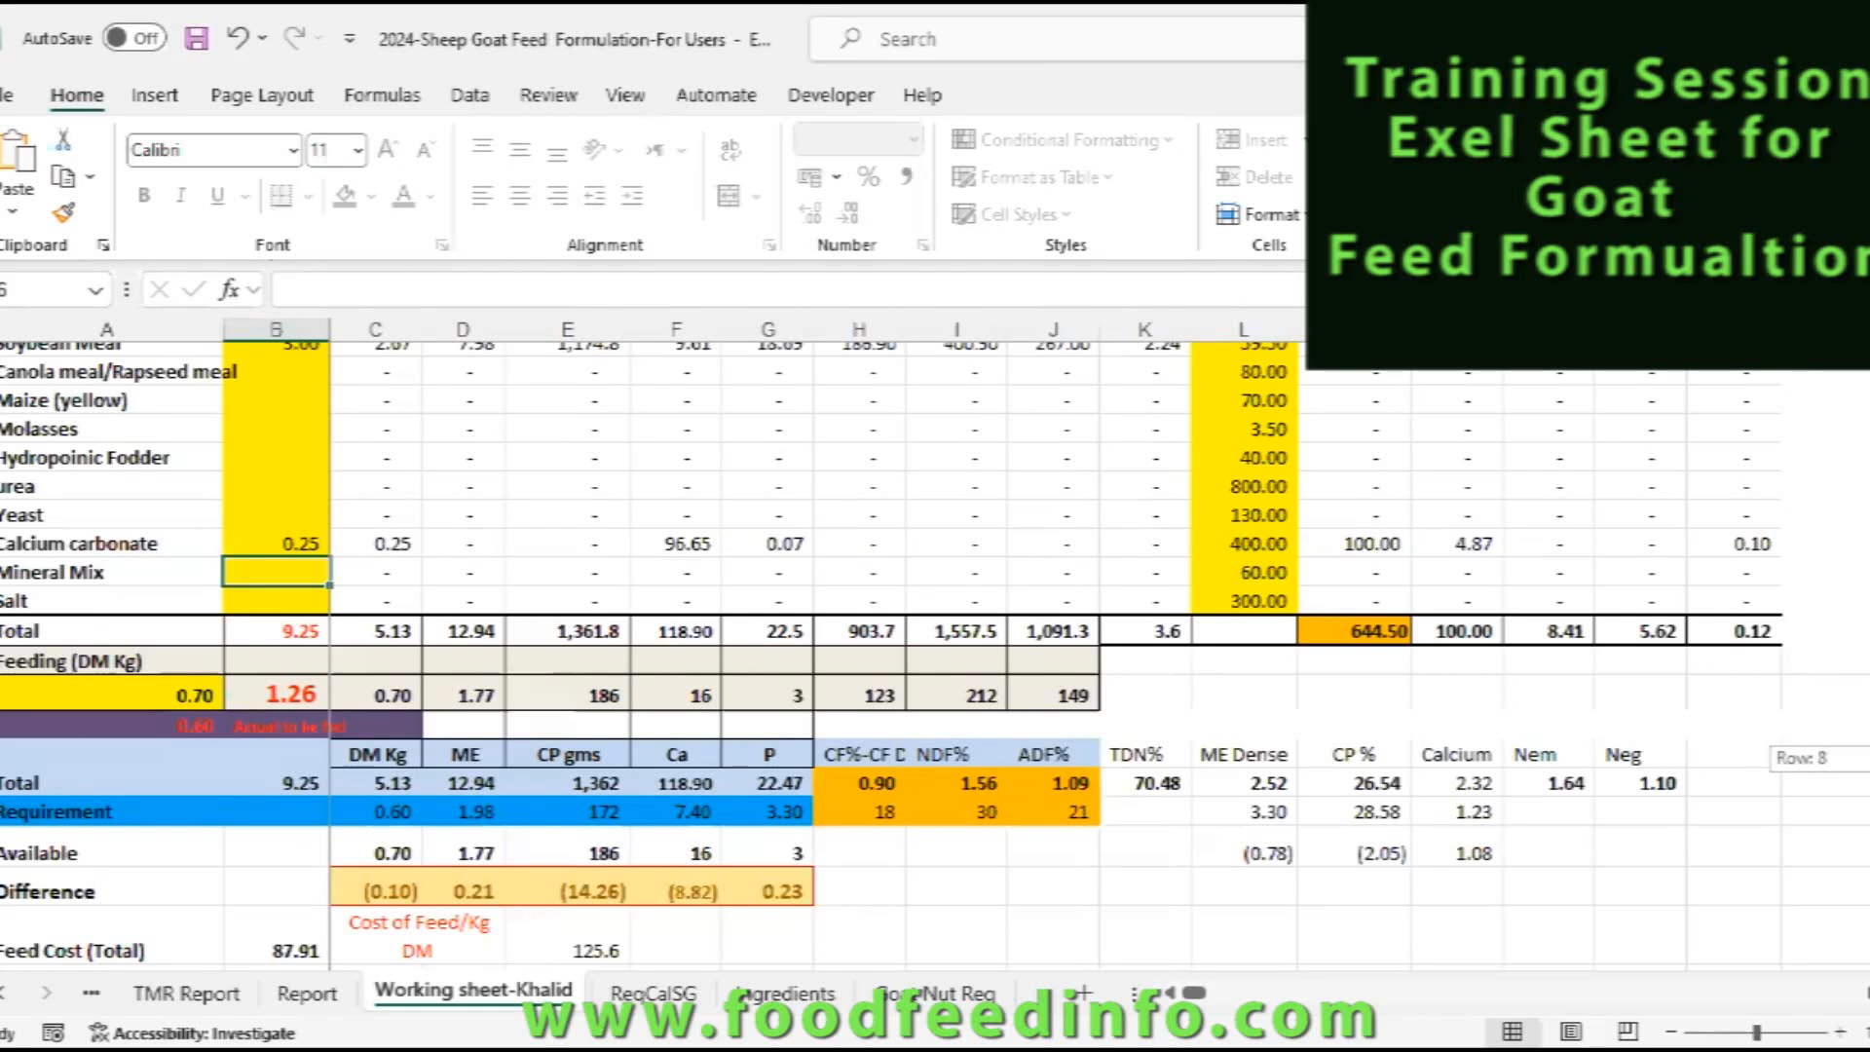
drag(1868, 754, 1867, 756)
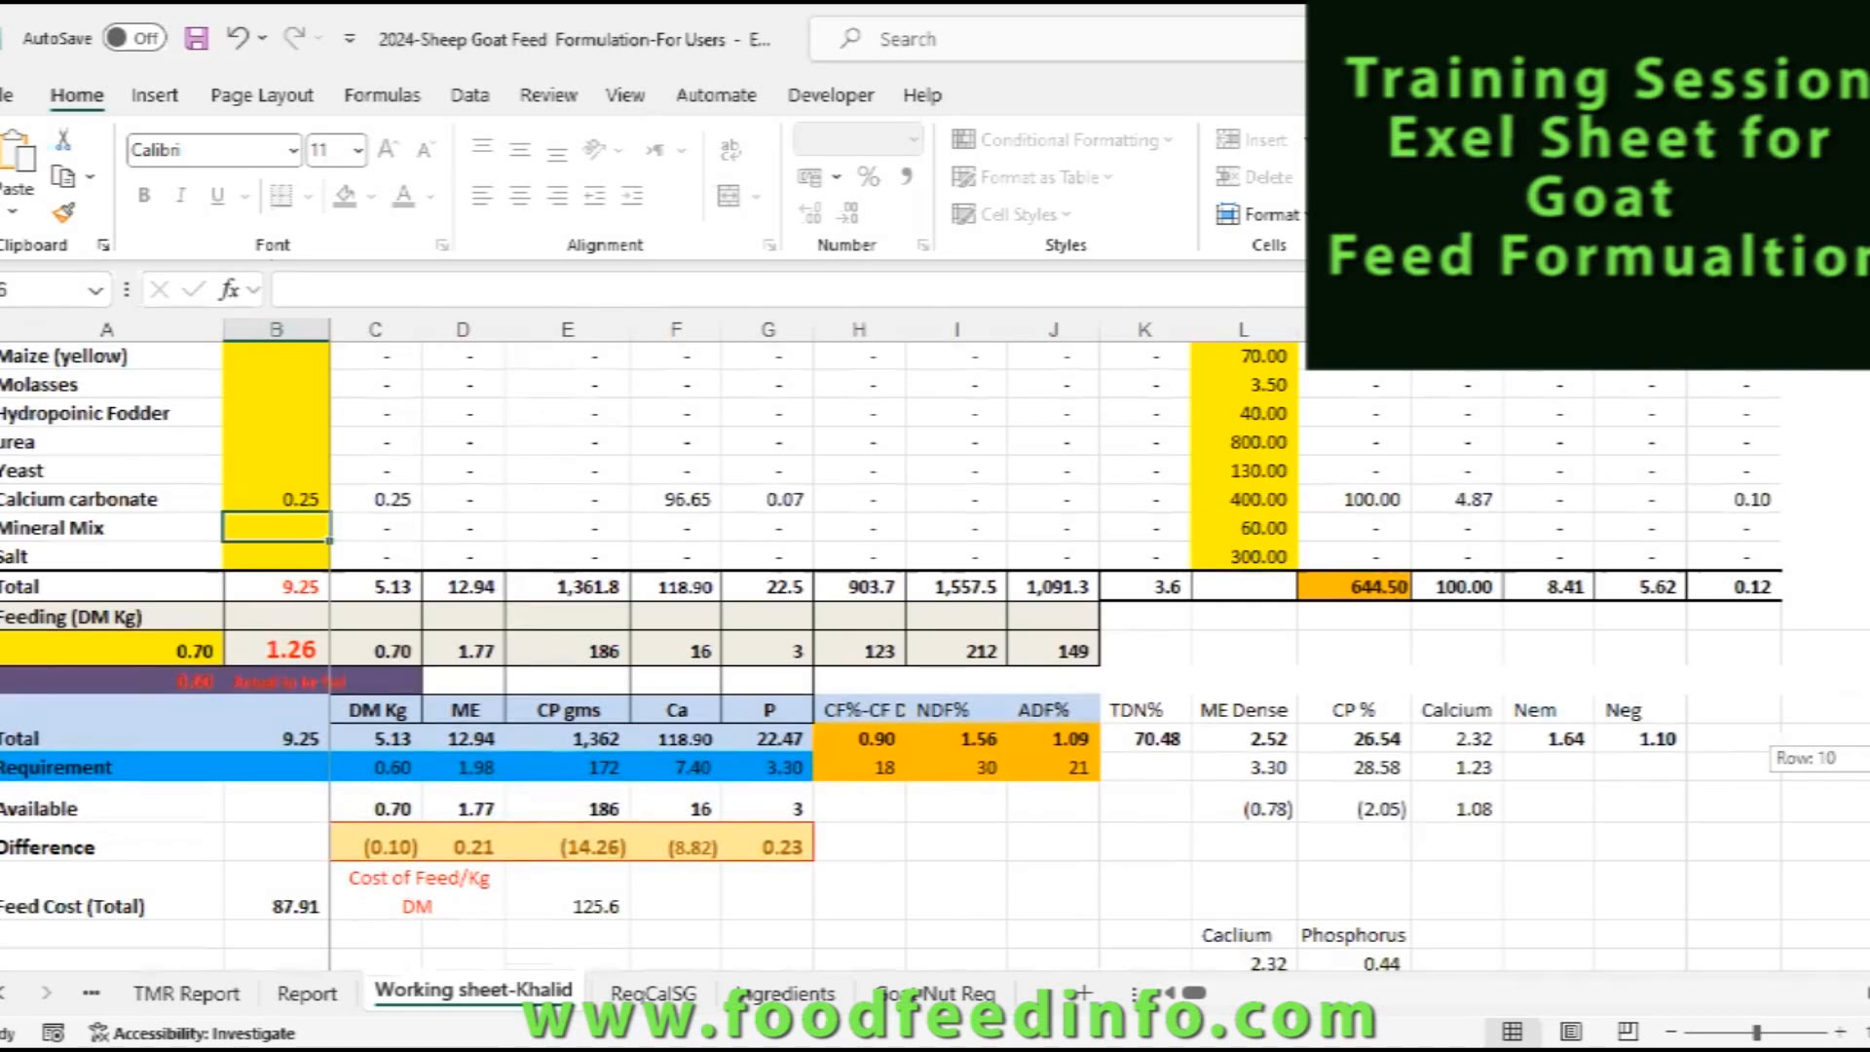
drag(1868, 756, 1868, 756)
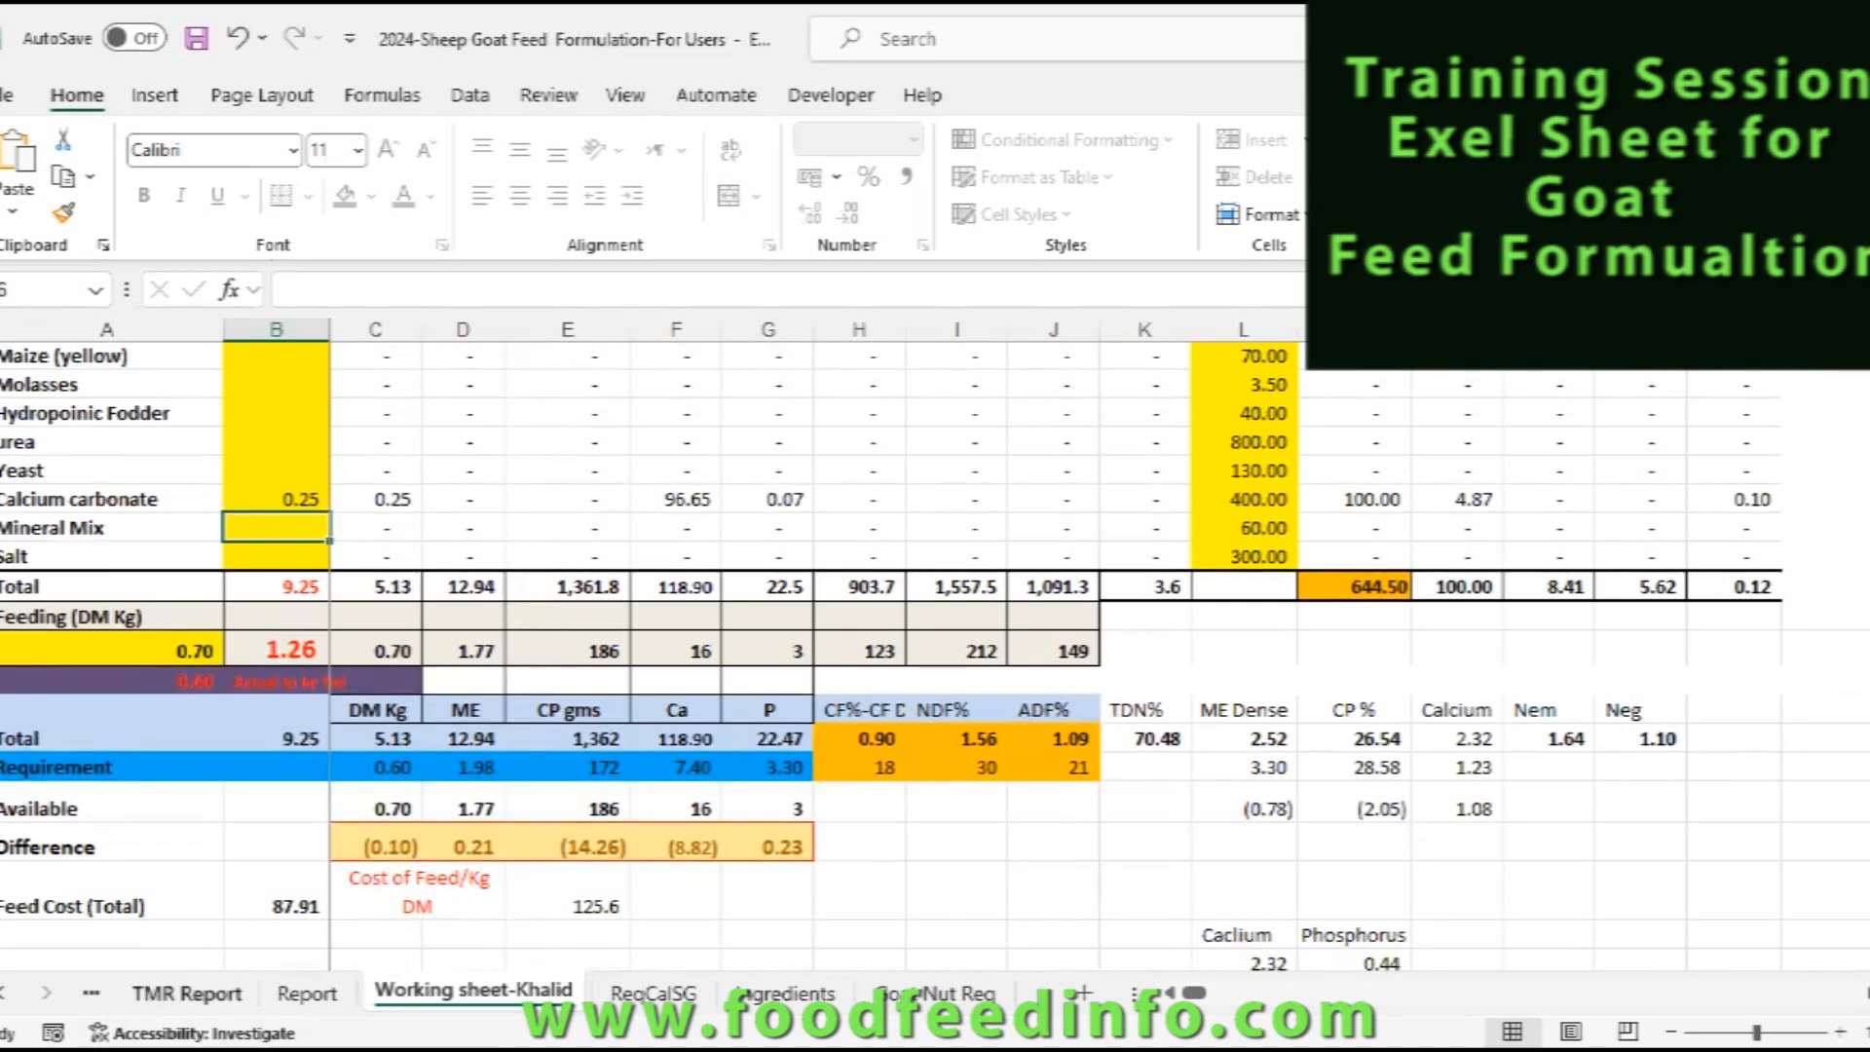
- Look over the TMR Report and Working sheet-Khalid TMR sheets, and return to the ingredient rows on Working sheet-Khalid
click(185, 992)
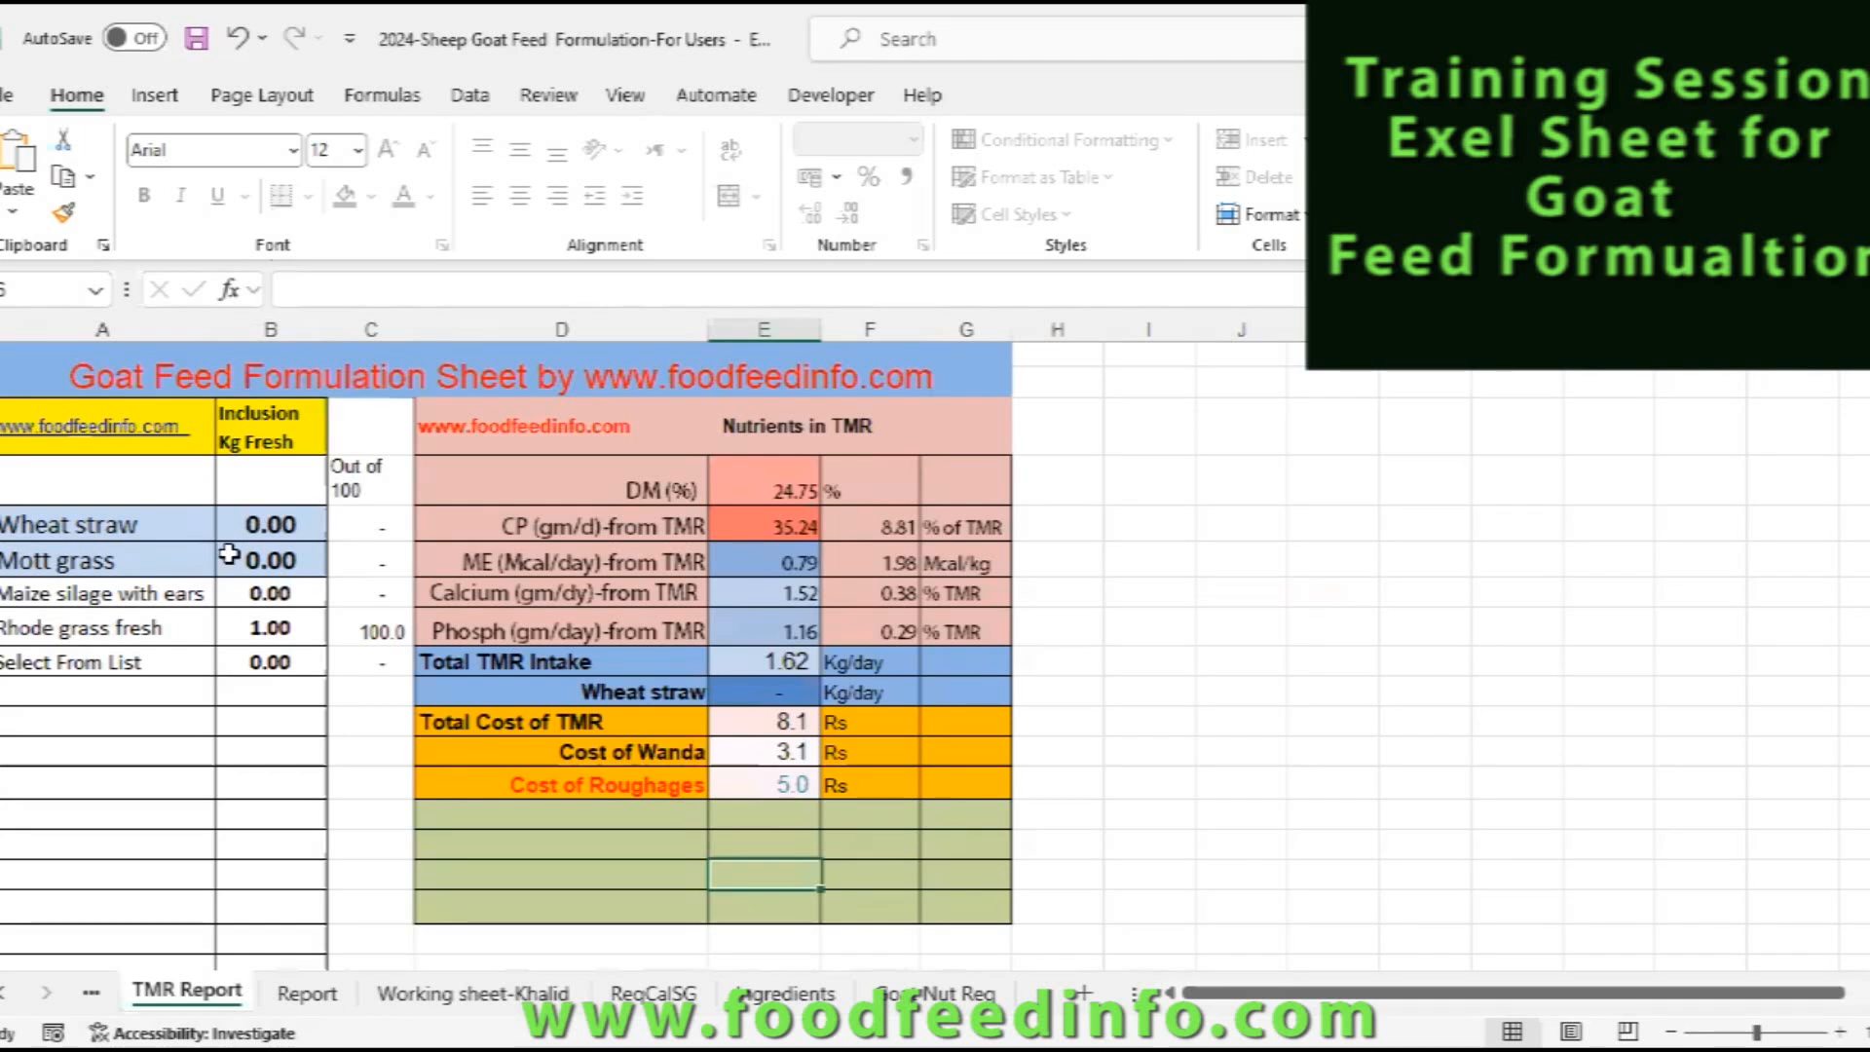
click(146, 660)
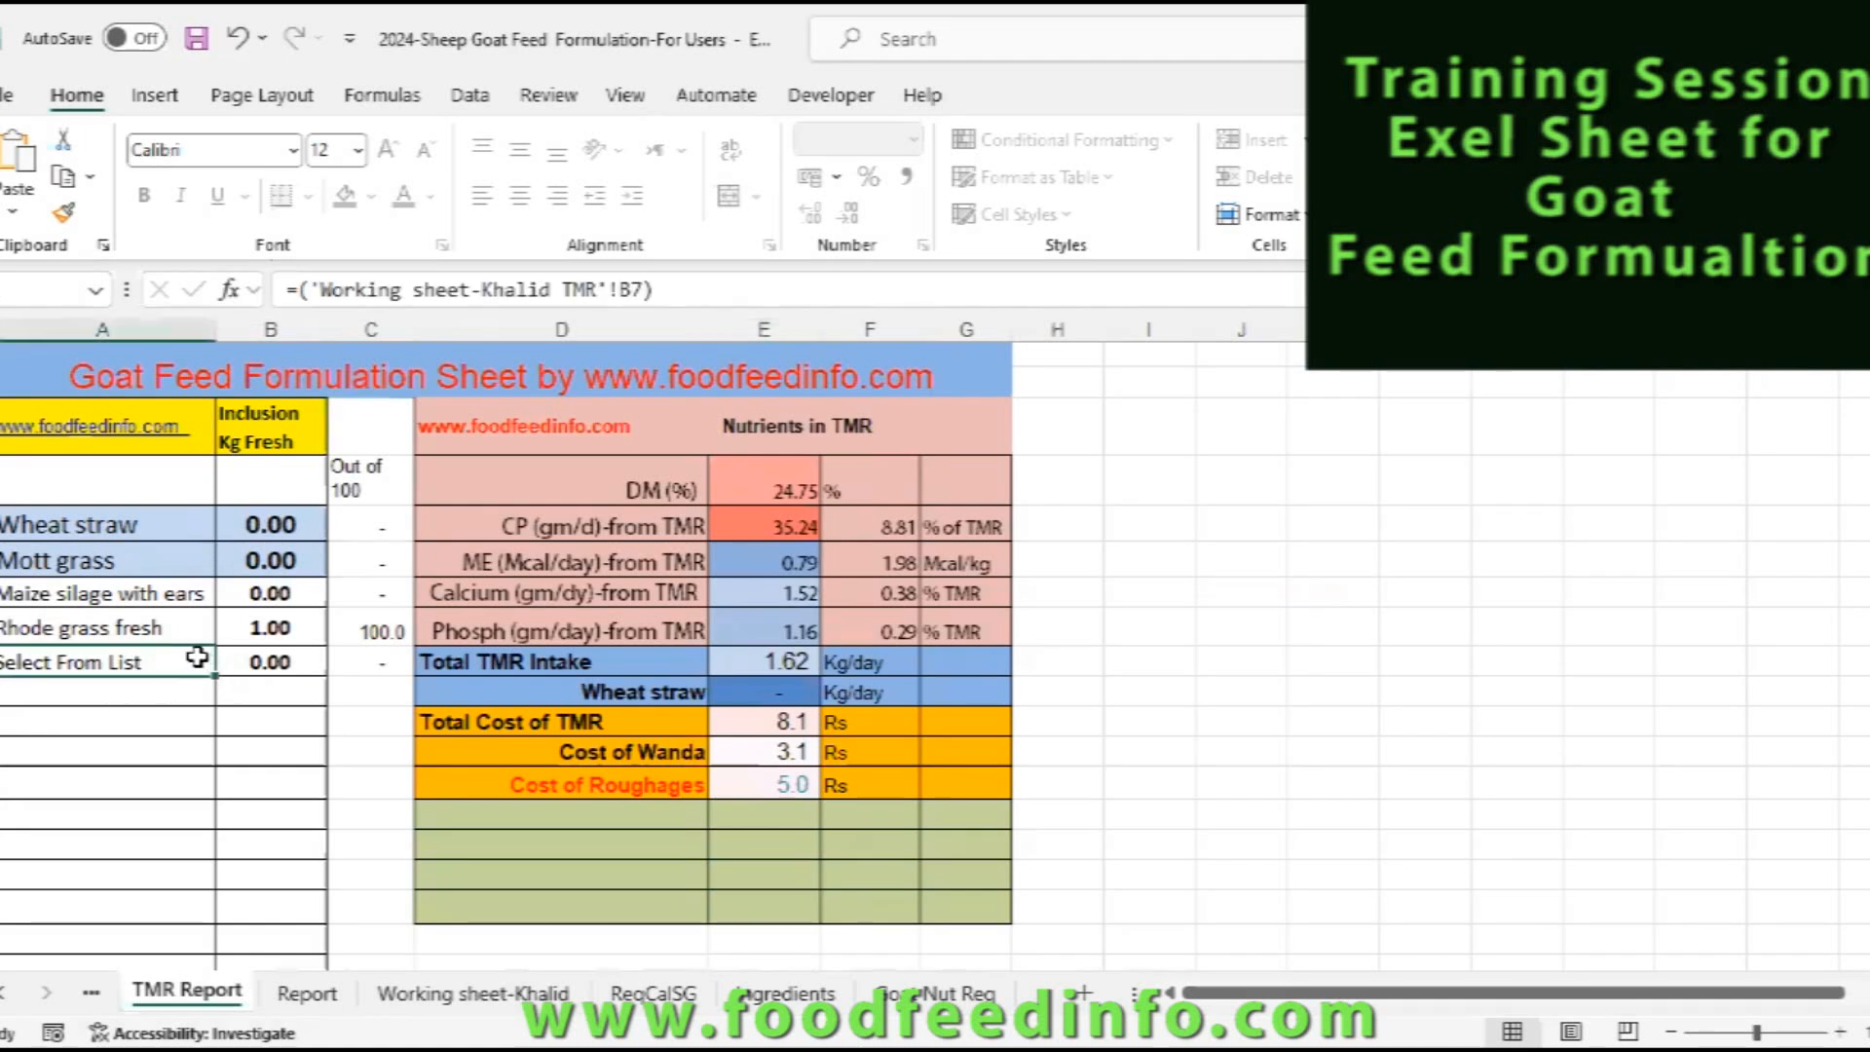
click(4, 994)
click(254, 991)
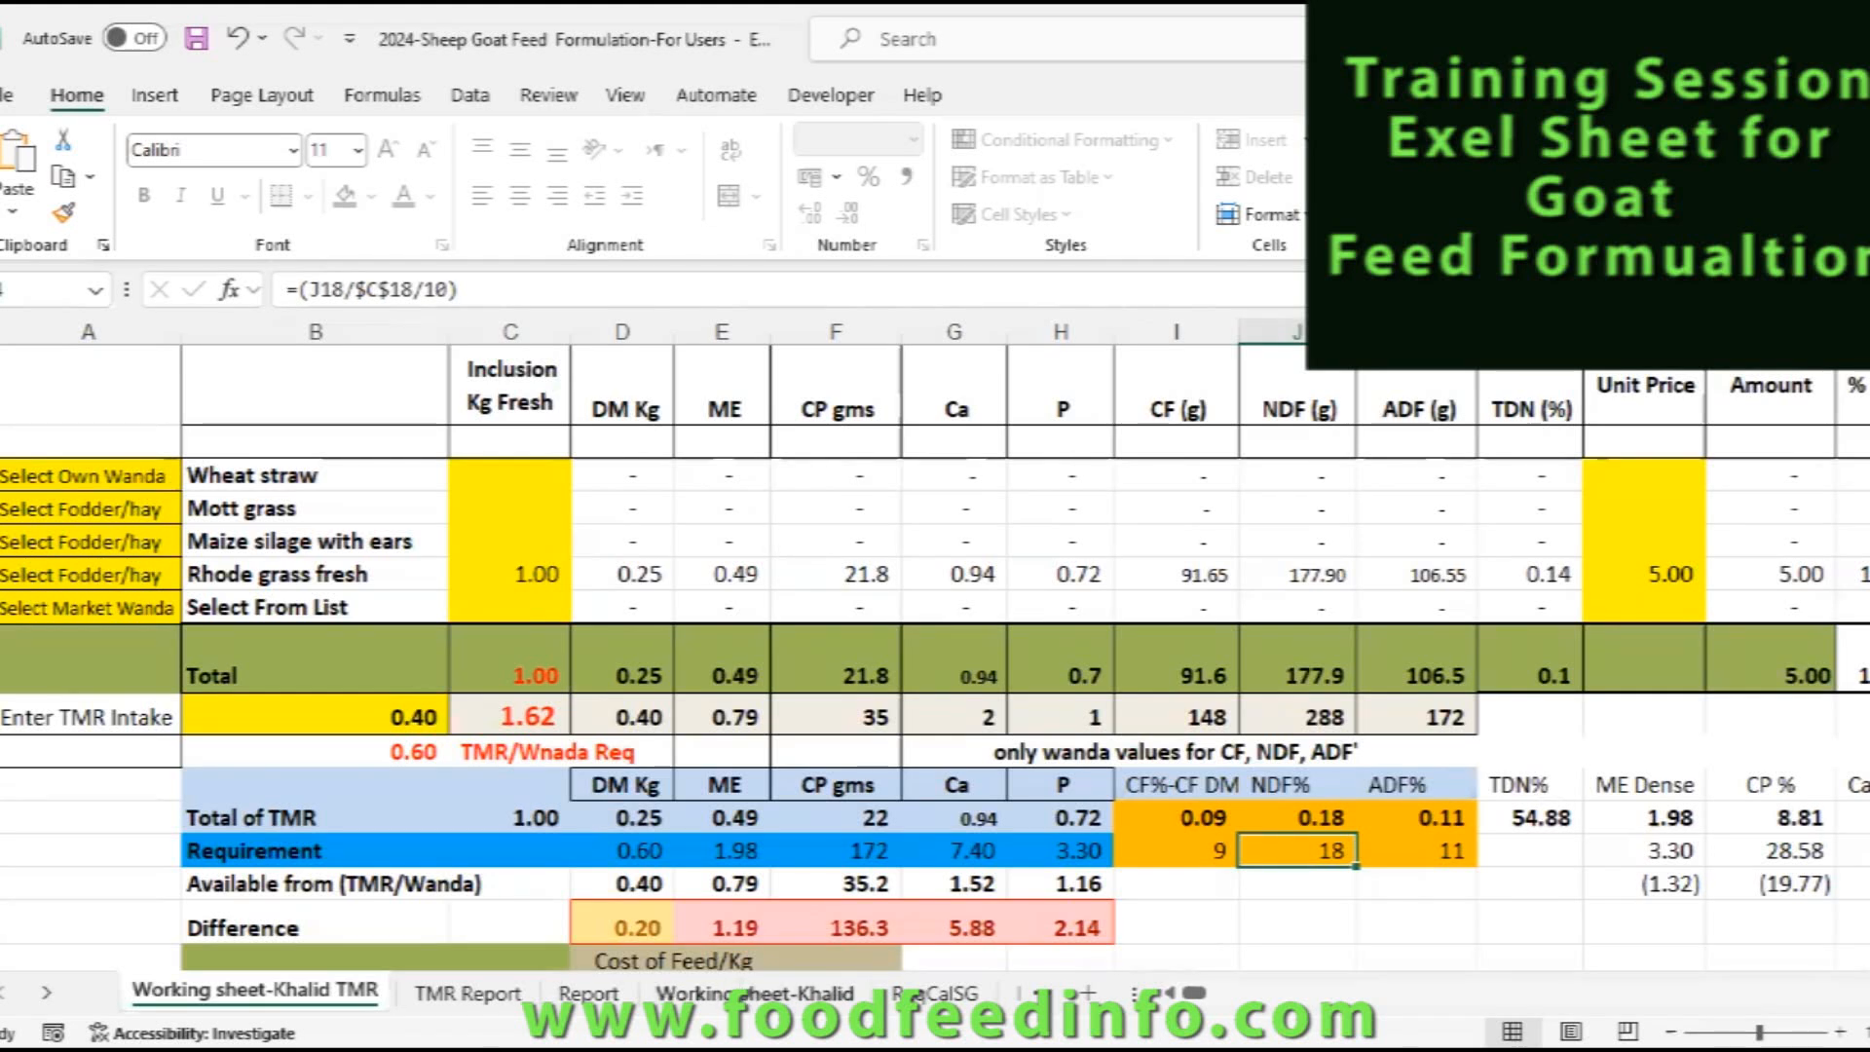
click(750, 995)
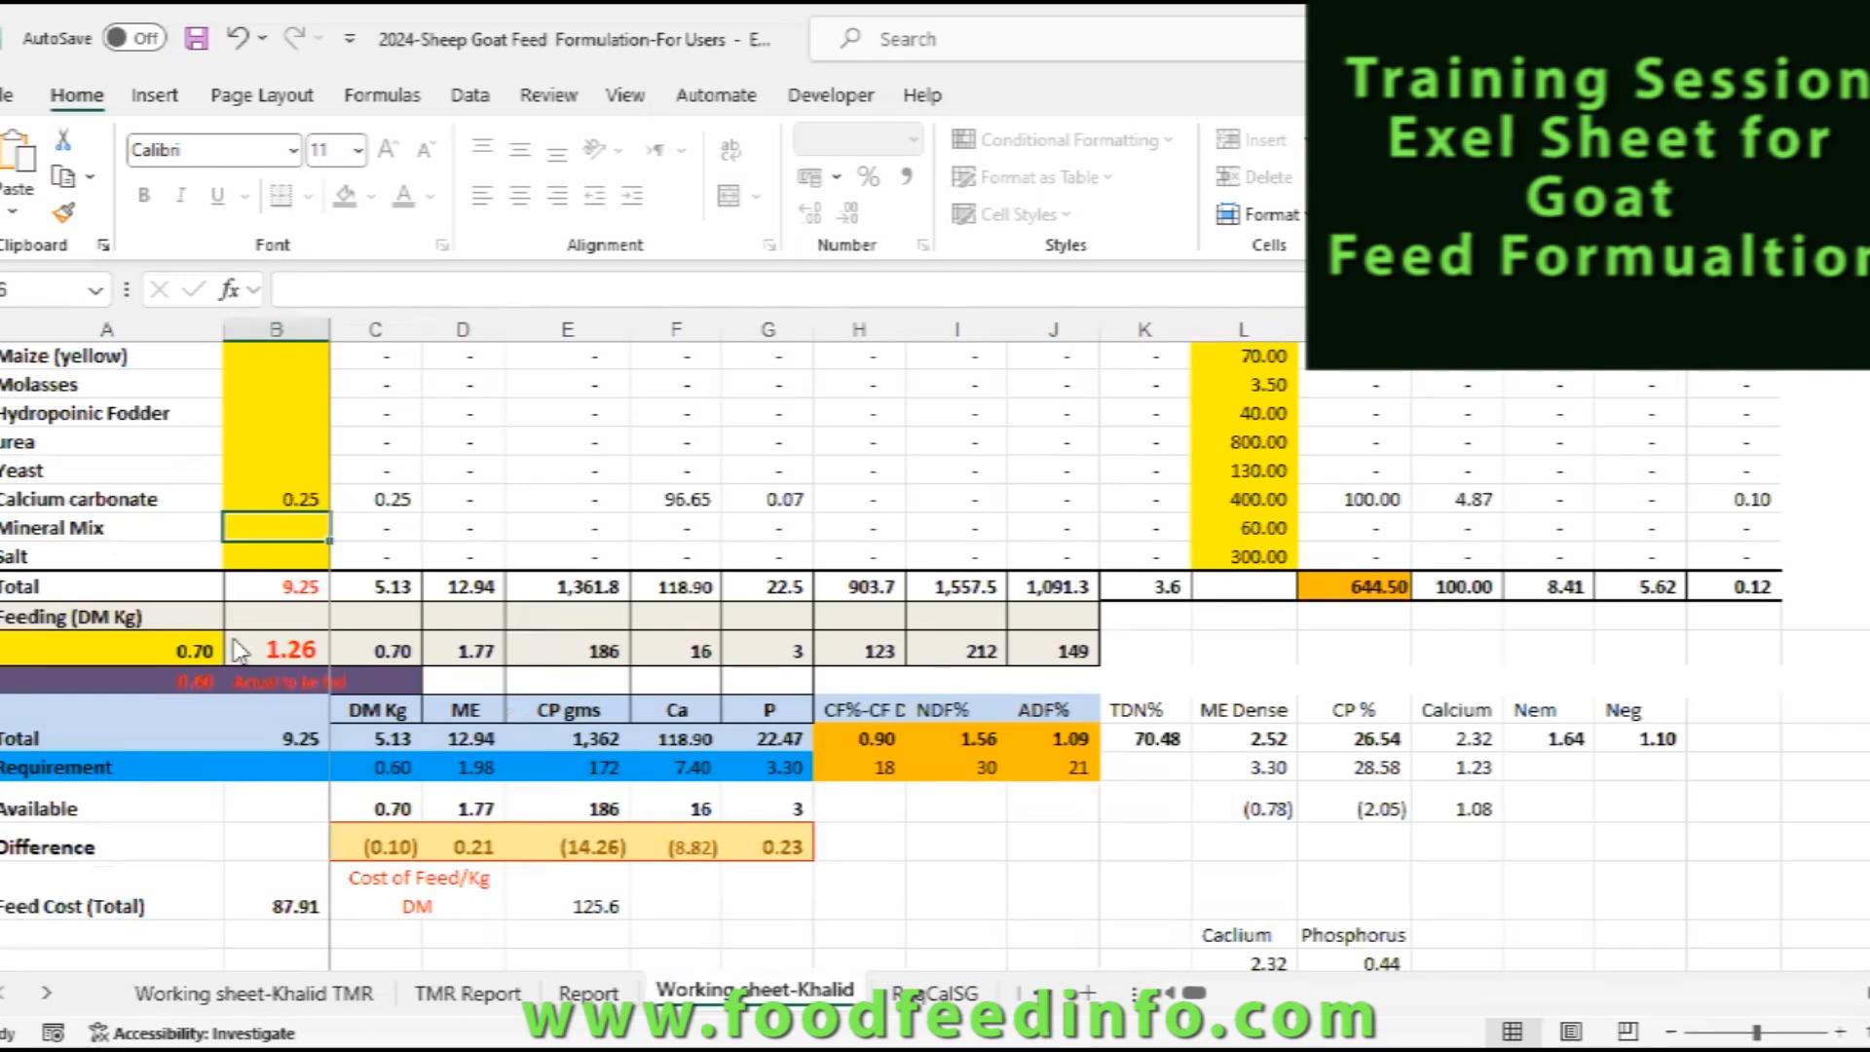
scroll(231, 409, up, 3)
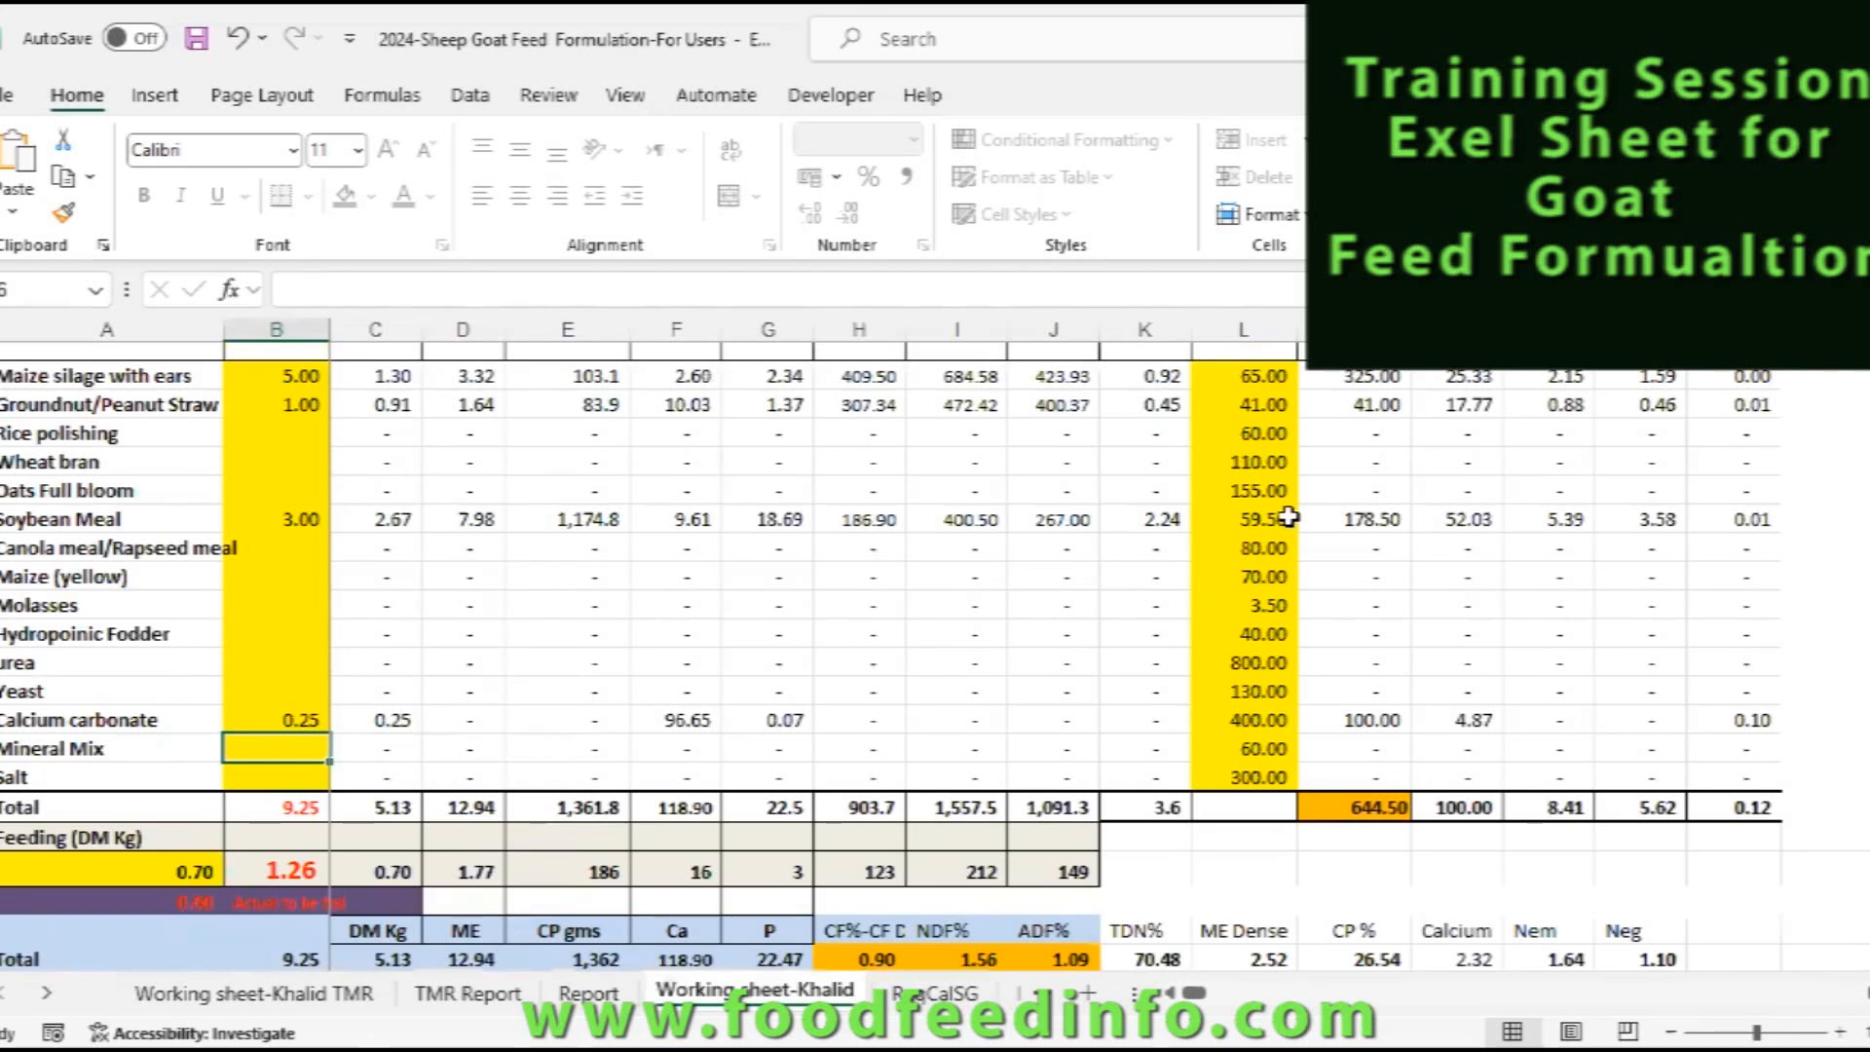
drag(1868, 613, 1868, 627)
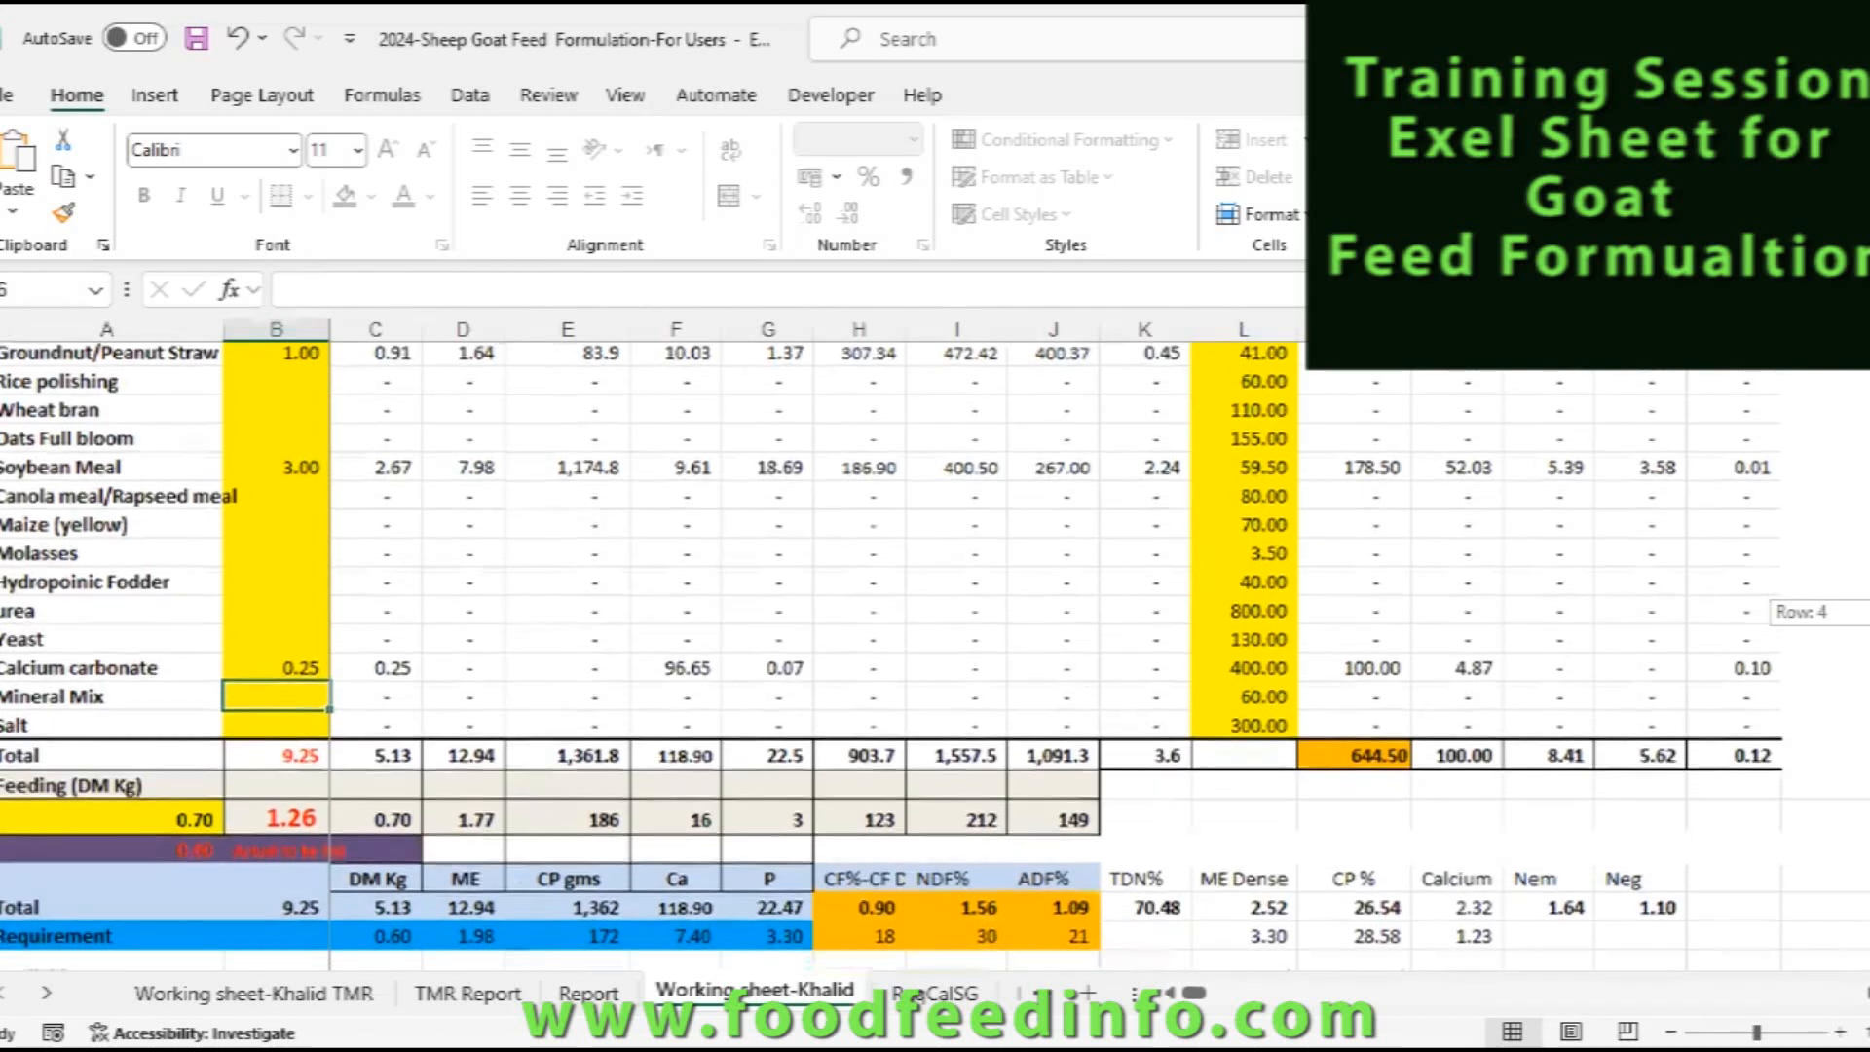
scroll(231, 518, up, 1)
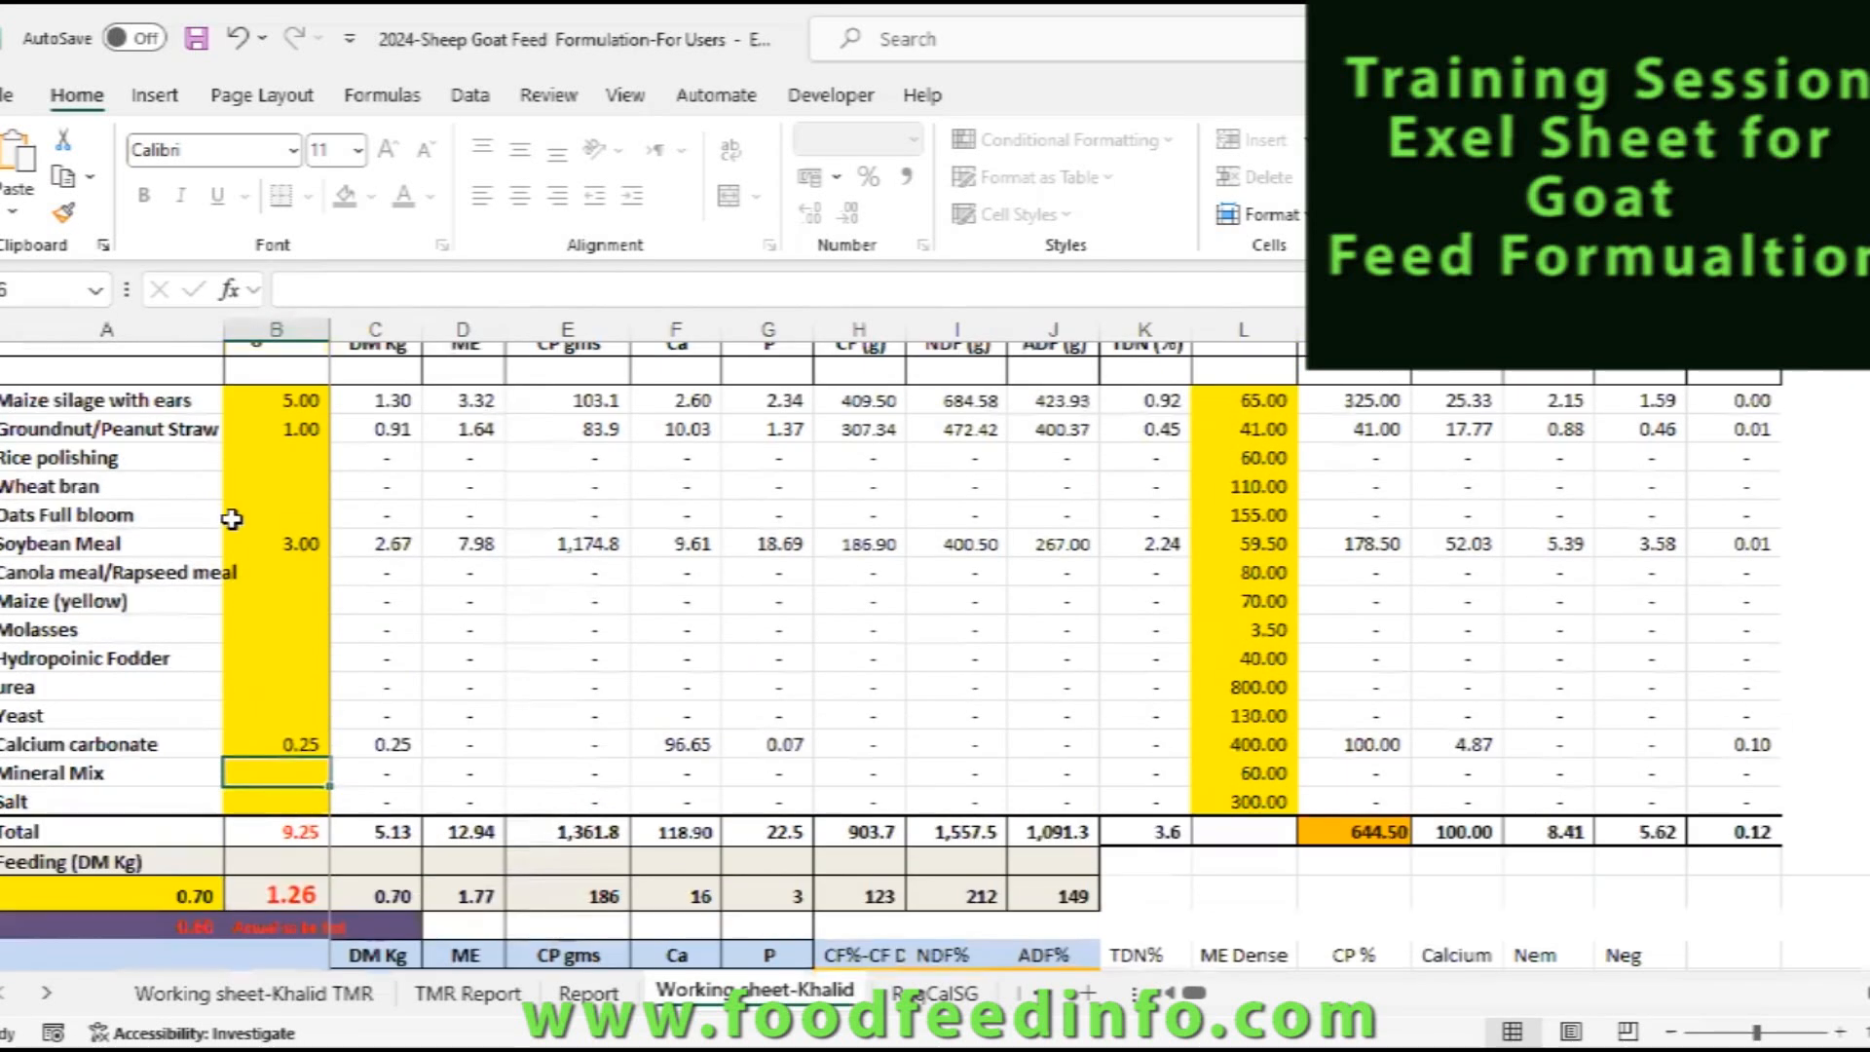